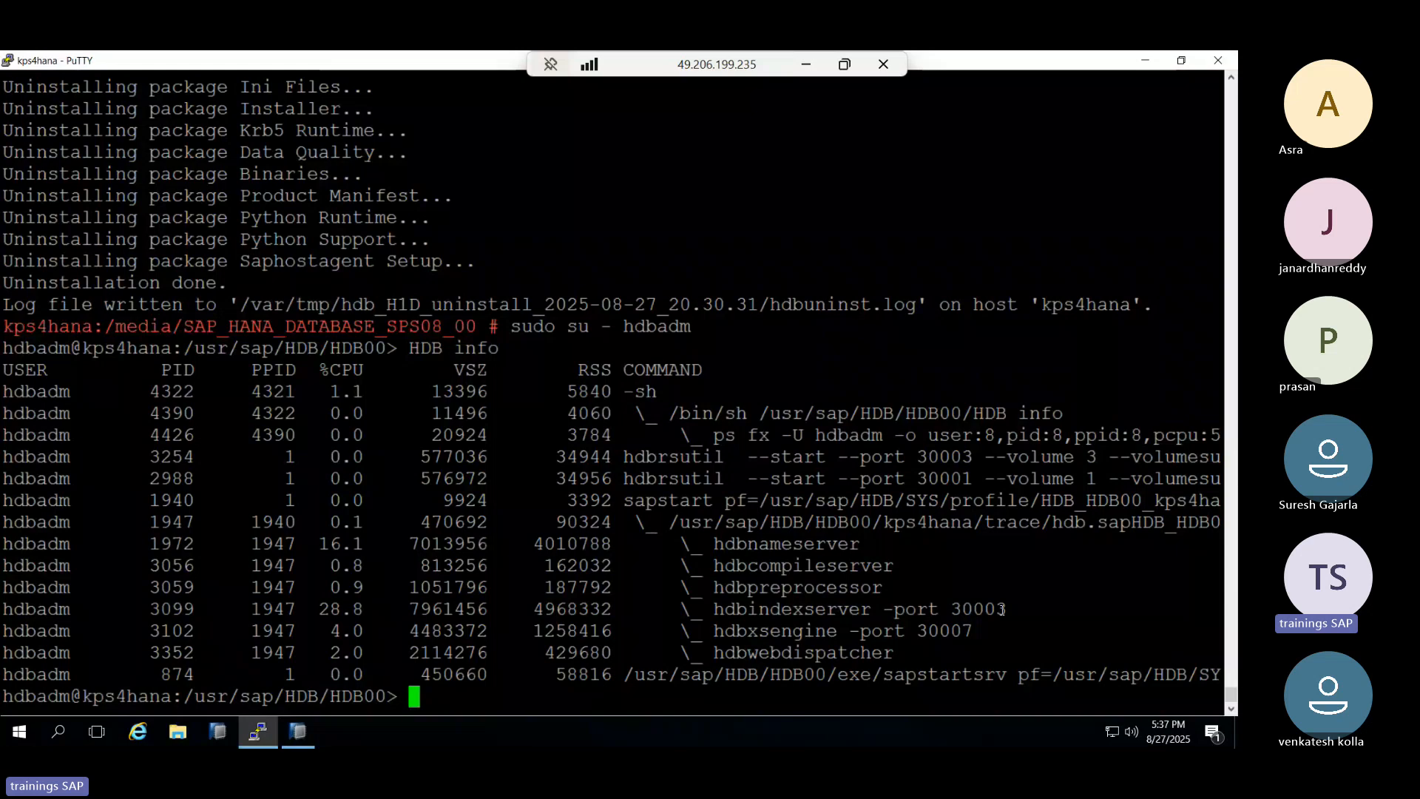
# Highlight 'hdbindexserver -port 30003' in the PuTTY HDB info output, then bring HANA Studio forward.
pyautogui.moveTo(1002, 608); pyautogui.dragTo(715, 609)
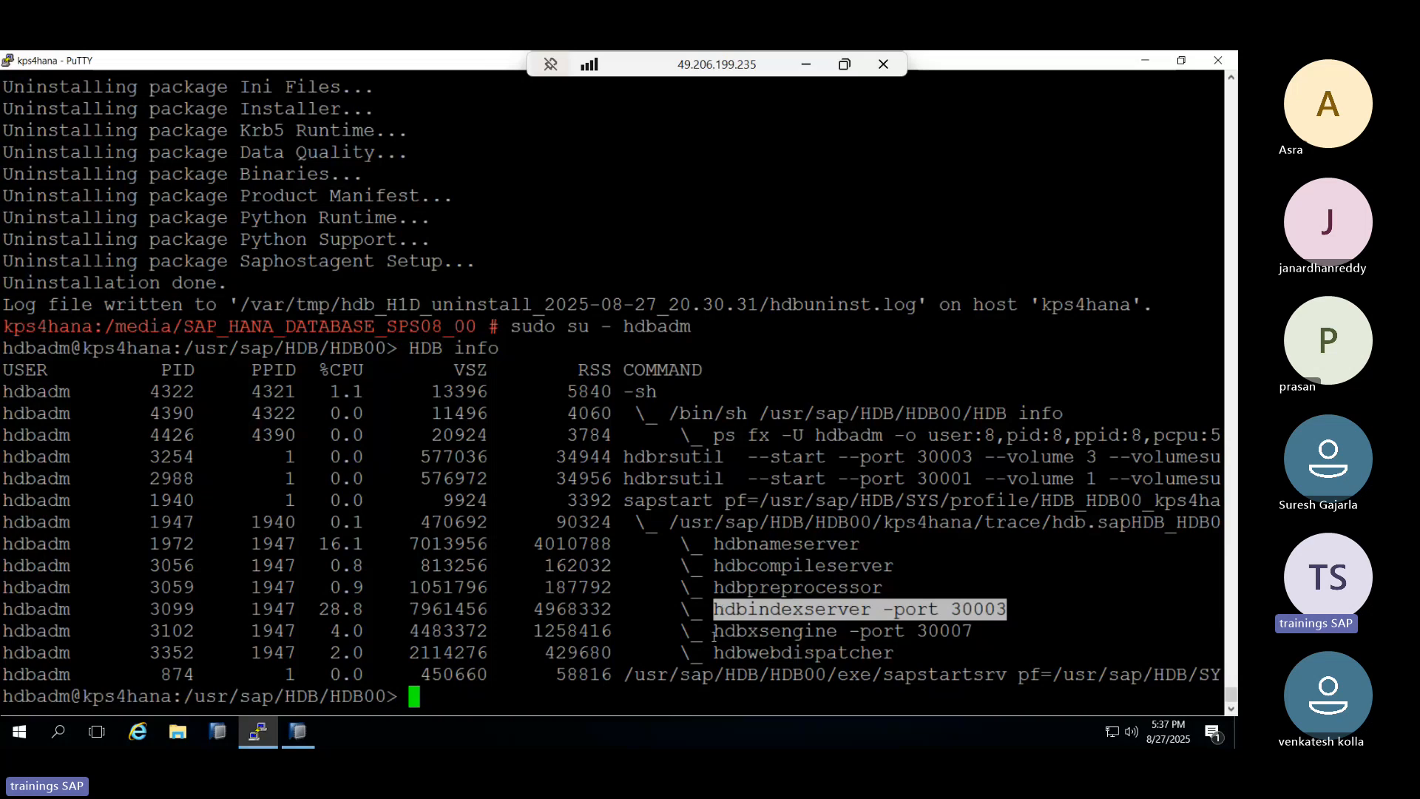
pyautogui.click(298, 731)
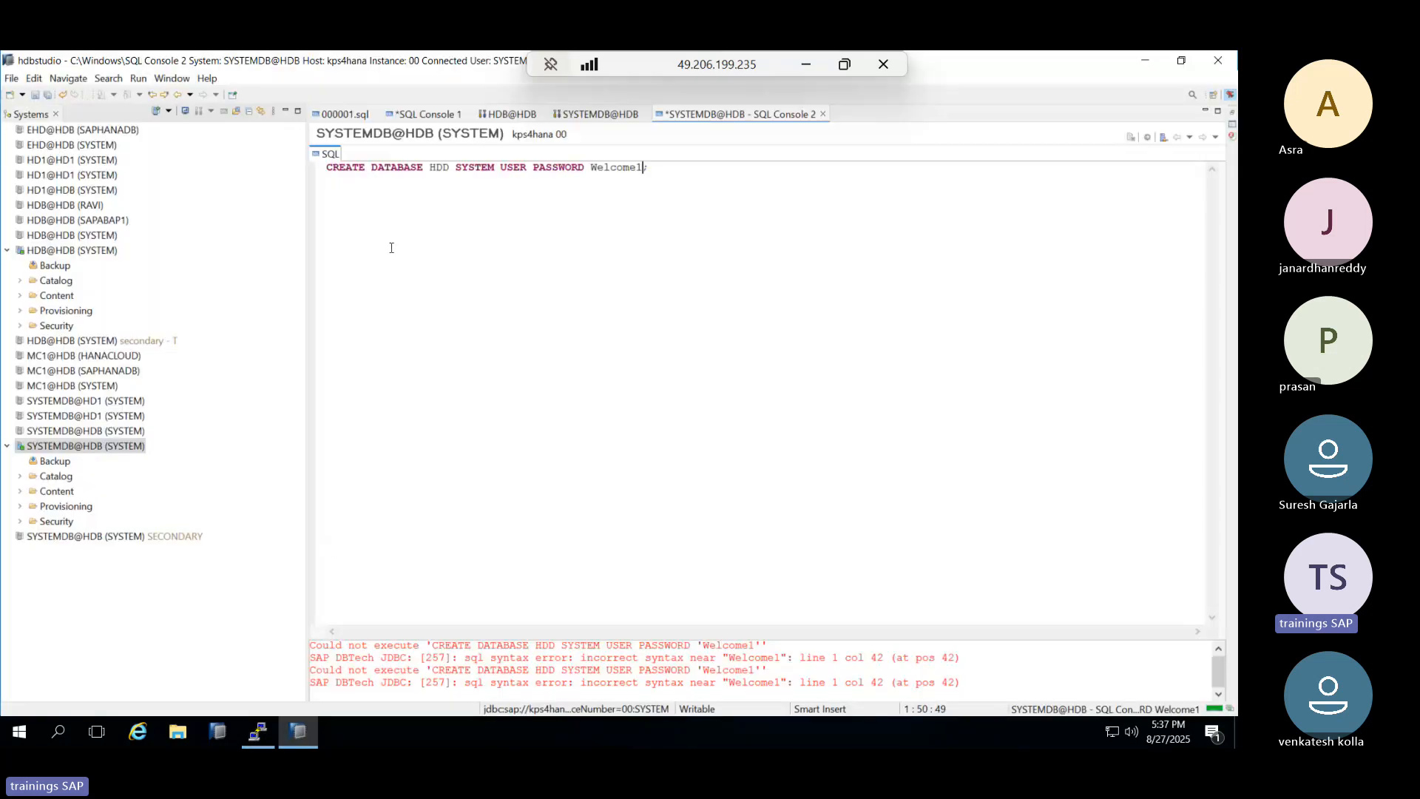
# Highlight the CREATE DATABASE HDD statement in the SQL console, then return to PuTTY.
pyautogui.moveTo(326, 168); pyautogui.dragTo(665, 169)
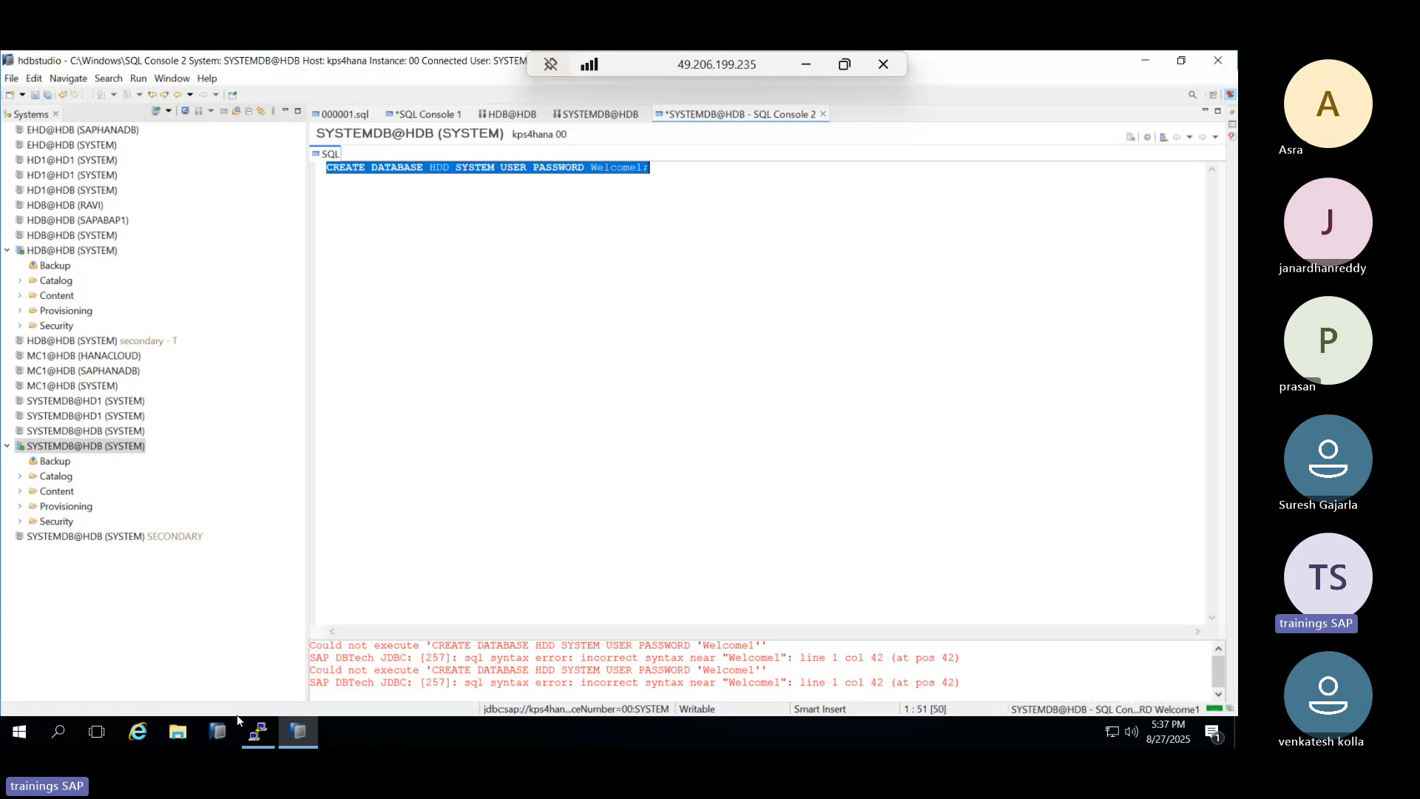
pyautogui.click(258, 732)
# Rerun HDB info, highlight the new hdbindexserver port 30040, then return to HANA Studio.
pyautogui.press('Up')
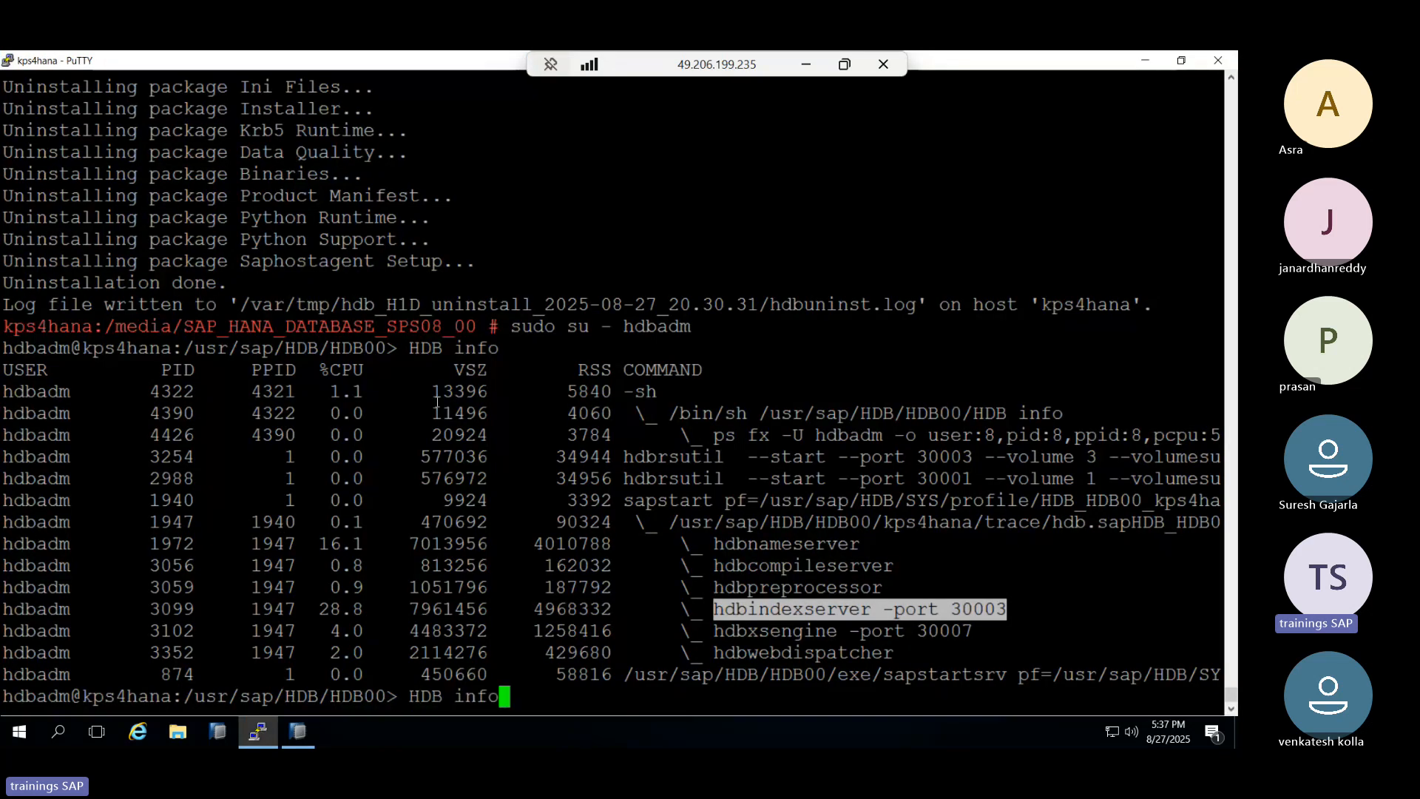
pyautogui.press('Return')
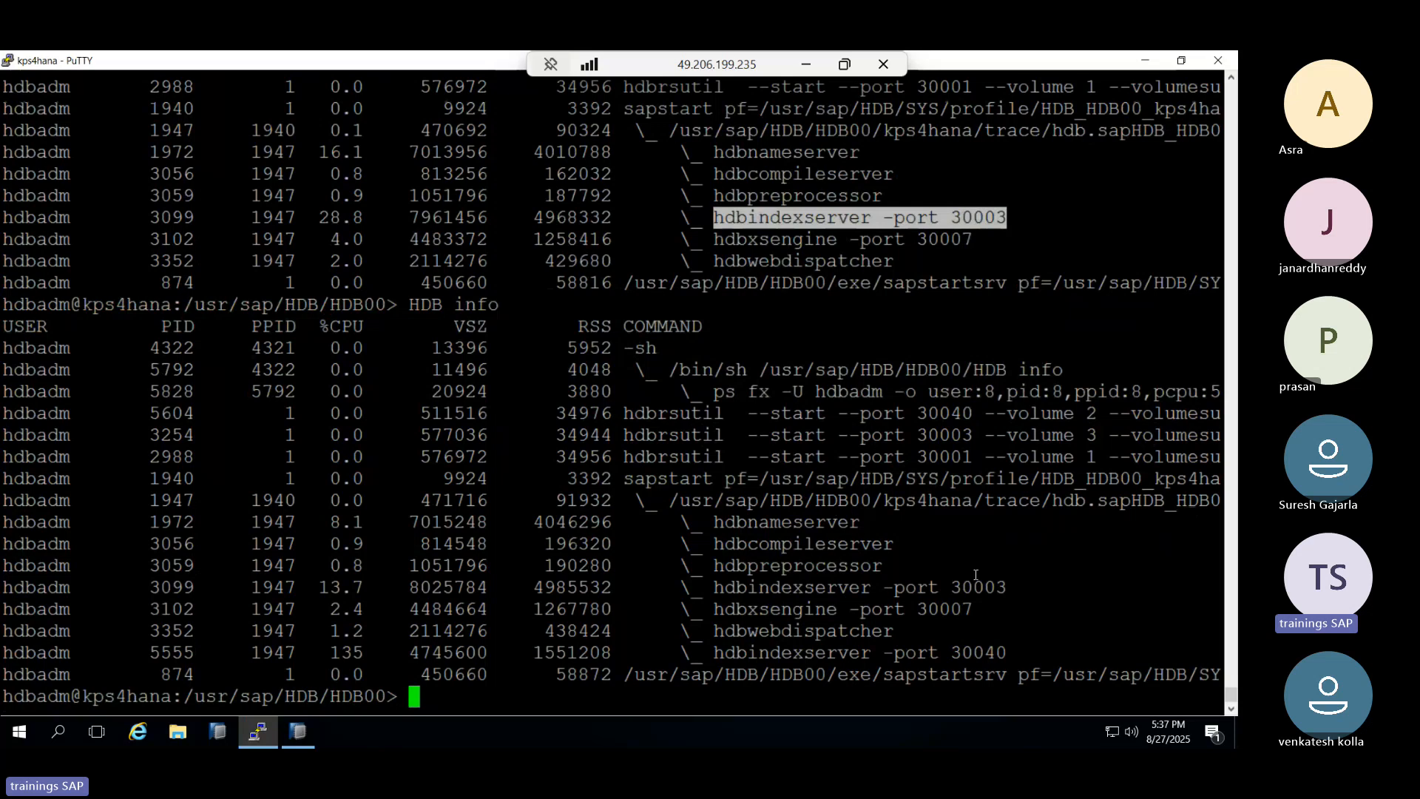
pyautogui.moveTo(959, 652); pyautogui.dragTo(1002, 655)
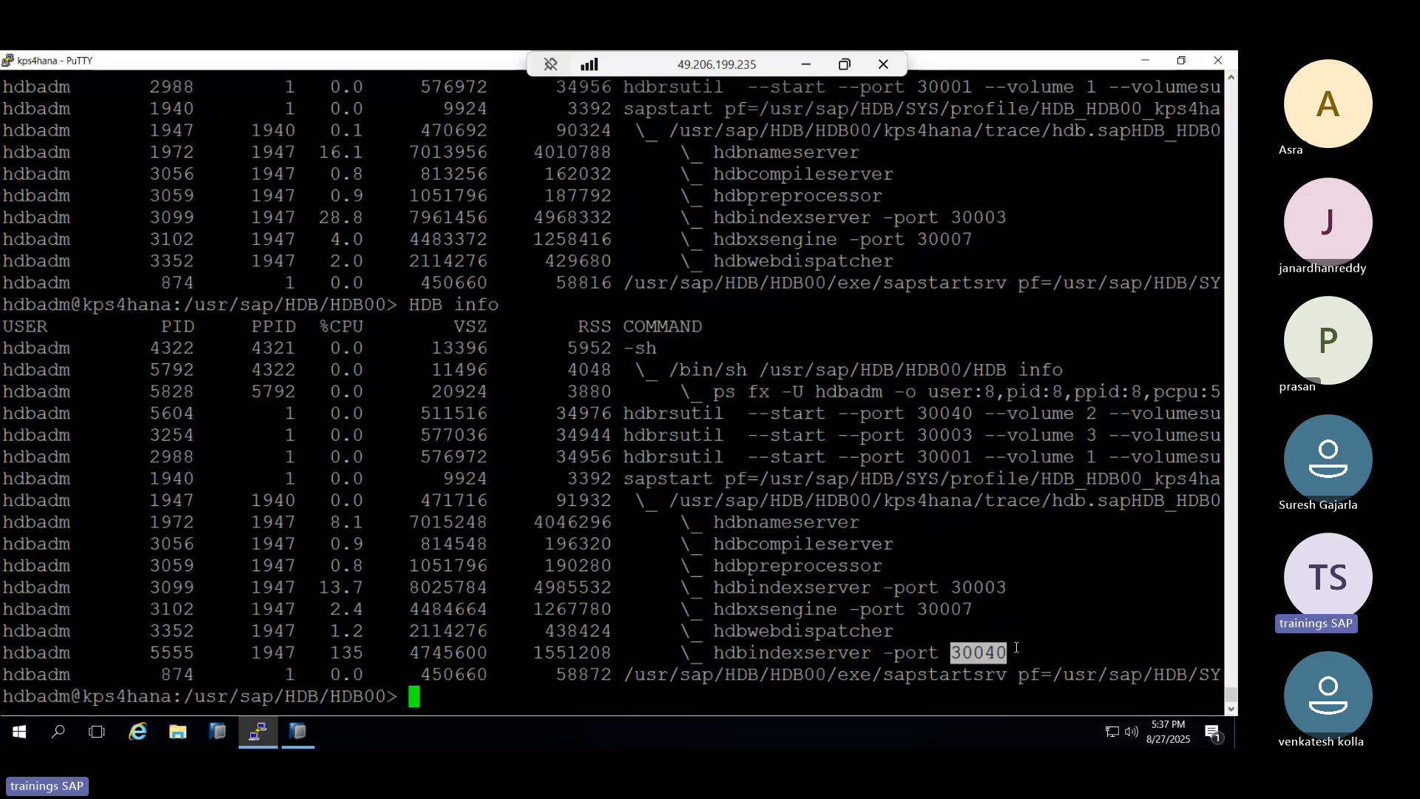
pyautogui.click(299, 740)
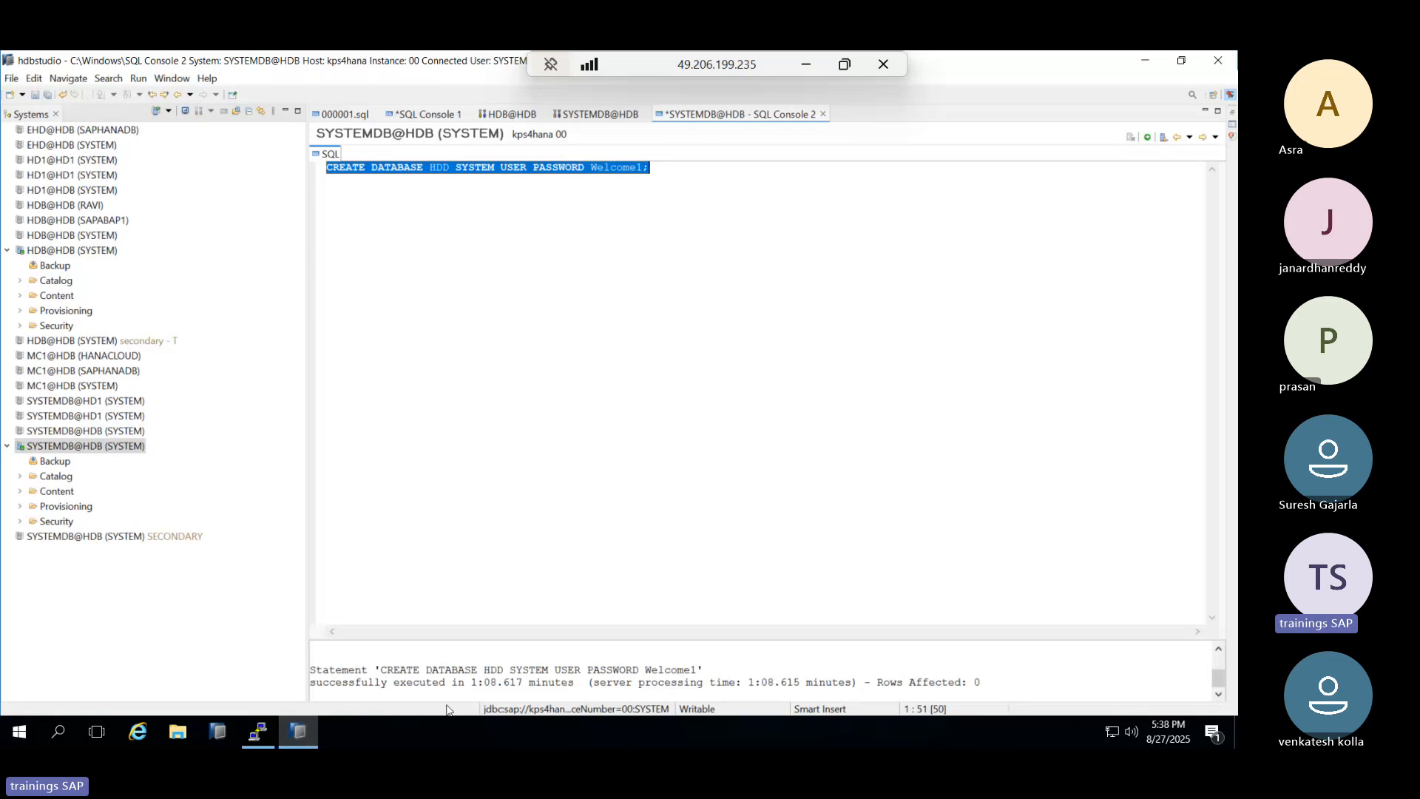
# Add a system for host kps4hana, instance 00, multiple containers with tenant database HDD.
pyautogui.moveTo(329, 671); pyautogui.dragTo(517, 671)
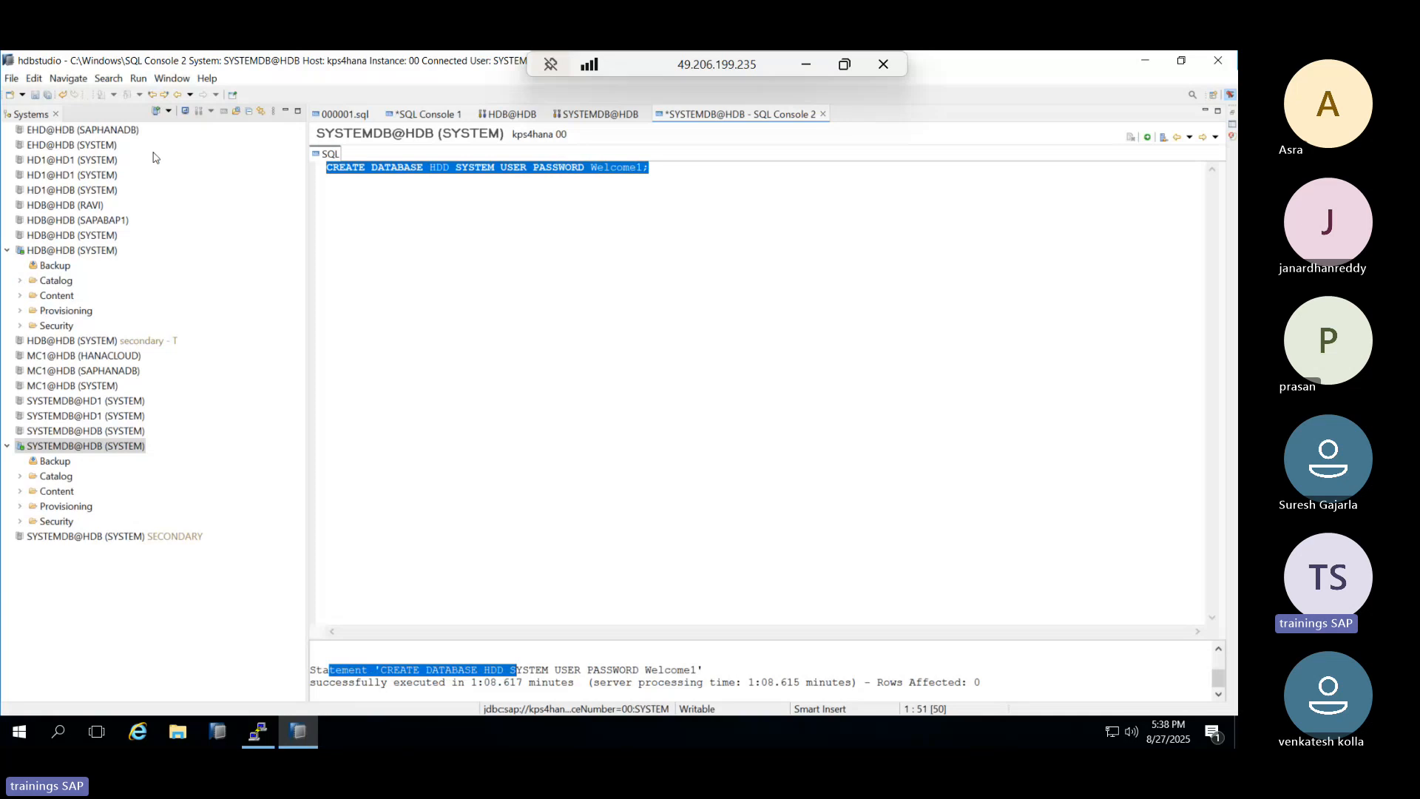
pyautogui.click(167, 112)
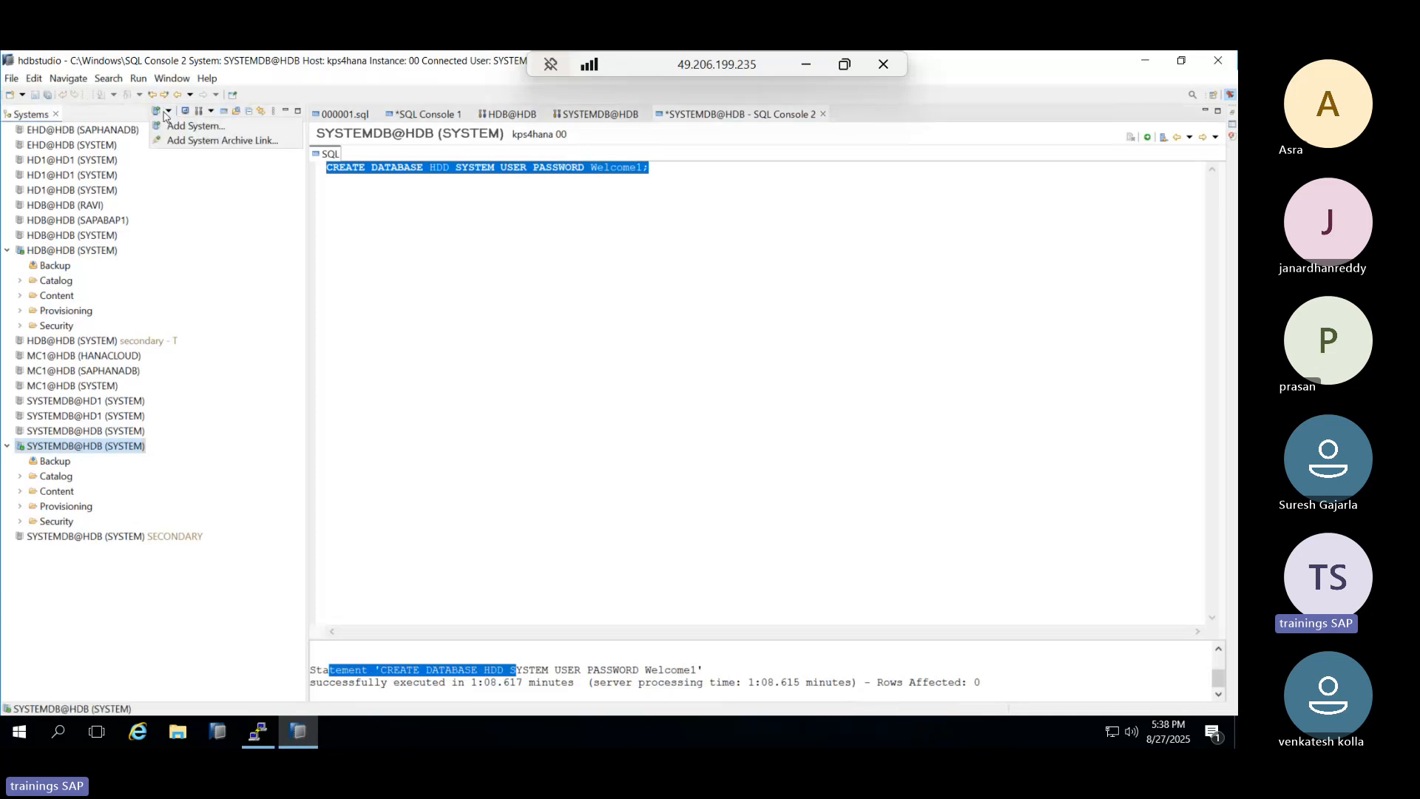
pyautogui.click(181, 126)
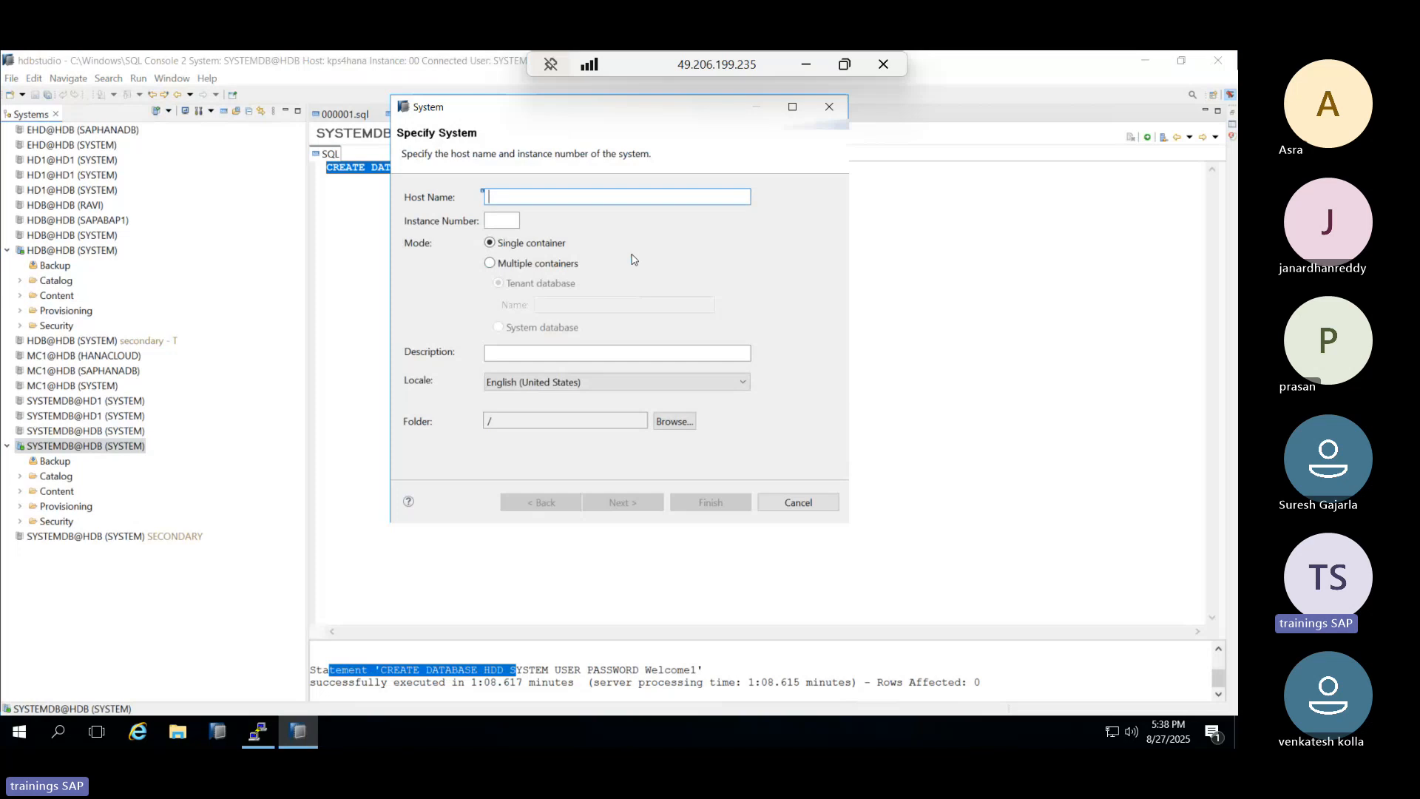
pyautogui.write('kps4hana')
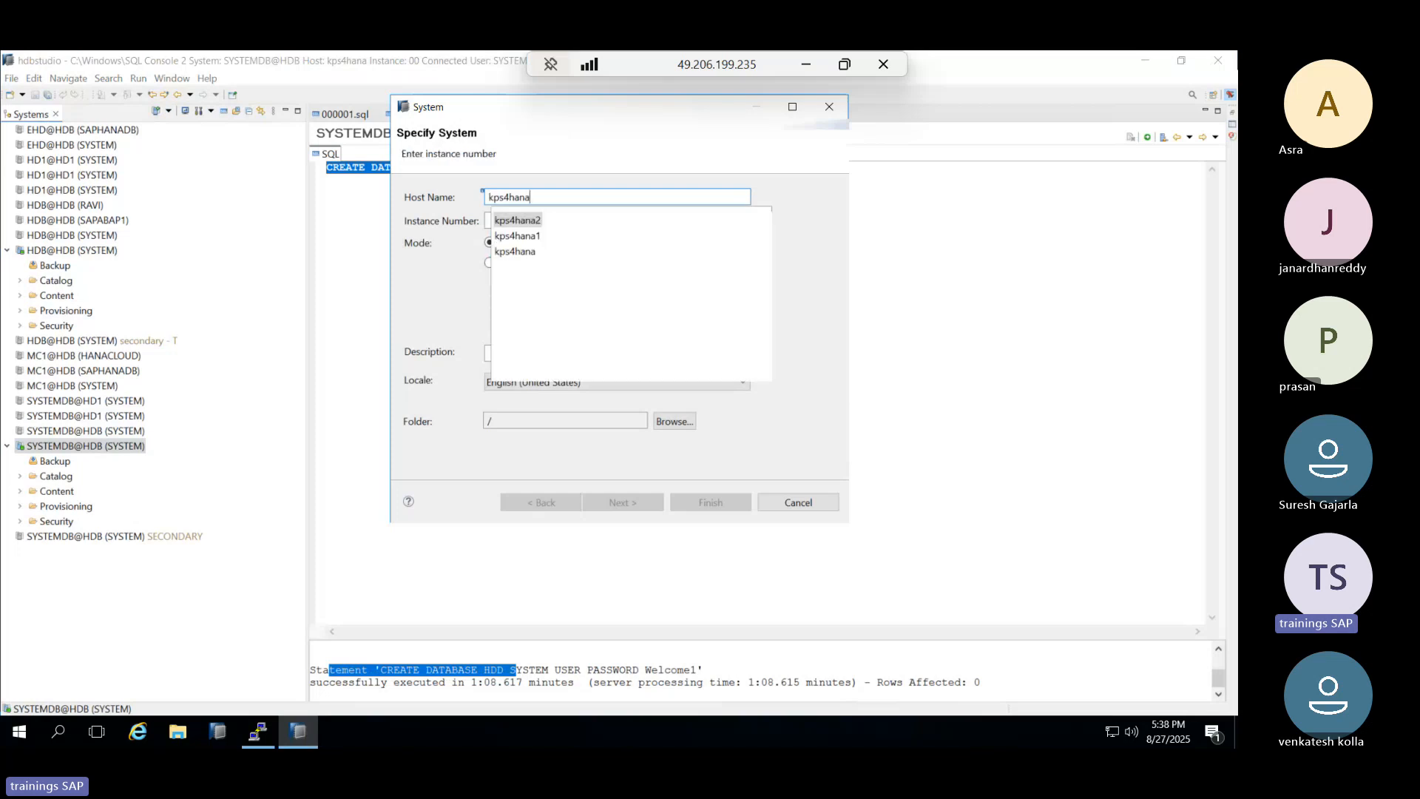
pyautogui.click(515, 251)
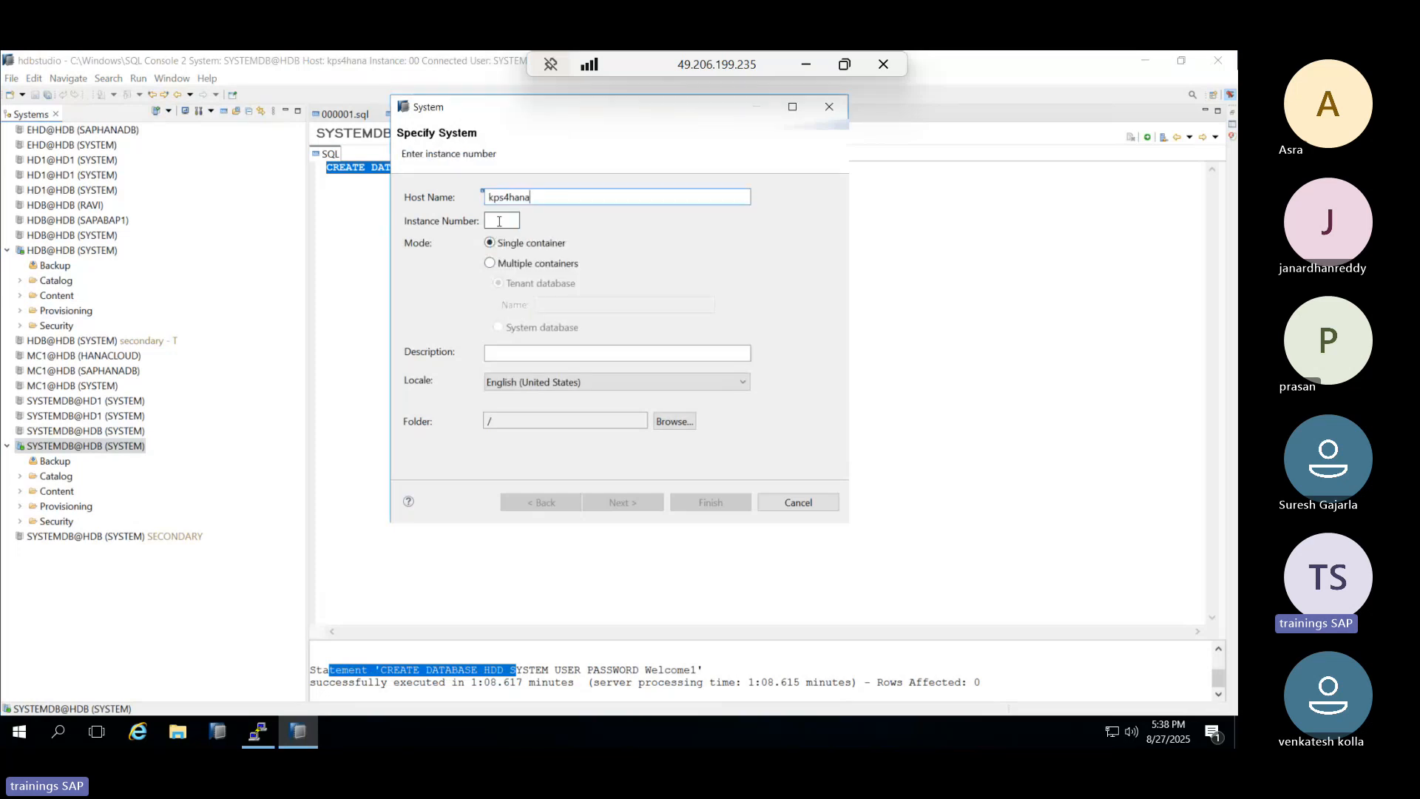
pyautogui.click(499, 221)
pyautogui.write('00')
pyautogui.click(489, 262)
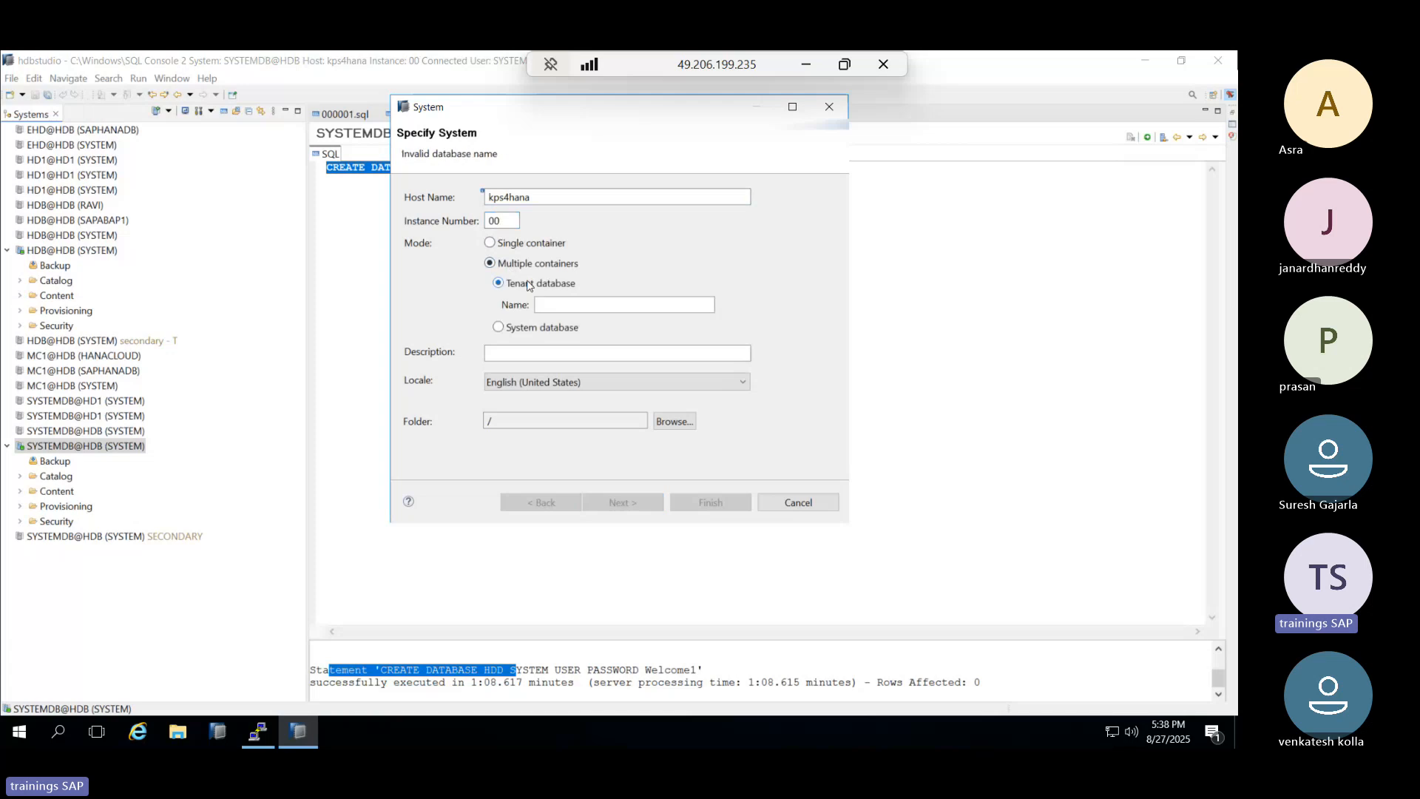
pyautogui.click(550, 304)
pyautogui.write('H')
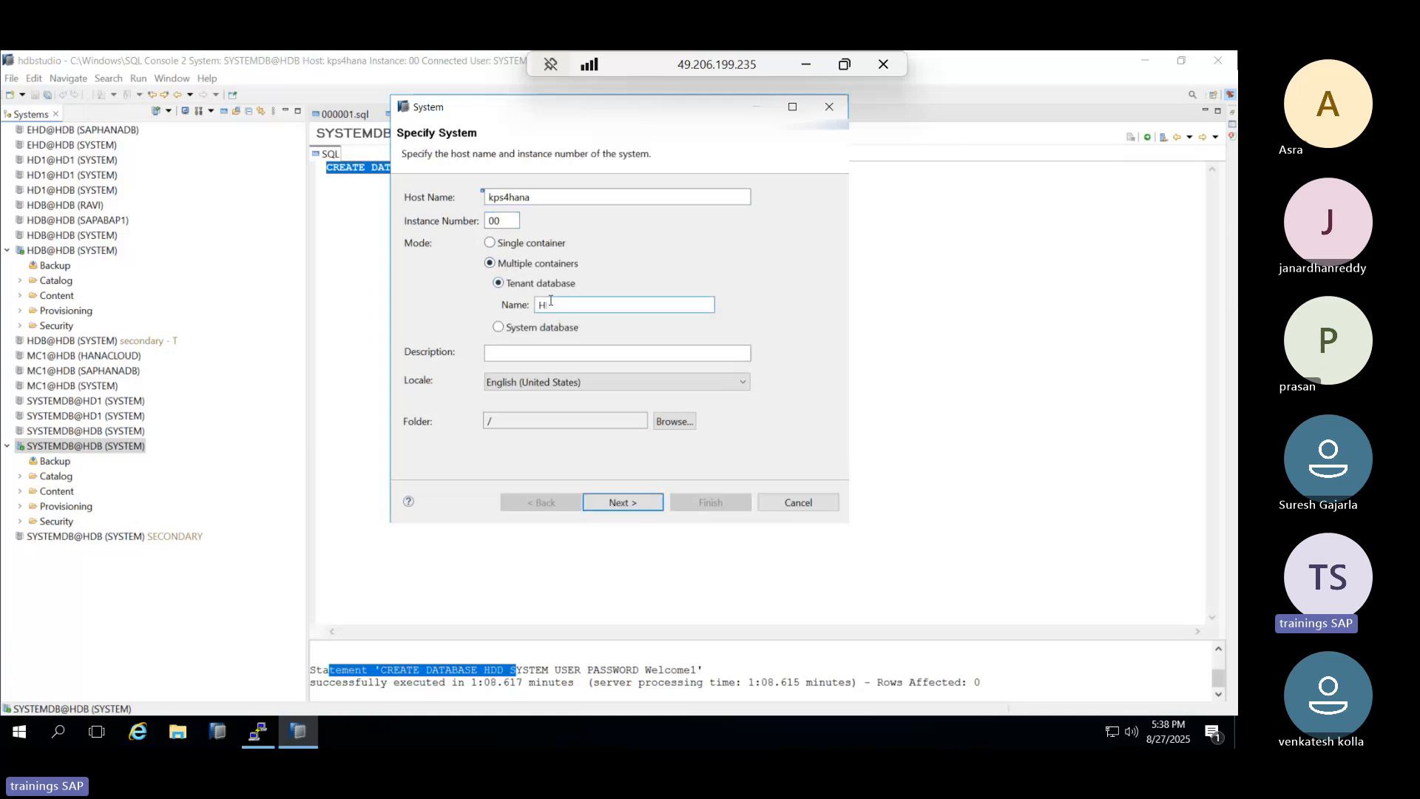
pyautogui.write('DD')
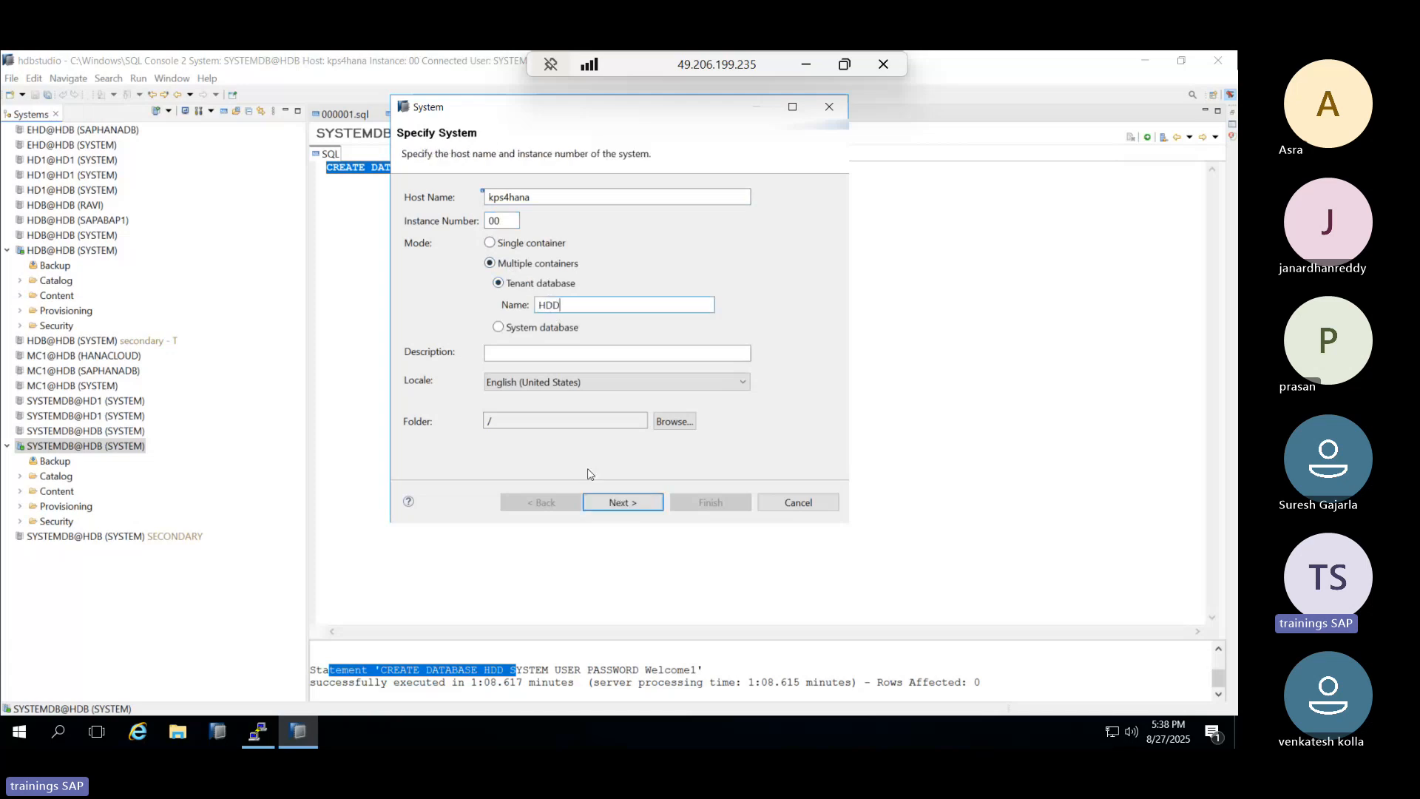
# Enter user SYSTEM with its password and finish adding the HDD tenant connection.
pyautogui.click(617, 502)
pyautogui.write('SYSTEM')
pyautogui.press('Tab')
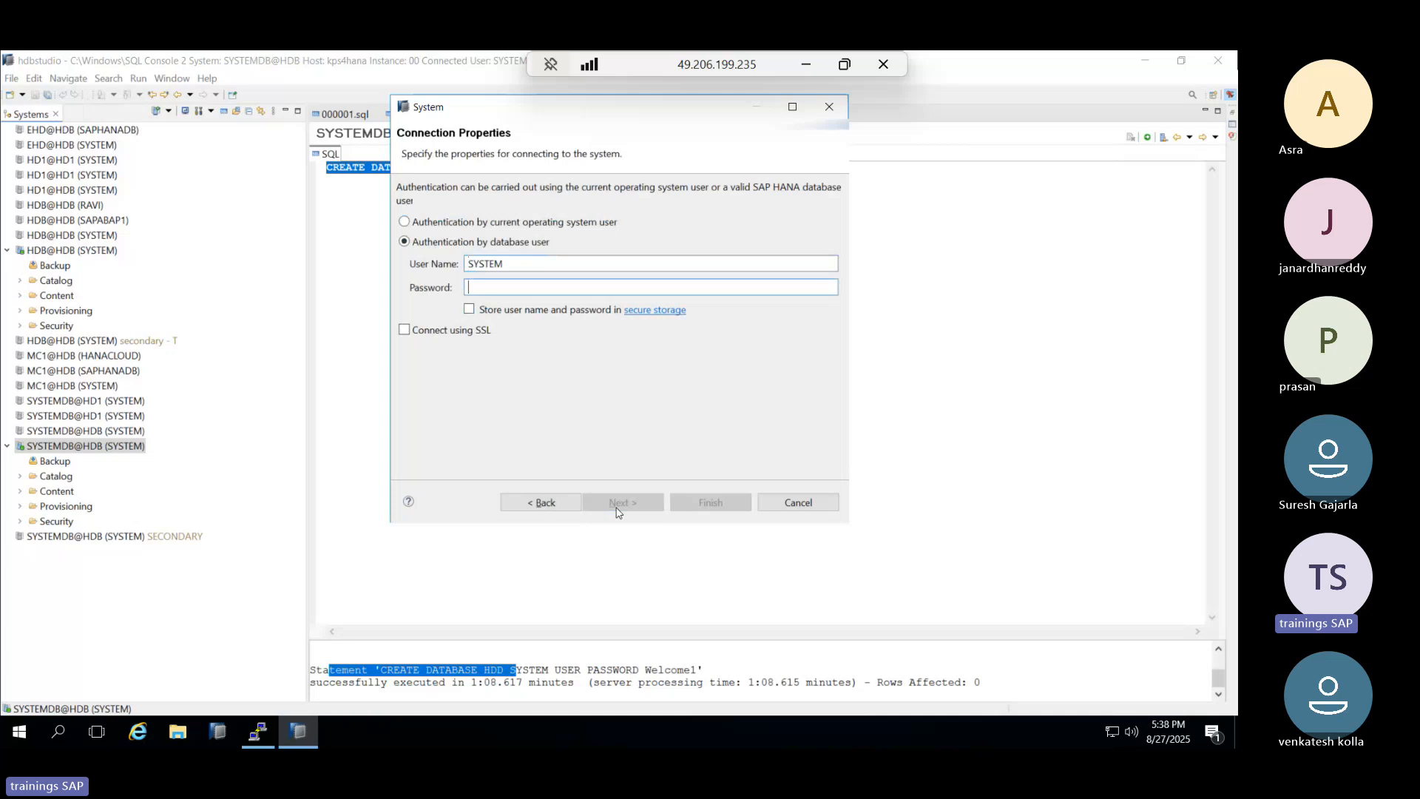
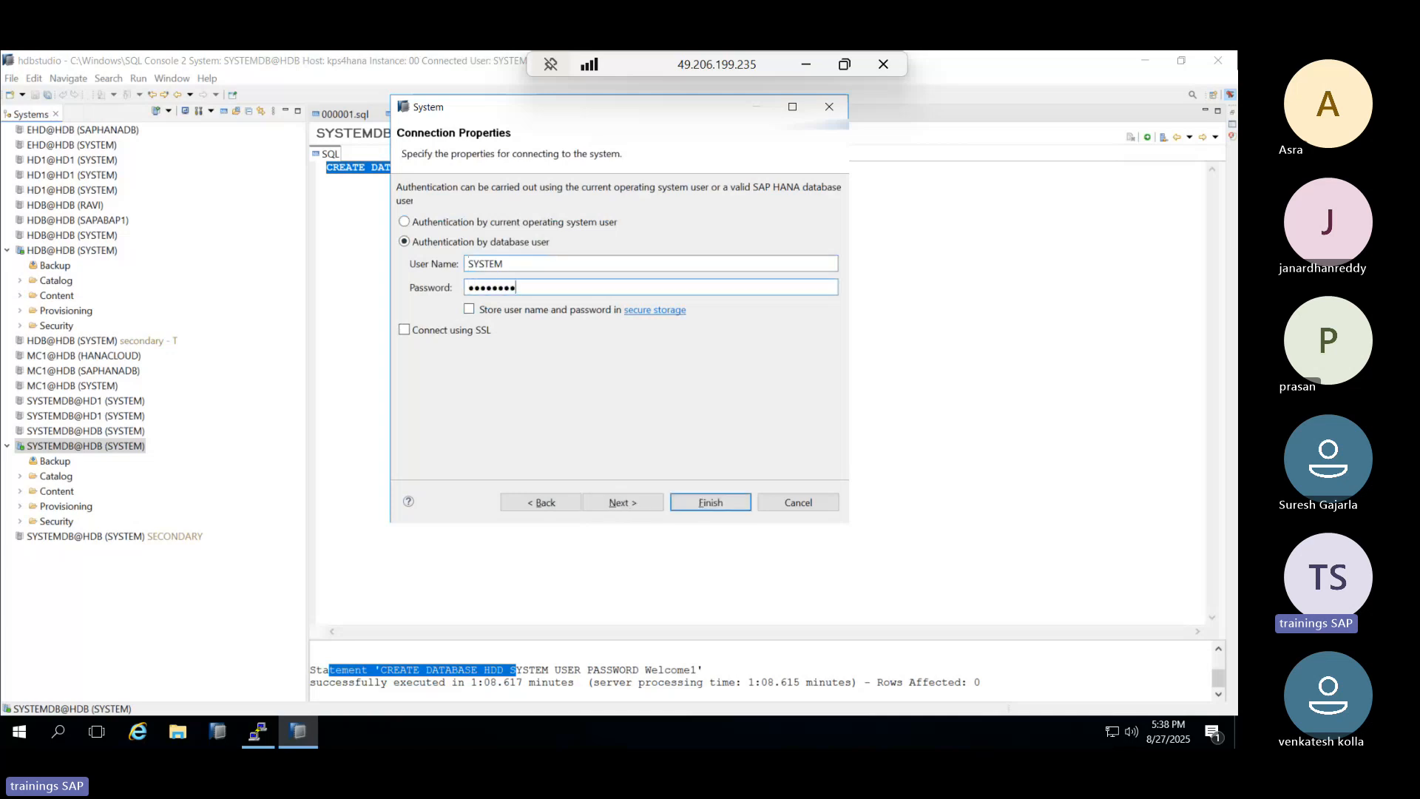
pyautogui.click(617, 504)
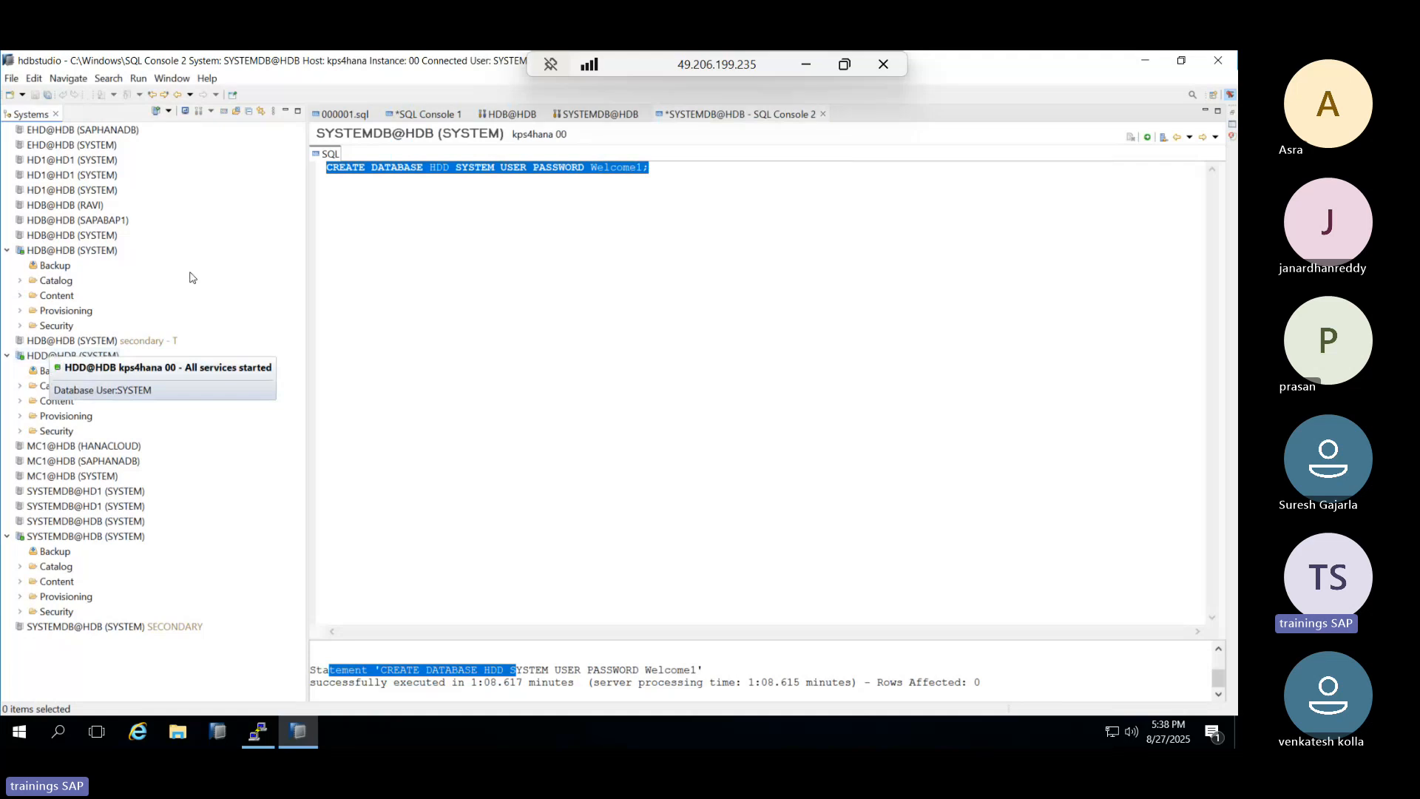
pyautogui.moveTo(378, 168); pyautogui.dragTo(662, 168)
pyautogui.click(662, 169)
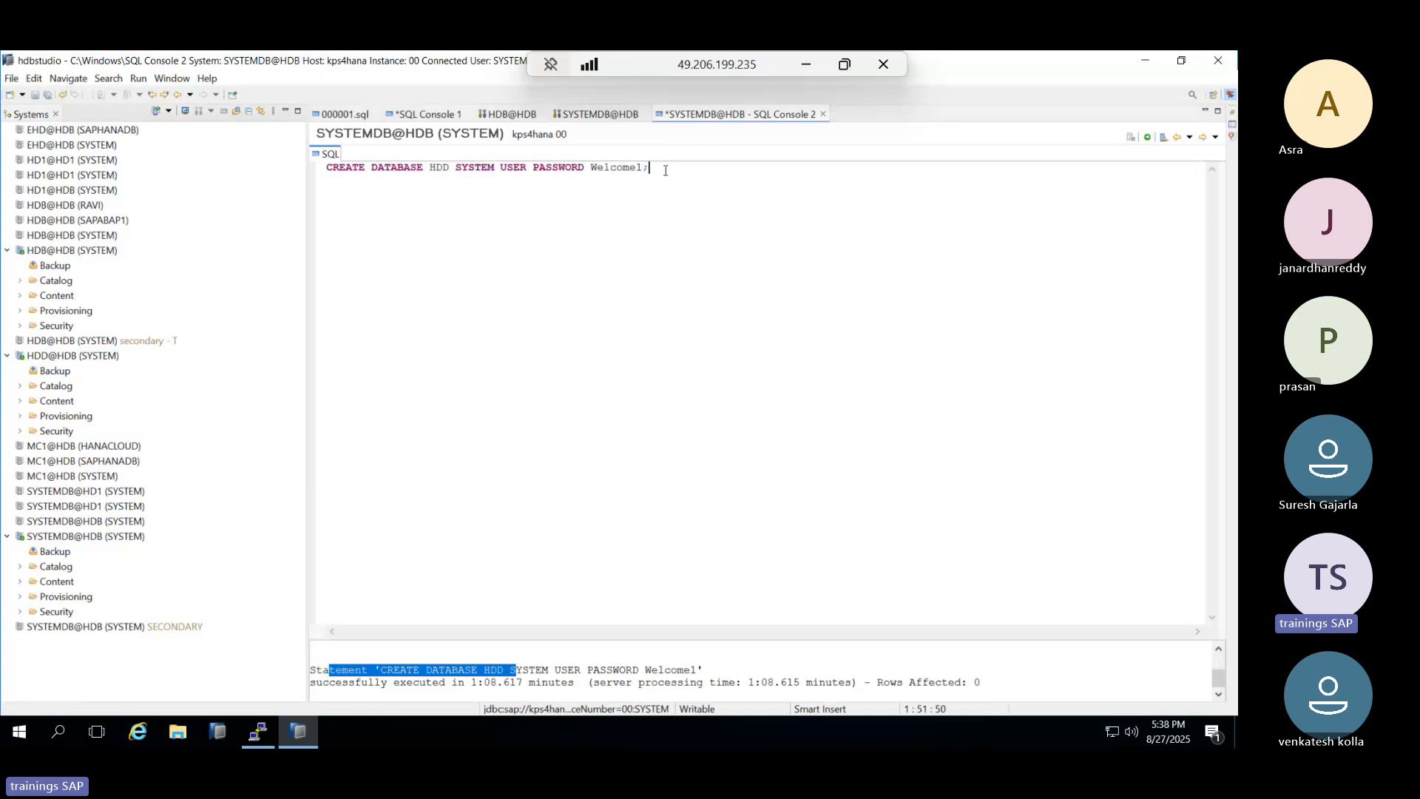
pyautogui.moveTo(666, 170); pyautogui.dragTo(320, 168)
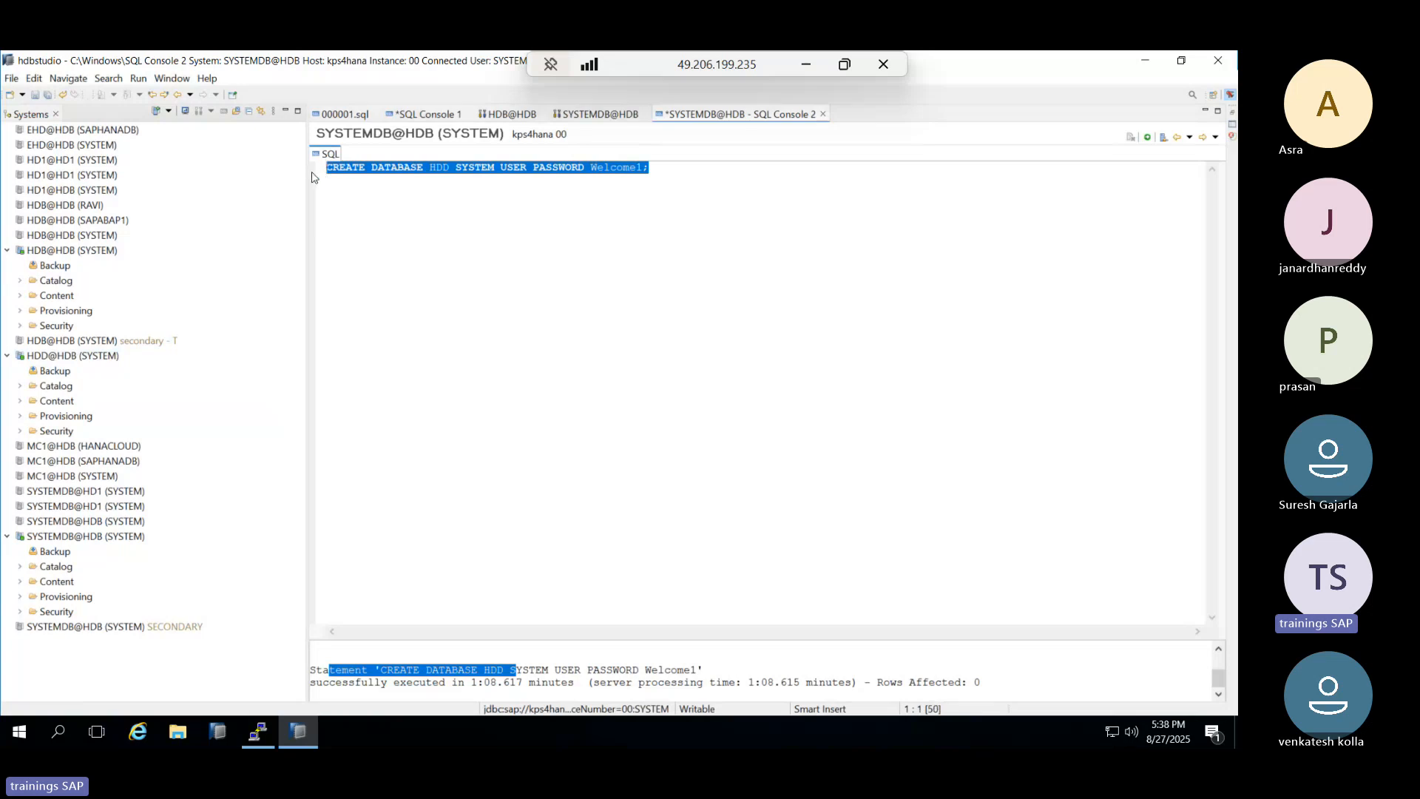
pyautogui.hotkey('alt', 'Tab')
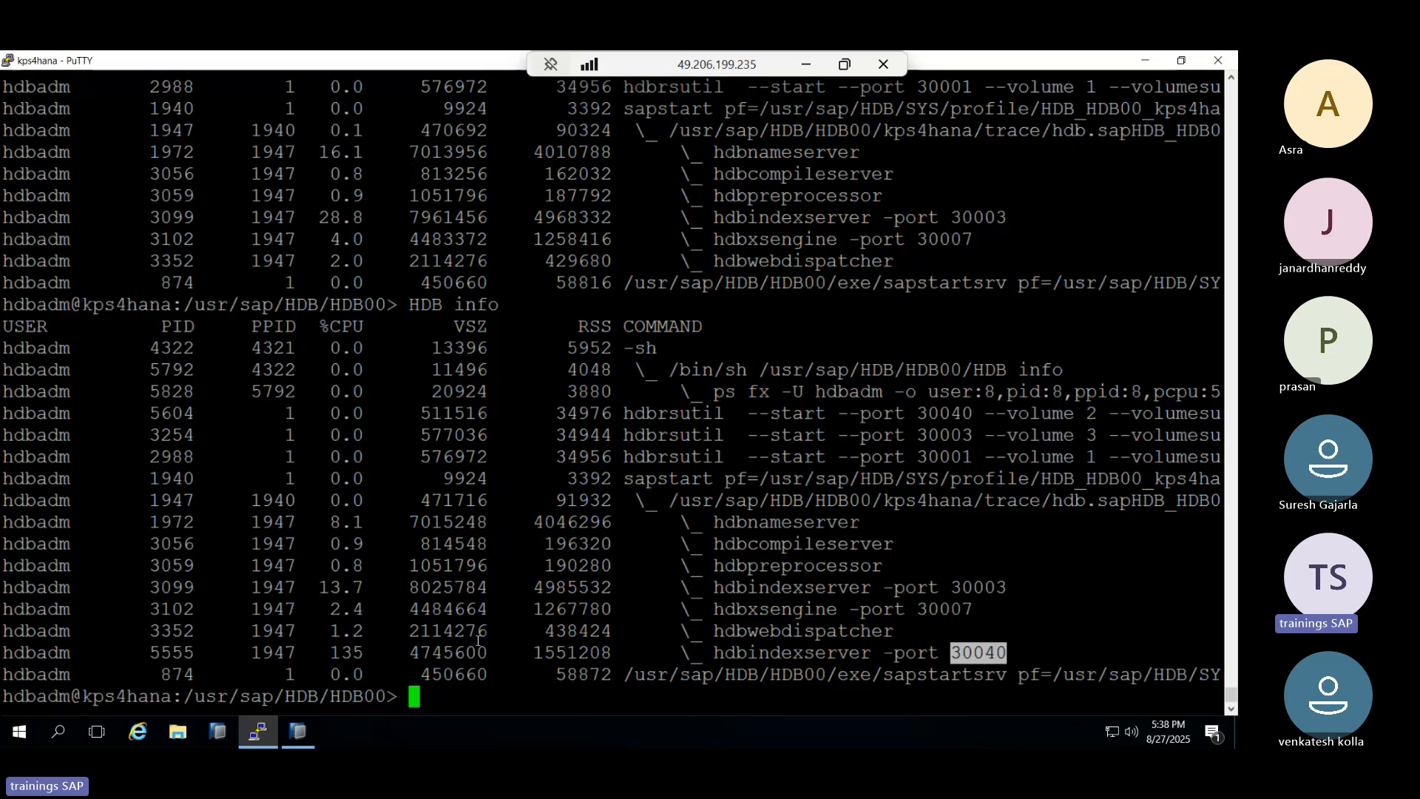
pyautogui.click(299, 732)
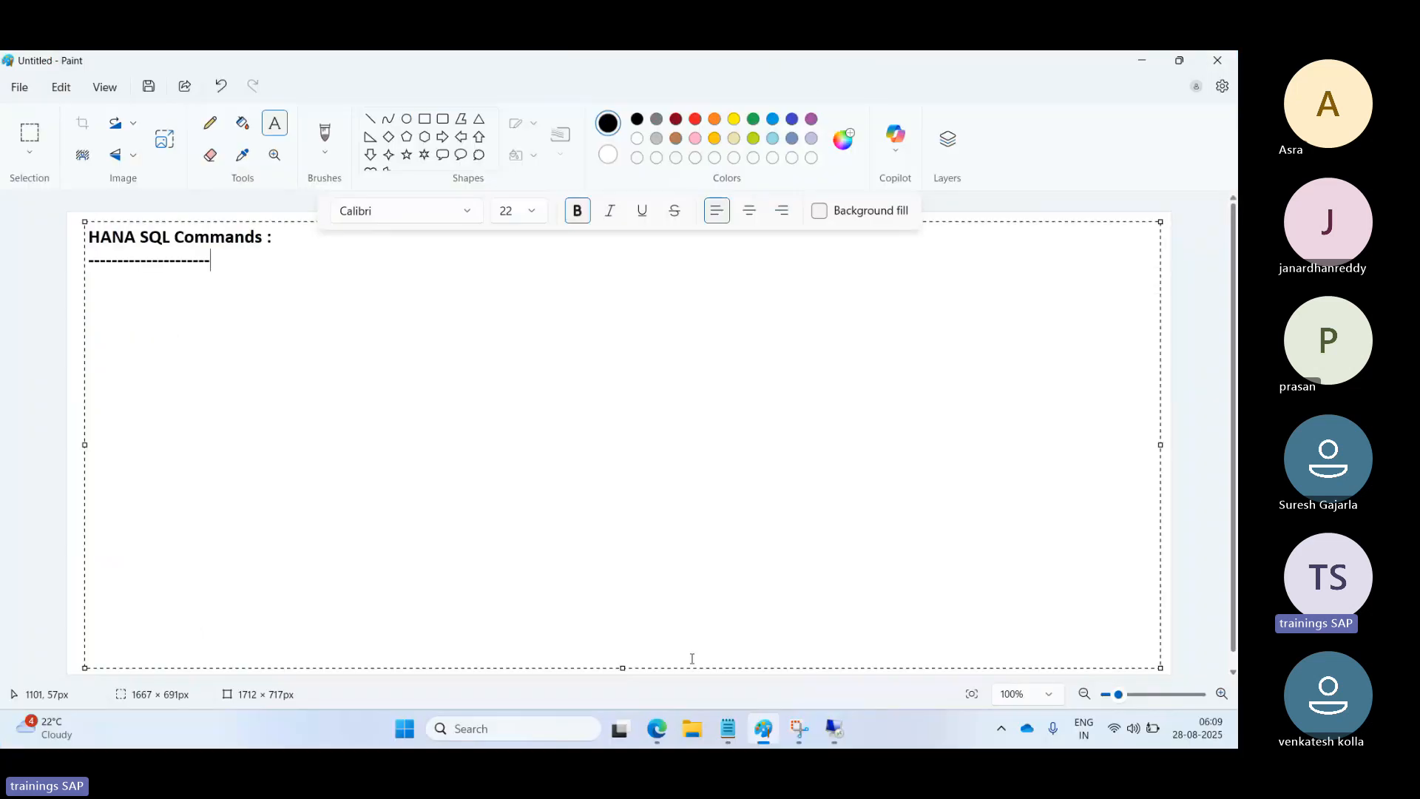
pyautogui.moveTo(657, 729)
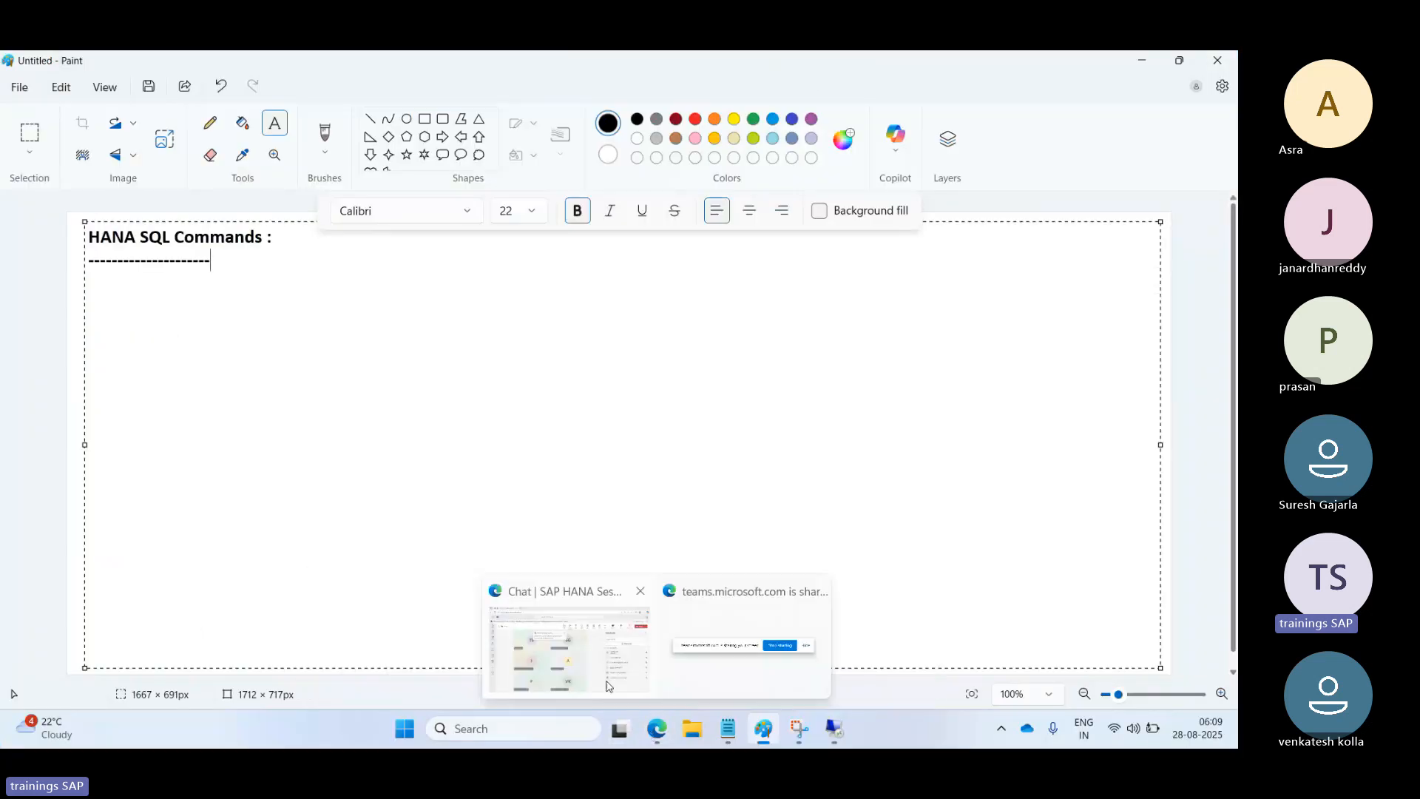
pyautogui.click(607, 685)
pyautogui.click(1178, 405)
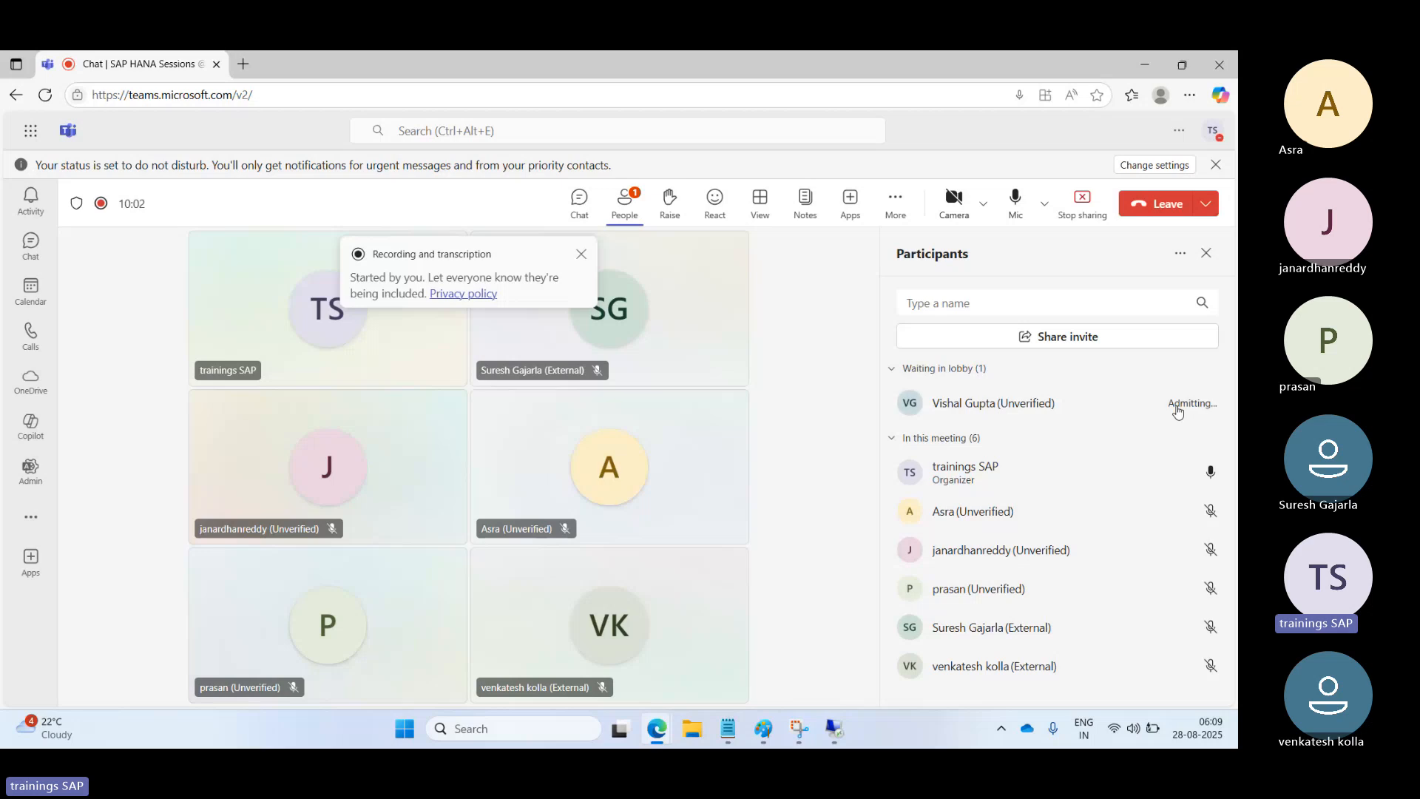
pyautogui.click(834, 729)
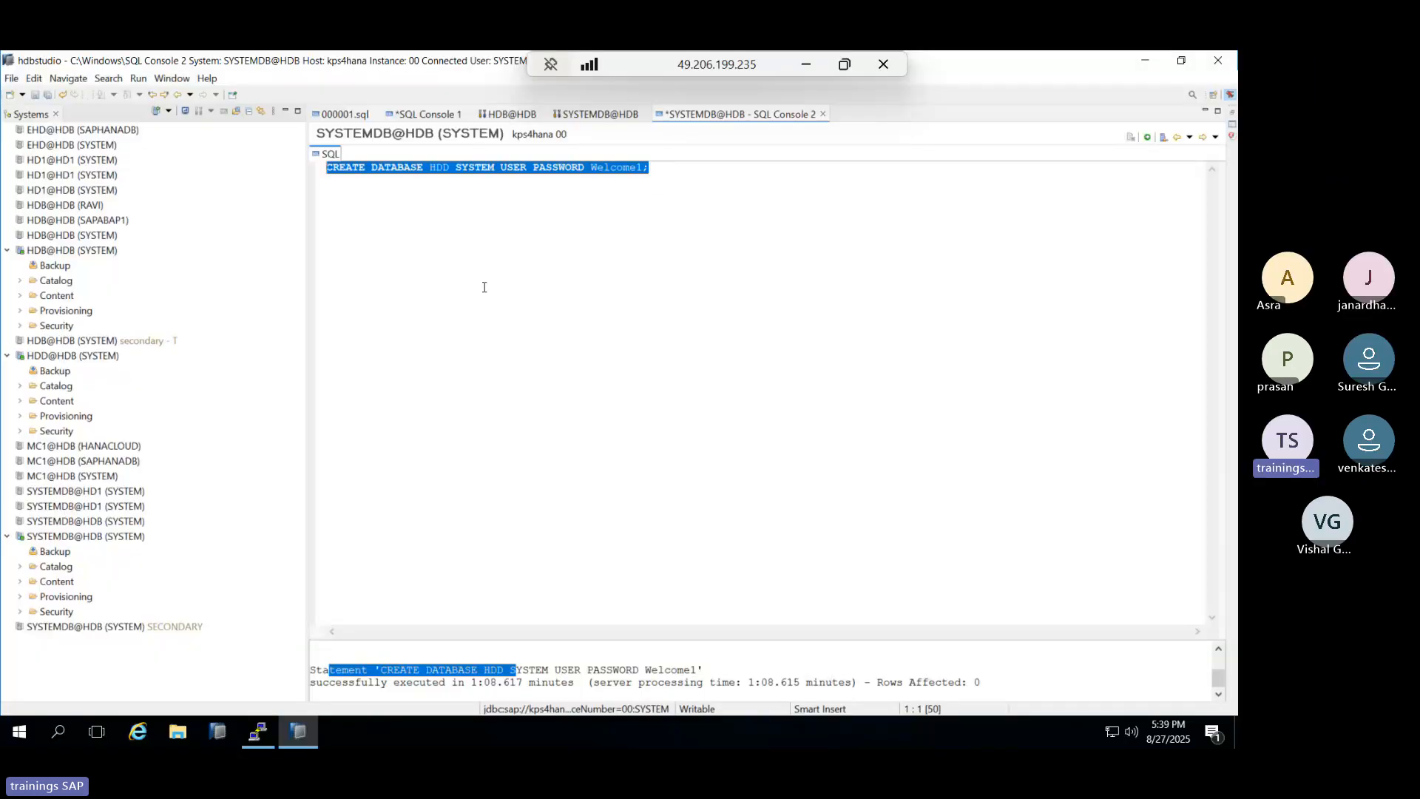
# Run ALTER SYSTEM STOP DATABASE HDD; in the SYSTEMDB console and highlight its success message.
pyautogui.write('AL')
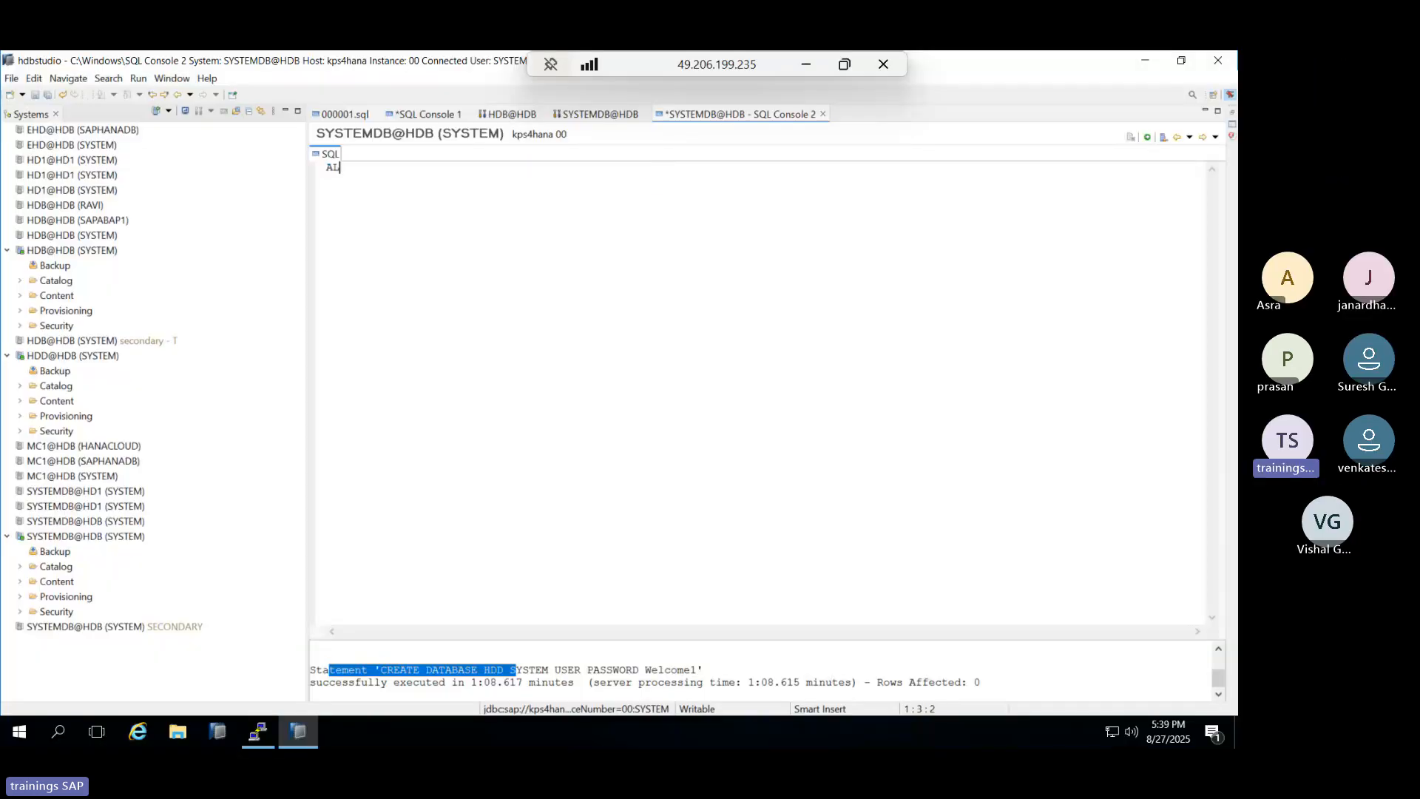
pyautogui.write('TER ')
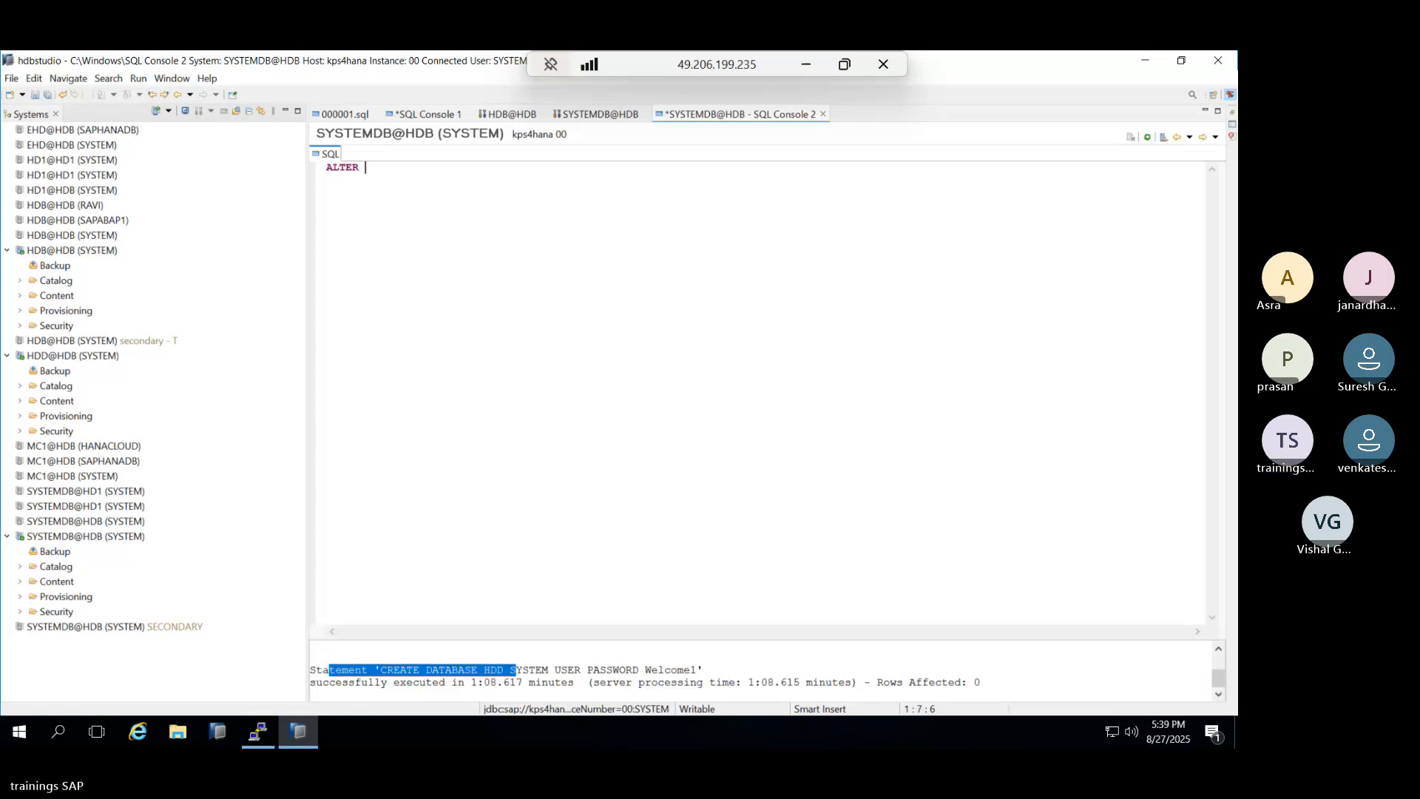
pyautogui.write('DATABSE')
pyautogui.write('H')
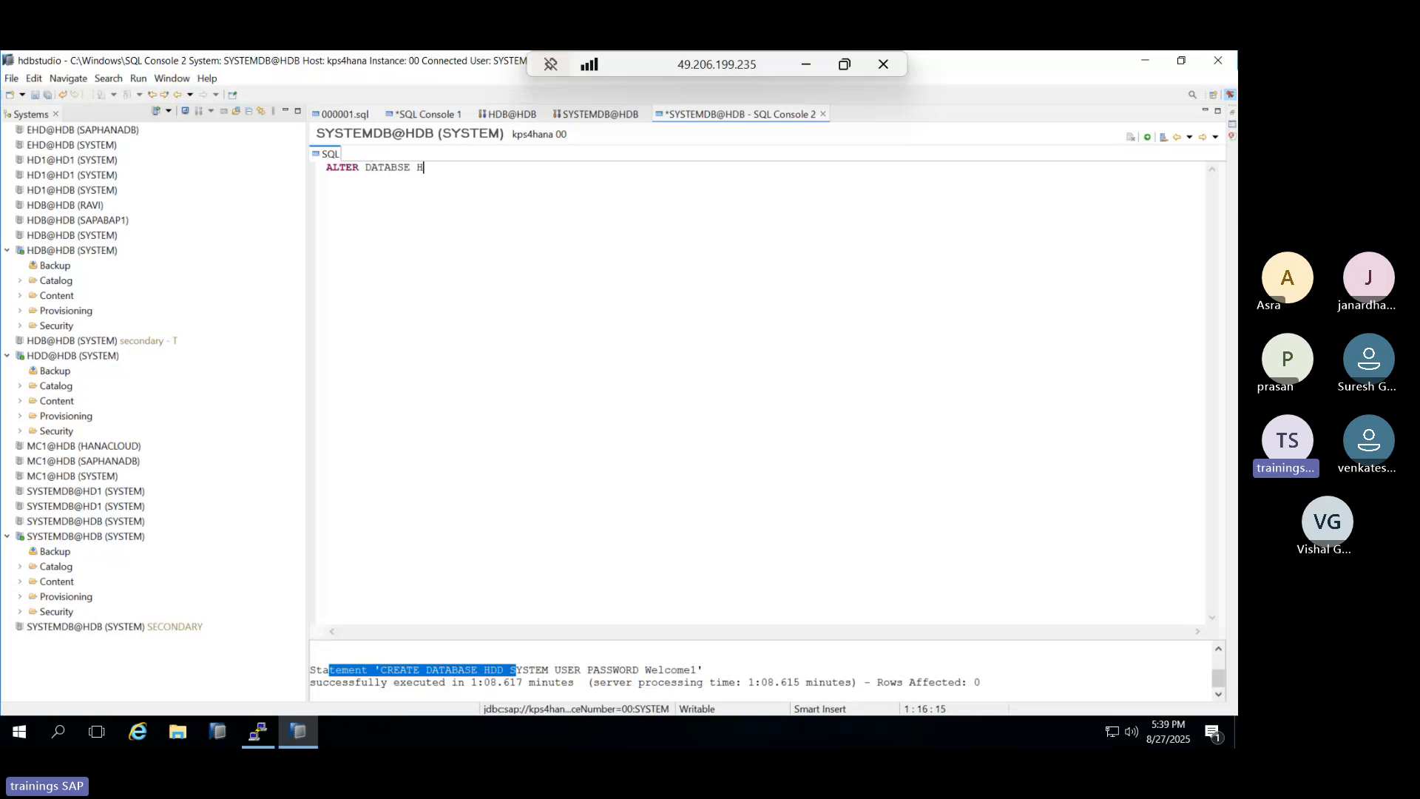
pyautogui.write('DD STOP')
pyautogui.press('BackSpace')
pyautogui.press('BackSpace')
pyautogui.press('BackSpace')
pyautogui.press('BackSpace')
pyautogui.press('BackSpace')
pyautogui.press('BackSpace')
pyautogui.press('BackSpace')
pyautogui.press('BackSpace')
pyautogui.press('BackSpace')
pyautogui.press('BackSpace')
pyautogui.press('BackSpace')
pyautogui.press('BackSpace')
pyautogui.press('BackSpace')
pyautogui.press('BackSpace')
pyautogui.press('BackSpace')
pyautogui.press('BackSpace')
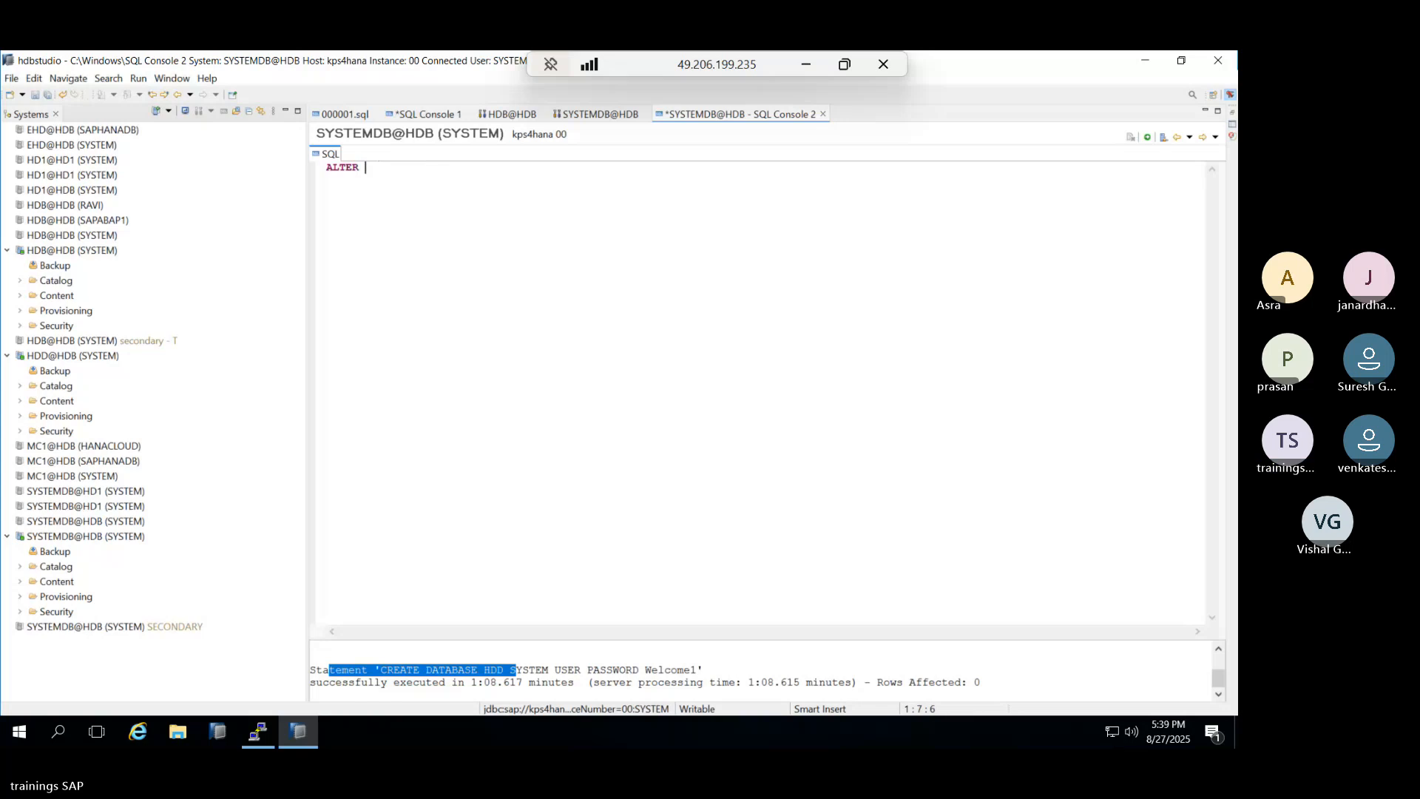
pyautogui.write('SYSTEM ST')
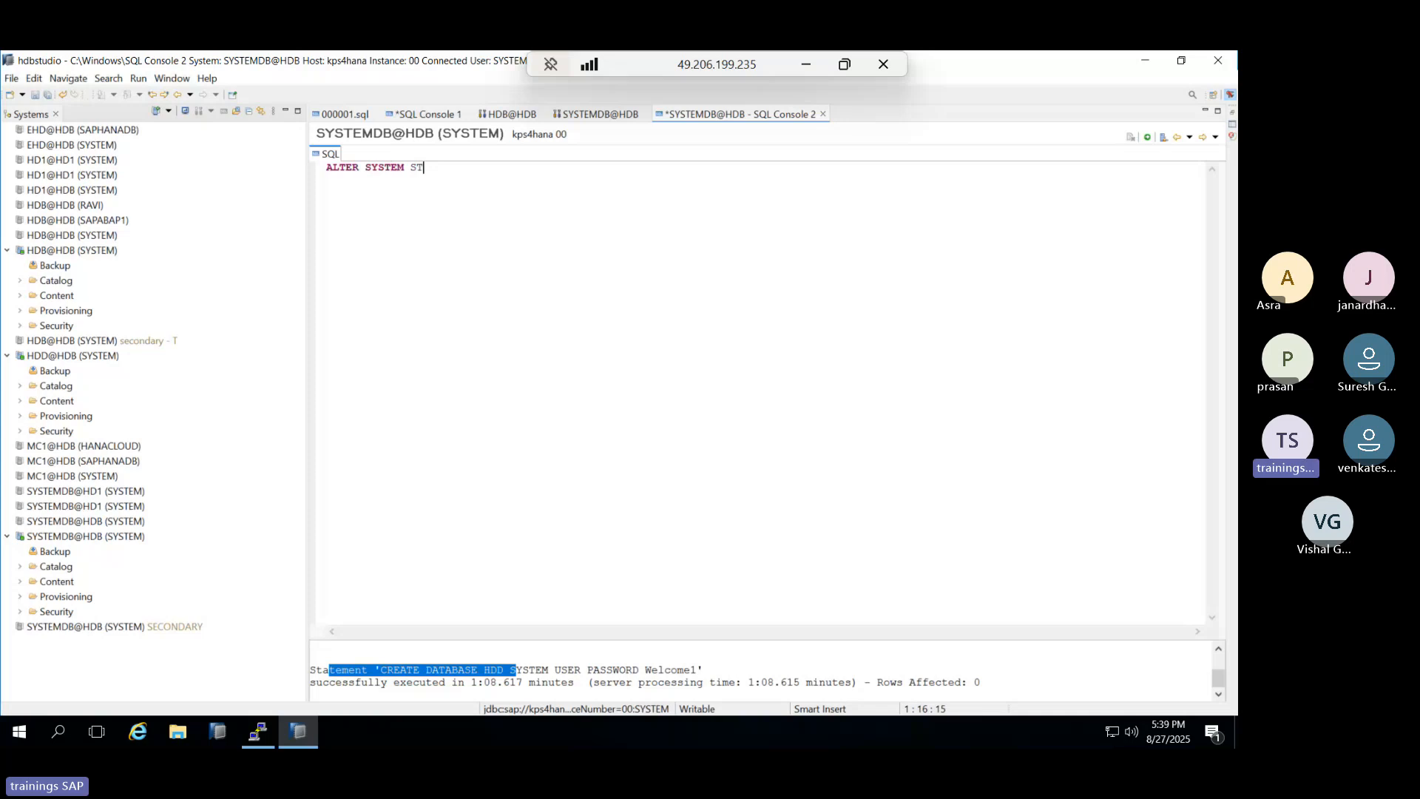
pyautogui.write('OP DA')
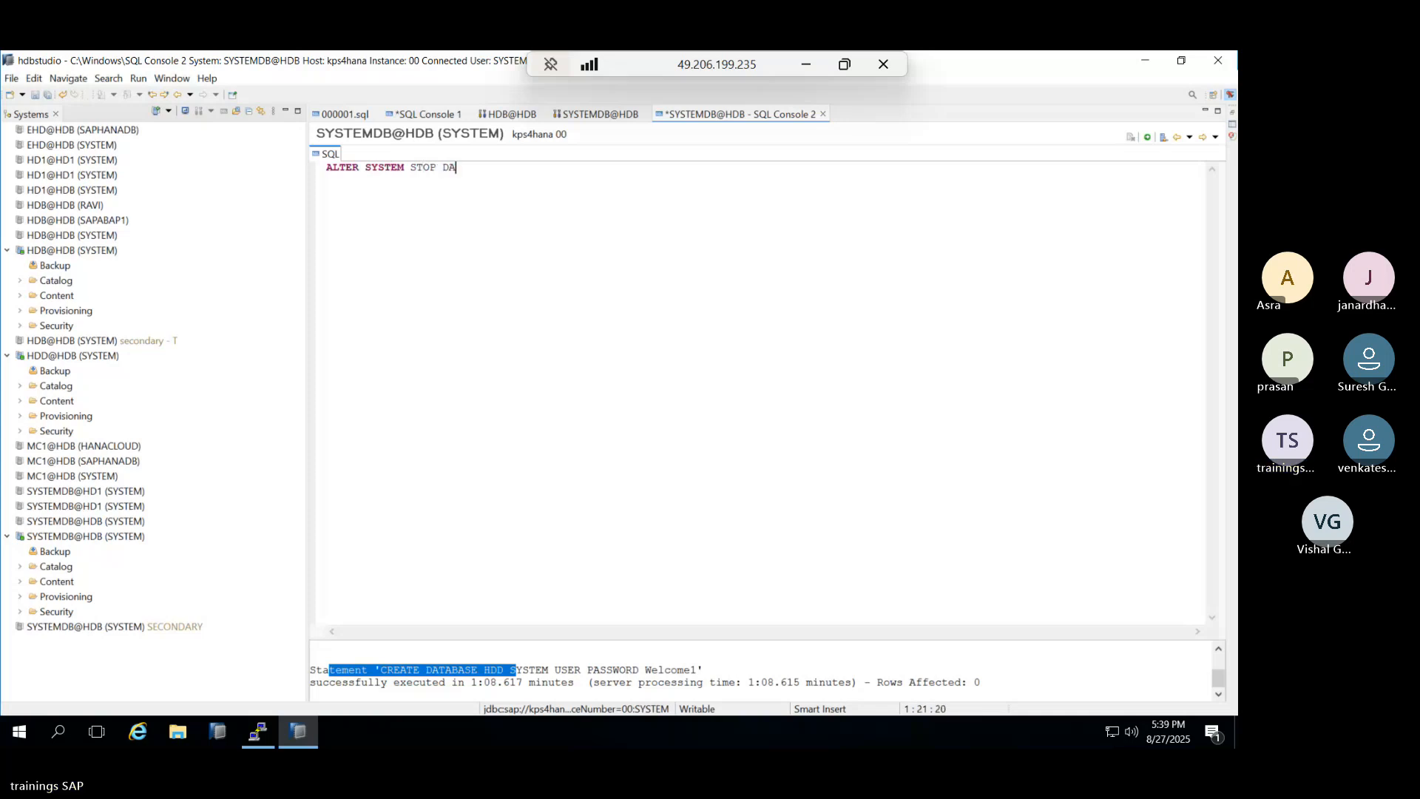
pyautogui.write('TABASE ')
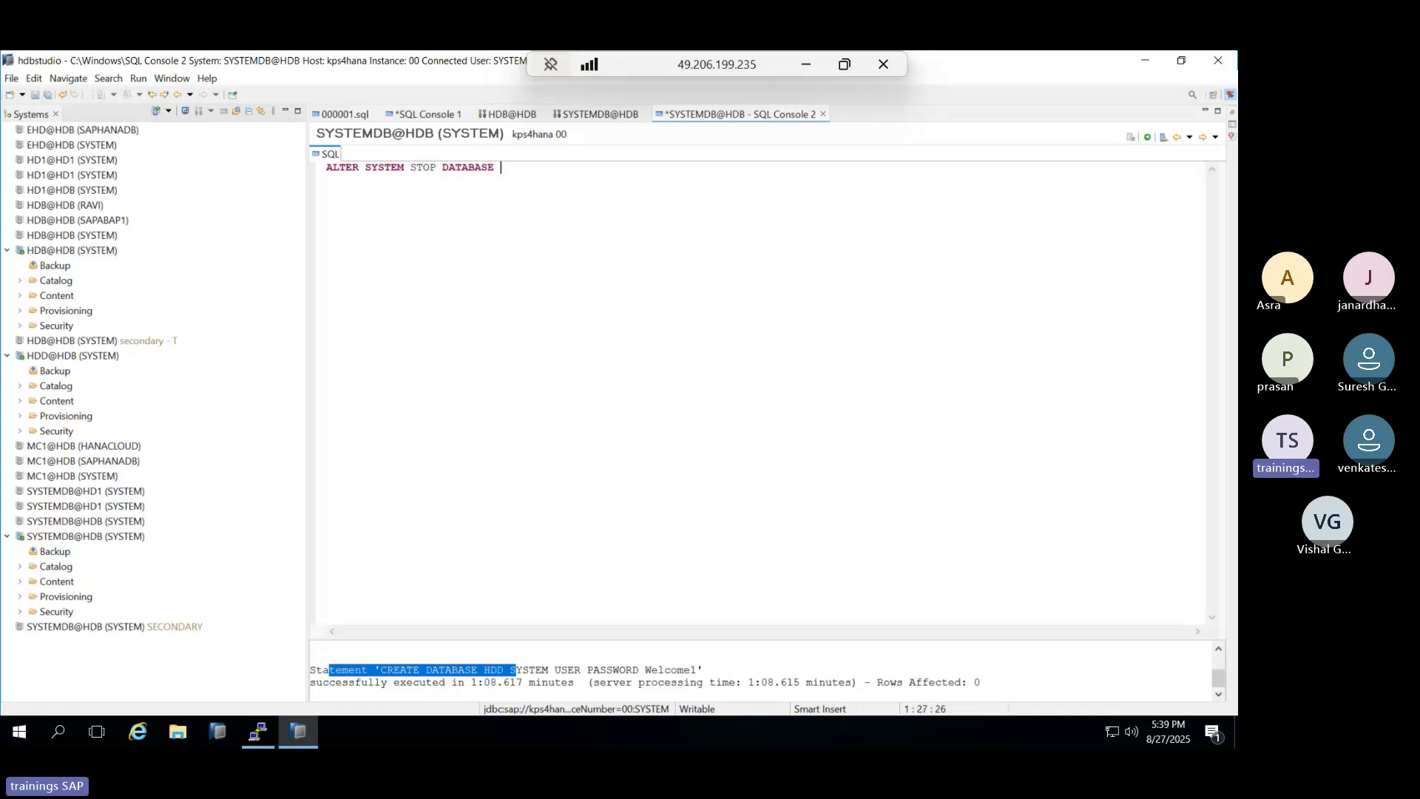
pyautogui.write('HDD;')
pyautogui.click(1146, 138)
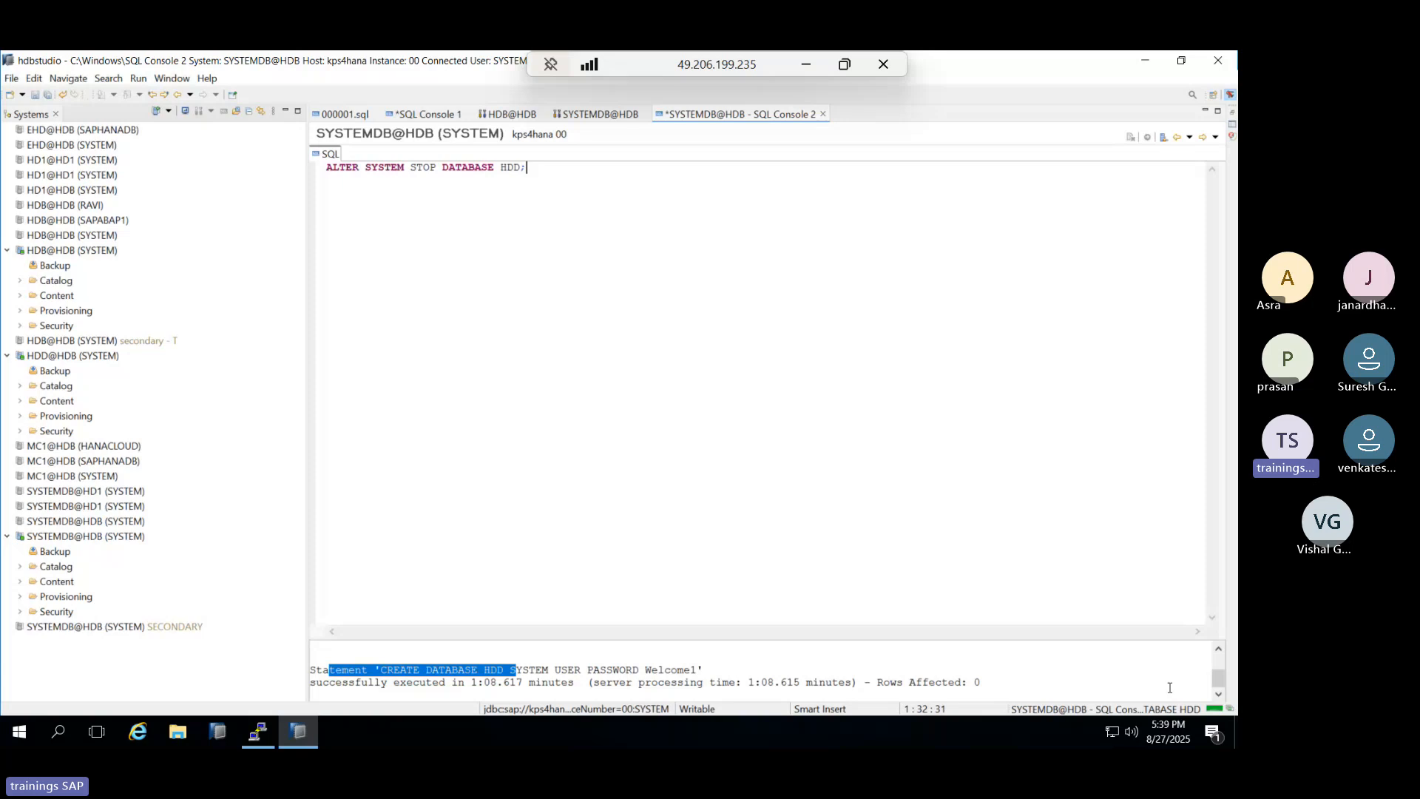
pyautogui.moveTo(501, 168); pyautogui.dragTo(518, 173)
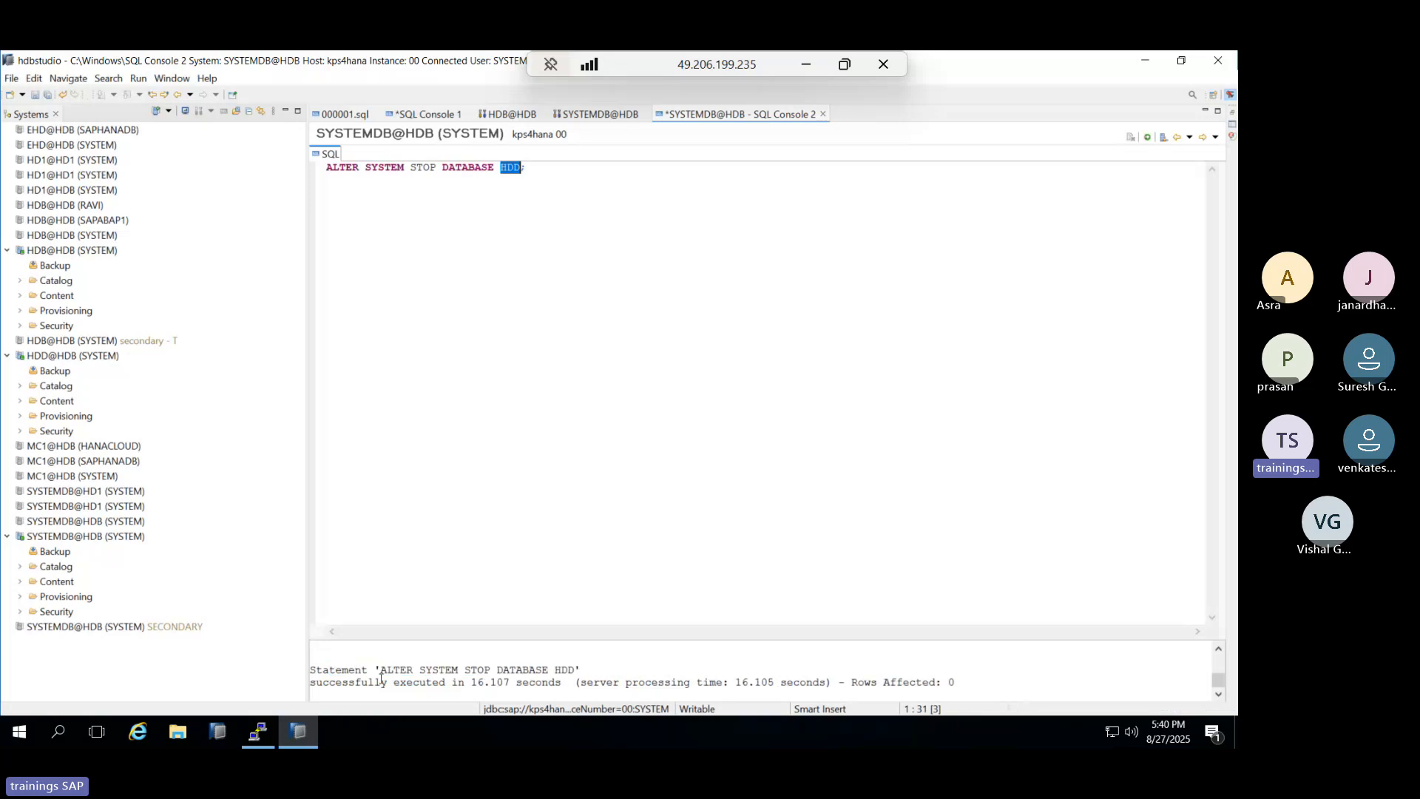
pyautogui.moveTo(348, 670); pyautogui.dragTo(929, 689)
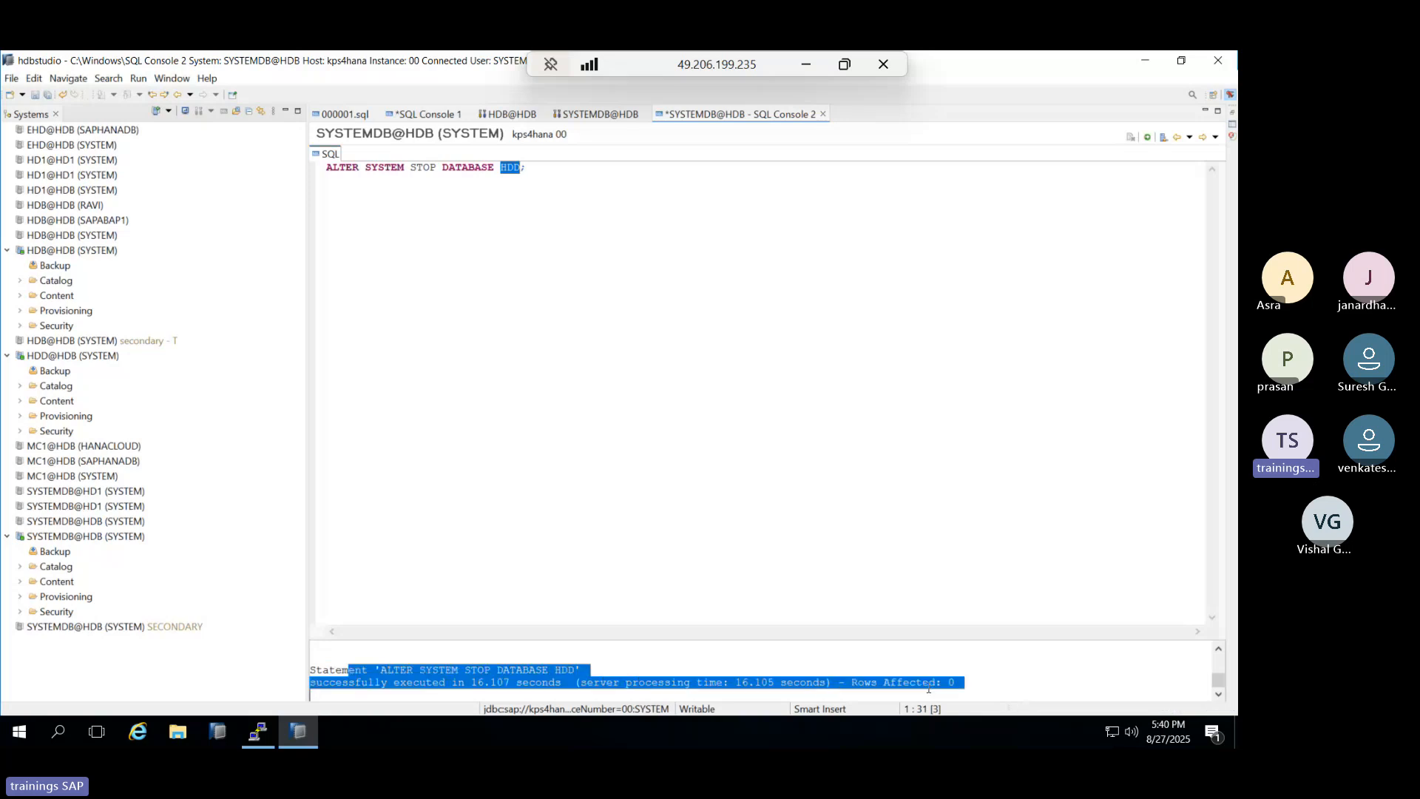
pyautogui.click(269, 732)
pyautogui.press('Up')
pyautogui.press('Return')
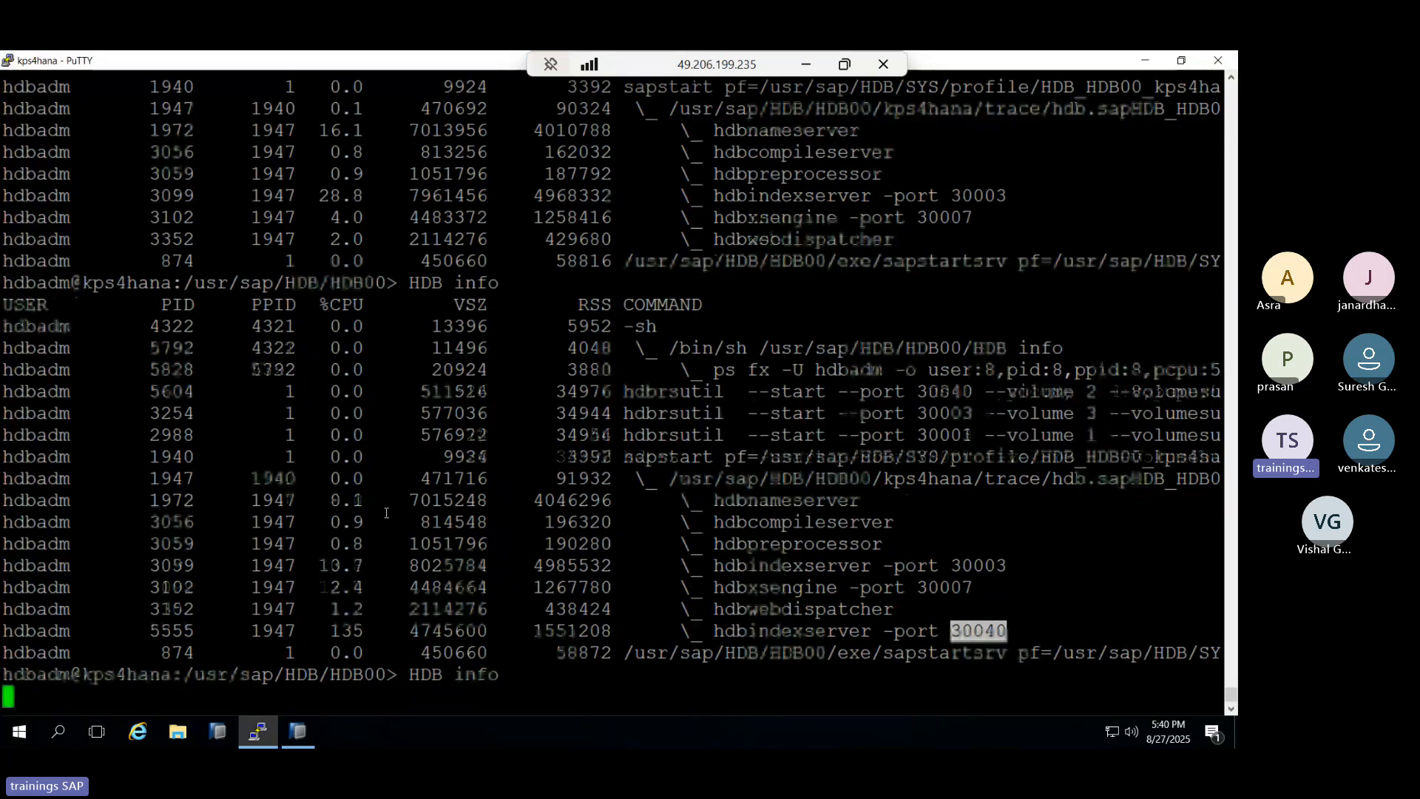
pyautogui.write('HDB st')
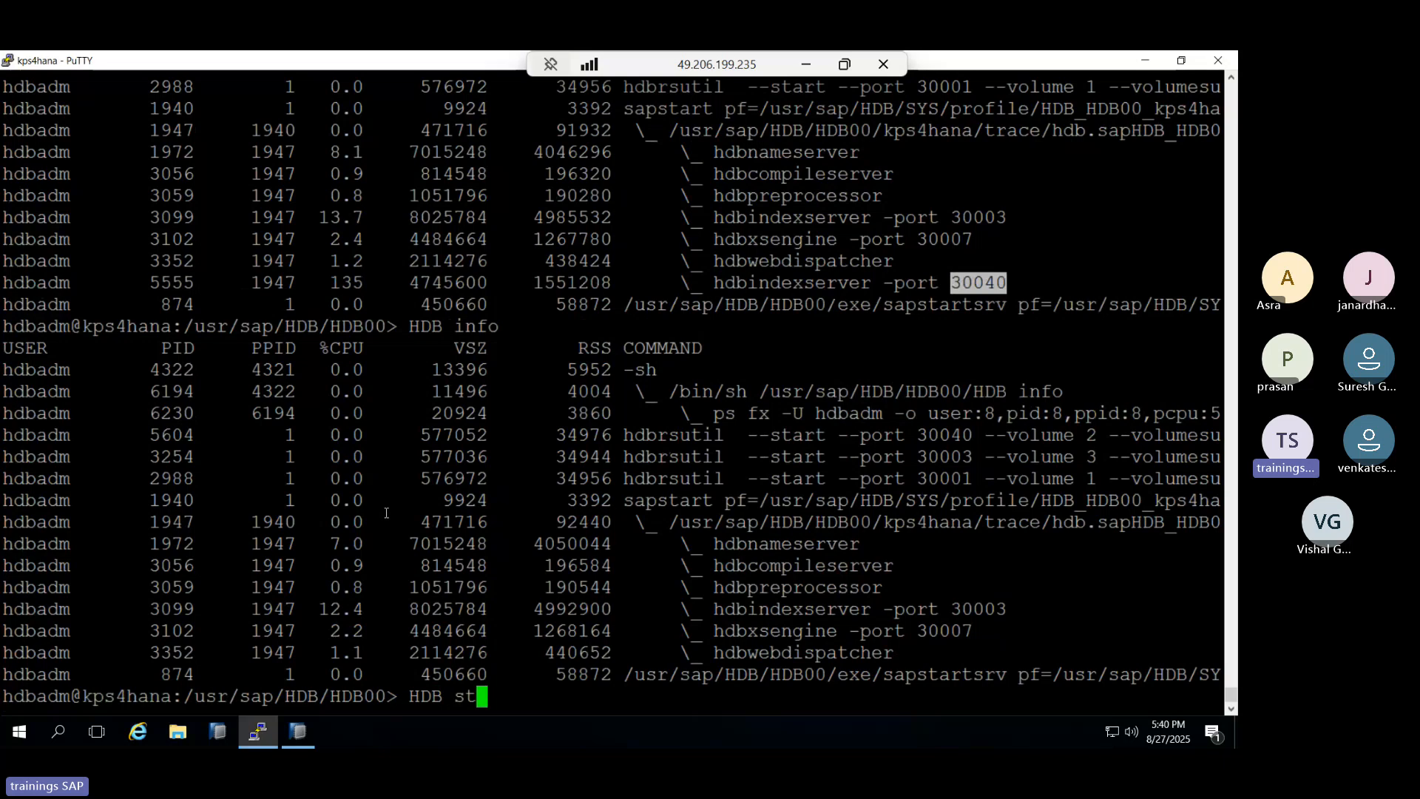
pyautogui.write('op')
pyautogui.hotkey('alt', 'Tab')
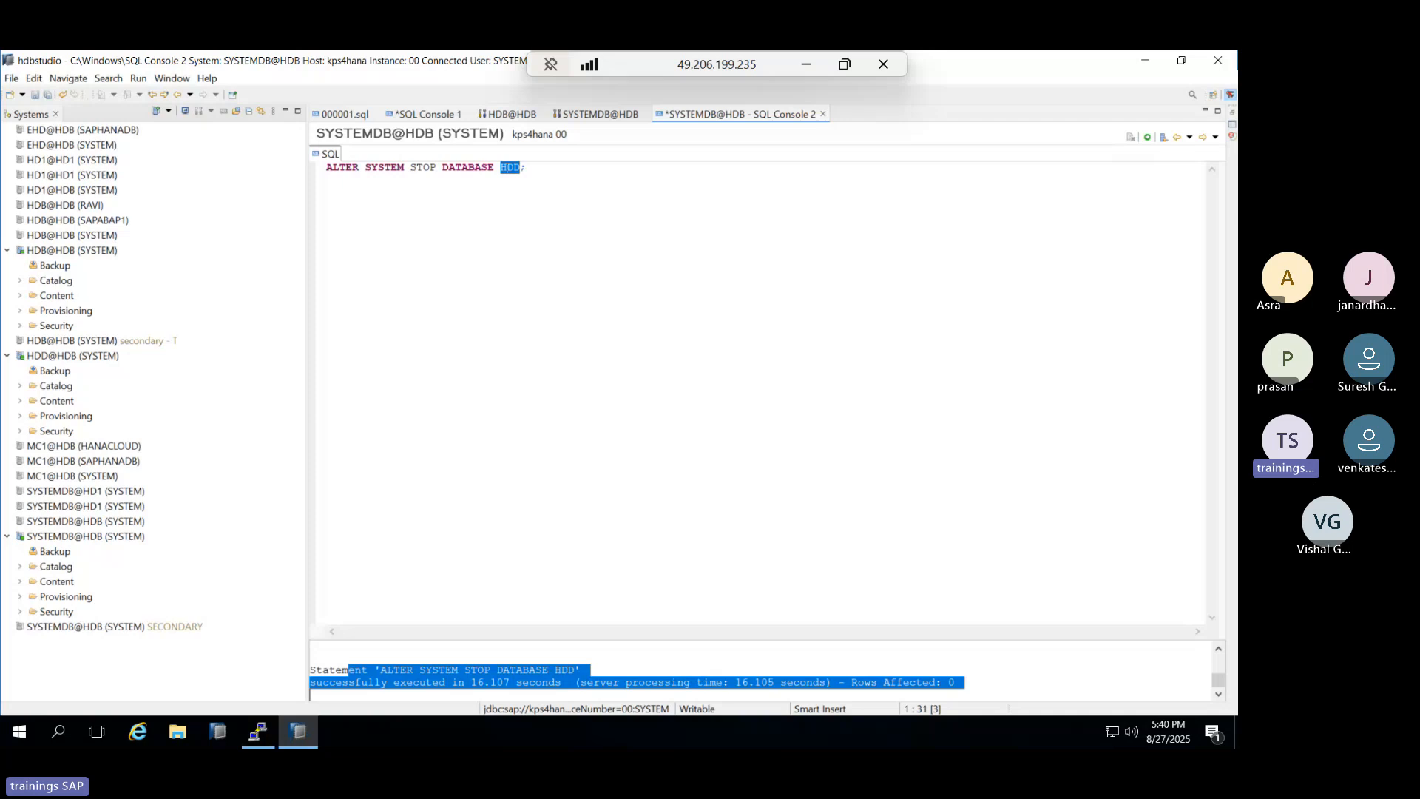
# Replace the stop statement with DROP DATABASE HDD; and execute it.
pyautogui.moveTo(524, 170); pyautogui.dragTo(317, 174)
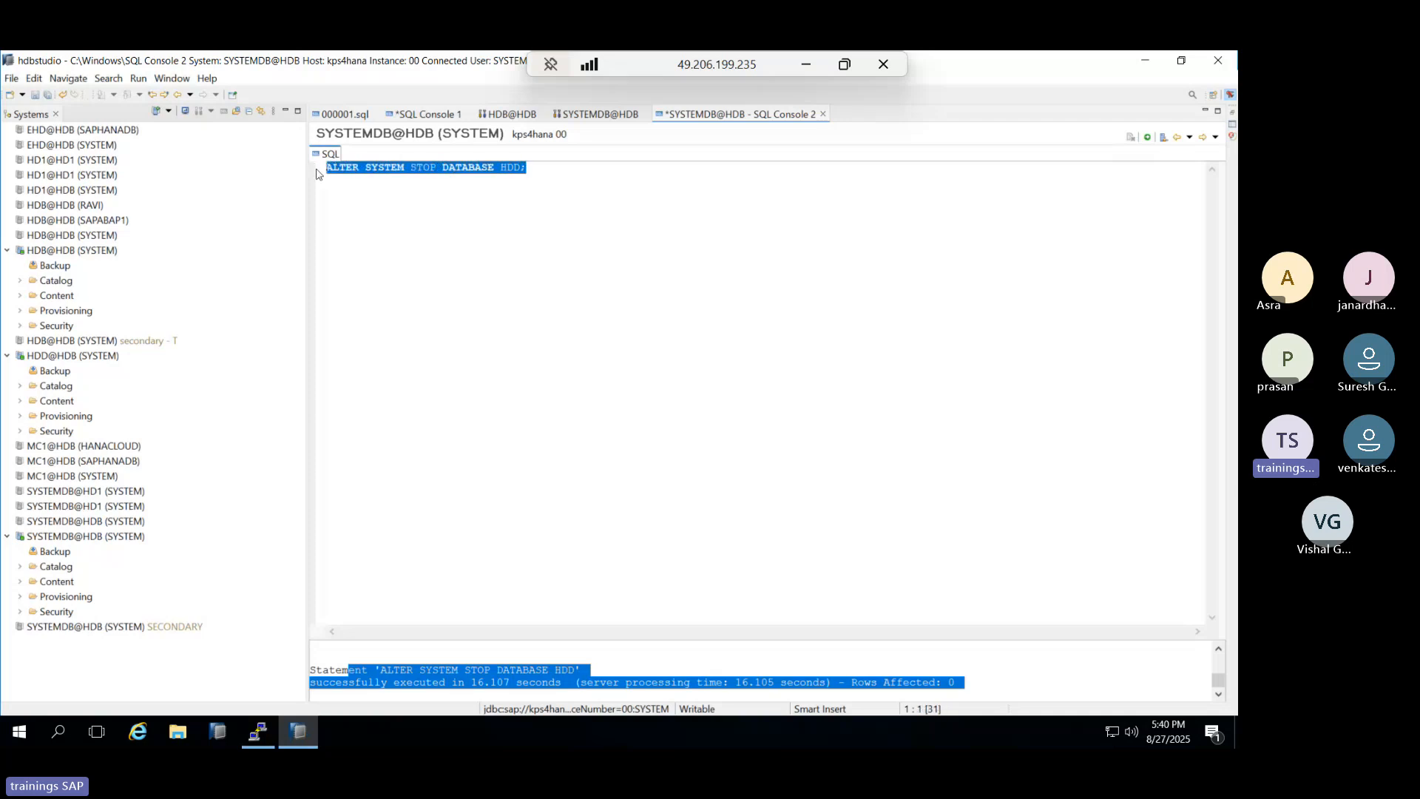
pyautogui.write('DROP DATABASE ')
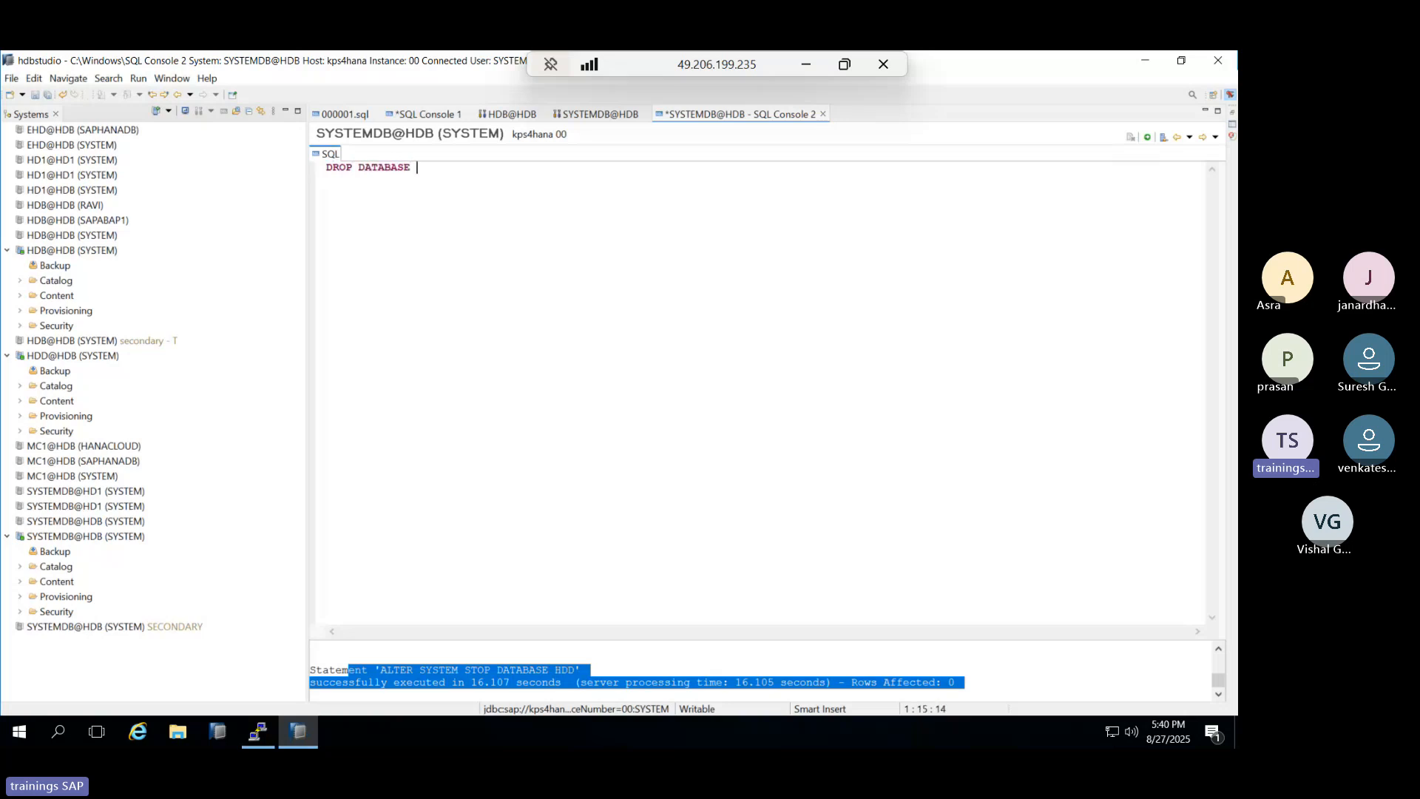
pyautogui.write('HDD;')
pyautogui.click(1148, 139)
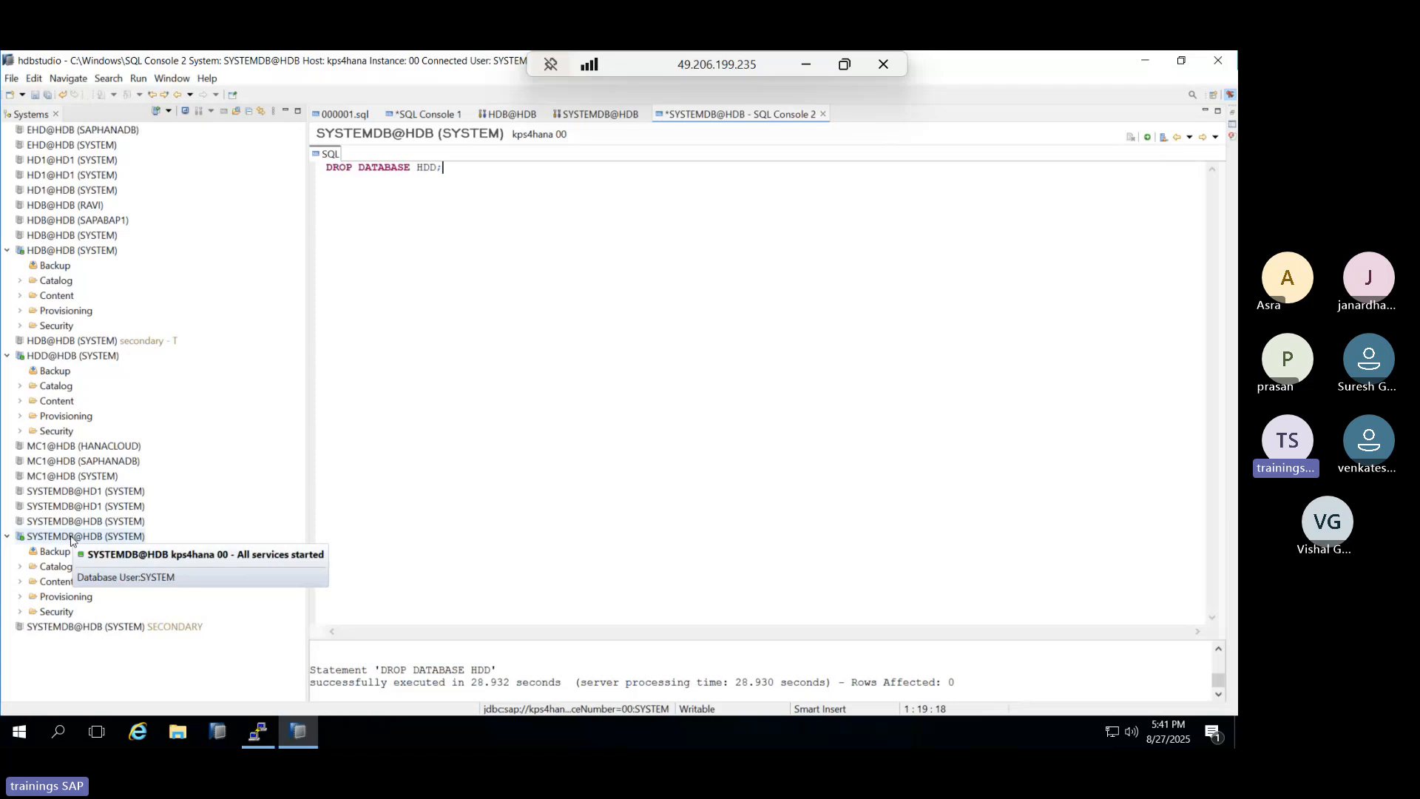
# Cancel the half-typed command in PuTTY and run HDB stop to shut down the HANA instance.
pyautogui.click(263, 740)
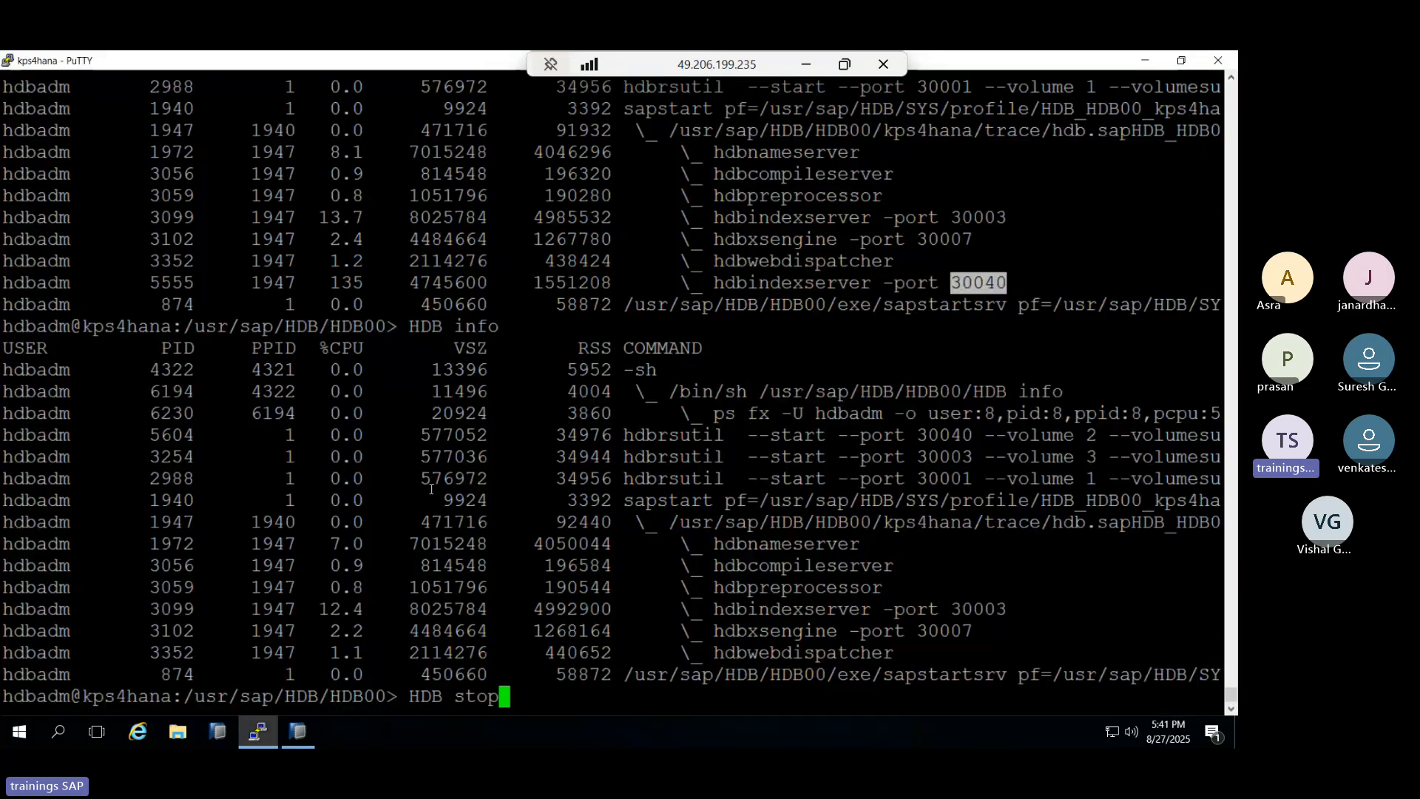
pyautogui.hotkey('ctrl', 'c')
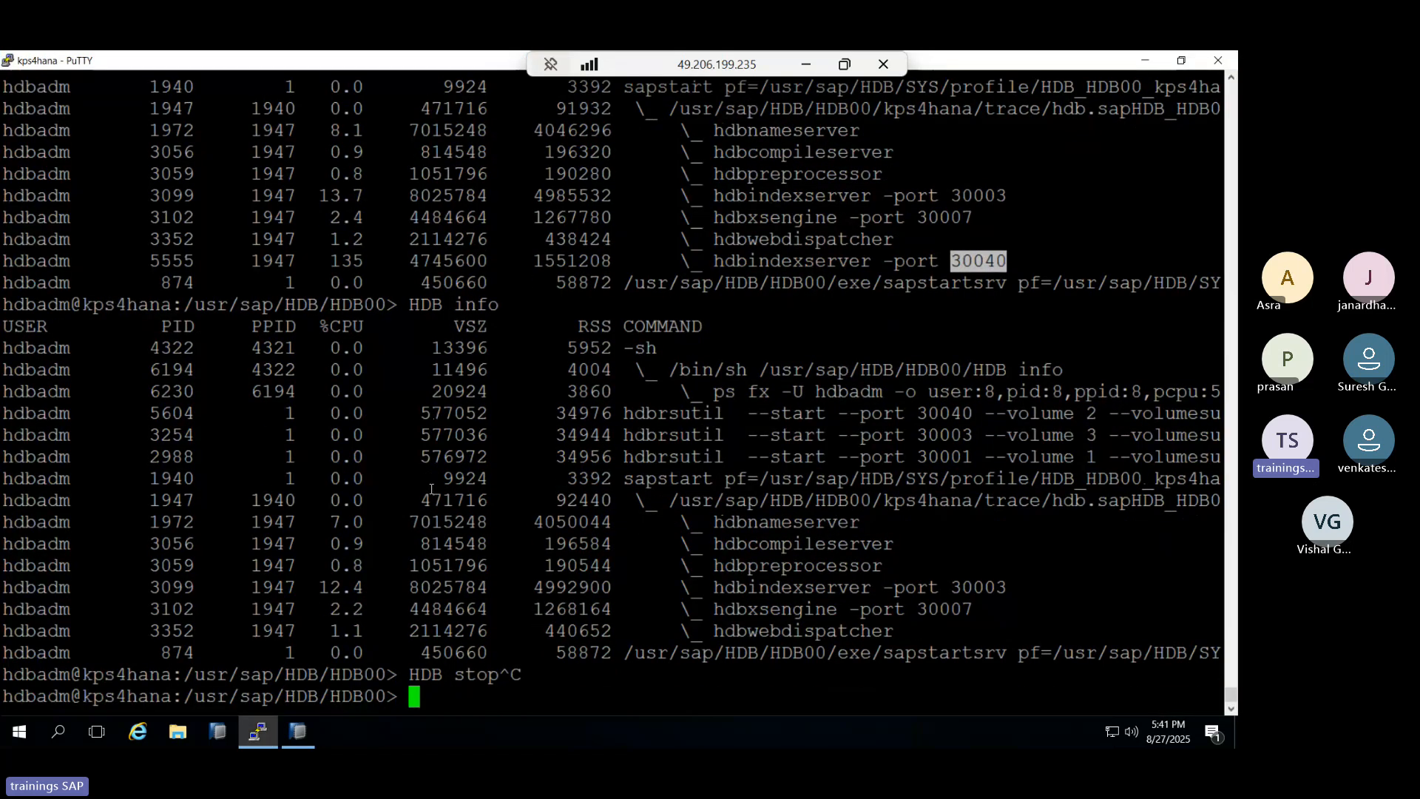
pyautogui.write('HDB stop')
pyautogui.press('Return')
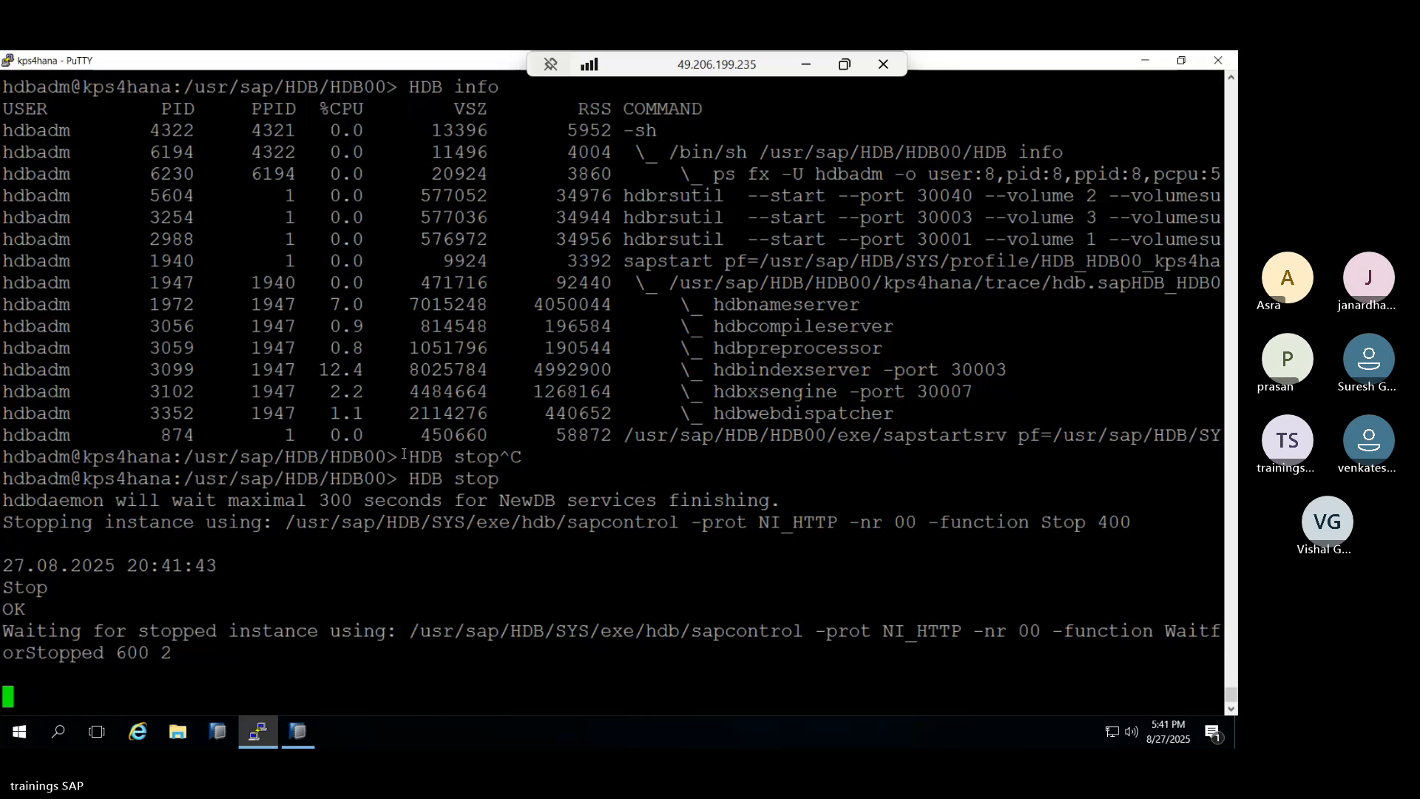
pyautogui.click(296, 731)
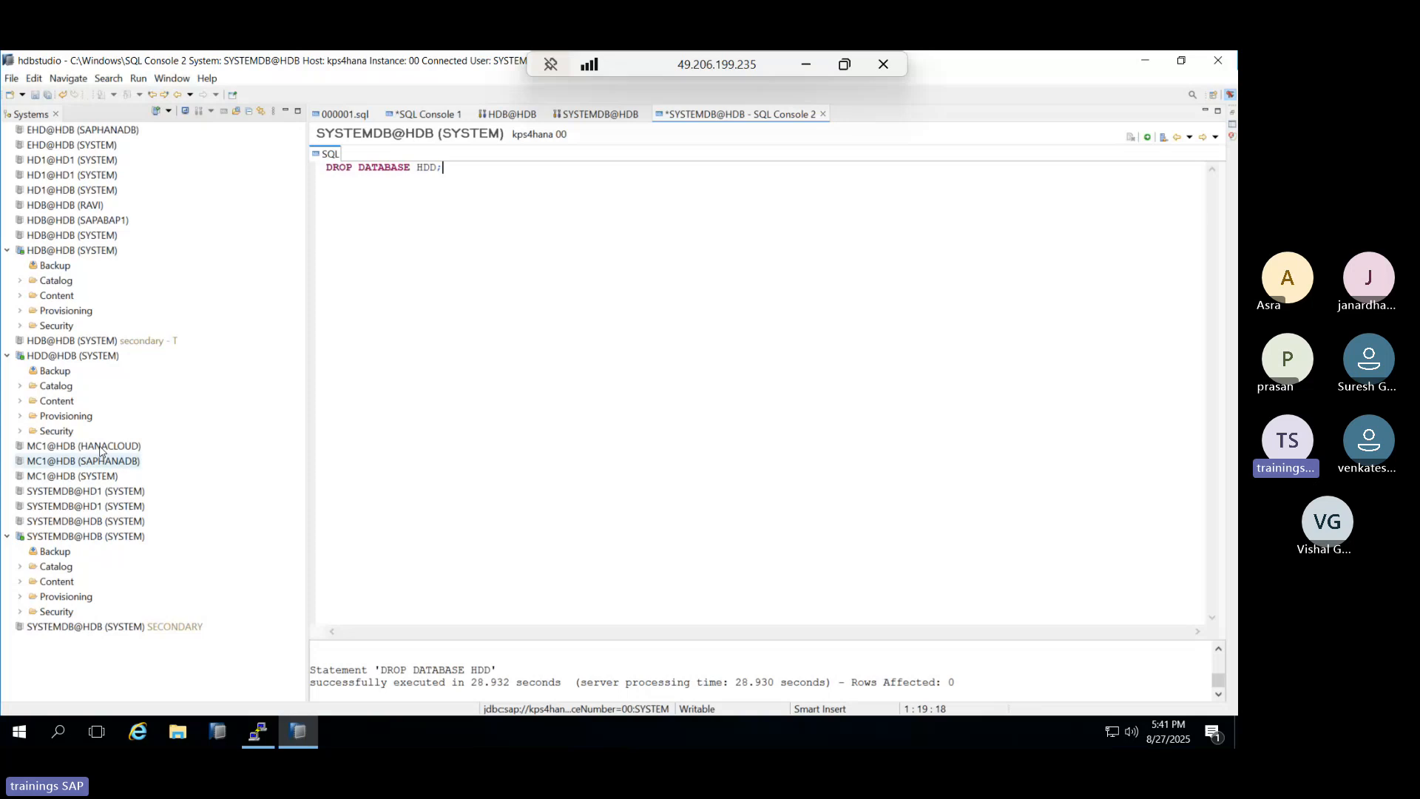
pyautogui.moveTo(95, 353)
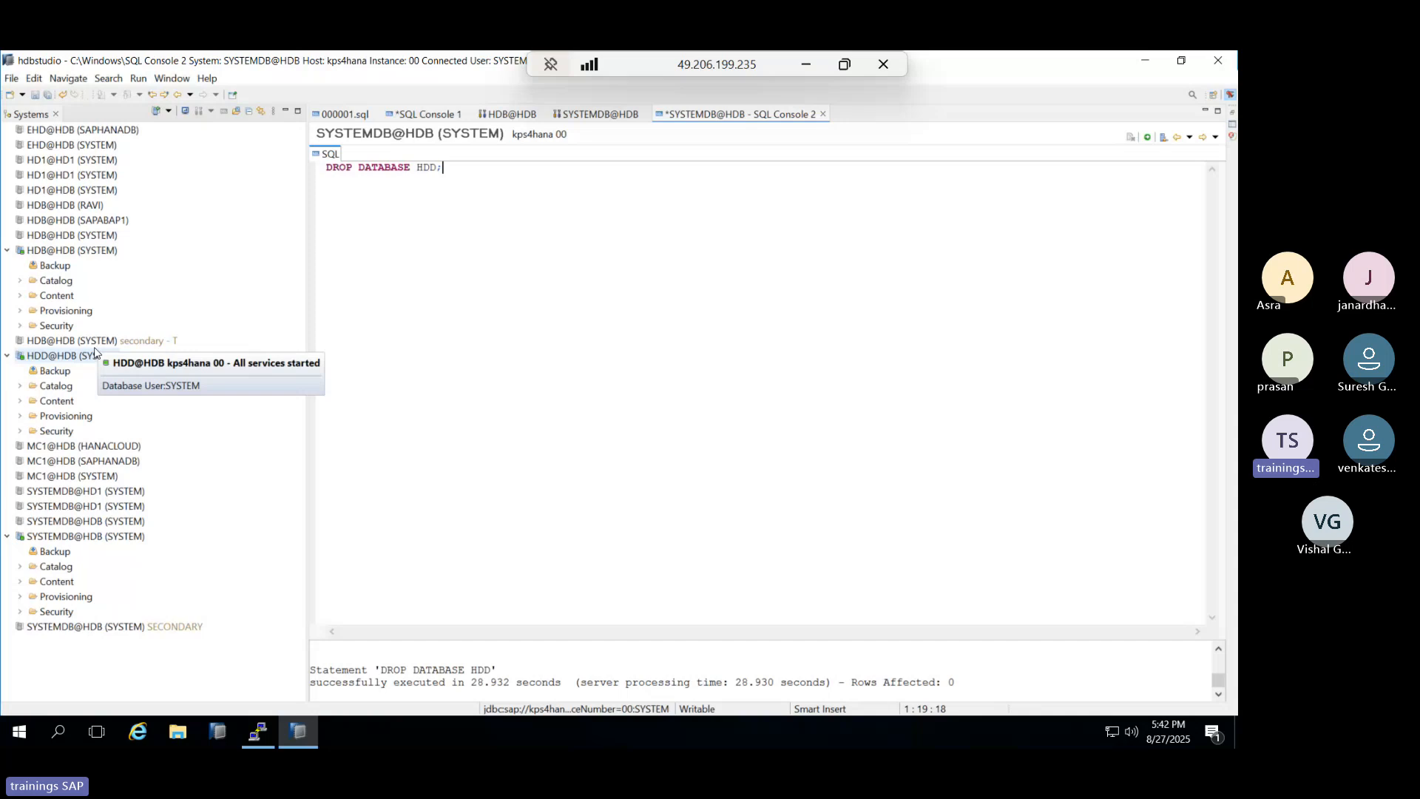
pyautogui.click(296, 732)
# Run cdexe, then ./hdbnameserver -resetUserSystem to reach the new SYSTEM password prompt.
pyautogui.write('cd')
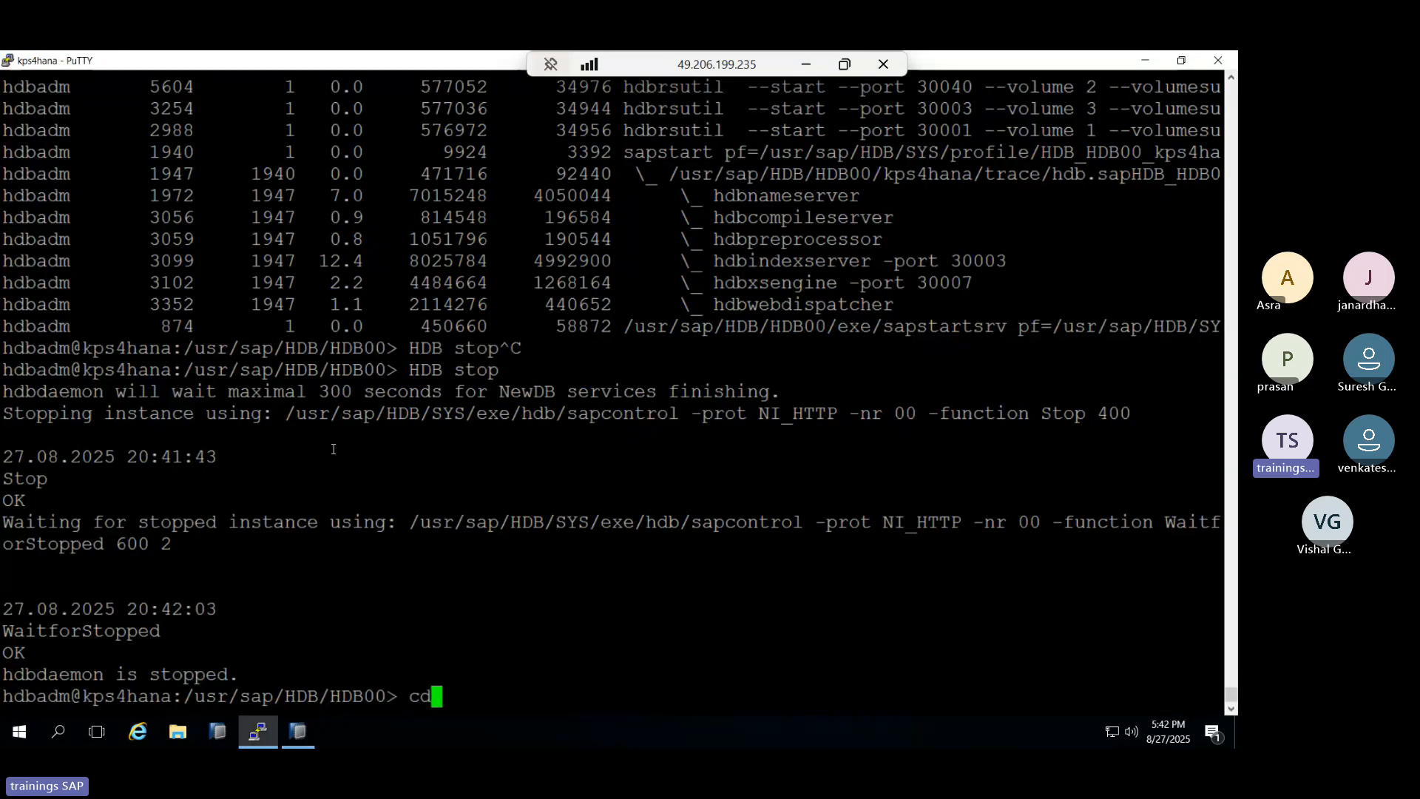
pyautogui.write('exe')
pyautogui.press('Return')
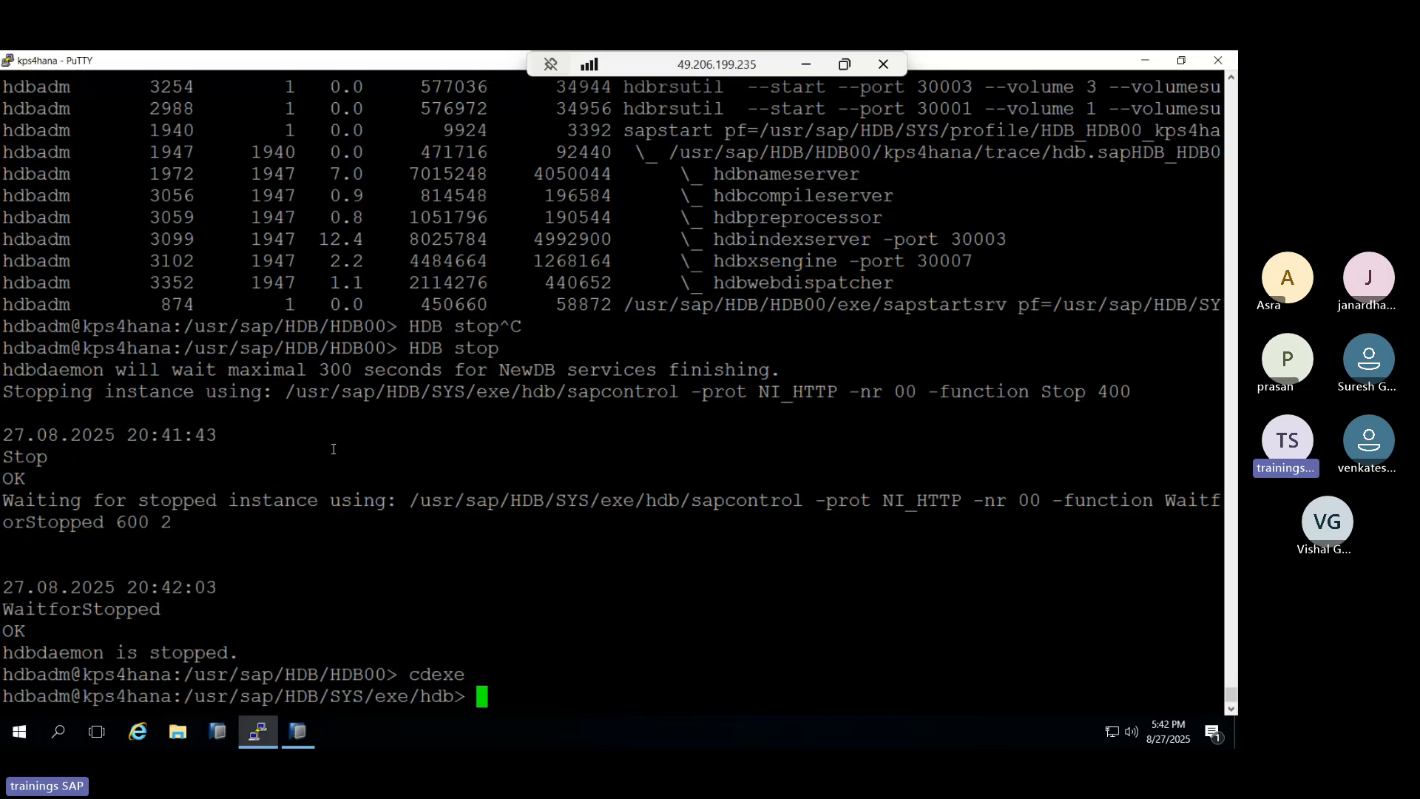
pyautogui.write('./hd')
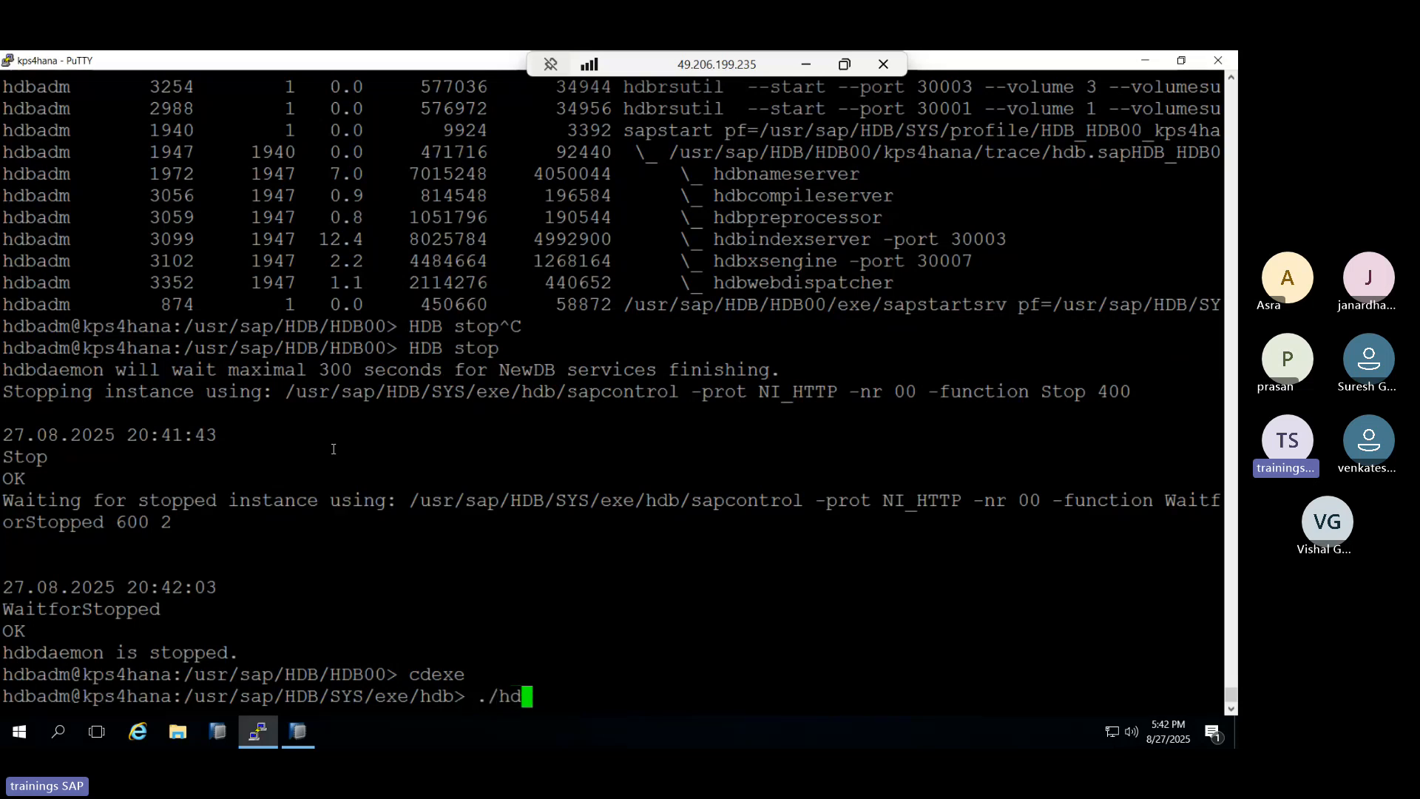
pyautogui.write('bnameserve')
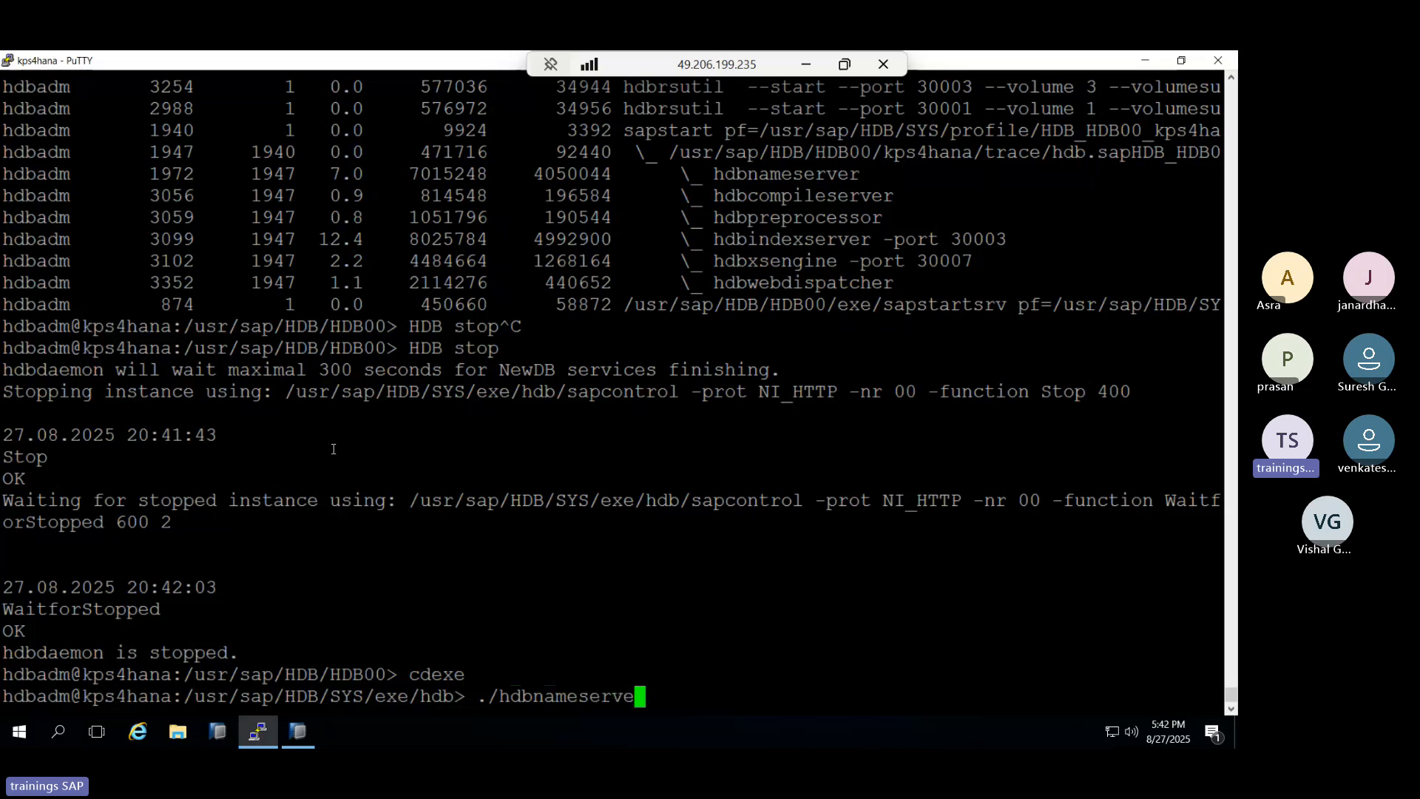
pyautogui.write('r -ree')
pyautogui.press('BackSpace')
pyautogui.press('BackSpace')
pyautogui.write('esetUserSystem')
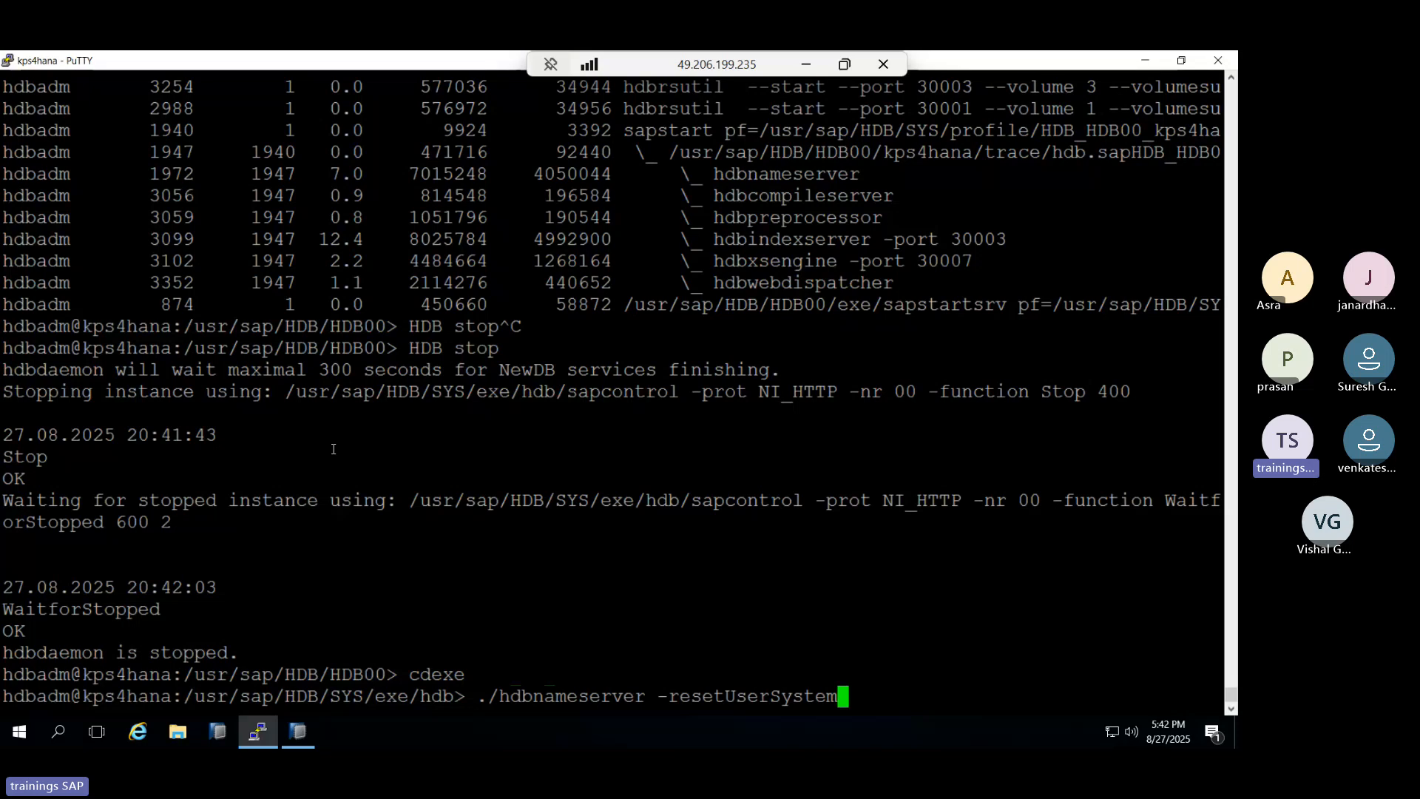
pyautogui.press('Return')
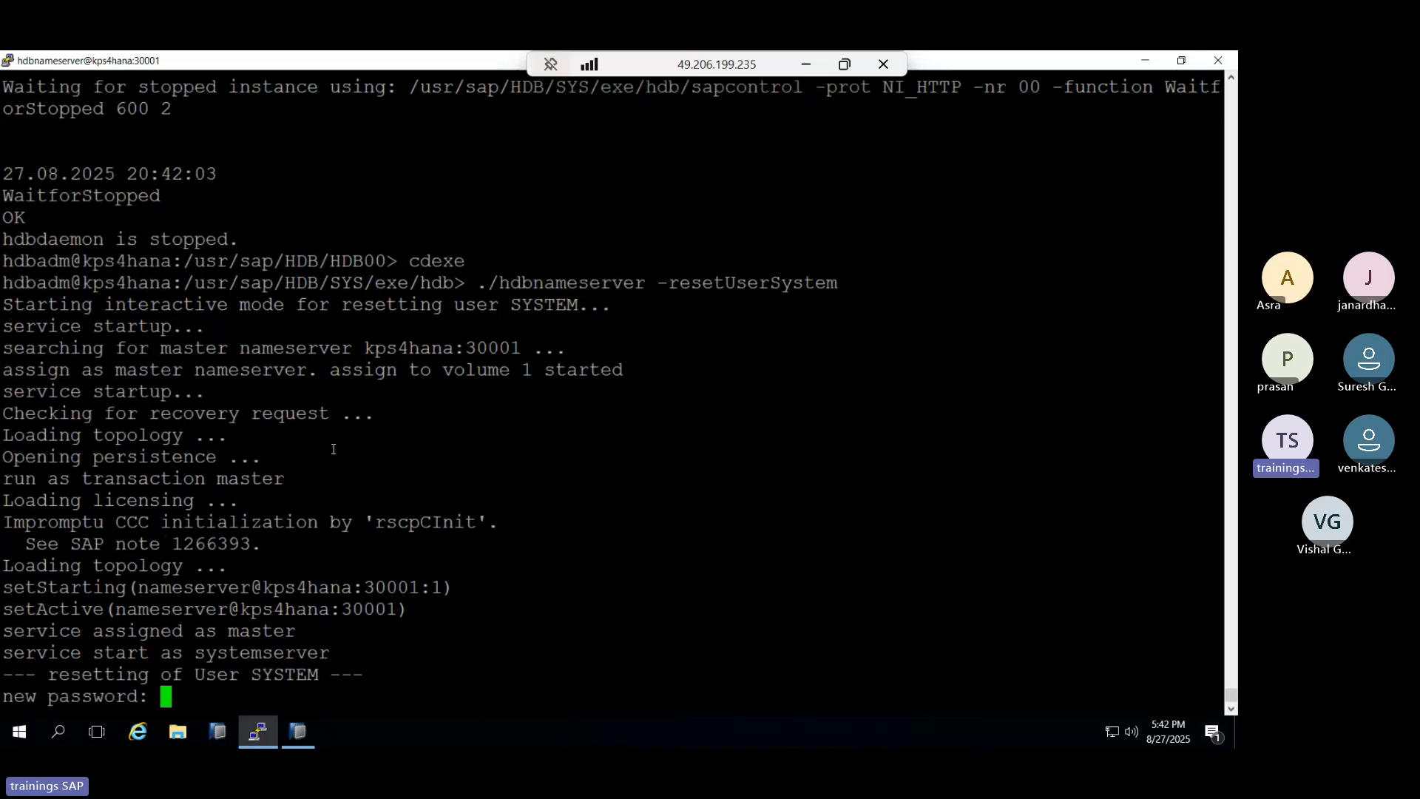
# Enter and confirm a new SYSTEM password, then a different one after the reuse error.
pyautogui.press('Return')
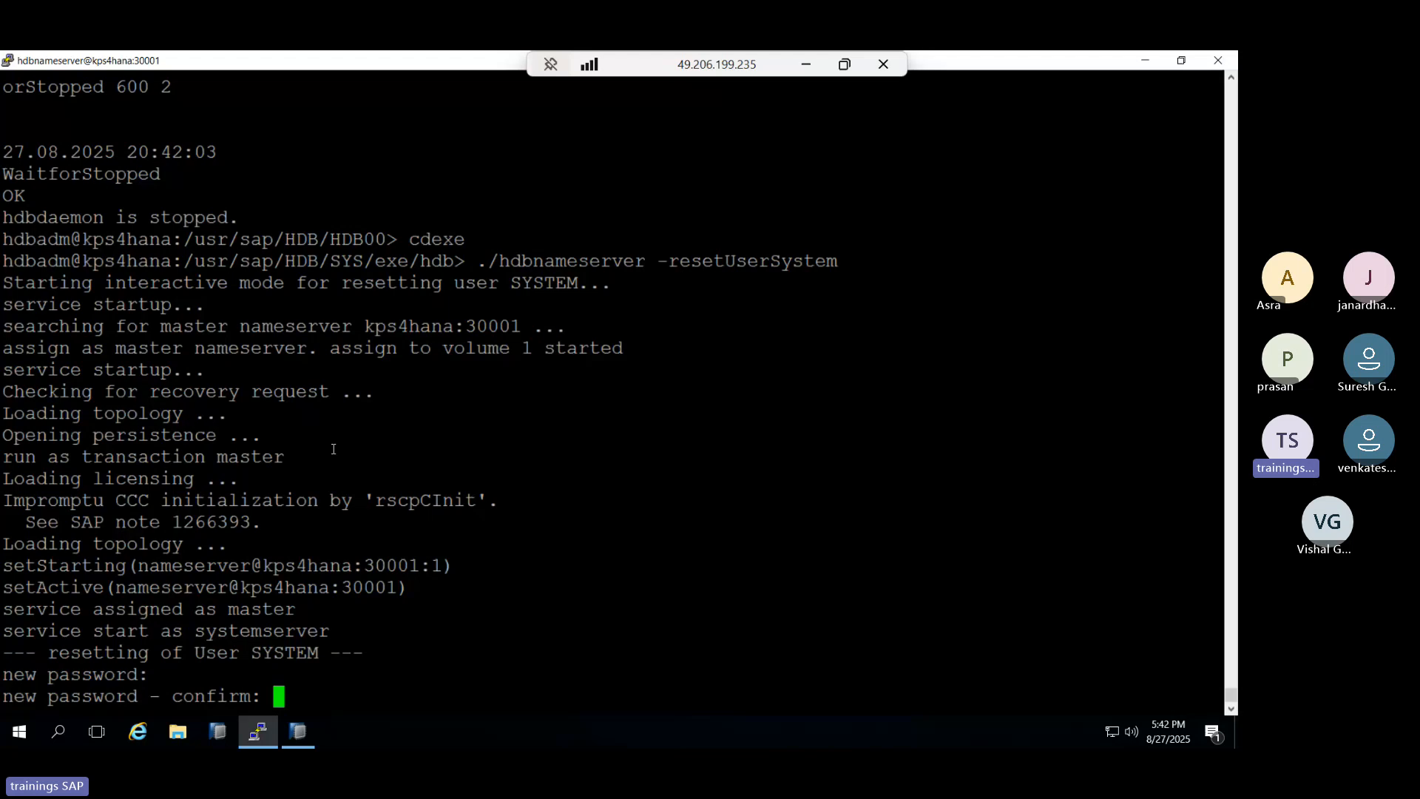
pyautogui.press('Return')
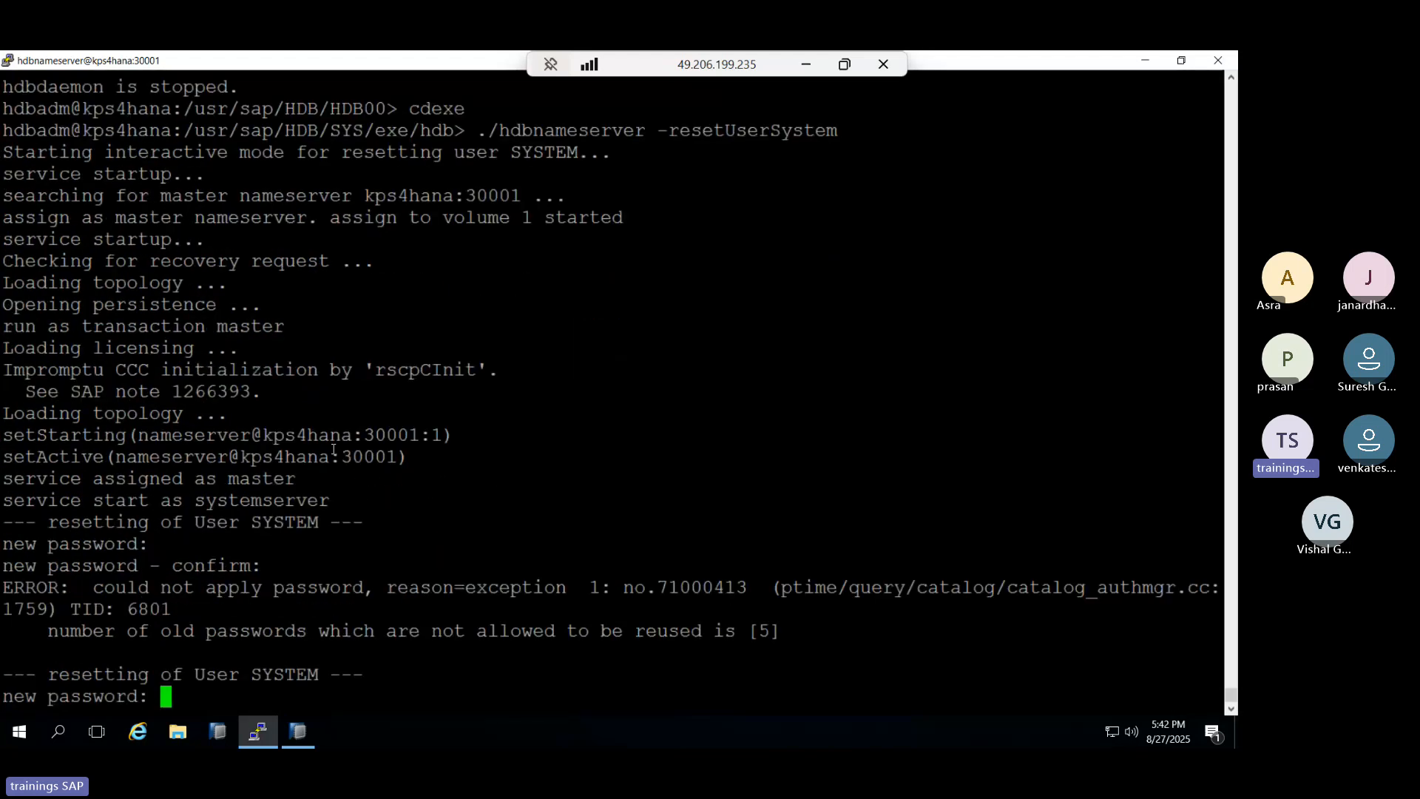
pyautogui.hotkey('ctrl', 'c')
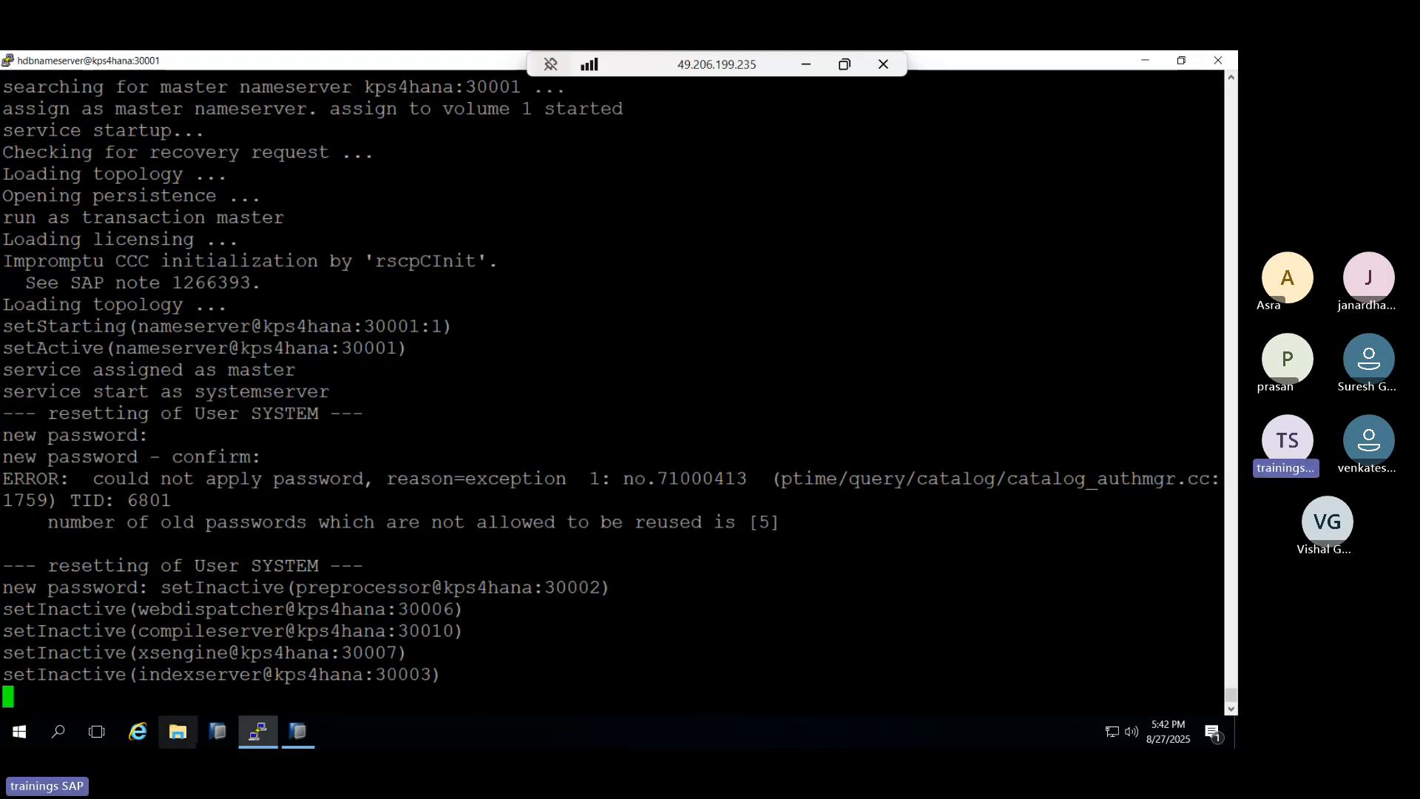
pyautogui.click(298, 732)
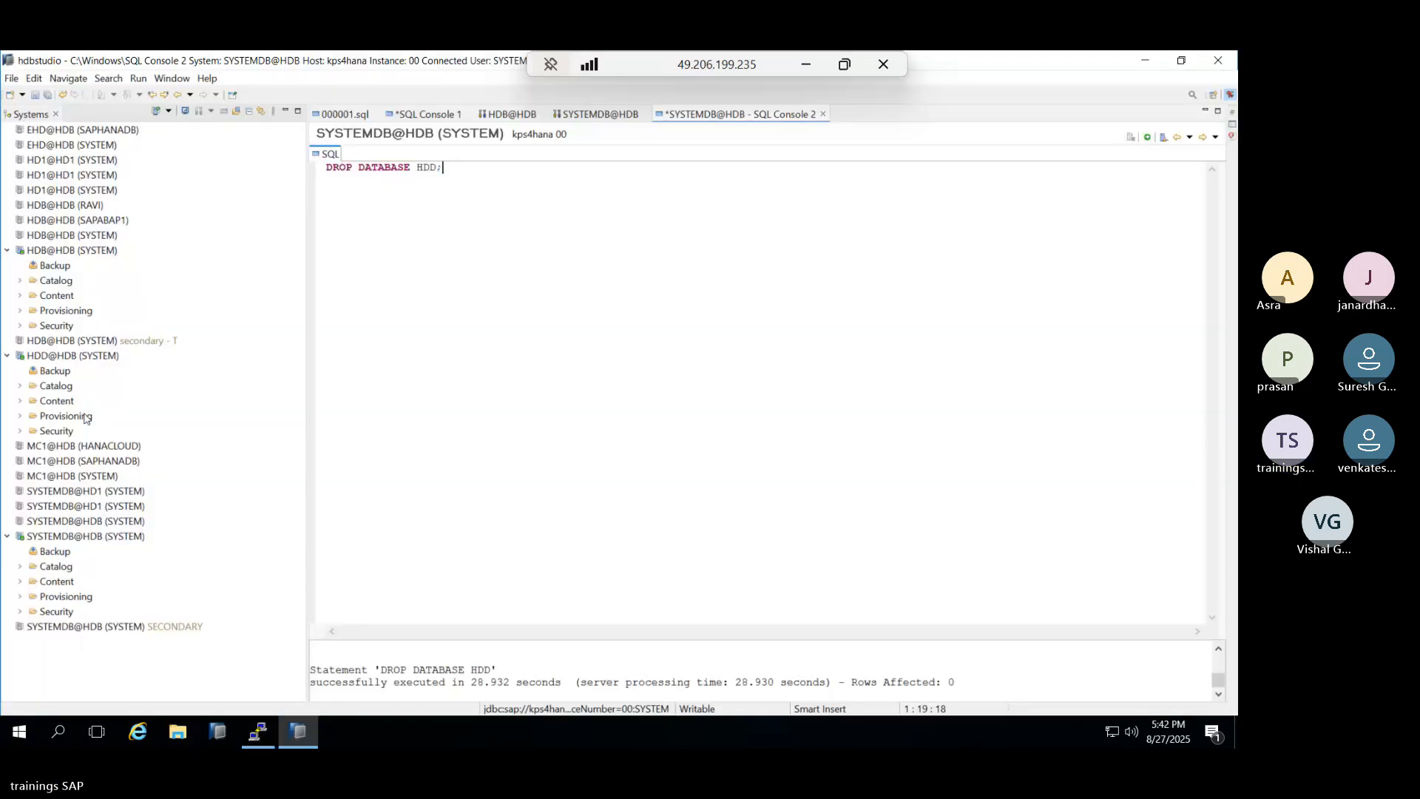
pyautogui.click(252, 740)
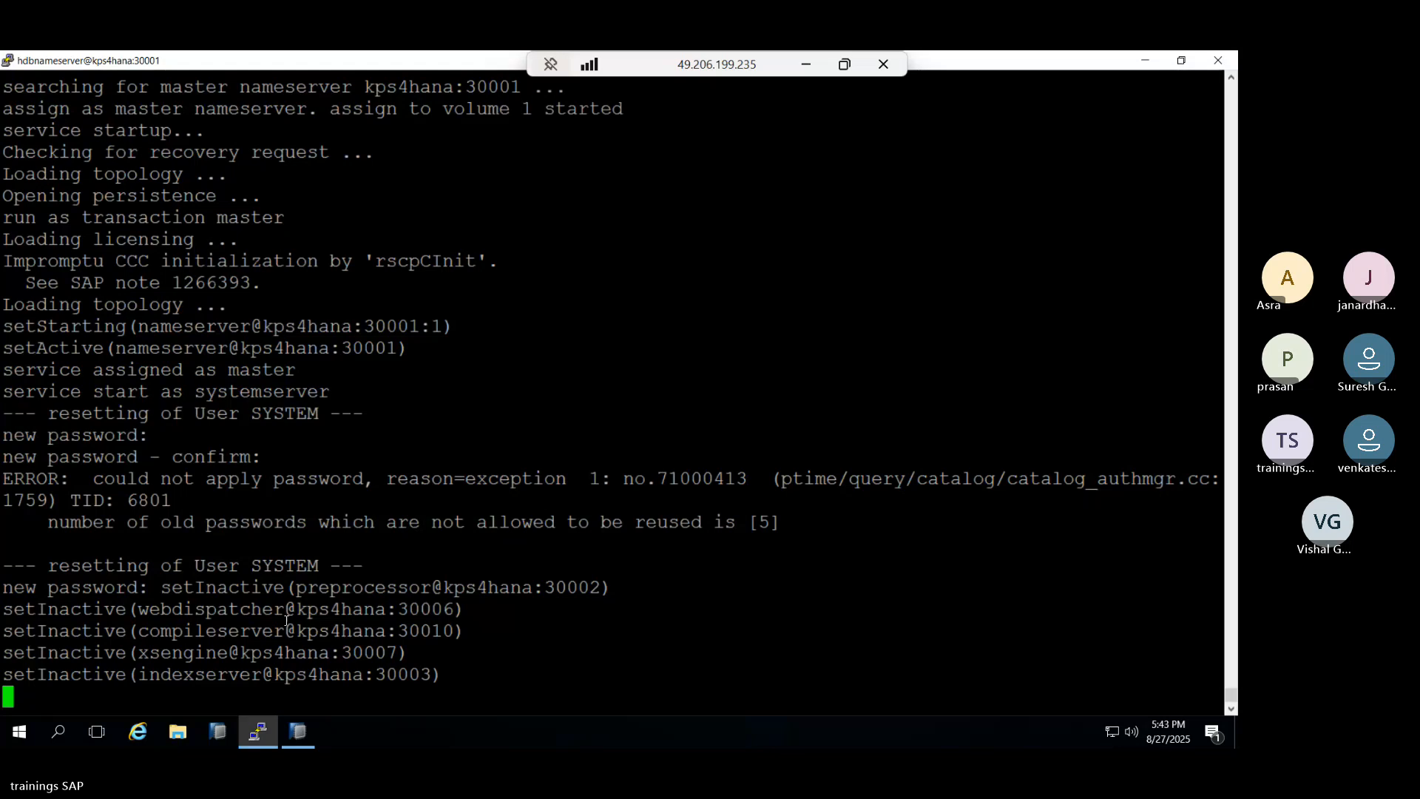
pyautogui.press('Return')
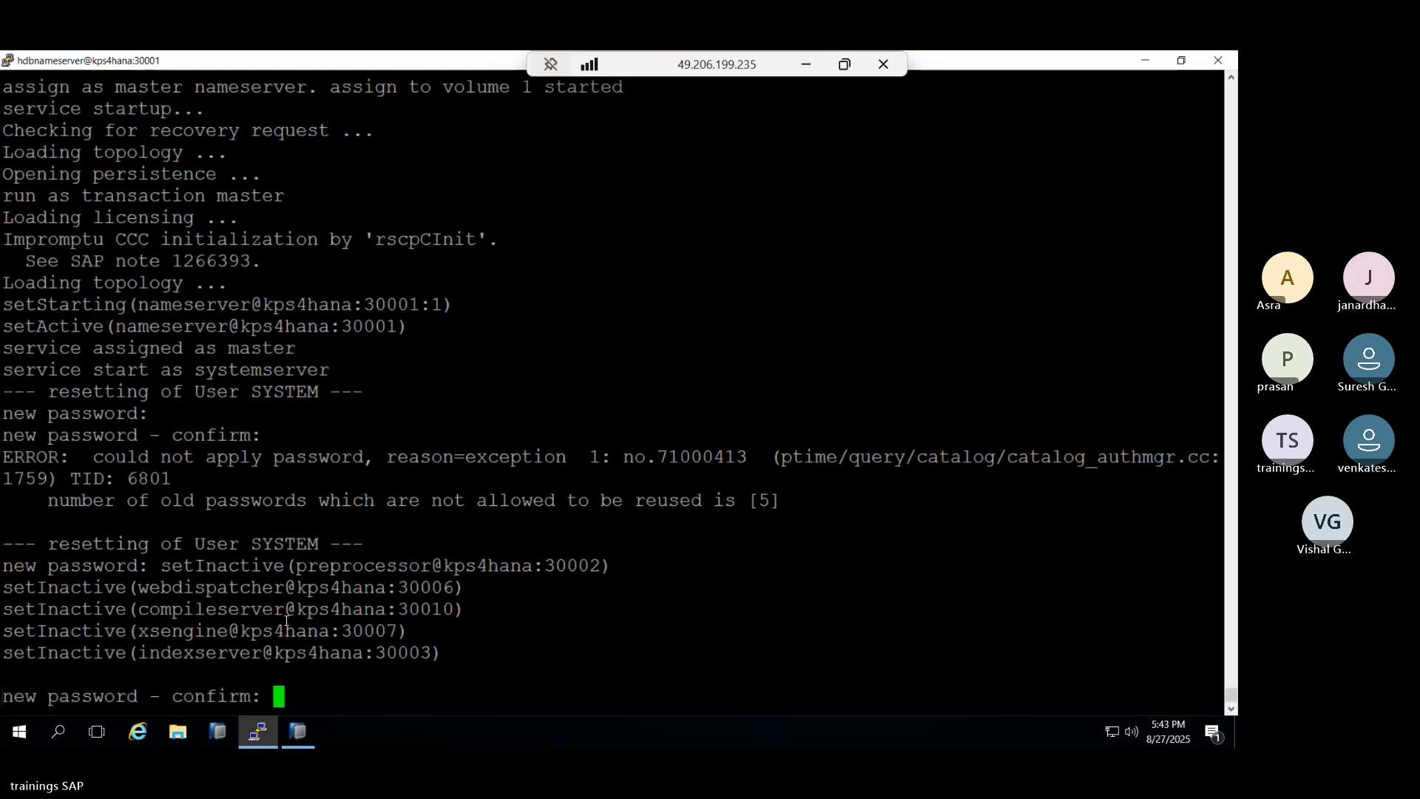
pyautogui.press('Return')
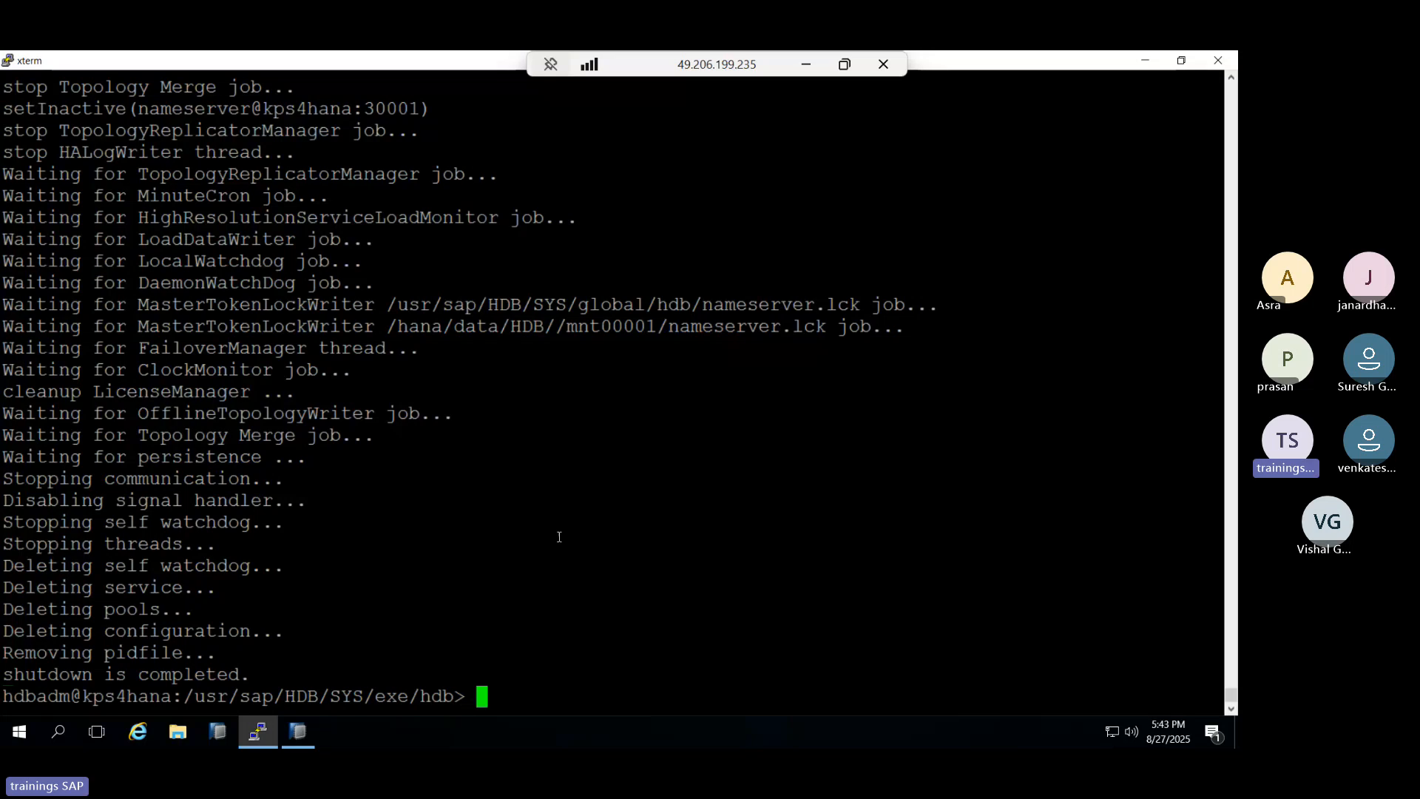
# Run HDB start to restart the instance, then highlight the earlier password-reset command in the output.
pyautogui.write('HDB start')
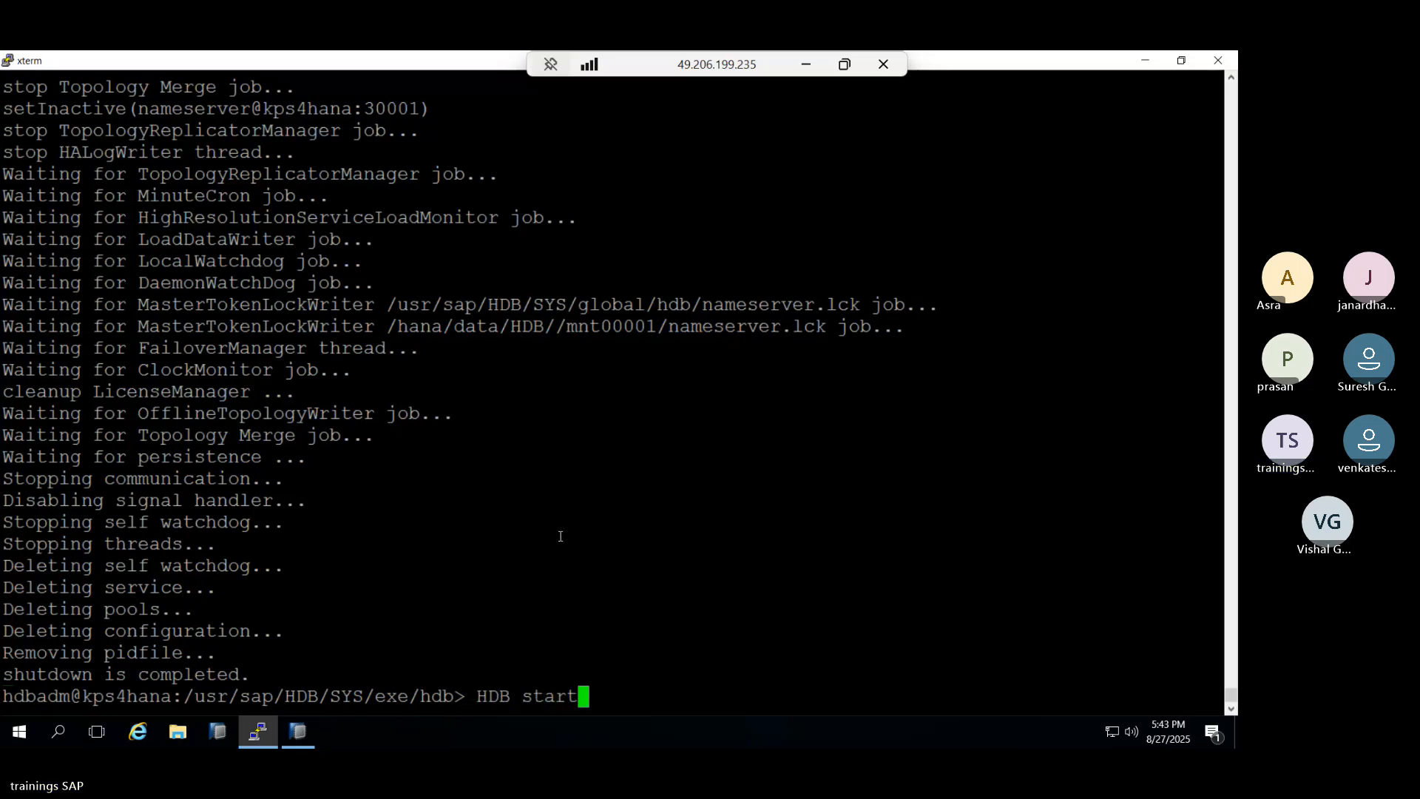
pyautogui.press('Return')
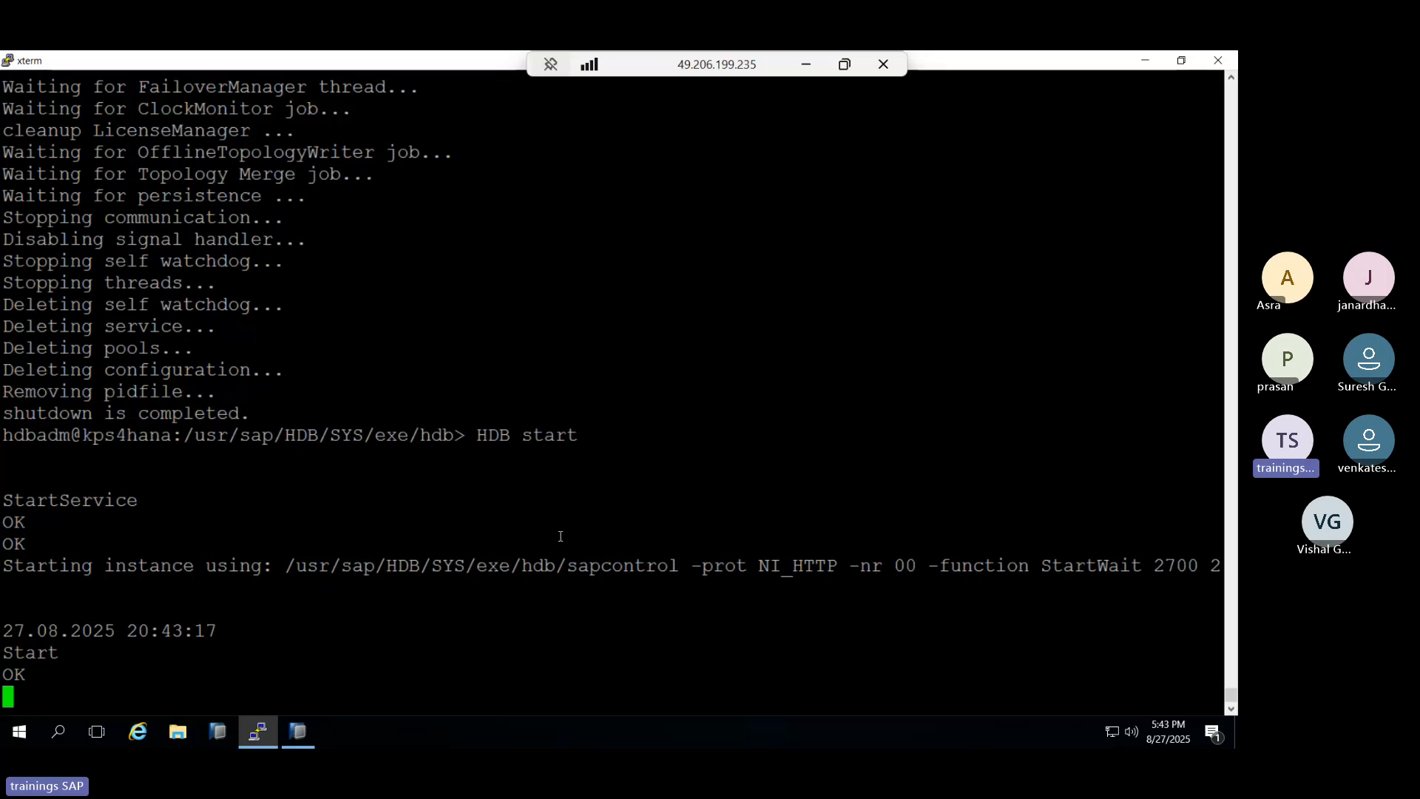
pyautogui.scroll(5, 396, 468)
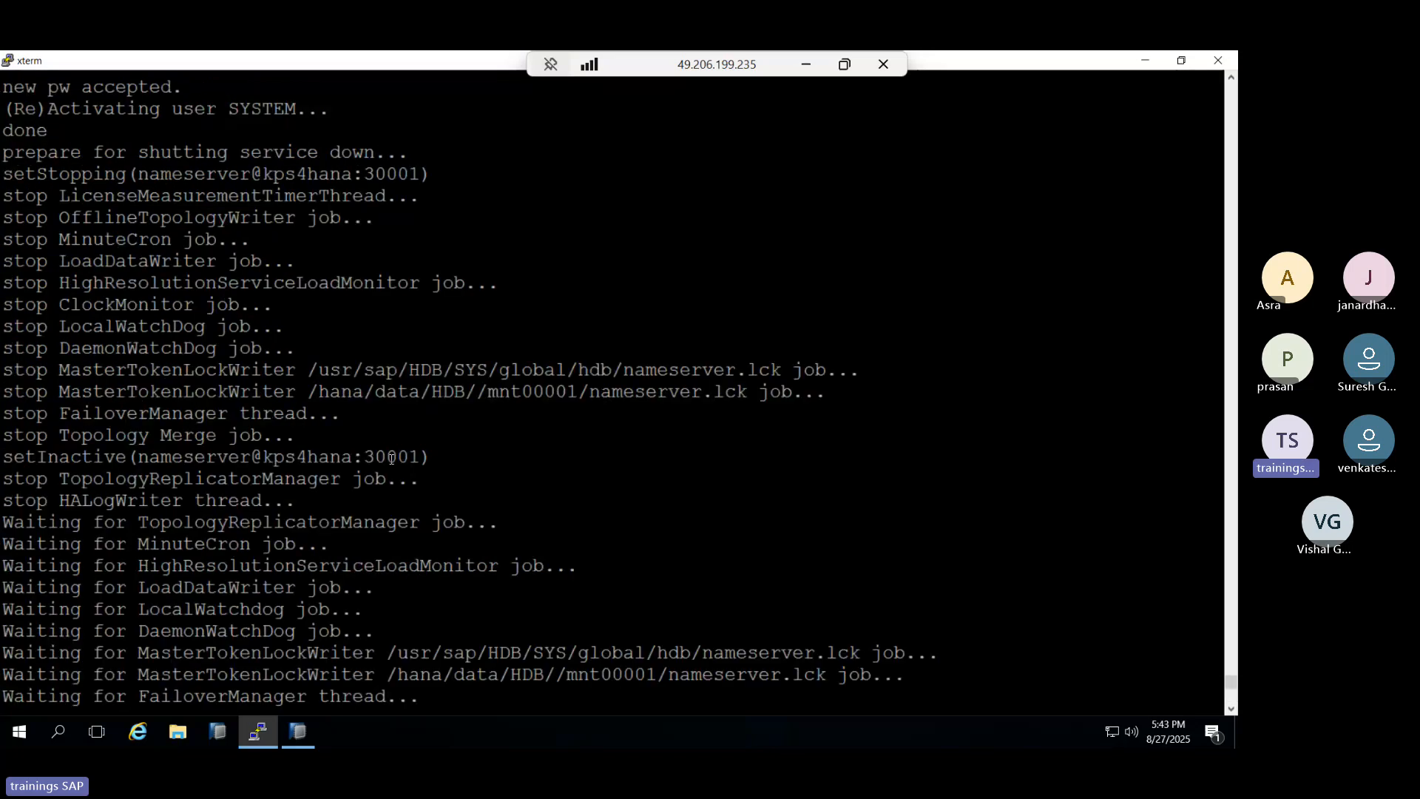
pyautogui.scroll(5, 392, 458)
pyautogui.scroll(5, 399, 466)
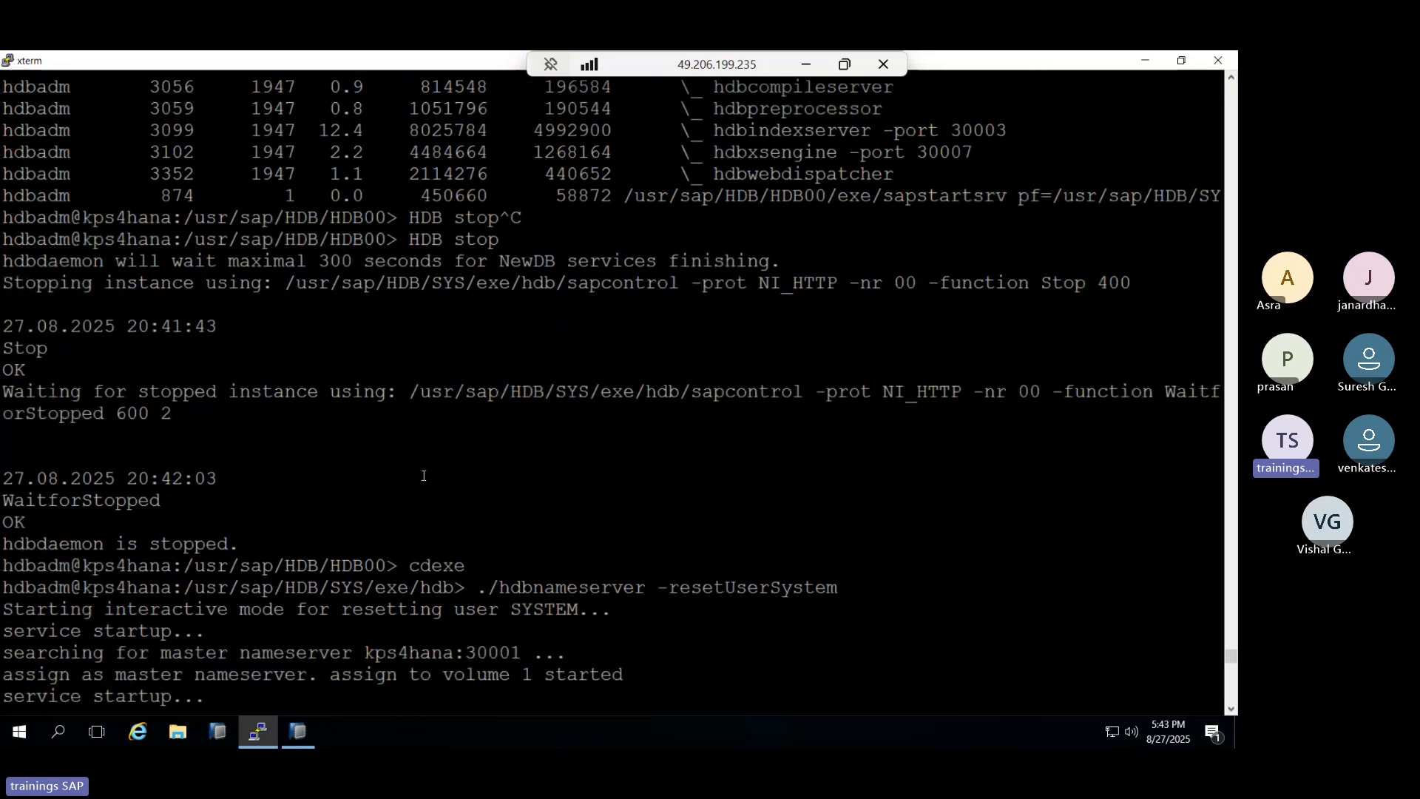
pyautogui.moveTo(477, 589); pyautogui.dragTo(838, 588)
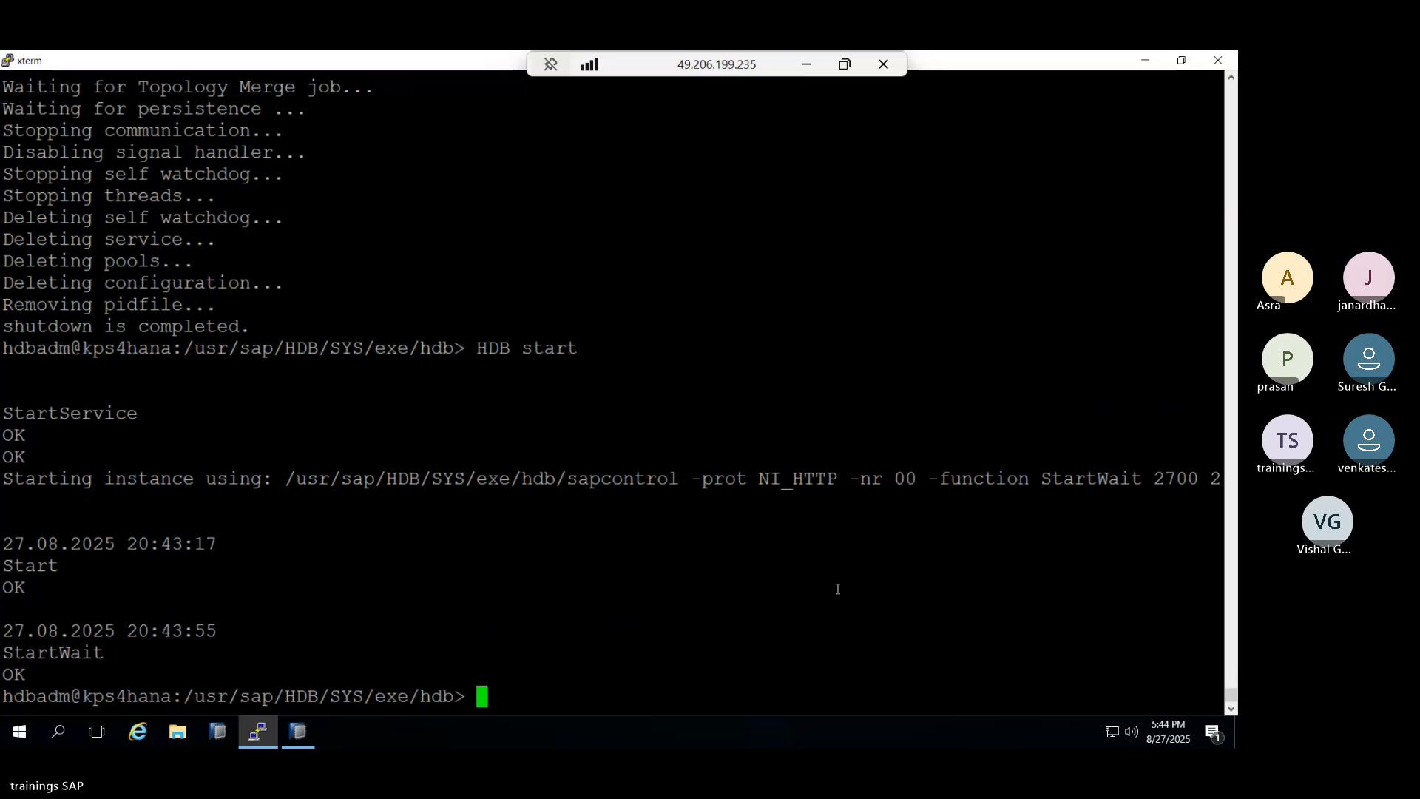
# Back in HANA Studio, refresh SYSTEMDB@HDB (SYSTEM) and cancel the SAP Start Service Logon request.
pyautogui.click(305, 725)
pyautogui.click(51, 536)
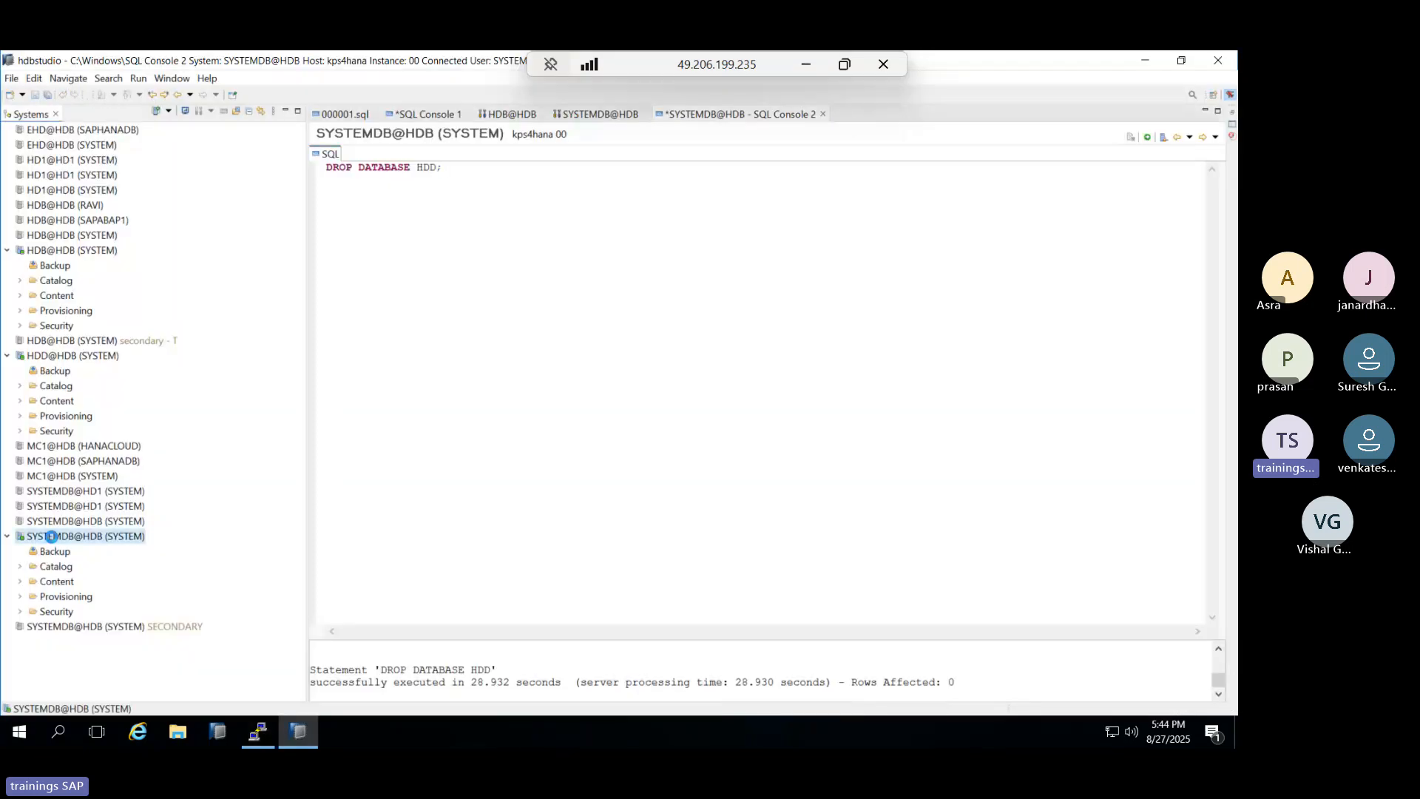
pyautogui.doubleClick(51, 536)
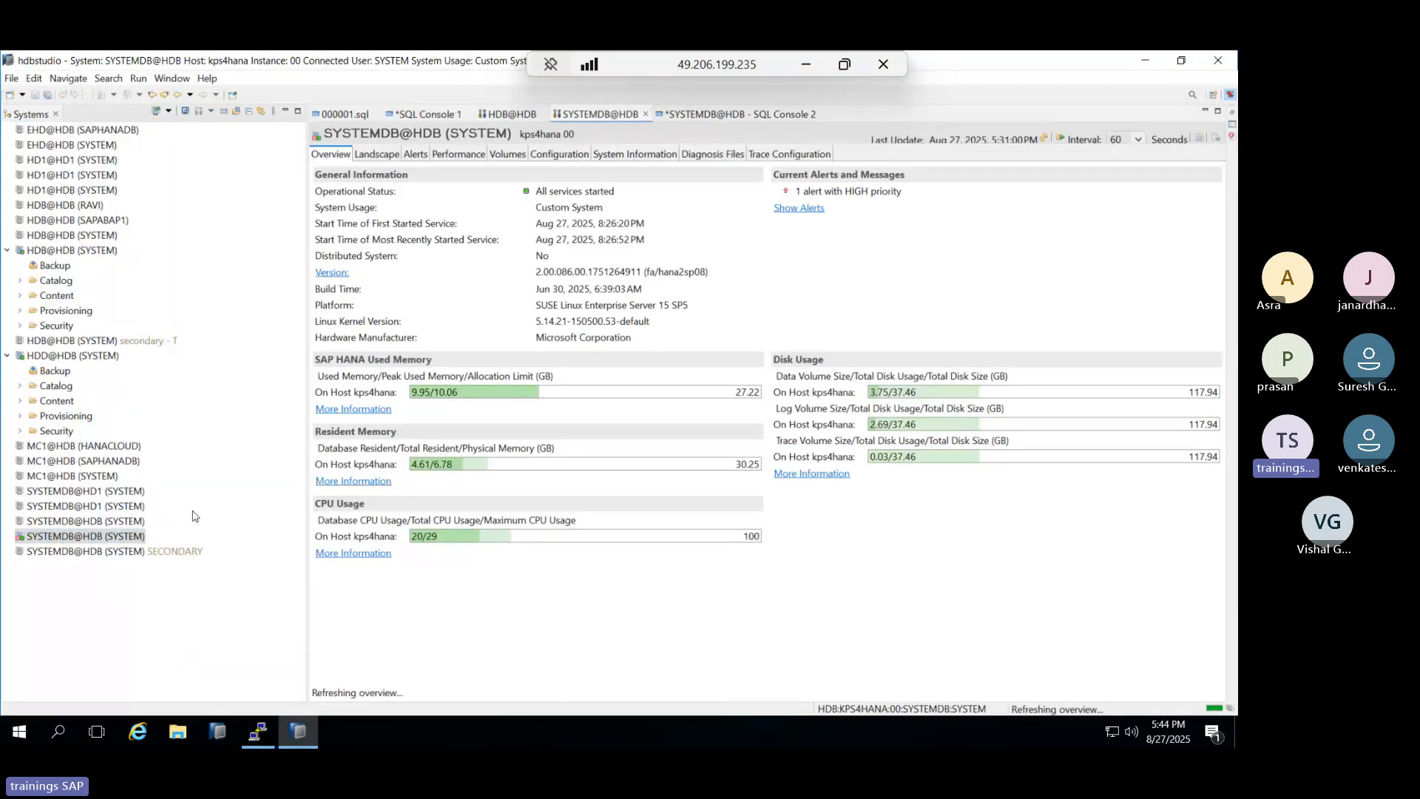
pyautogui.rightClick(65, 544)
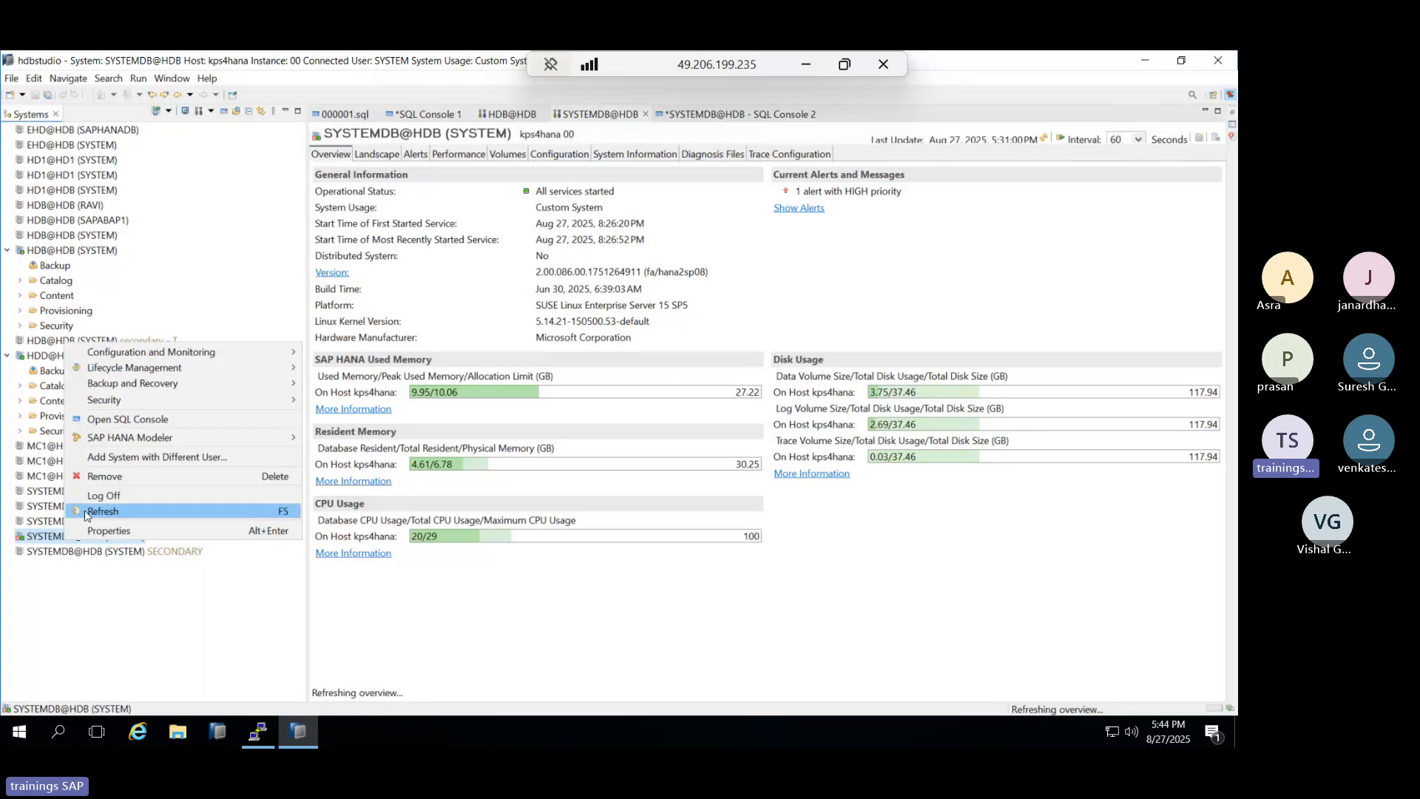
pyautogui.click(86, 511)
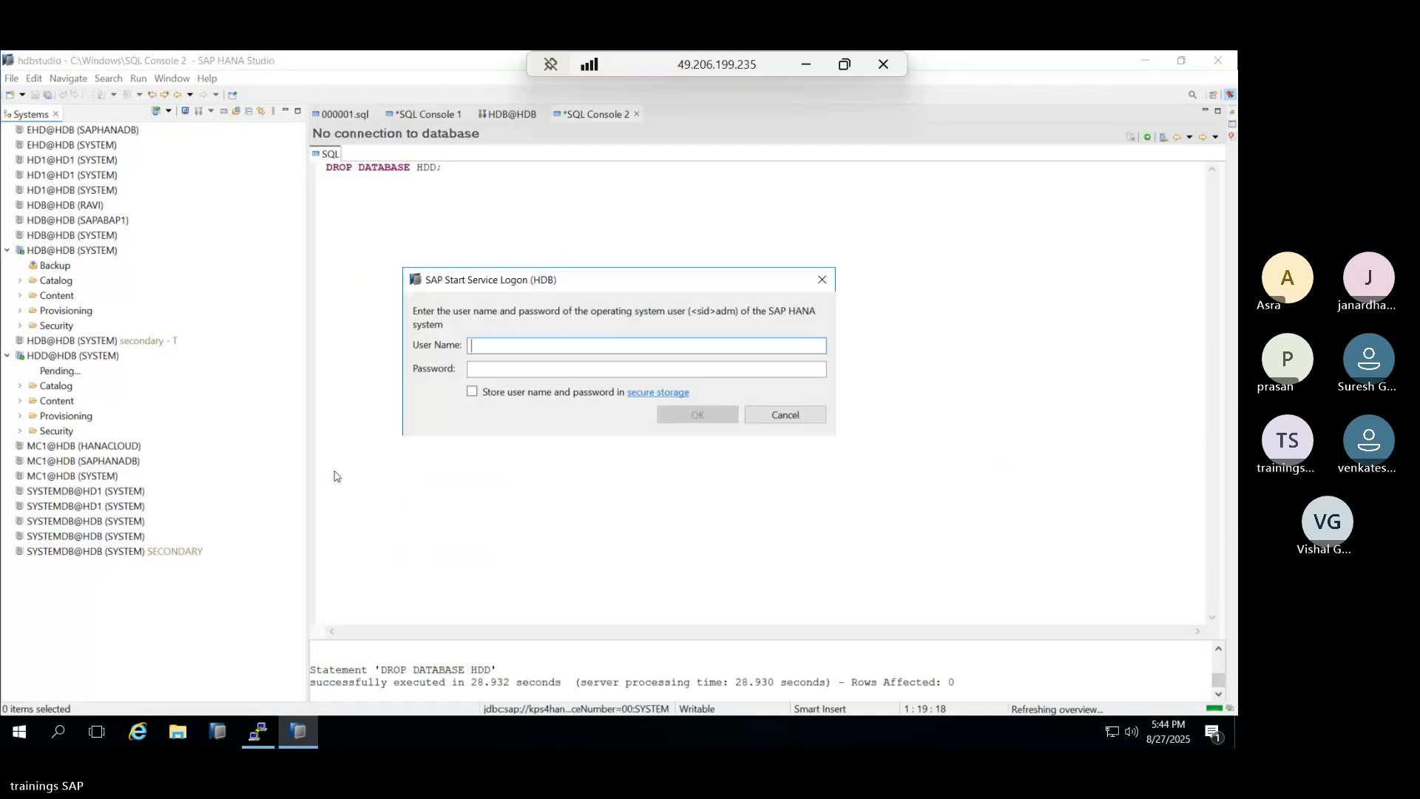
pyautogui.click(764, 415)
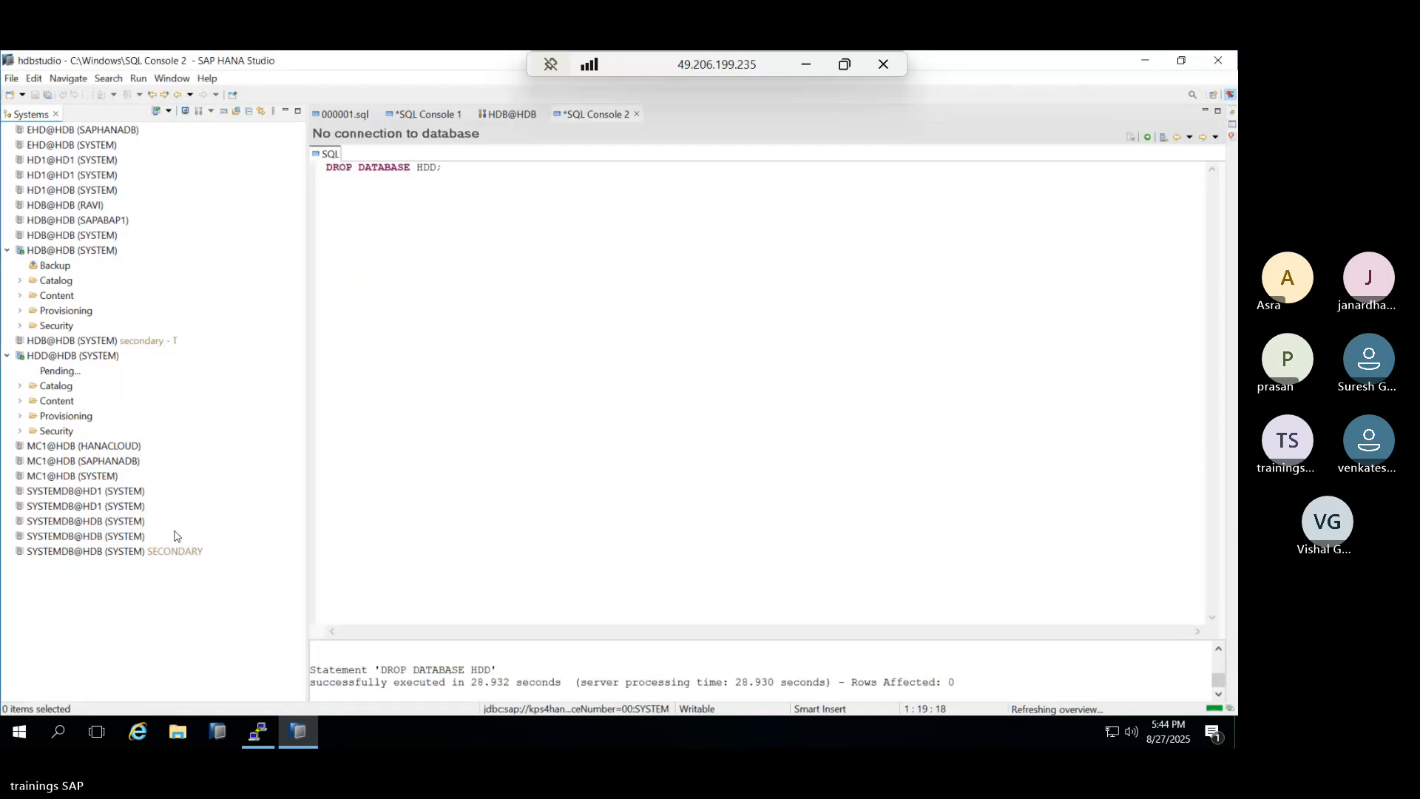
# Try the SYSTEM password on SYSTEMDB@HDB twice, dismiss the invalid-password errors, then cancel.
pyautogui.click(42, 539)
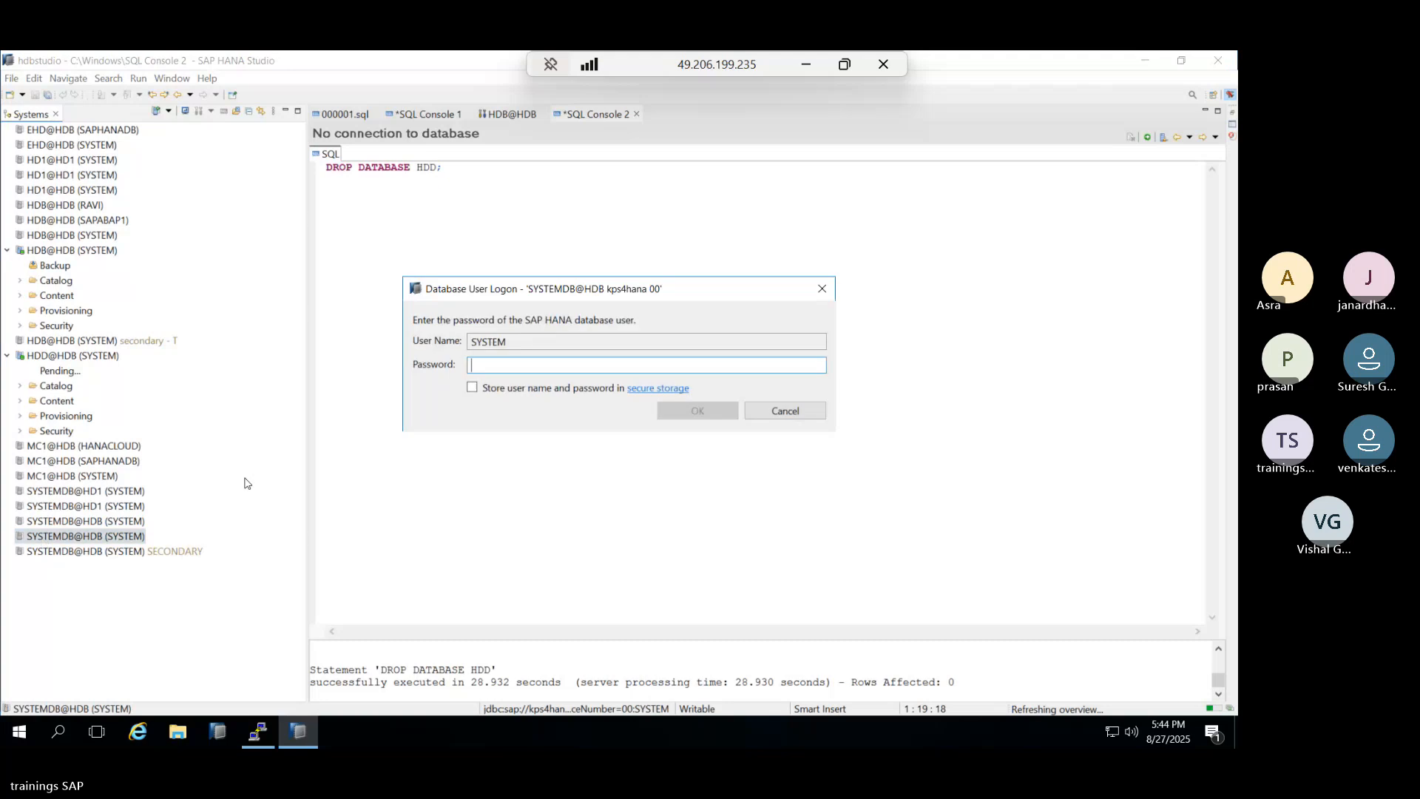
pyautogui.write('••••••')
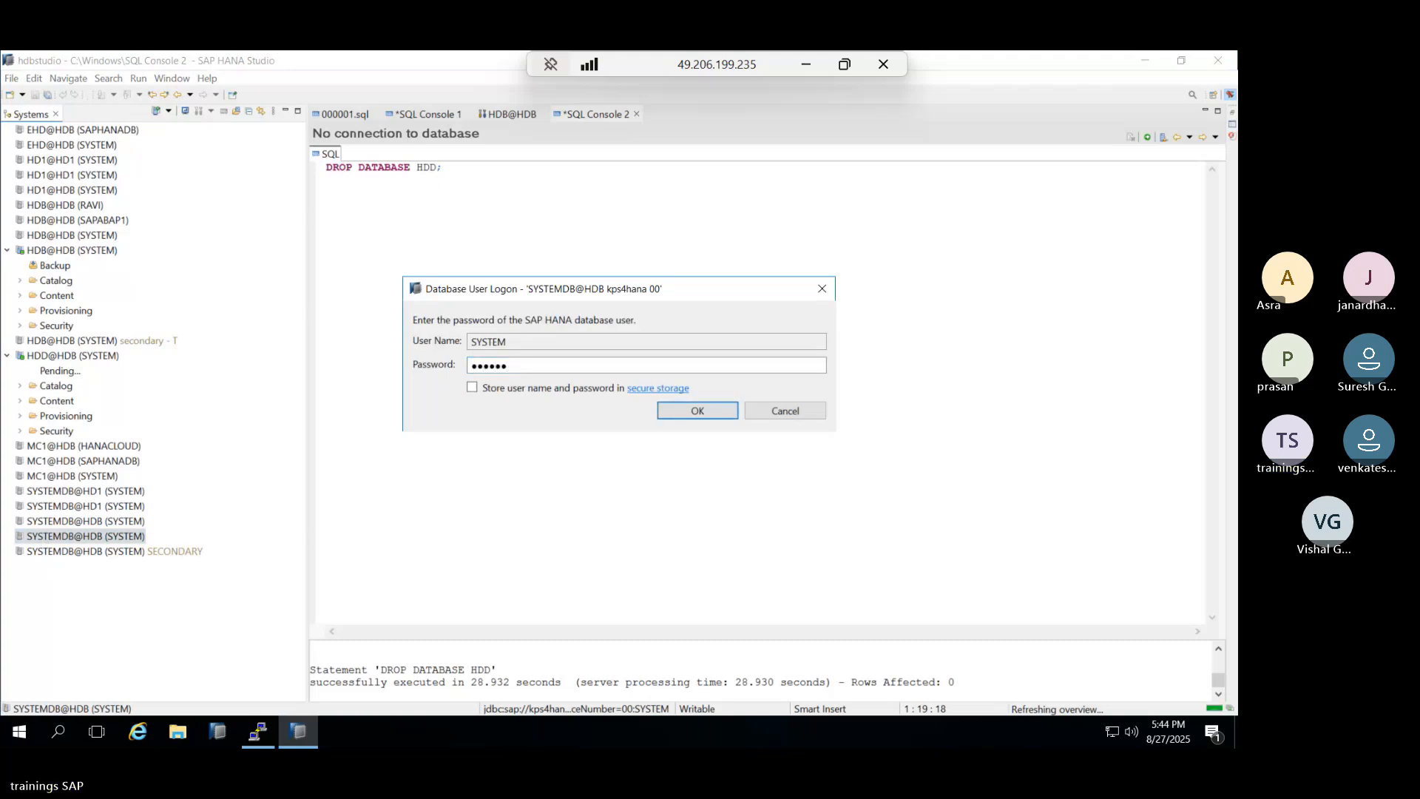
pyautogui.press('BackSpace')
pyautogui.press('BackSpace')
pyautogui.press('BackSpace')
pyautogui.press('BackSpace')
pyautogui.press('BackSpace')
pyautogui.press('BackSpace')
pyautogui.write('•••••••')
pyautogui.press('Return')
pyautogui.press('Return')
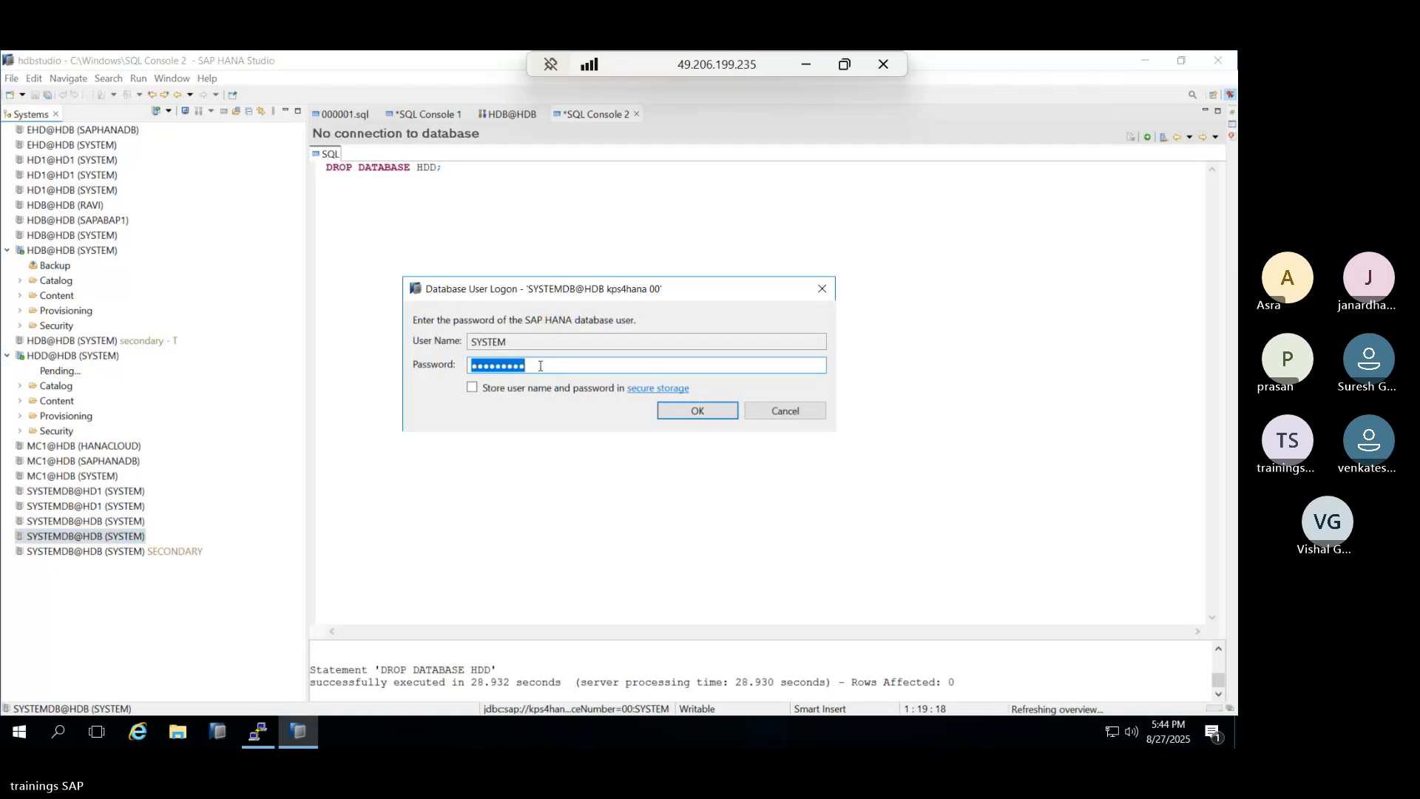
pyautogui.write('•••••••••')
pyautogui.press('Return')
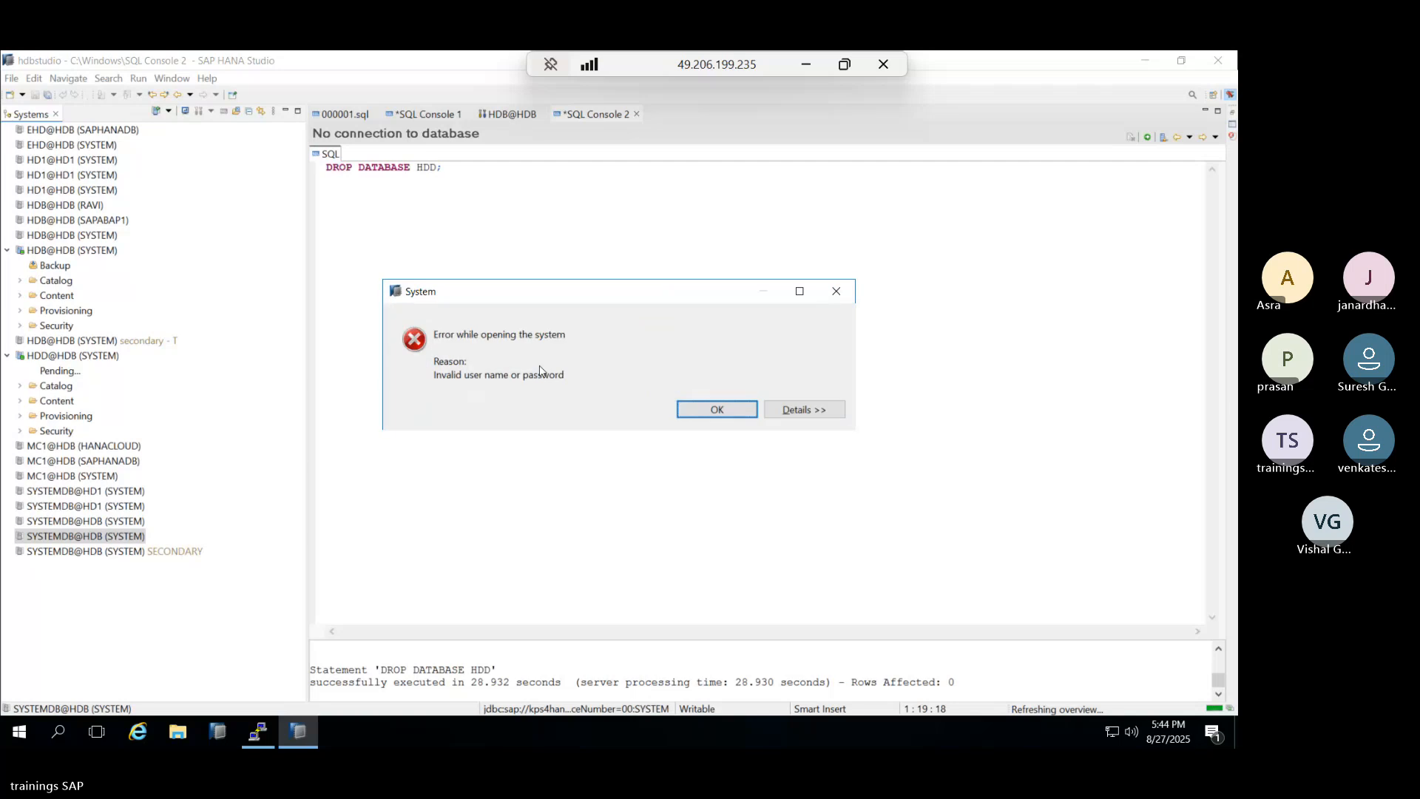
pyautogui.press('Return')
pyautogui.write('•••••••••')
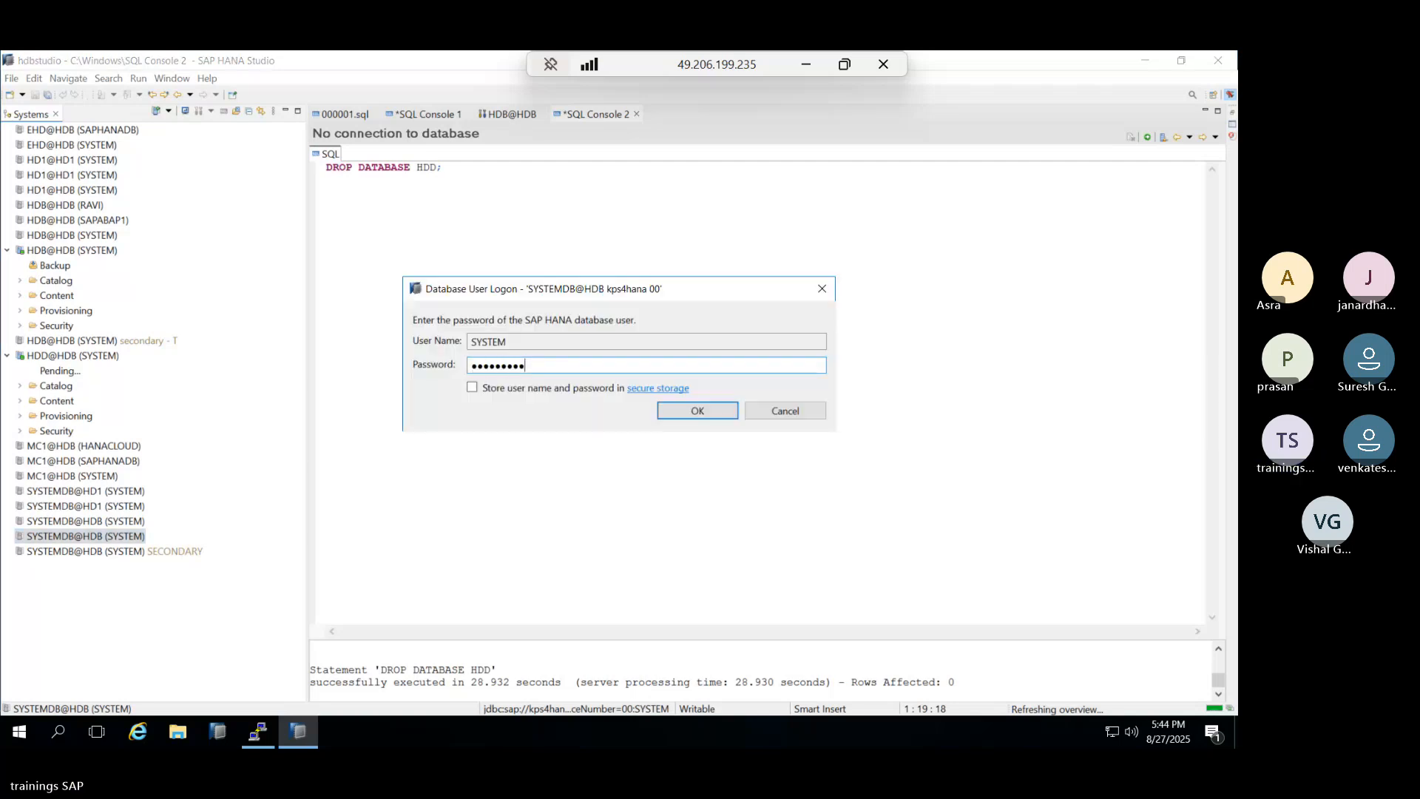
pyautogui.press('Return')
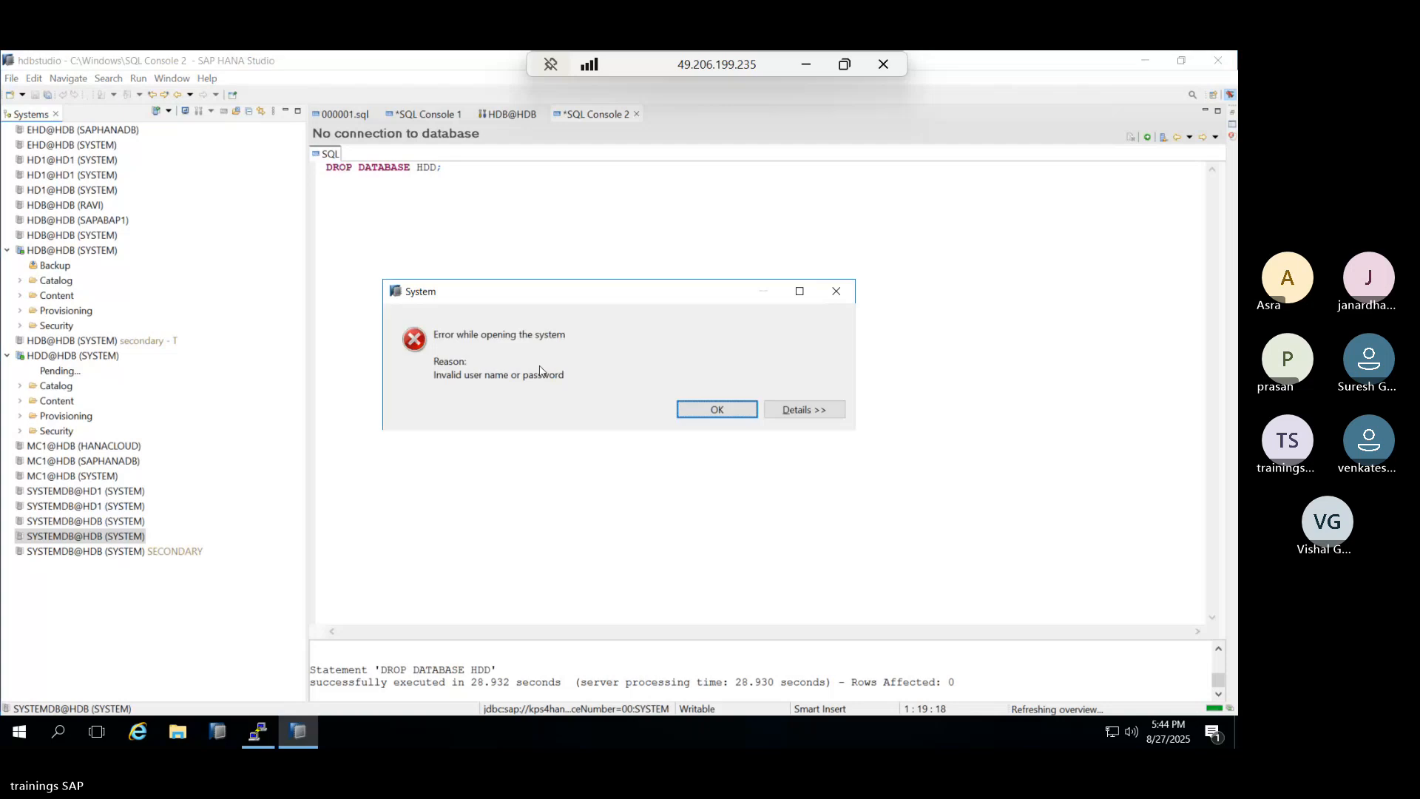
pyautogui.press('Return')
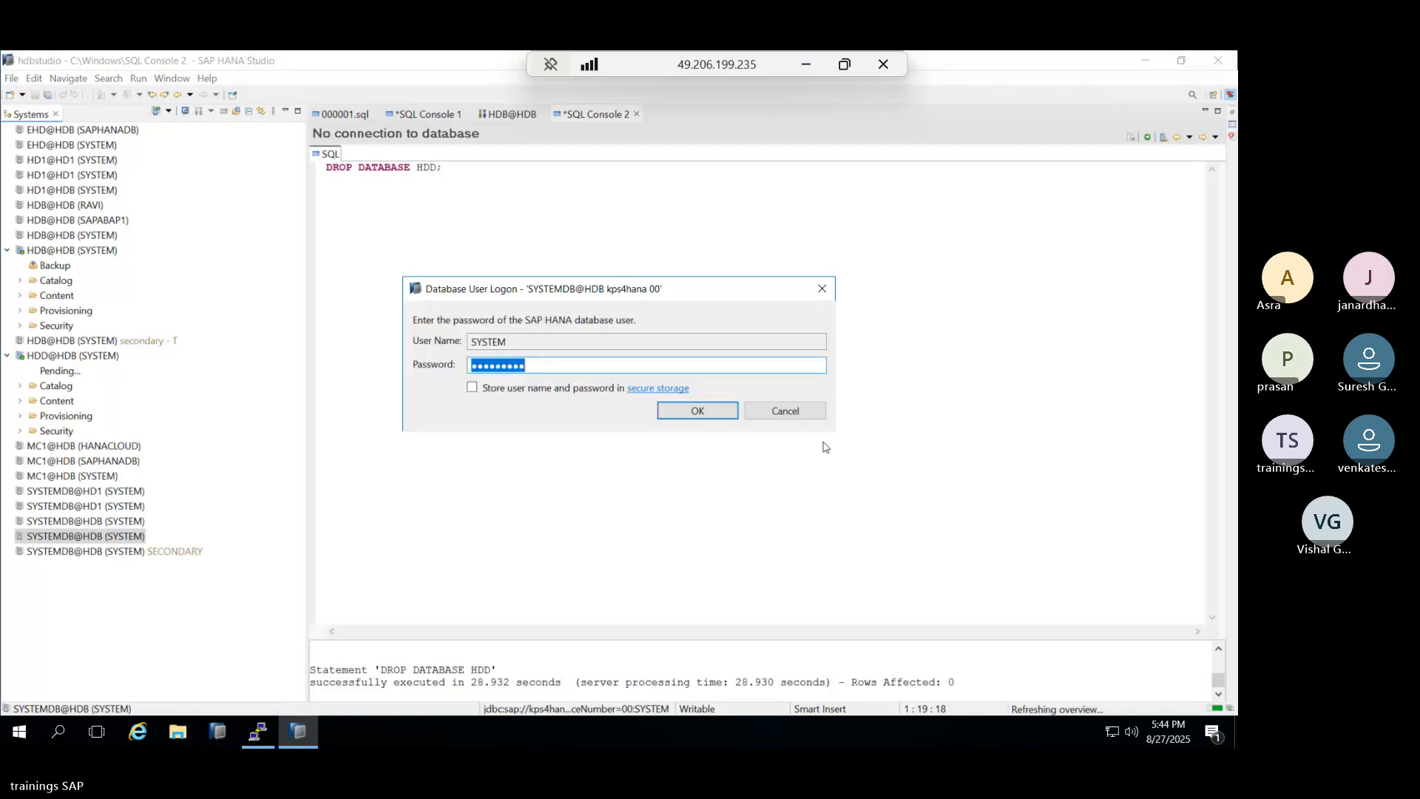
pyautogui.click(785, 411)
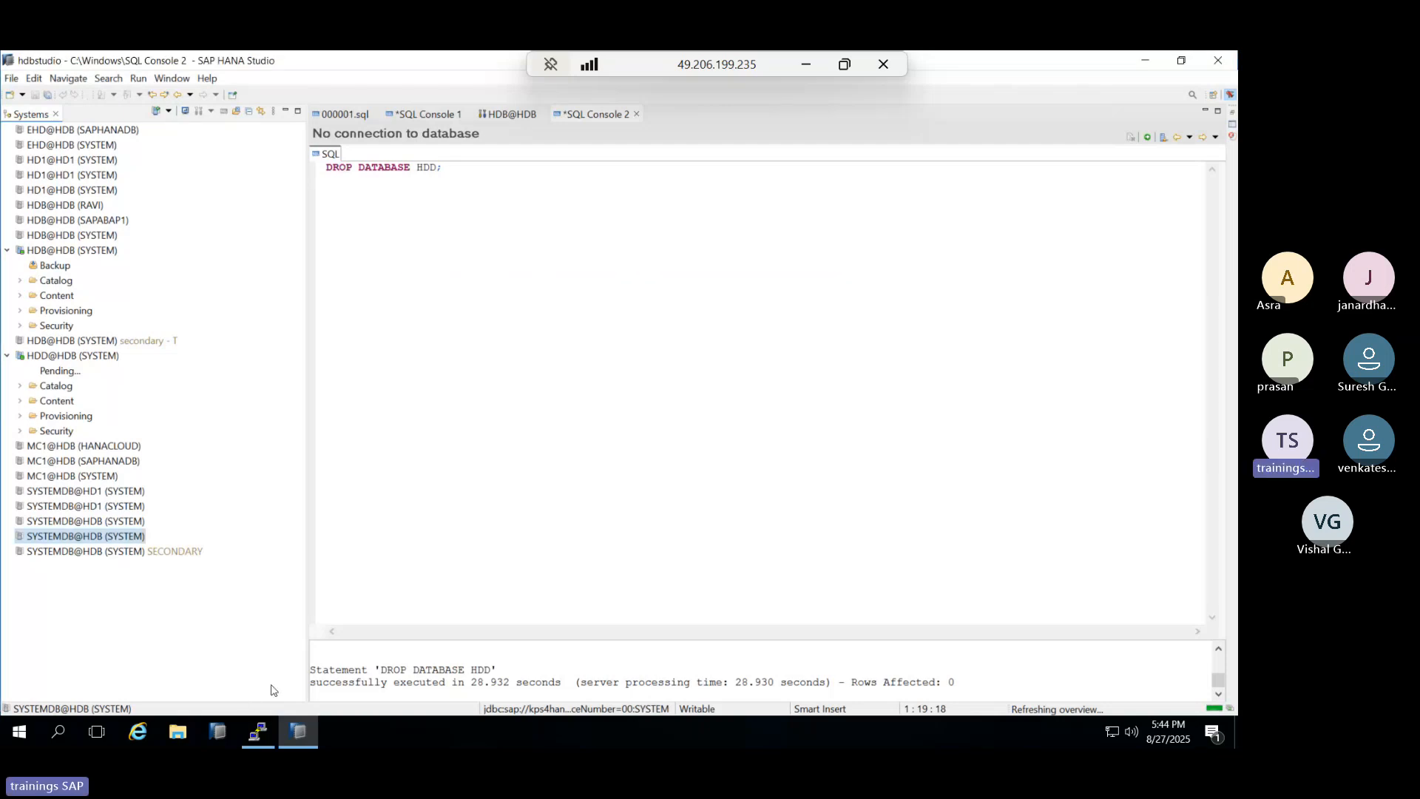
# Retry logon on the other SYSTEMDB@HDB entry, cancel after invalid-password errors, and return to xterm.
pyautogui.click(84, 527)
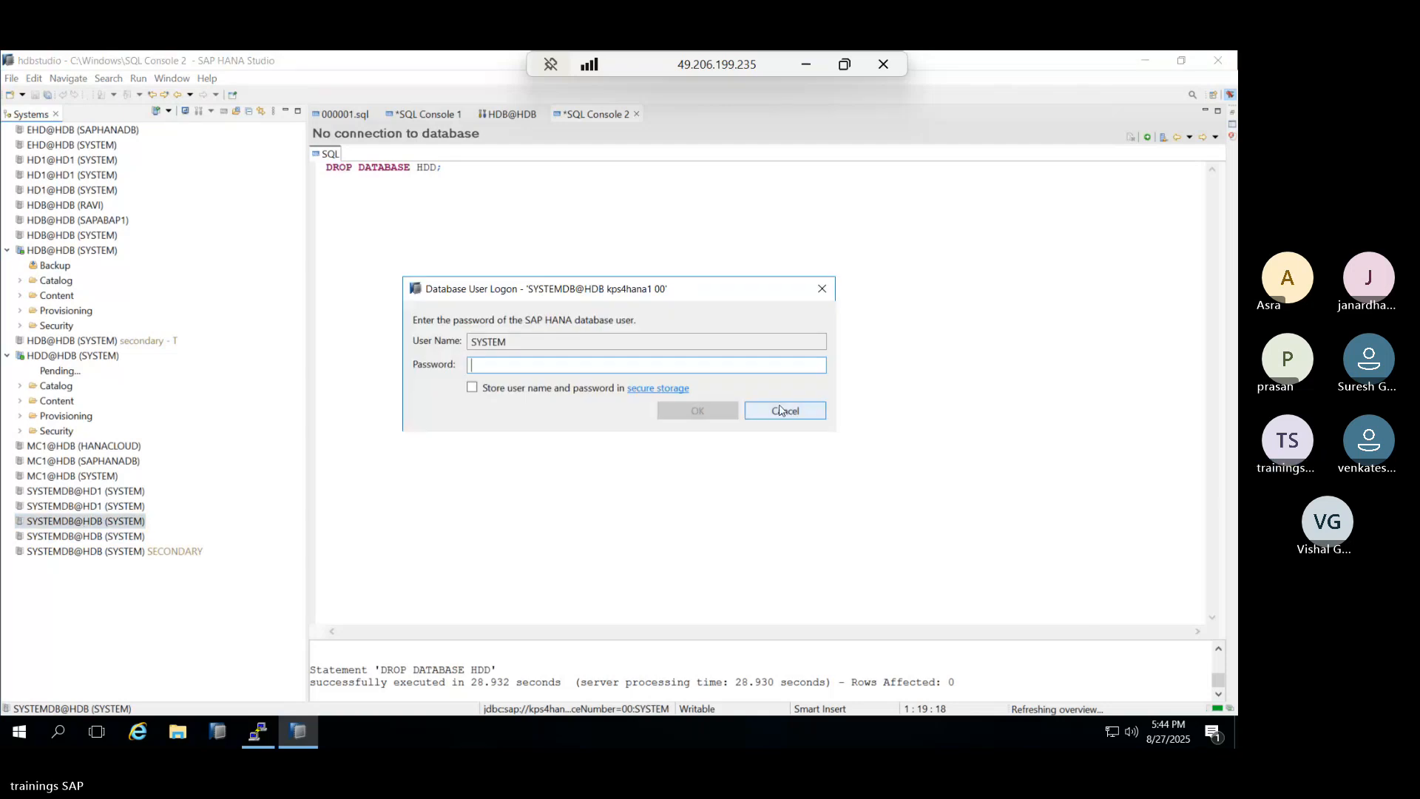
pyautogui.click(784, 411)
pyautogui.click(92, 535)
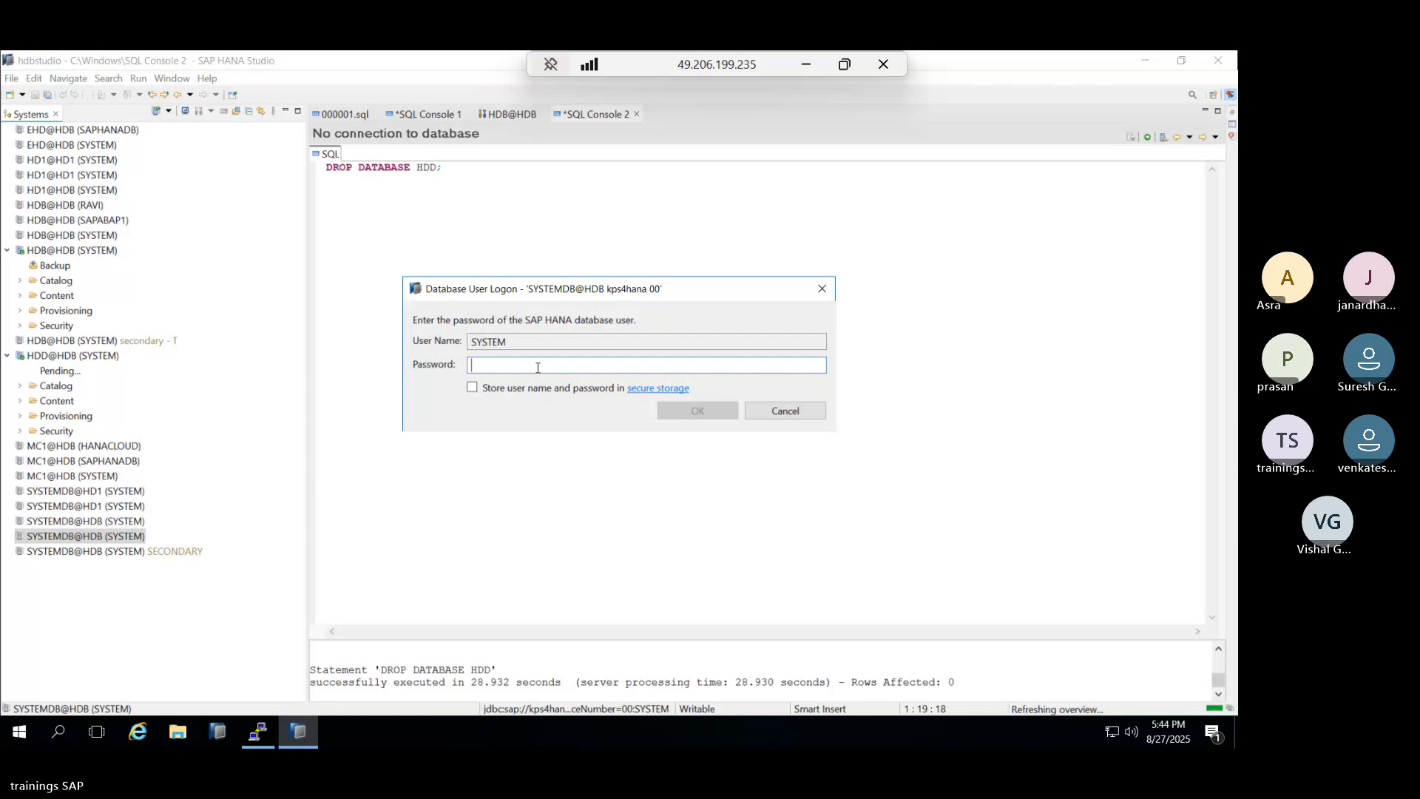
pyautogui.write('****')
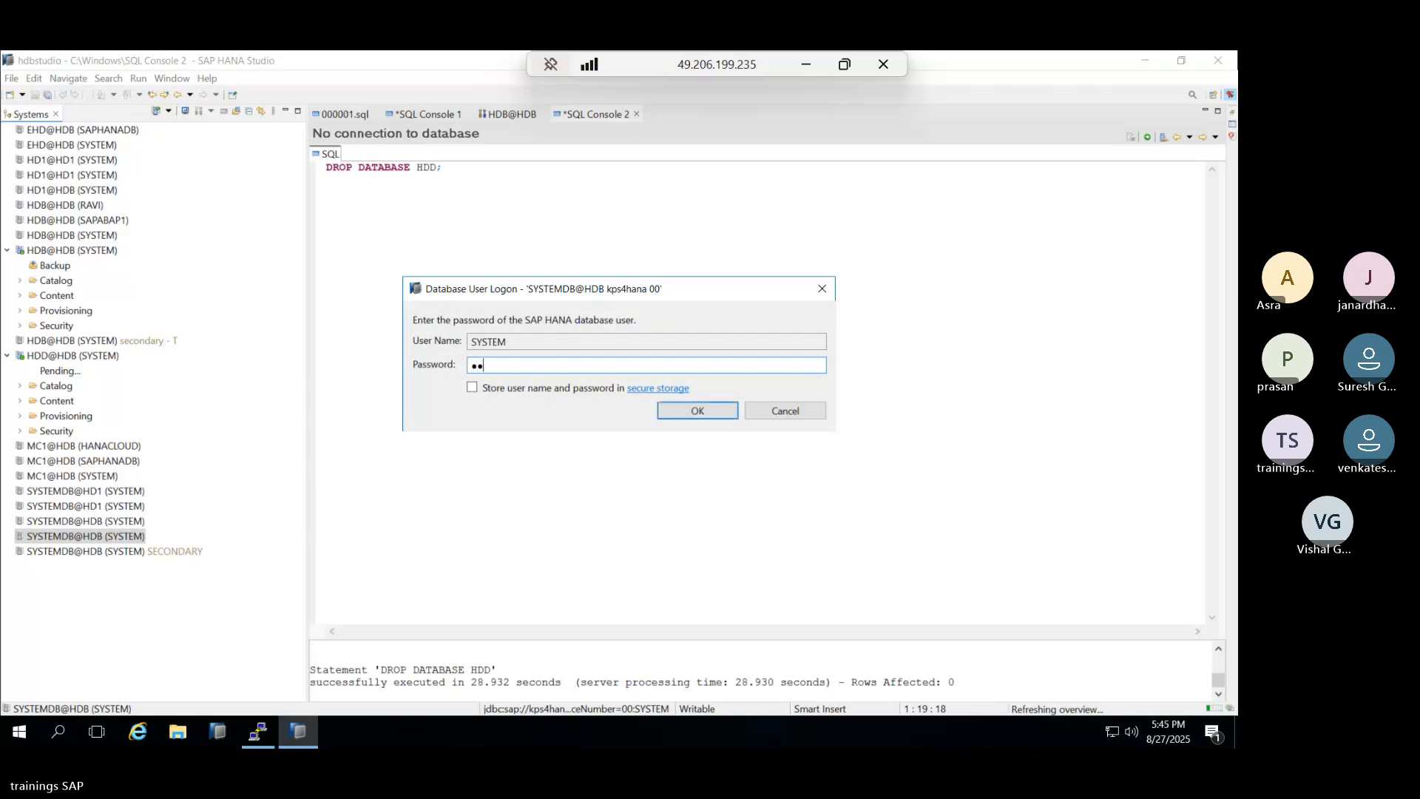
pyautogui.write('***')
pyautogui.press('Return')
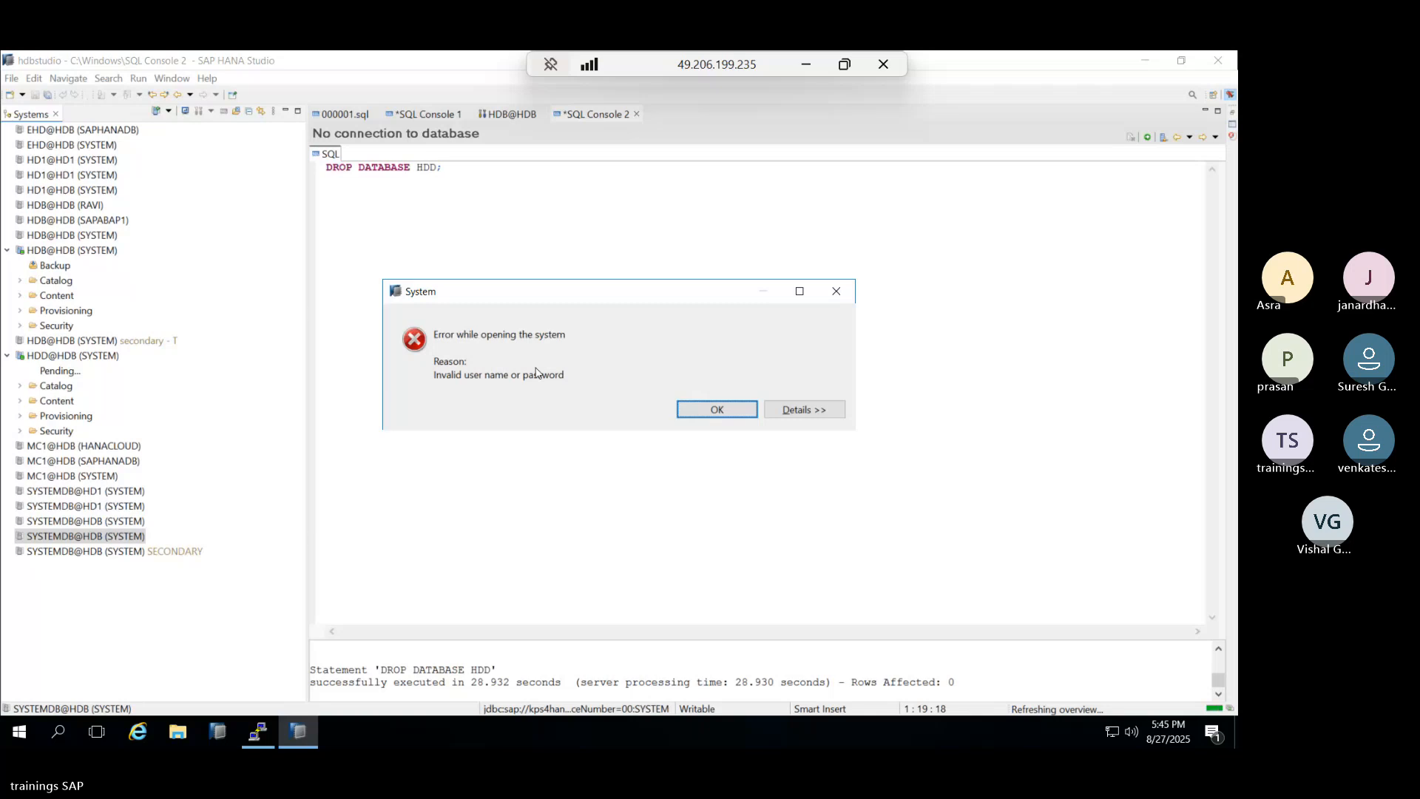
pyautogui.press('Return')
pyautogui.write('***')
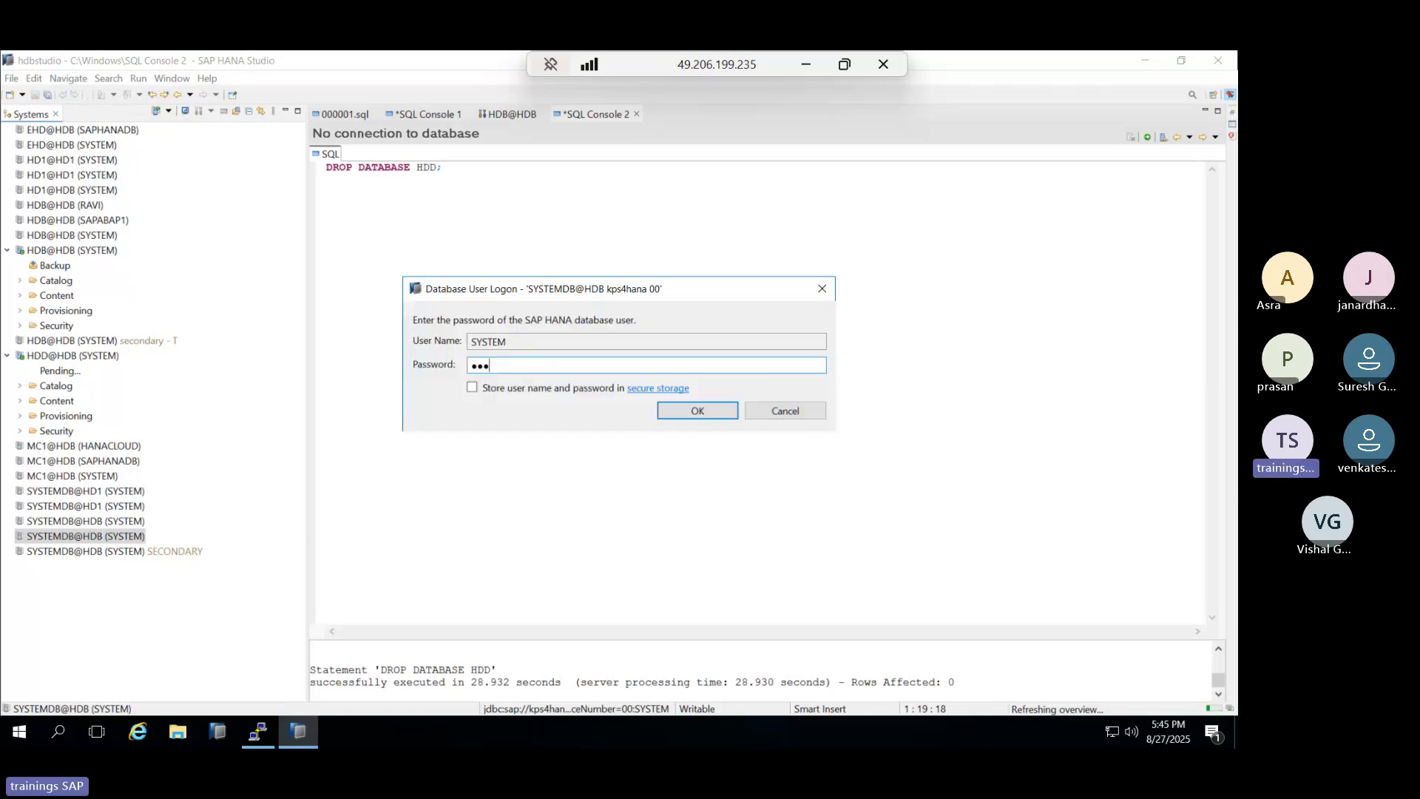
pyautogui.write('******')
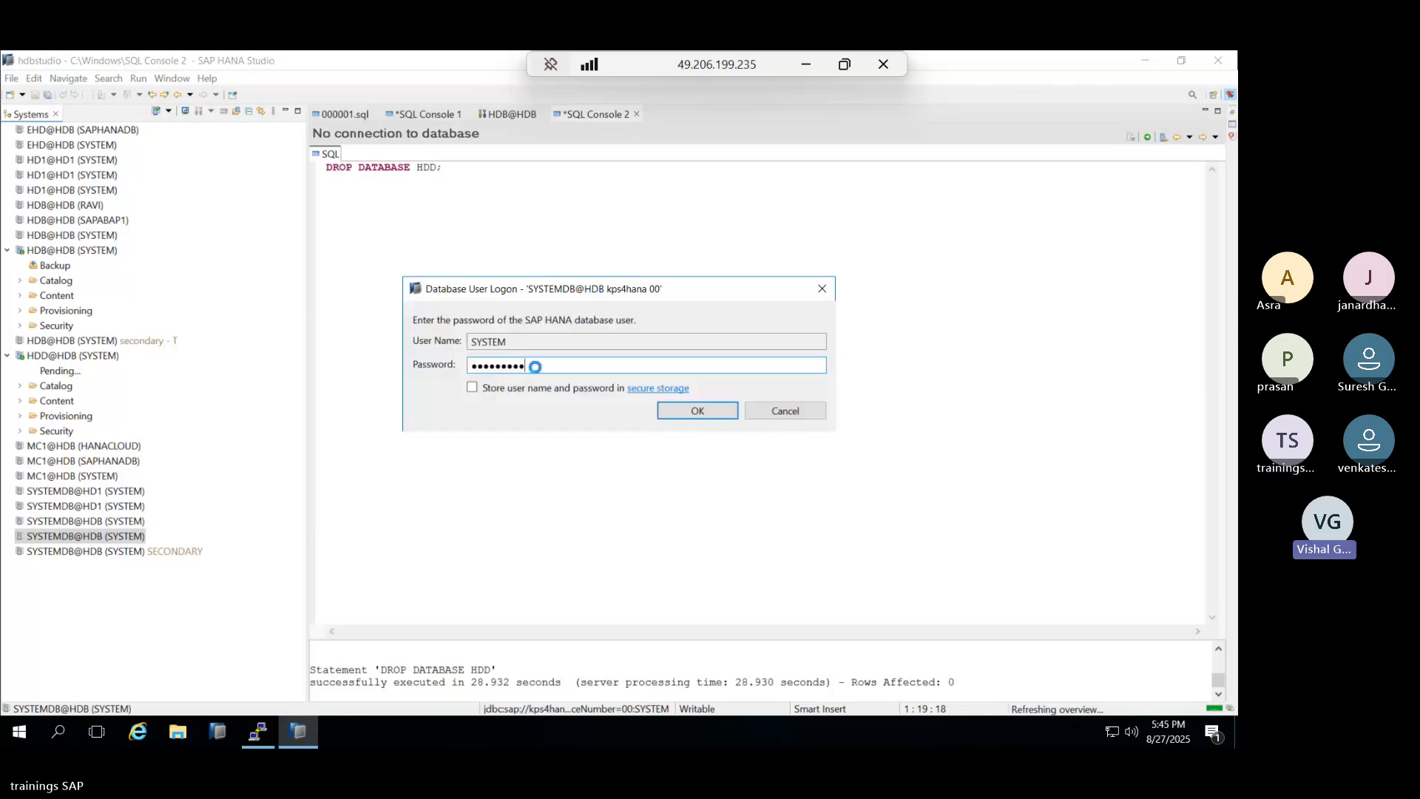
pyautogui.write('*********')
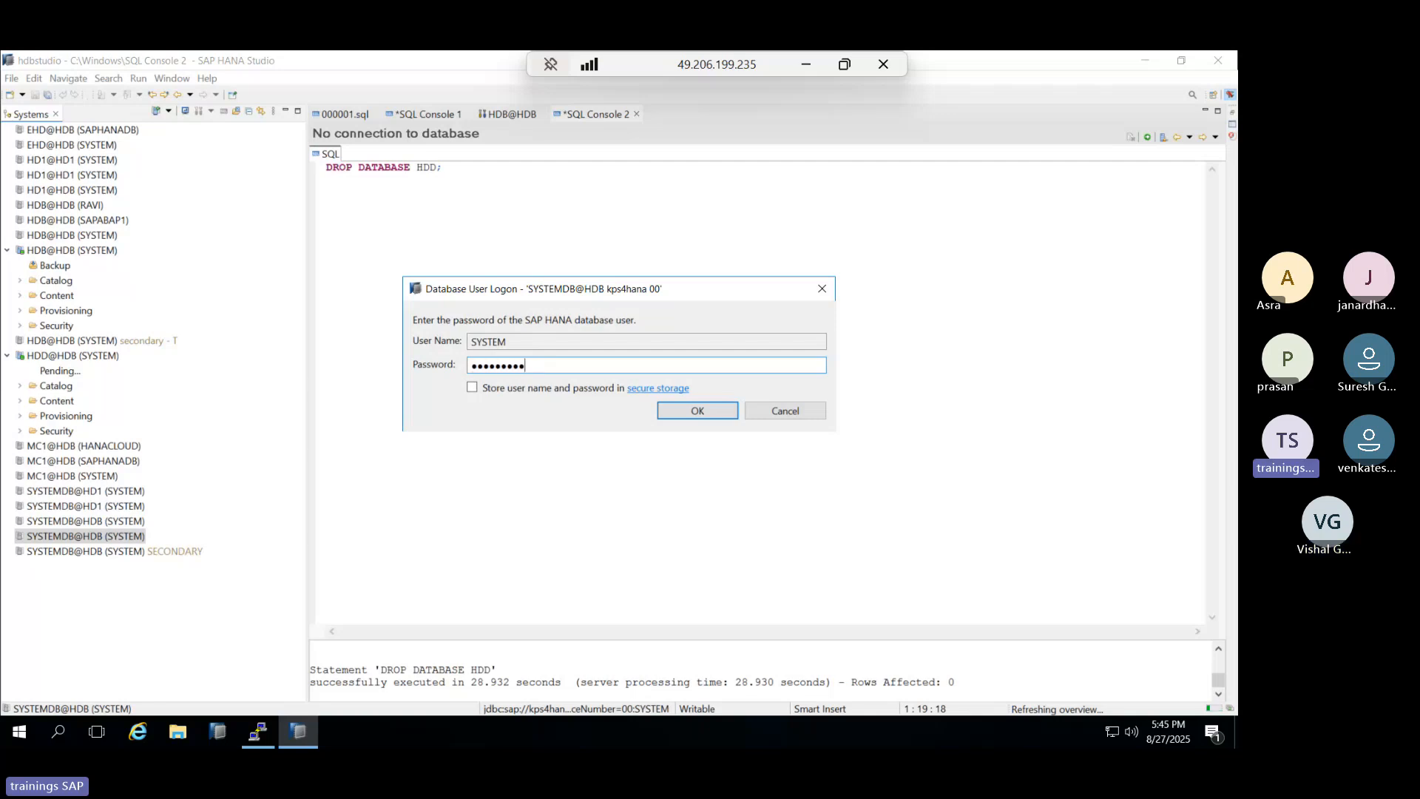
pyautogui.press('Return')
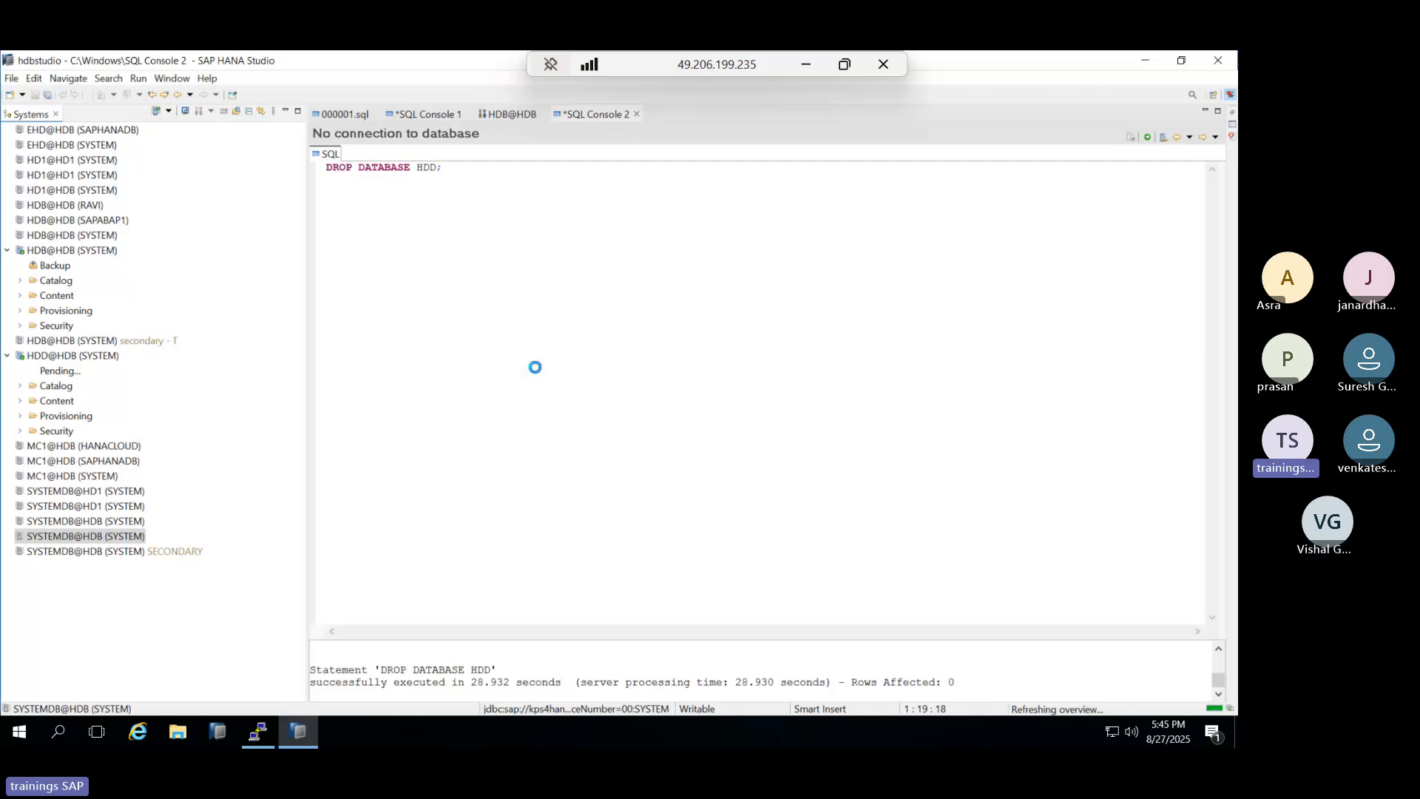
pyautogui.press('Return')
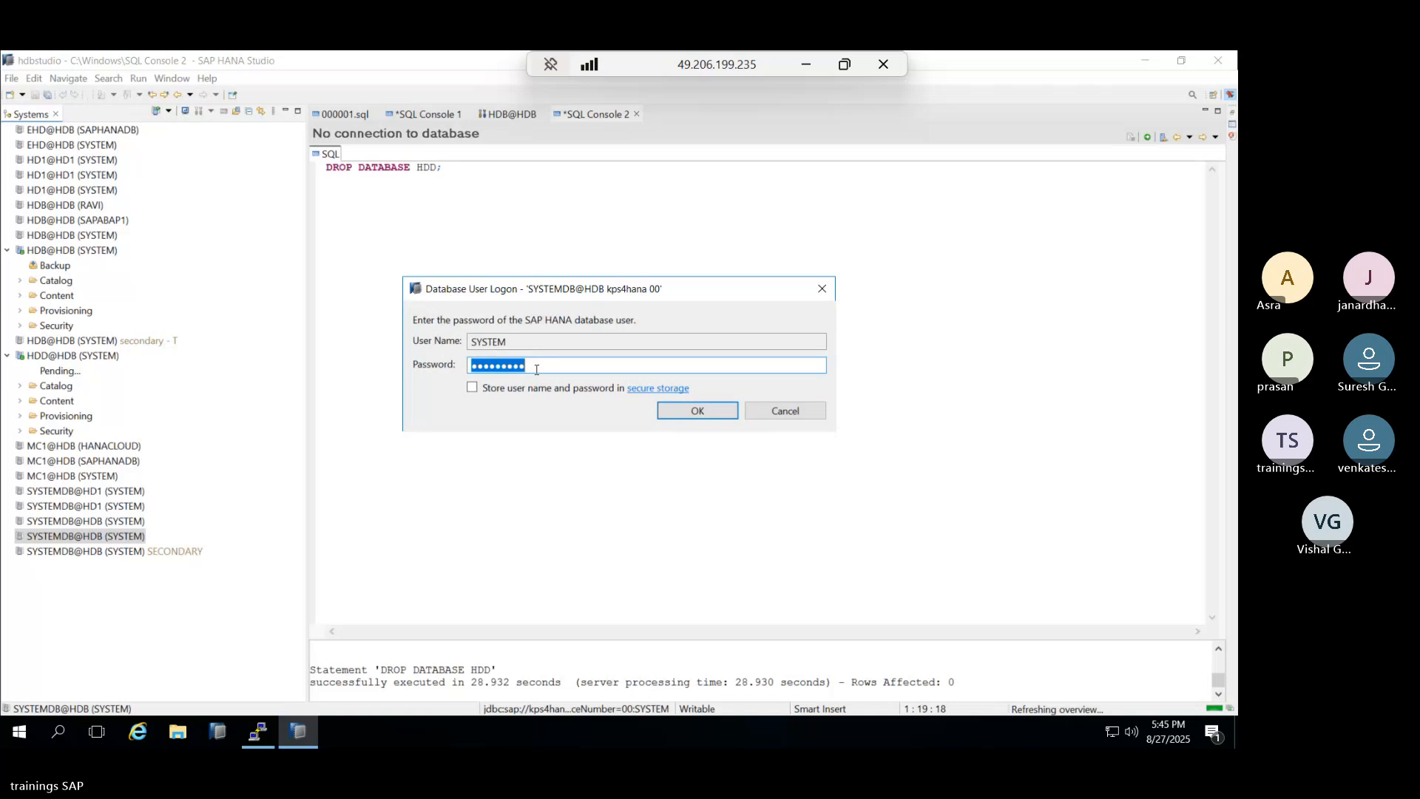
pyautogui.click(783, 413)
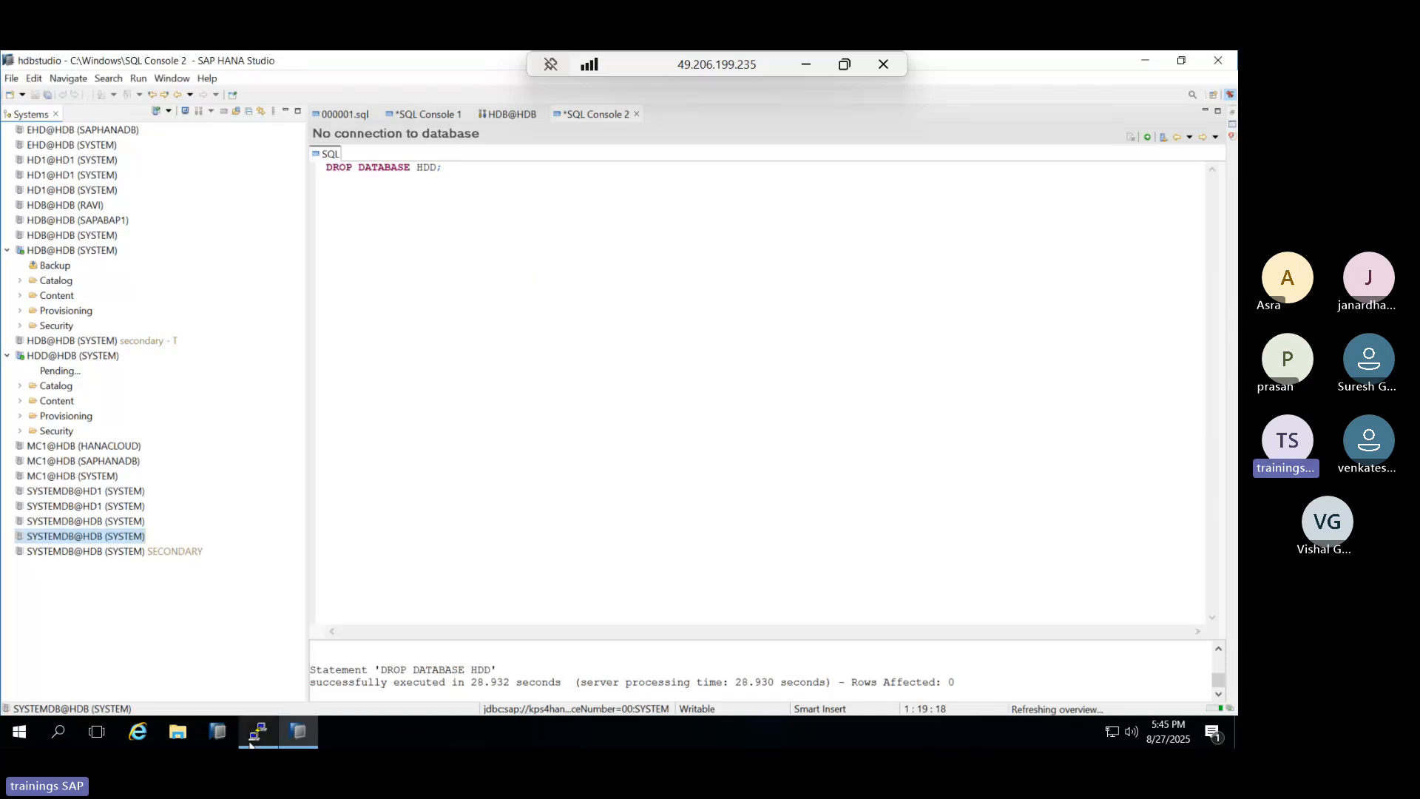
pyautogui.hotkey('alt', 'Tab')
# Run HDB stop at the hdbadm prompt to shut the instance down.
pyautogui.write('HDB stop')
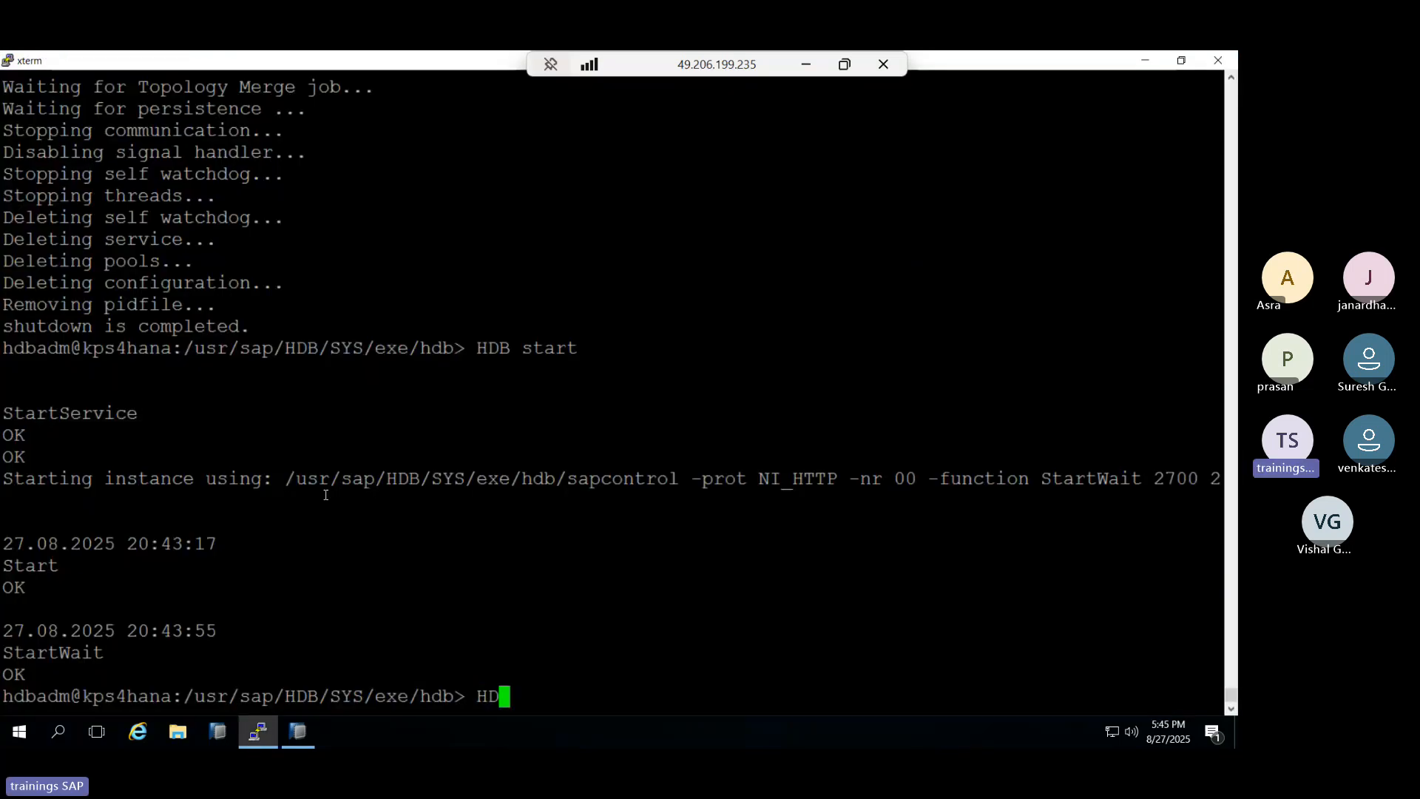
pyautogui.press('Return')
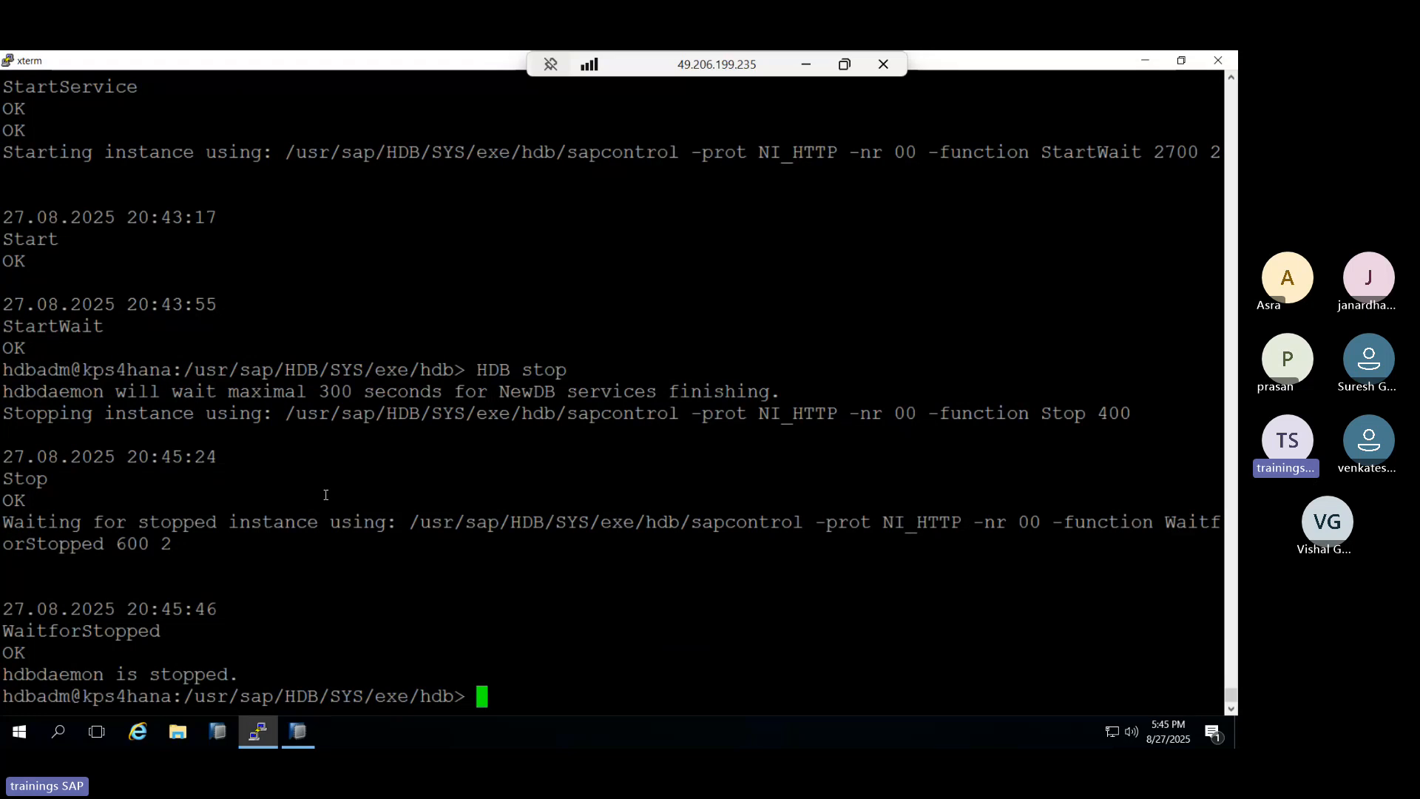
# Run ./hdbnameserver -resetUserSystem and set a new SYSTEM password, choosing another after the reuse error.
pyautogui.write('./hdbnamese')
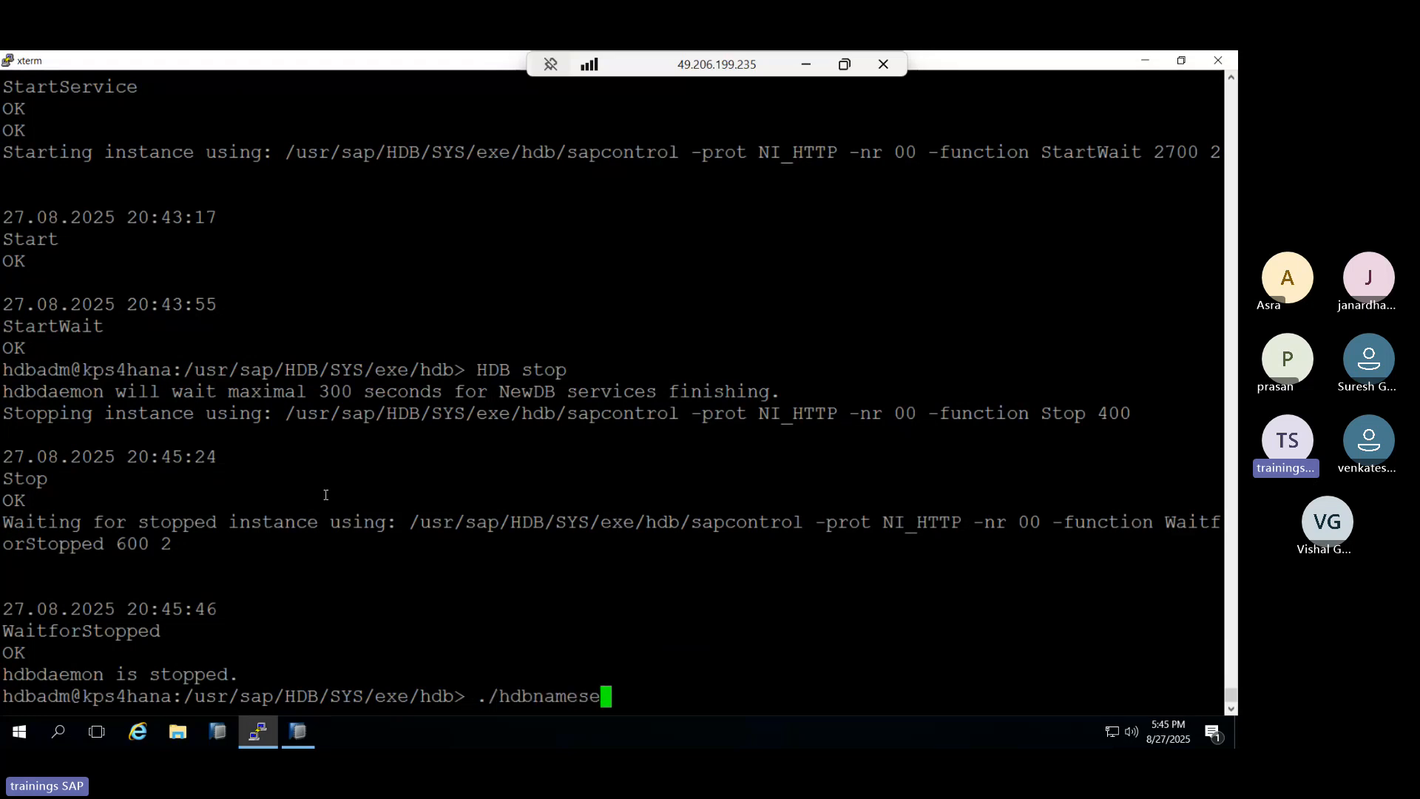
pyautogui.write('rver -res')
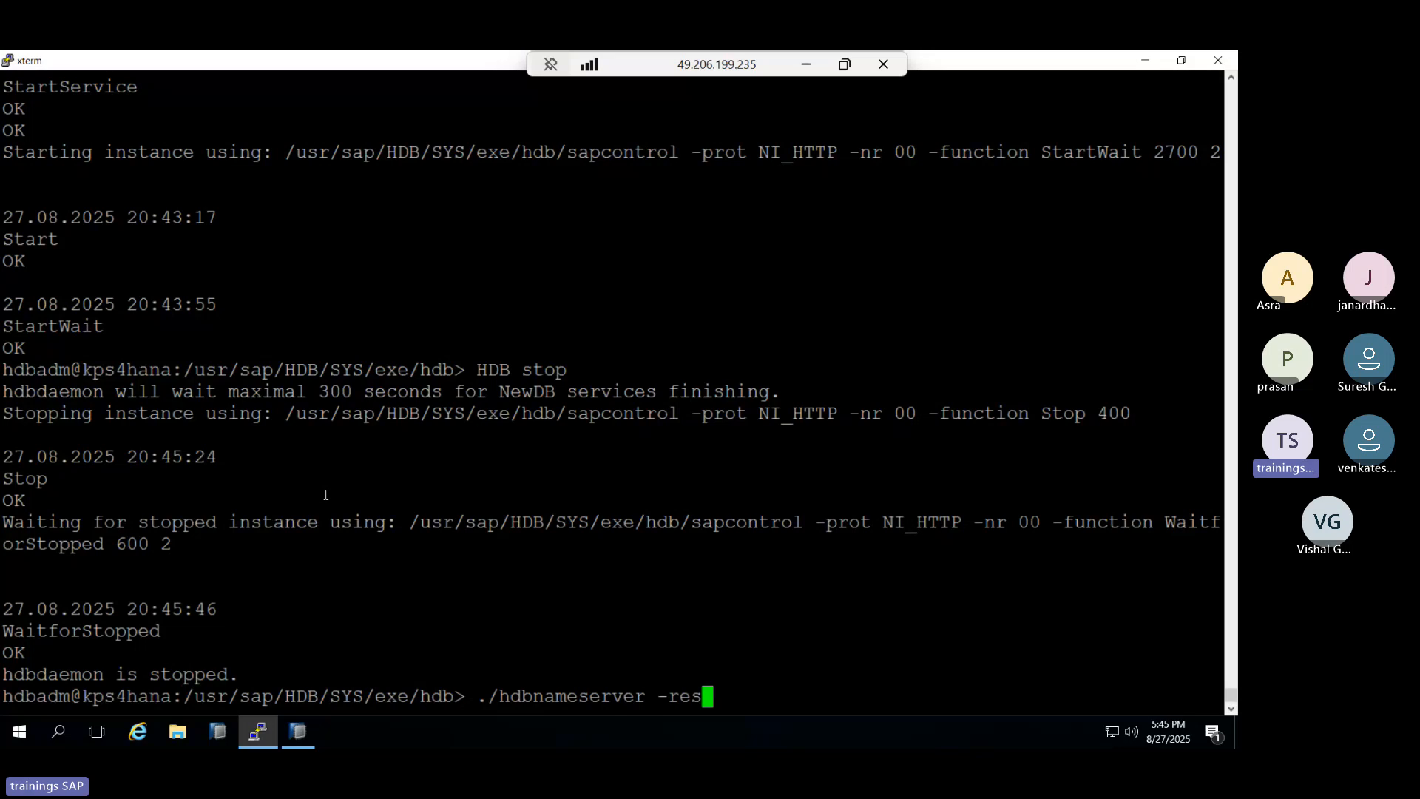
pyautogui.write('etUse')
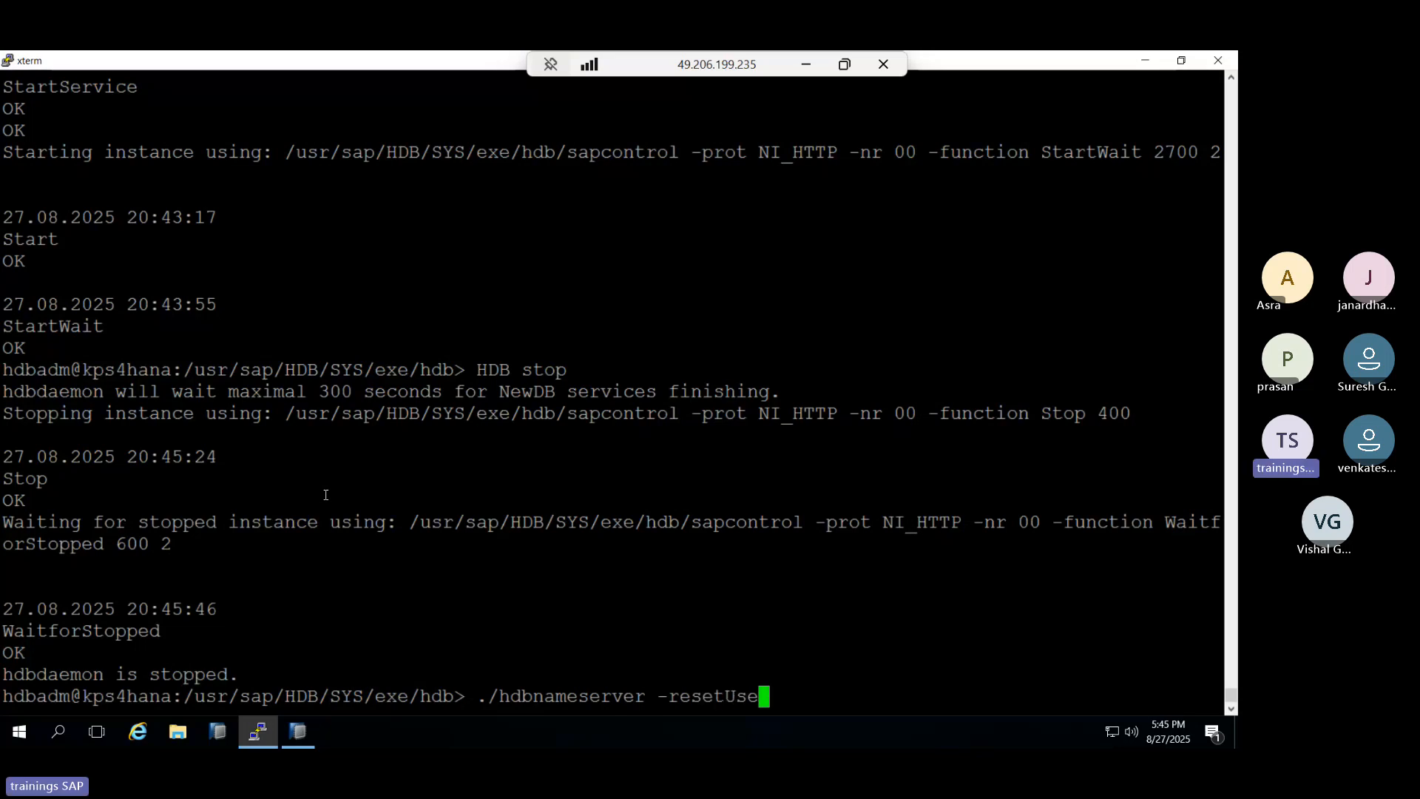
pyautogui.write('rSystem')
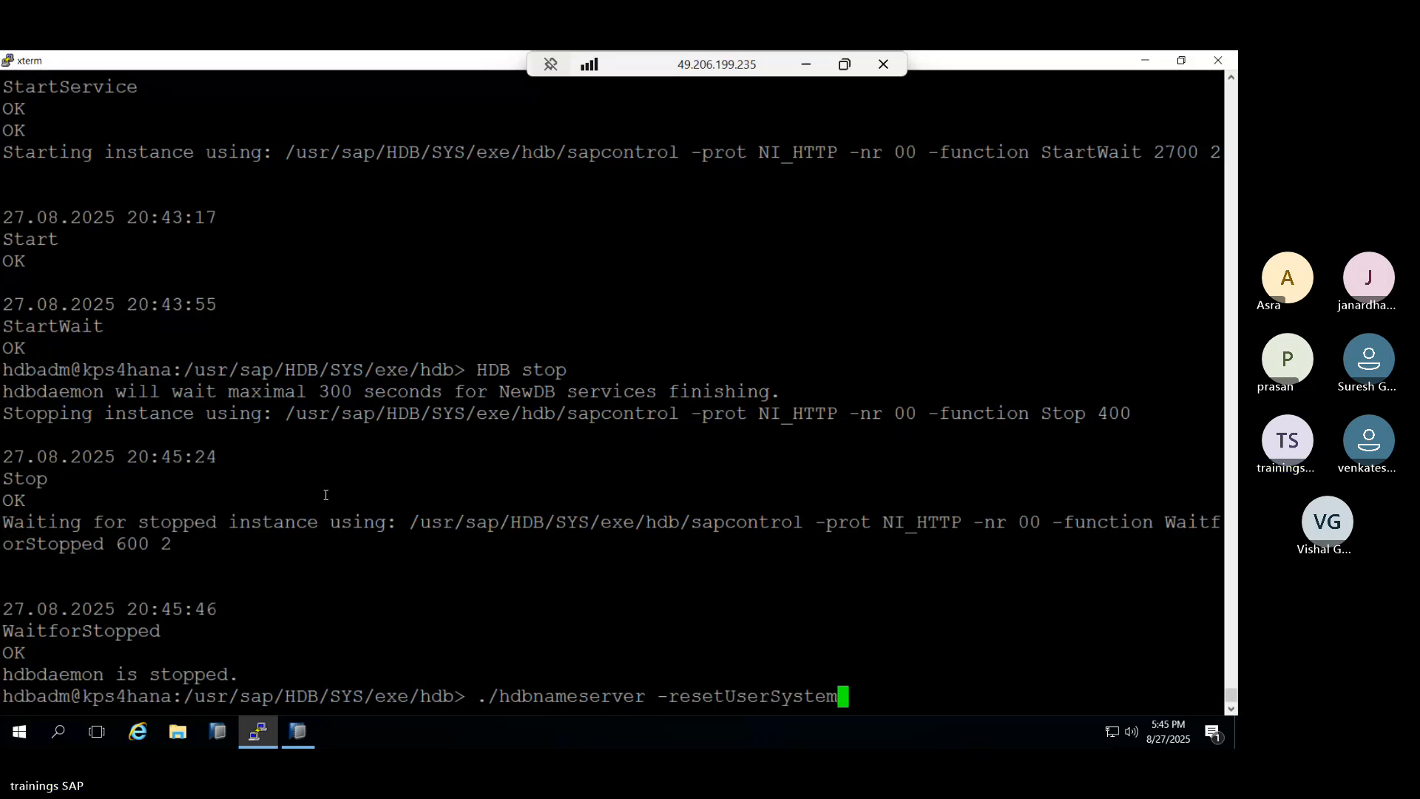
pyautogui.press('Return')
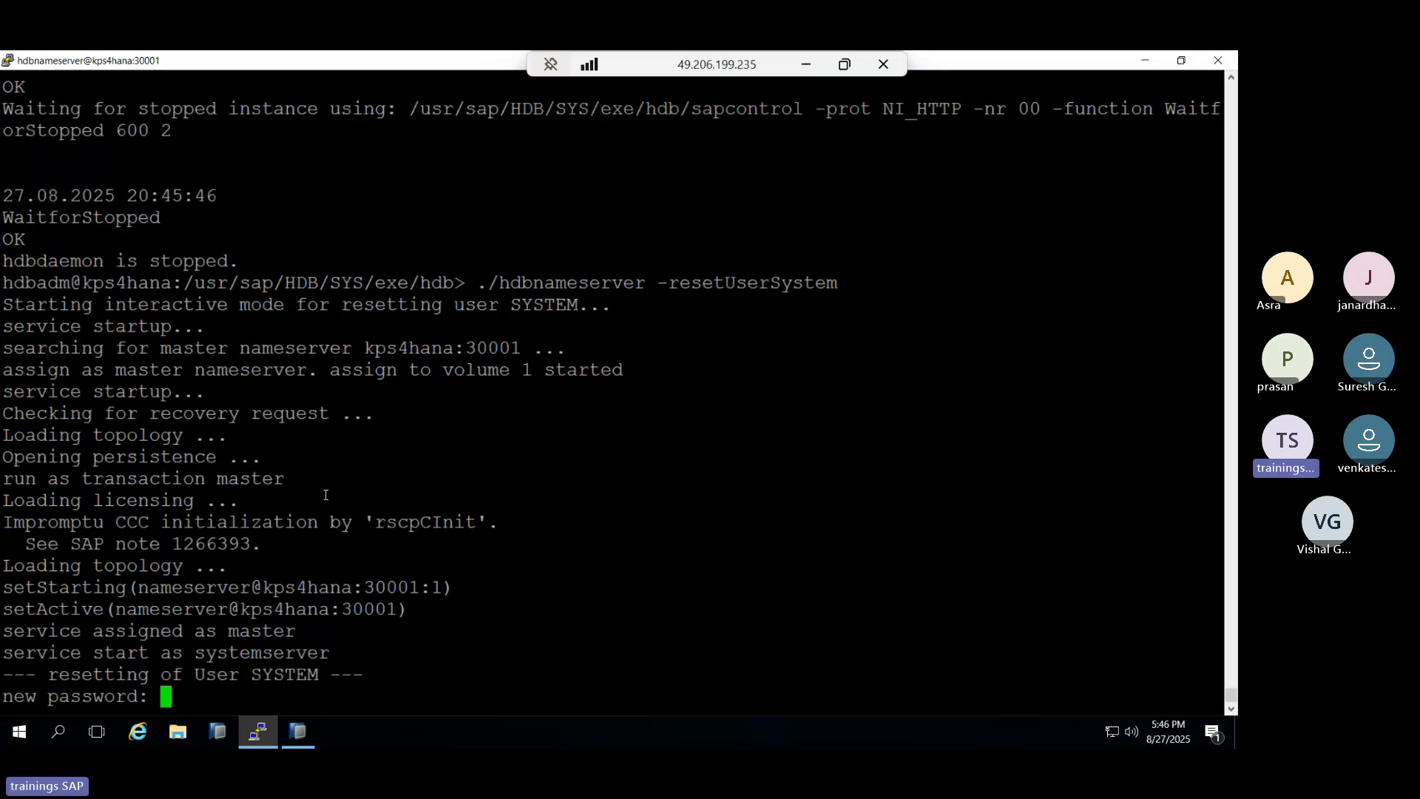
pyautogui.press('Return')
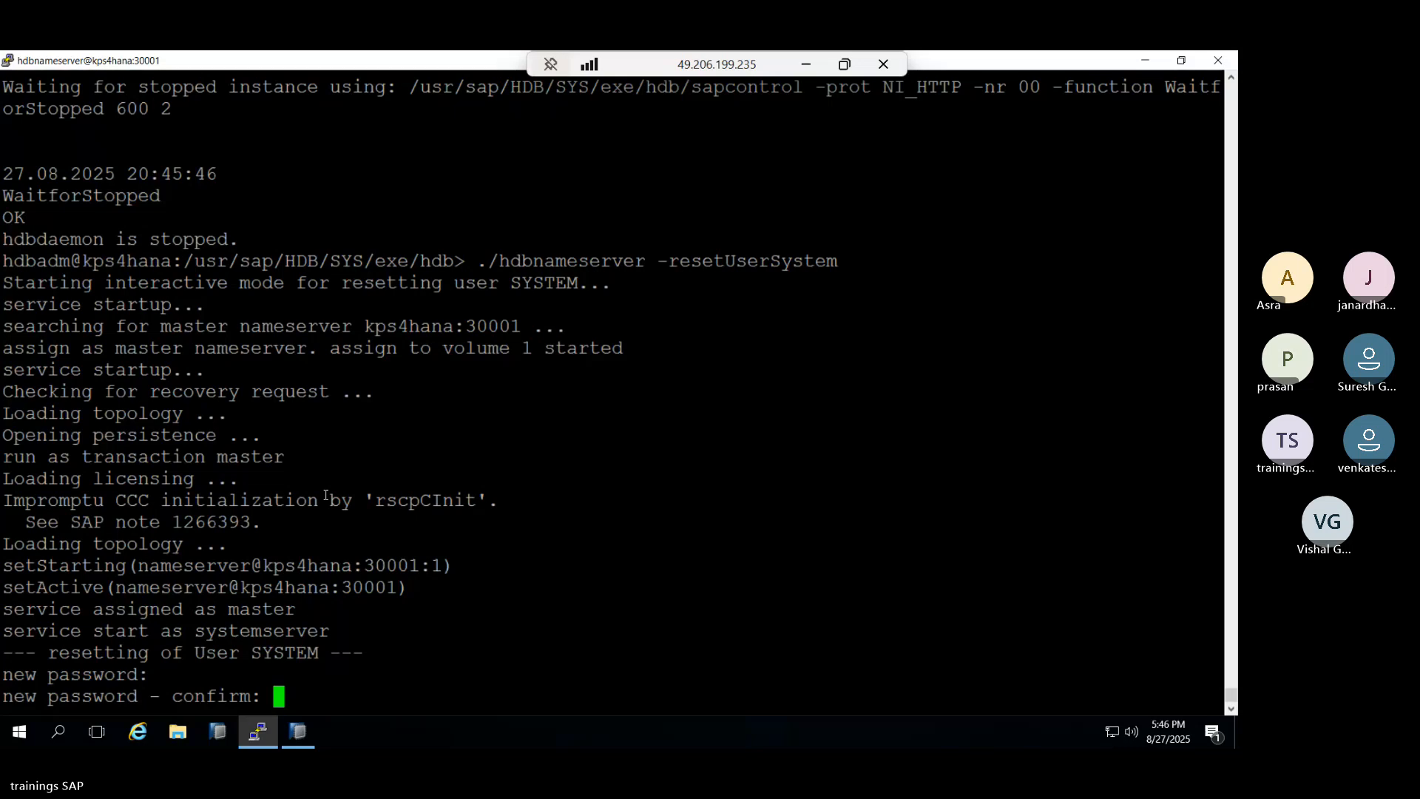
pyautogui.press('Return')
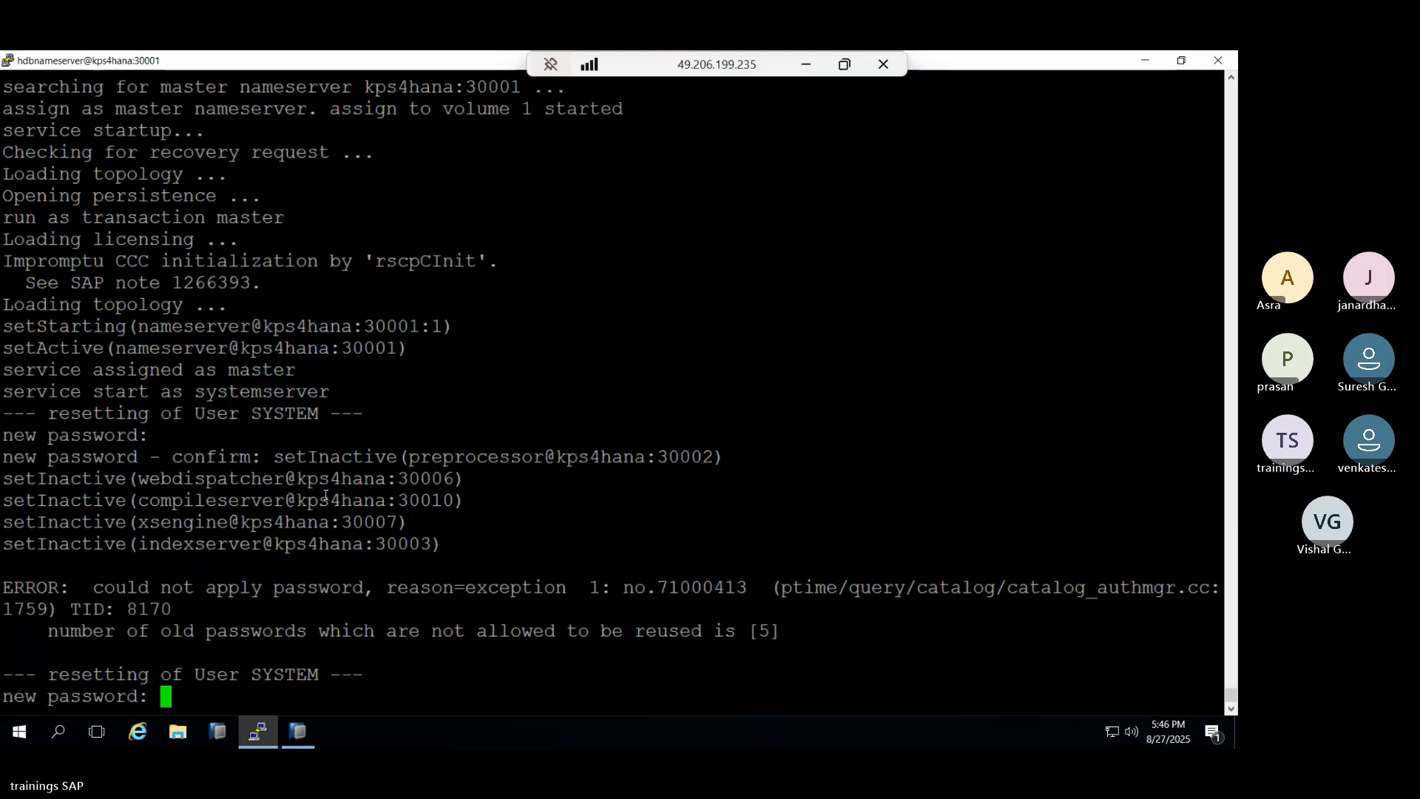
pyautogui.press('Return')
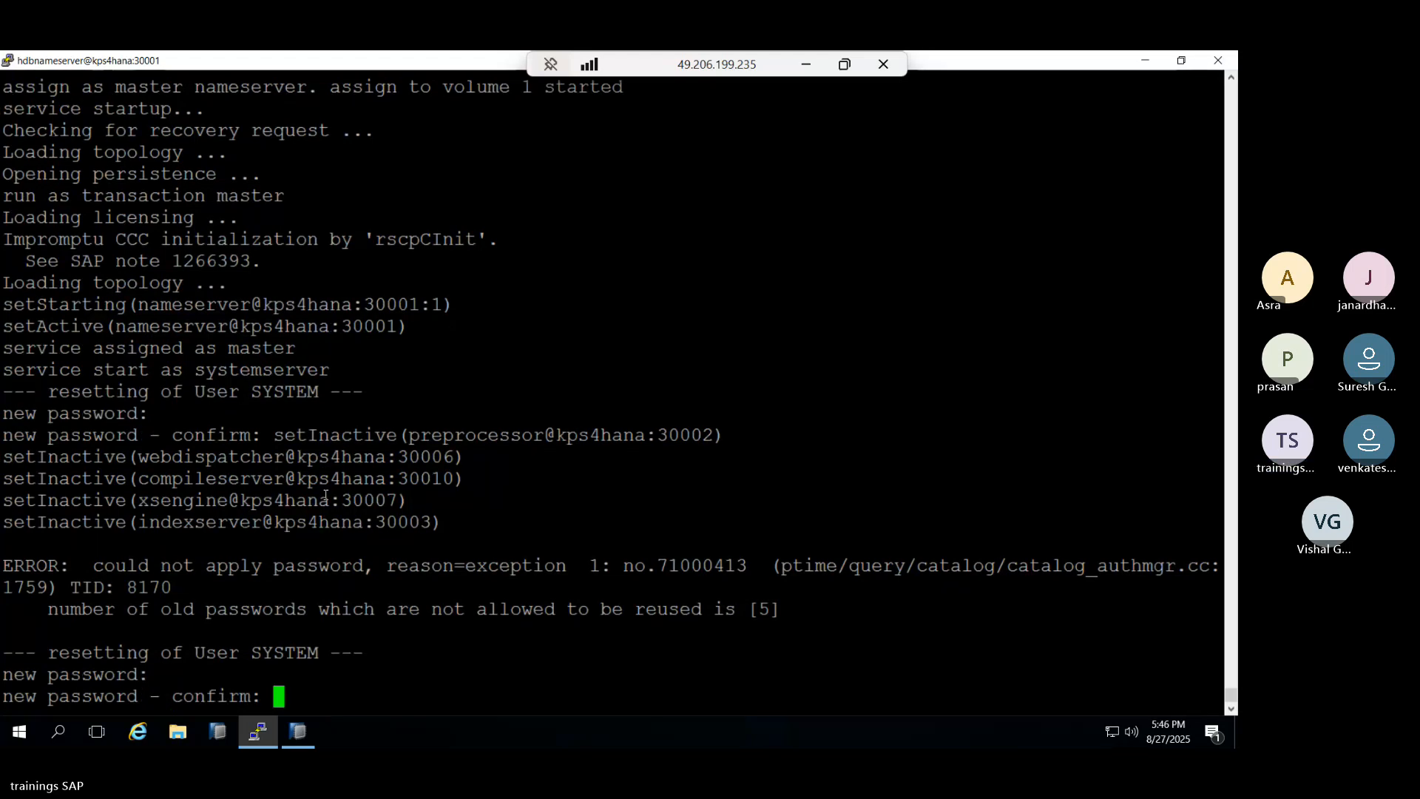
pyautogui.press('Return')
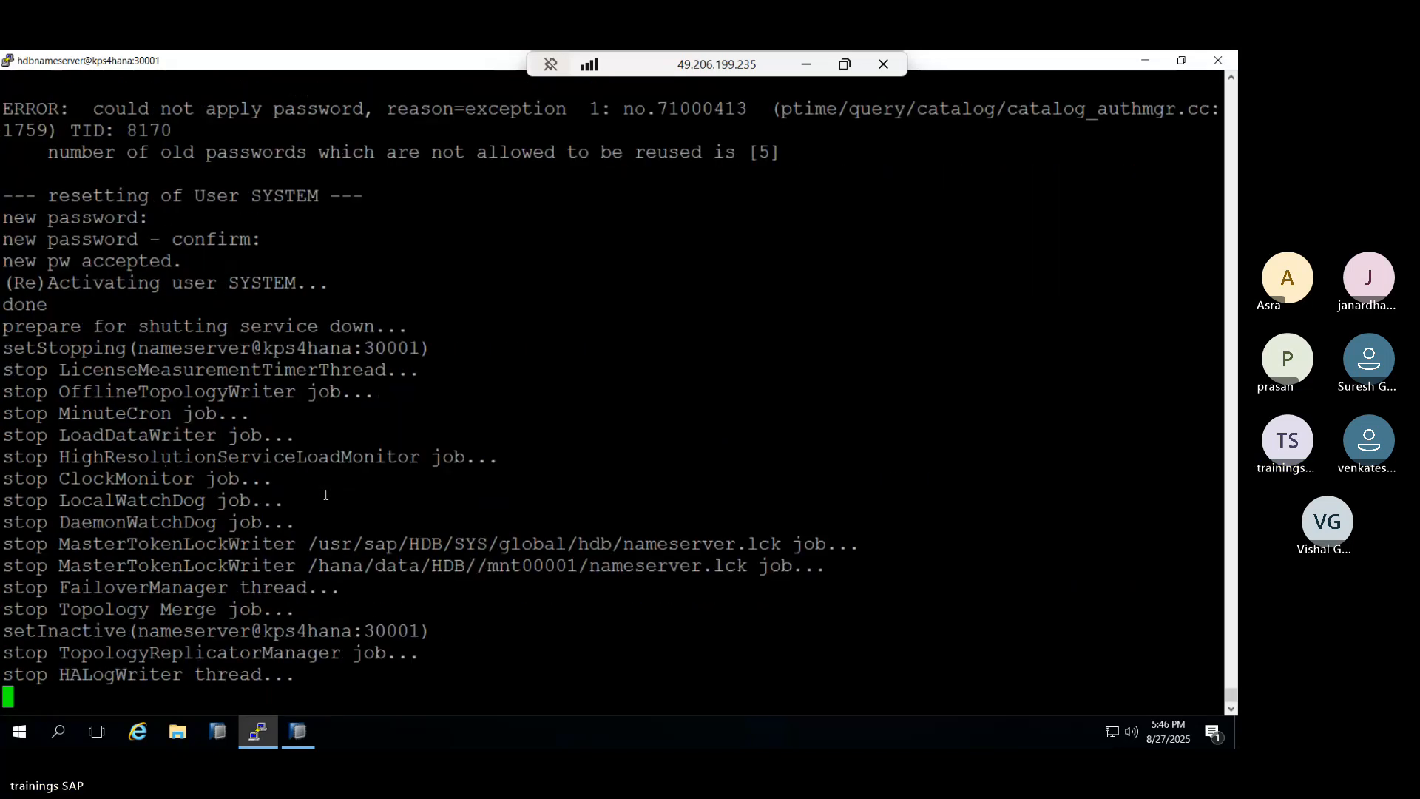
# Run HDB start at the shell prompt to bring the instance back up.
pyautogui.write('HDB')
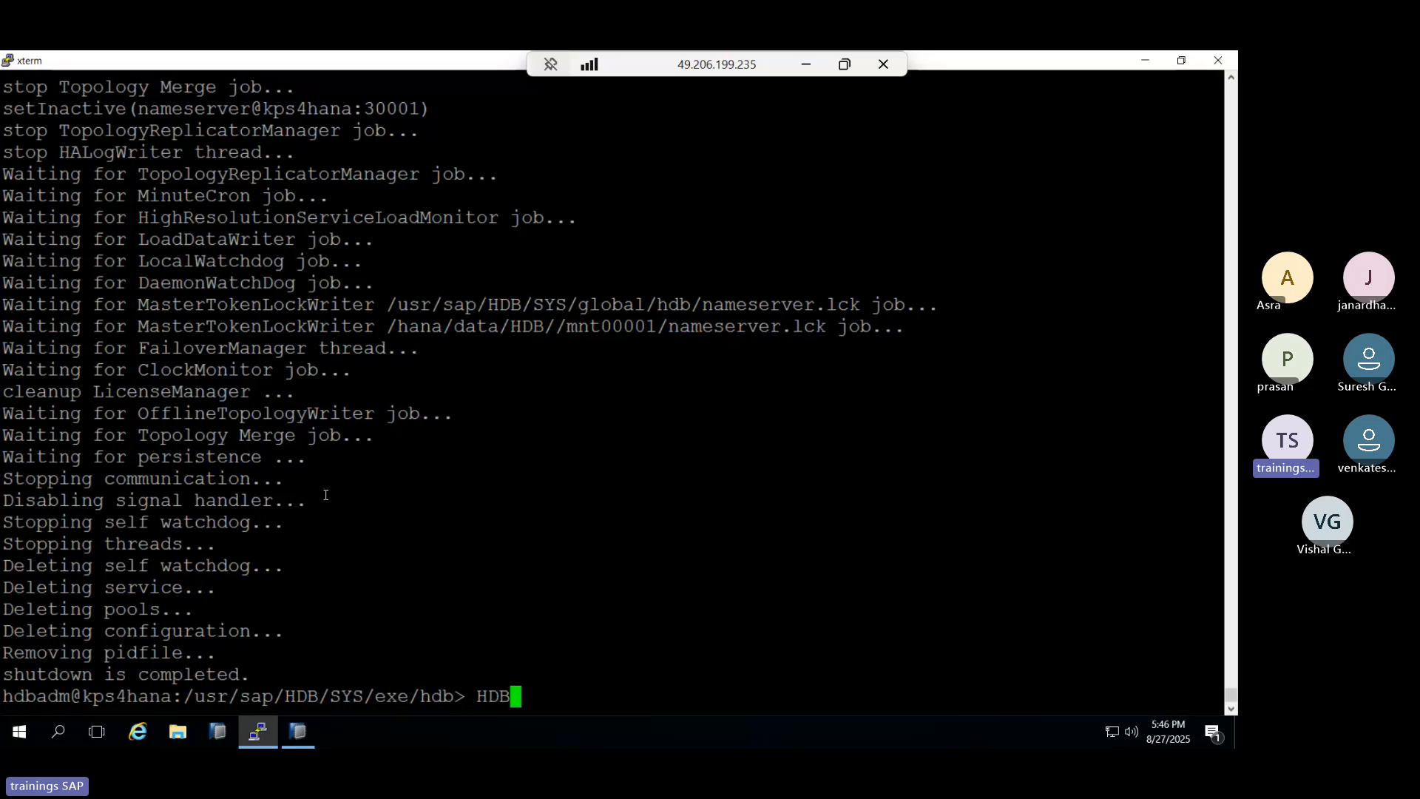
pyautogui.write(' start')
pyautogui.press('Return')
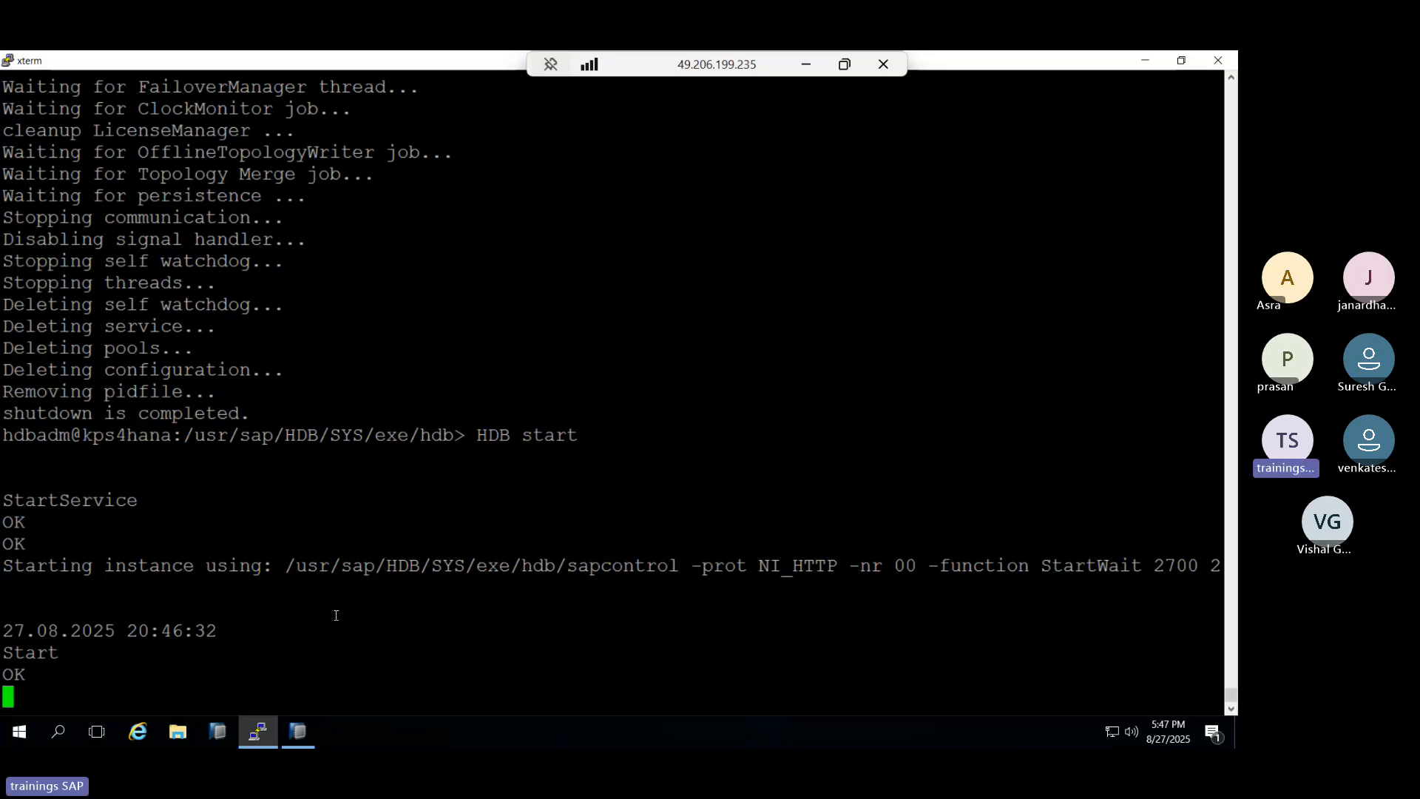
pyautogui.click(300, 732)
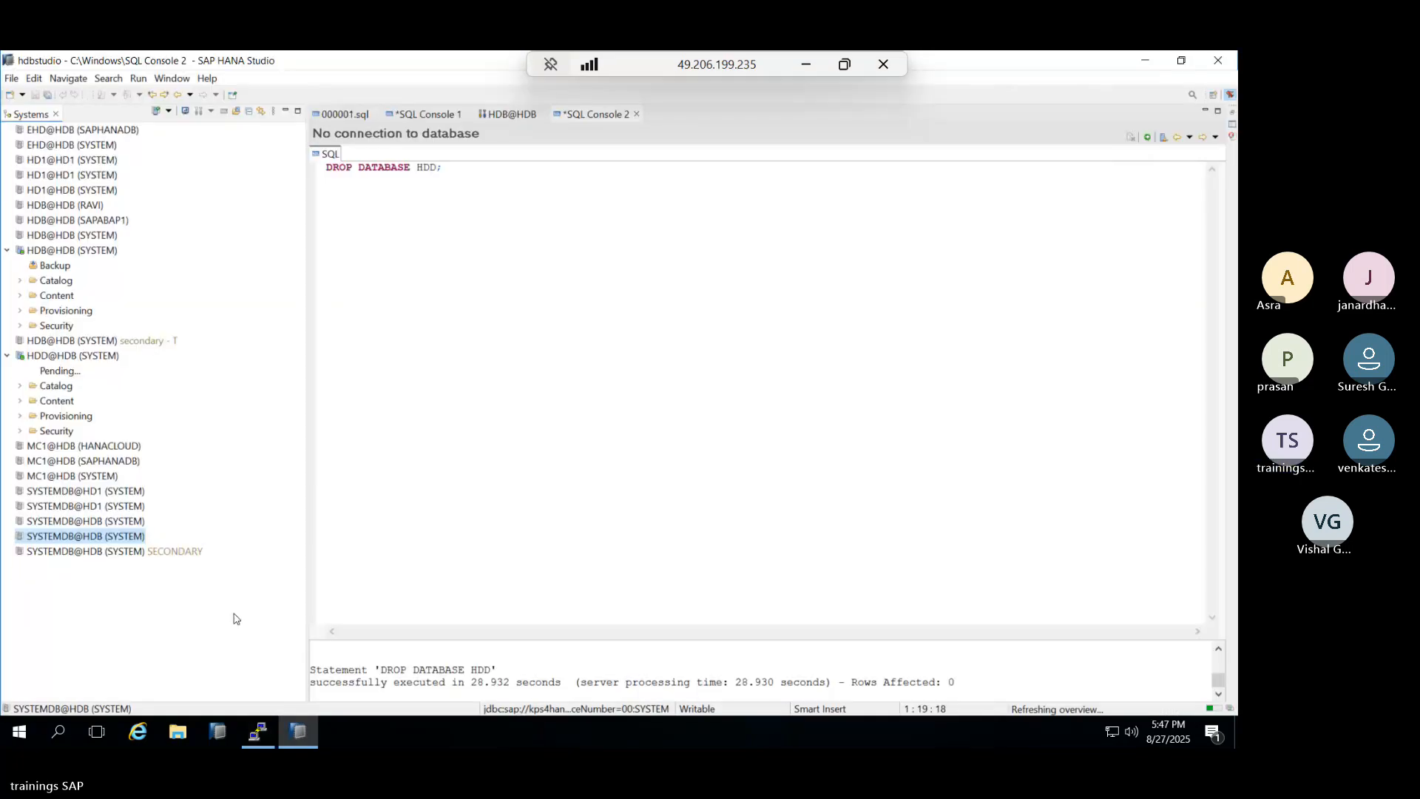
pyautogui.doubleClick(76, 540)
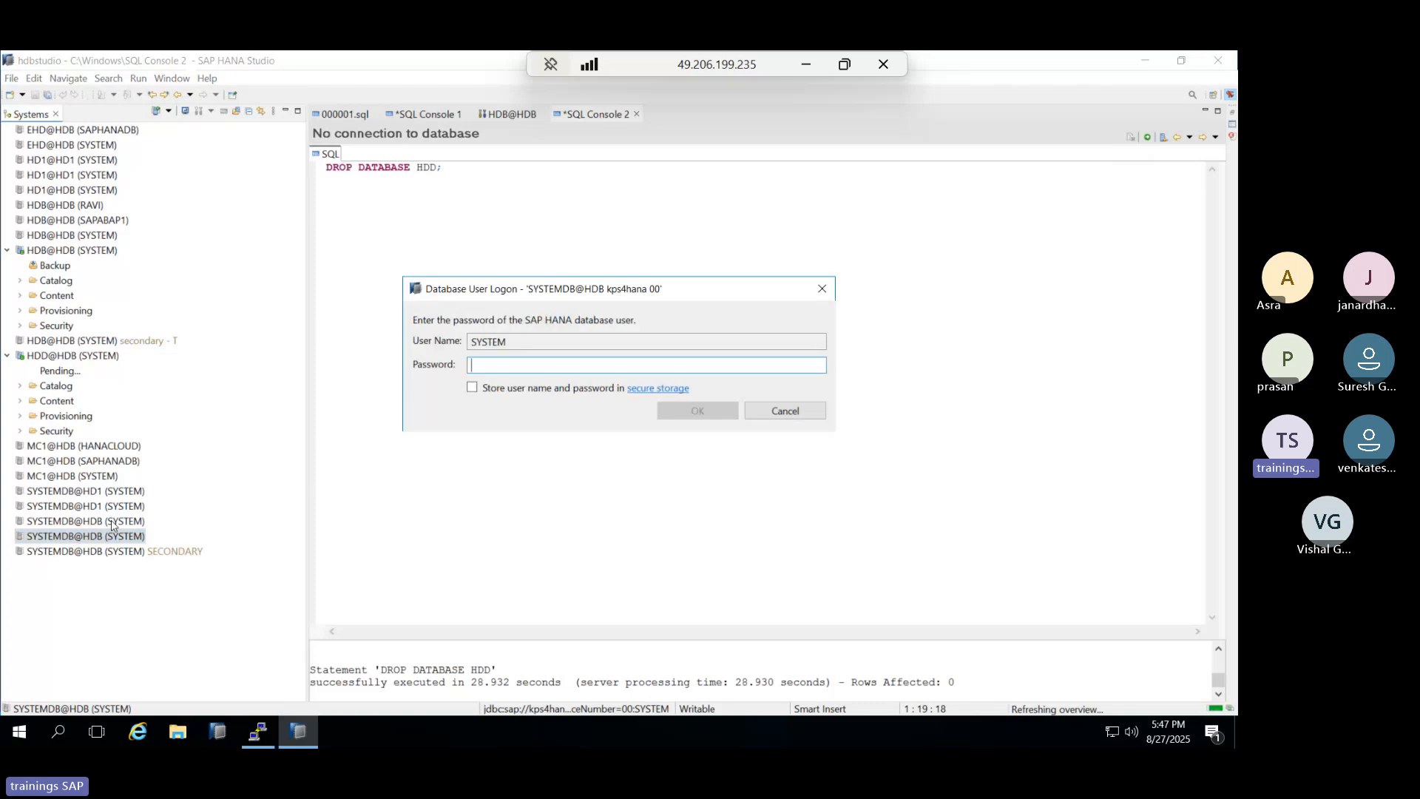
pyautogui.write('●●●●●●●●●●')
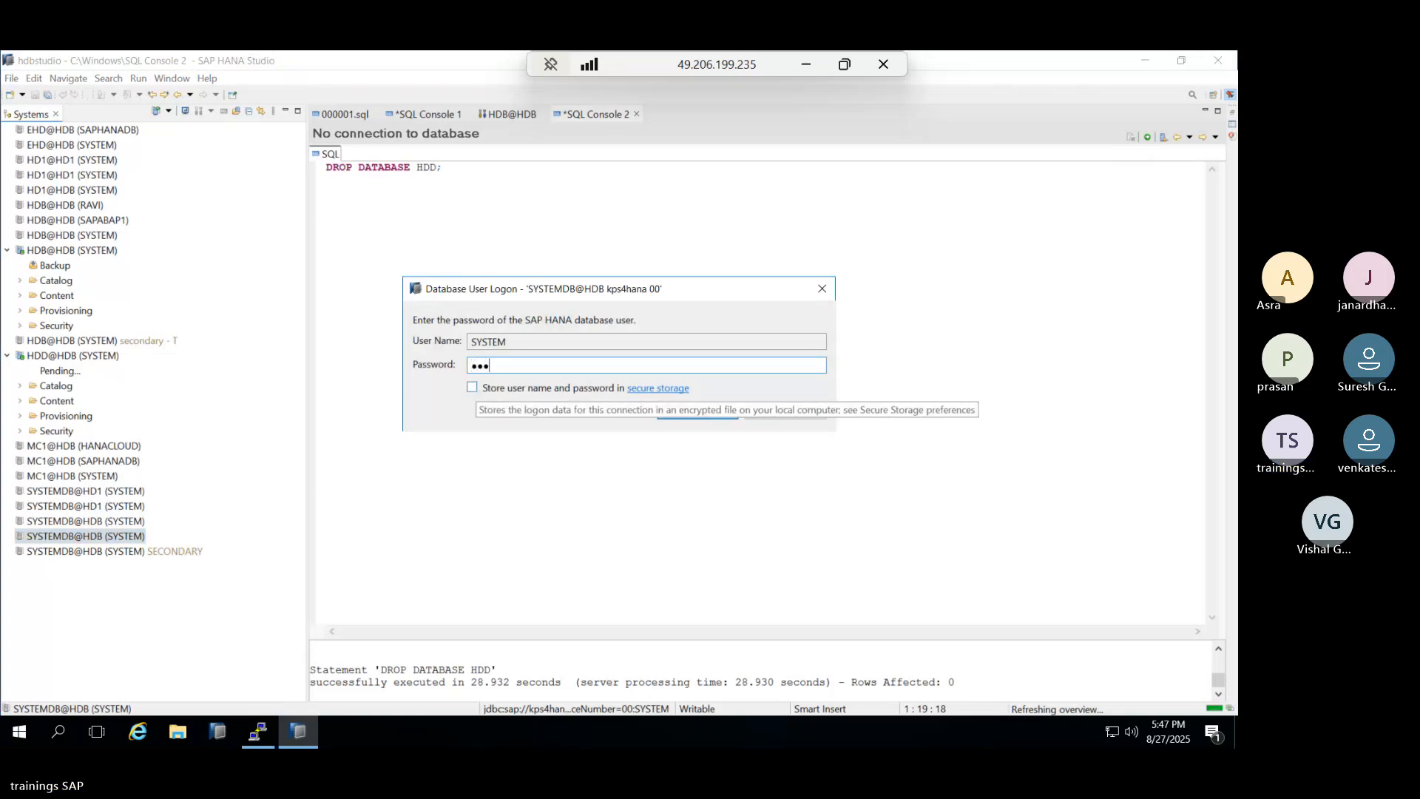
pyautogui.press('Return')
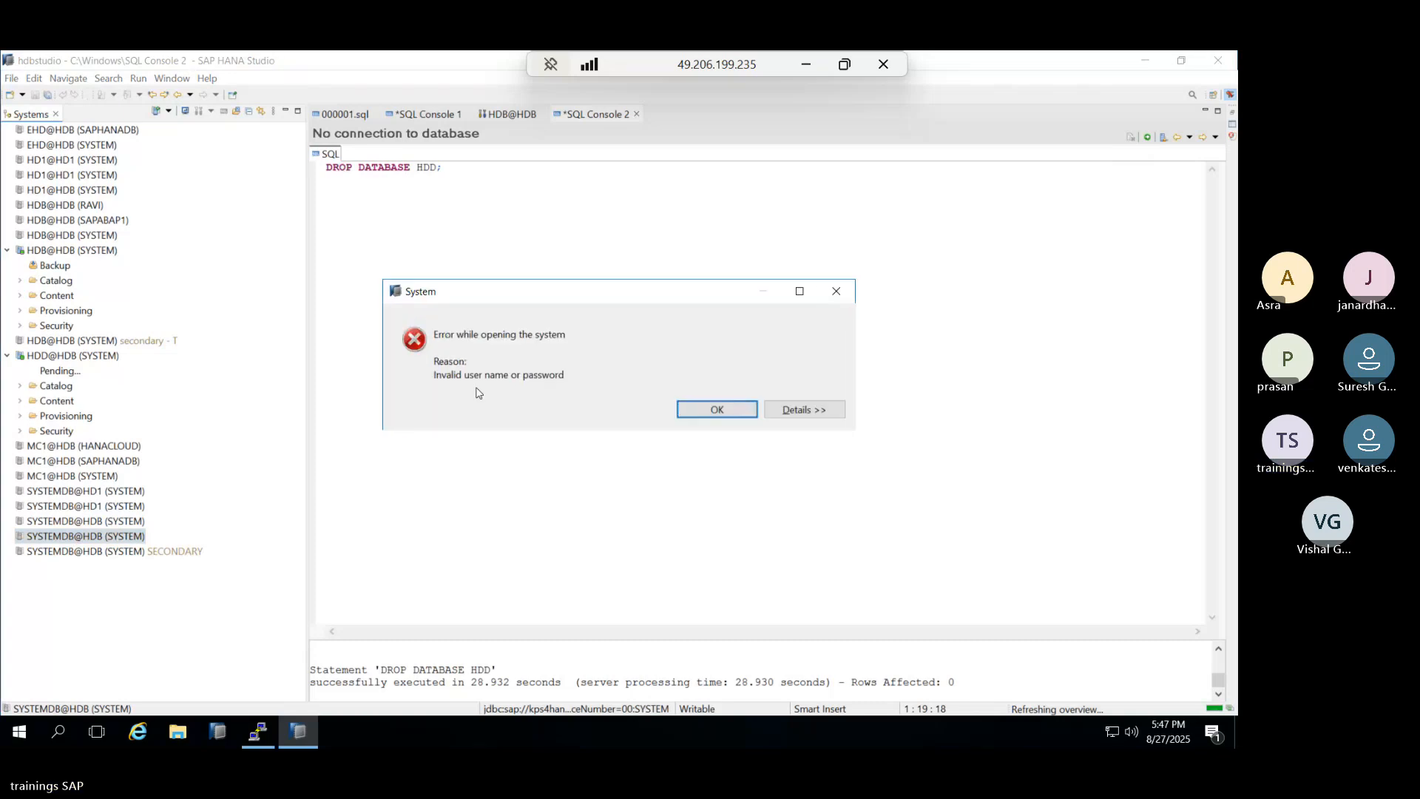
pyautogui.press('Return')
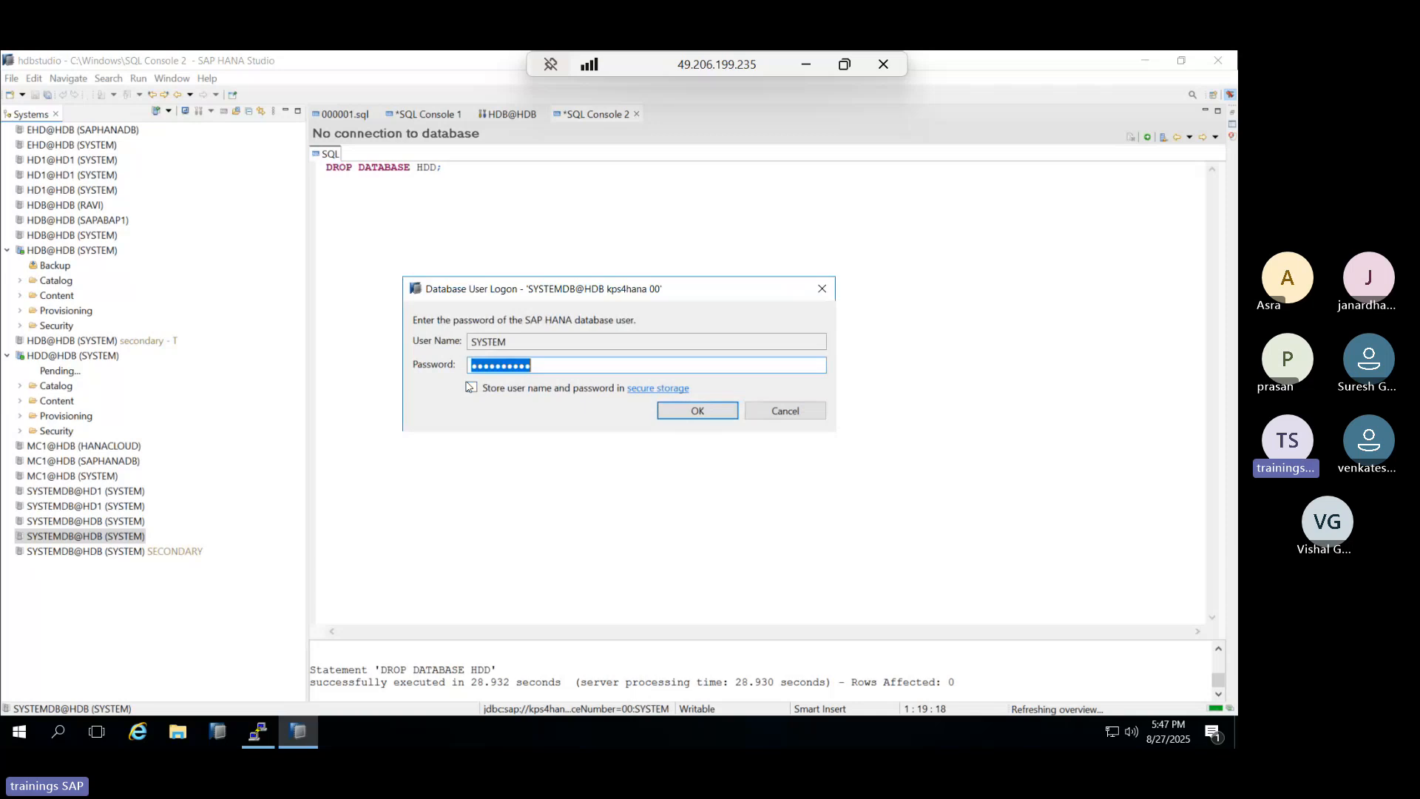
pyautogui.click(768, 408)
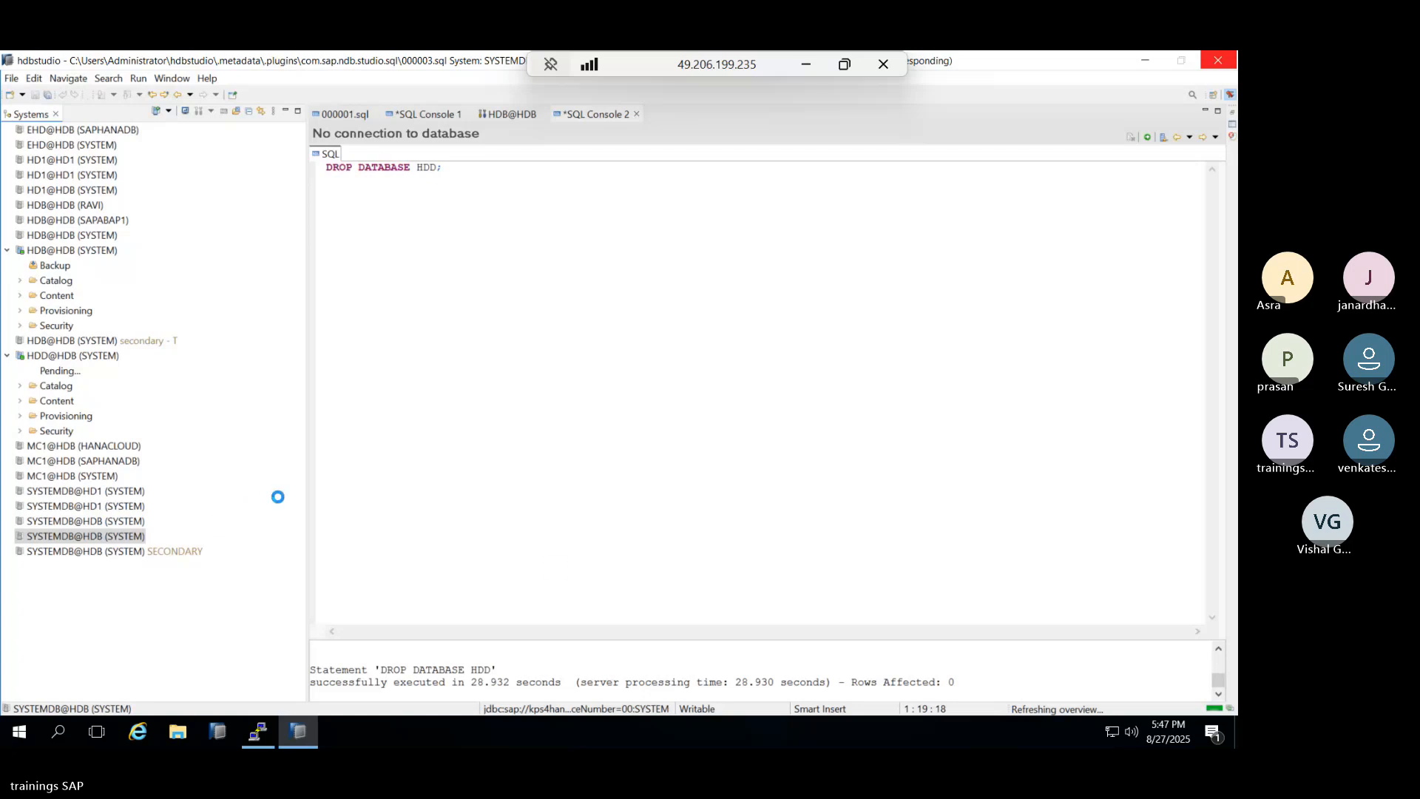
# Run HDB info in xterm to list the running HDB processes.
pyautogui.click(1145, 60)
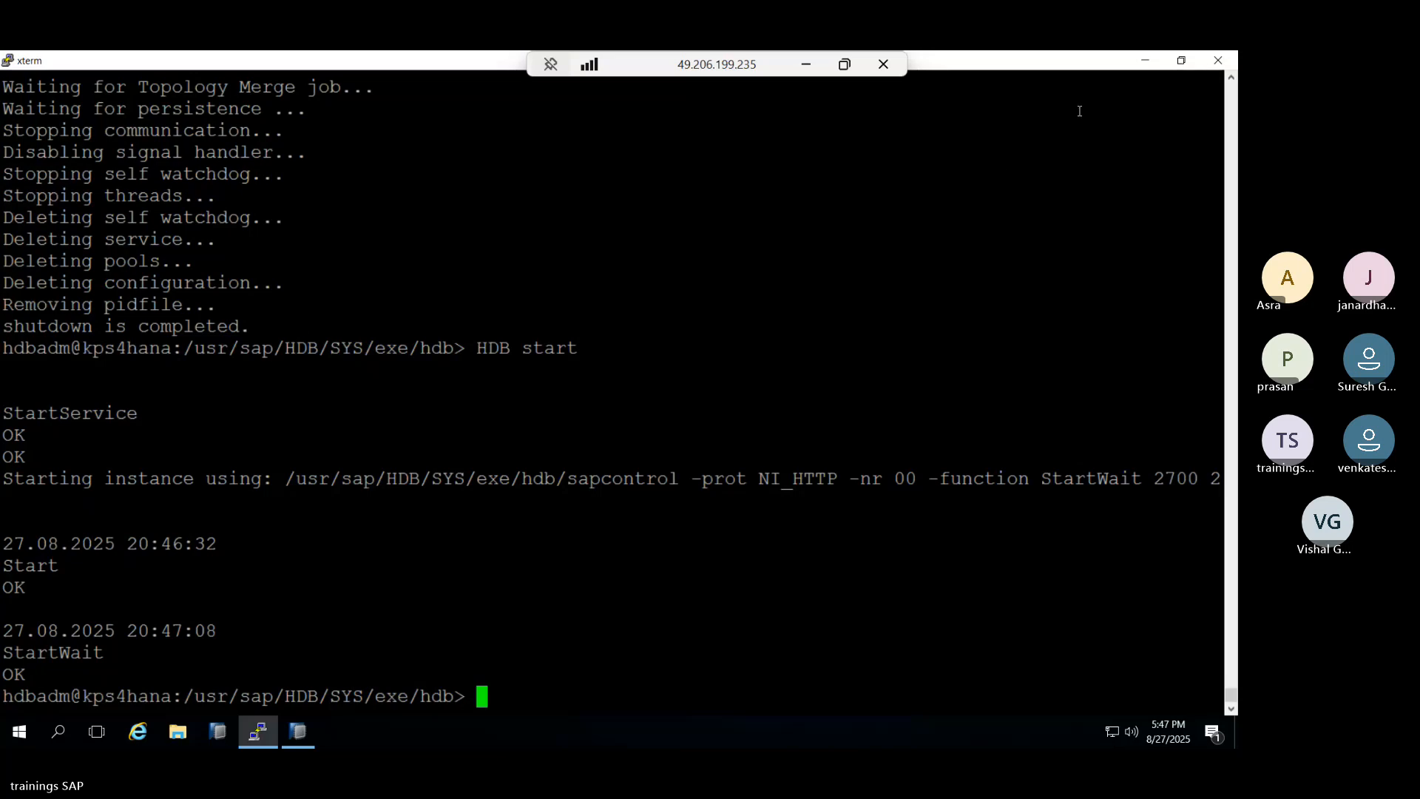
pyautogui.write('HDB info')
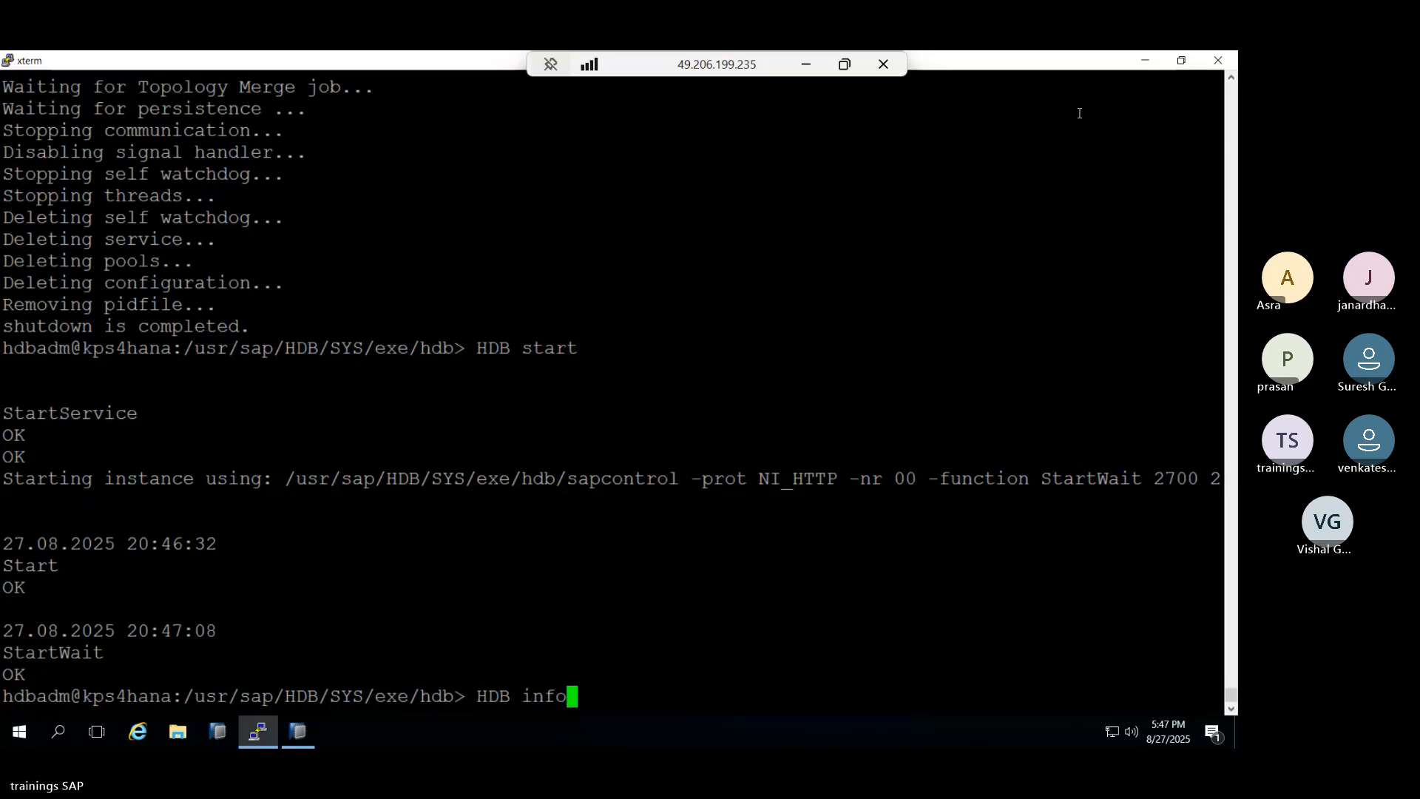
pyautogui.press('Return')
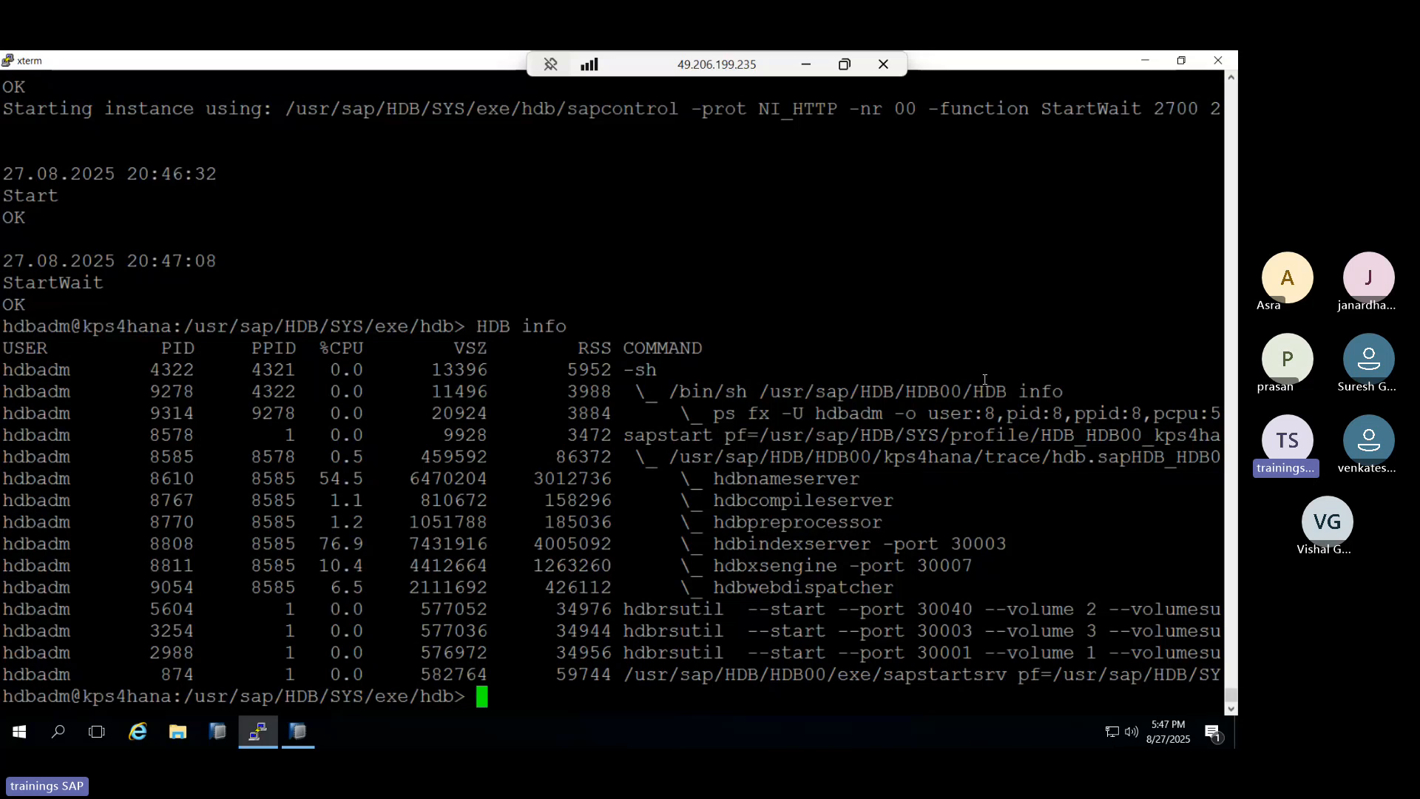
# Restore the frozen HANA Studio and force it to close.
pyautogui.click(264, 733)
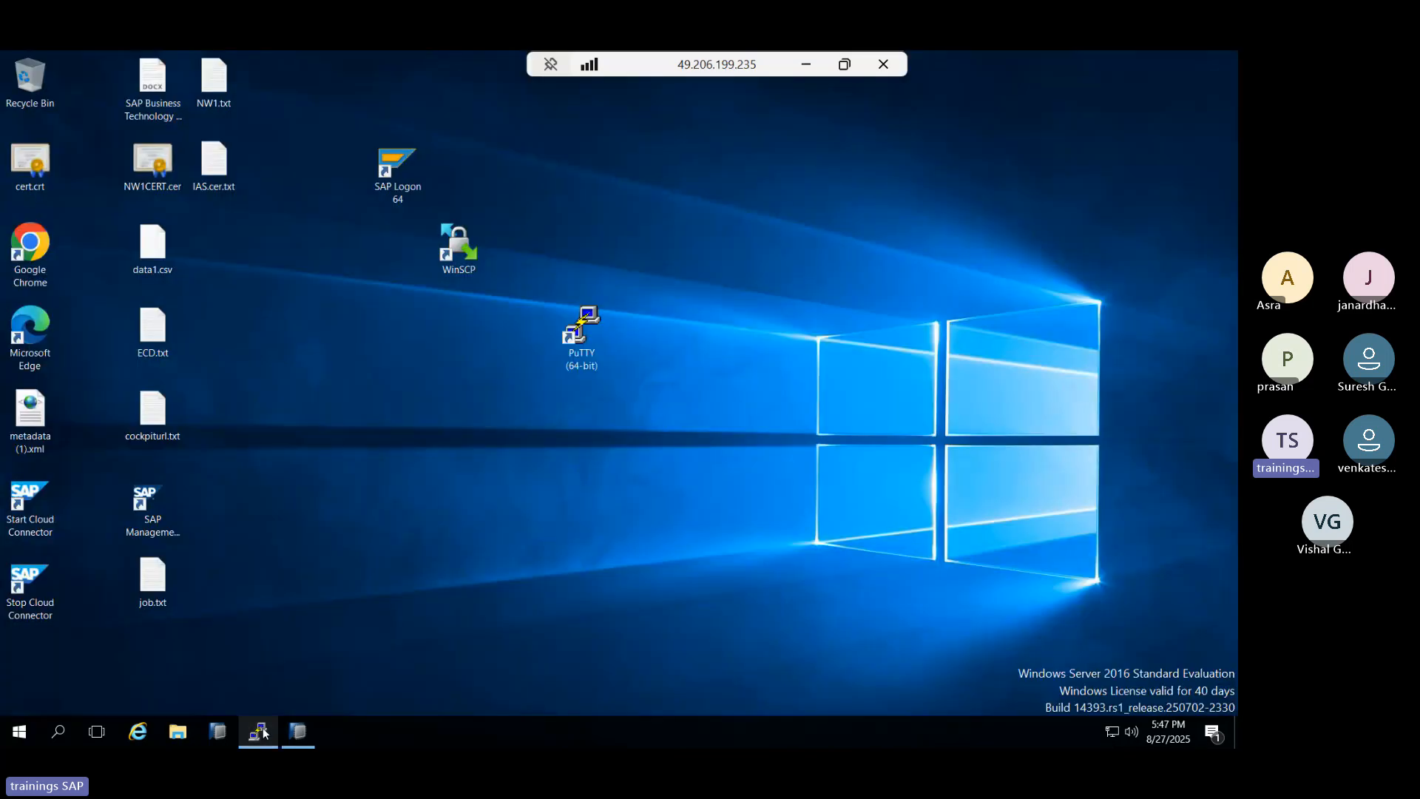
pyautogui.click(298, 731)
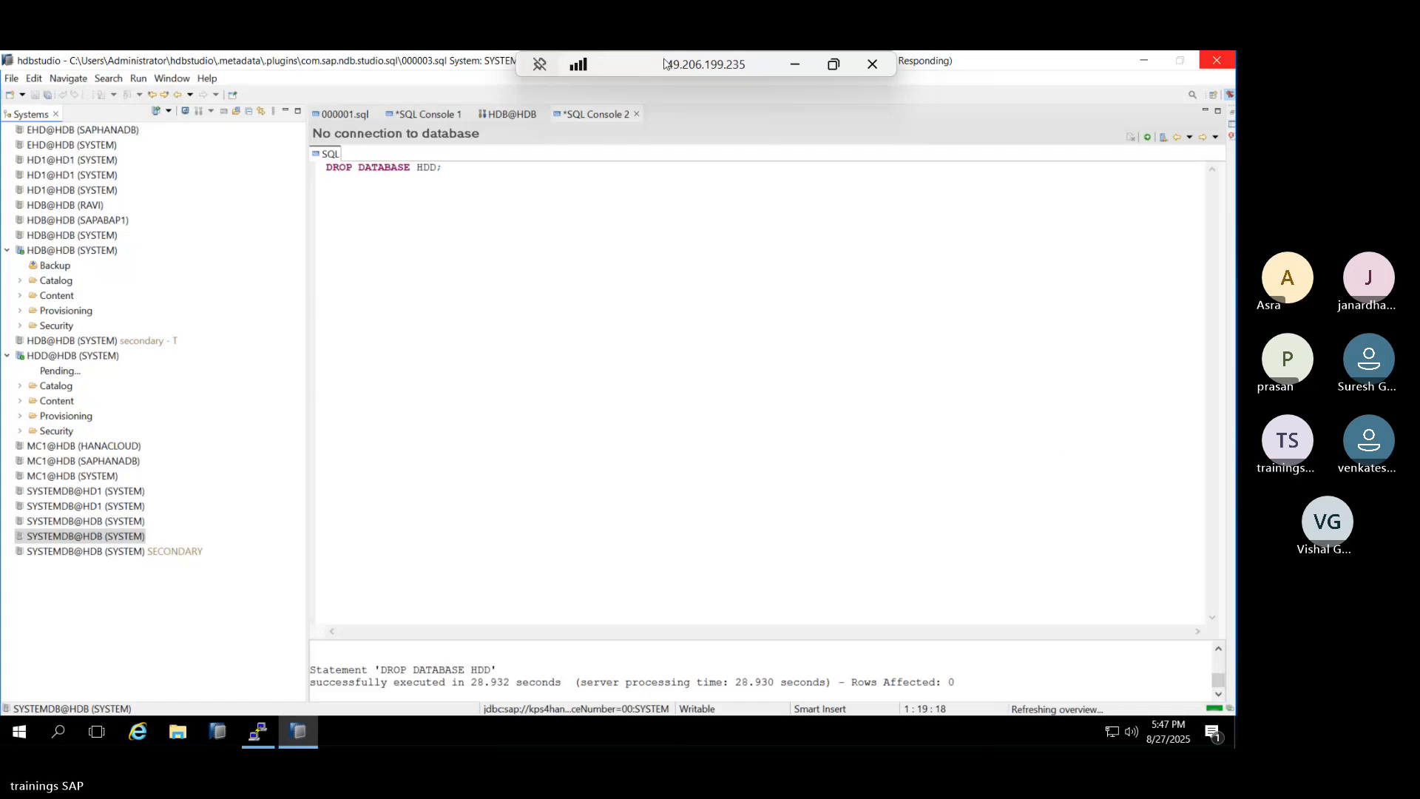
pyautogui.moveTo(664, 63); pyautogui.dragTo(486, 64)
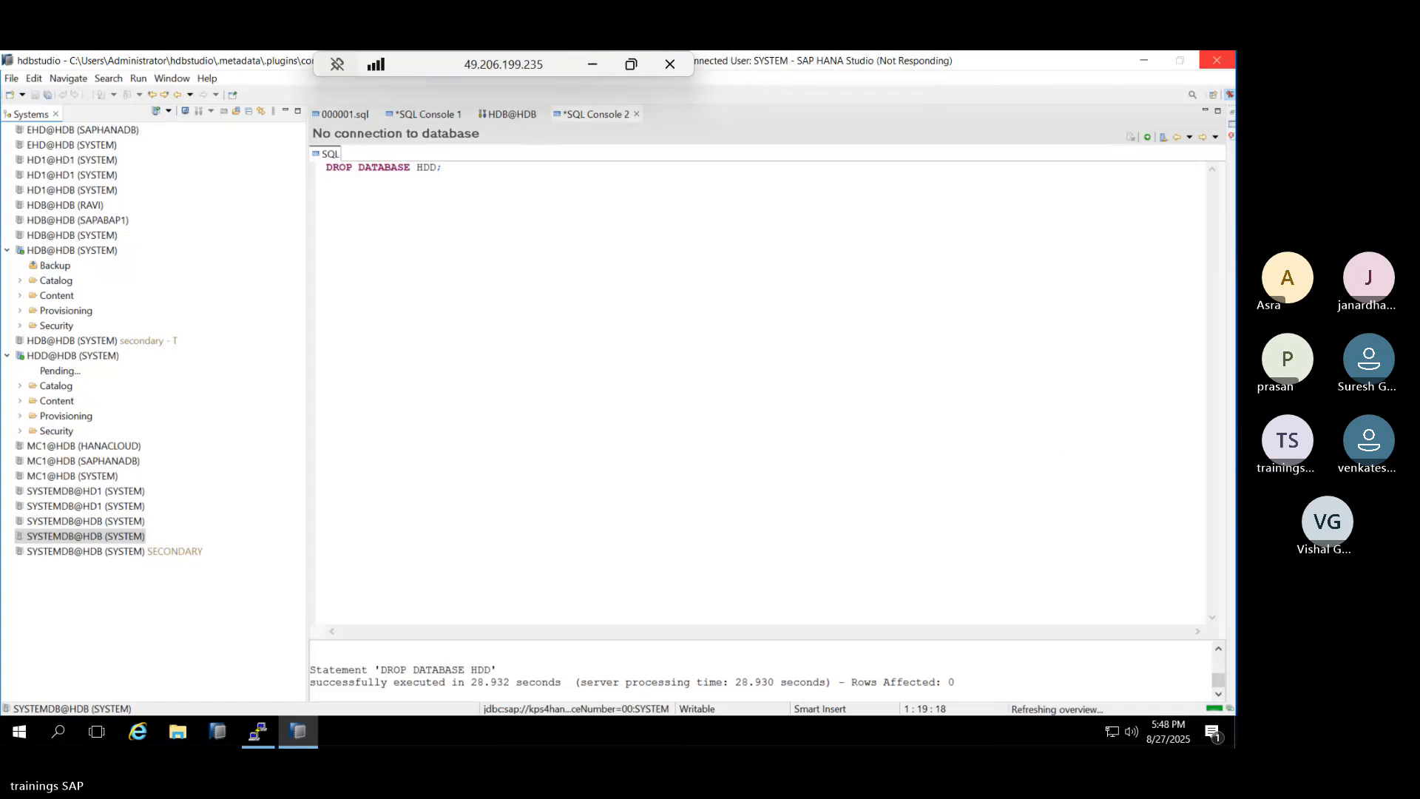
pyautogui.click(1218, 61)
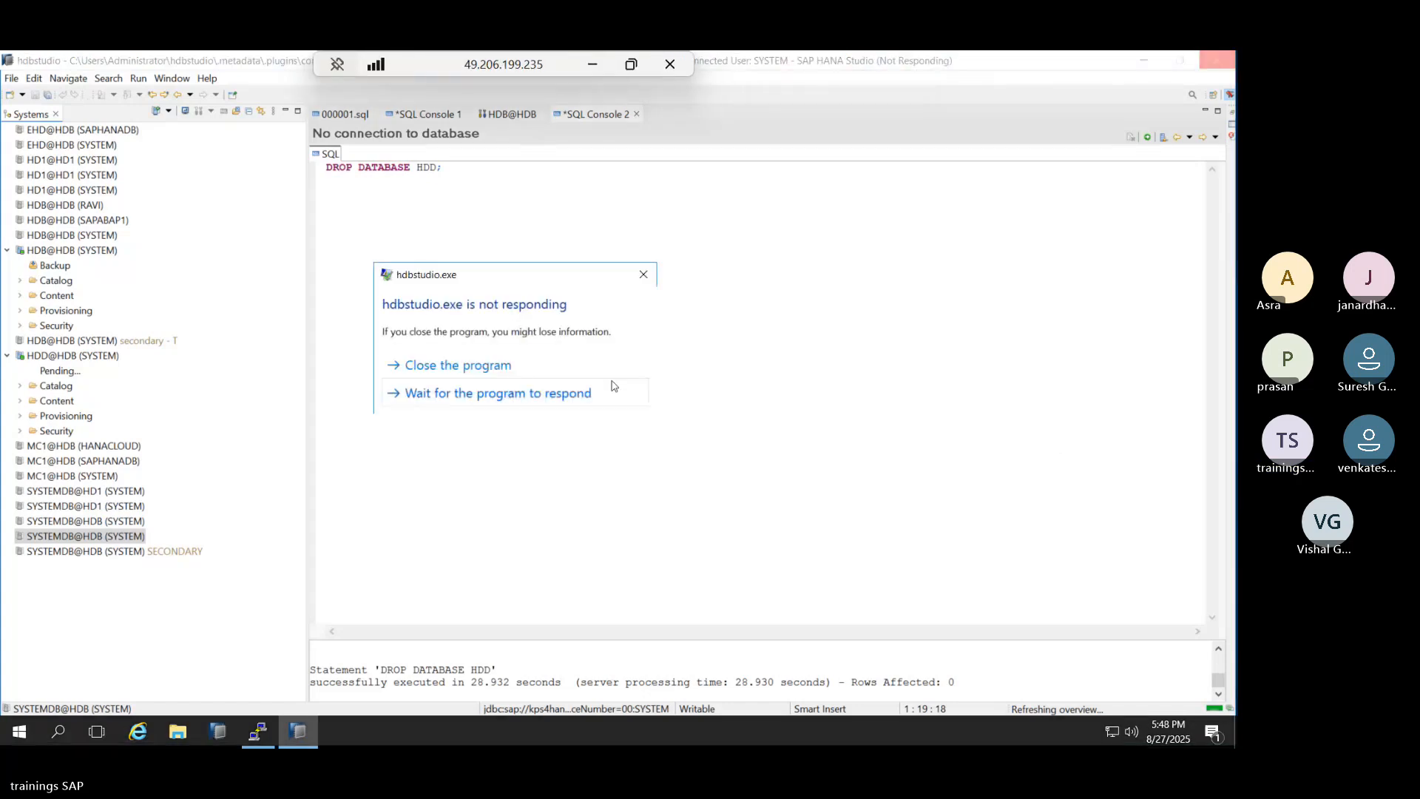
pyautogui.click(424, 367)
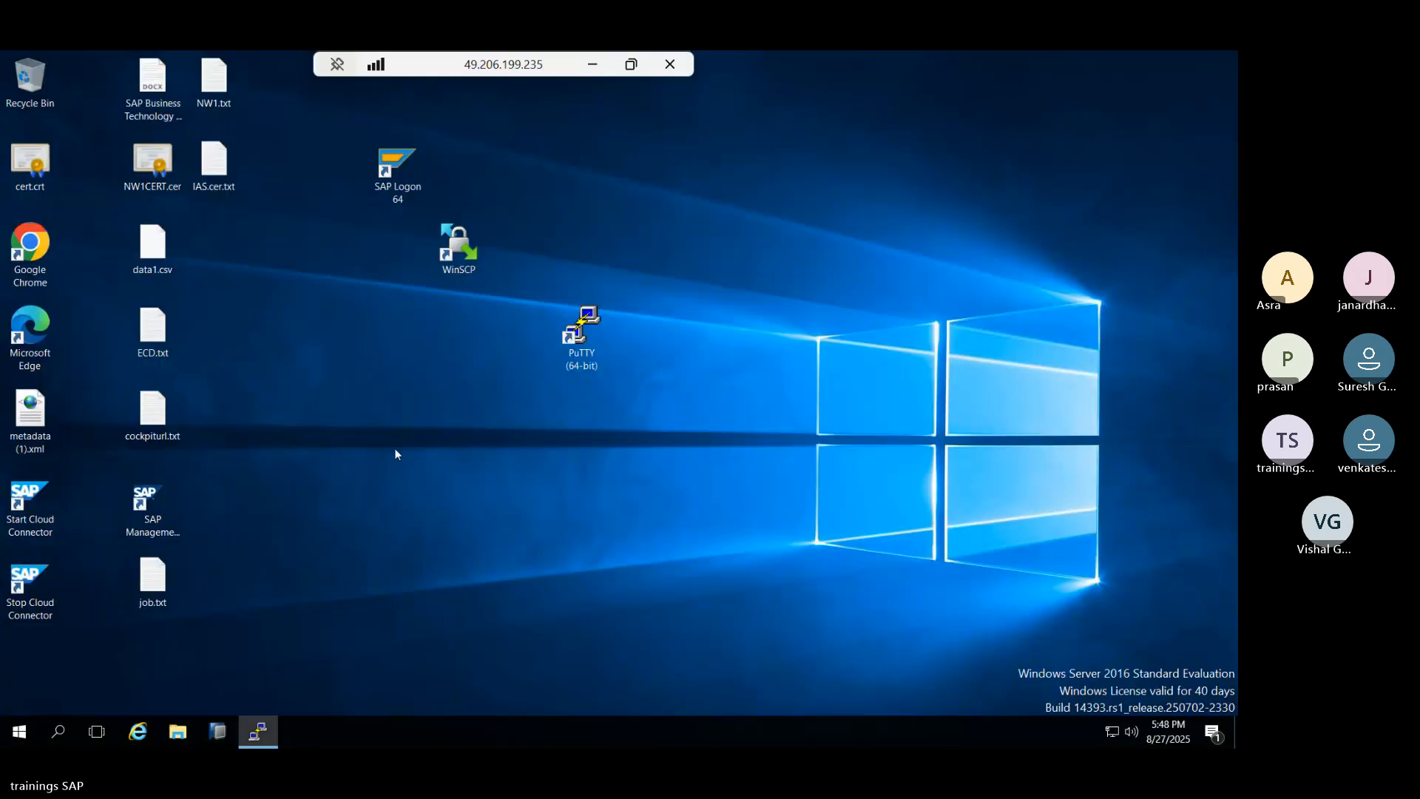
# Relaunch HANA Studio with the default workspace, attempt the SYSTEMDB@HDB logon, then cancel.
pyautogui.click(207, 738)
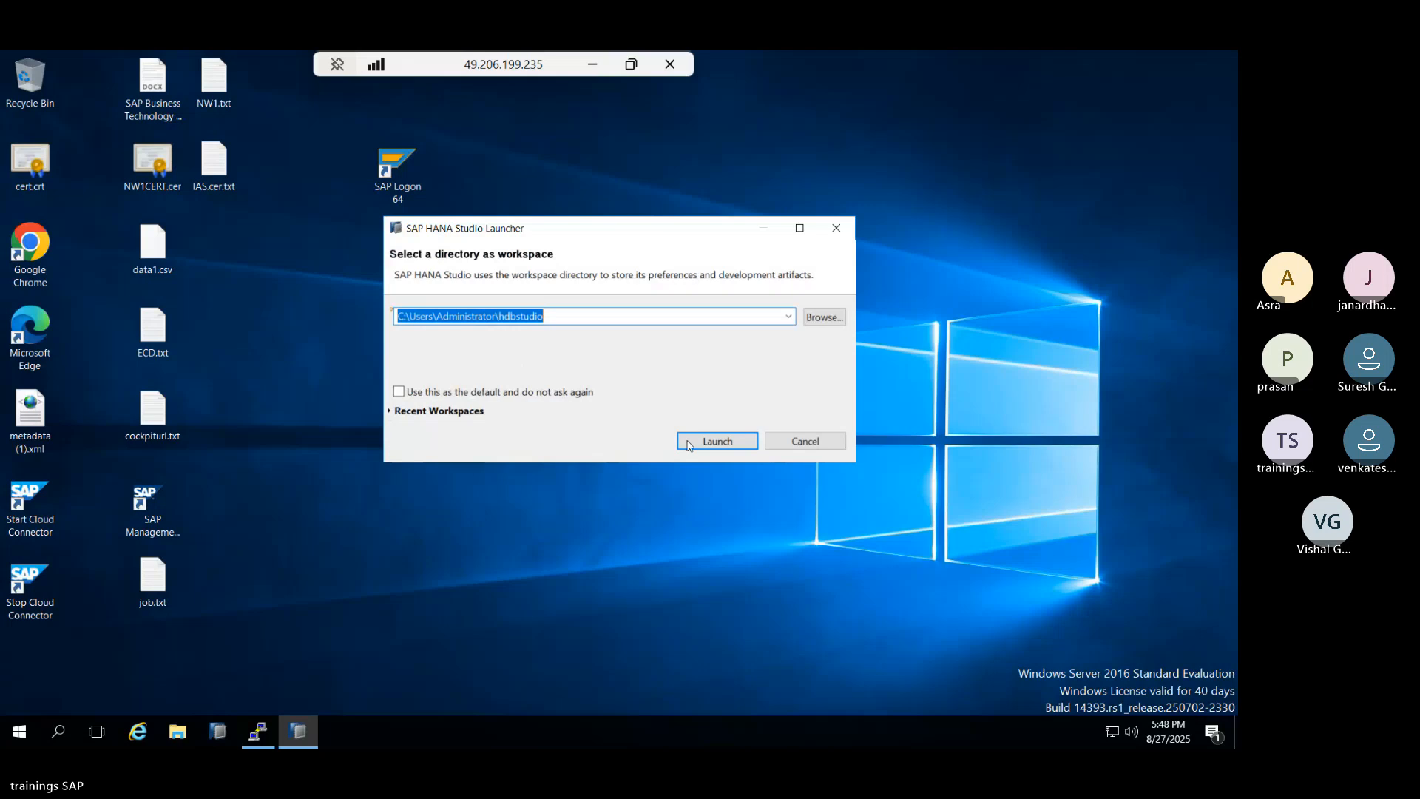
pyautogui.click(711, 444)
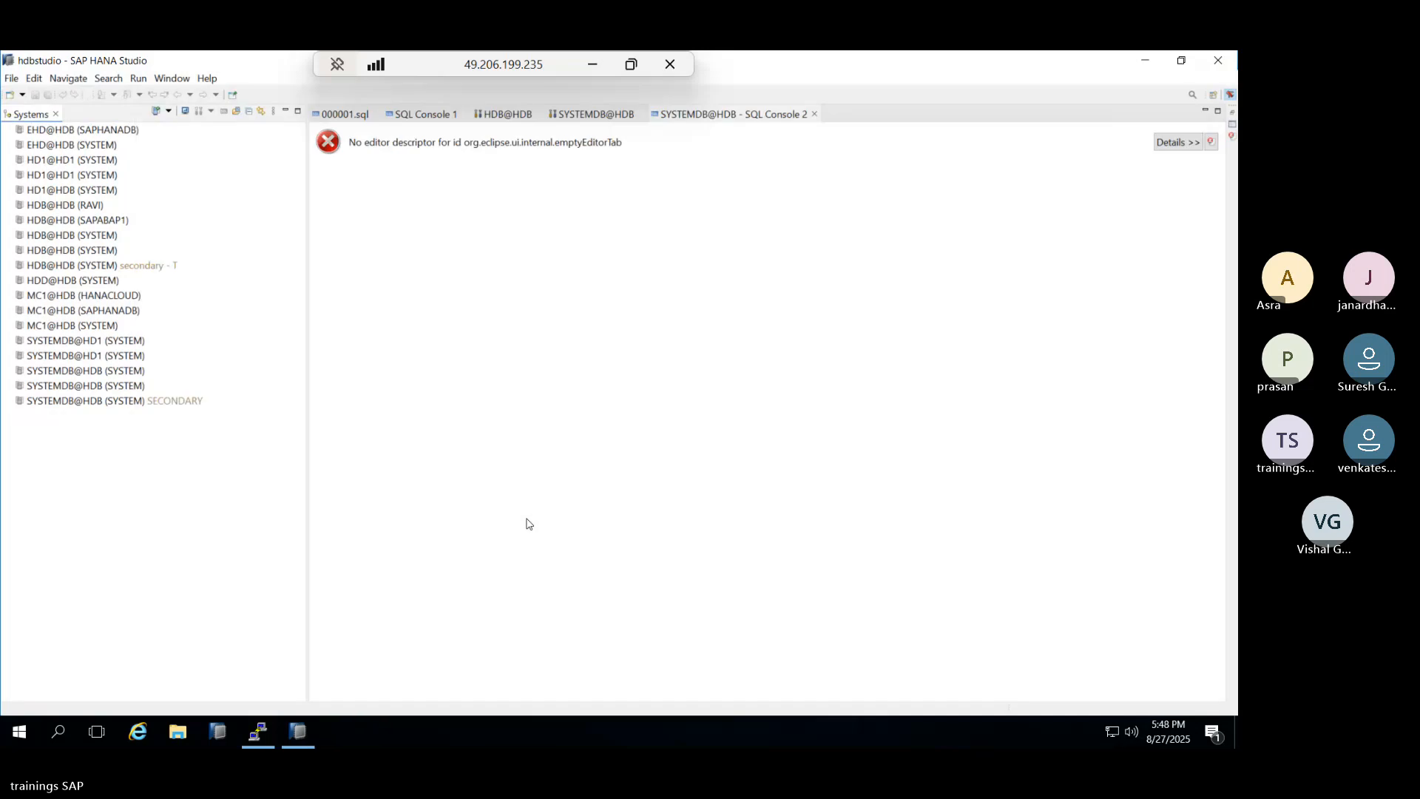
pyautogui.doubleClick(91, 383)
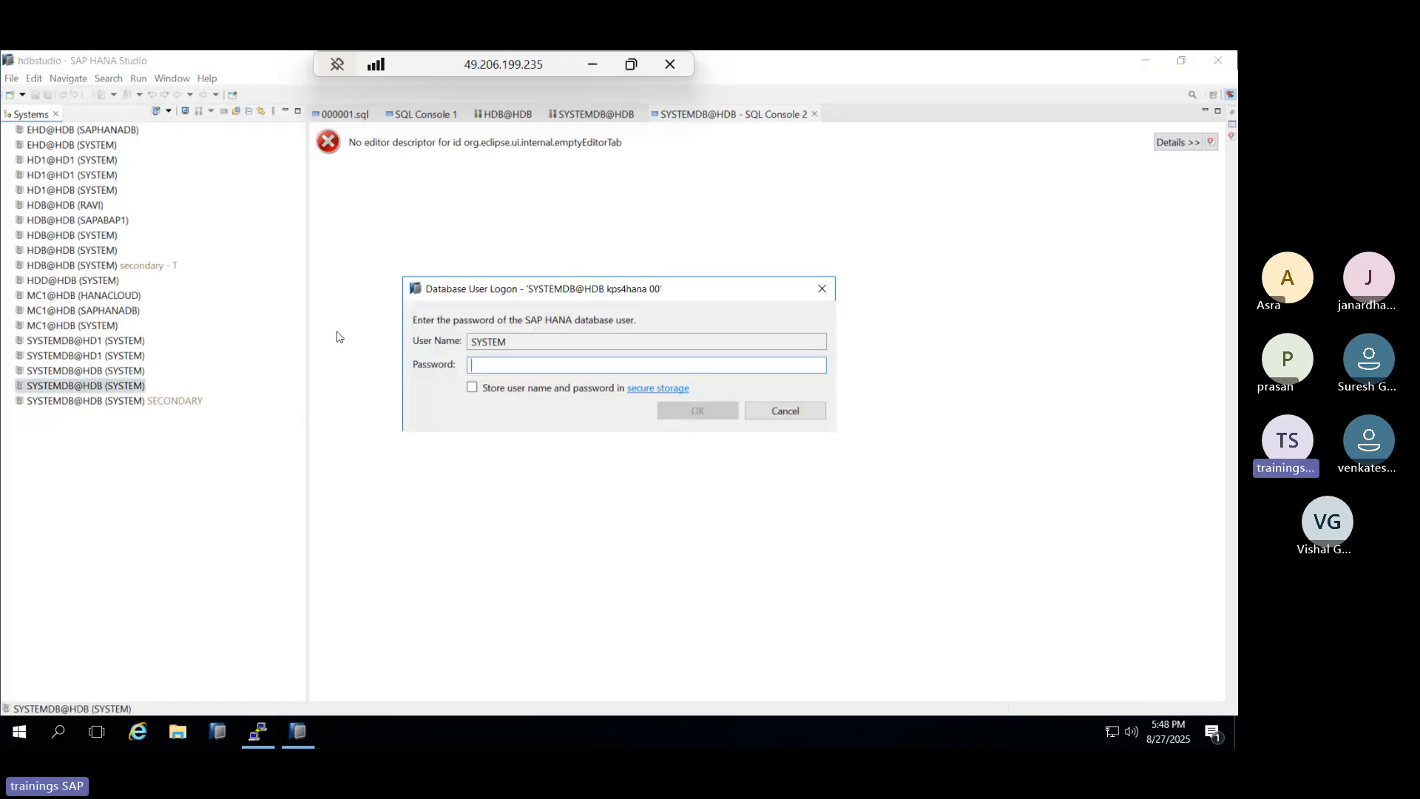
pyautogui.write('•••••')
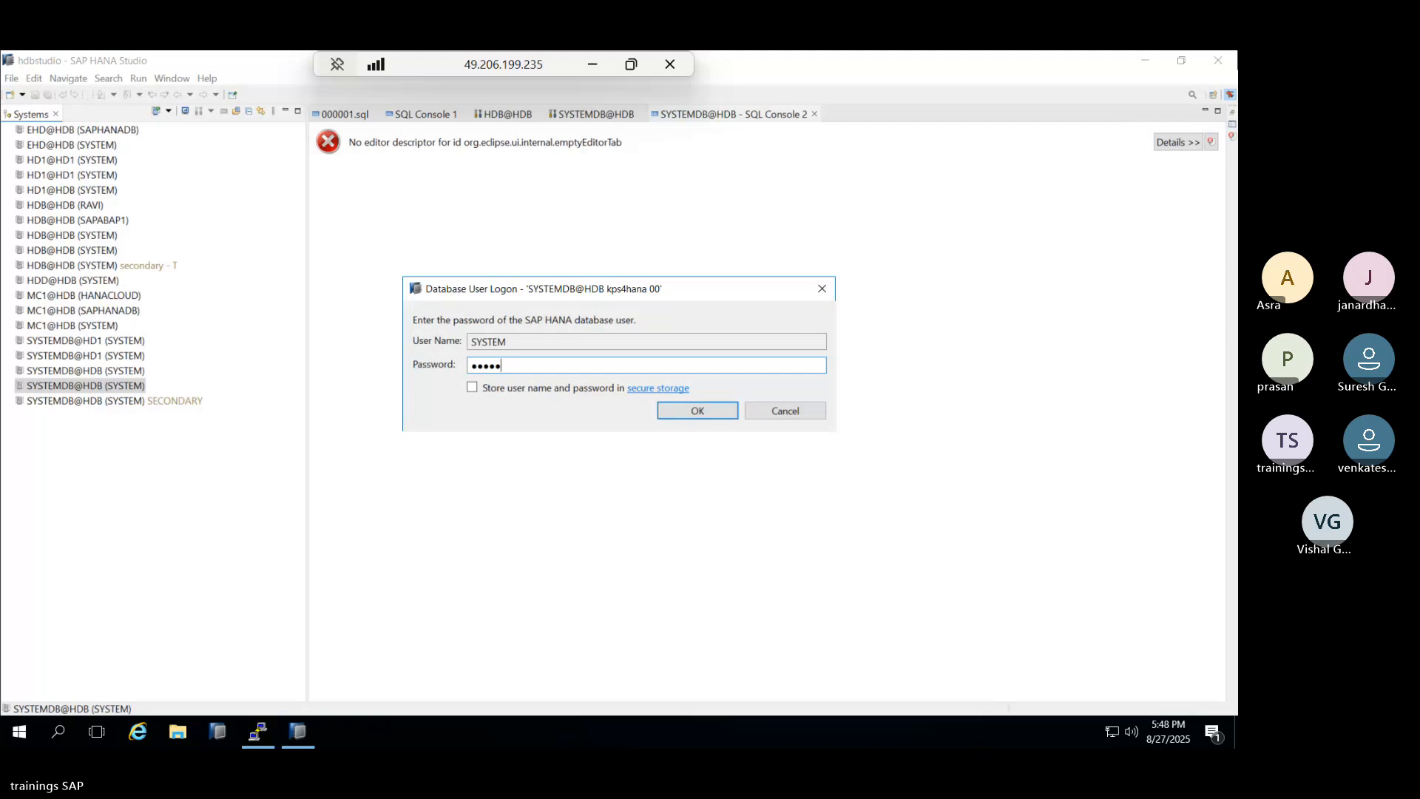
pyautogui.write('••••')
pyautogui.press('Return')
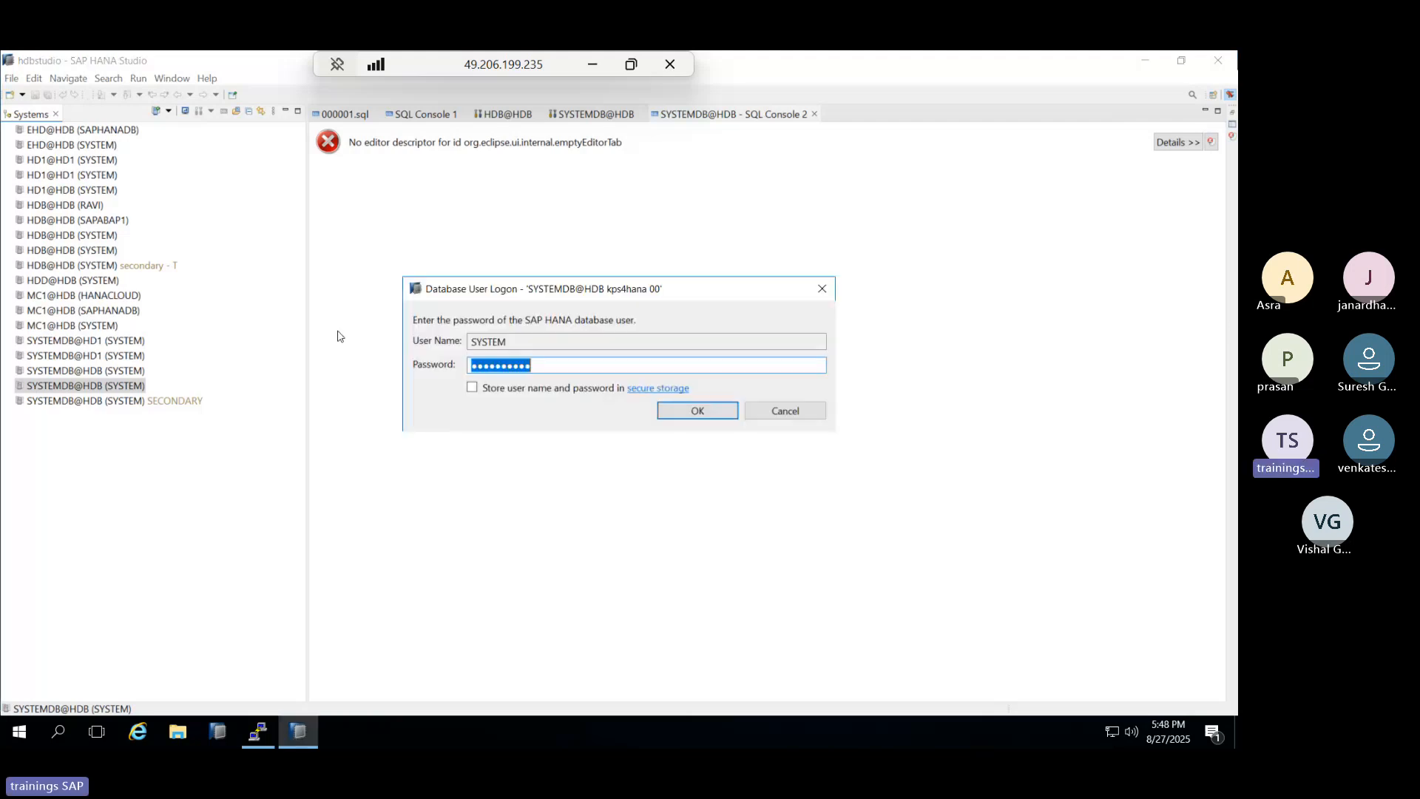
pyautogui.click(788, 412)
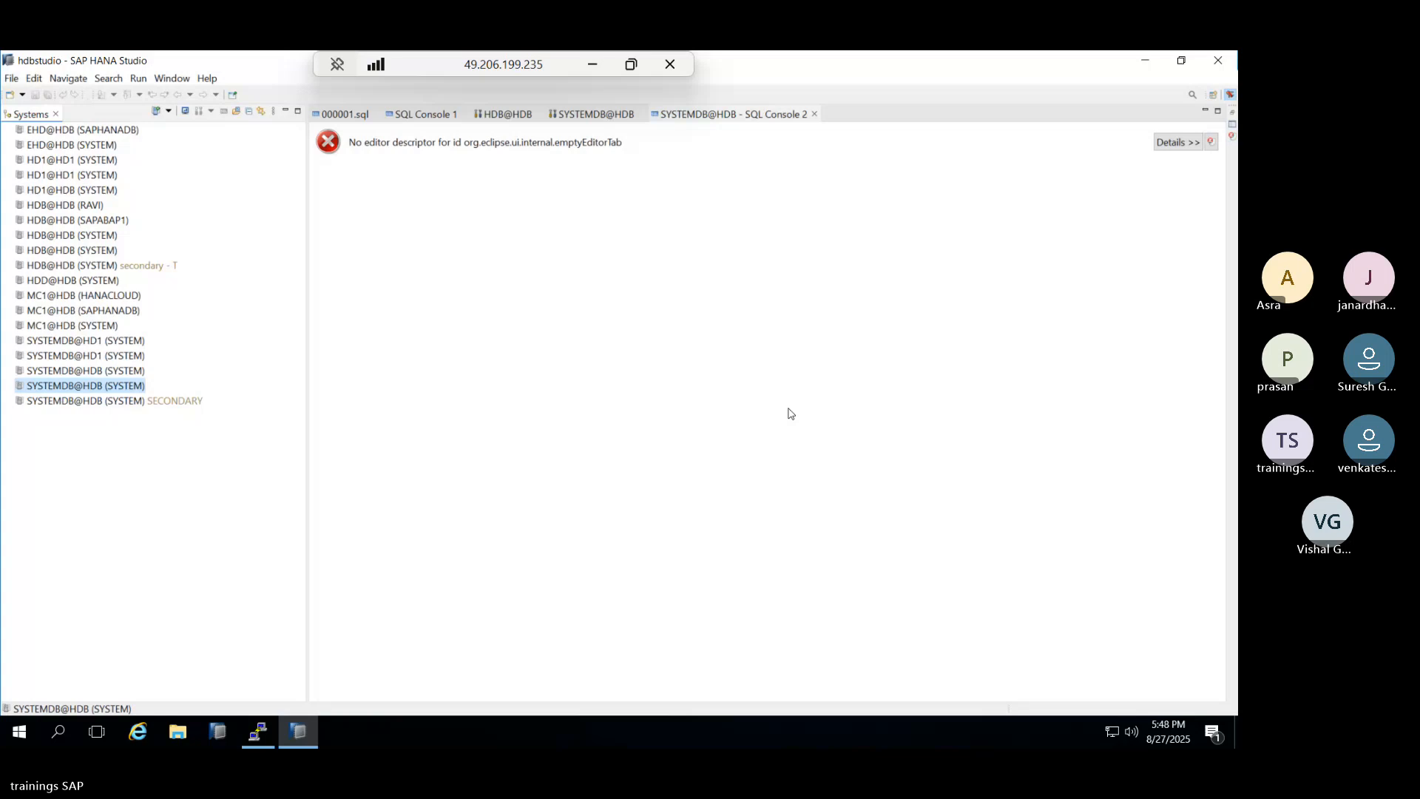
# Log on to the HDB@HDB tenant with its password.
pyautogui.doubleClick(62, 252)
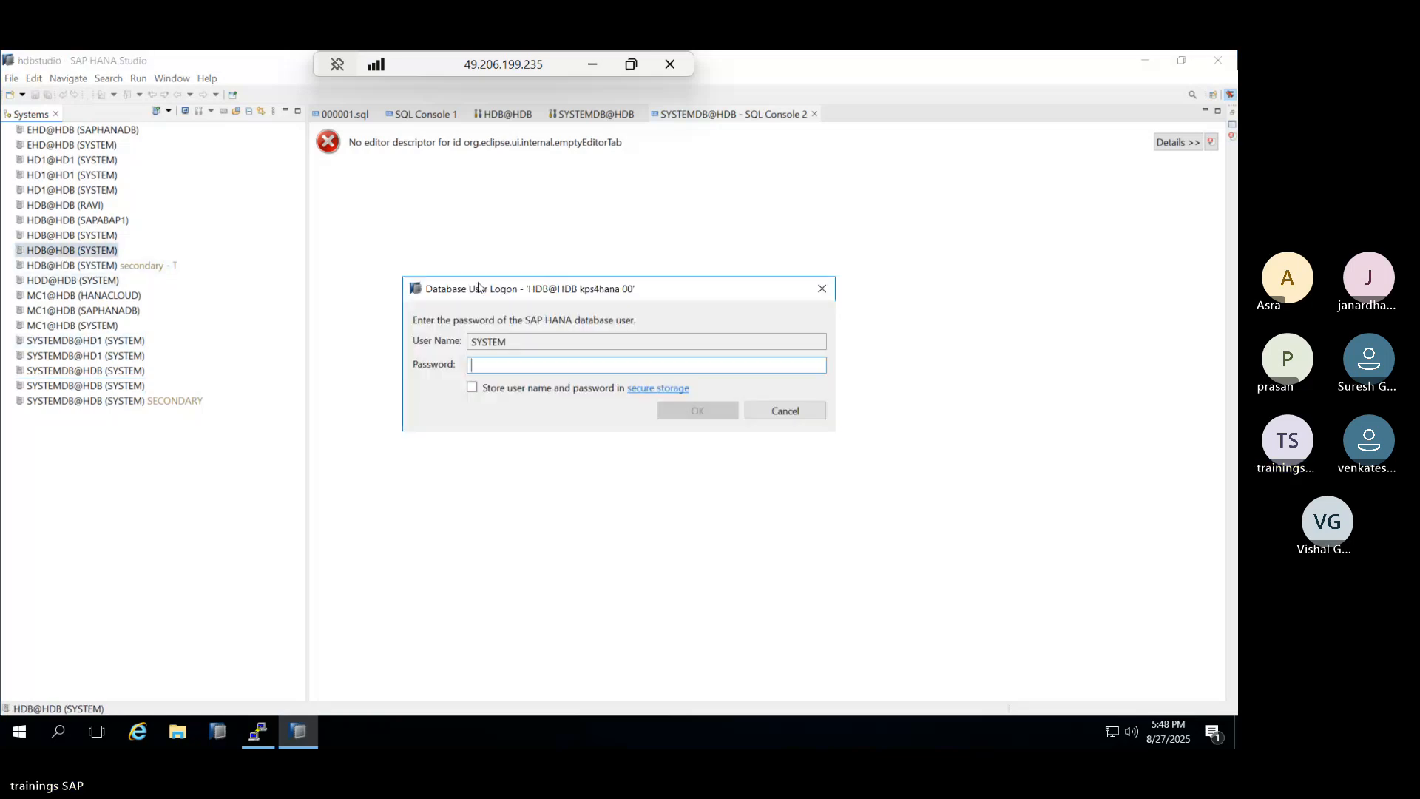
pyautogui.write('******')
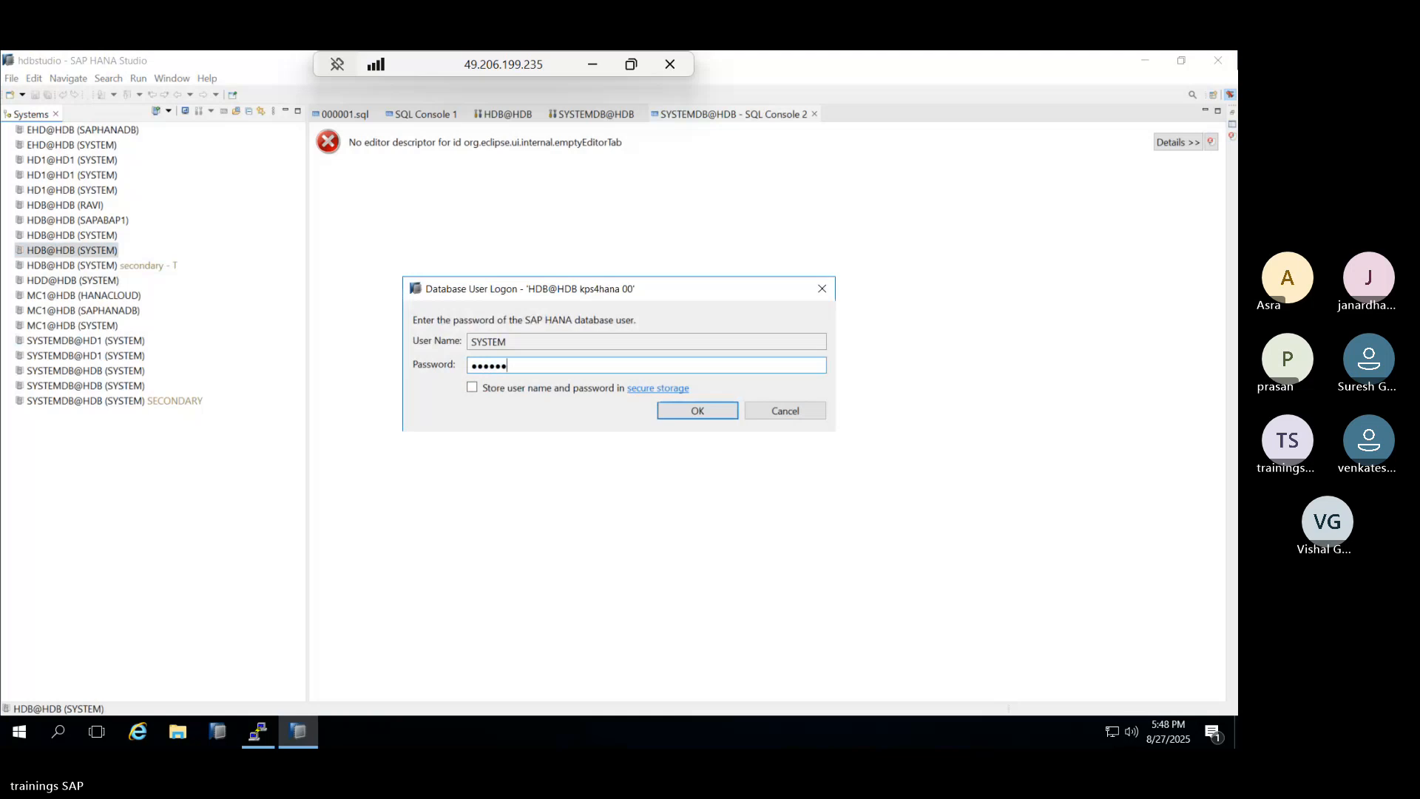
pyautogui.write('**')
pyautogui.press('Return')
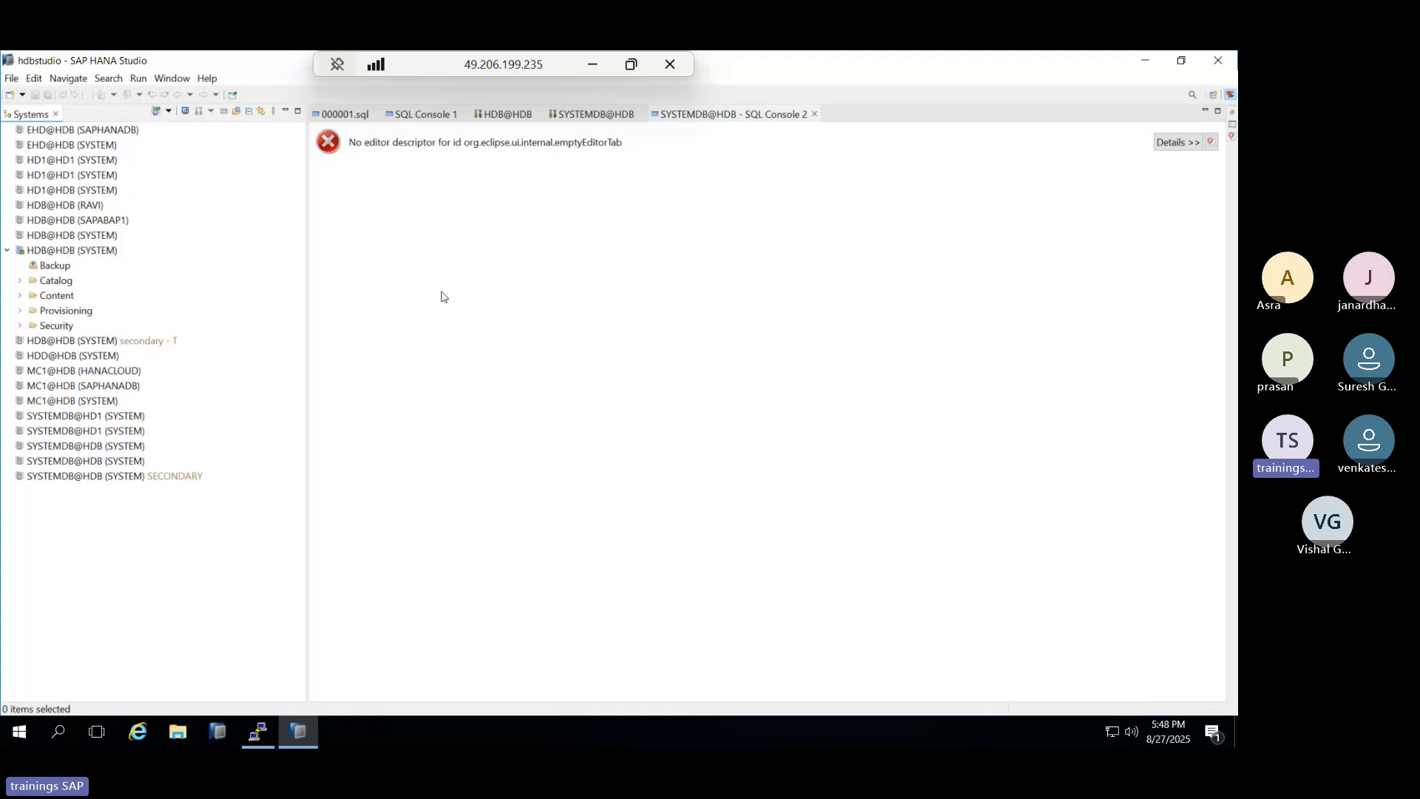
# Enter the SYSTEMDB@HDB password twice, then cancel the repeated logon prompt.
pyautogui.doubleClick(84, 461)
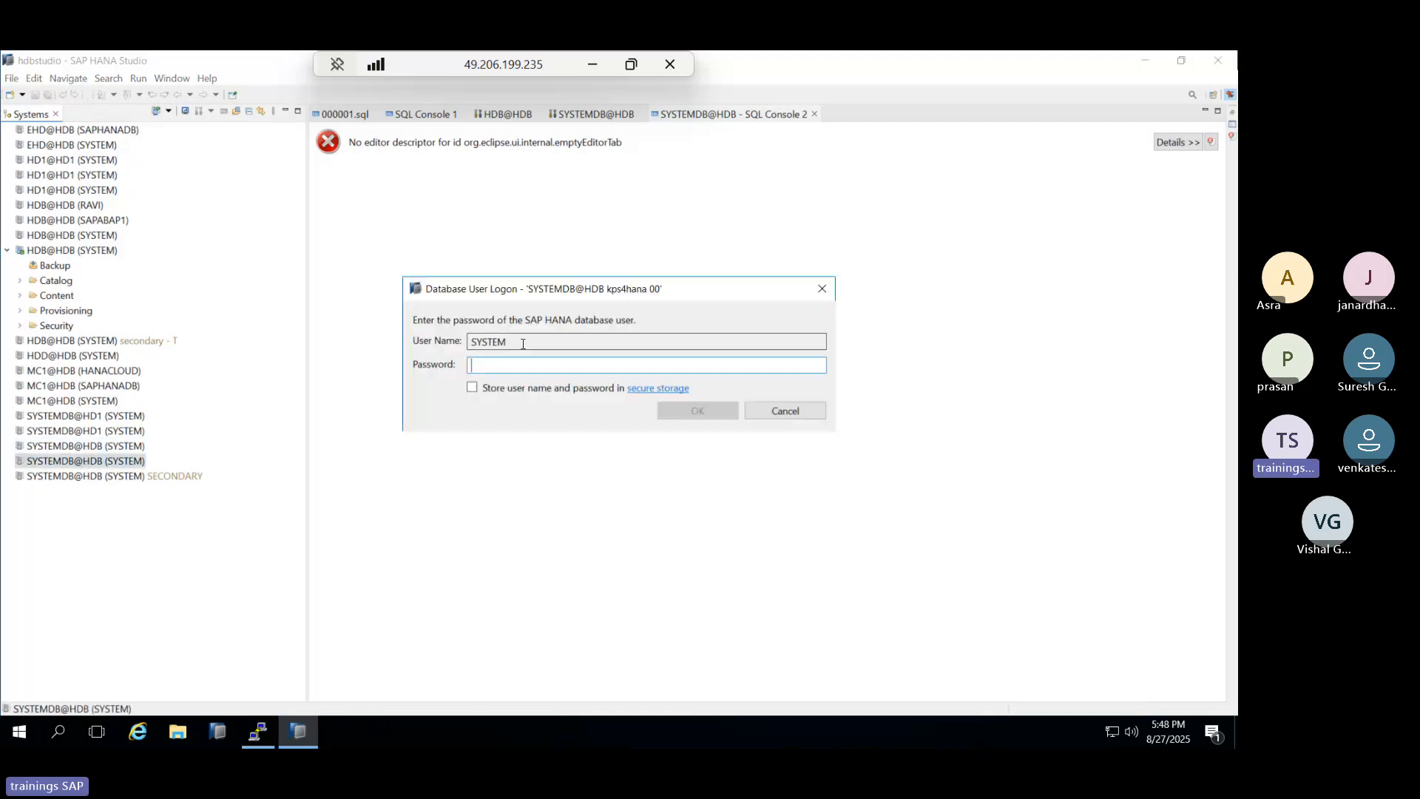
pyautogui.write('***')
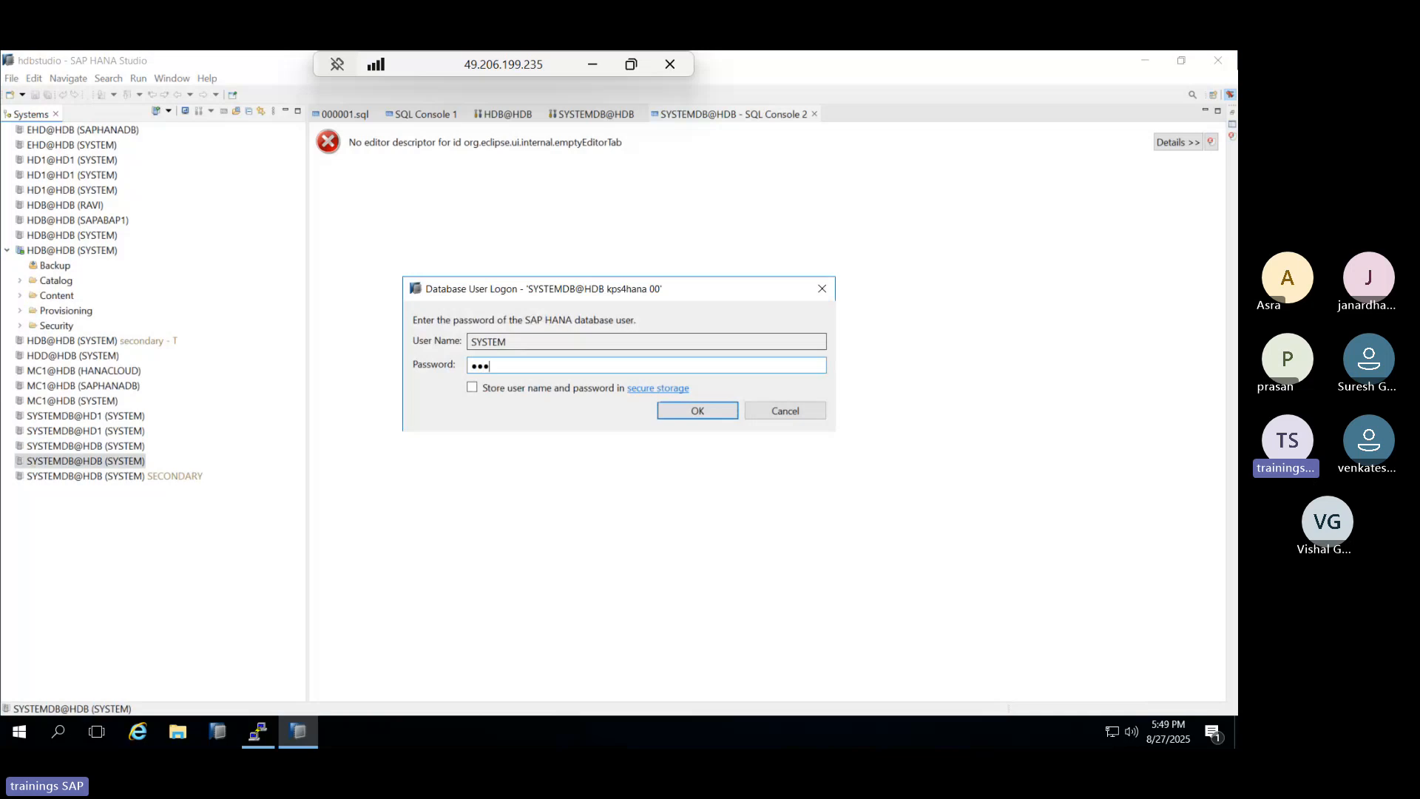
pyautogui.write('***')
pyautogui.press('Return')
pyautogui.write('********')
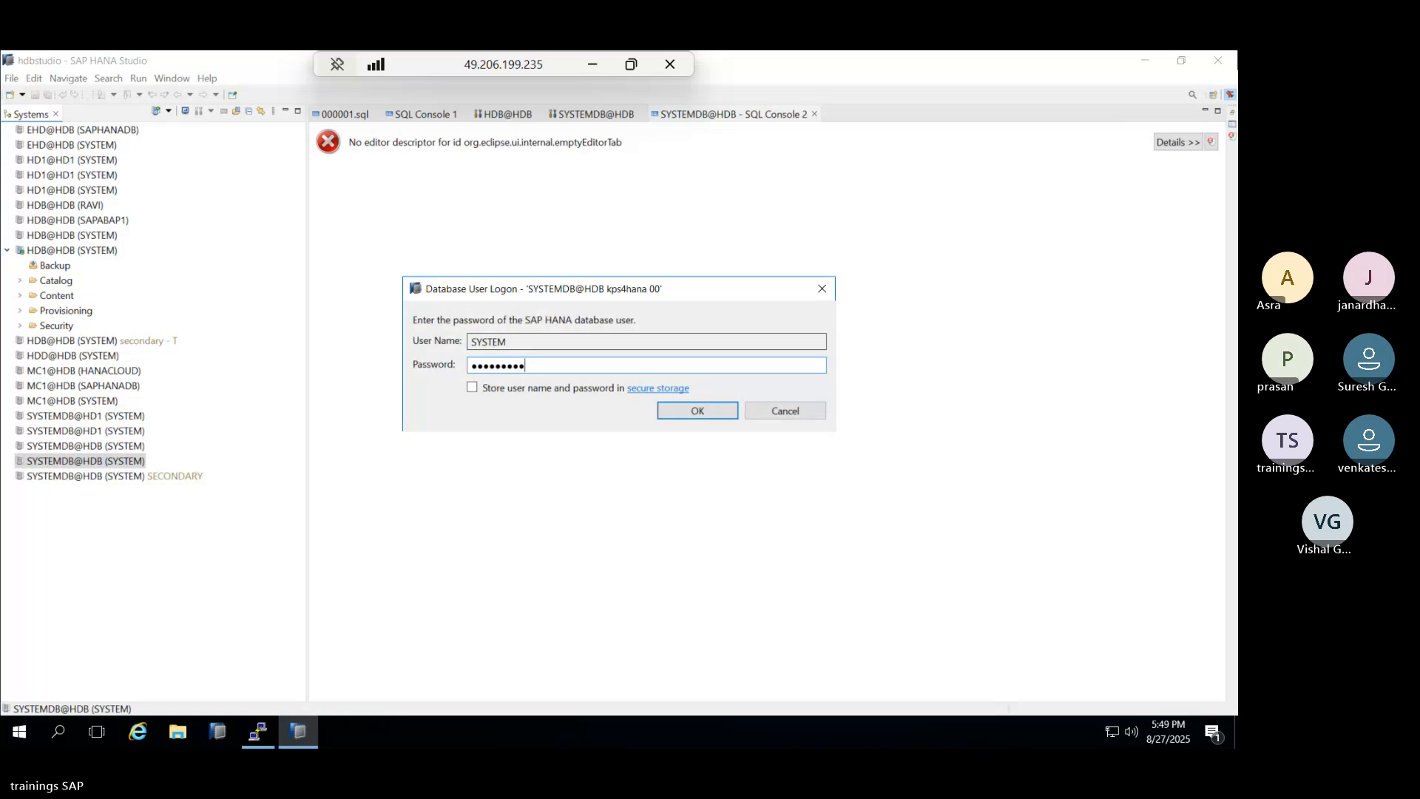
pyautogui.press('Return')
pyautogui.click(780, 413)
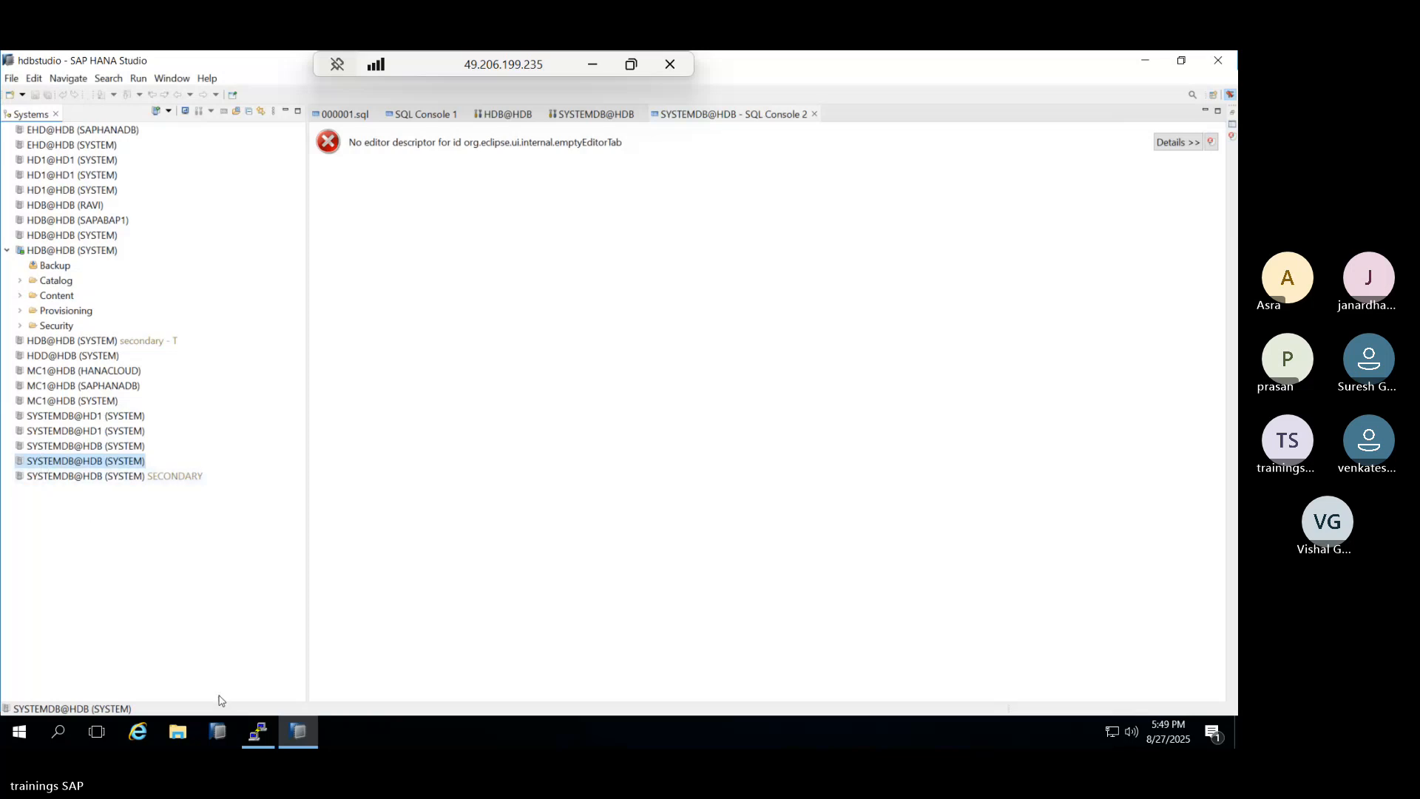
# Open Command Prompt via a 'cm' search, close it, and start a new Windows search.
pyautogui.click(57, 721)
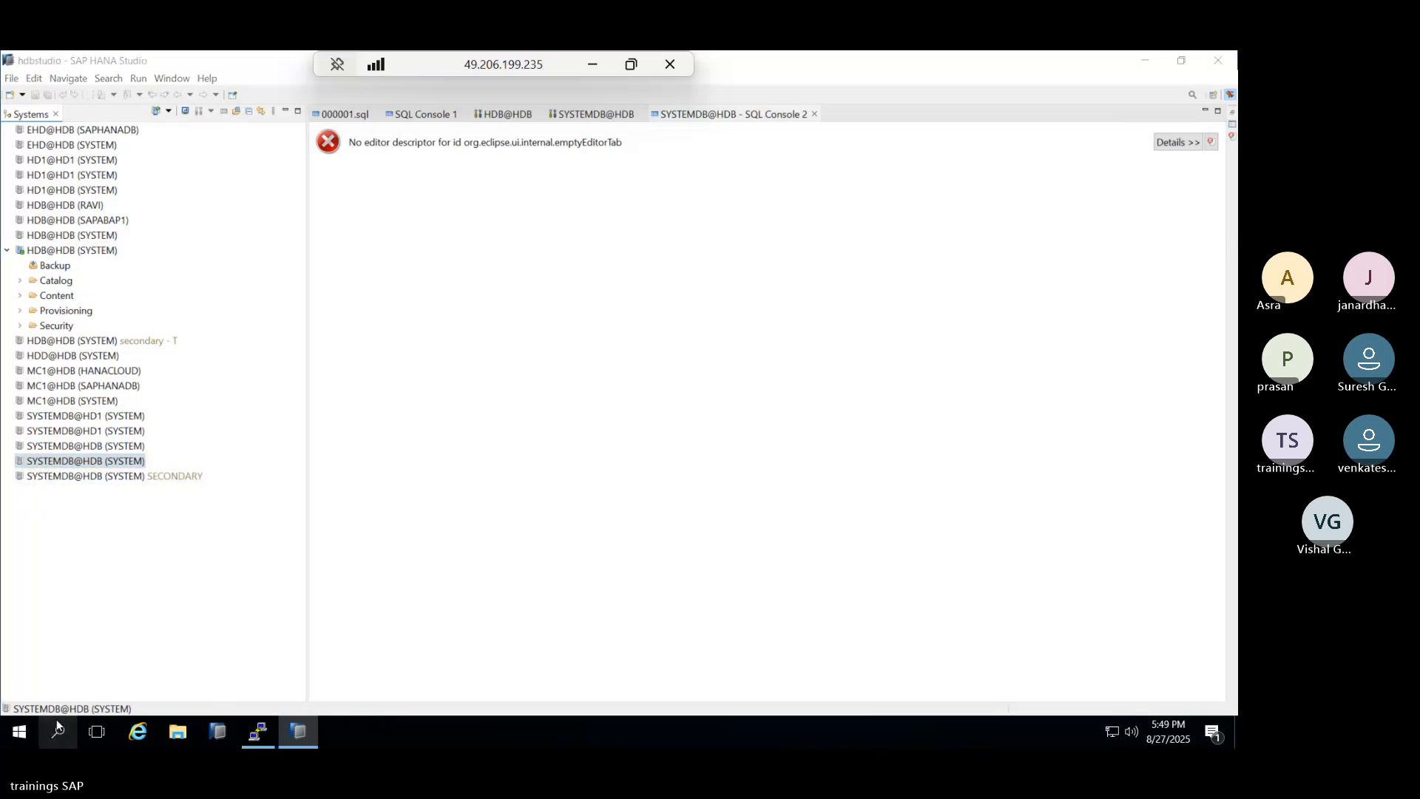
pyautogui.write('cm')
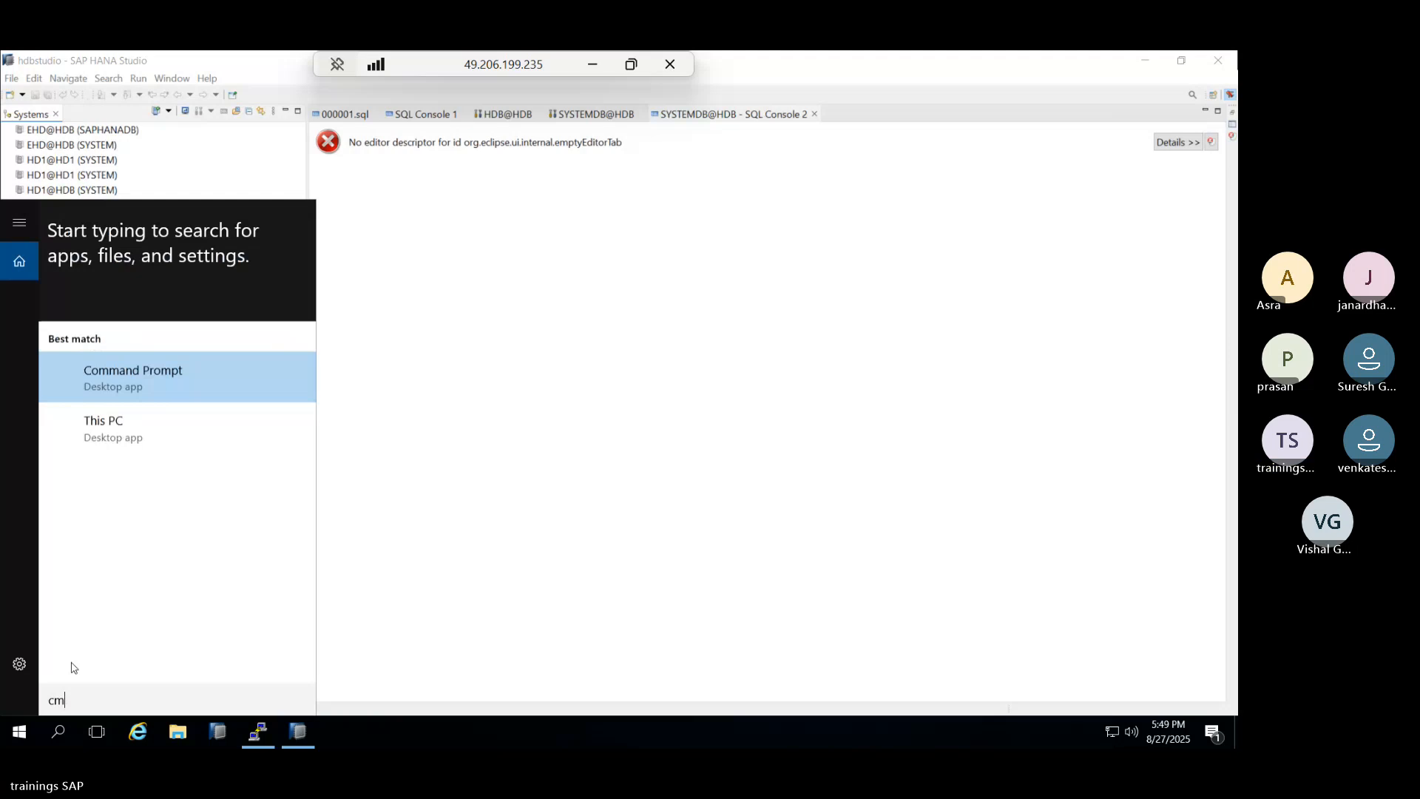
pyautogui.press('Return')
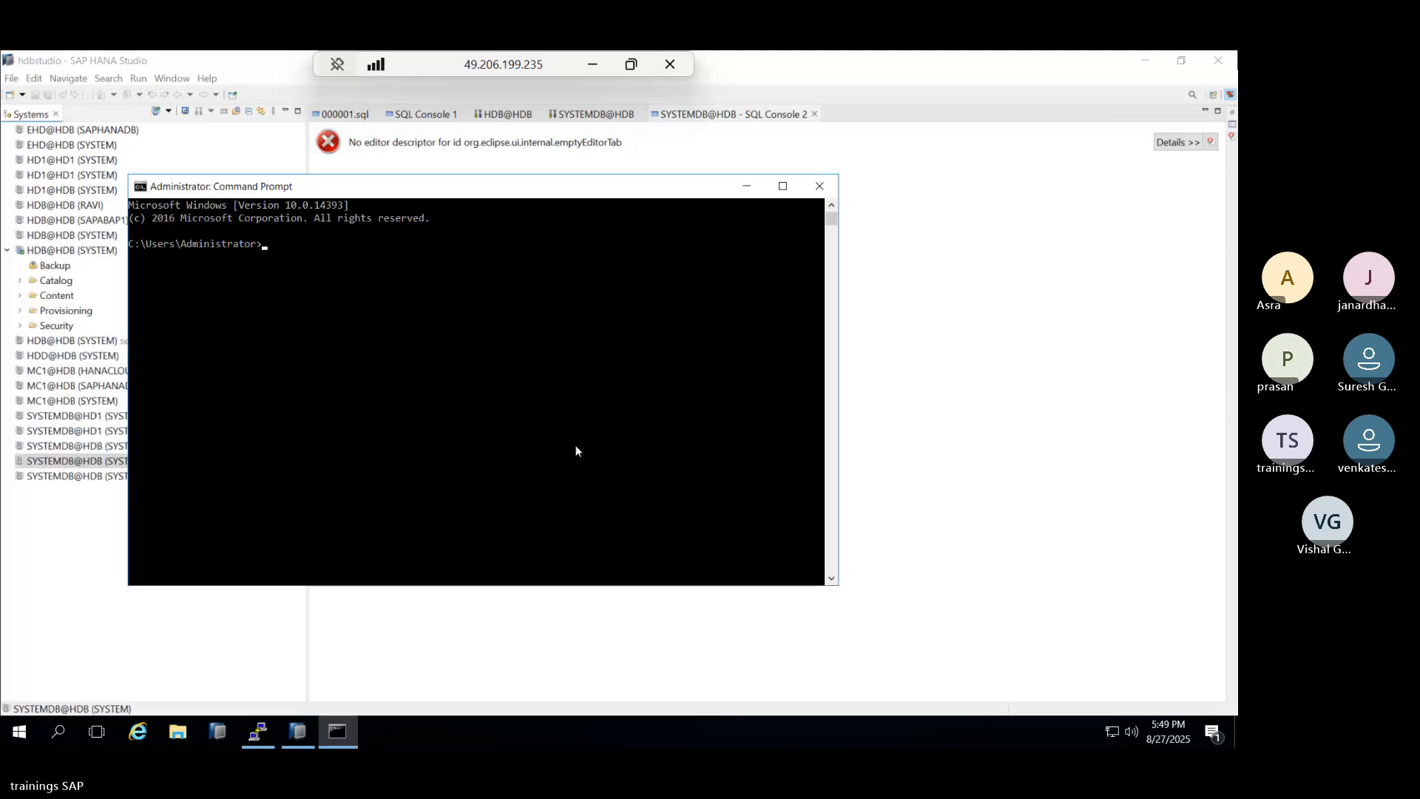
pyautogui.click(806, 189)
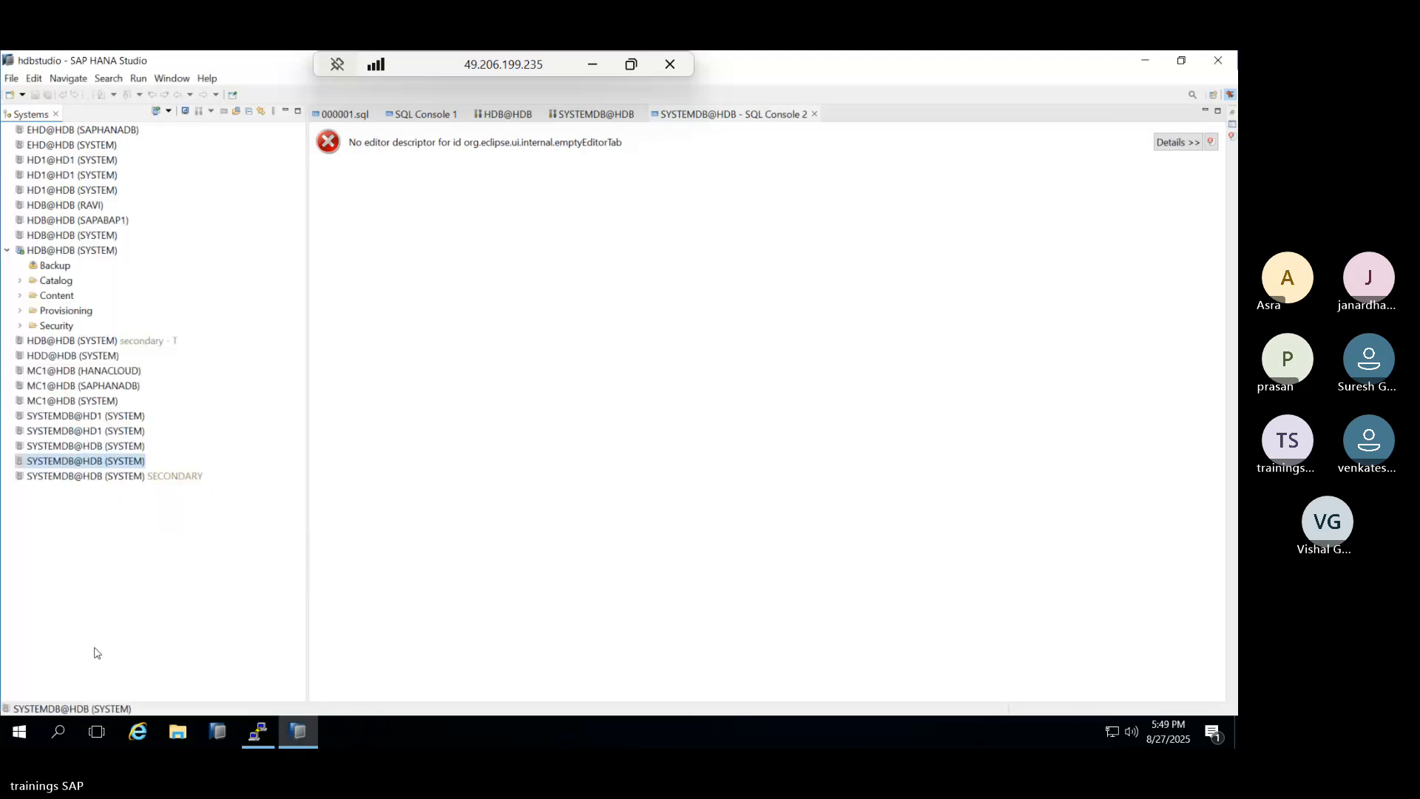
pyautogui.click(56, 738)
# Open Notepad, type the new SYSTEM password, and select it for copying.
pyautogui.write('note')
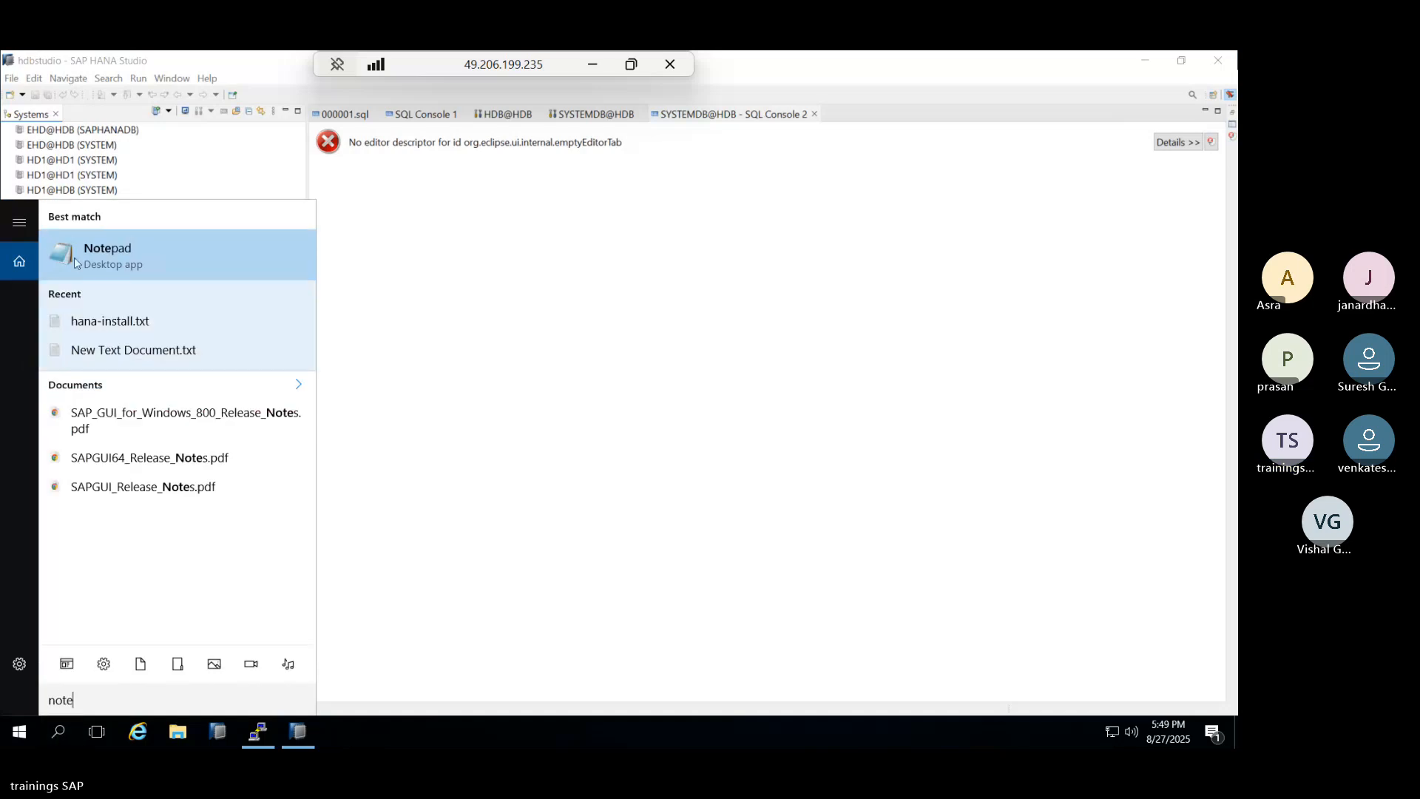
pyautogui.press('Return')
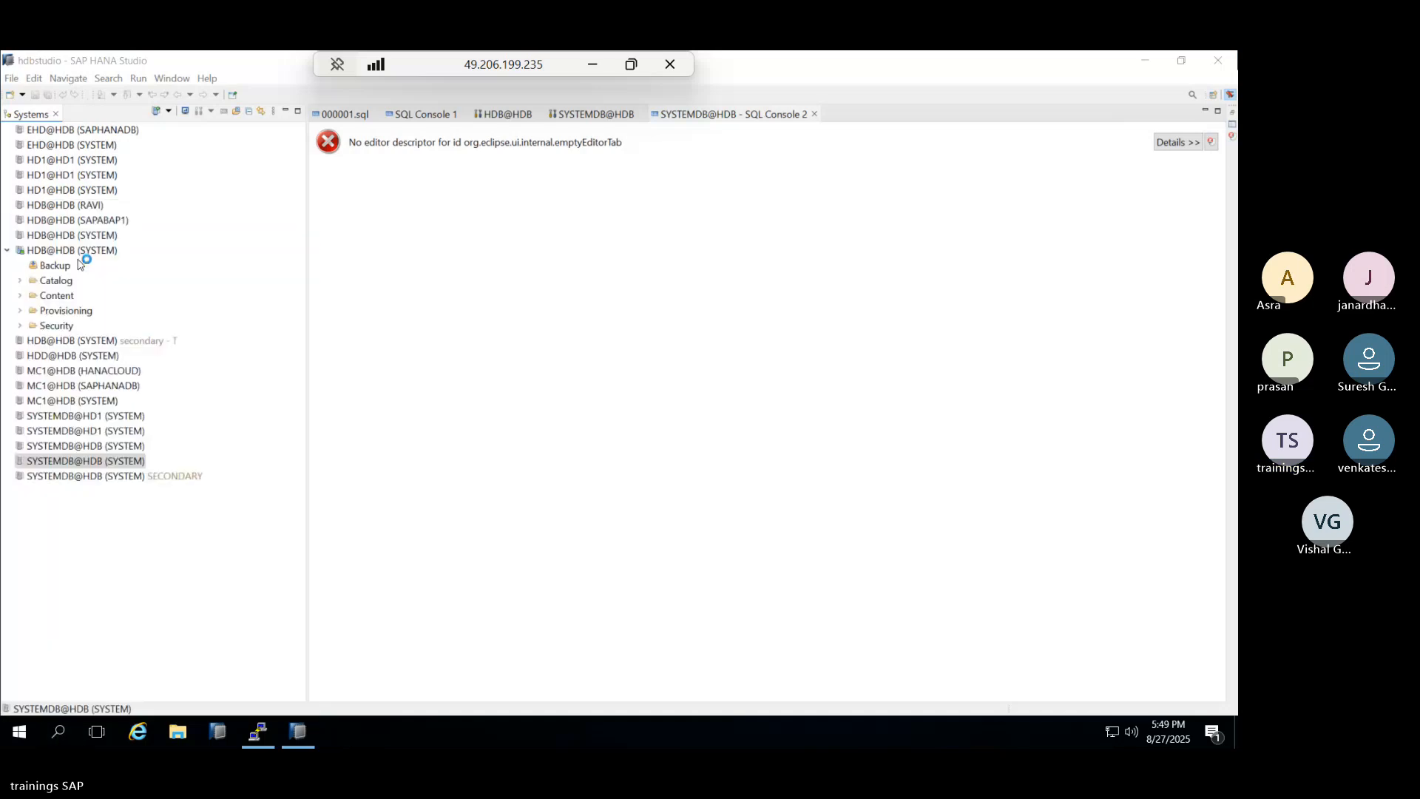
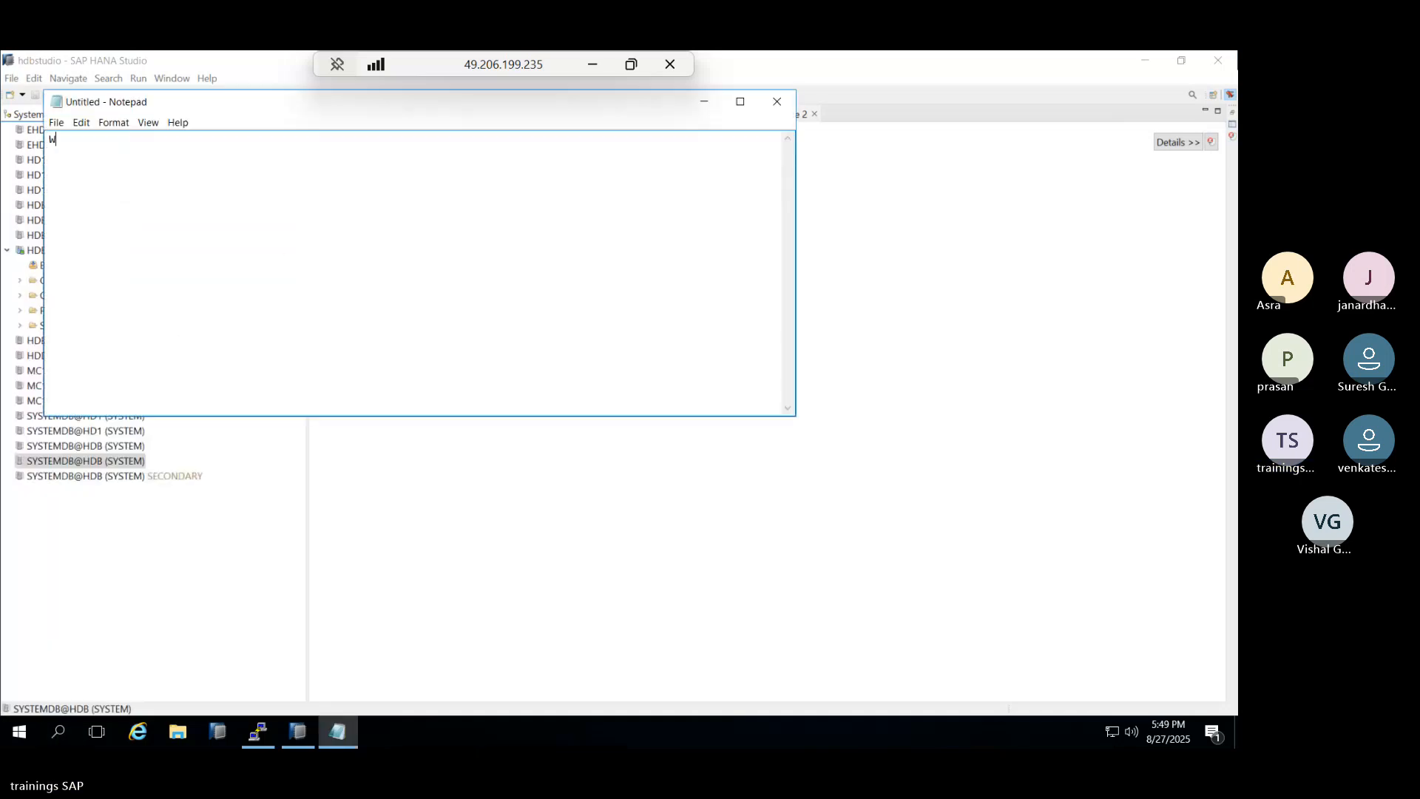
pyautogui.hotkey('ctrl', 'a')
# Paste the password into the SYSTEMDB logon, dismiss the invalid-password error, and switch to xterm.
pyautogui.click(406, 472)
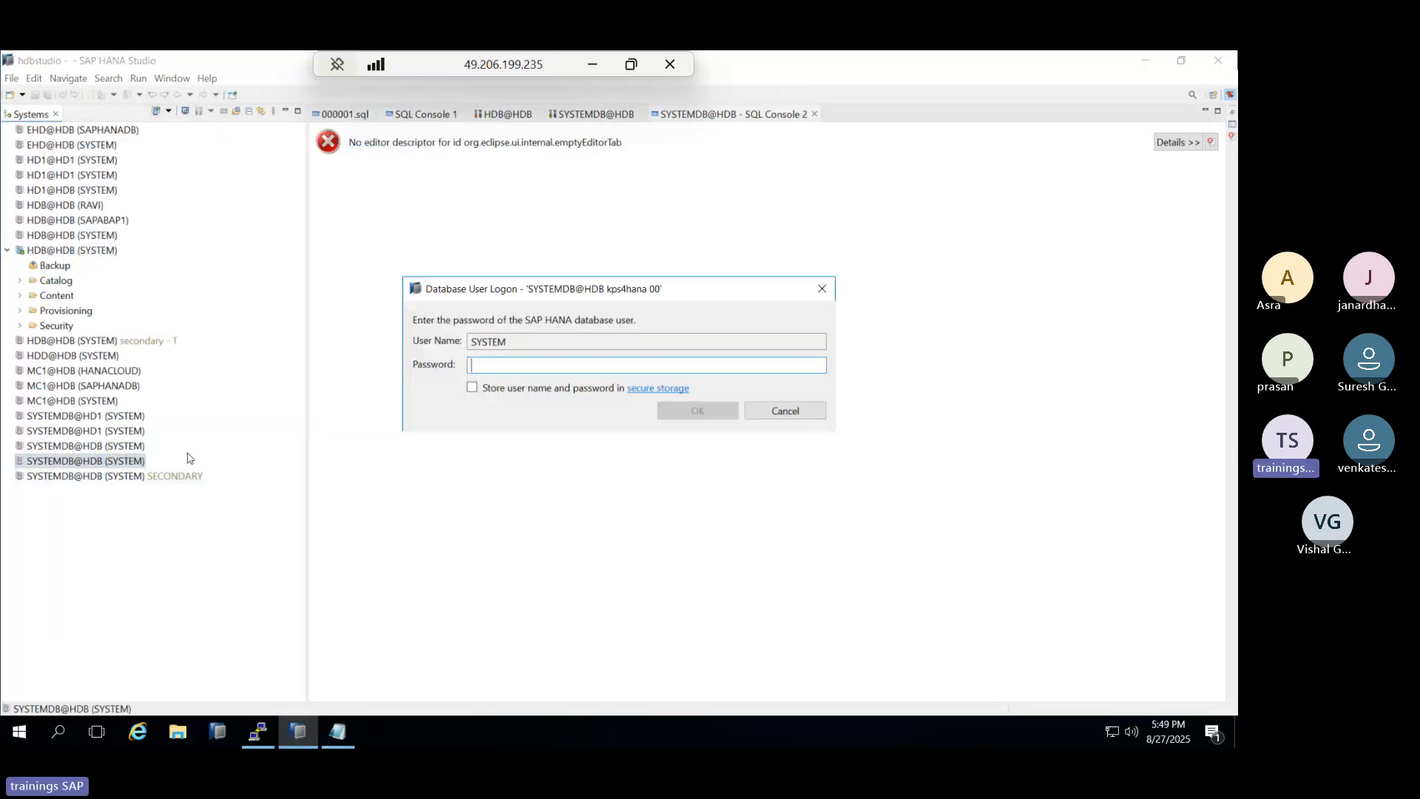
pyautogui.hotkey('ctrl', 'v')
pyautogui.click(696, 409)
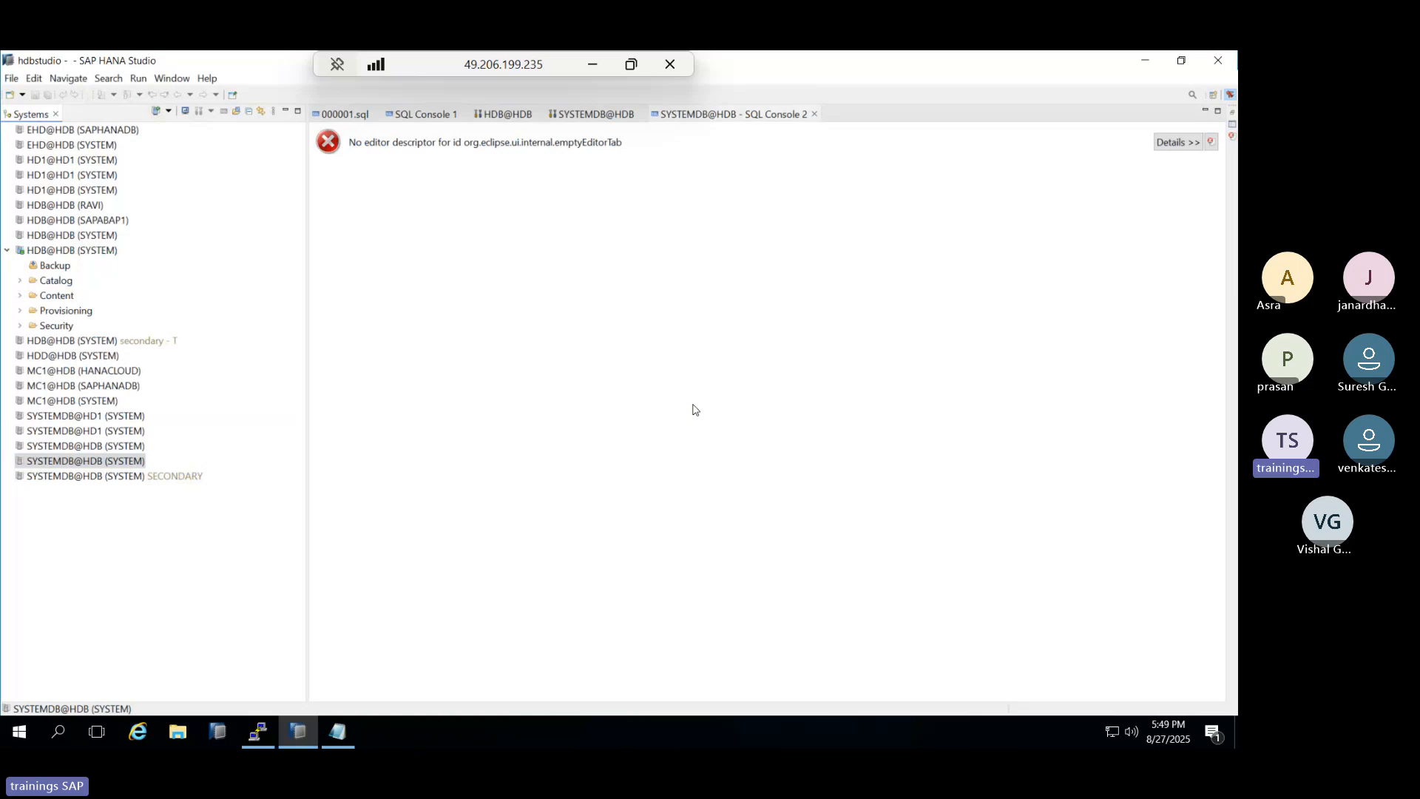
pyautogui.click(790, 410)
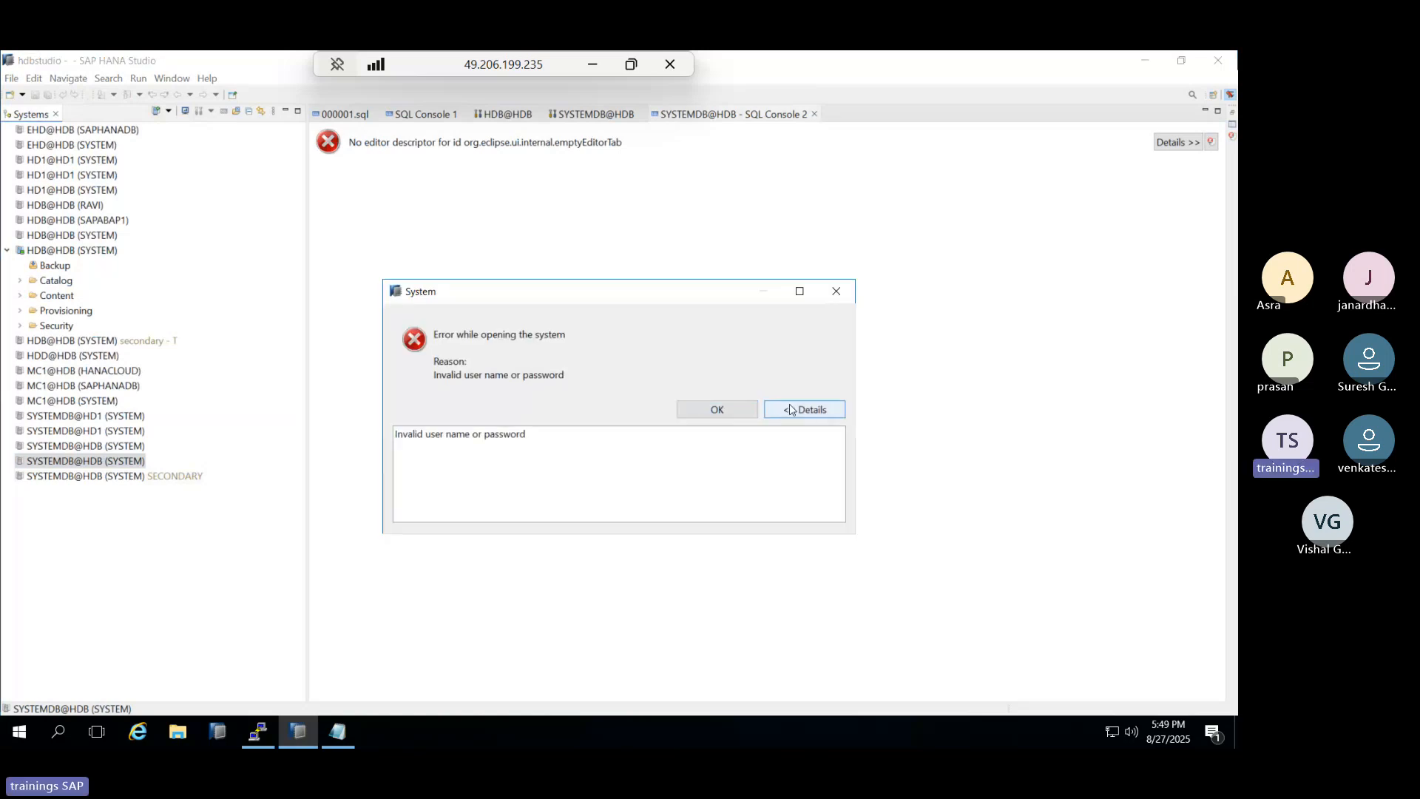
pyautogui.click(736, 418)
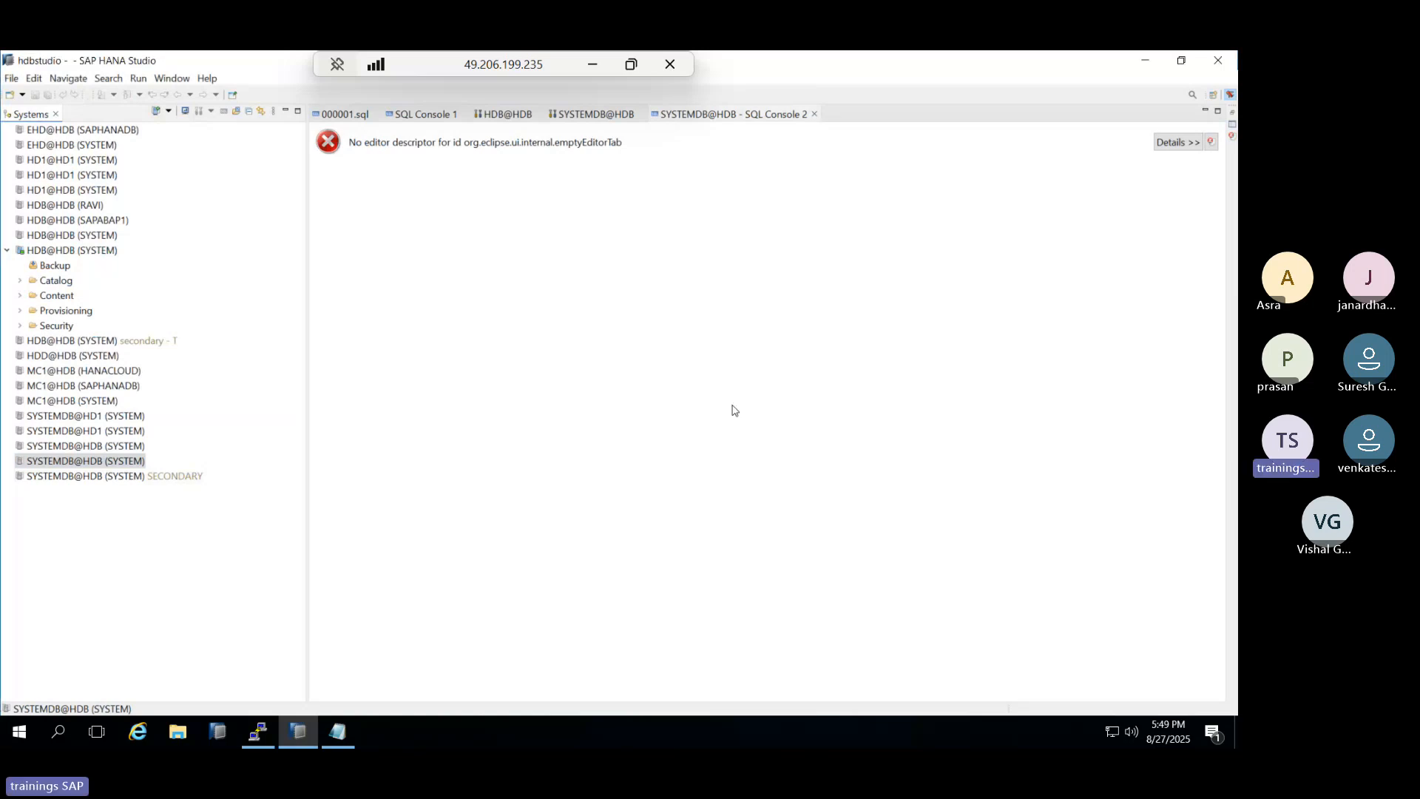
pyautogui.click(273, 726)
# Scroll back through the xterm output and select the 'new pw accepted' line.
pyautogui.scroll(12, 386, 518)
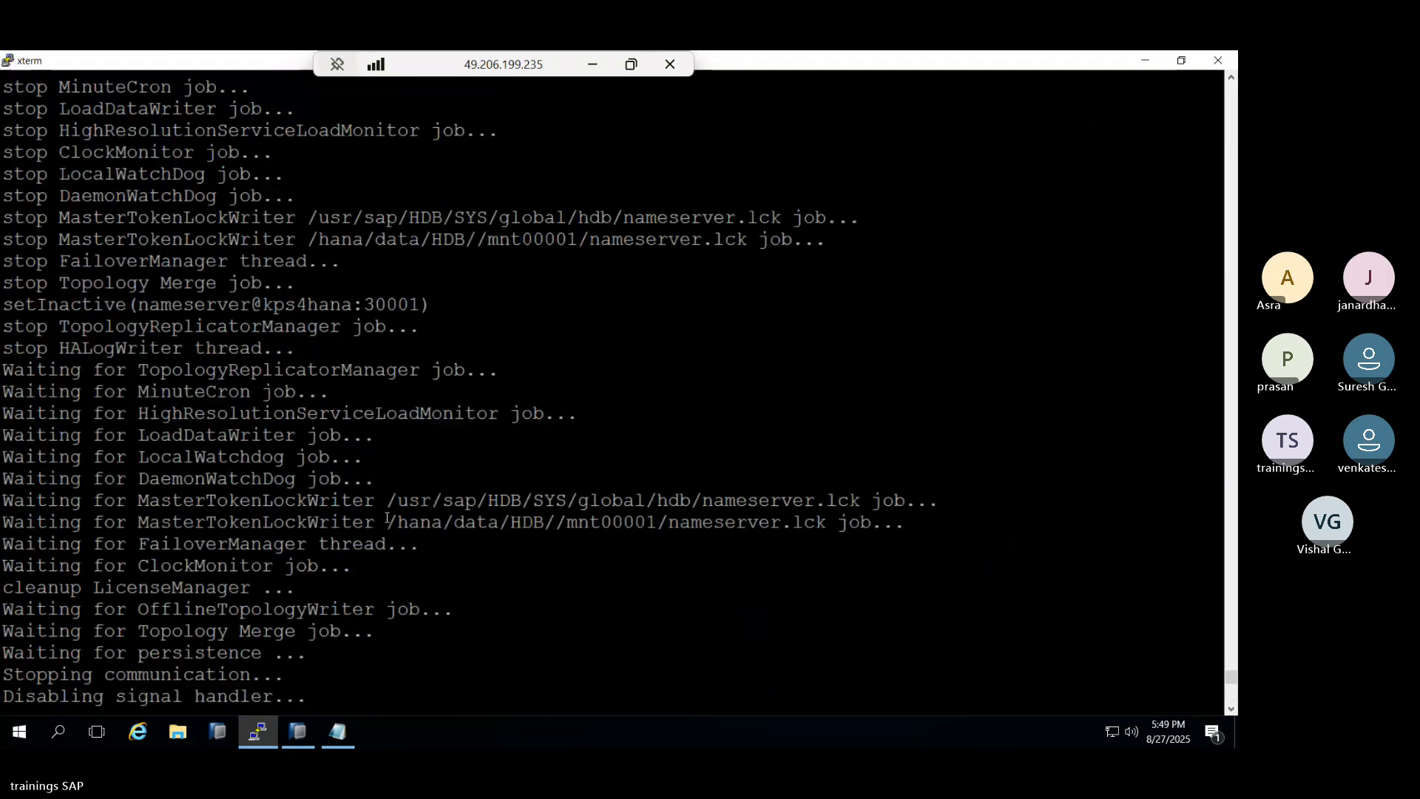
pyautogui.scroll(-5, 385, 516)
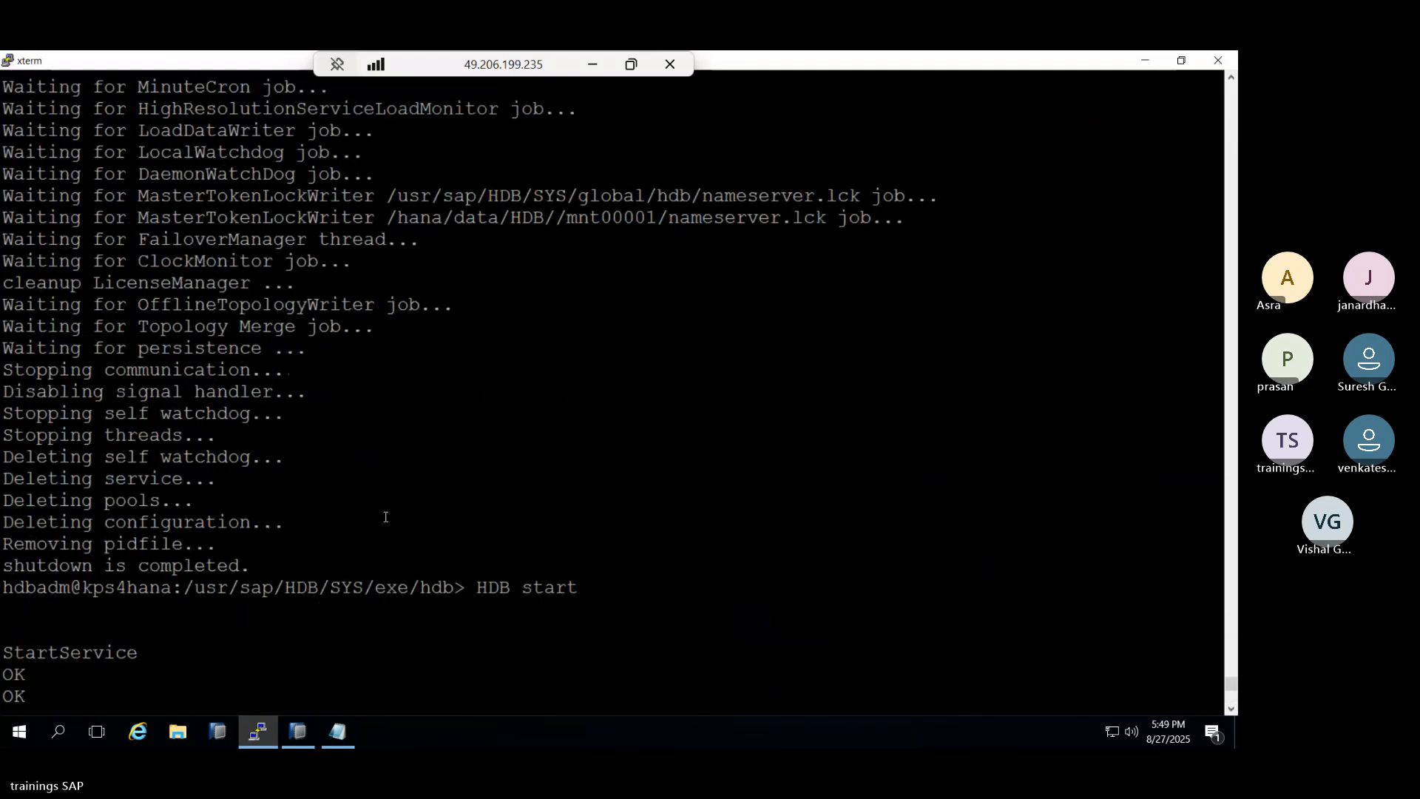
pyautogui.scroll(8, 310, 546)
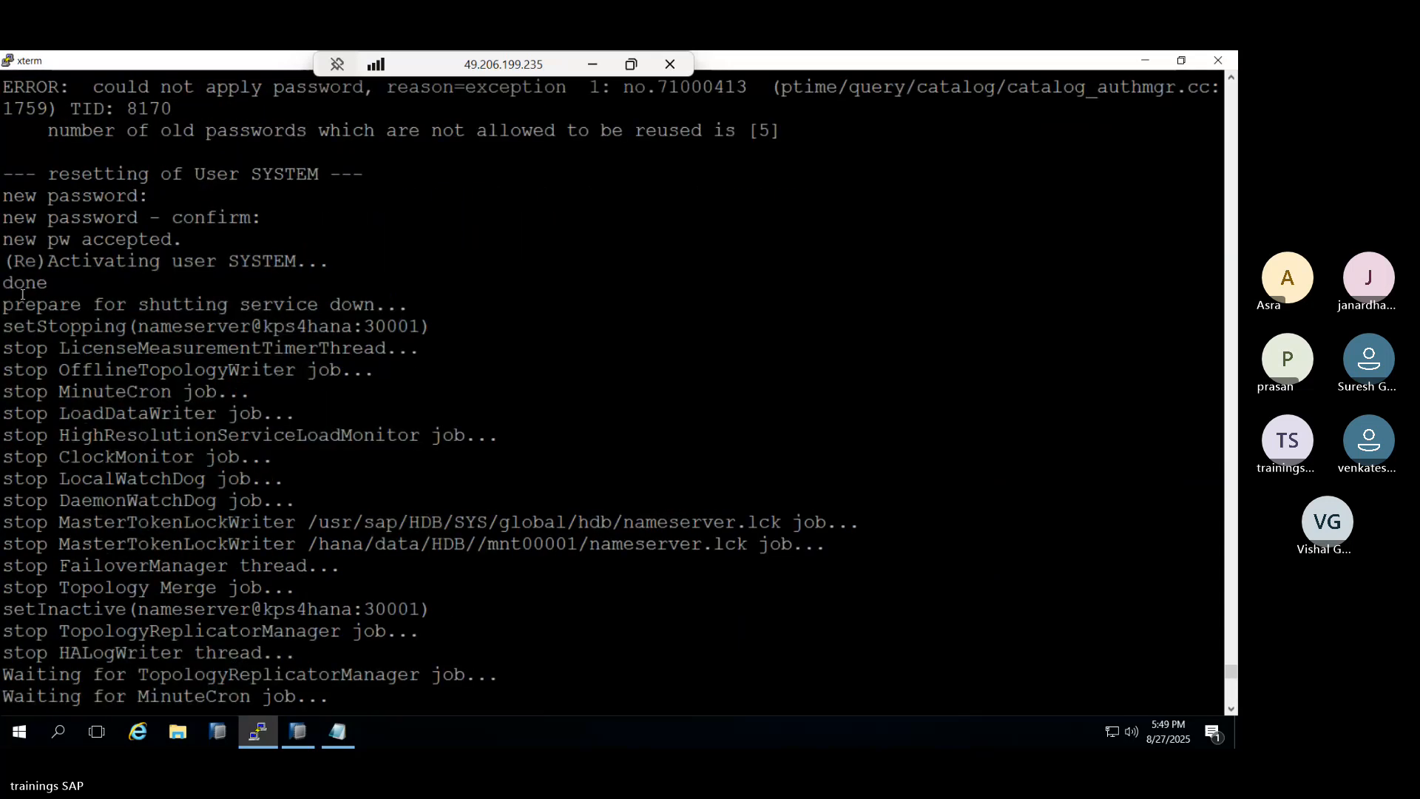
pyautogui.moveTo(2, 239); pyautogui.dragTo(328, 278)
# Stop the HANA instance with HDB stop.
pyautogui.scroll(3, 328, 277)
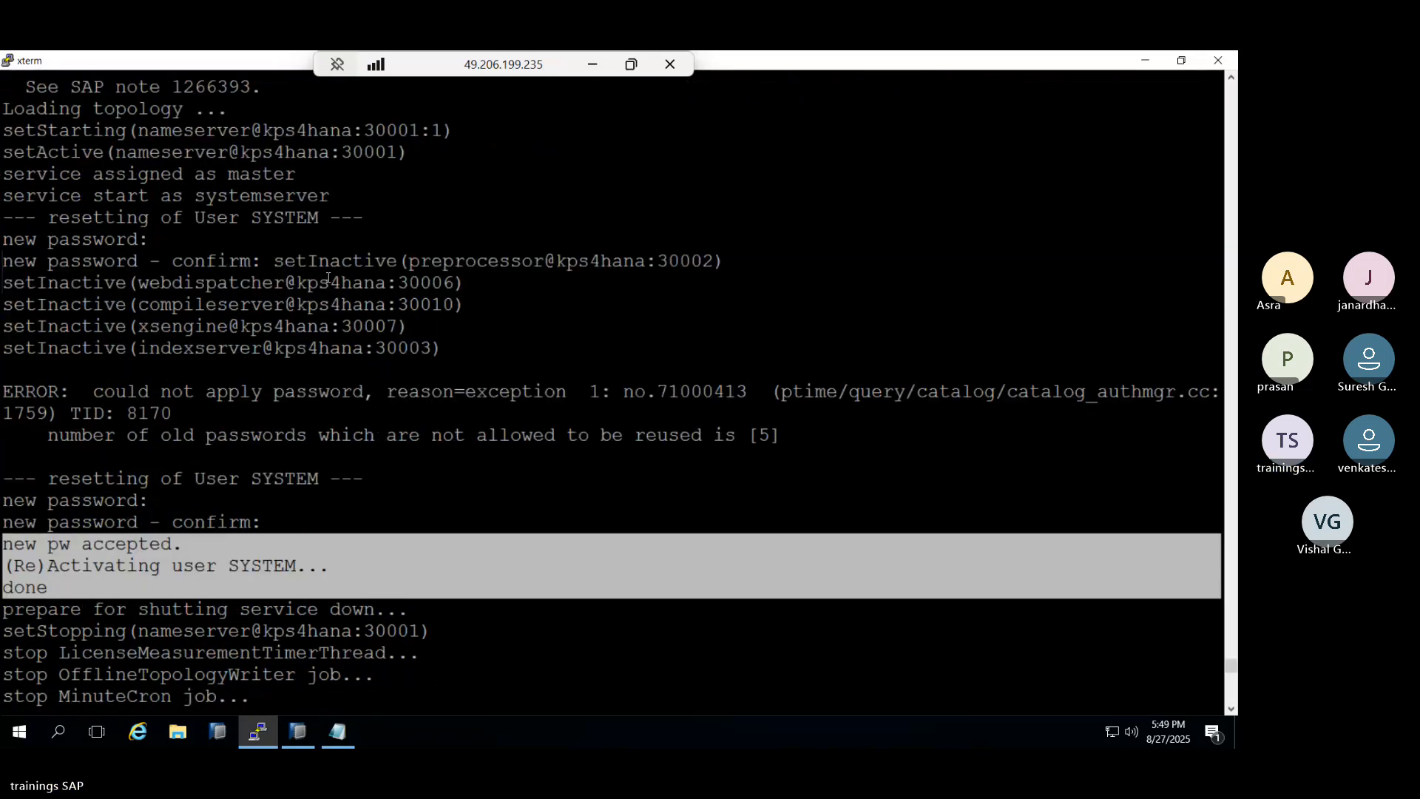
pyautogui.scroll(-15, 328, 277)
pyautogui.write('HDB/SYS/exe/hdb> HDB')
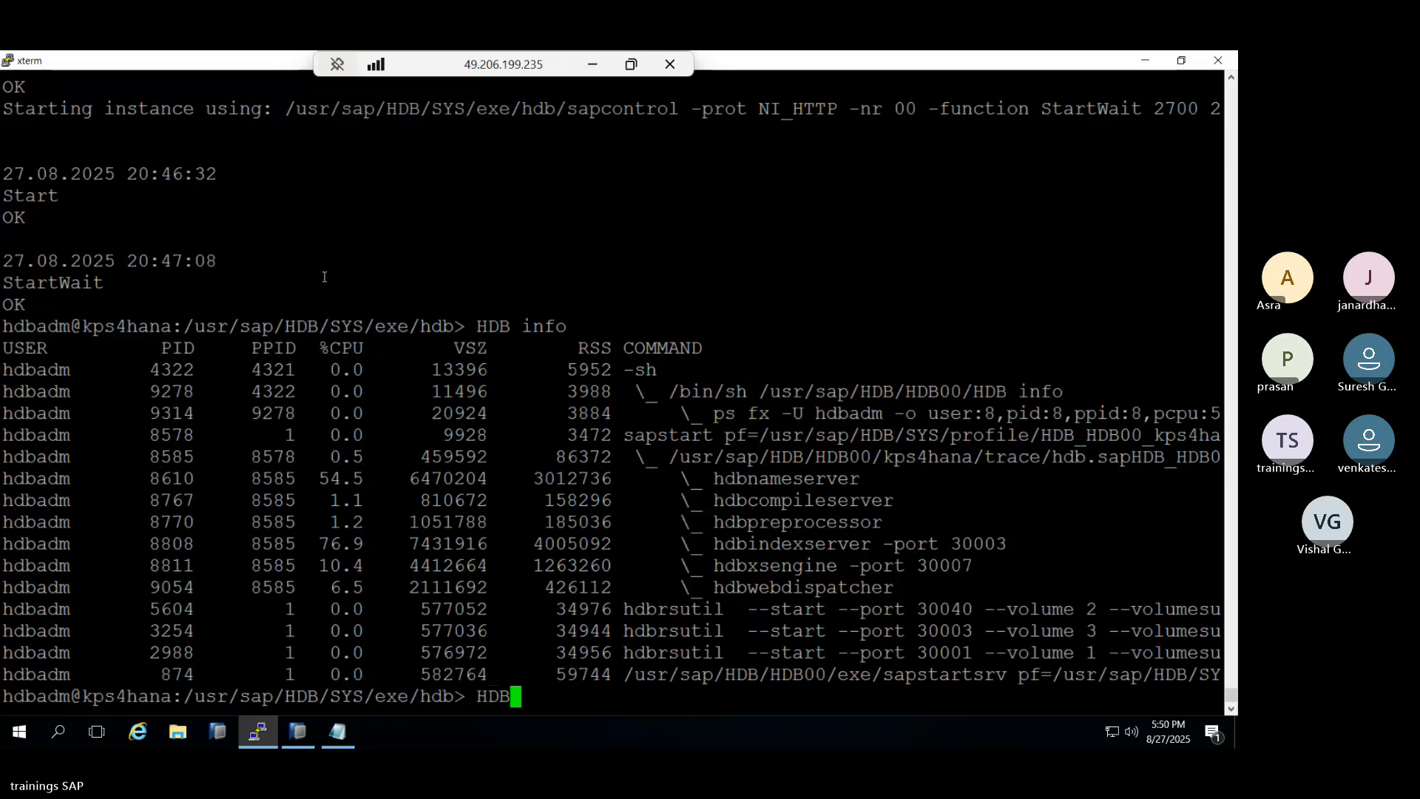
pyautogui.write(' stop')
pyautogui.press('Return')
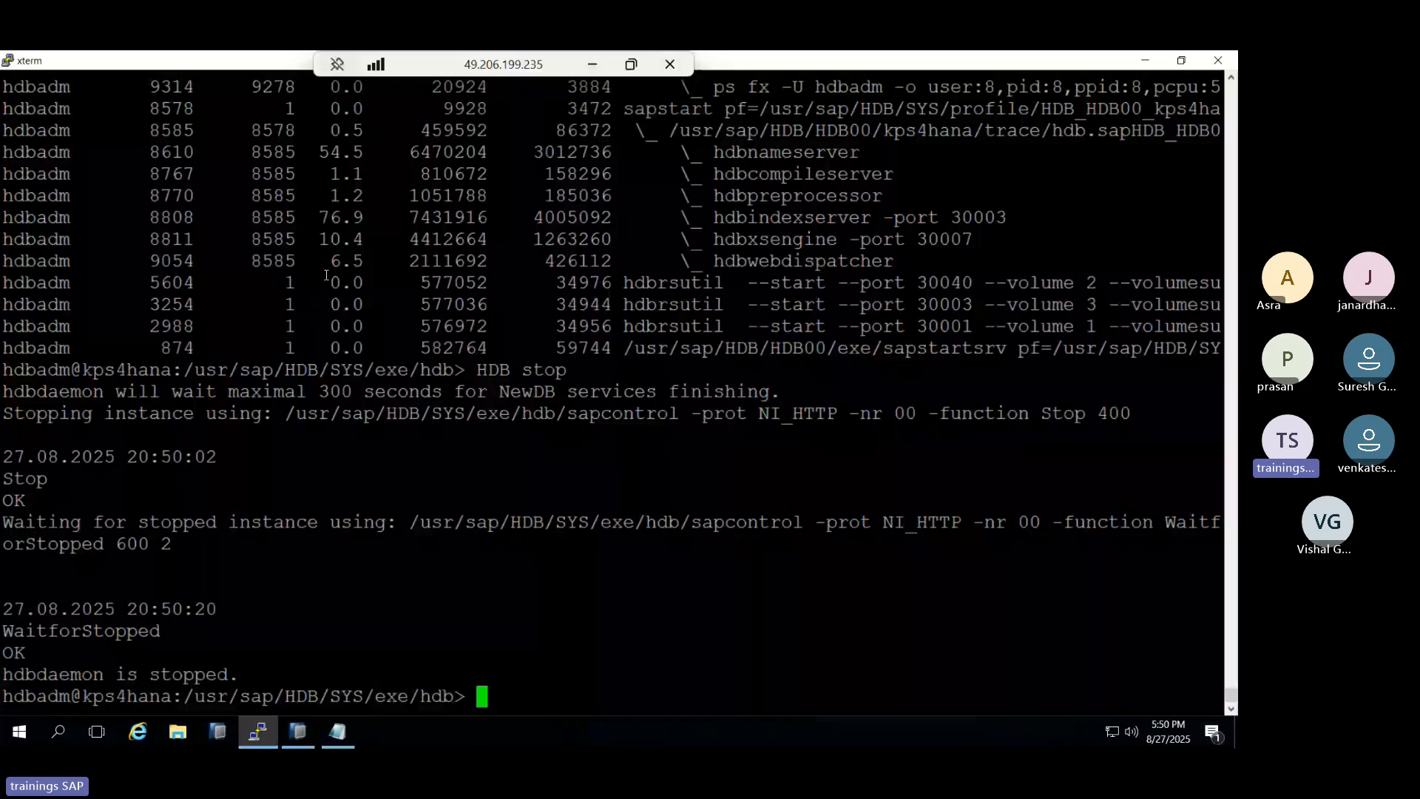
# Run ./hdbnameserver -resetUserSystem, then enter and confirm the edited new SYSTEM password.
pyautogui.rightClick(326, 275)
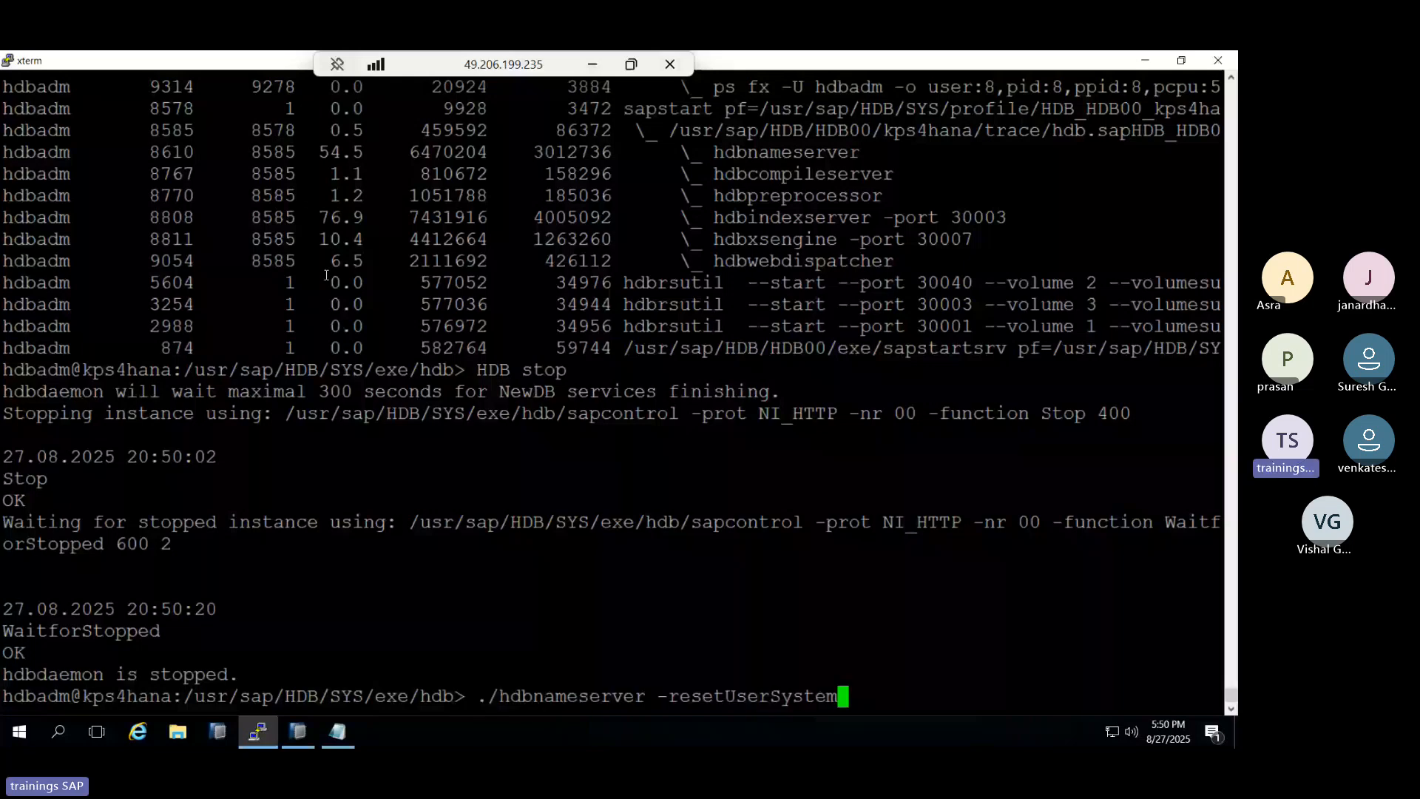
pyautogui.press('Return')
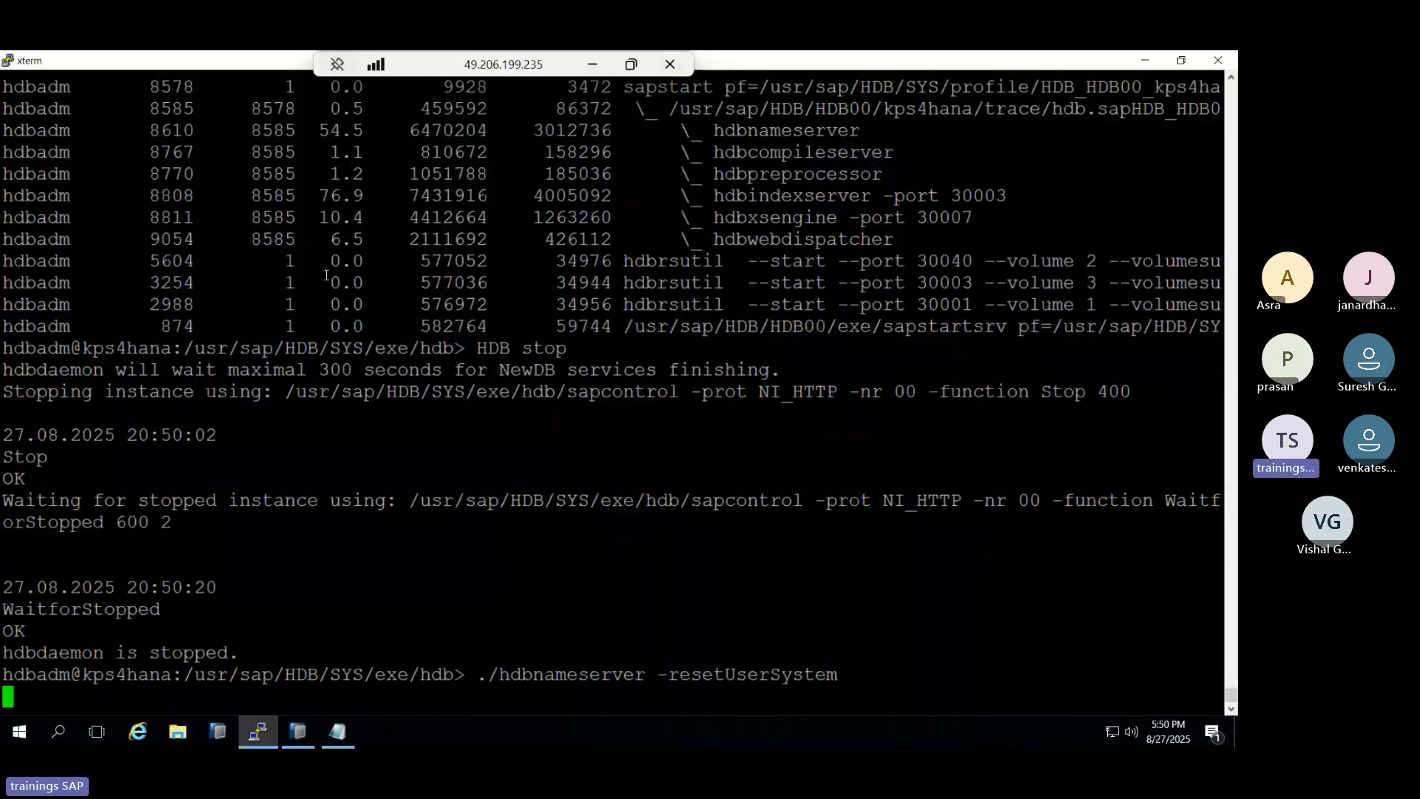
pyautogui.moveTo(347, 732)
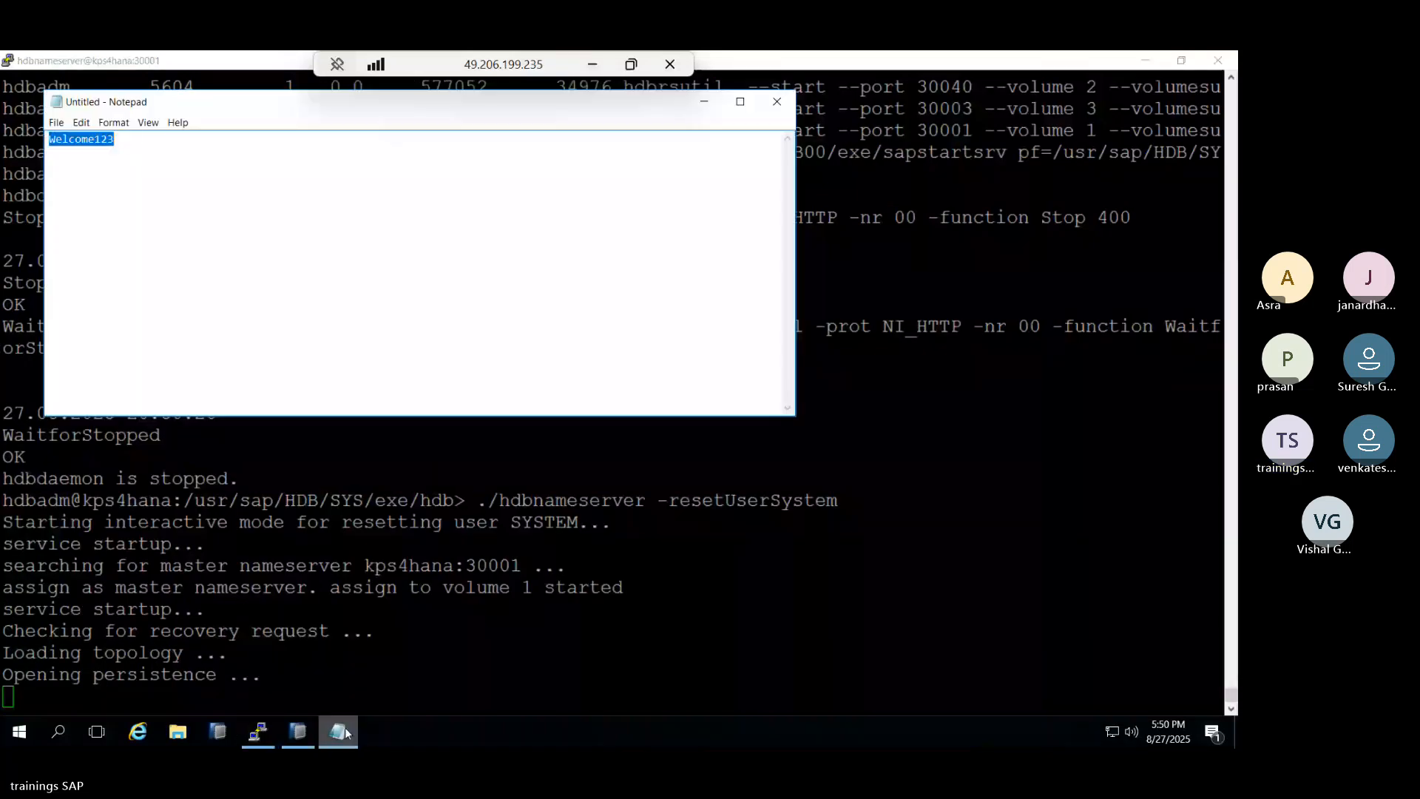
pyautogui.press('End')
pyautogui.write('4')
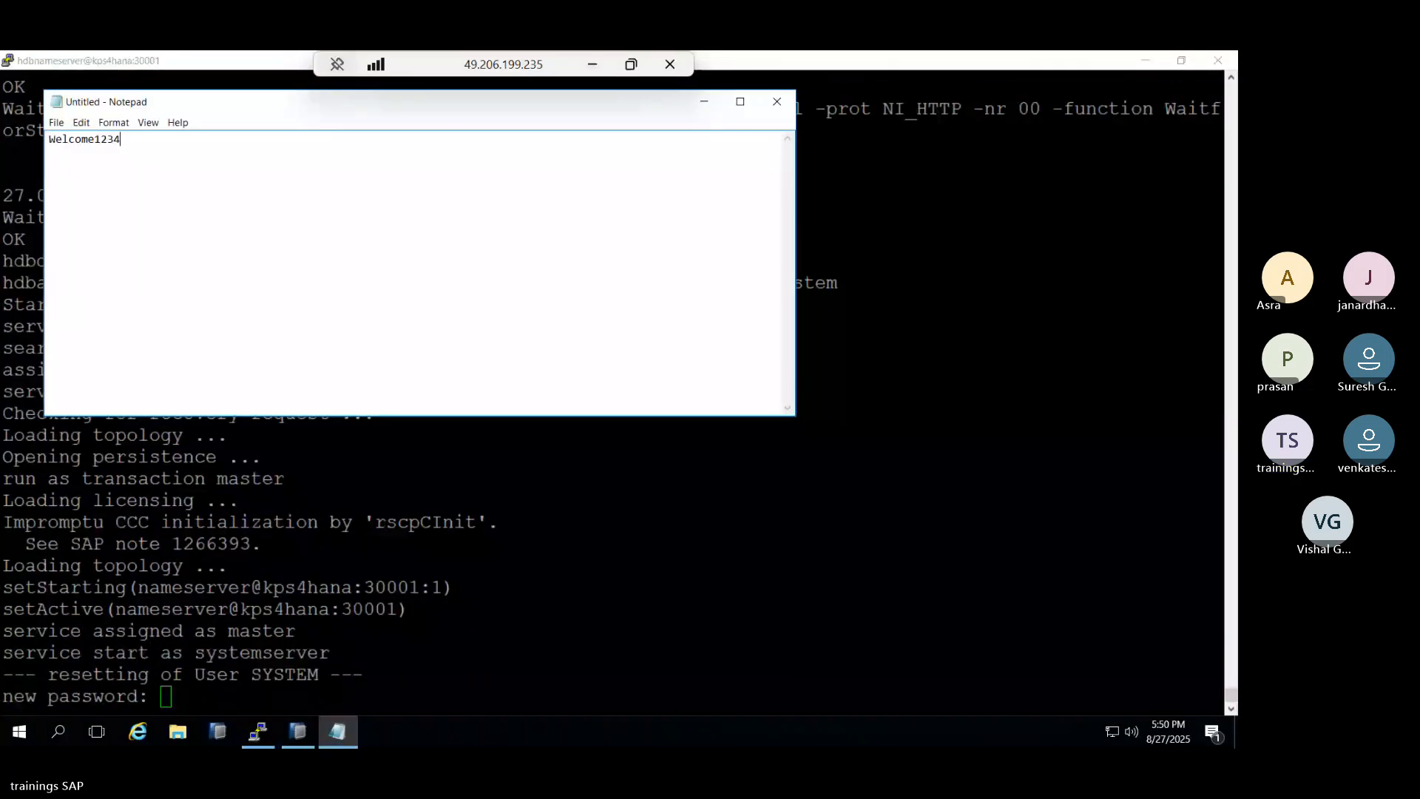
pyautogui.click(191, 525)
pyautogui.press('Return')
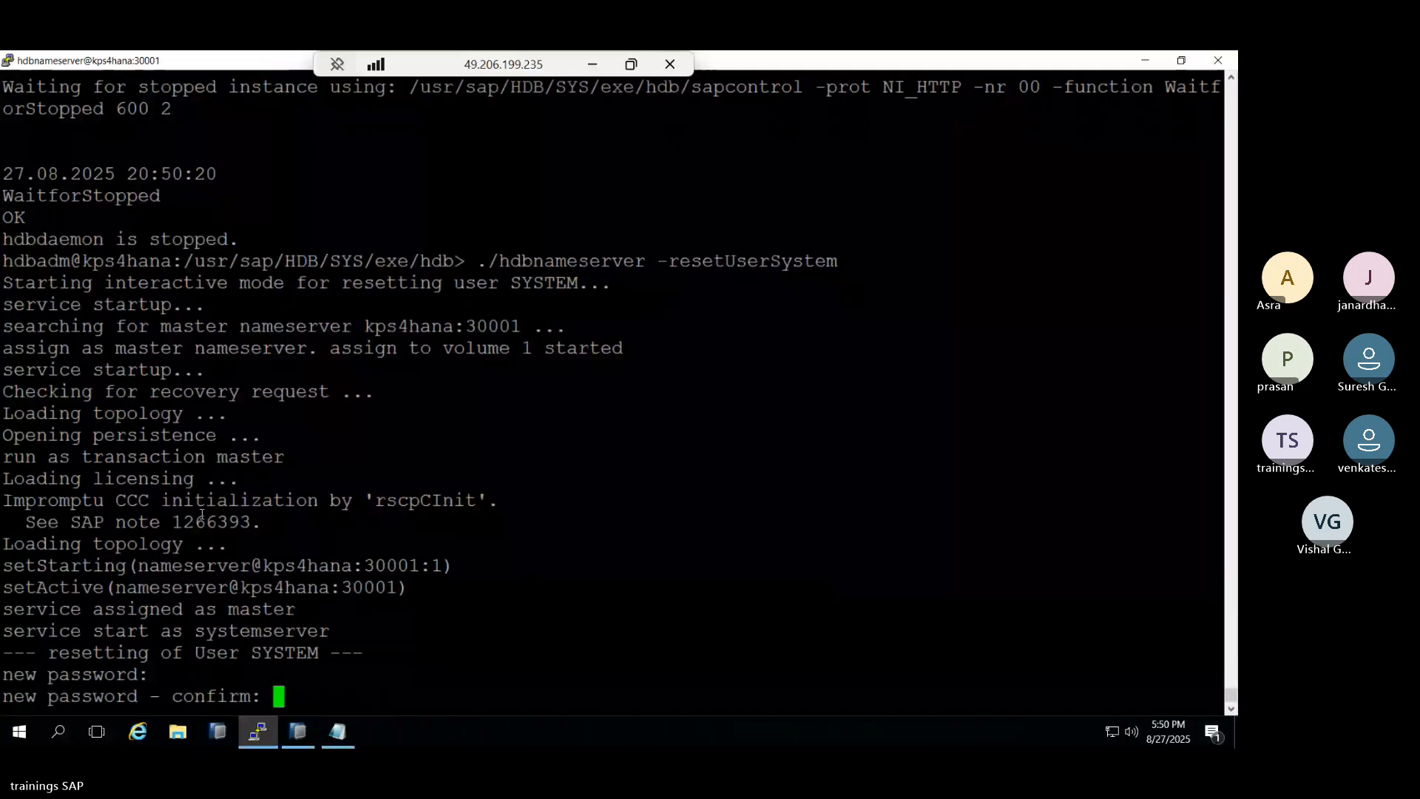
pyautogui.press('Return')
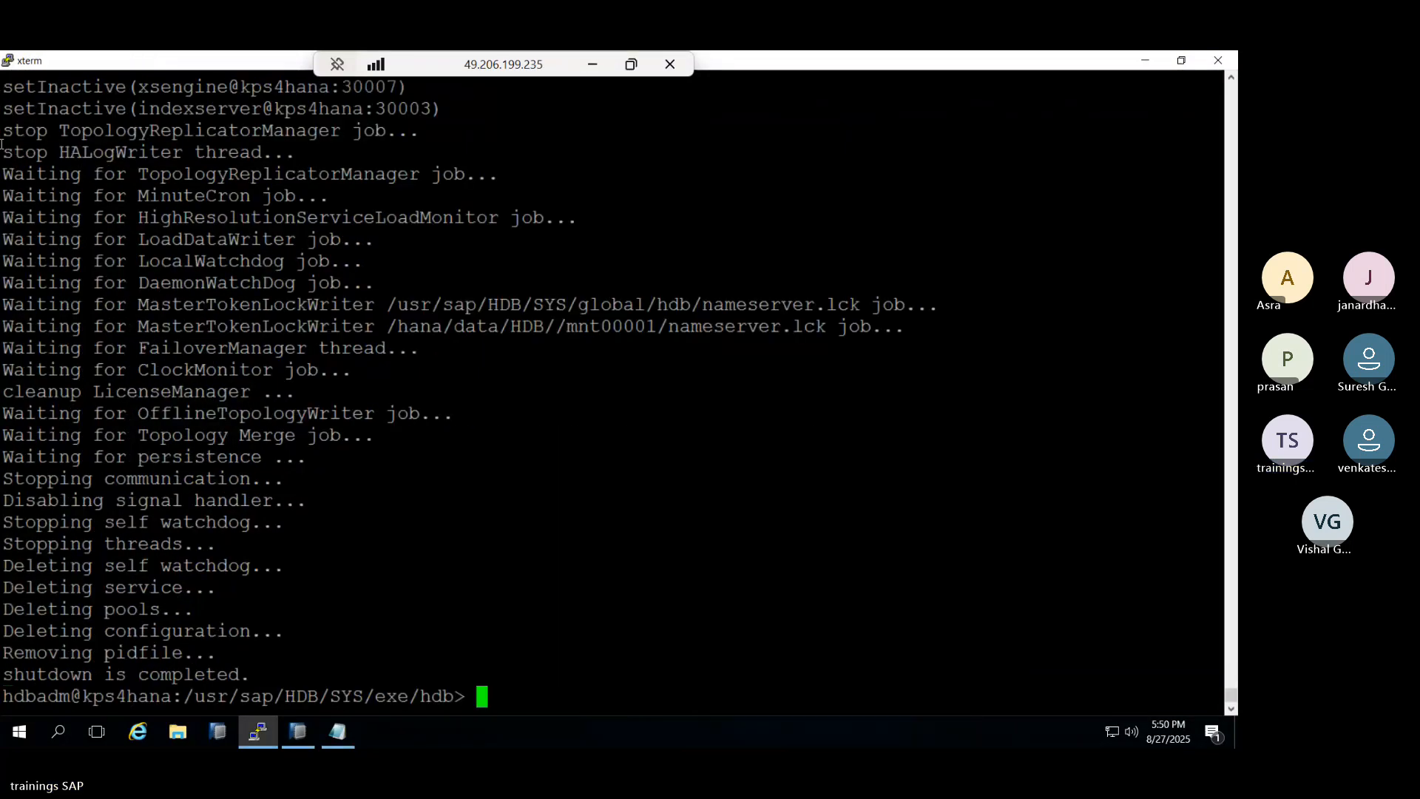
# Start the HANA instance again with HDB start.
pyautogui.write('HDB start')
pyautogui.press('Return')
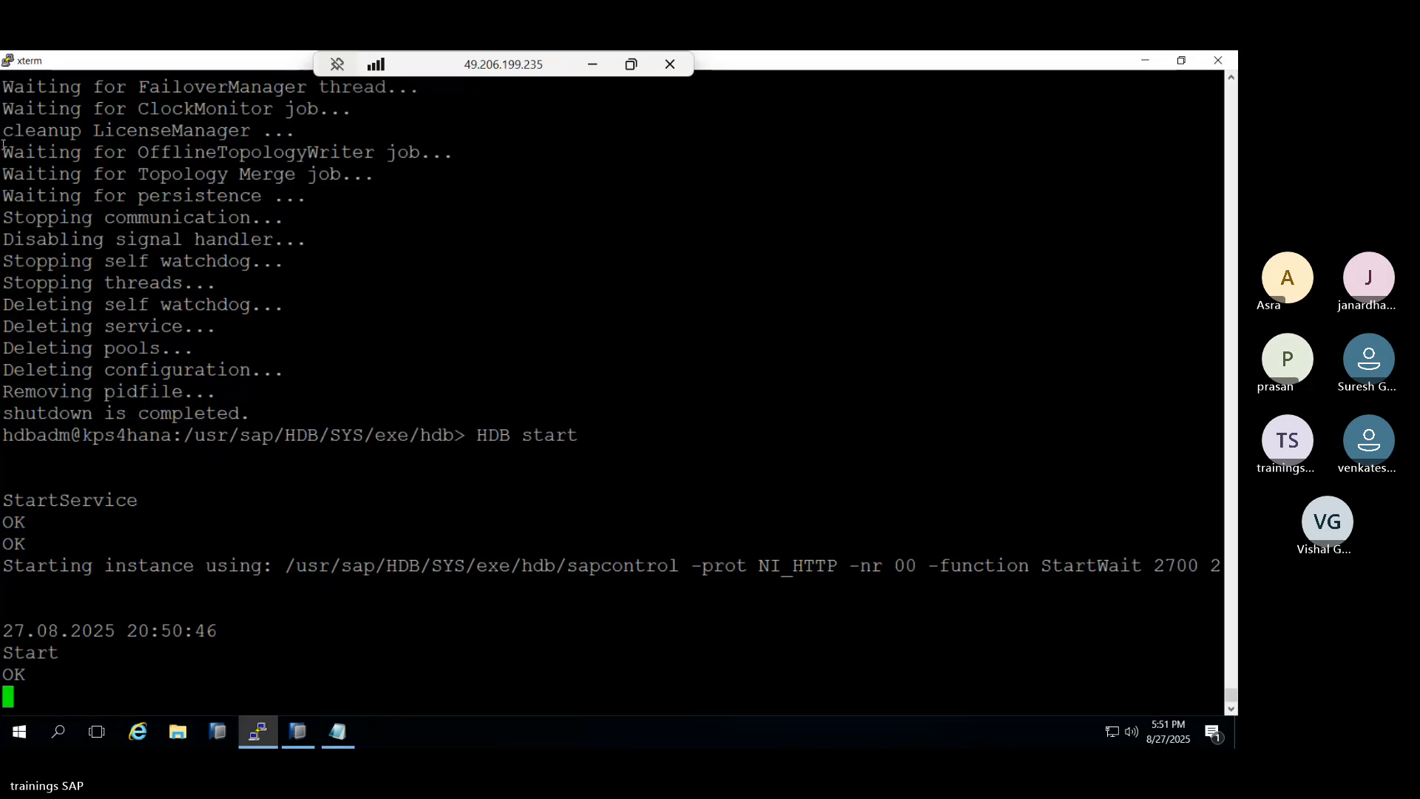
# Log on to SYSTEMDB@HDB (SYSTEM) with the SYSTEM password, then open the HDB@HDB (SYSTEM) overview.
pyautogui.click(298, 732)
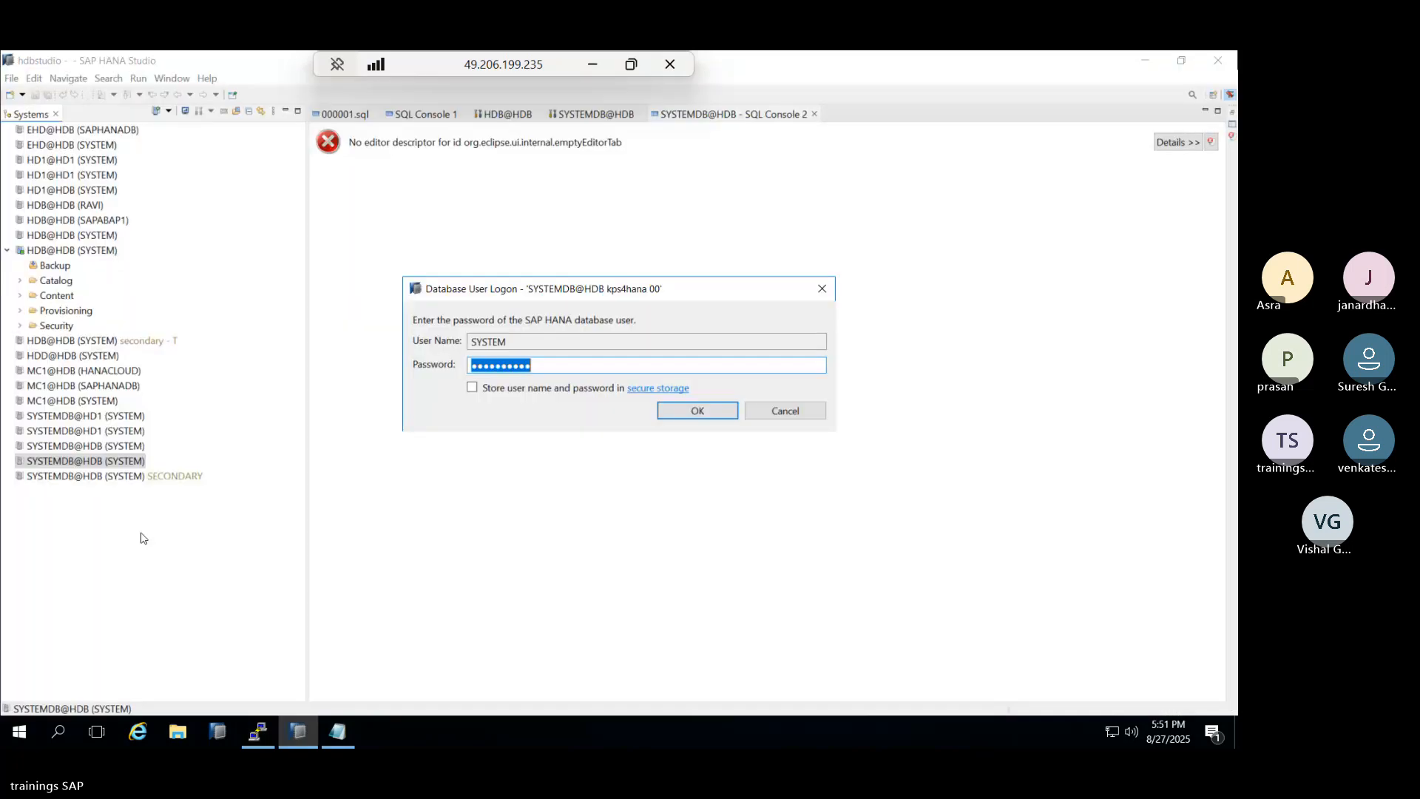
pyautogui.click(670, 410)
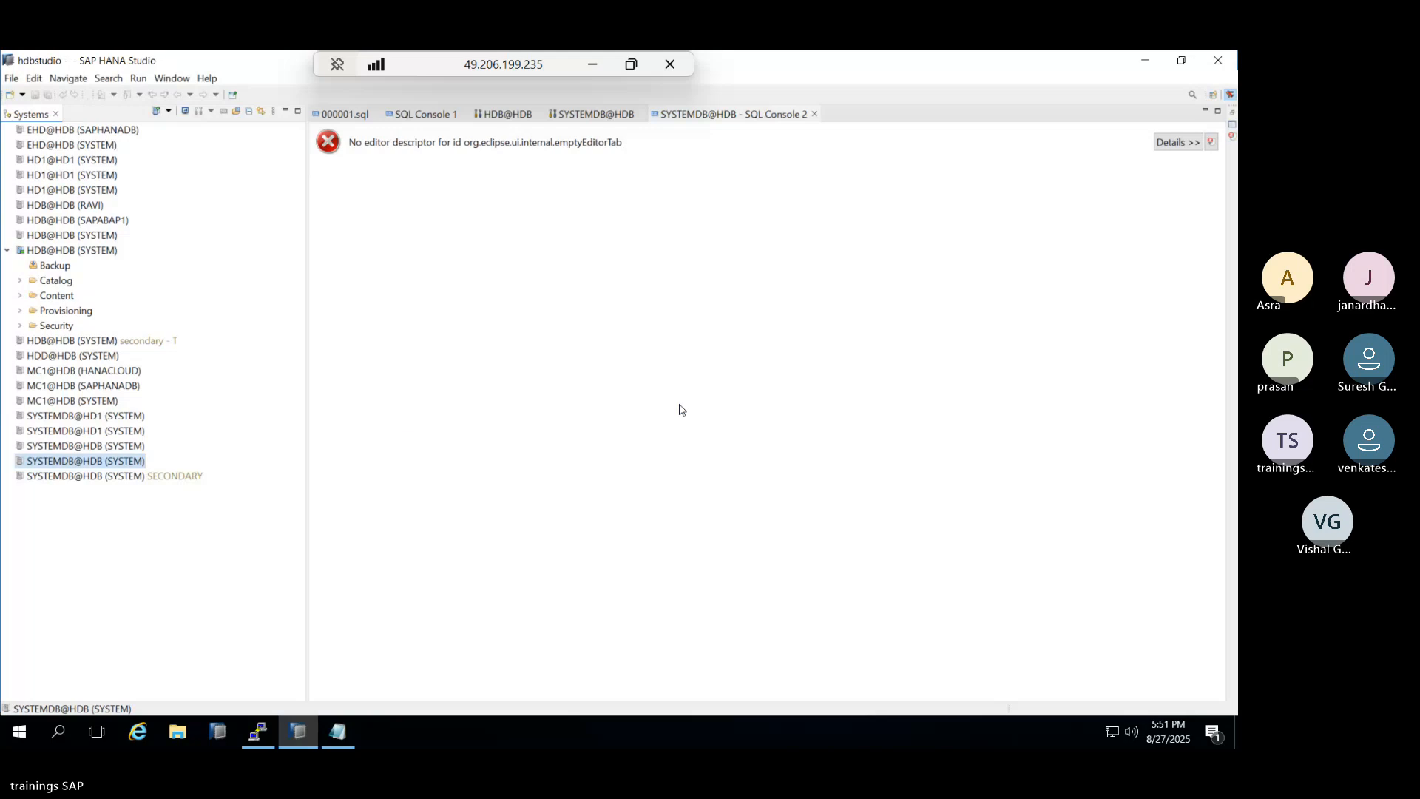
pyautogui.doubleClick(74, 460)
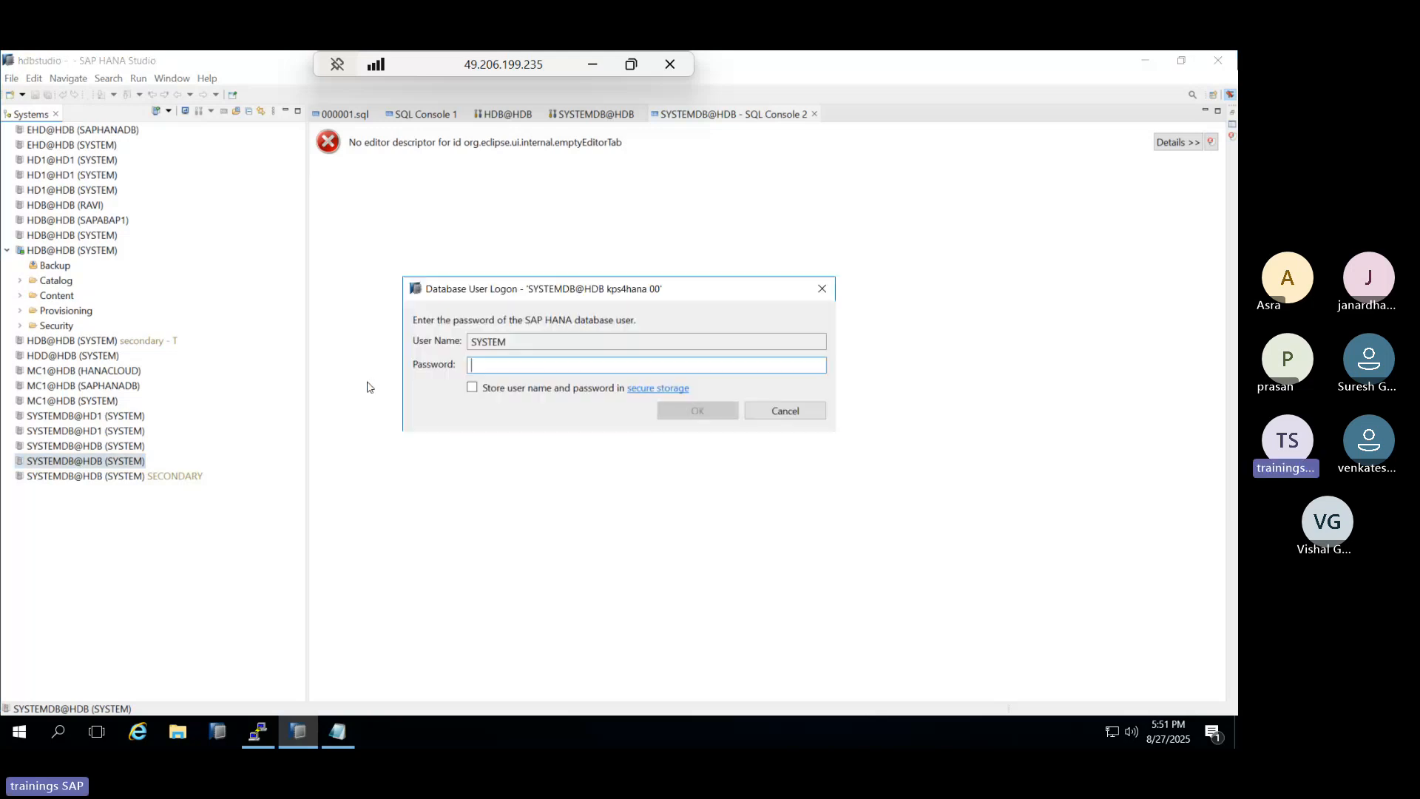
pyautogui.hotkey('ctrl', 'v')
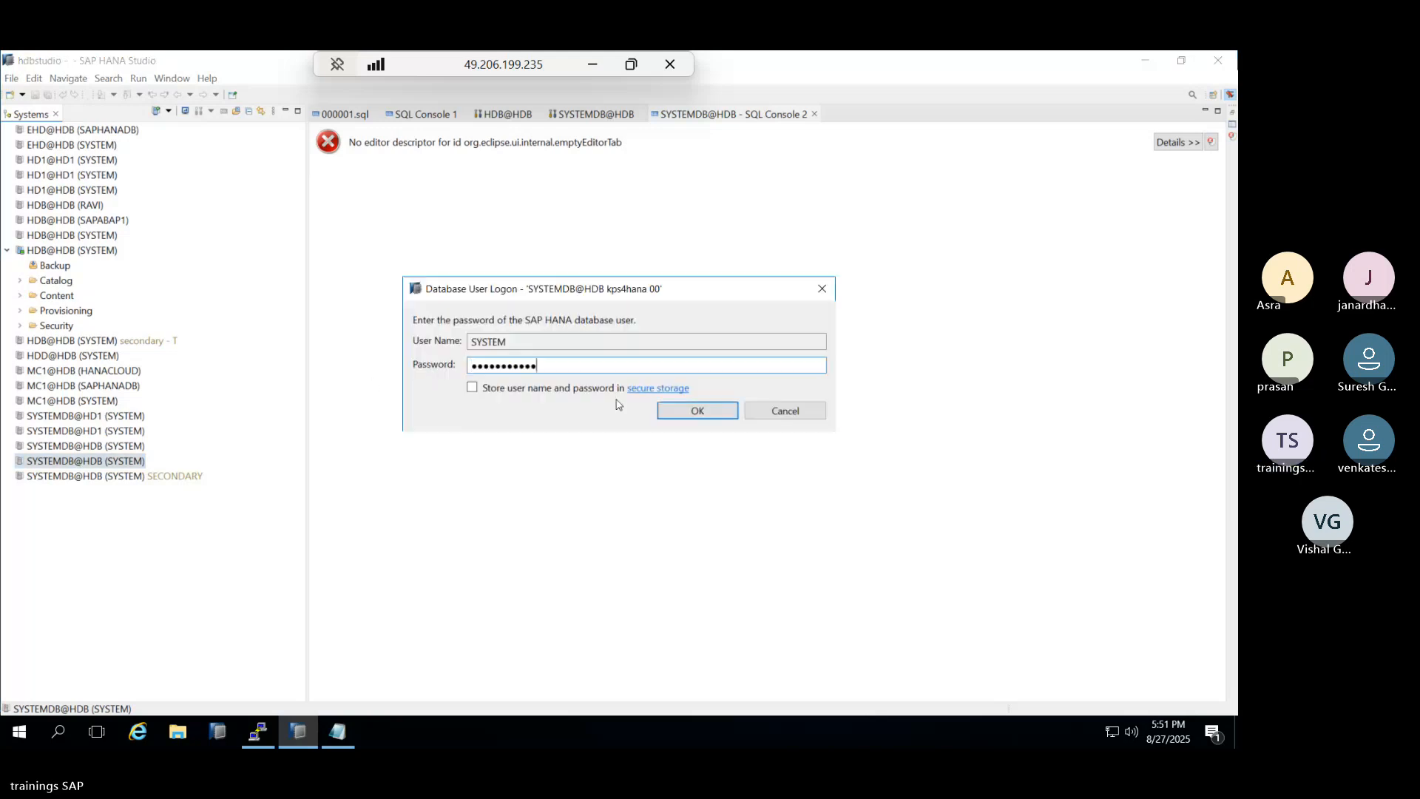
pyautogui.click(663, 411)
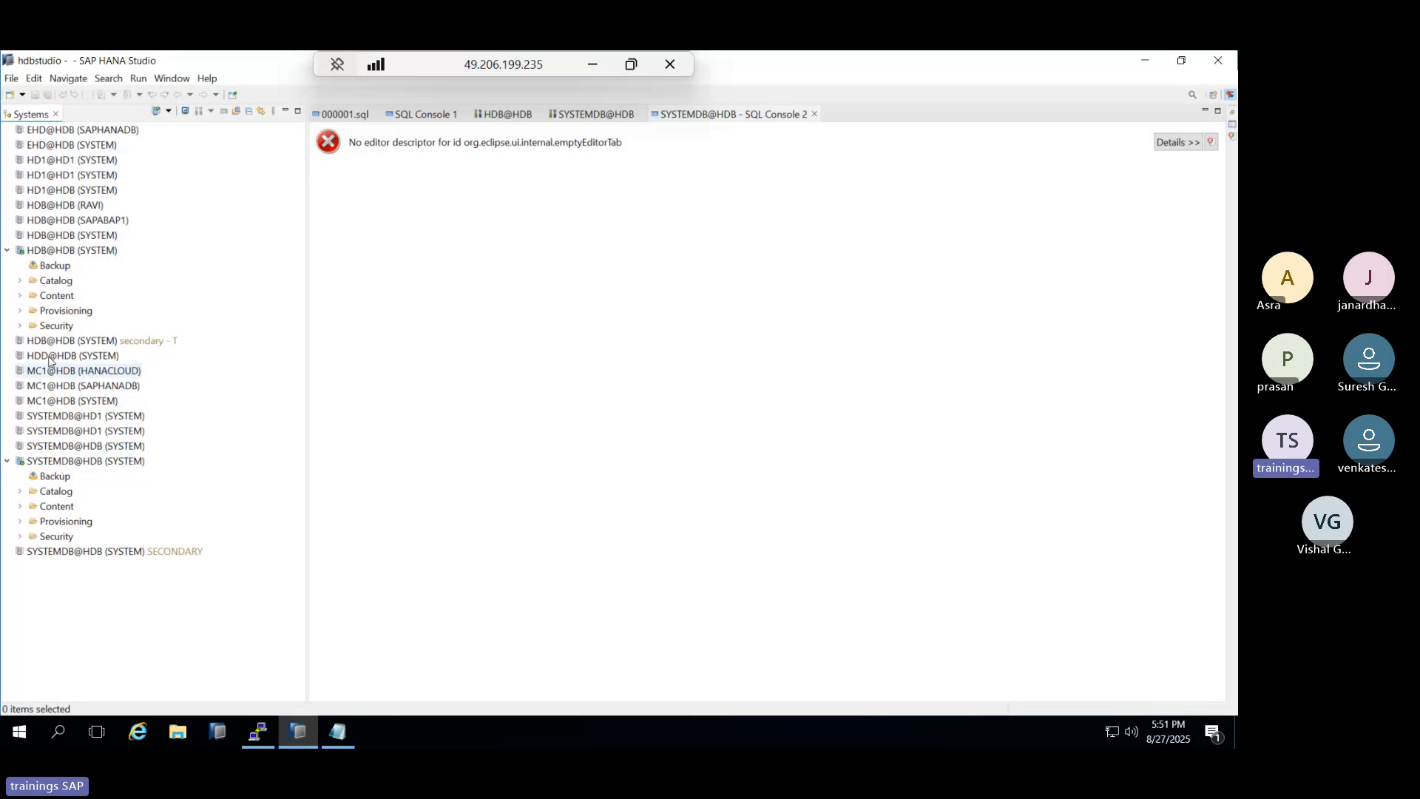
pyautogui.doubleClick(45, 250)
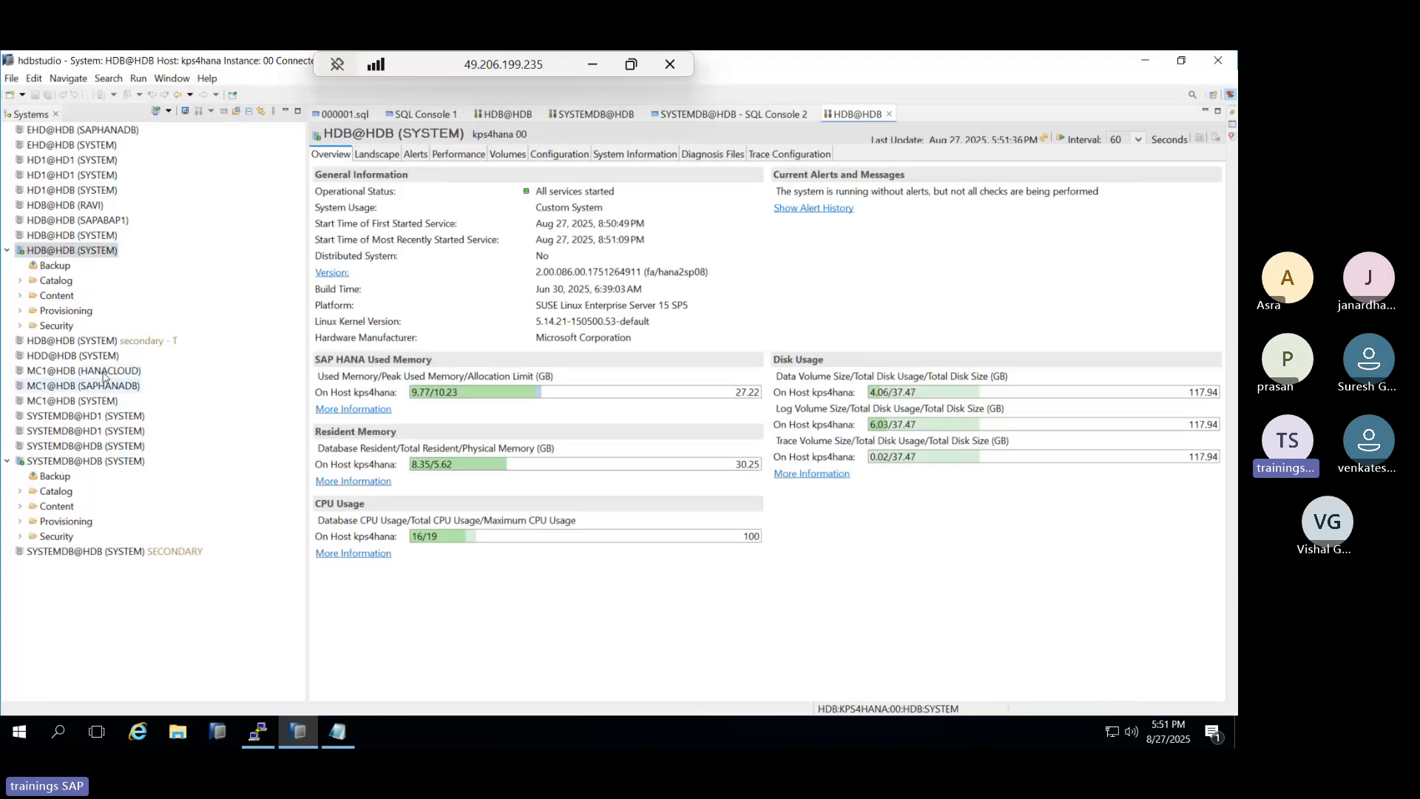
# In a new SYSTEMDB SQL console, write ALTER DATABASE HDB SYSTEM USER PASSWORD with the new password.
pyautogui.rightClick(74, 462)
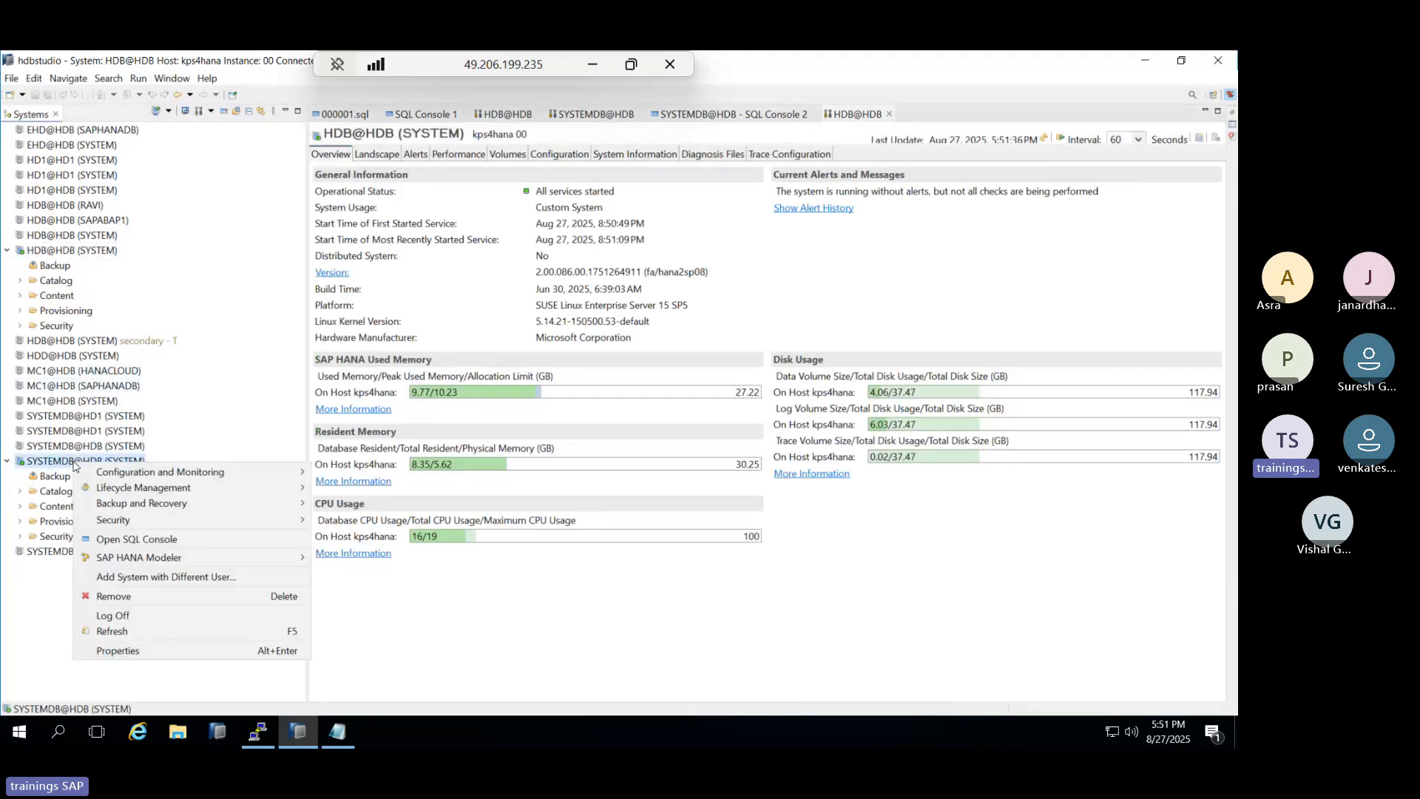
pyautogui.click(161, 543)
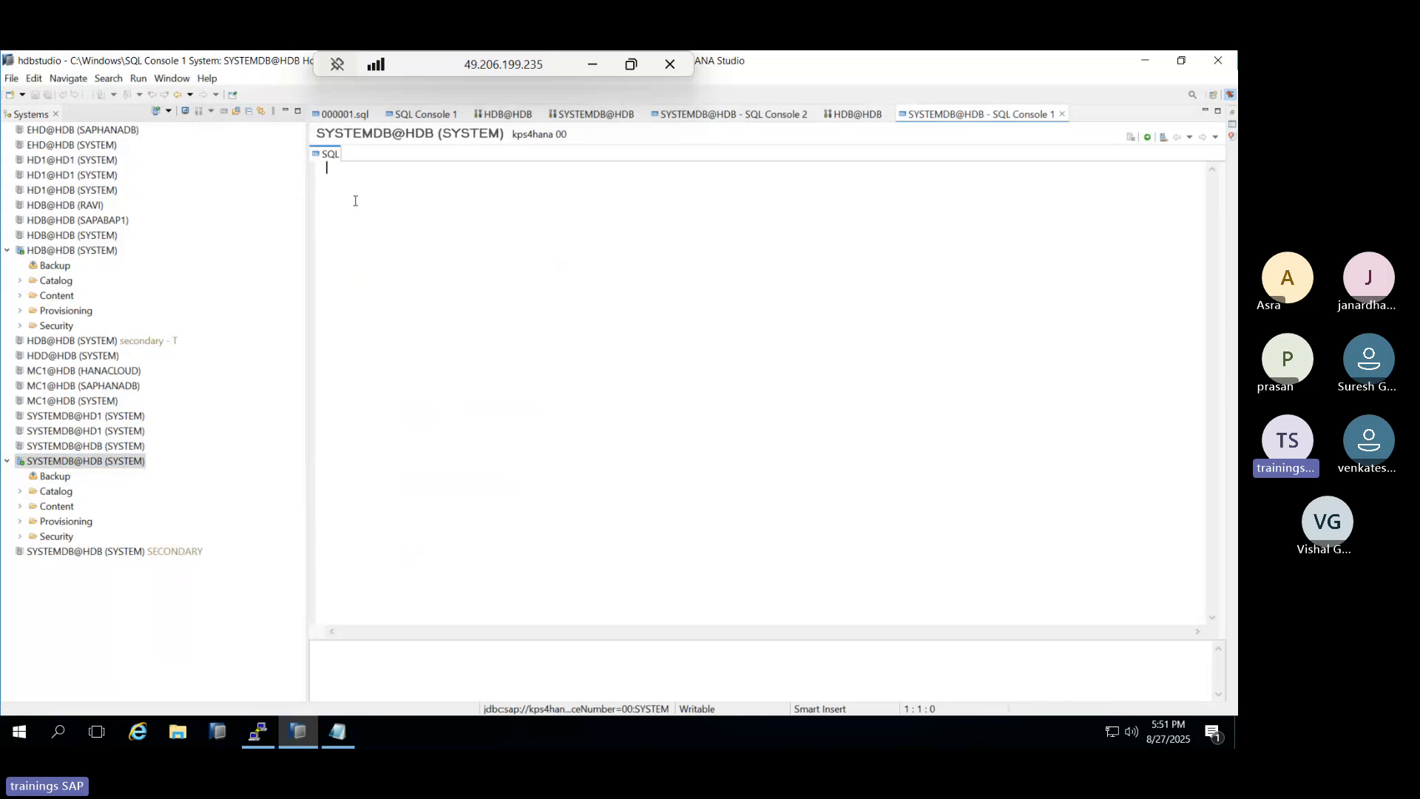
pyautogui.write('ALTER')
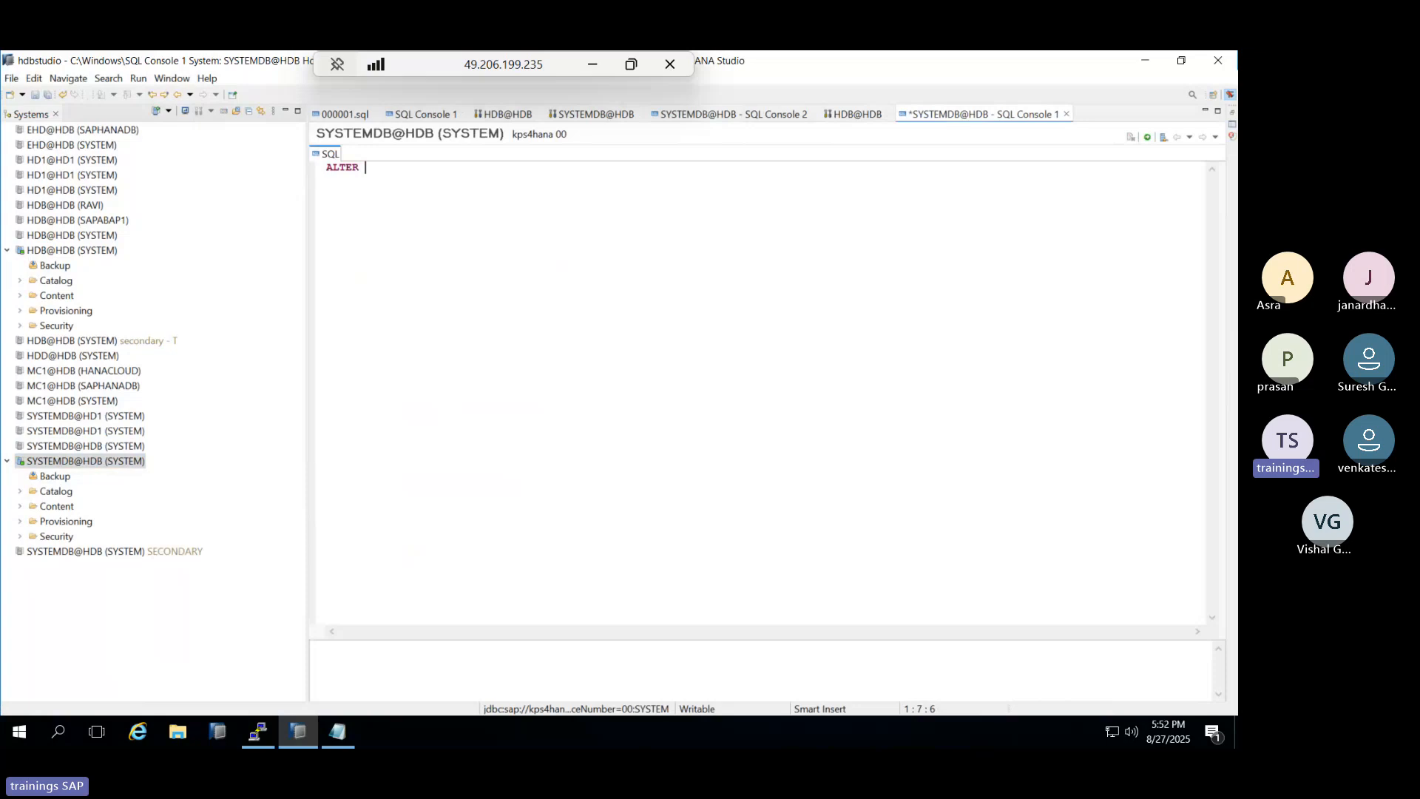
pyautogui.write(' DATABASE HDD')
pyautogui.press('BackSpace')
pyautogui.write('B SYSTEM USER')
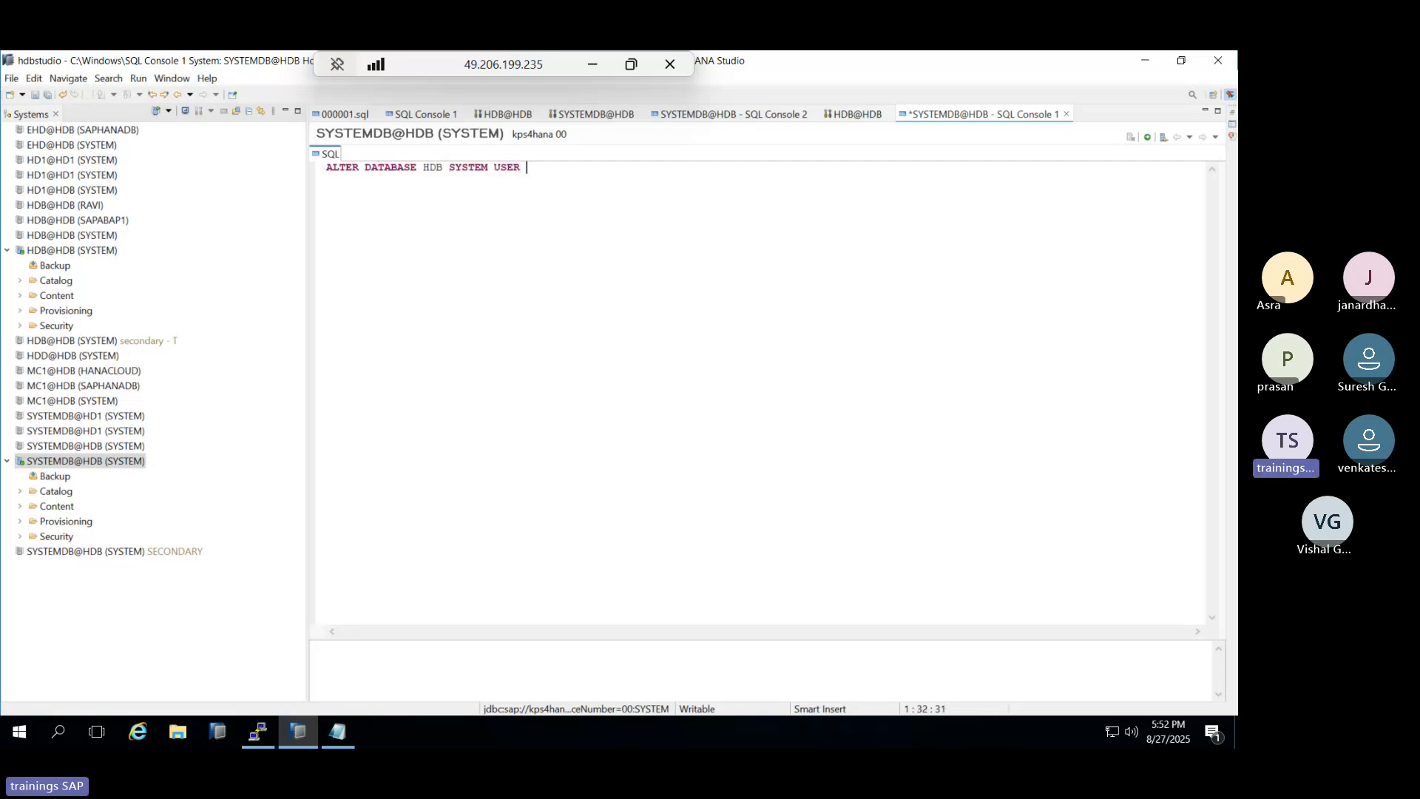
pyautogui.write(' PASSWORD')
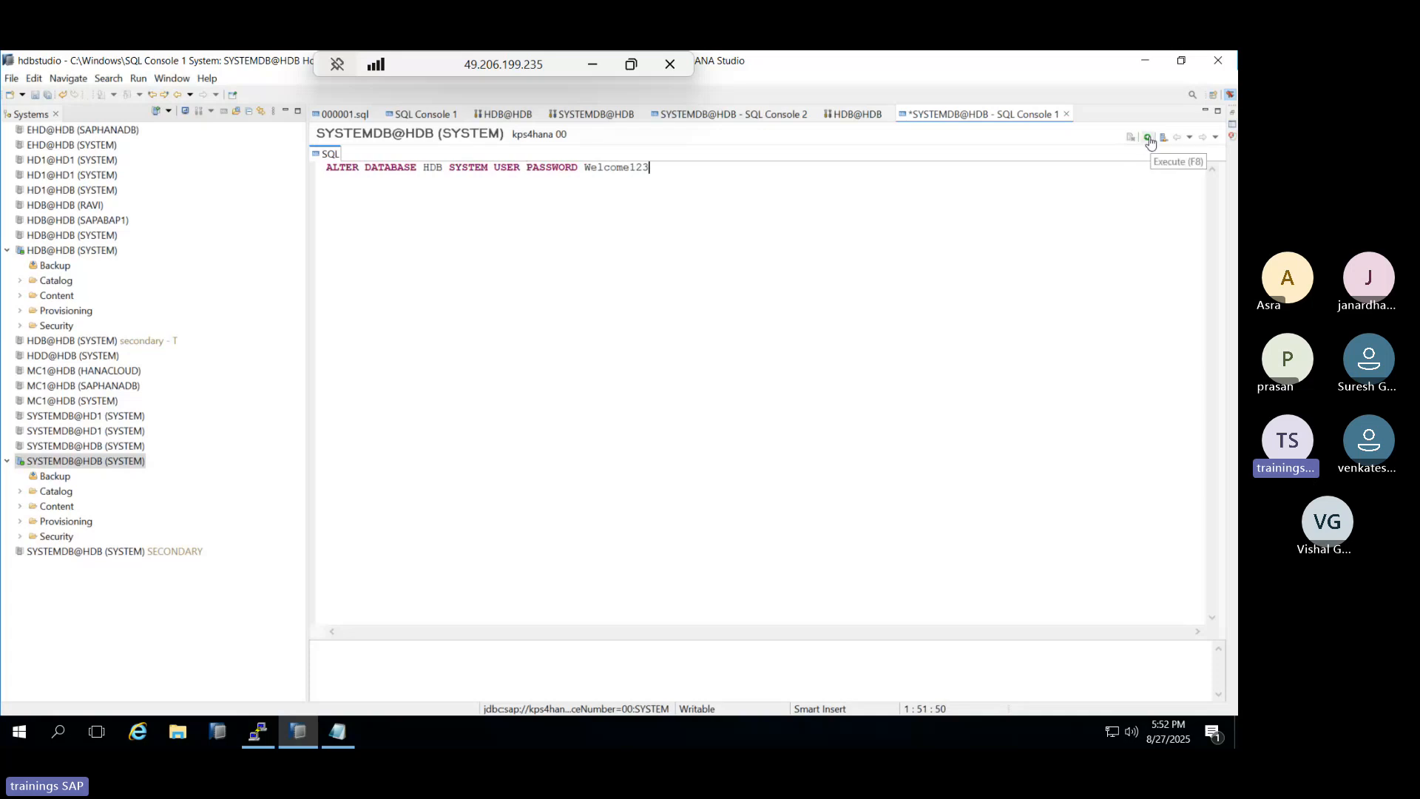
# Execute the tenant password reset, which is rejected, and select the whole statement.
pyautogui.click(338, 732)
pyautogui.click(336, 731)
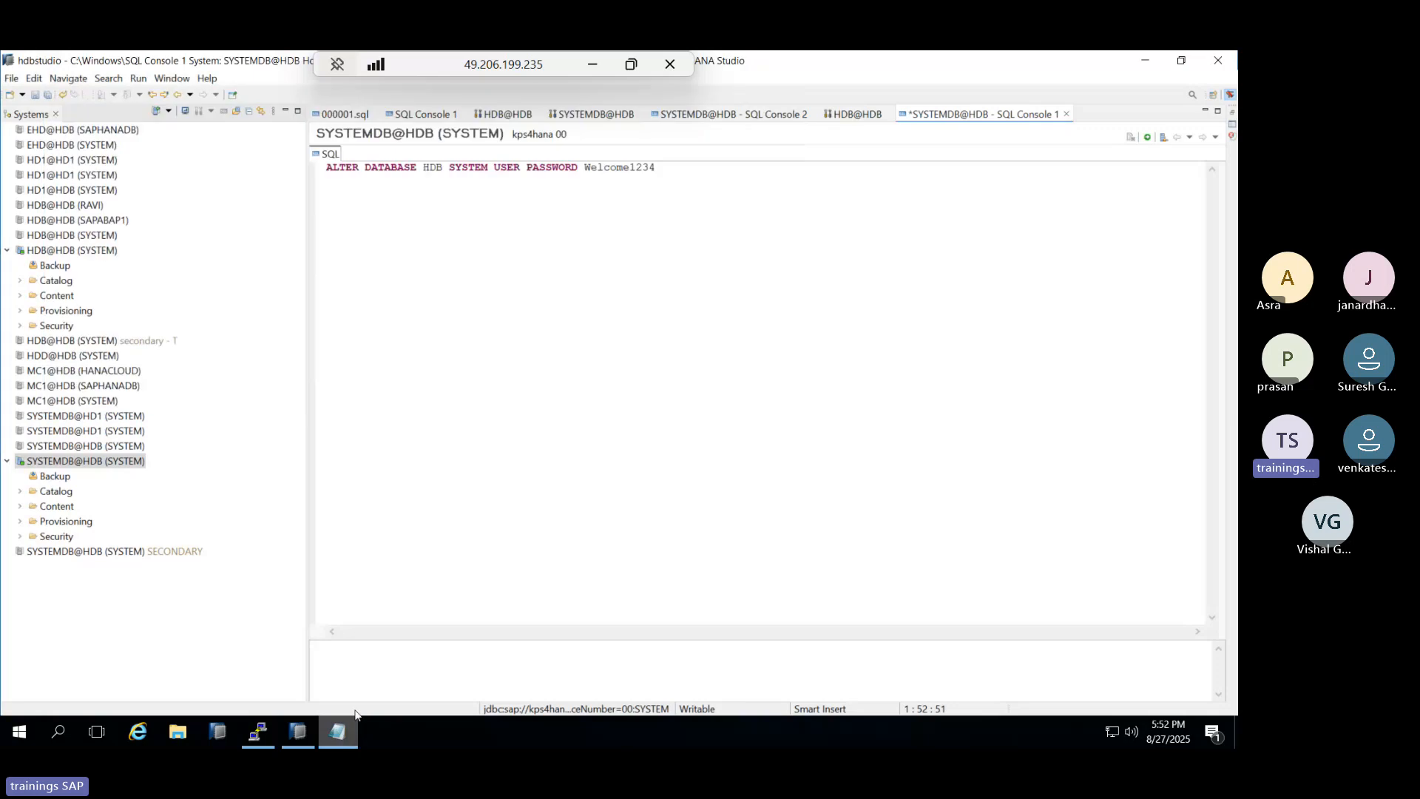
pyautogui.click(1147, 140)
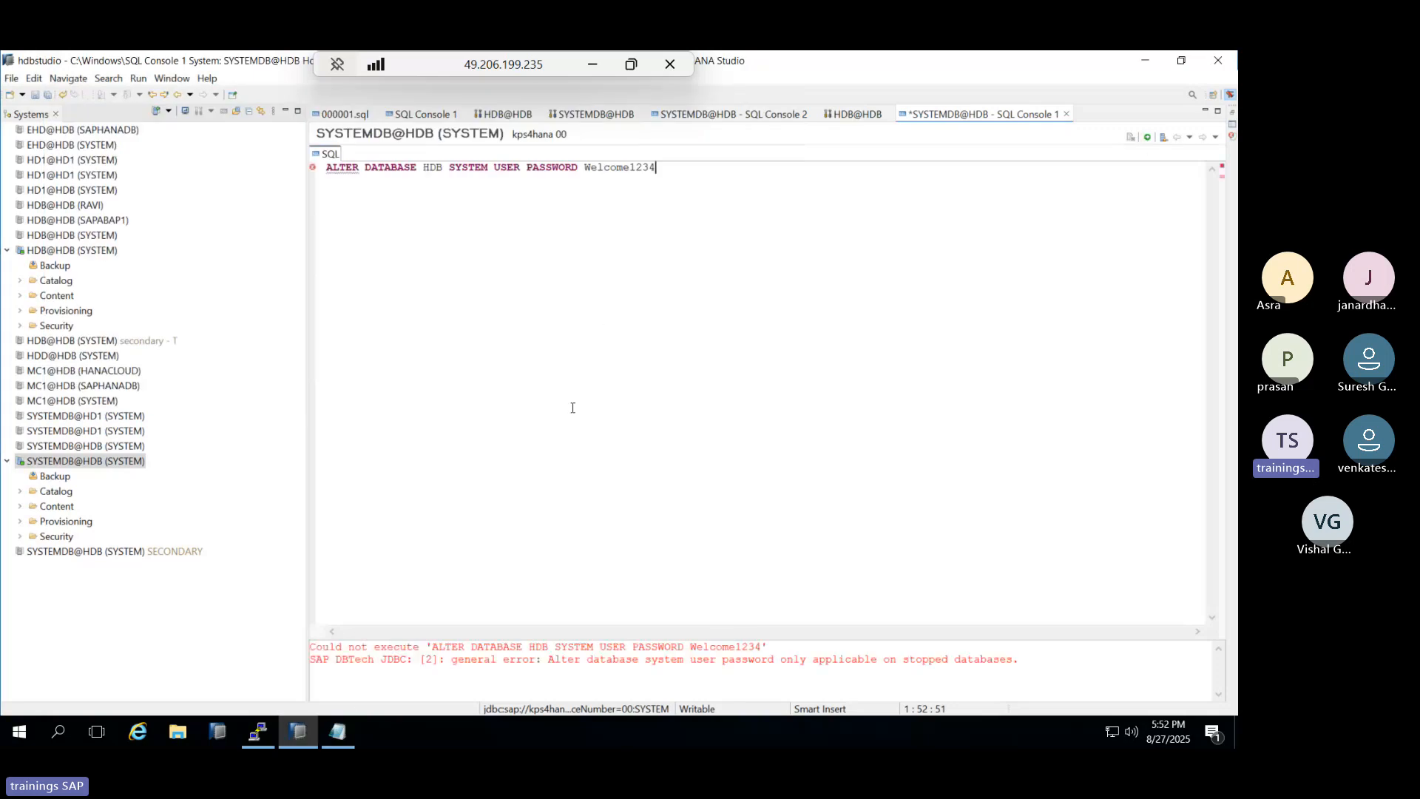
pyautogui.doubleClick(342, 167)
pyautogui.keyDown('shift'); pyautogui.click(664, 171); pyautogui.keyUp('shift')
pyautogui.hotkey('ctrl', 'c')
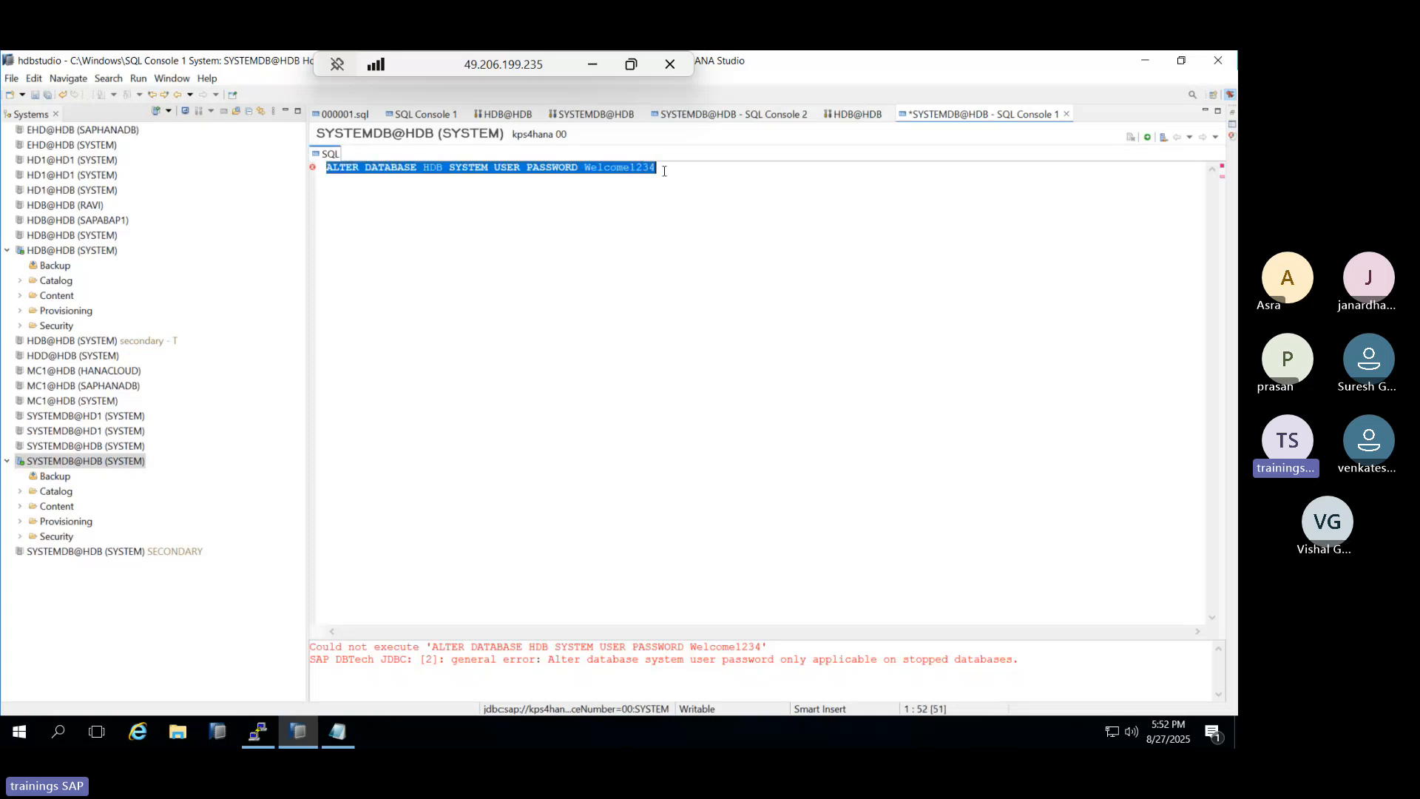
# Stop the HDB tenant with ALTER SYSTEM STOP DATABASE HDB;.
pyautogui.write('ALTER')
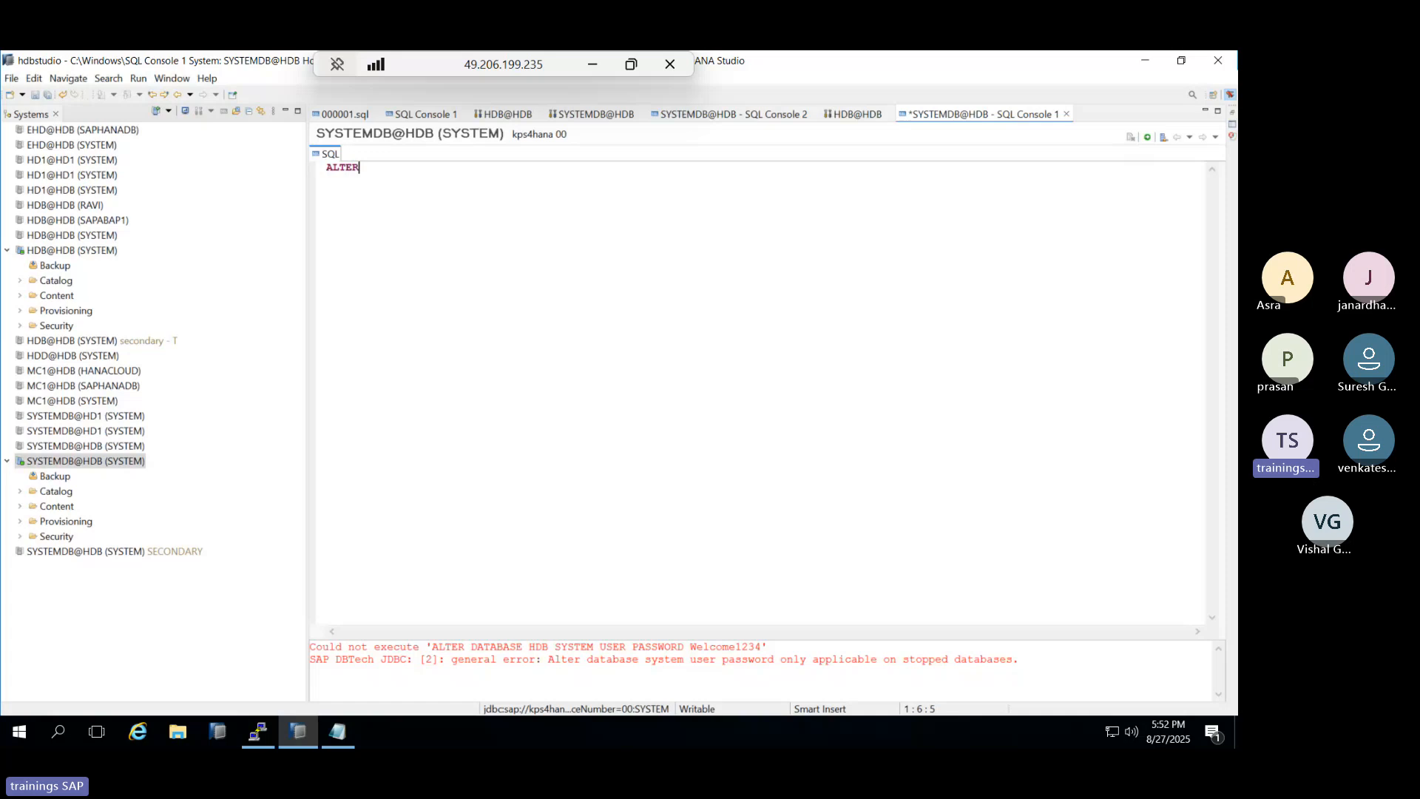
pyautogui.write(' SYSTEM STOP DATABS')
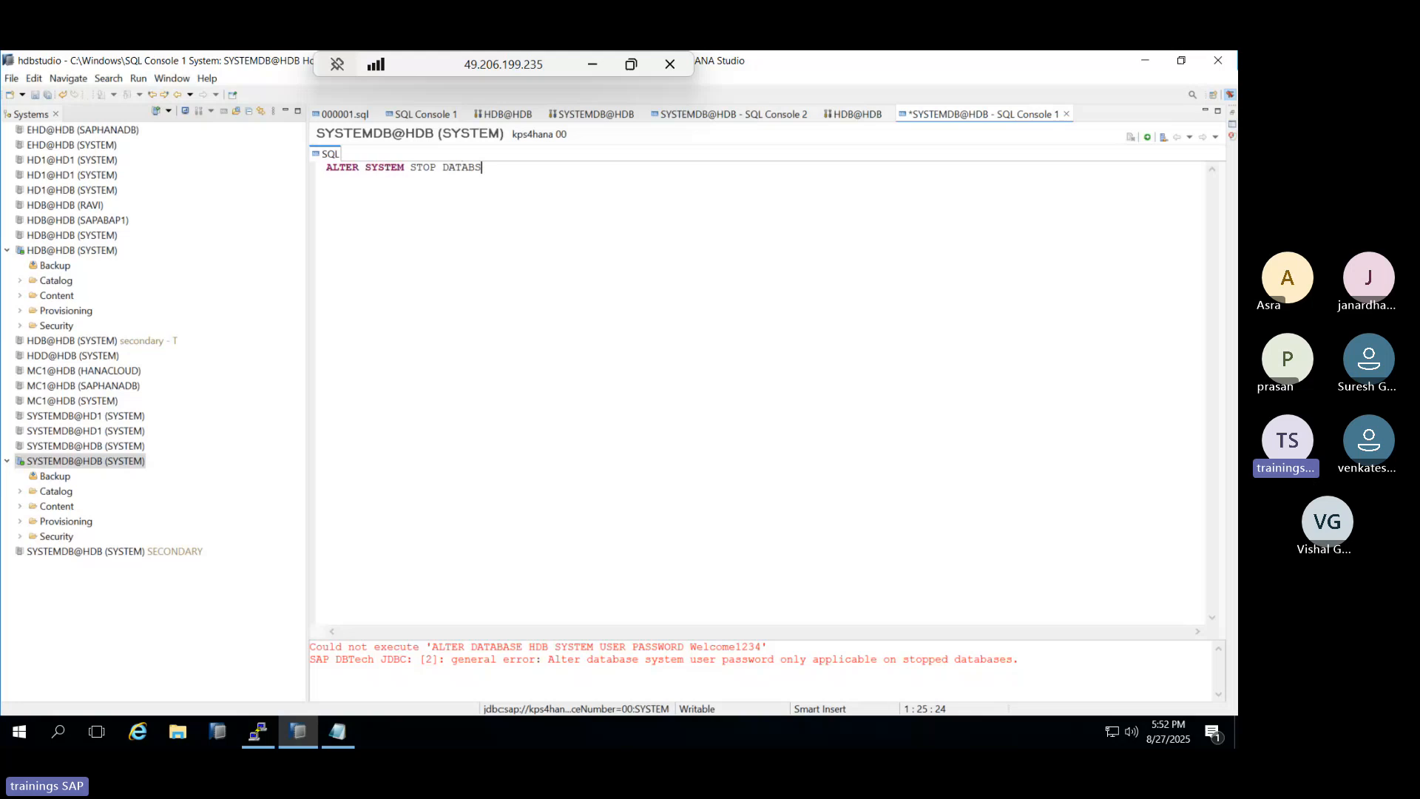
pyautogui.press('BackSpace')
pyautogui.write('ASE HDB;')
pyautogui.click(1147, 136)
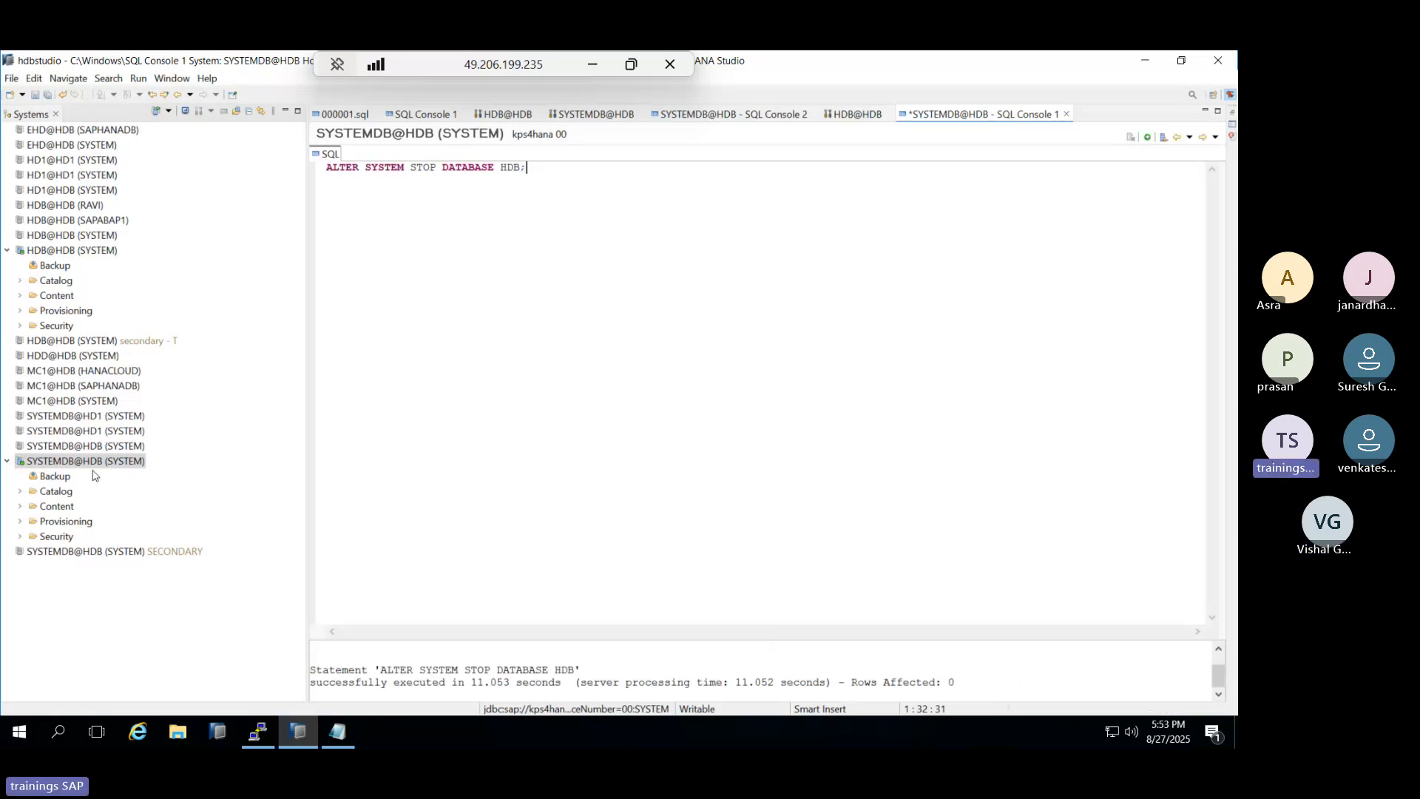
# Replace the editor contents with the password reset statement and execute it on the stopped tenant.
pyautogui.moveTo(93, 469)
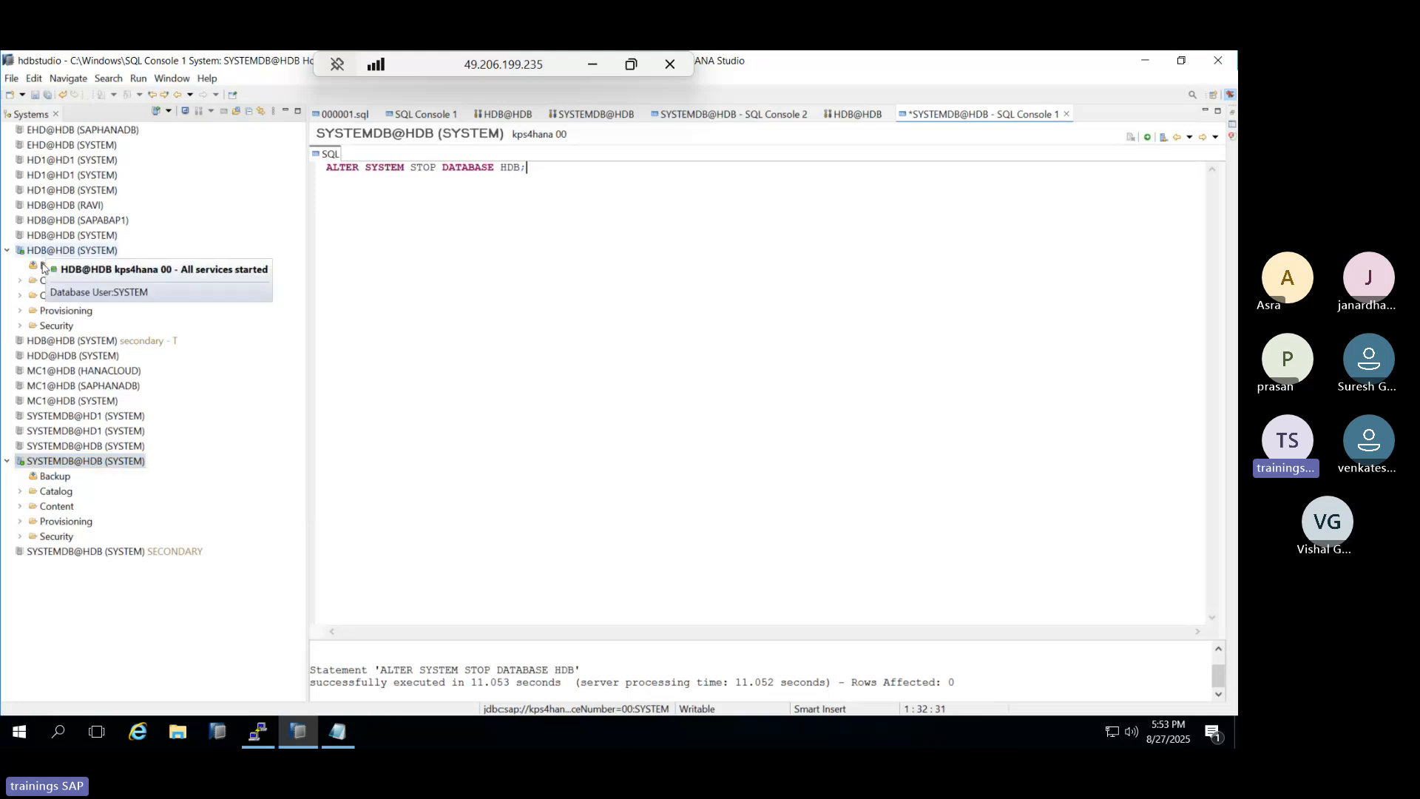
pyautogui.click(20, 537)
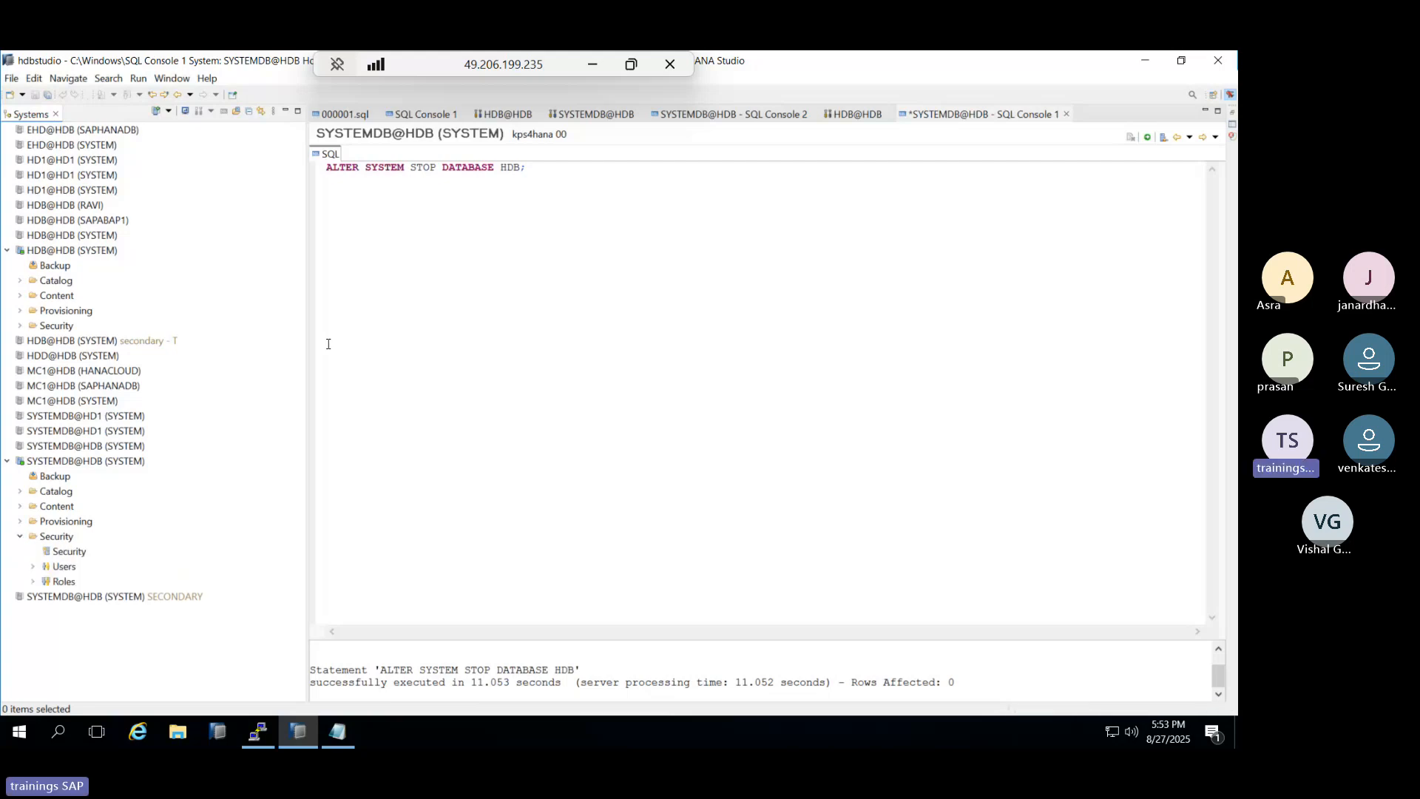
pyautogui.click(356, 186)
pyautogui.hotkey('ctrl', 'a')
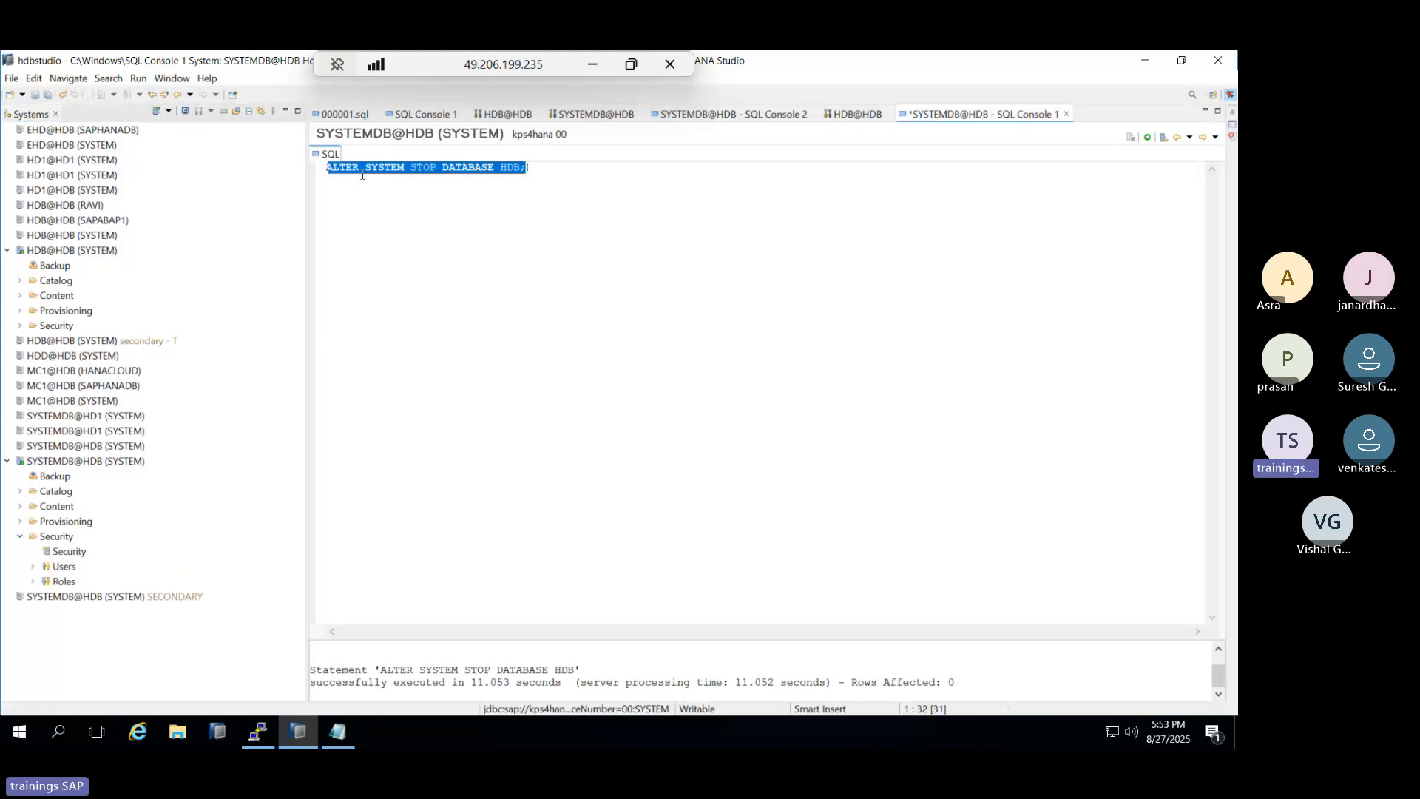
pyautogui.hotkey('ctrl', 'v')
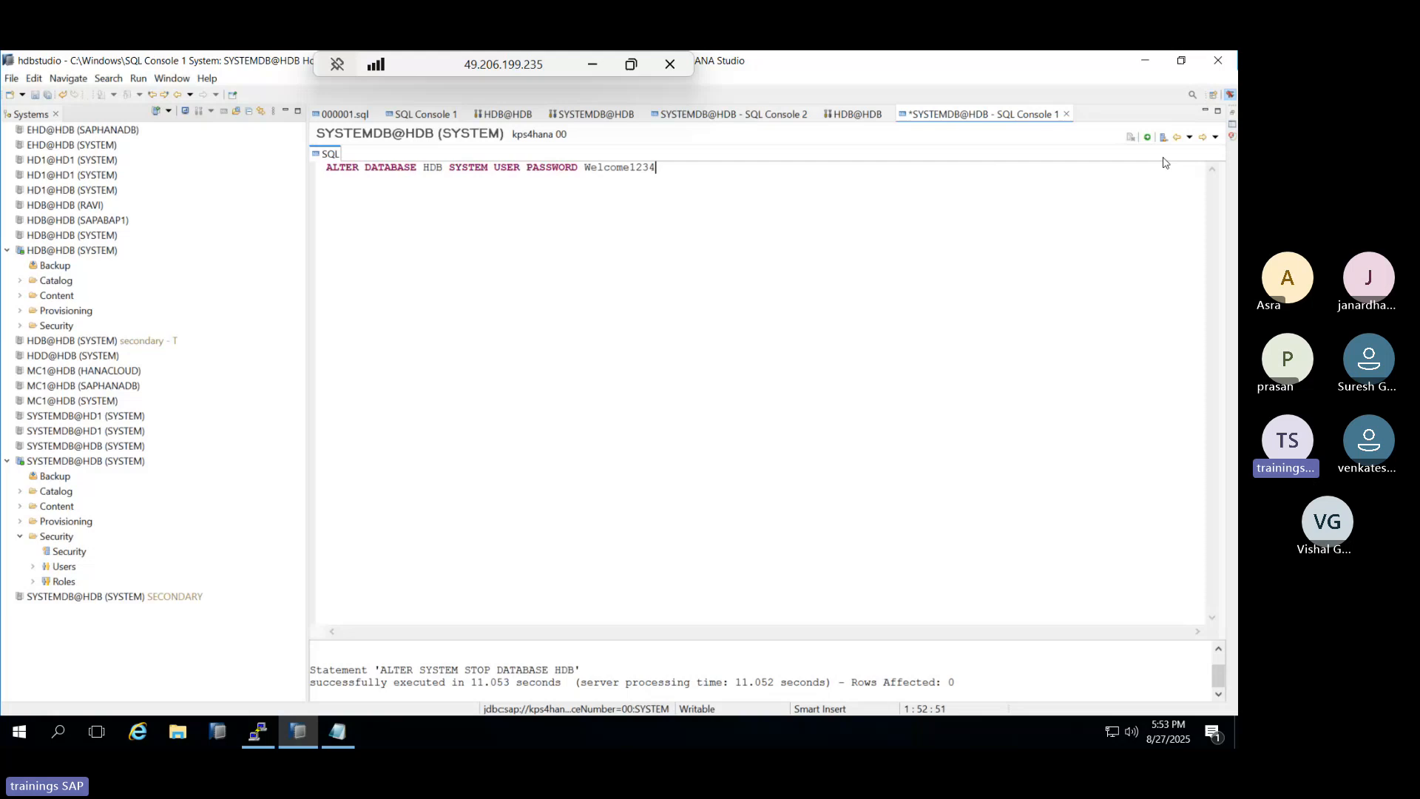
pyautogui.click(1147, 139)
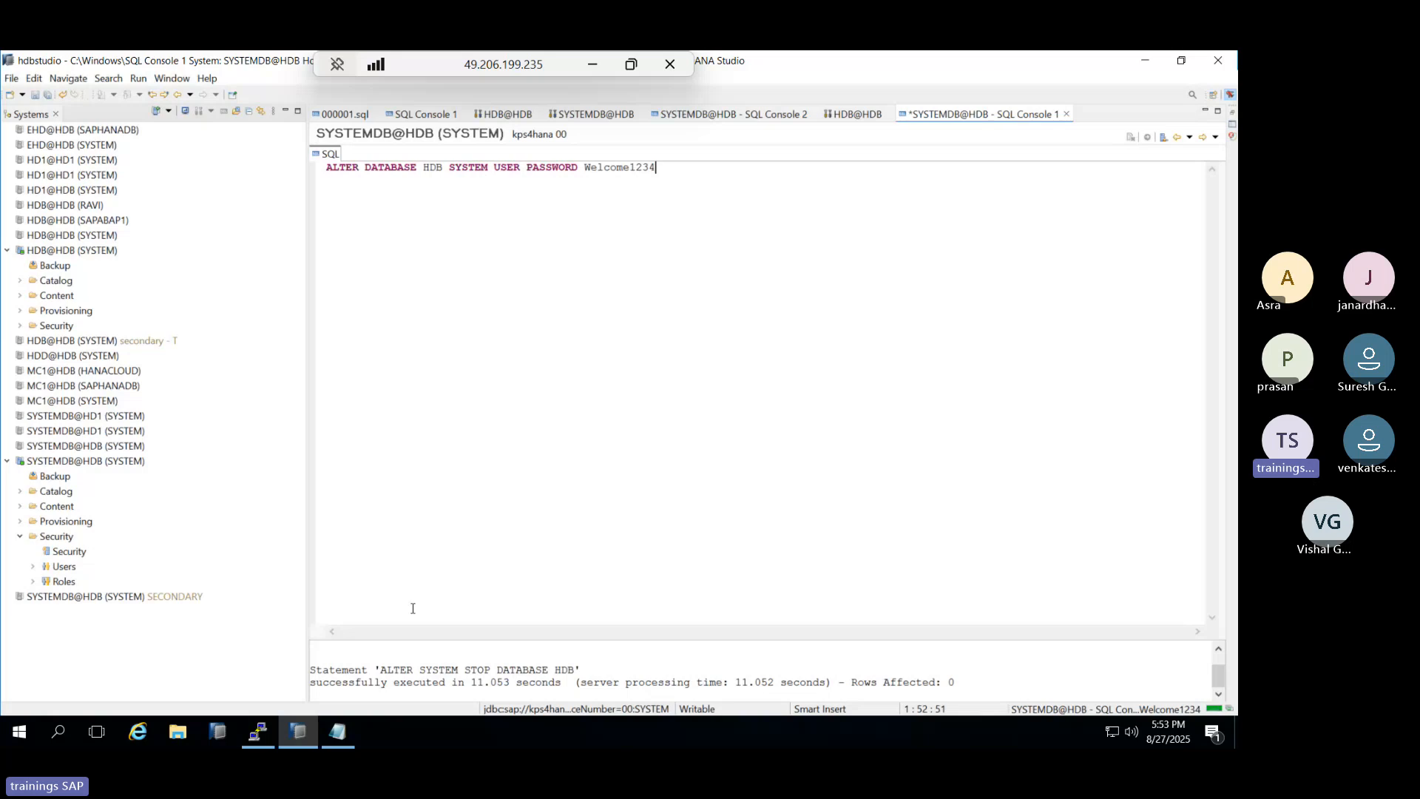
pyautogui.moveTo(328, 670); pyautogui.dragTo(712, 705)
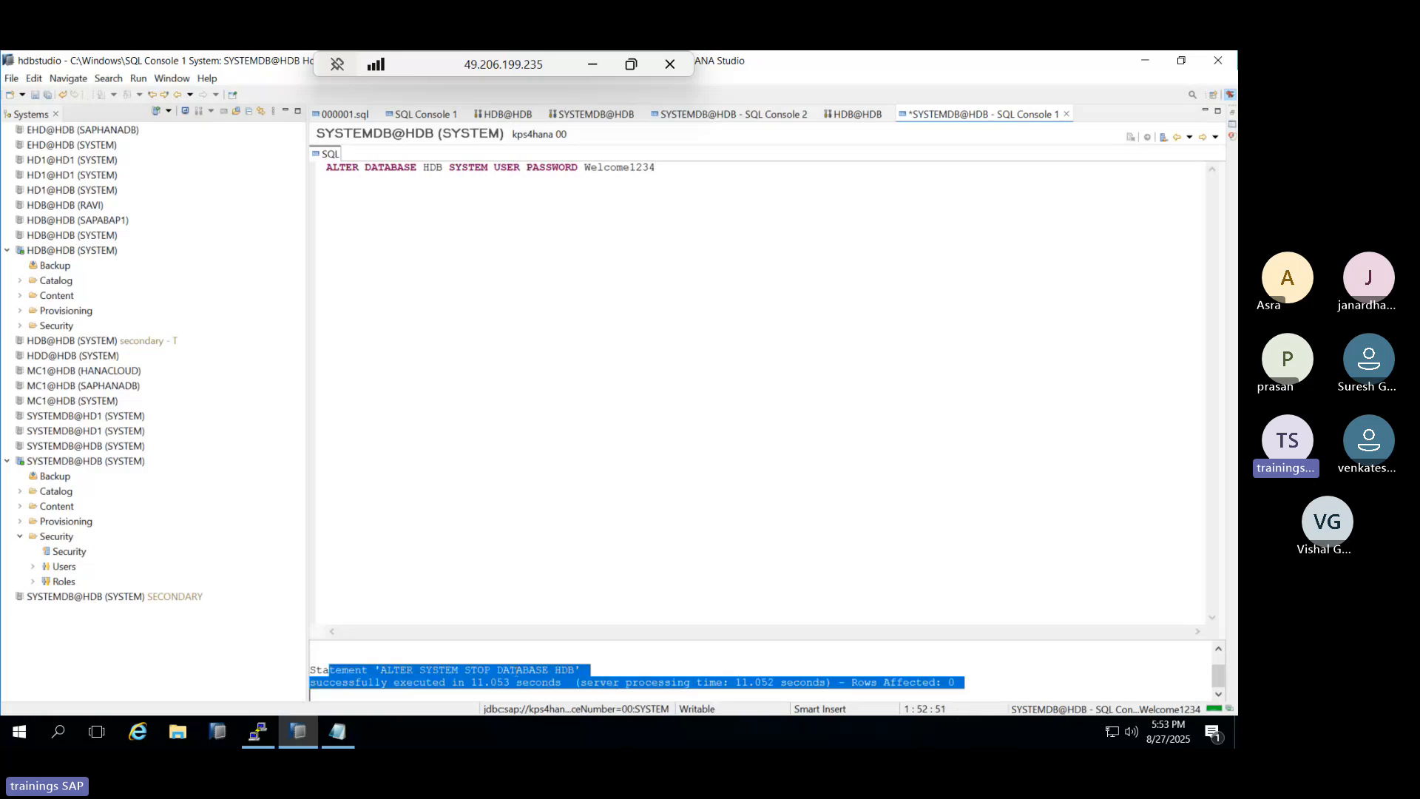
pyautogui.click(475, 658)
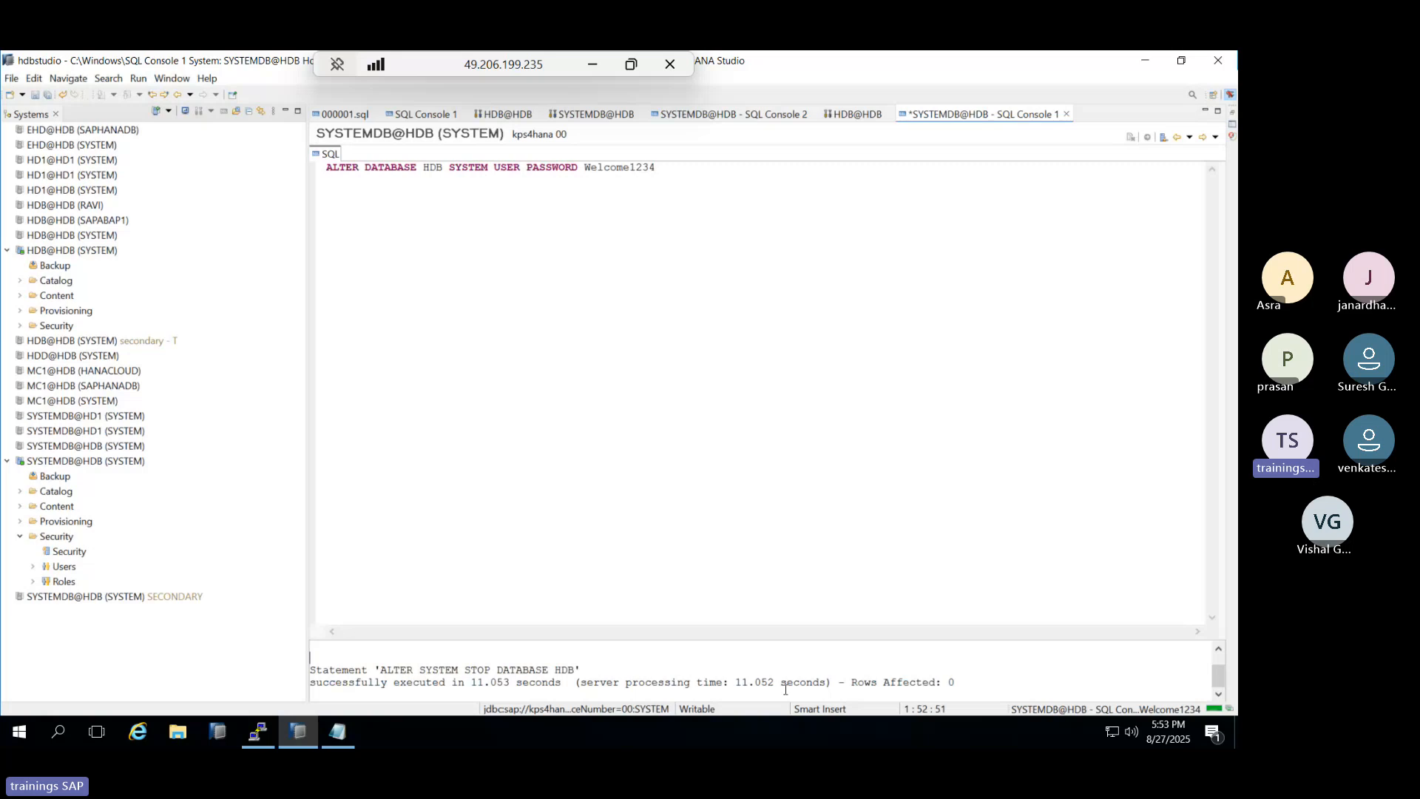
# Check and highlight the tenant password reset success message.
pyautogui.doubleClick(1219, 709)
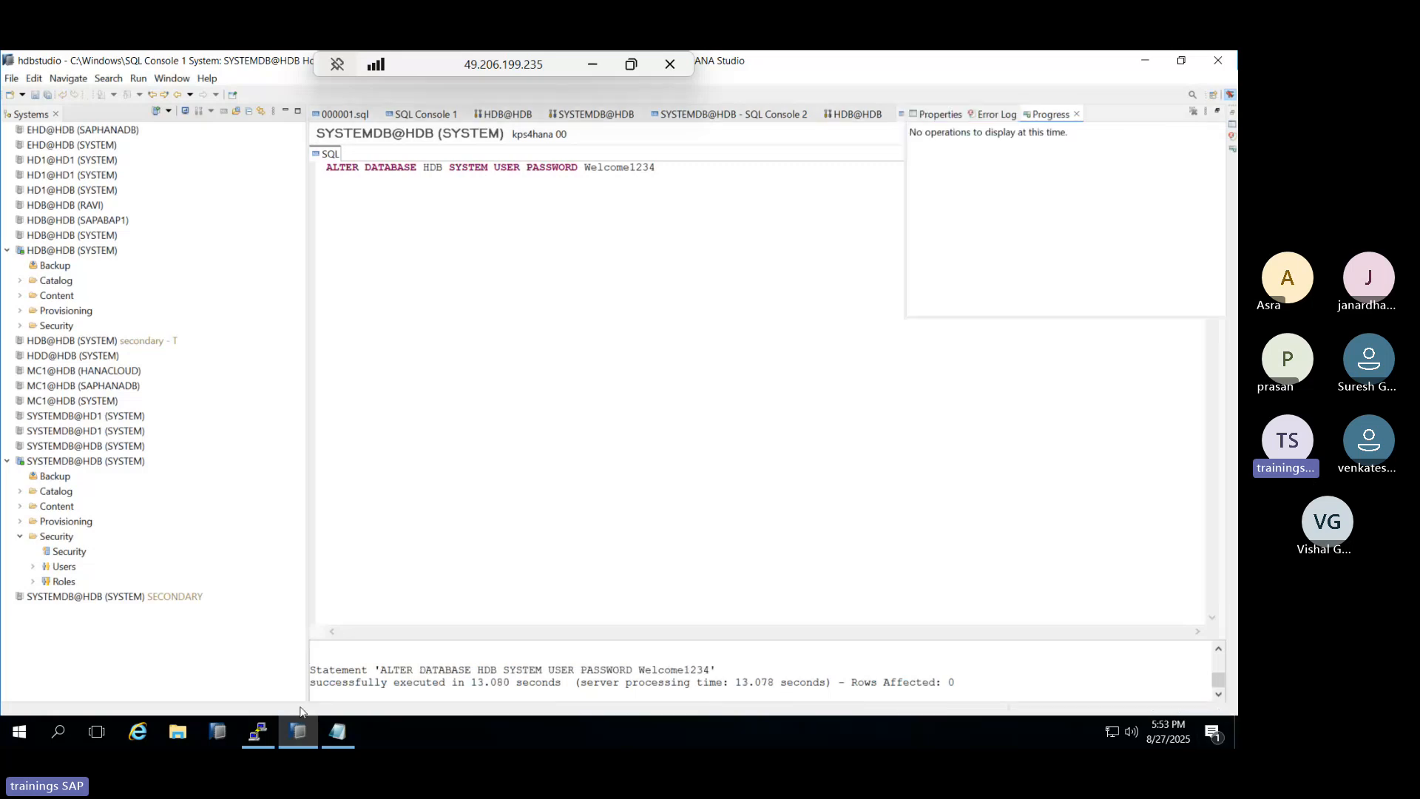
pyautogui.moveTo(370, 676); pyautogui.dragTo(961, 683)
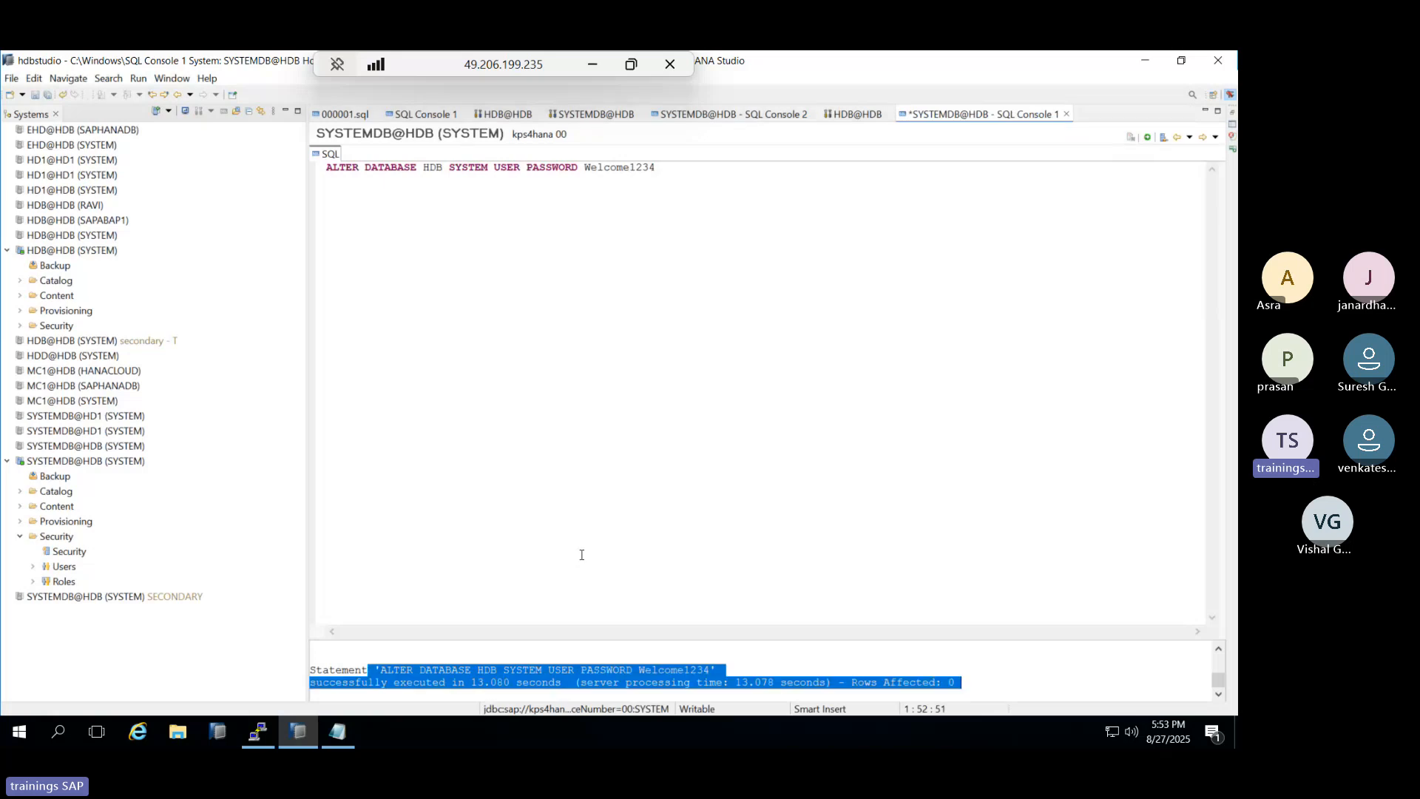
pyautogui.rightClick(63, 252)
pyautogui.click(397, 175)
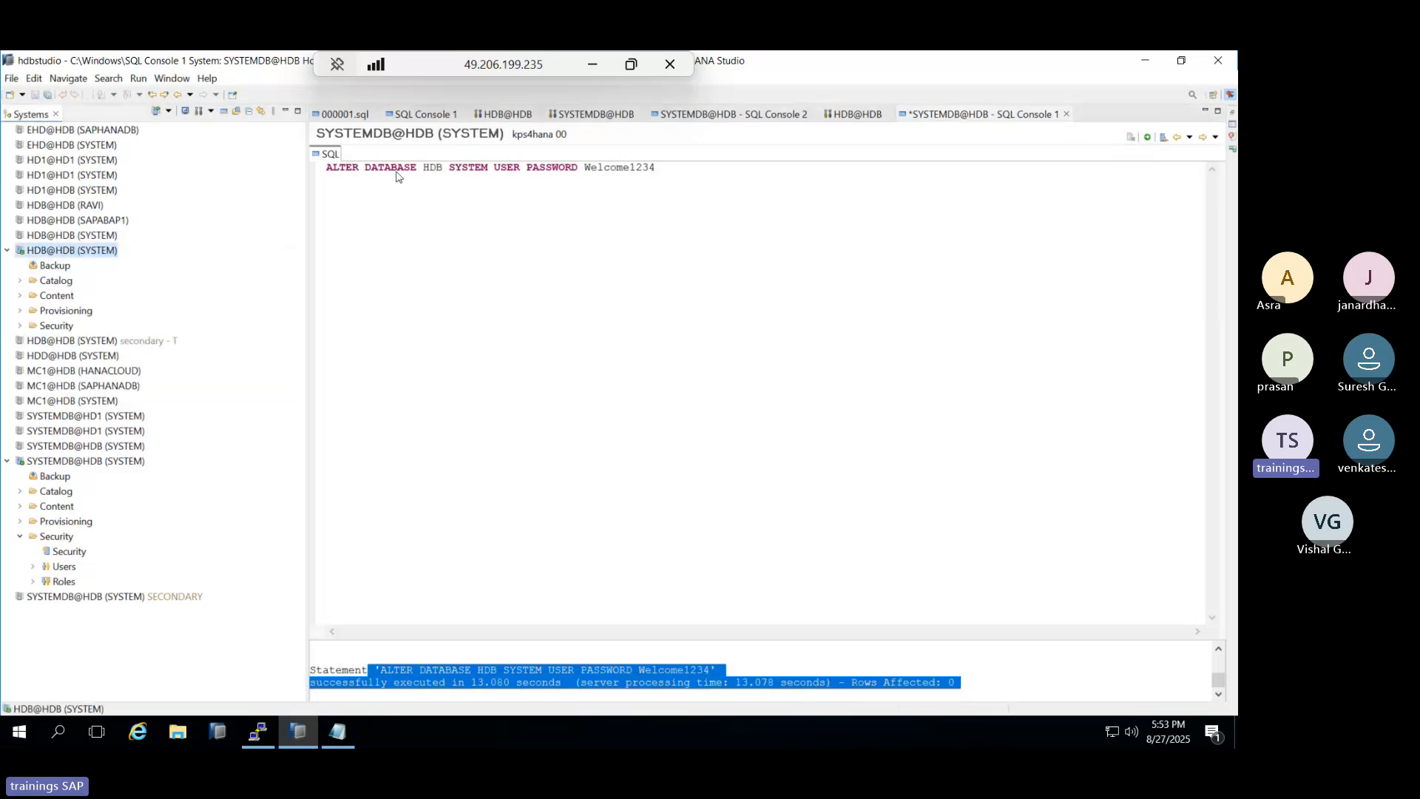
# Start the HDB tenant with ALTER SYSTEM START DATABASE HDB; and select HDB@HDB (SYSTEM).
pyautogui.tripleClick(397, 172)
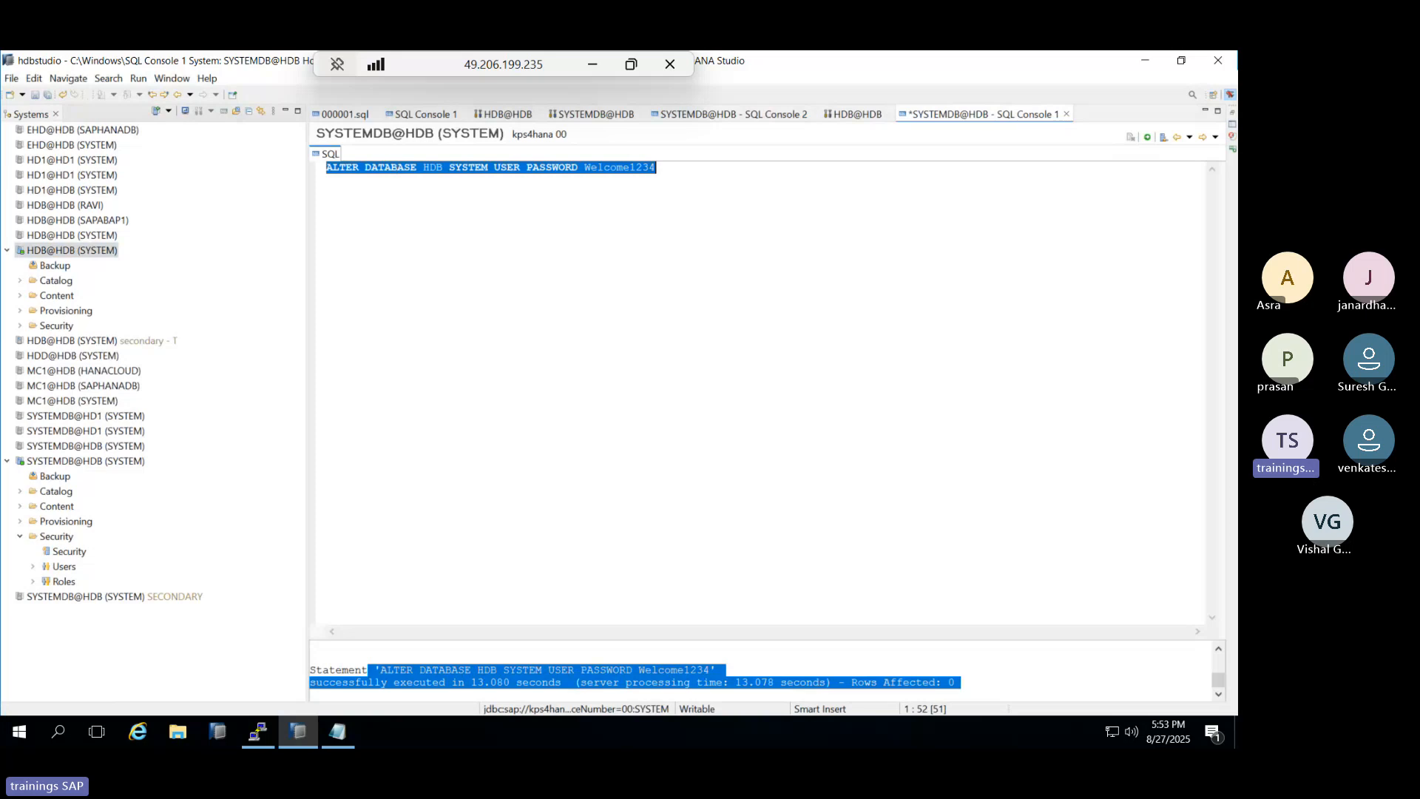
pyautogui.write('ALTER SYST')
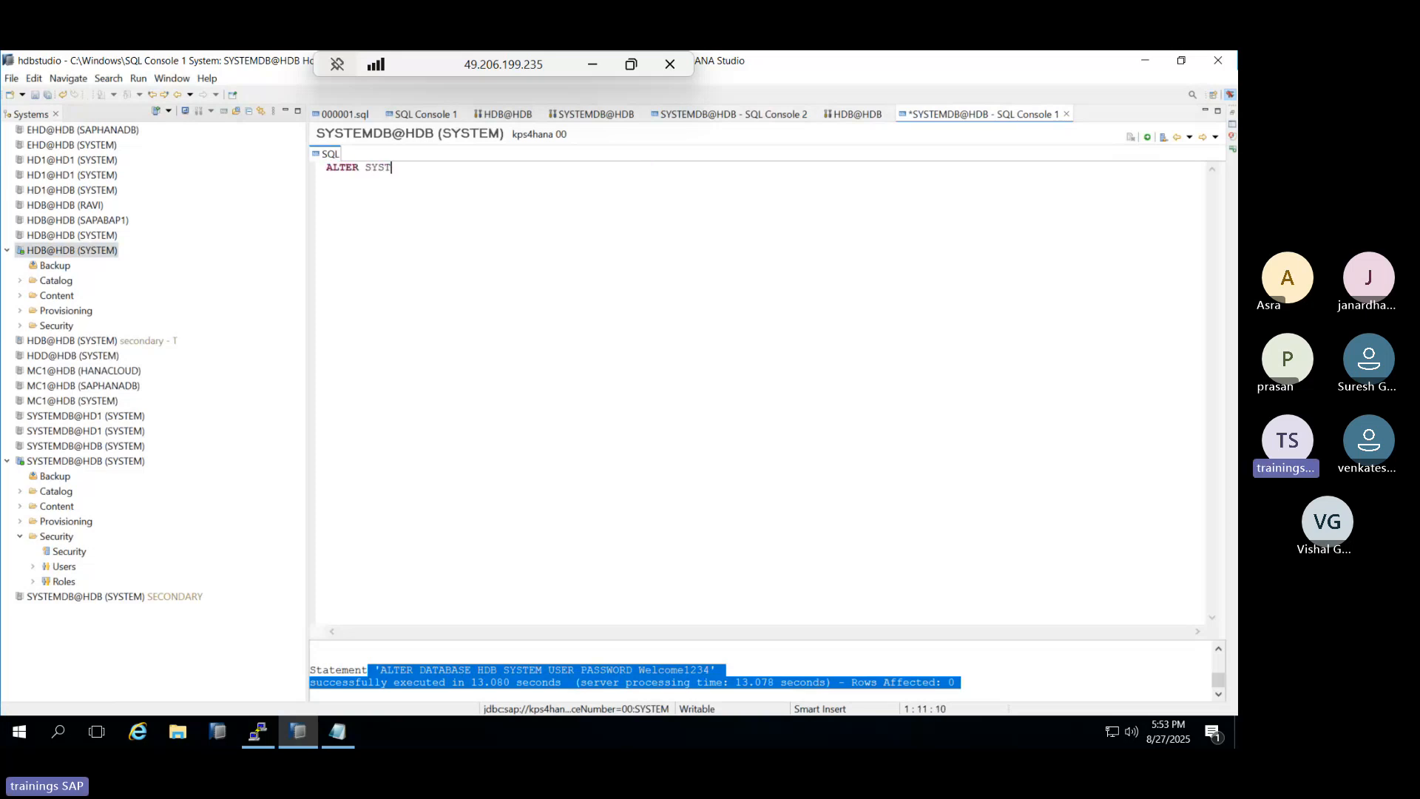
pyautogui.write('EM START DATABASE HDB')
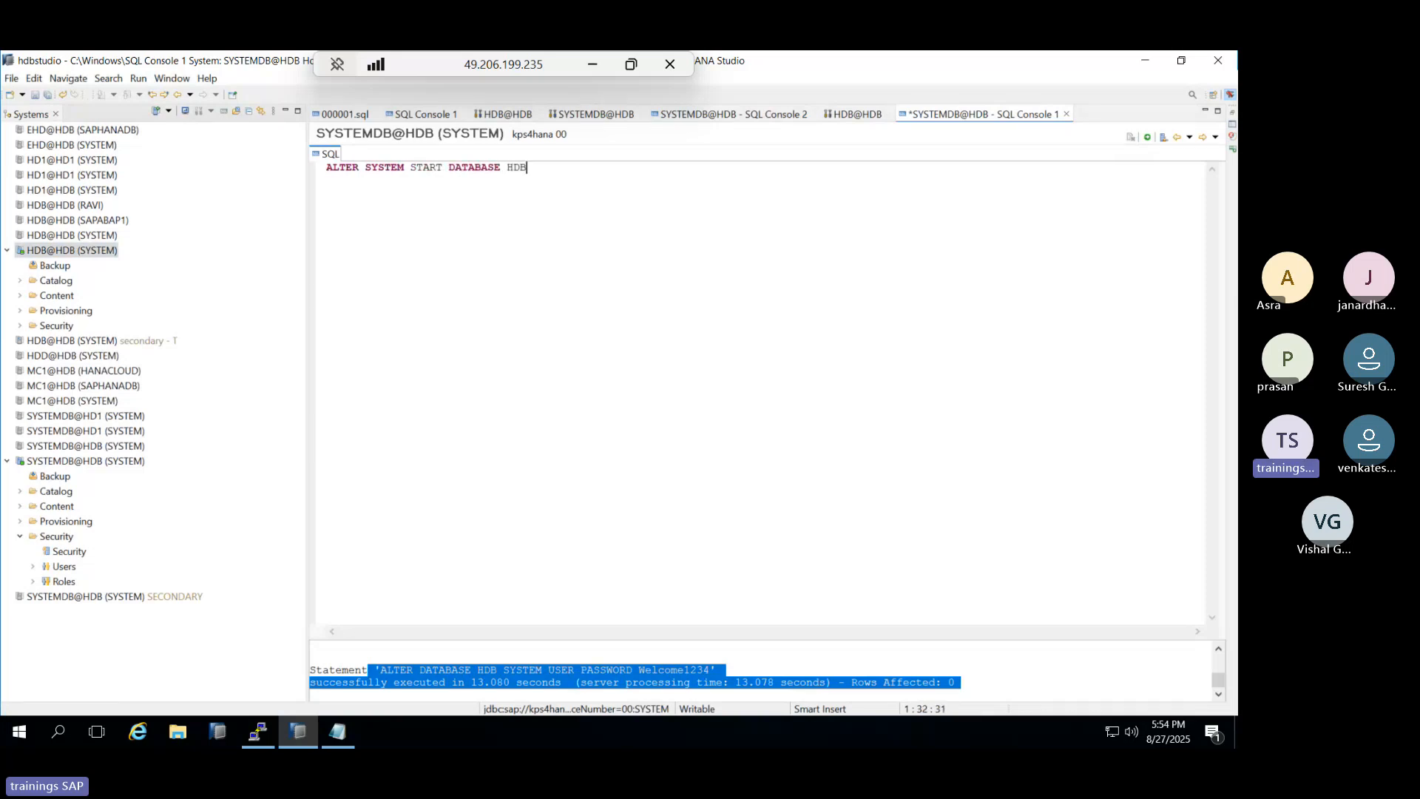
pyautogui.write(';')
pyautogui.click(1147, 137)
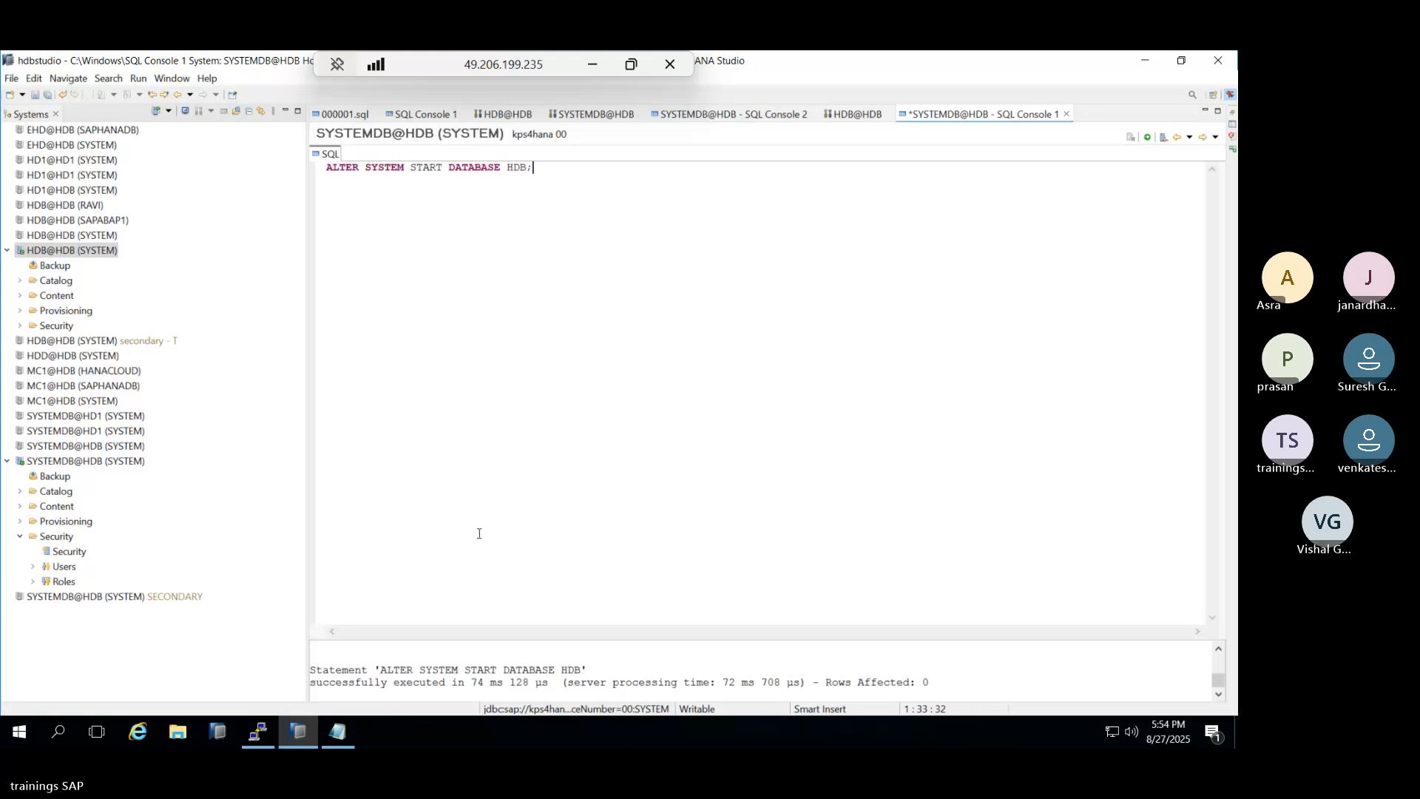
pyautogui.click(44, 251)
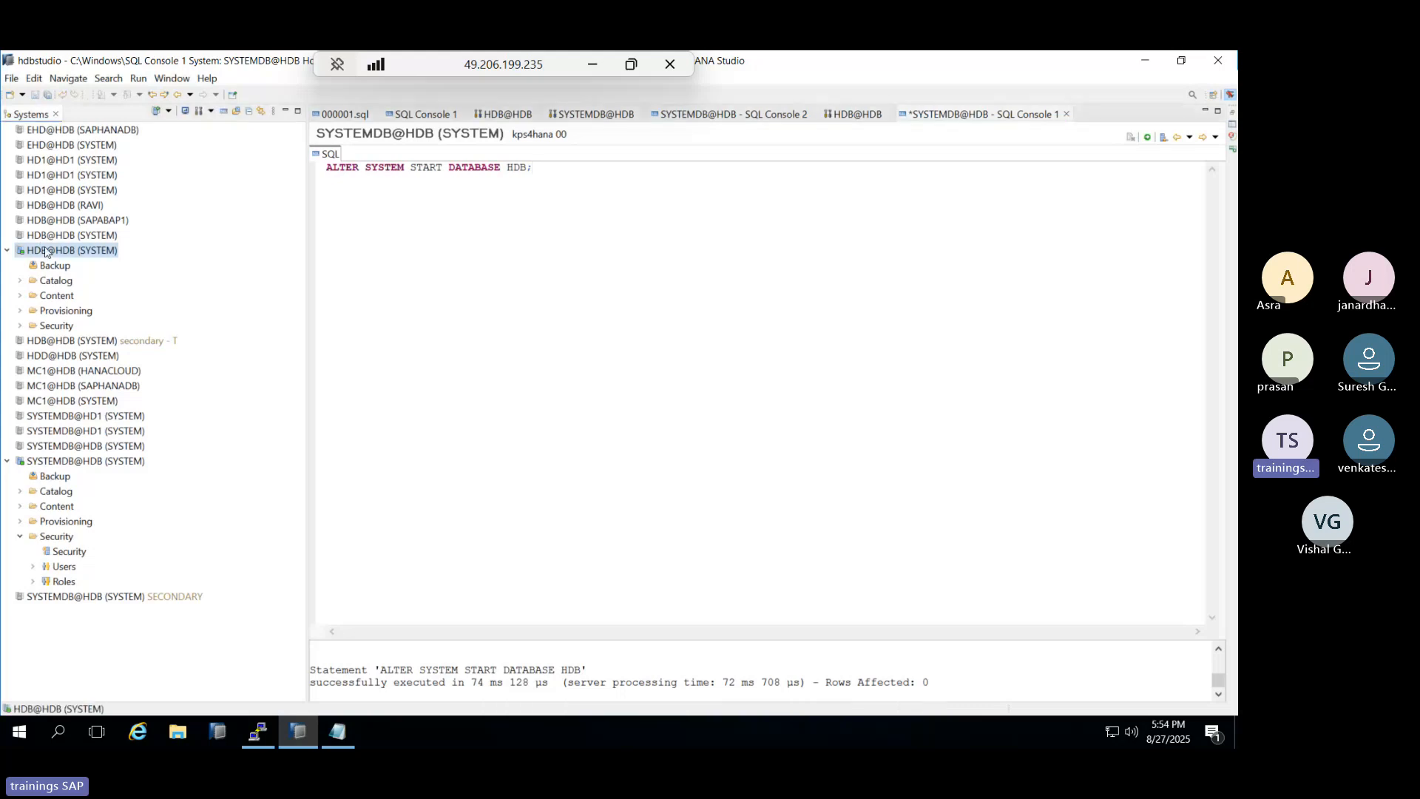
# Enter the new SYSTEM password in the HDB@HDB connection's logon properties; it is rejected.
pyautogui.doubleClick(46, 251)
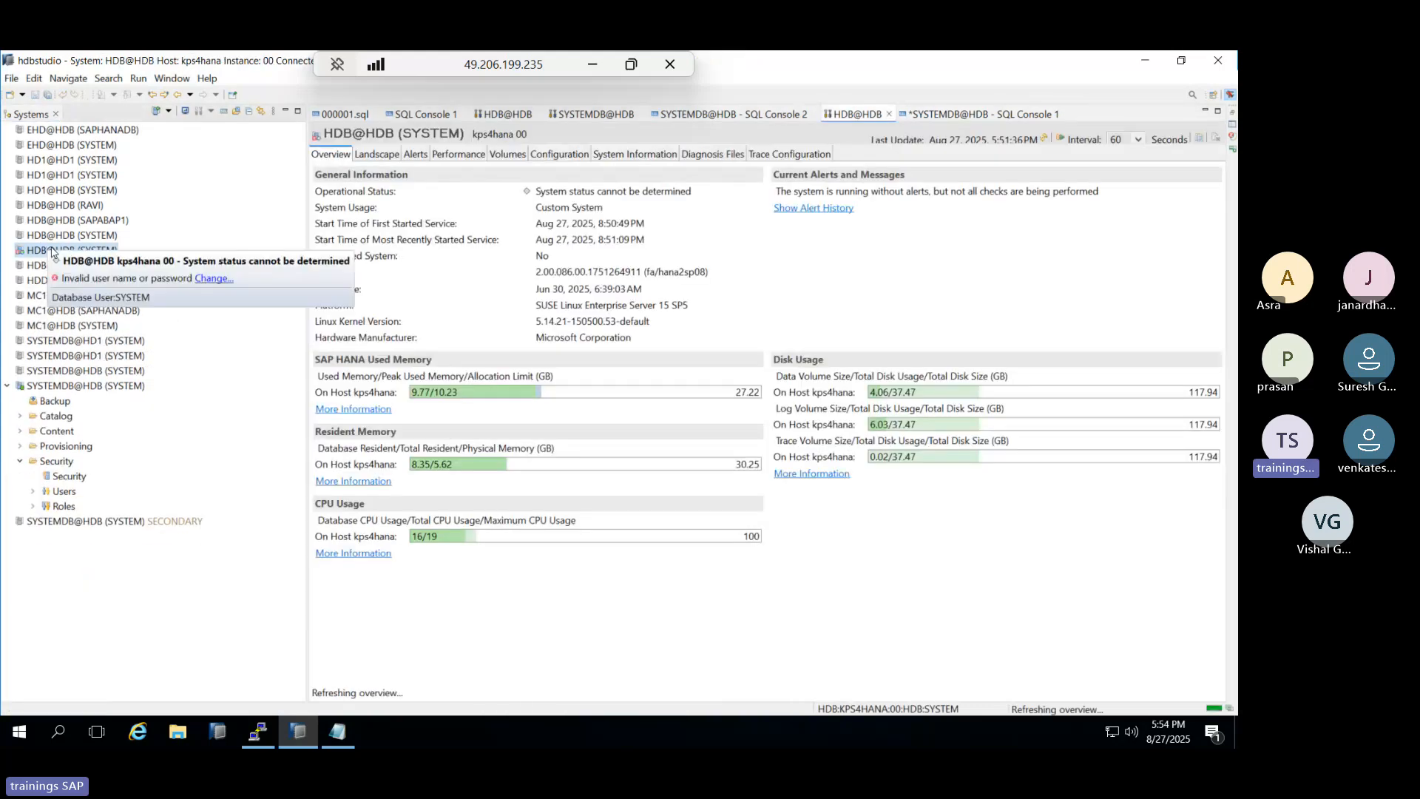
pyautogui.click(213, 278)
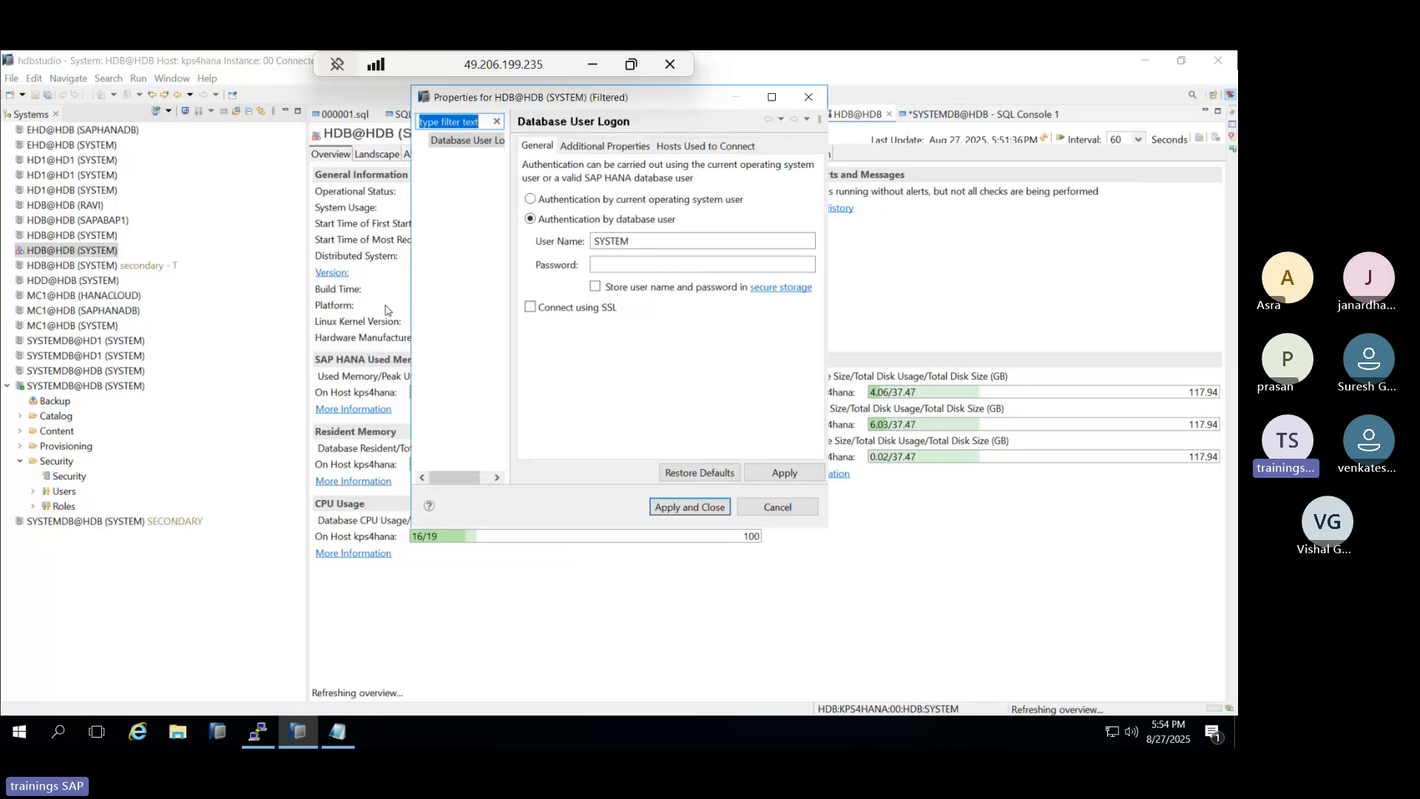
pyautogui.click(641, 266)
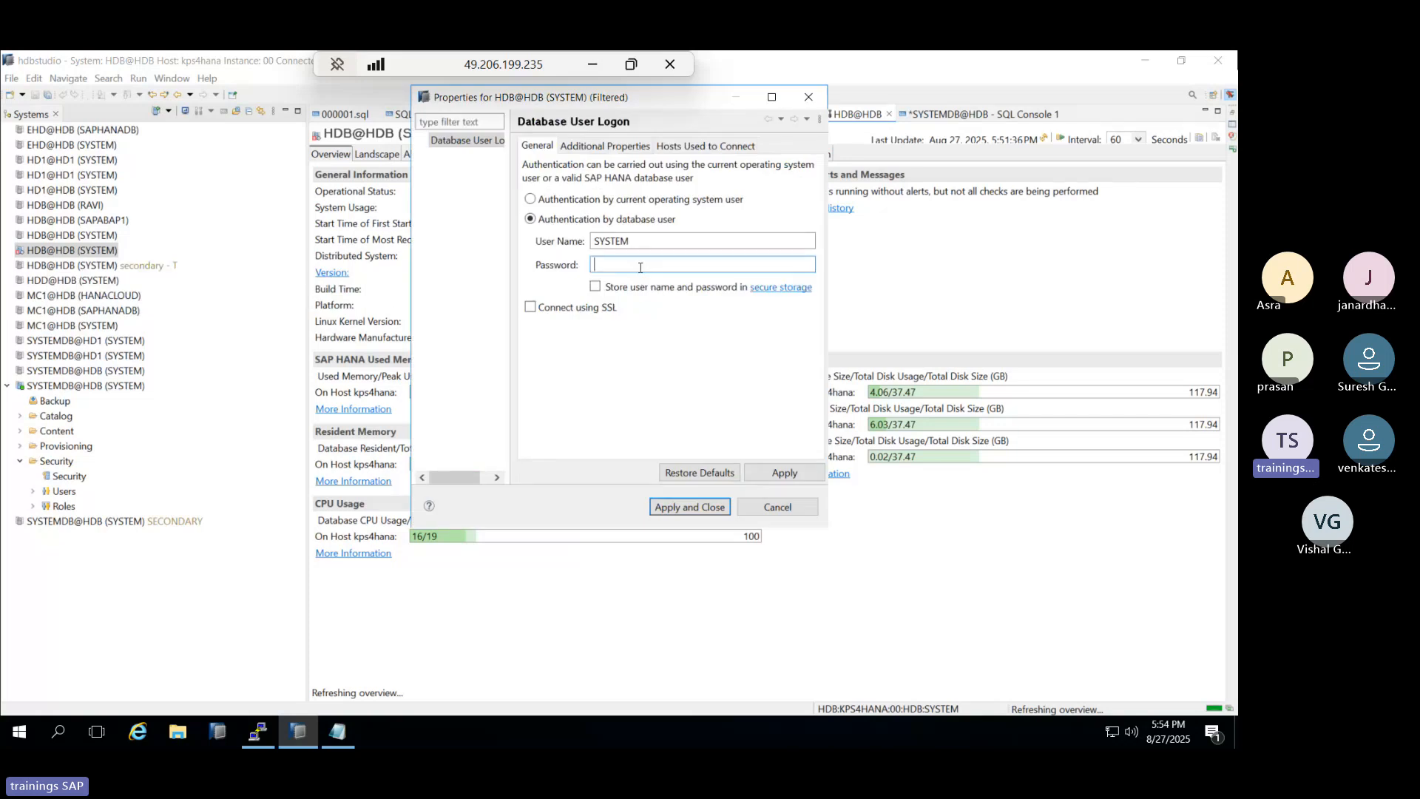
pyautogui.write('•••••••••')
pyautogui.press('Return')
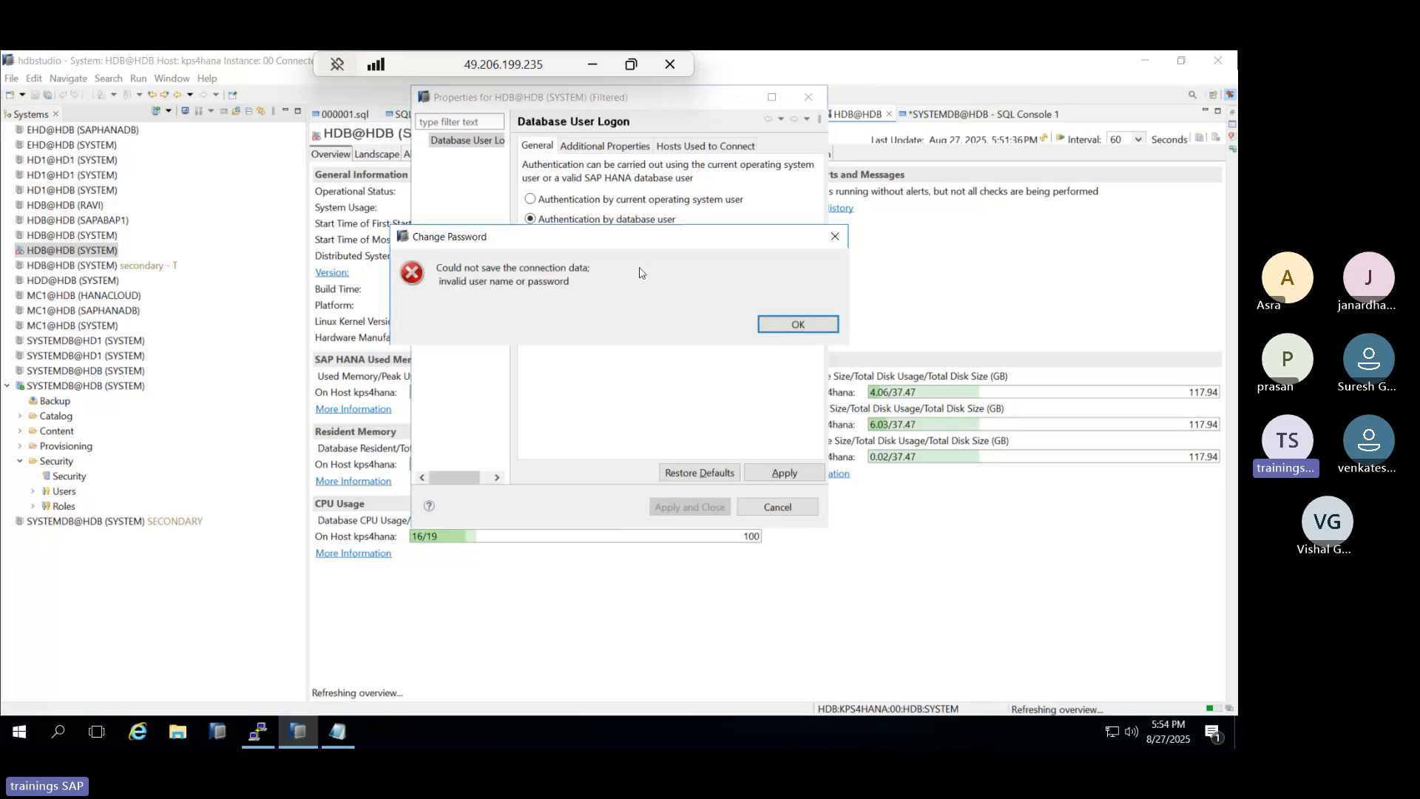
pyautogui.click(778, 318)
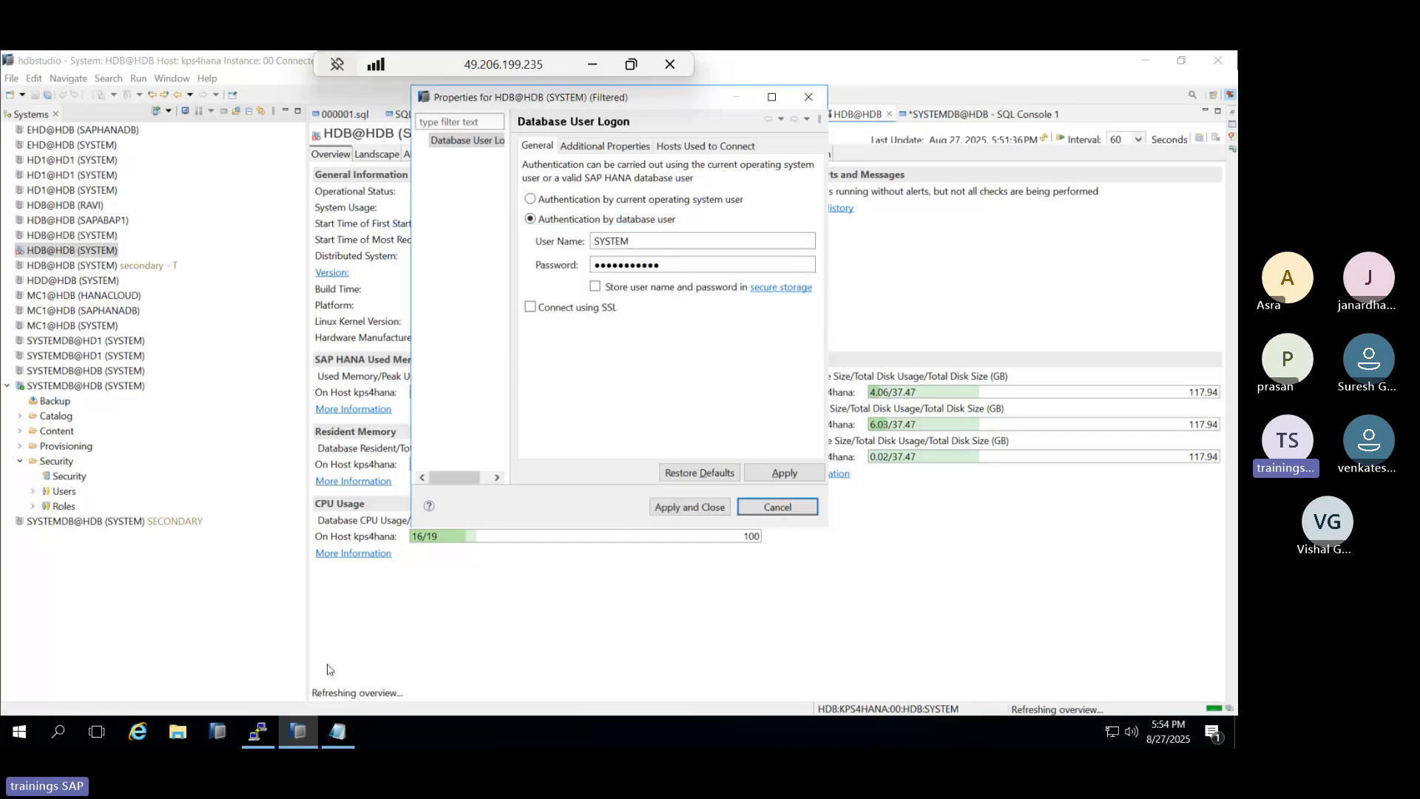
# Apply and close the connection properties despite the error, then log off HDB@HDB (SYSTEM).
pyautogui.click(339, 732)
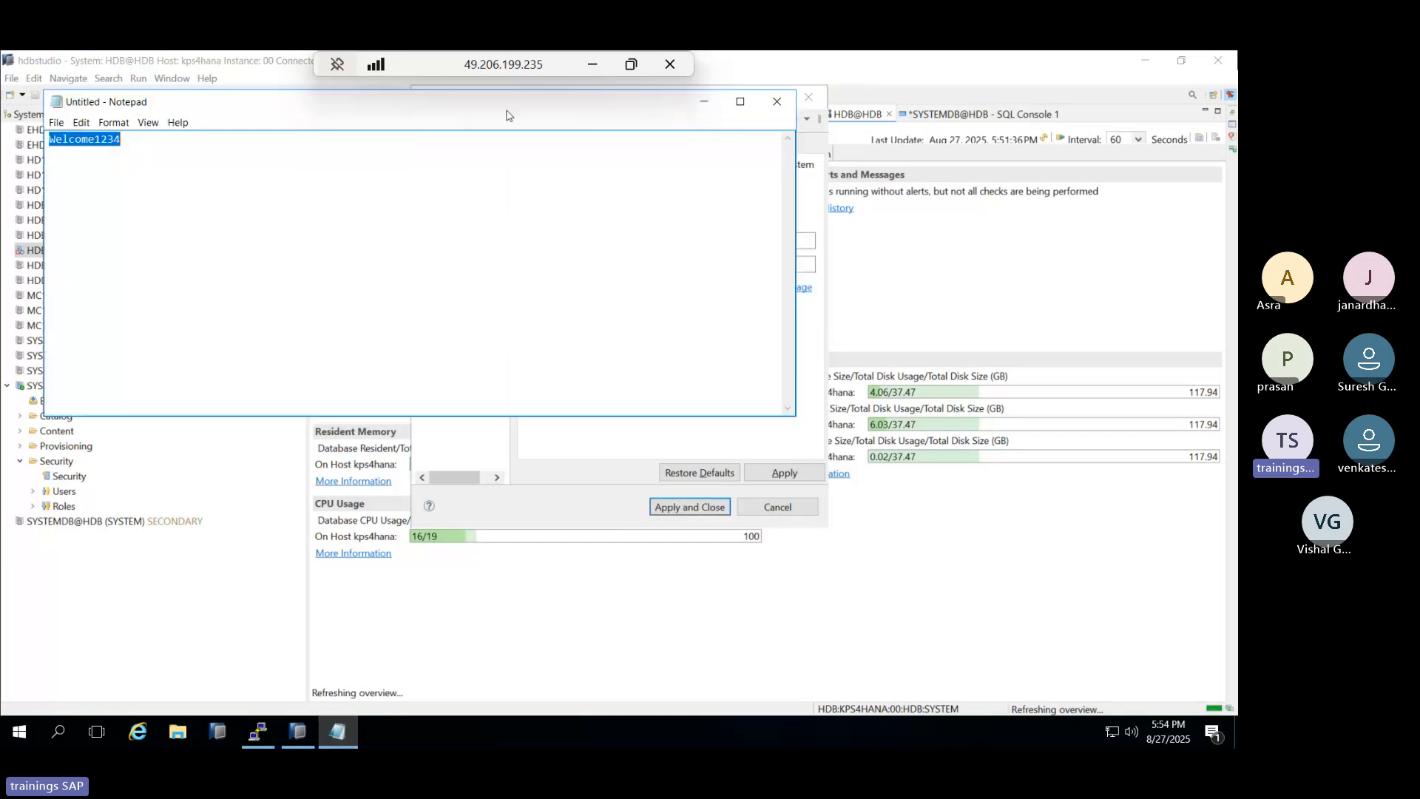
pyautogui.click(703, 104)
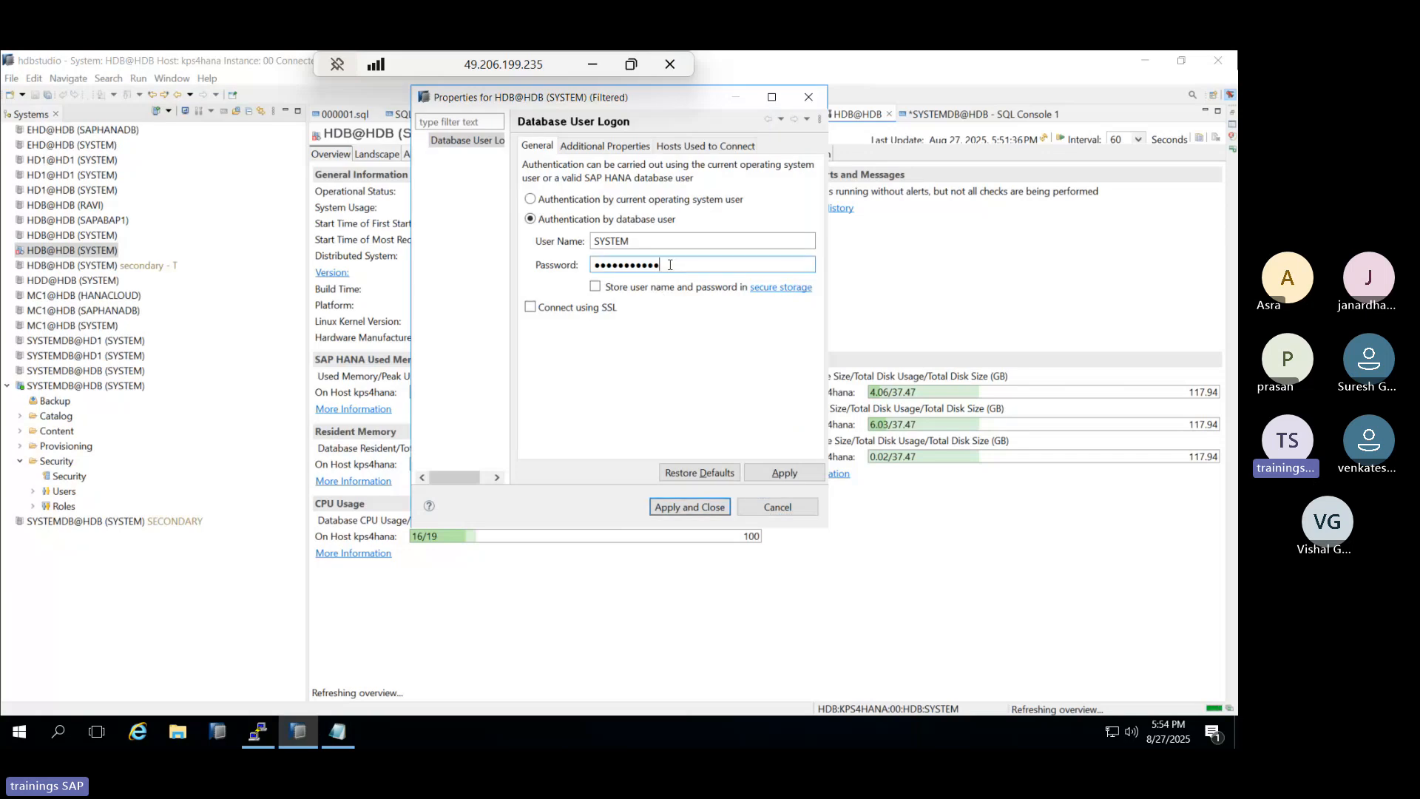
pyautogui.click(695, 507)
pyautogui.click(795, 325)
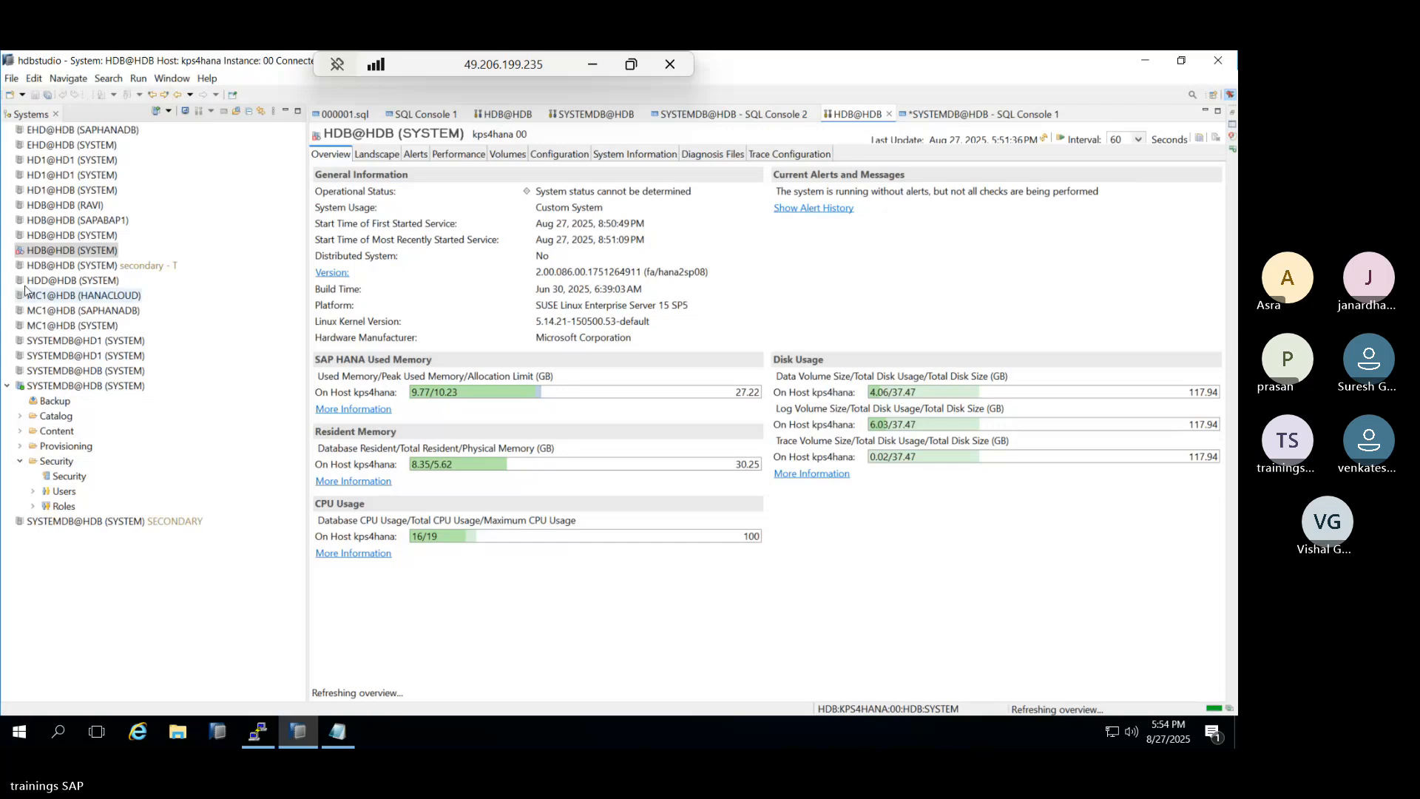
pyautogui.rightClick(27, 252)
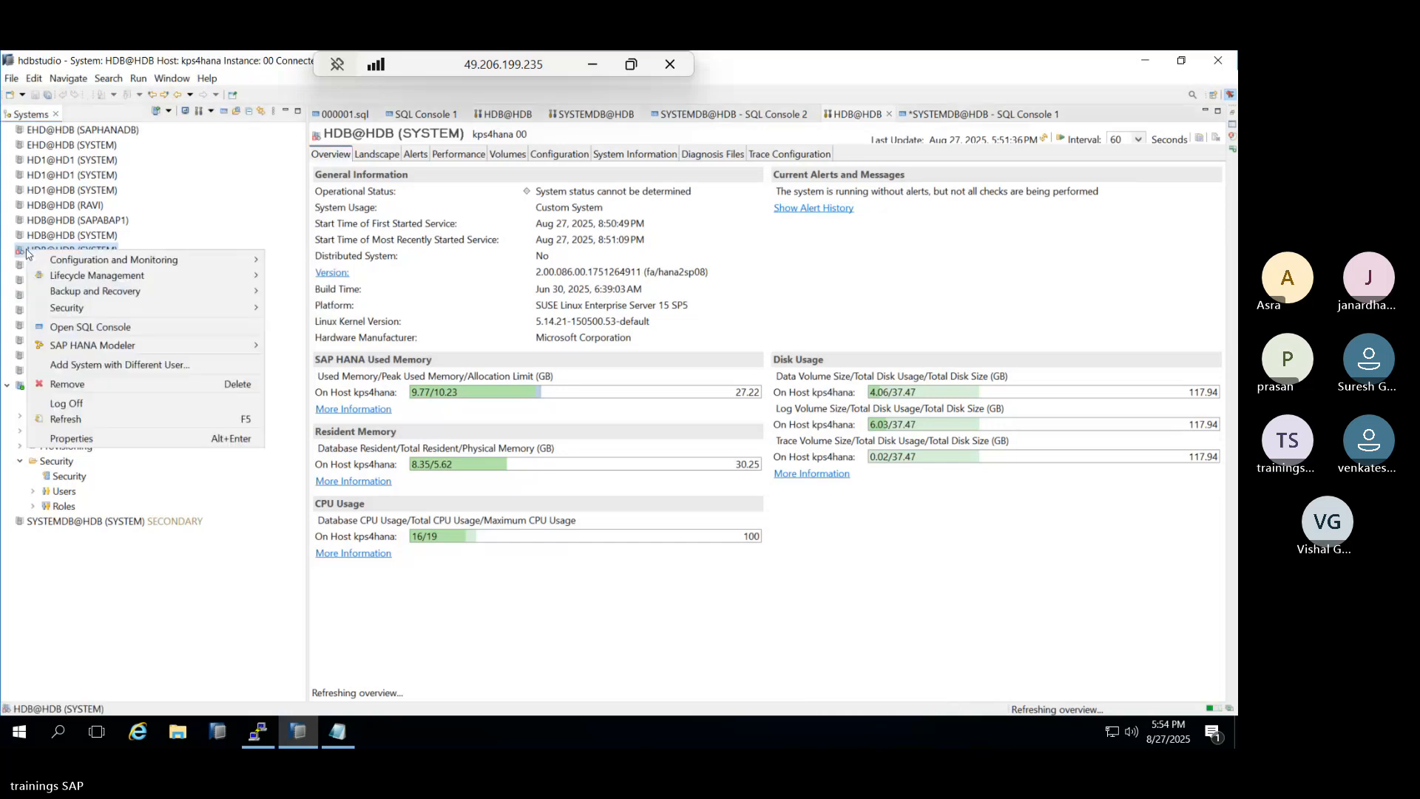
pyautogui.click(63, 402)
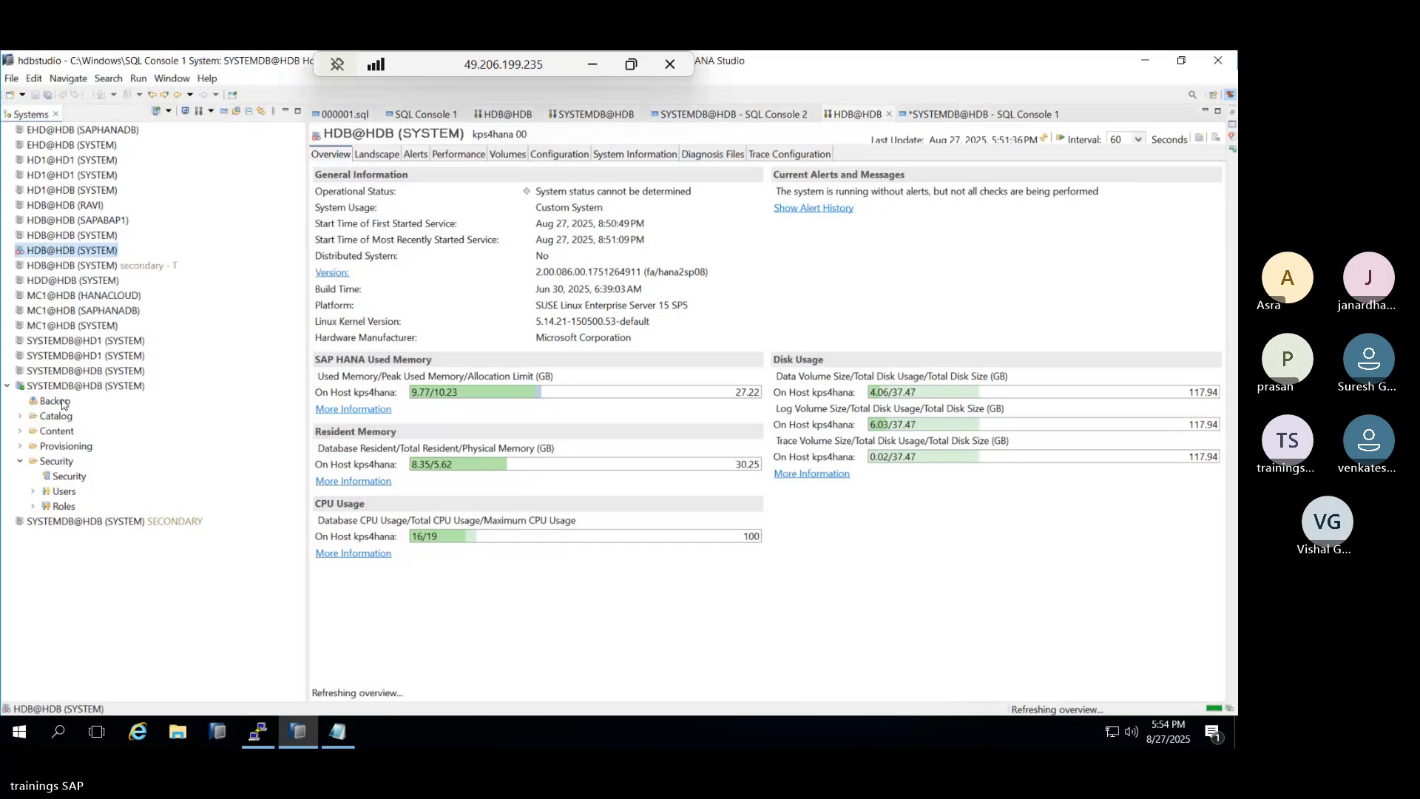
pyautogui.rightClick(59, 255)
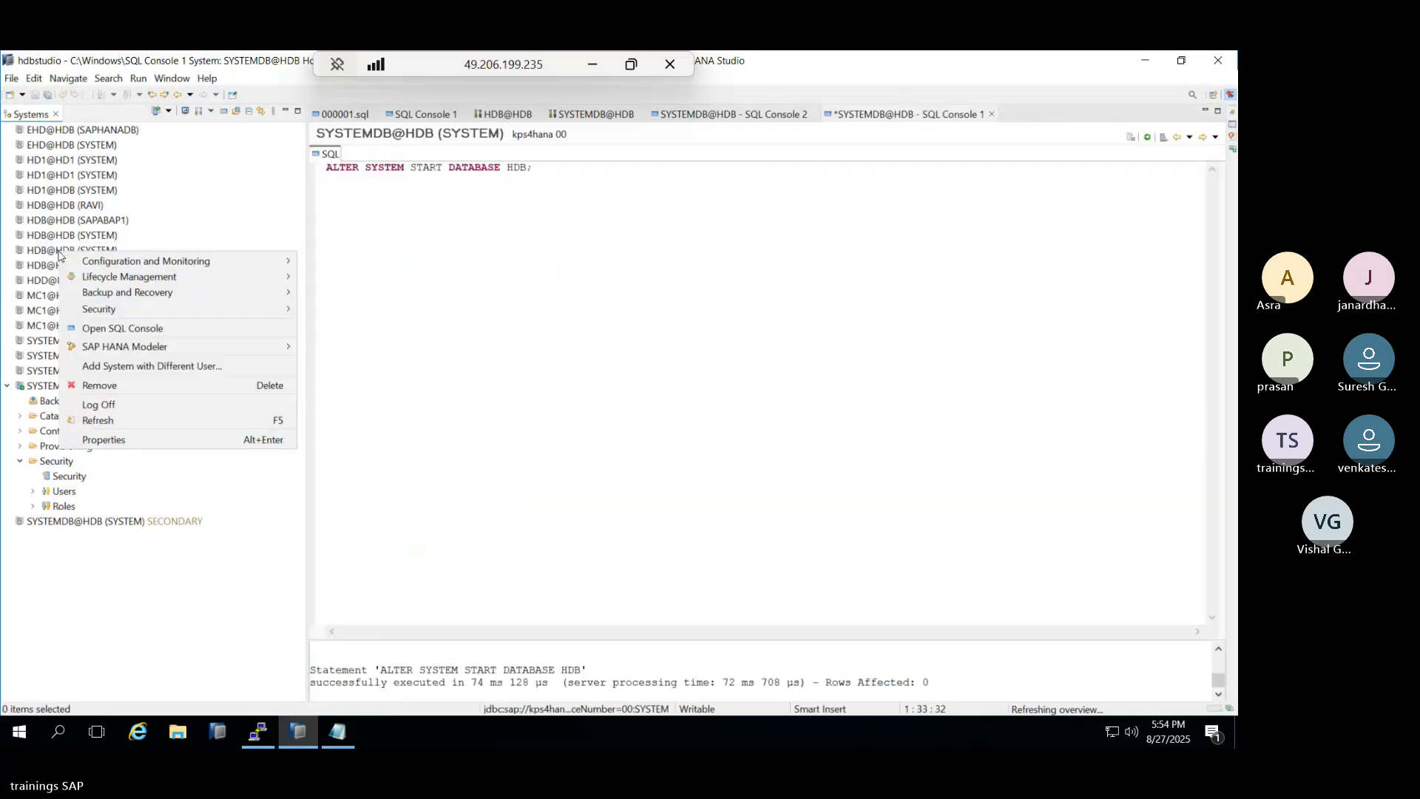
pyautogui.click(111, 556)
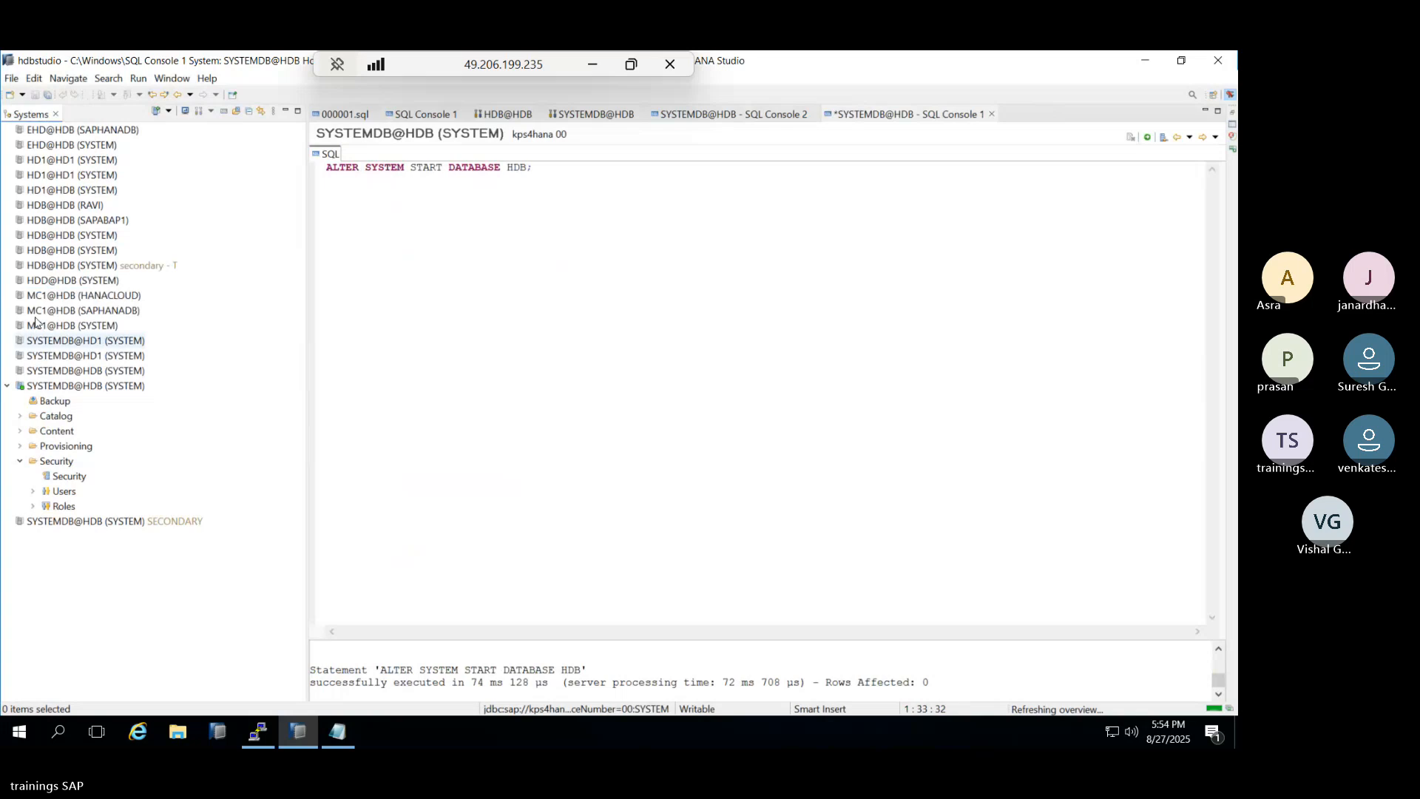
pyautogui.doubleClick(50, 251)
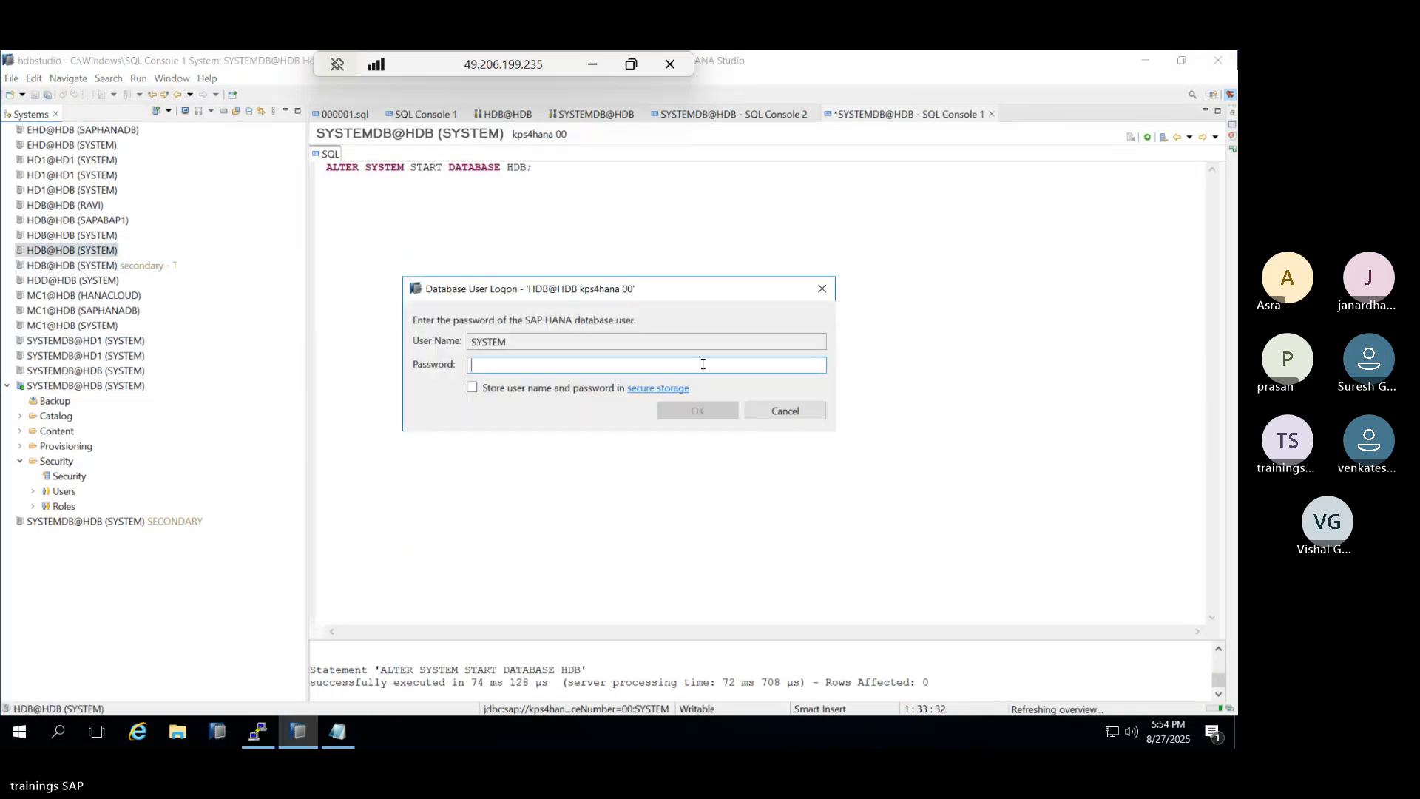
pyautogui.hotkey('ctrl', 'v')
pyautogui.click(698, 411)
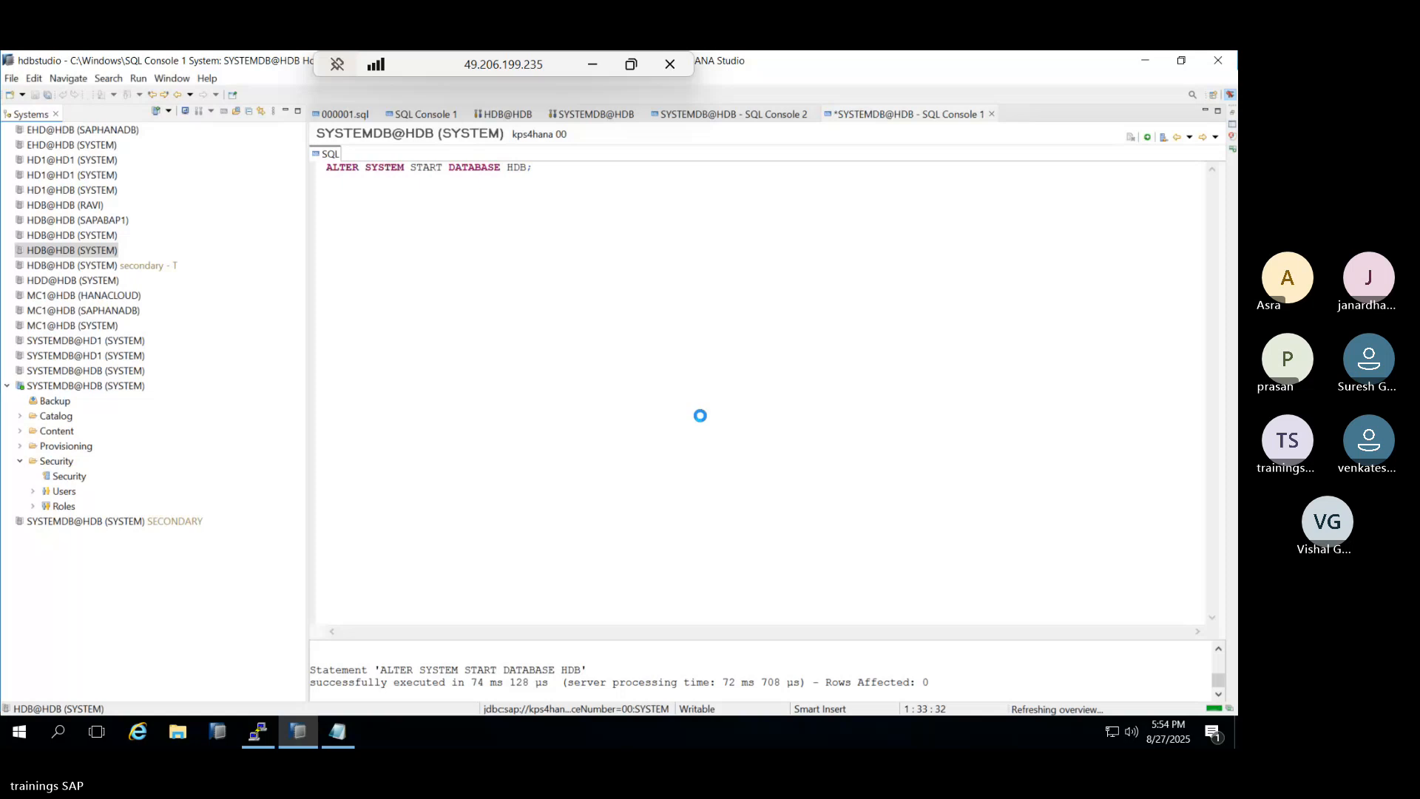
pyautogui.click(791, 413)
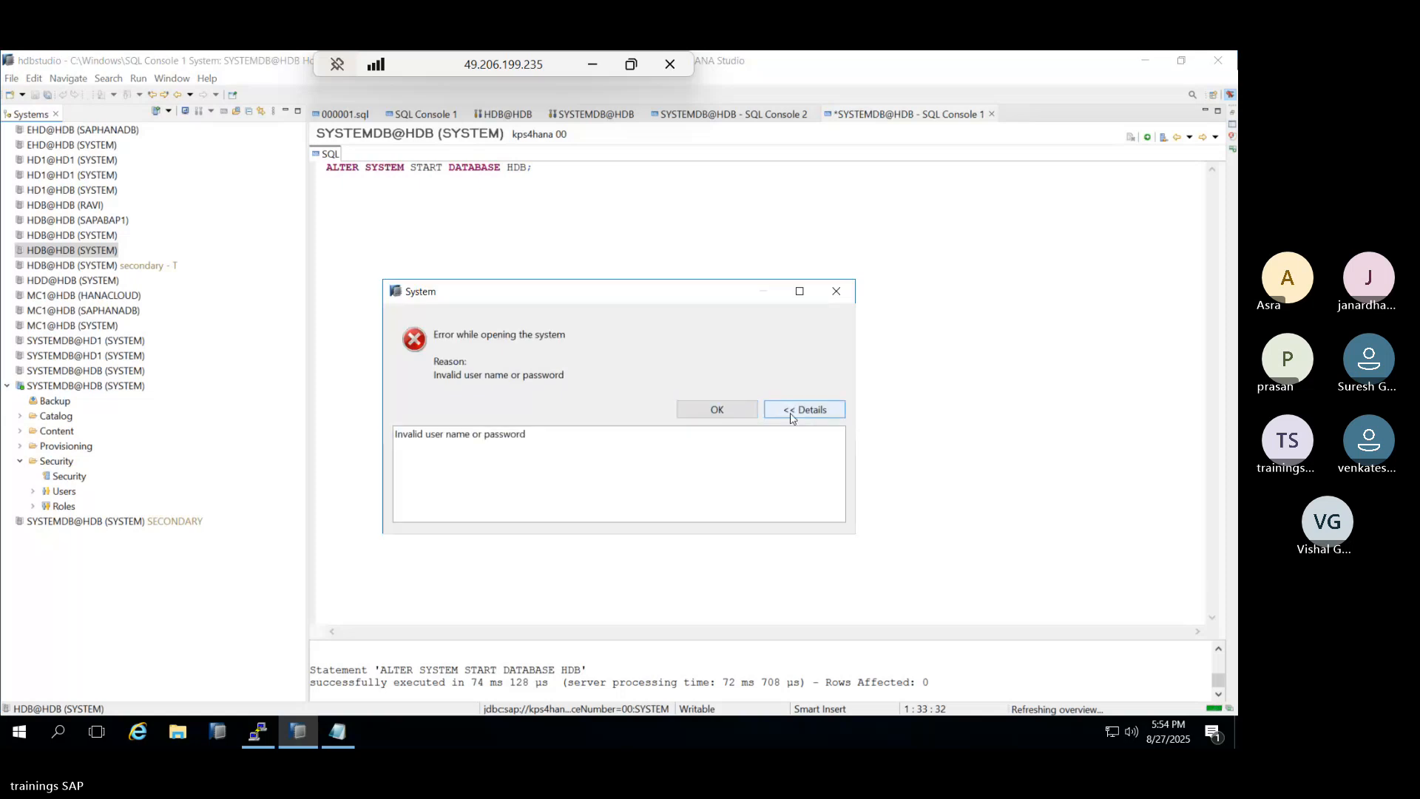
pyautogui.click(717, 410)
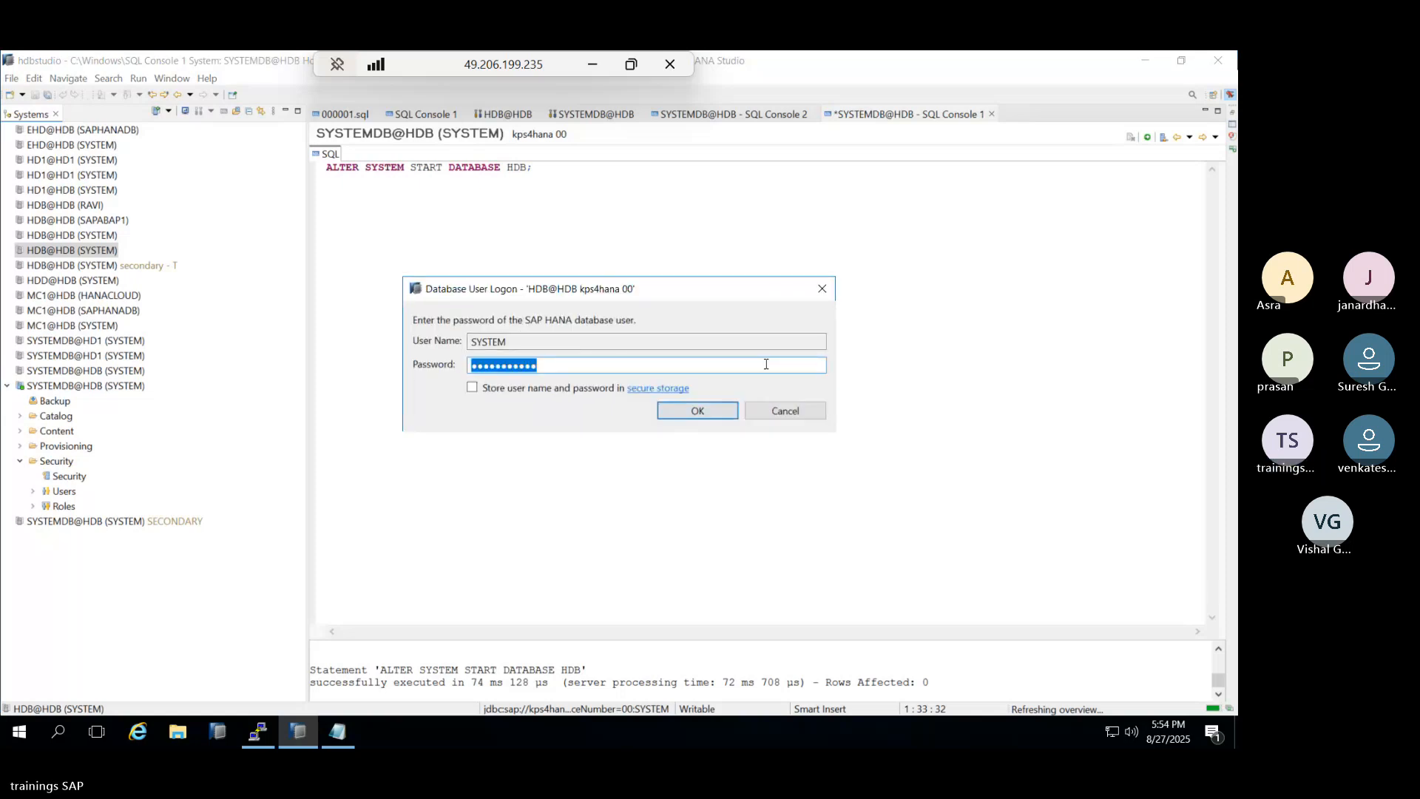
pyautogui.click(784, 410)
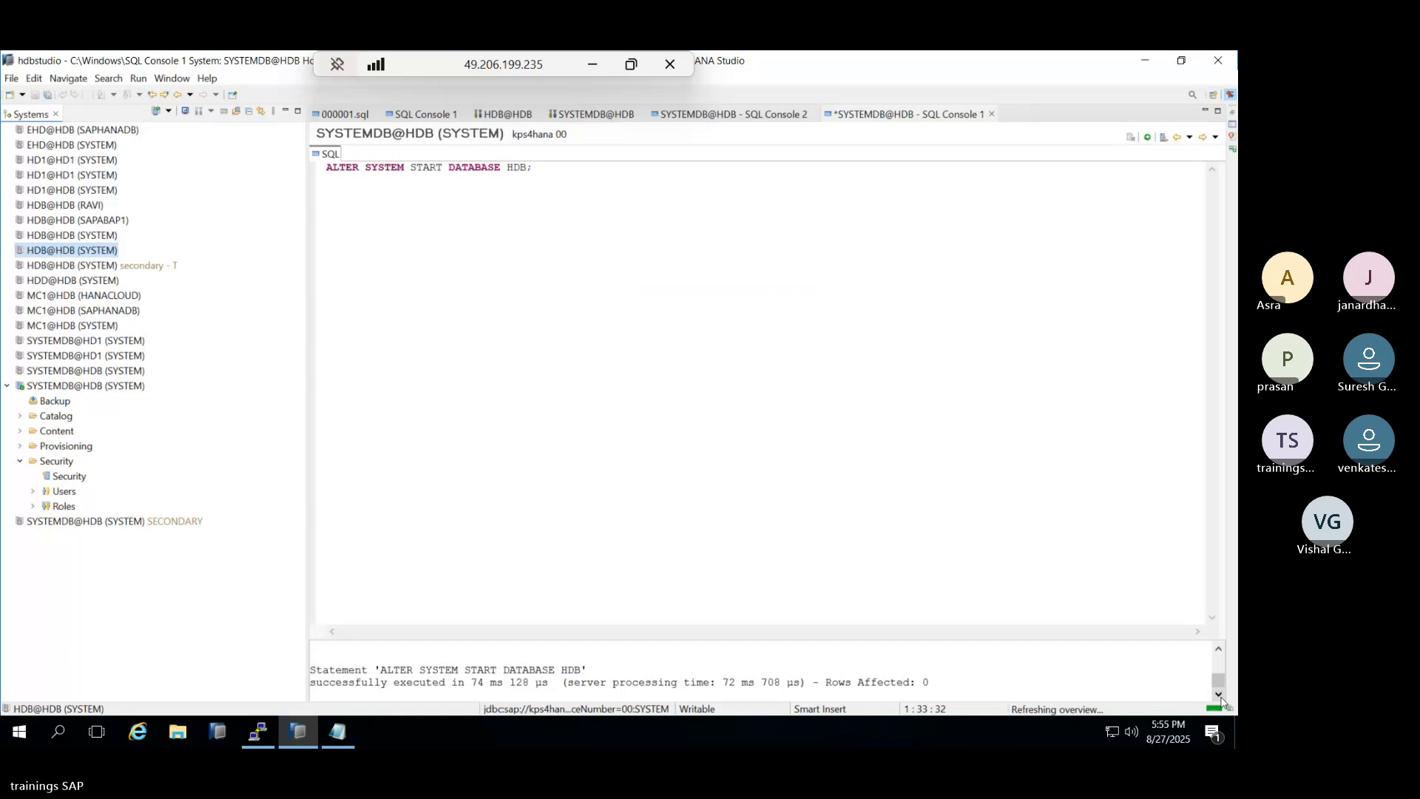
pyautogui.click(1218, 648)
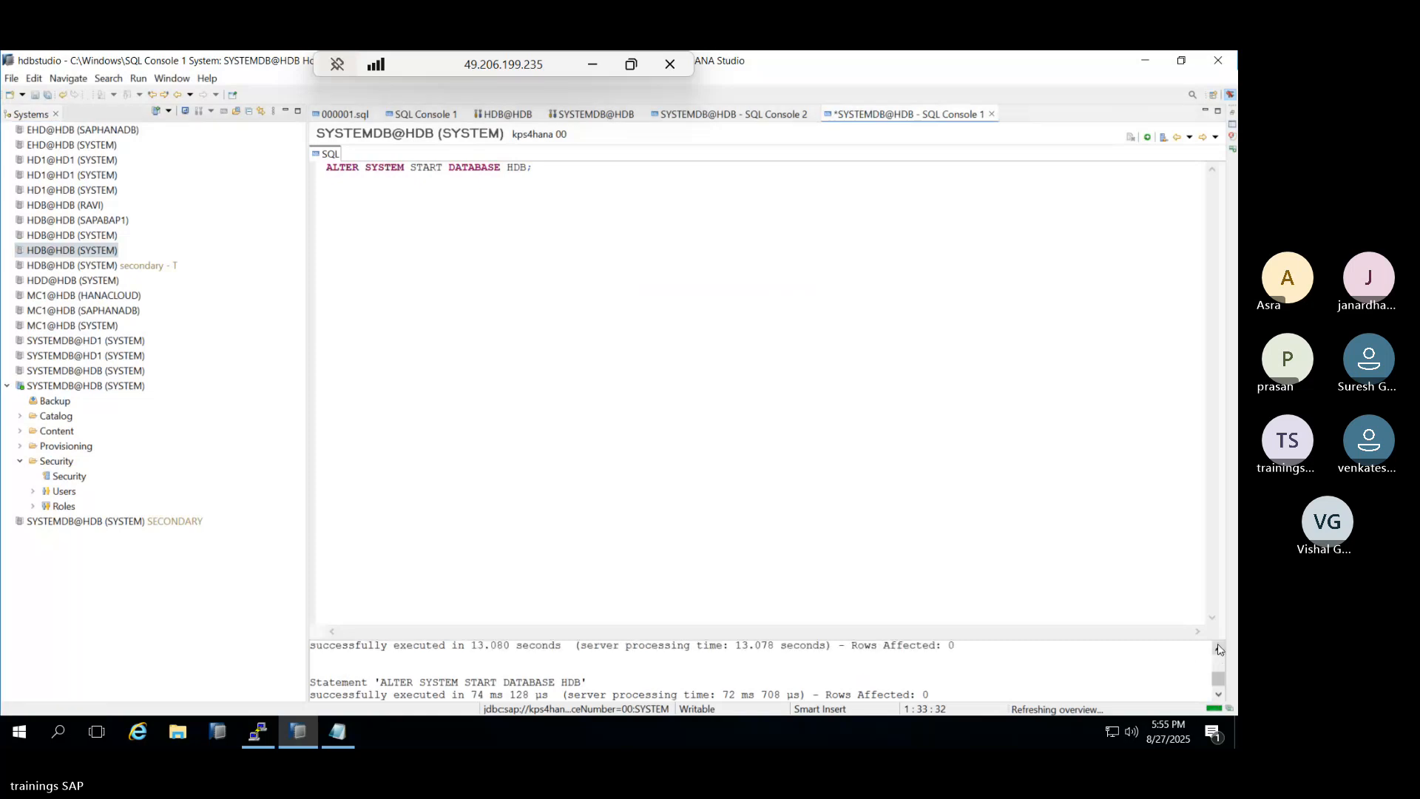
pyautogui.click(1219, 649)
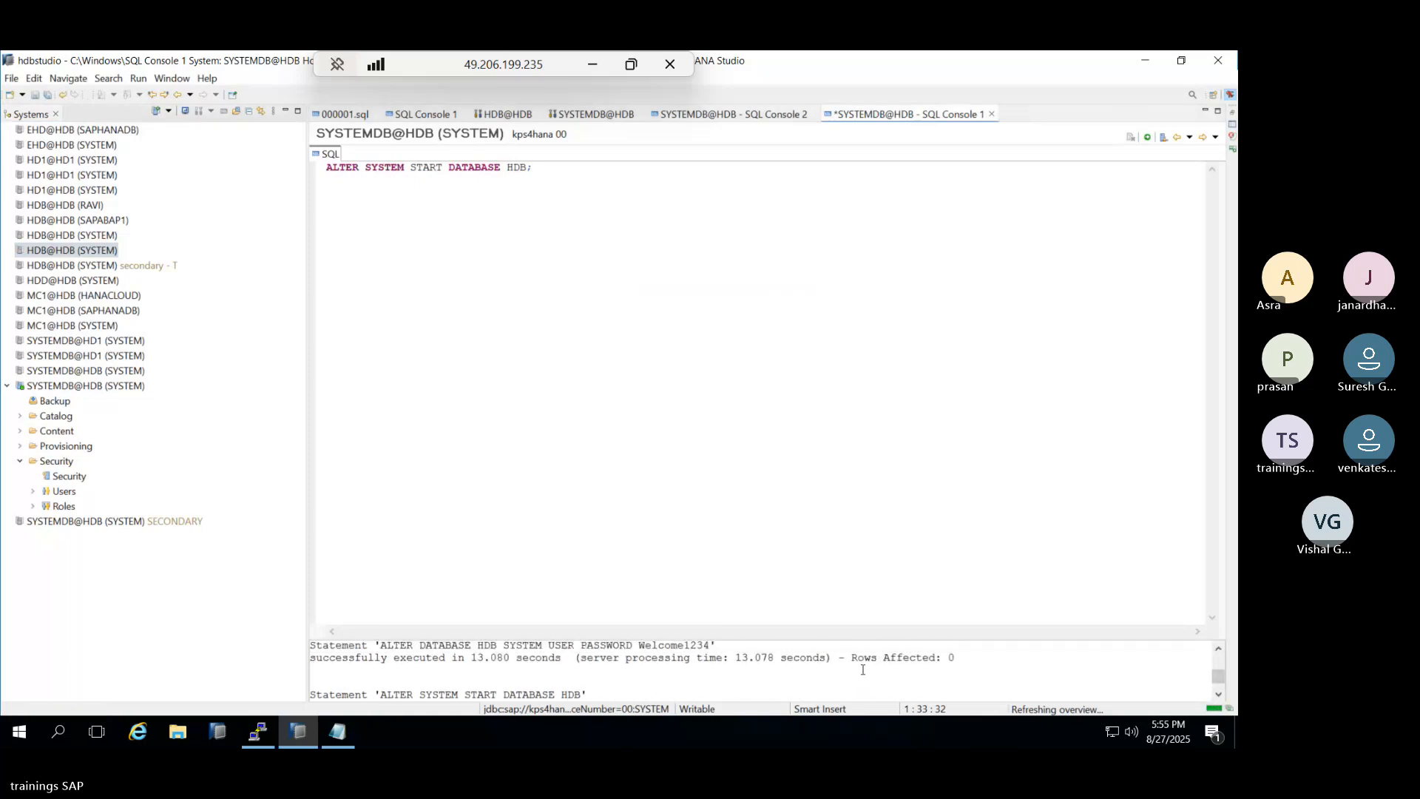
pyautogui.moveTo(639, 647); pyautogui.dragTo(715, 646)
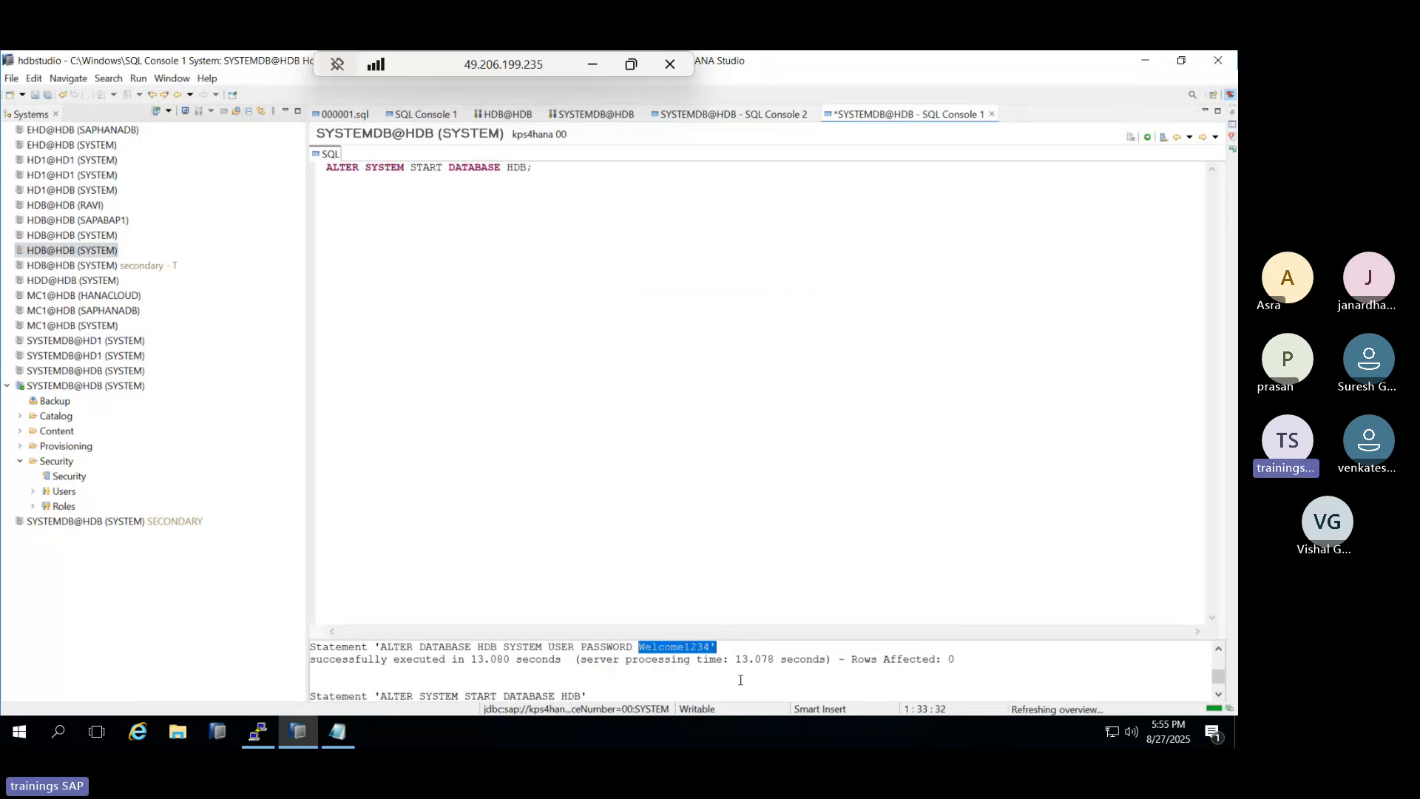
pyautogui.doubleClick(47, 252)
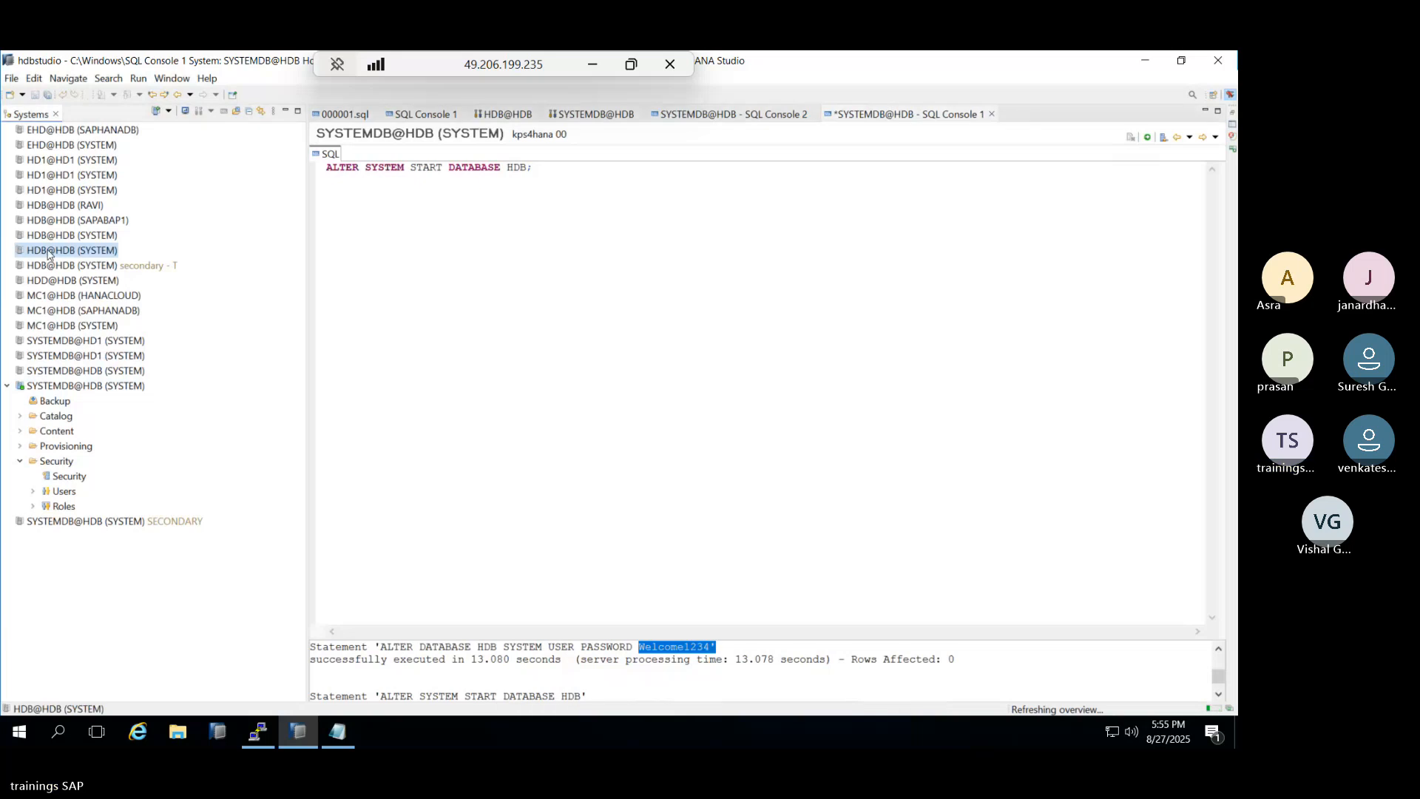
pyautogui.hotkey('ctrl', 'v')
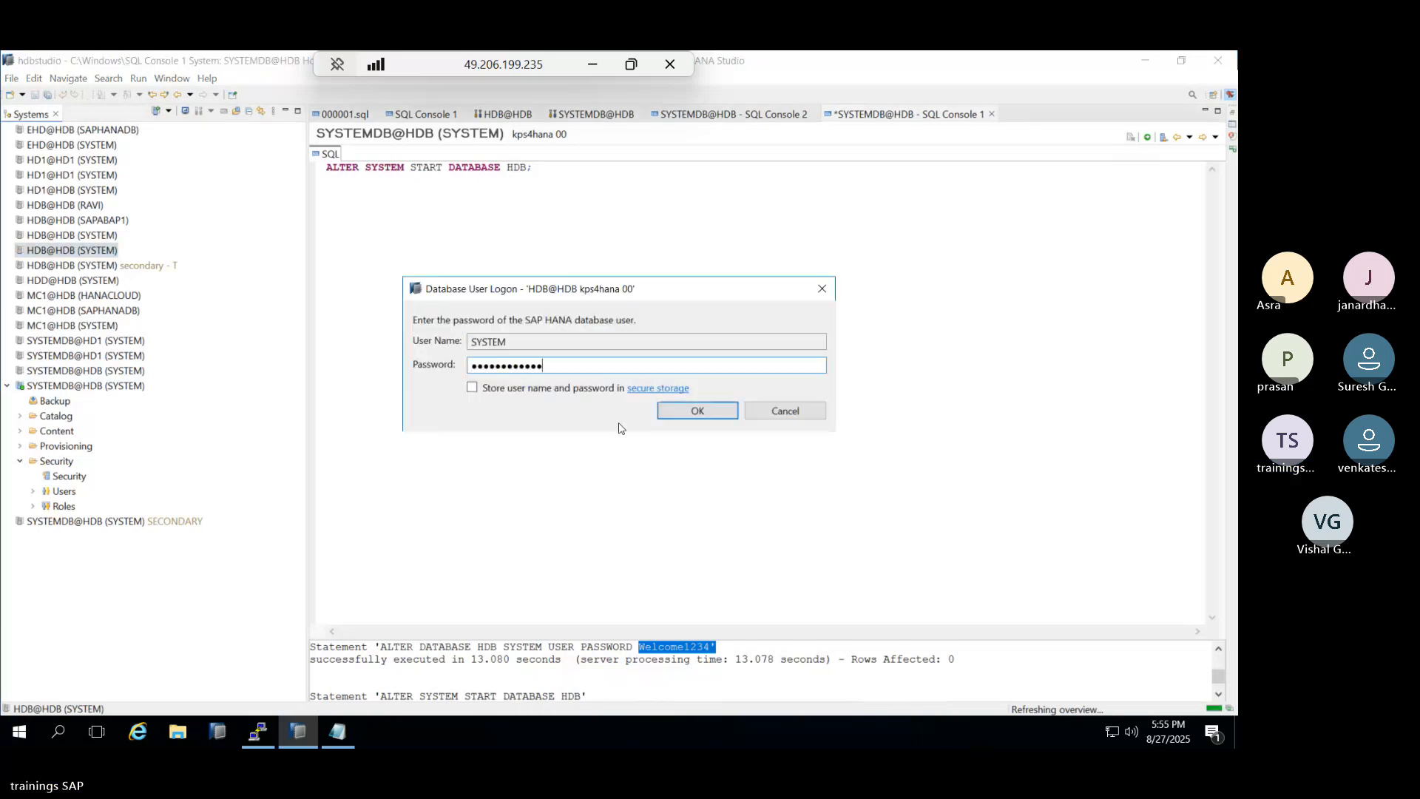
pyautogui.click(670, 412)
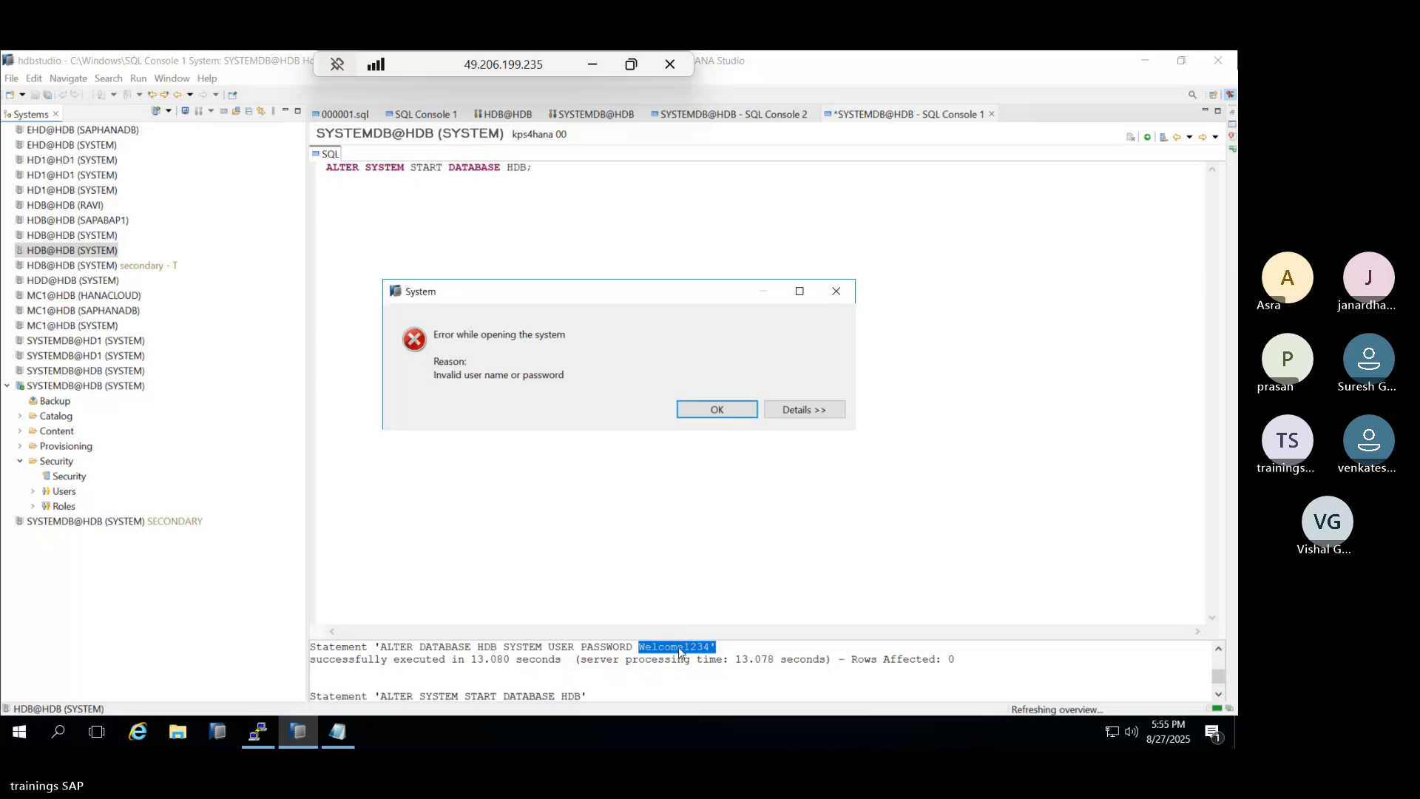
pyautogui.click(716, 409)
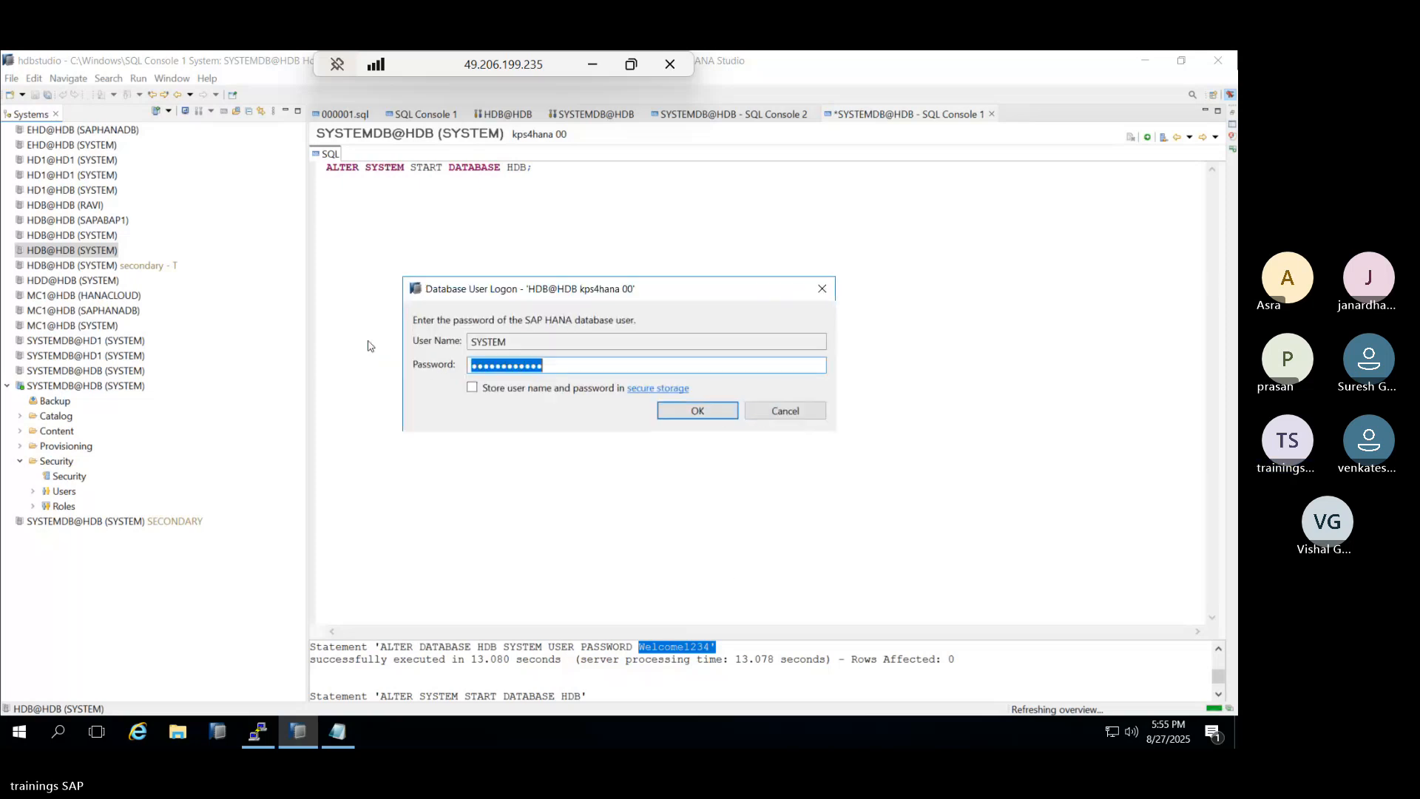
pyautogui.hotkey('ctrl', 'v')
pyautogui.press('BackSpace')
pyautogui.press('Return')
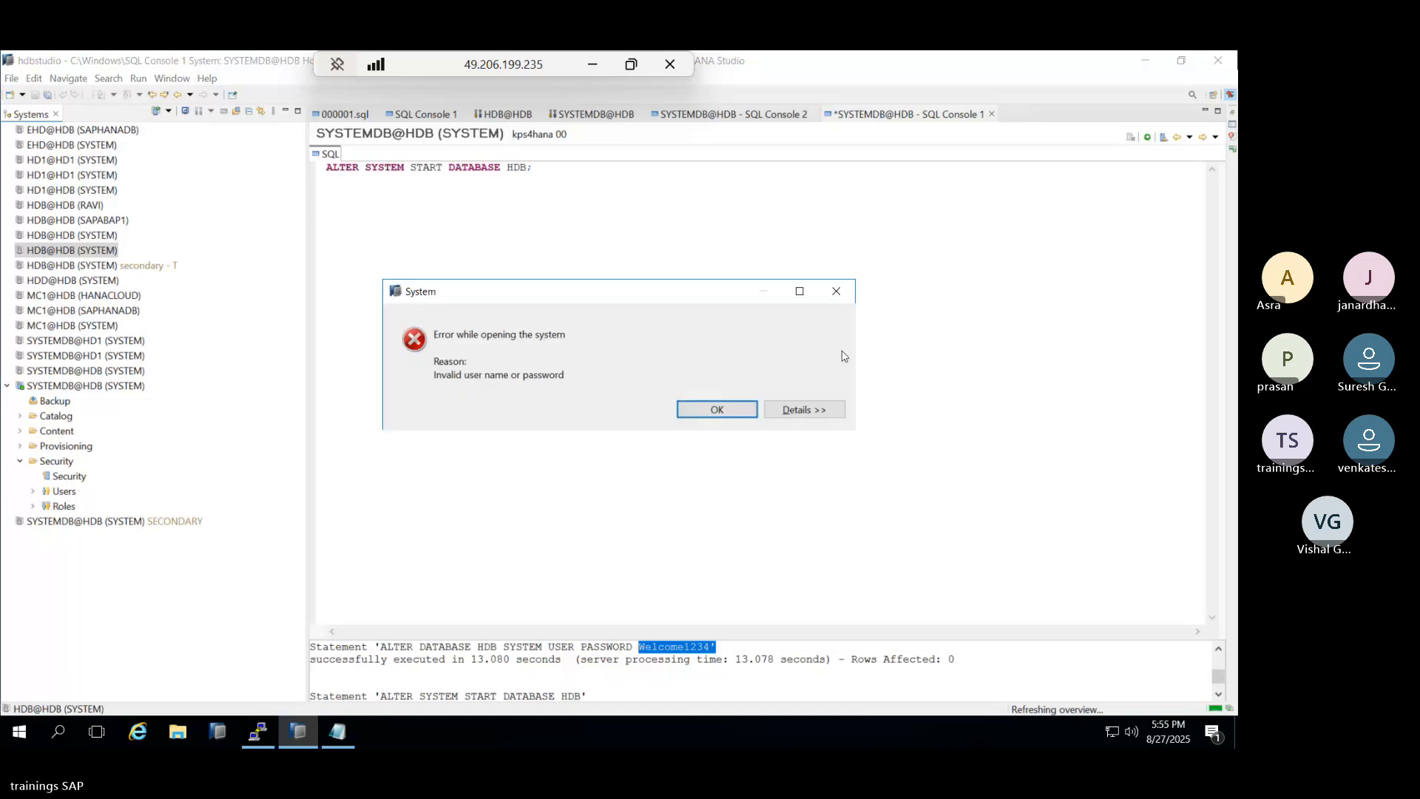
pyautogui.click(836, 290)
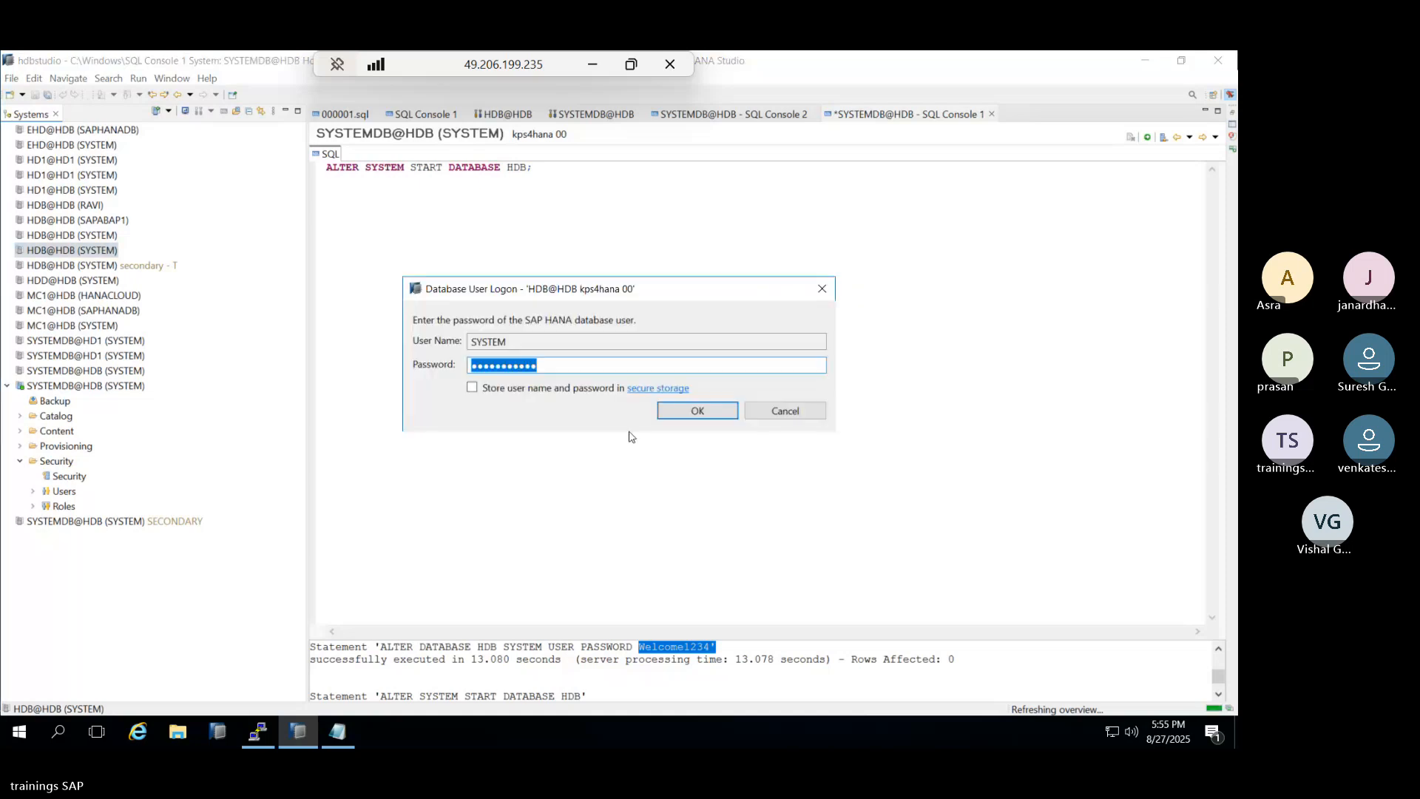
pyautogui.click(782, 411)
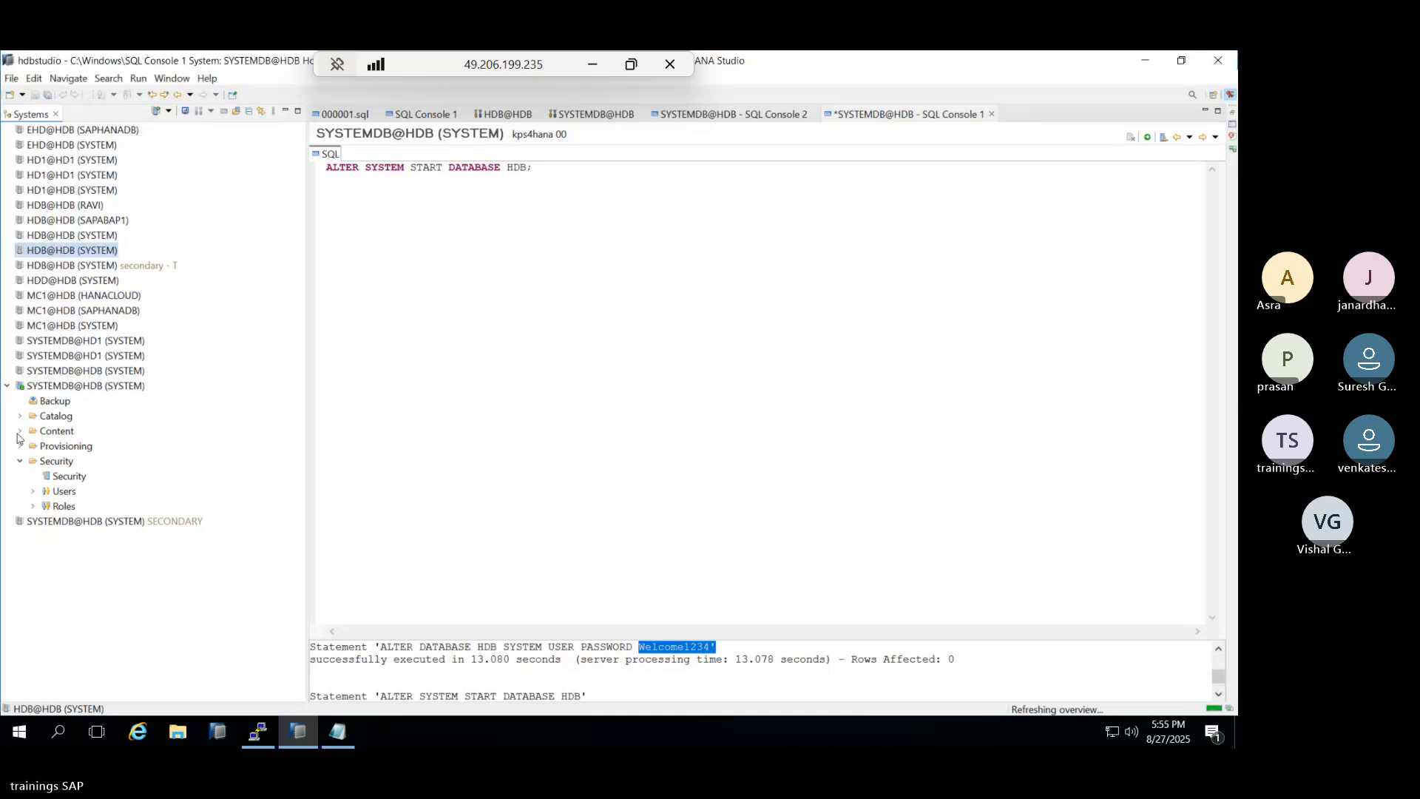
# Set SYSTEMDB Minimum Password Lifetime and Last Used Password to 0 in Password Policy and deploy.
pyautogui.doubleClick(51, 477)
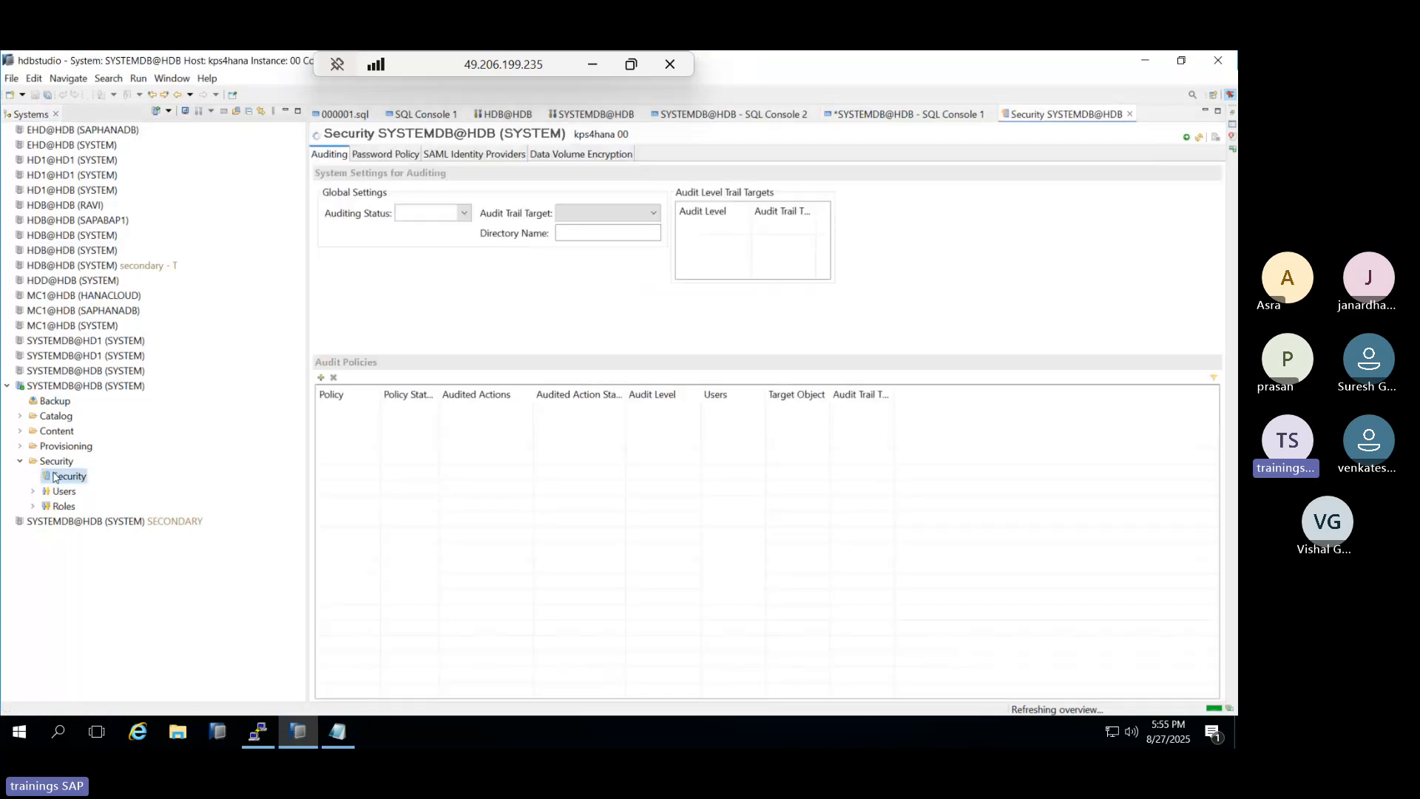
pyautogui.click(385, 154)
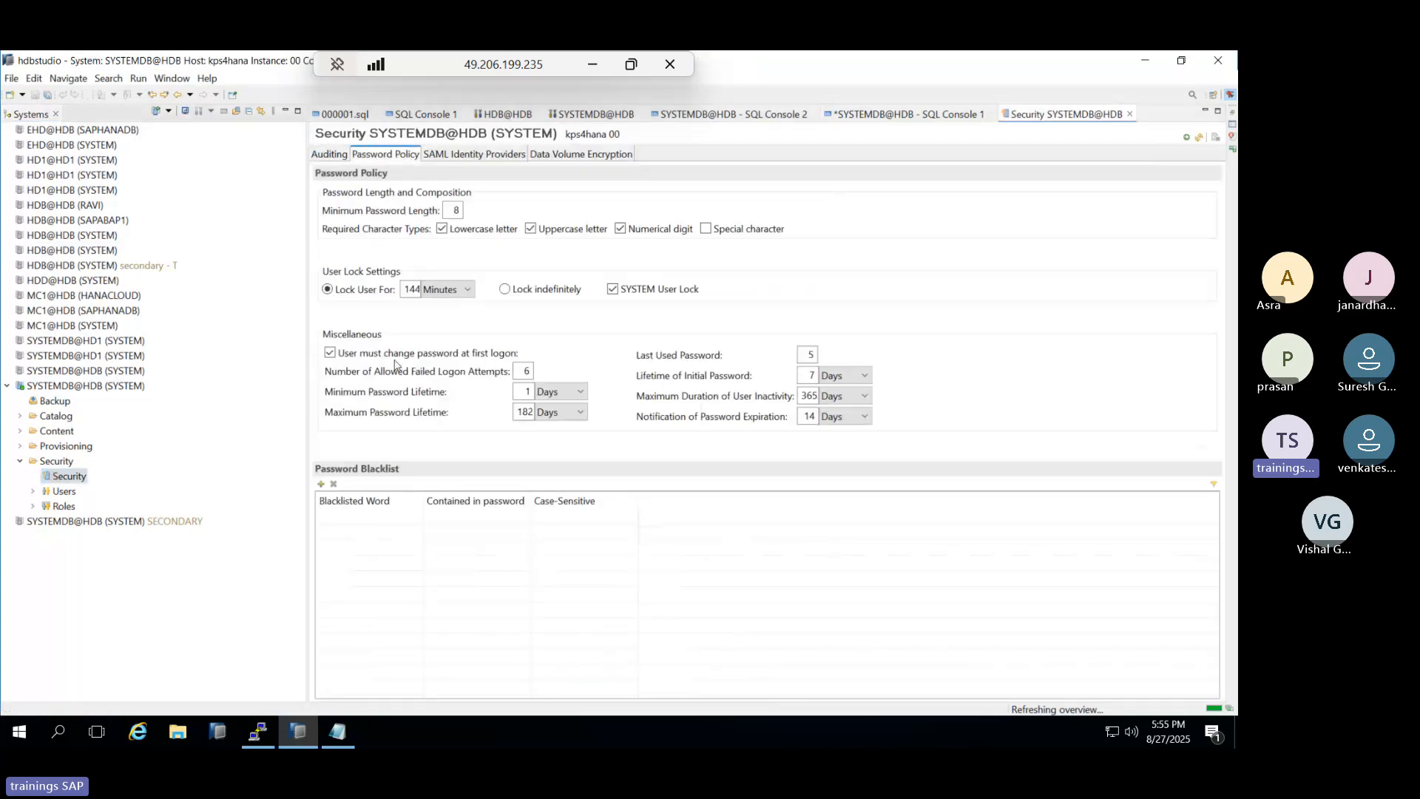
pyautogui.moveTo(523, 390); pyautogui.dragTo(546, 401)
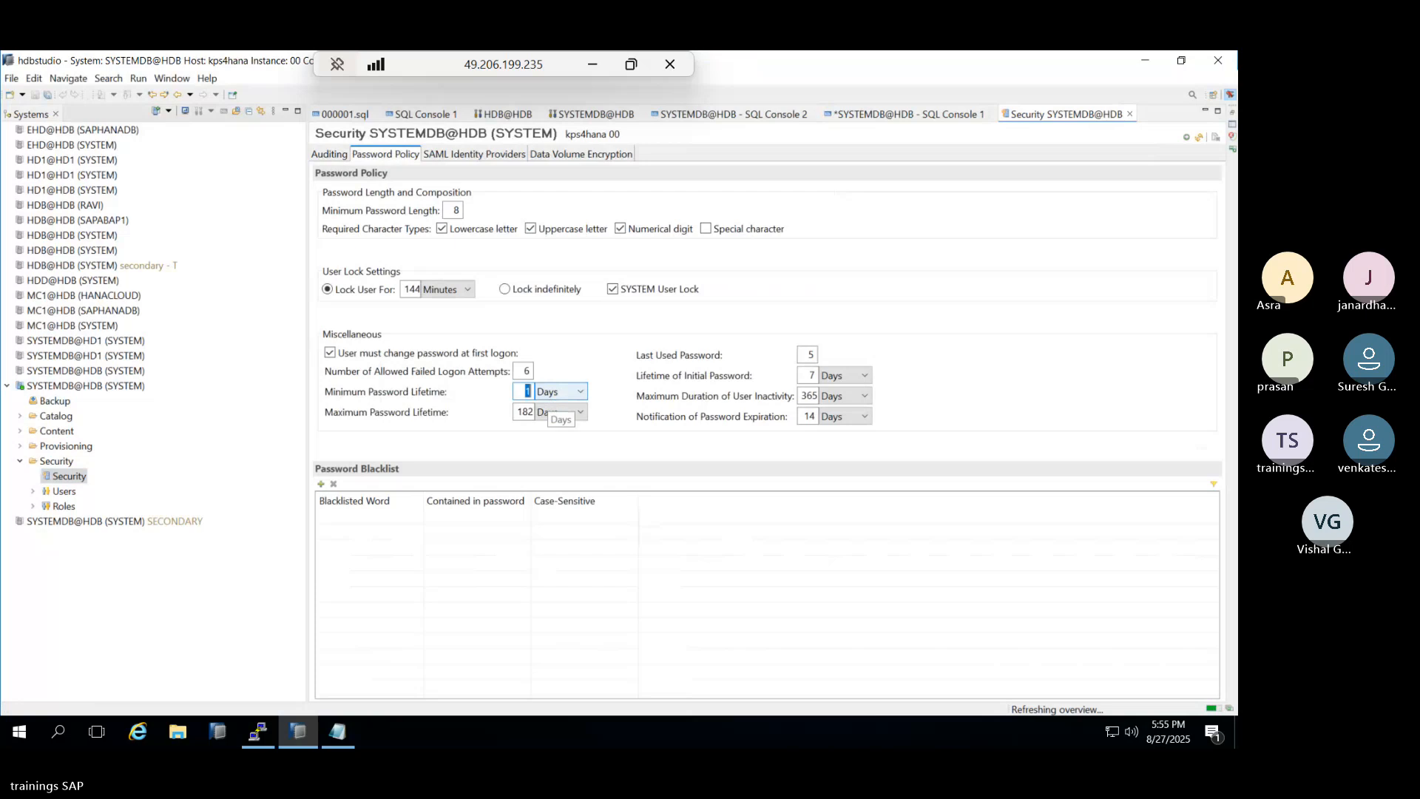
pyautogui.write('0')
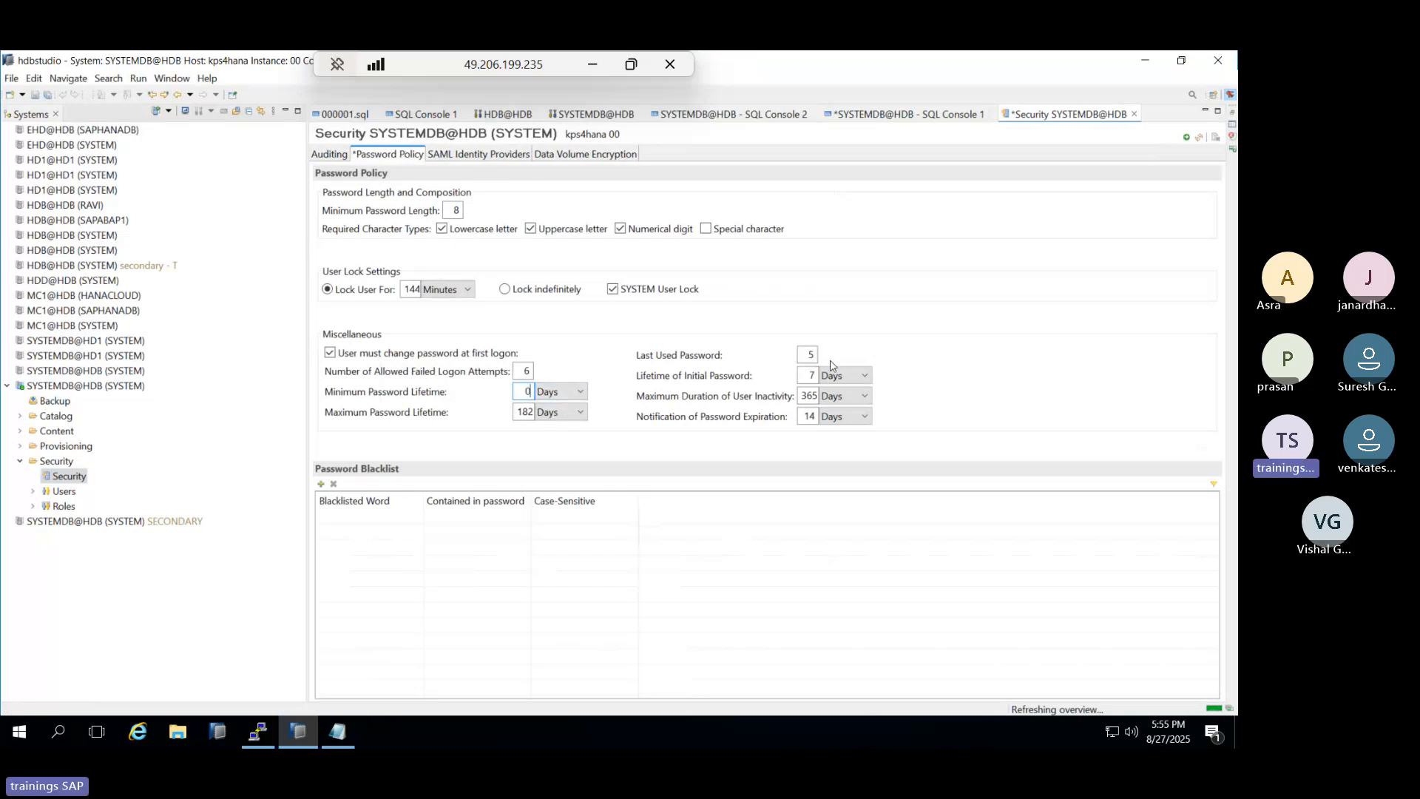
pyautogui.moveTo(806, 355); pyautogui.dragTo(822, 354)
pyautogui.write('0')
pyautogui.click(1184, 136)
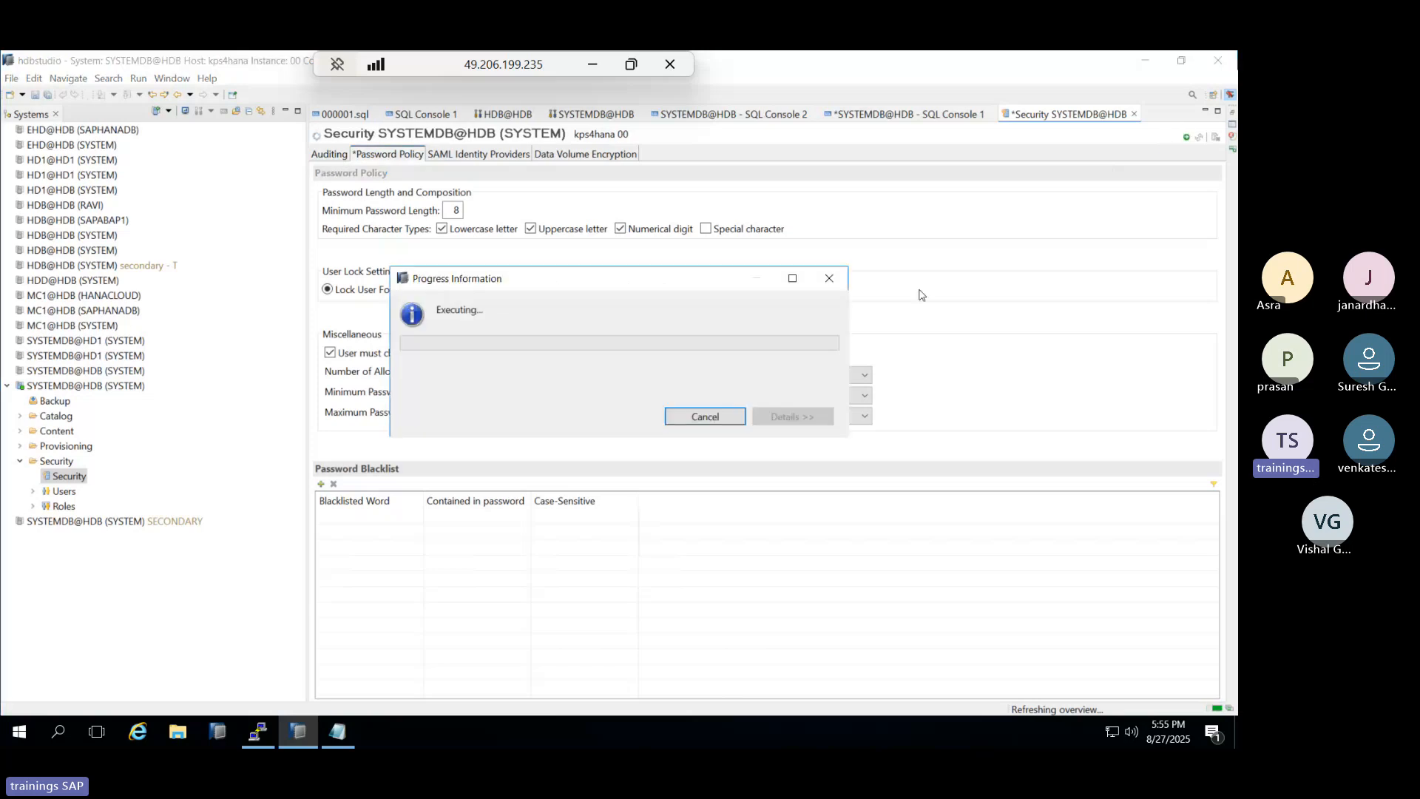
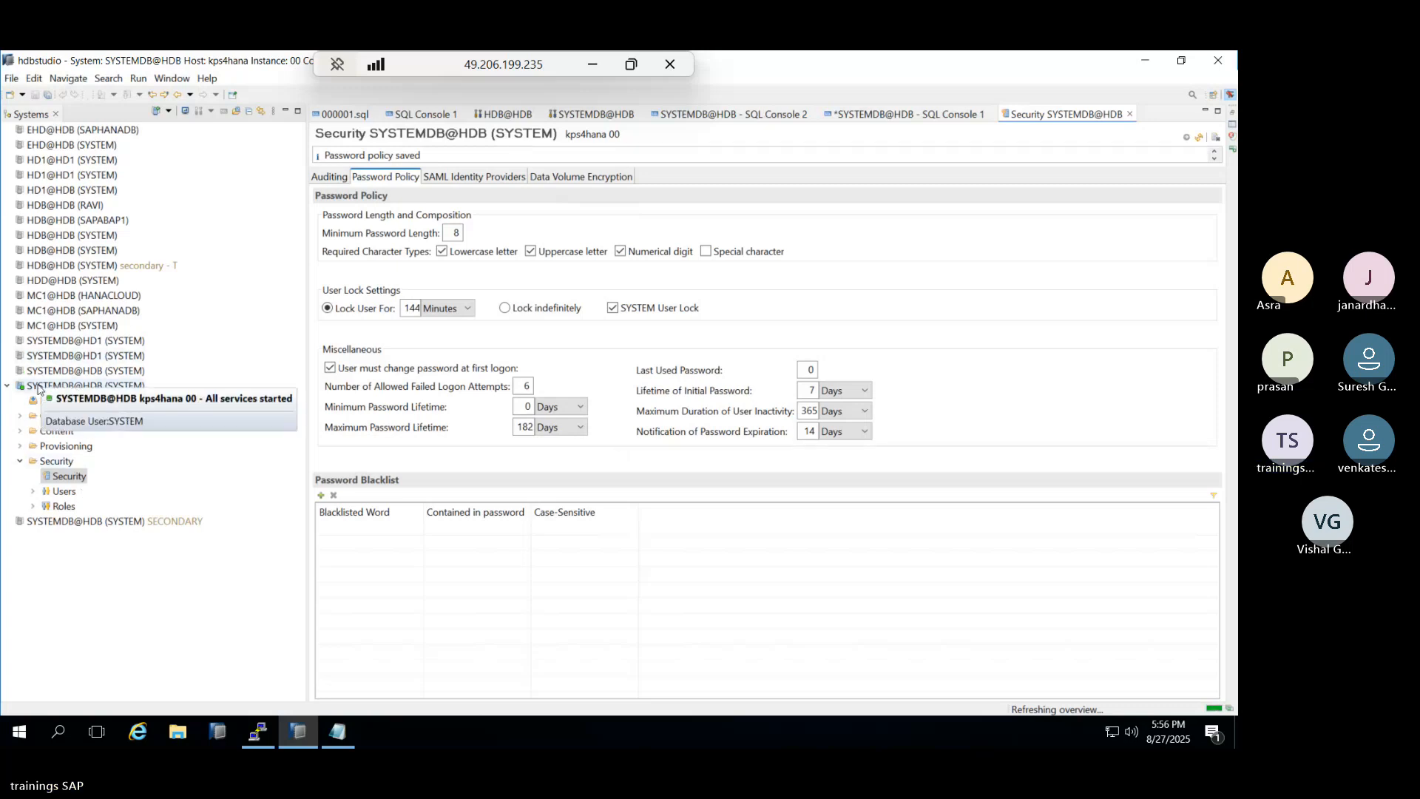
# Open the SYSTEM user of SYSTEMDB@HDB and enter and confirm a new password.
pyautogui.click(38, 492)
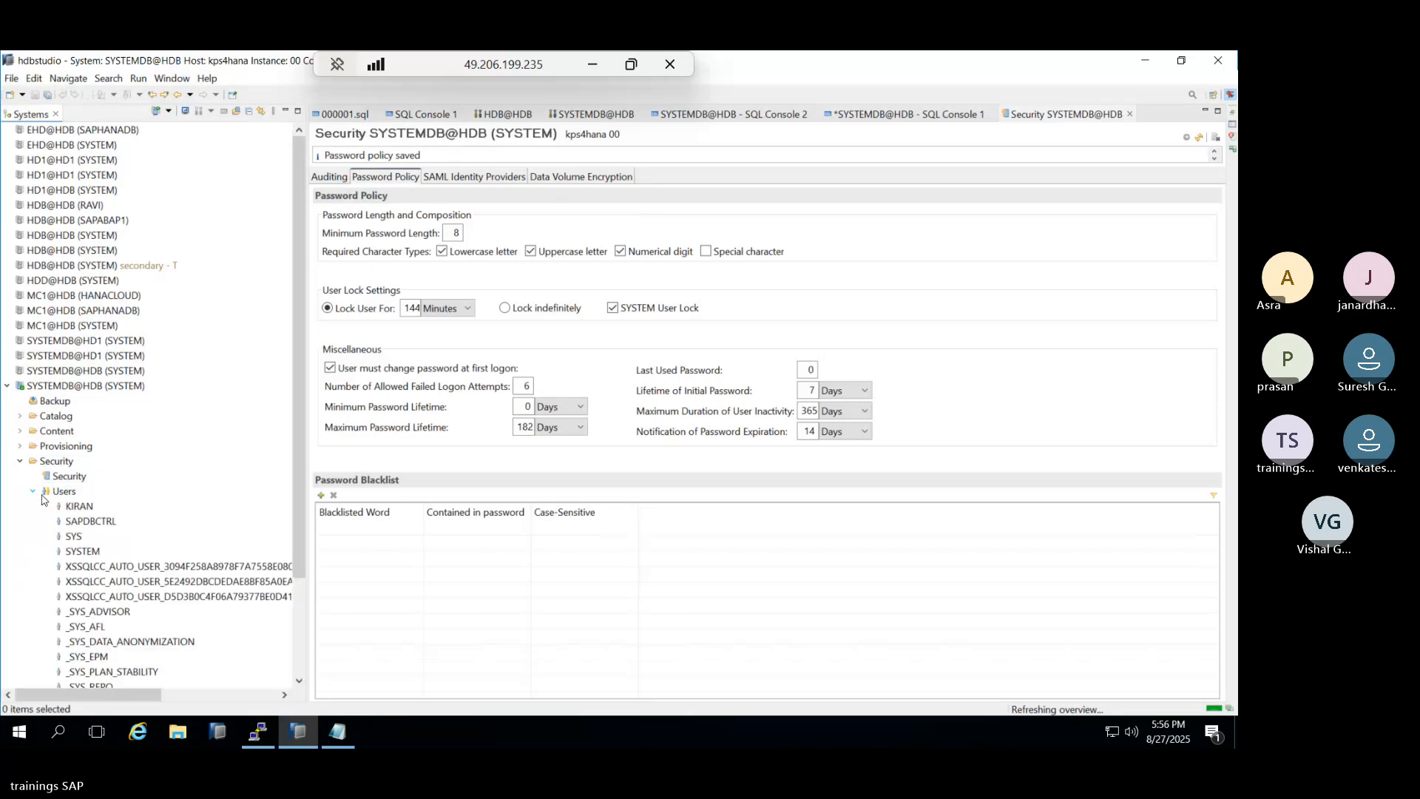
pyautogui.doubleClick(83, 552)
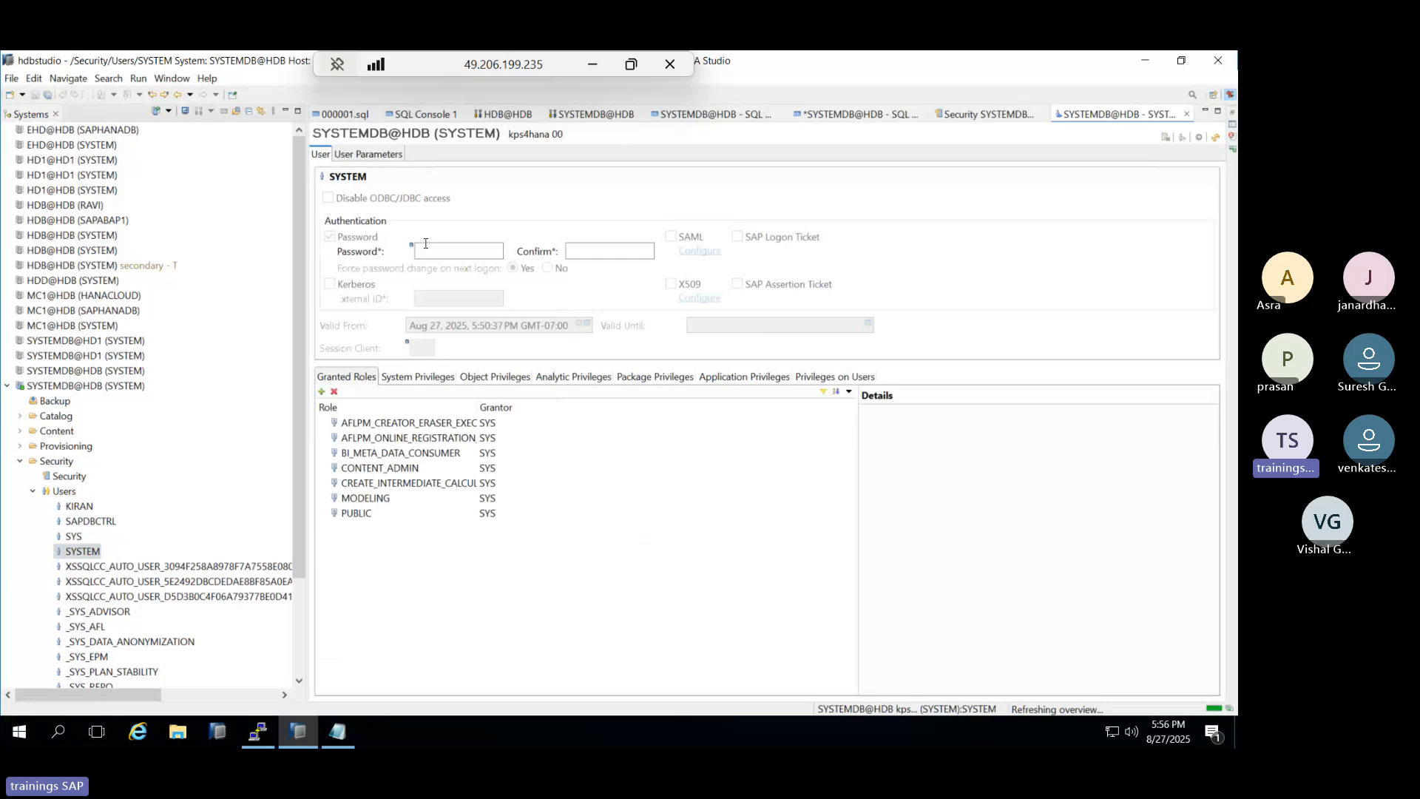
pyautogui.click(429, 253)
pyautogui.write('•••••••')
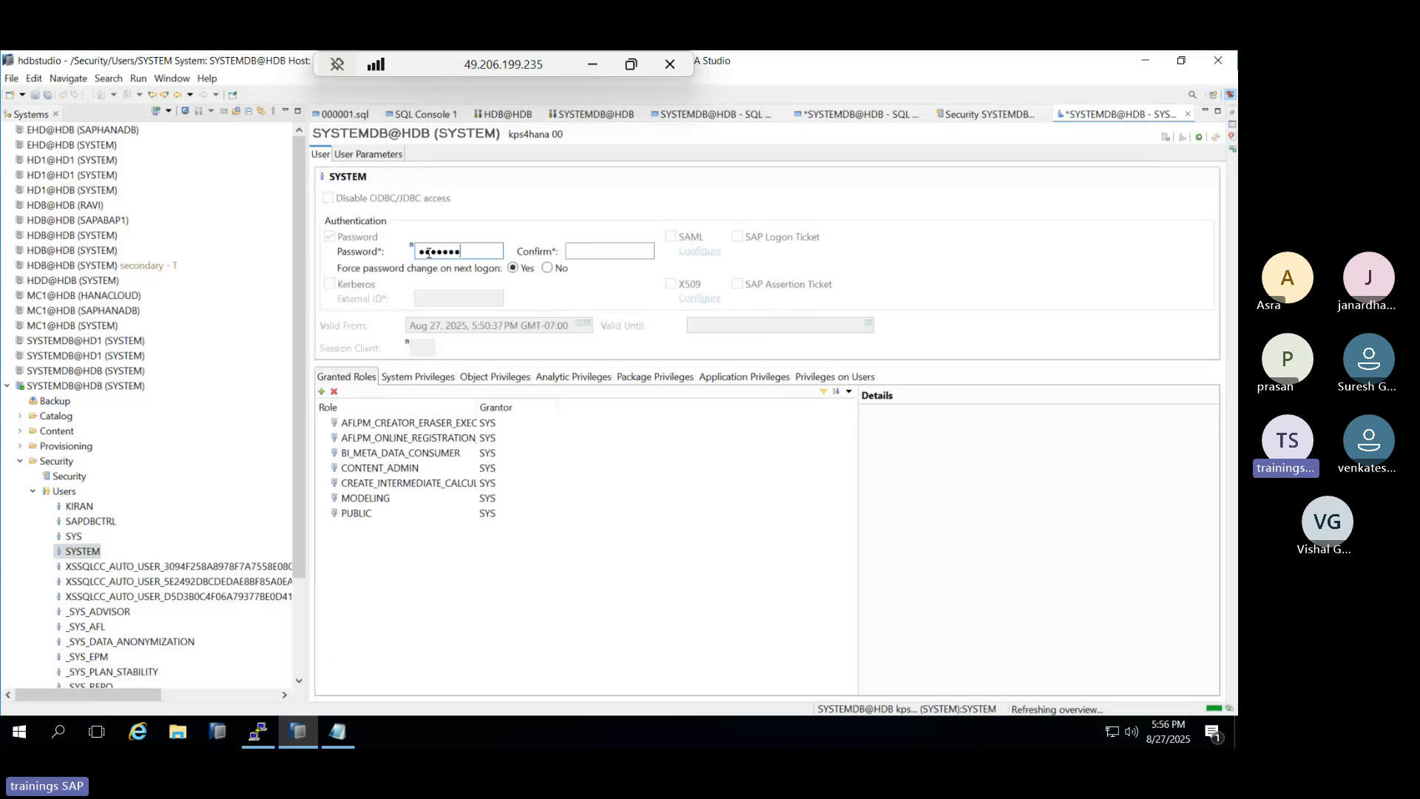
pyautogui.write('••')
pyautogui.press('Tab')
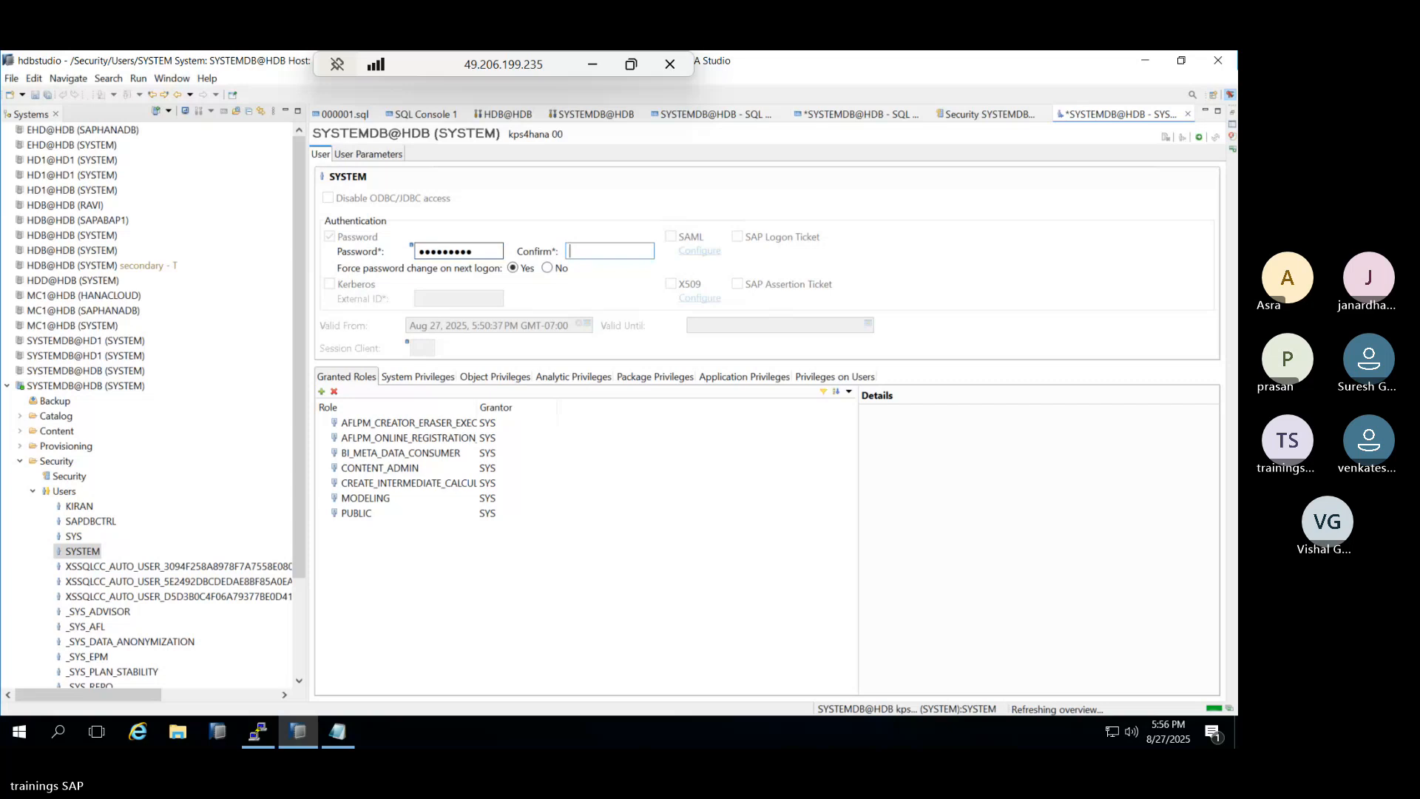
pyautogui.write('•••••••••')
# Set Force password change to No and deploy, confirming with the old password.
pyautogui.click(547, 268)
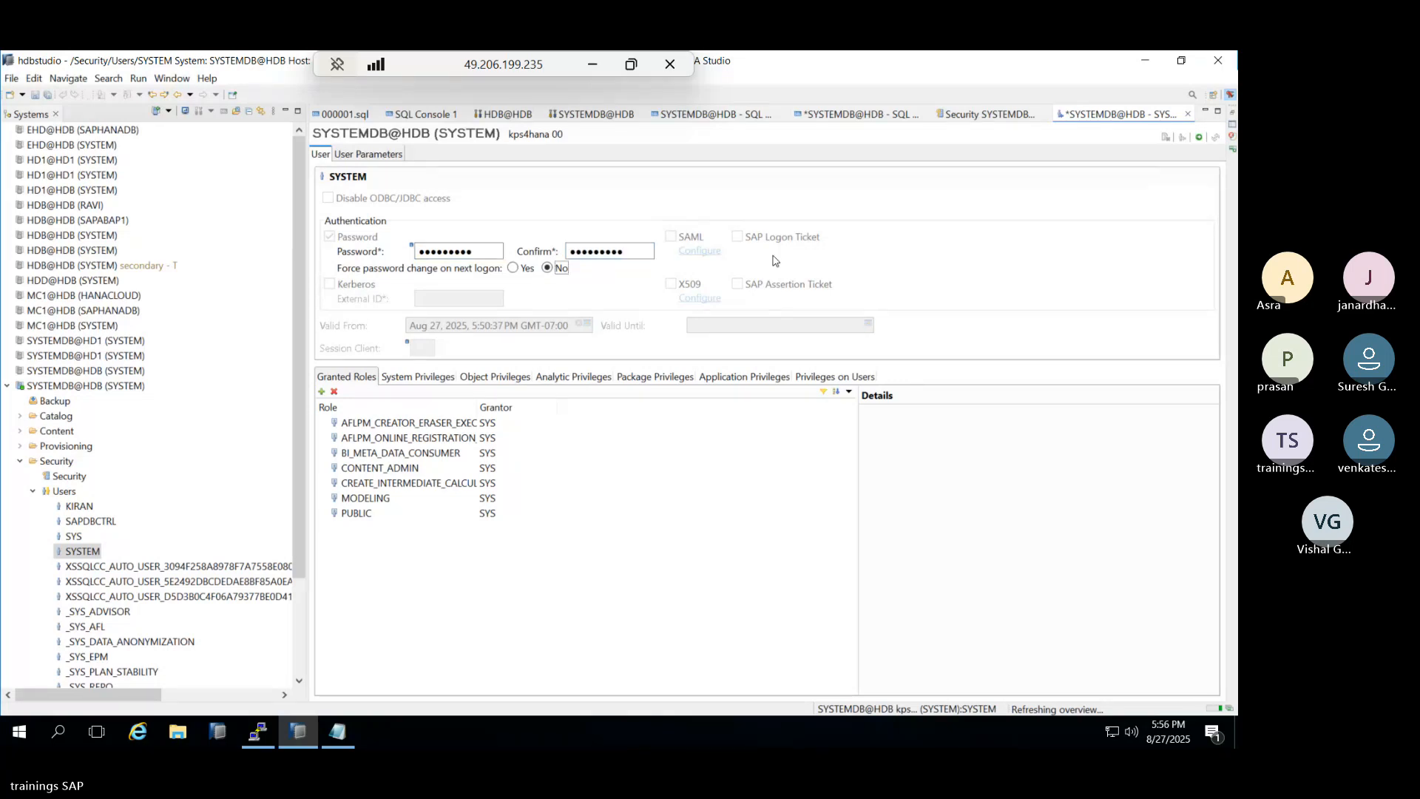
pyautogui.click(1200, 141)
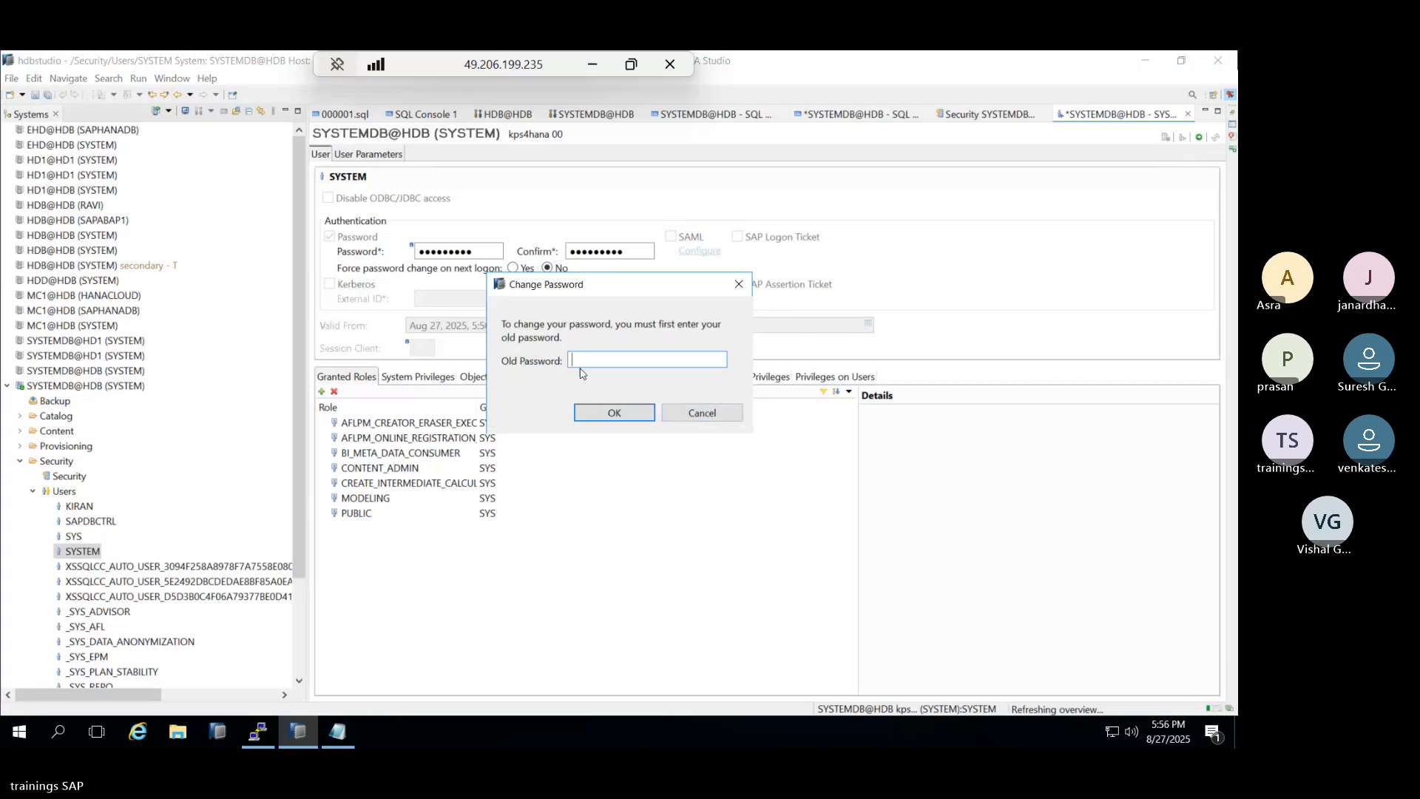
pyautogui.write('***********')
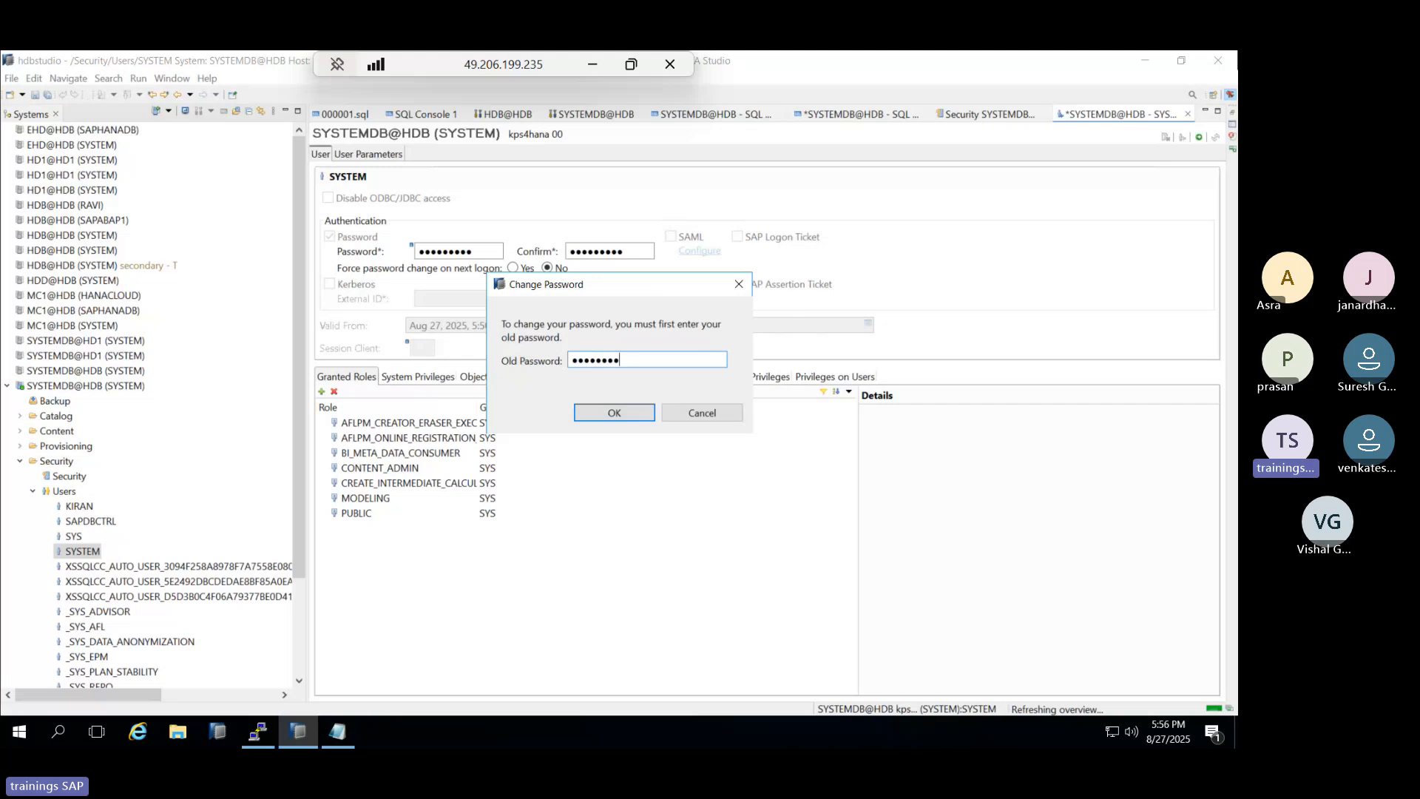
pyautogui.click(610, 411)
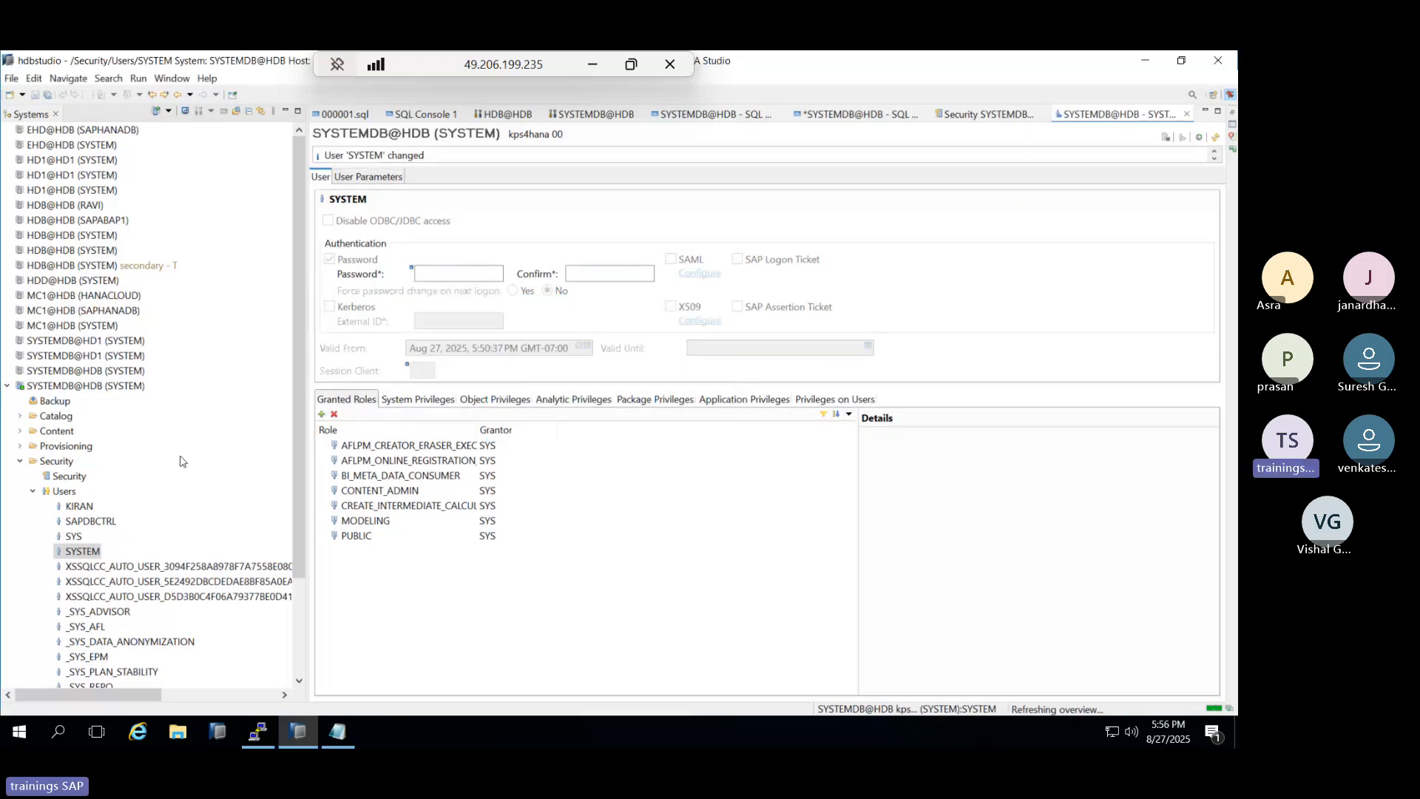
pyautogui.click(64, 385)
# Log off SYSTEMDB@HDB, log back on with the new password, and open a new SQL console.
pyautogui.rightClick(64, 386)
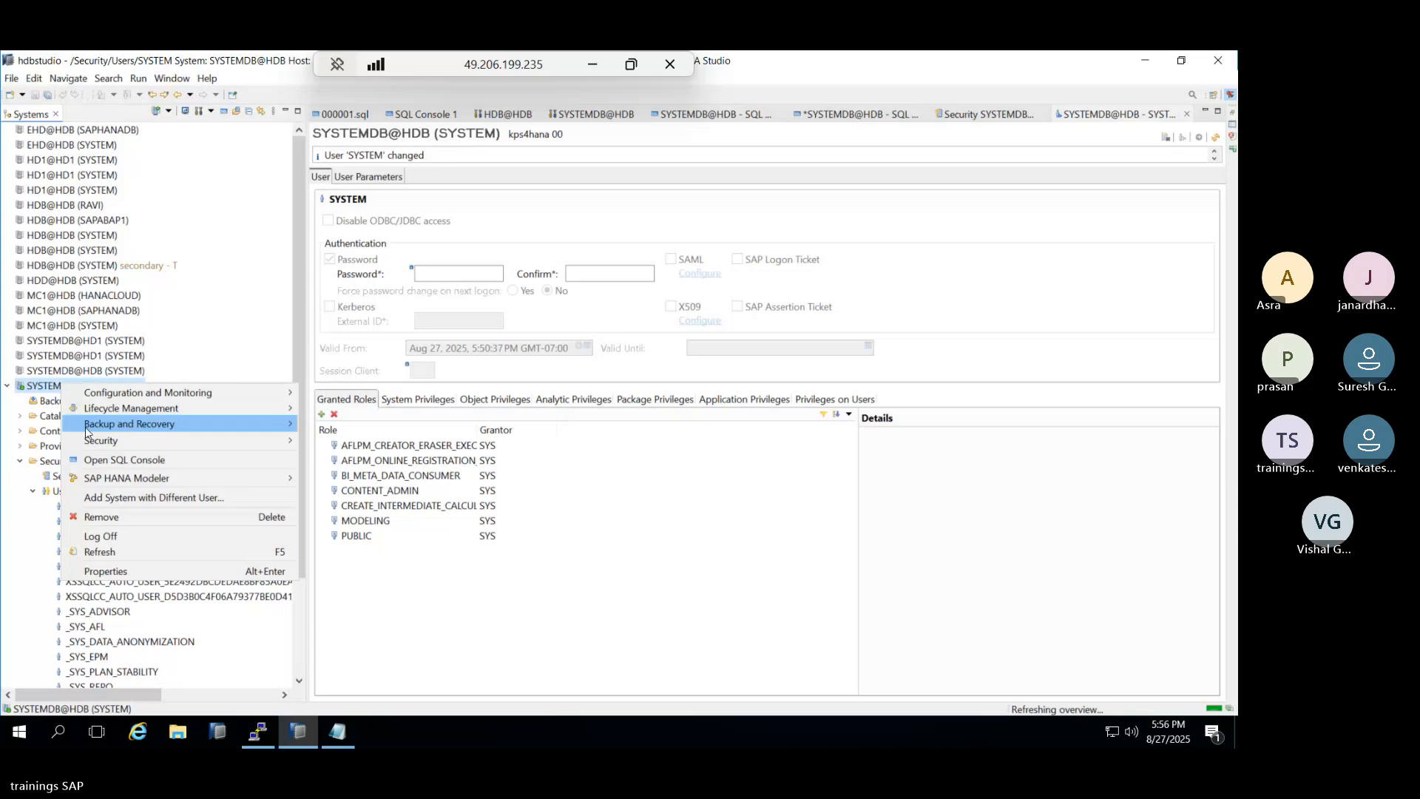
pyautogui.click(108, 538)
pyautogui.doubleClick(65, 389)
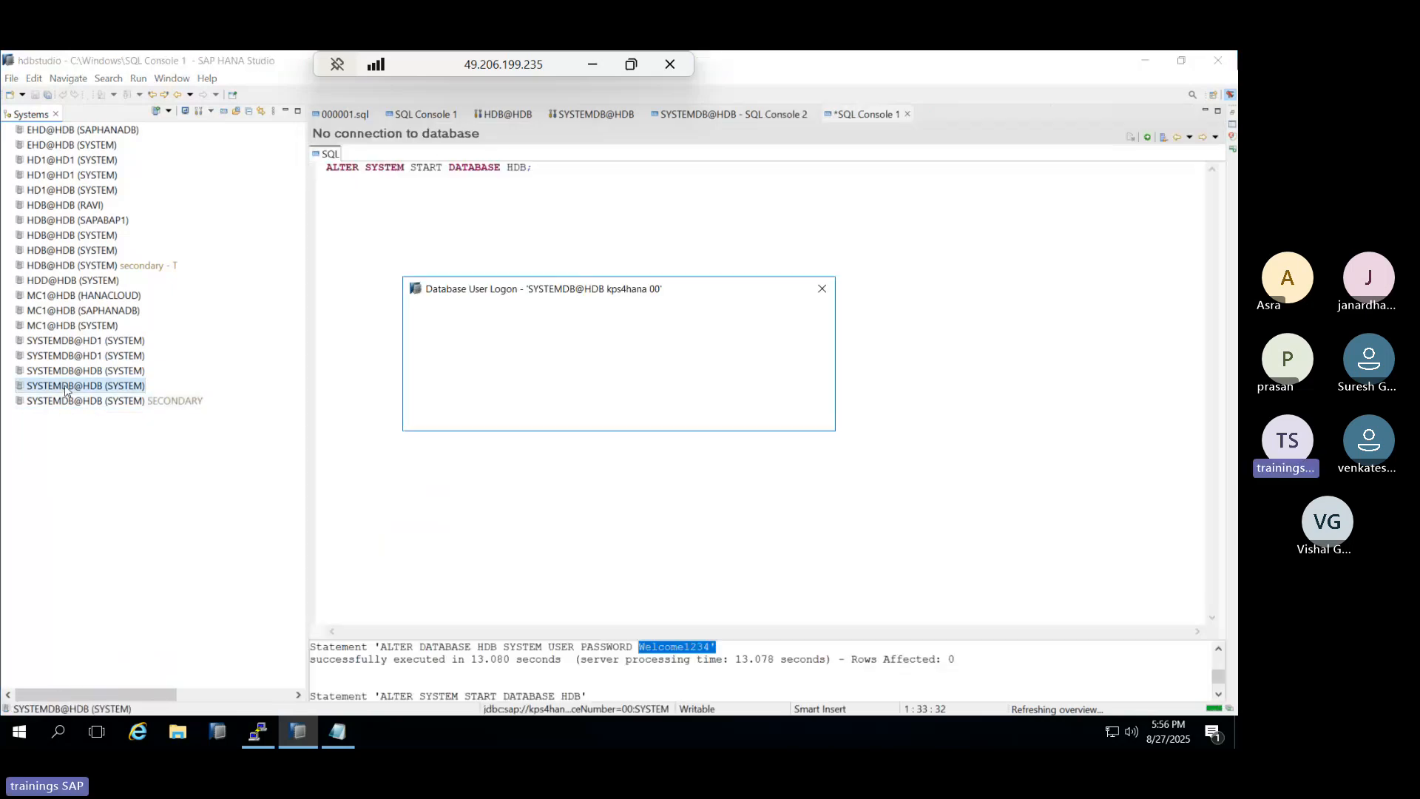
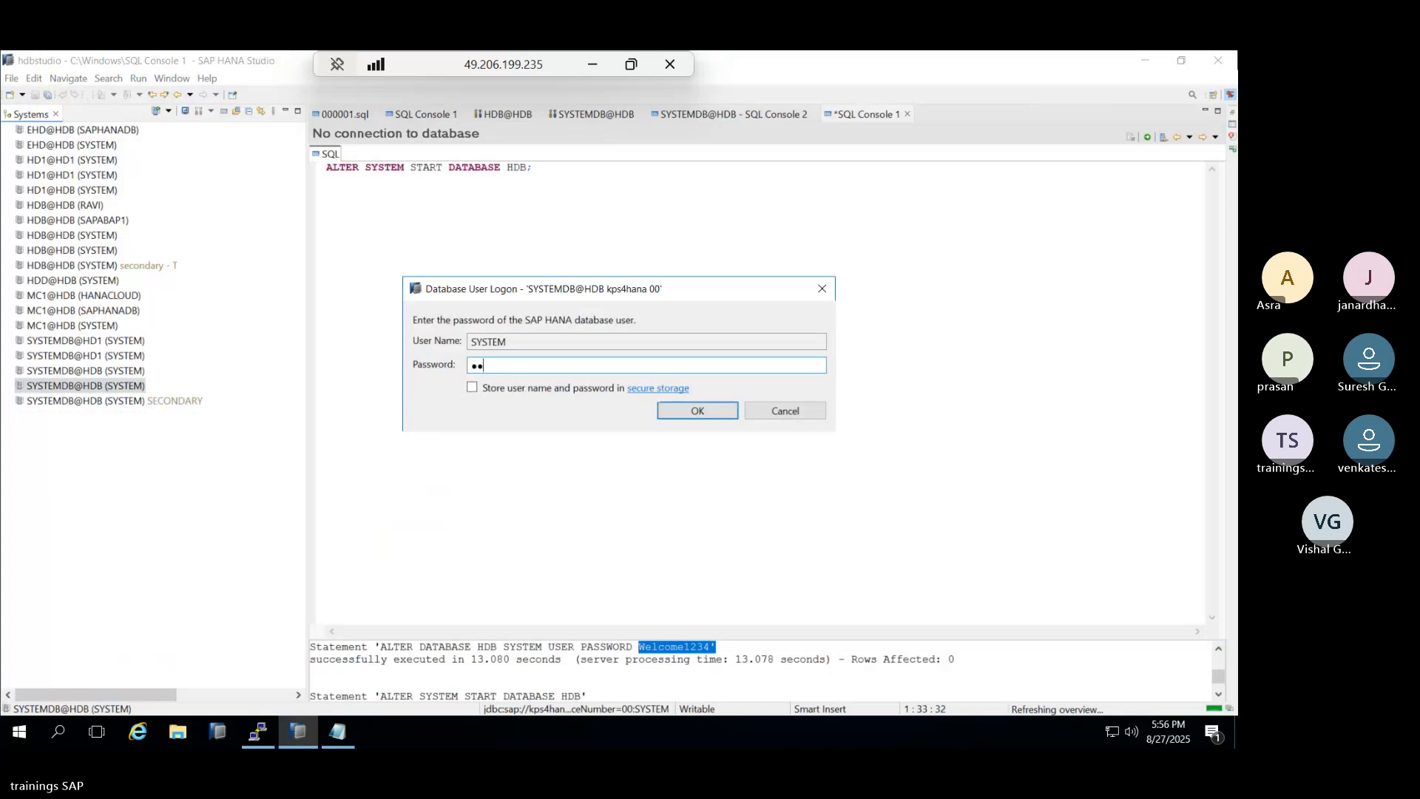
pyautogui.press('Return')
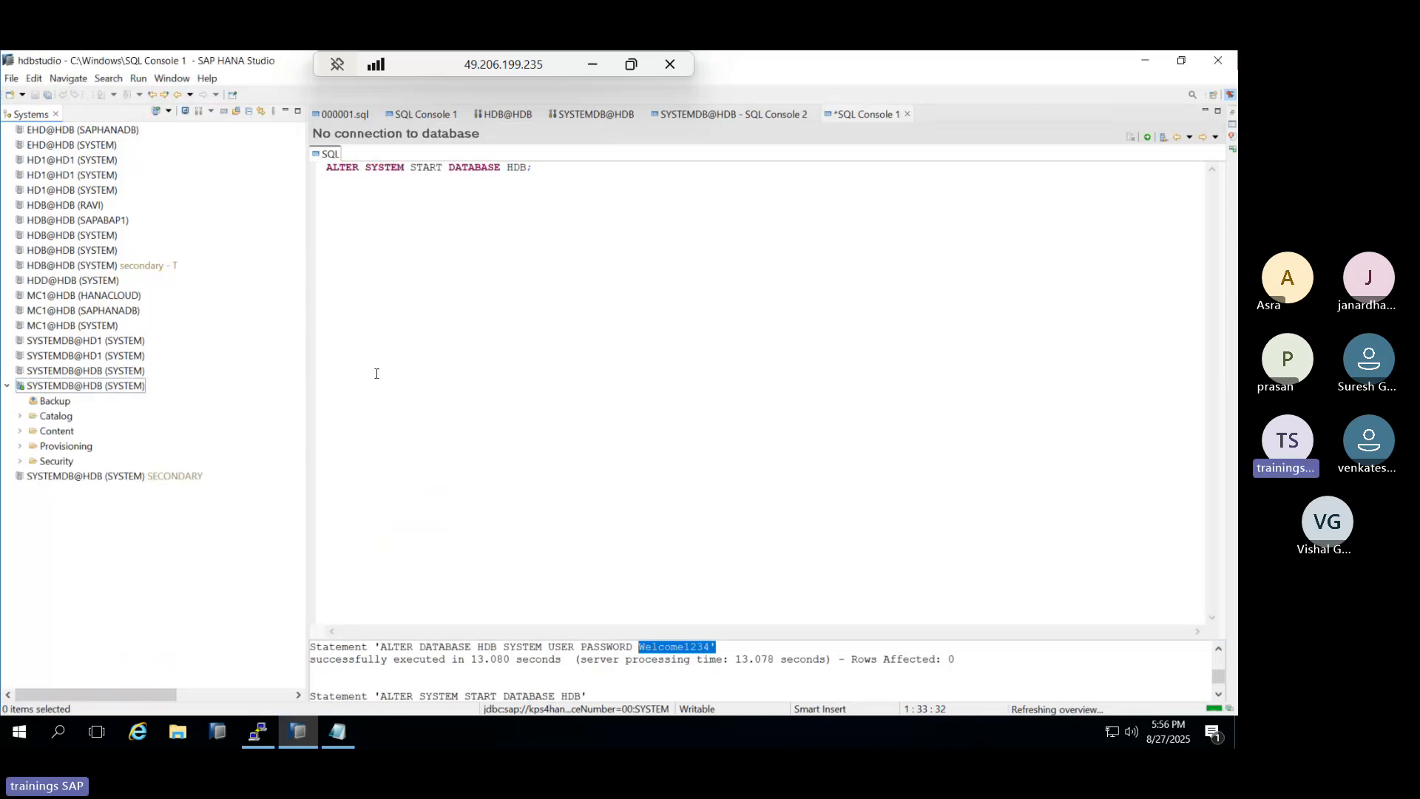
pyautogui.rightClick(85, 386)
pyautogui.click(130, 463)
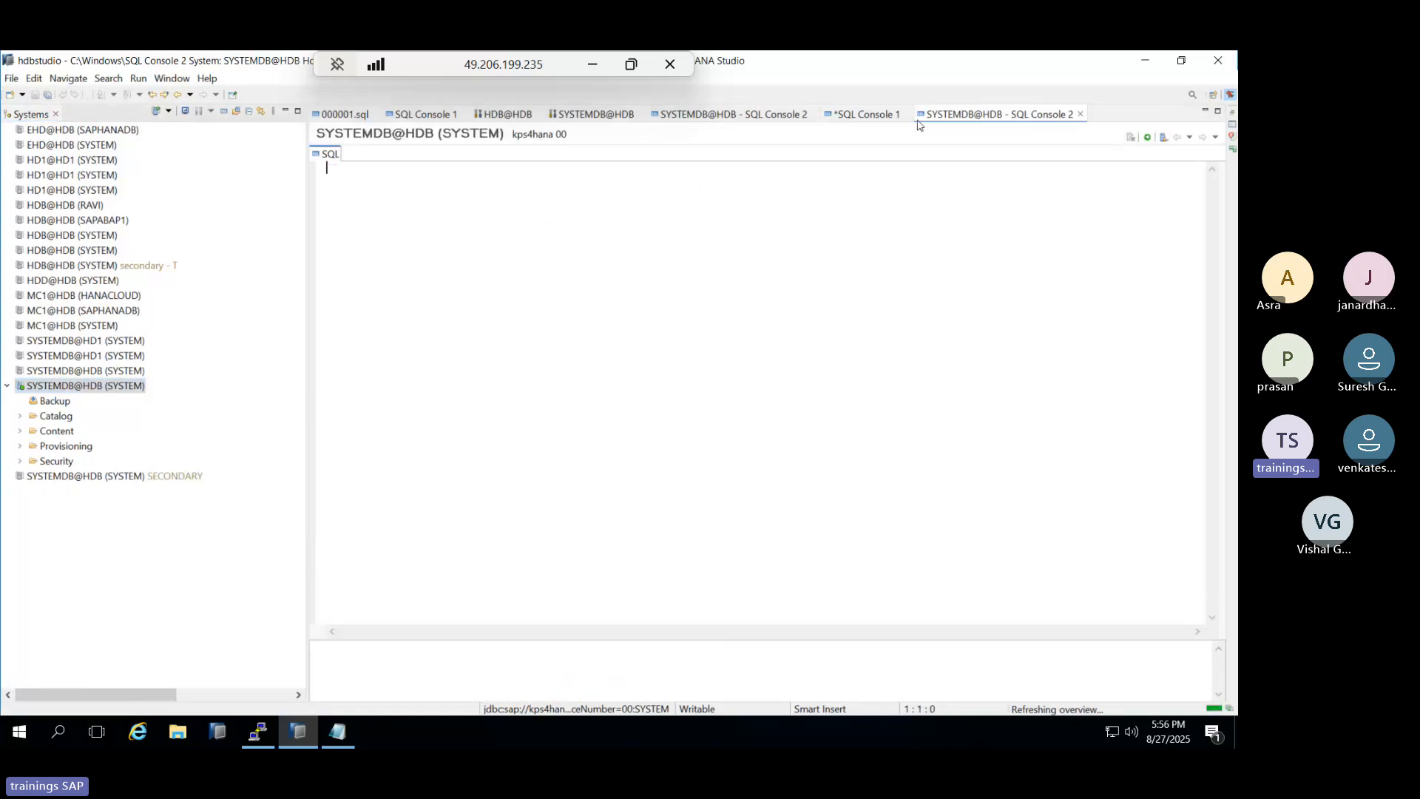
# Copy the STOP DATABASE statement from the first console's messages into SYSTEMDB@HDB - SQL Console 2.
pyautogui.click(887, 118)
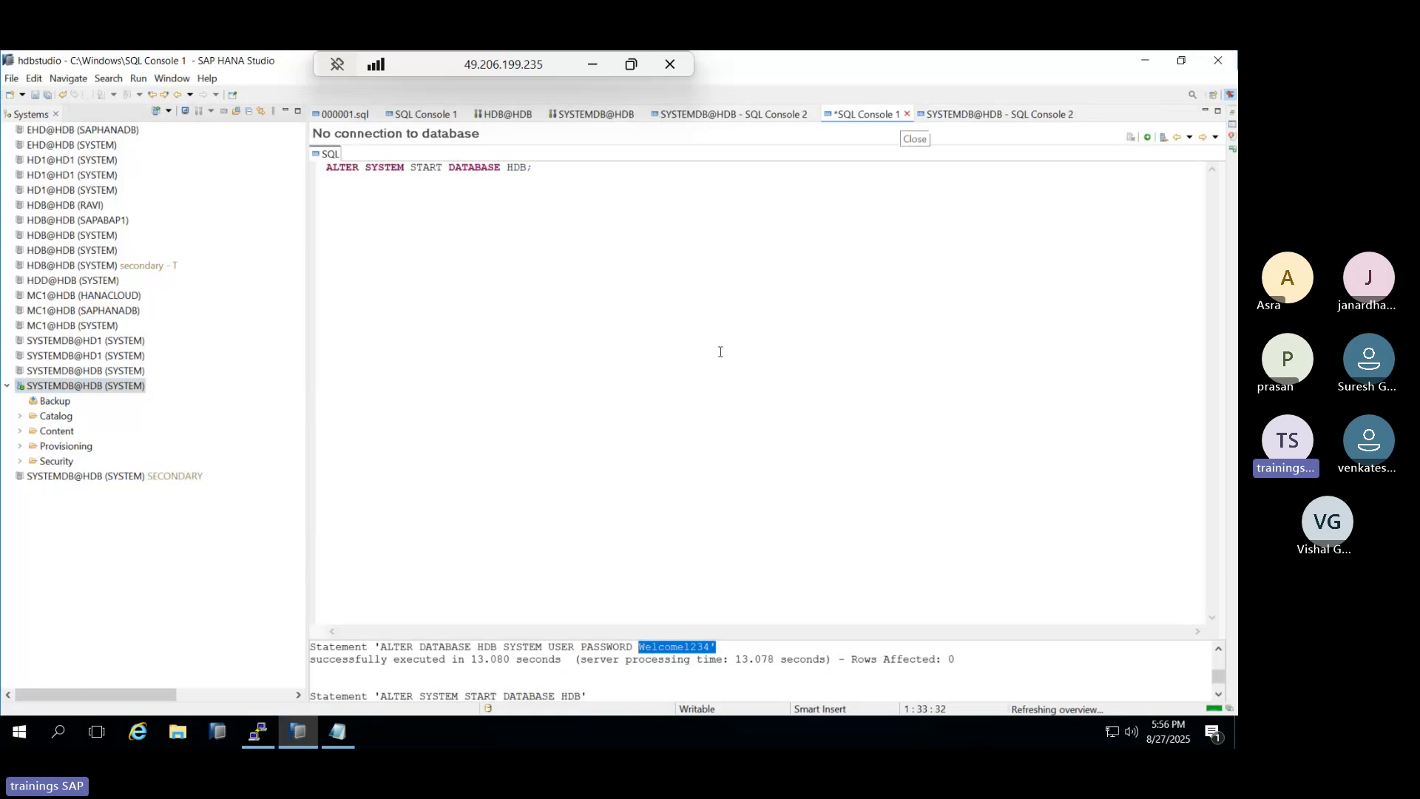
pyautogui.click(478, 656)
pyautogui.scroll(5, 479, 656)
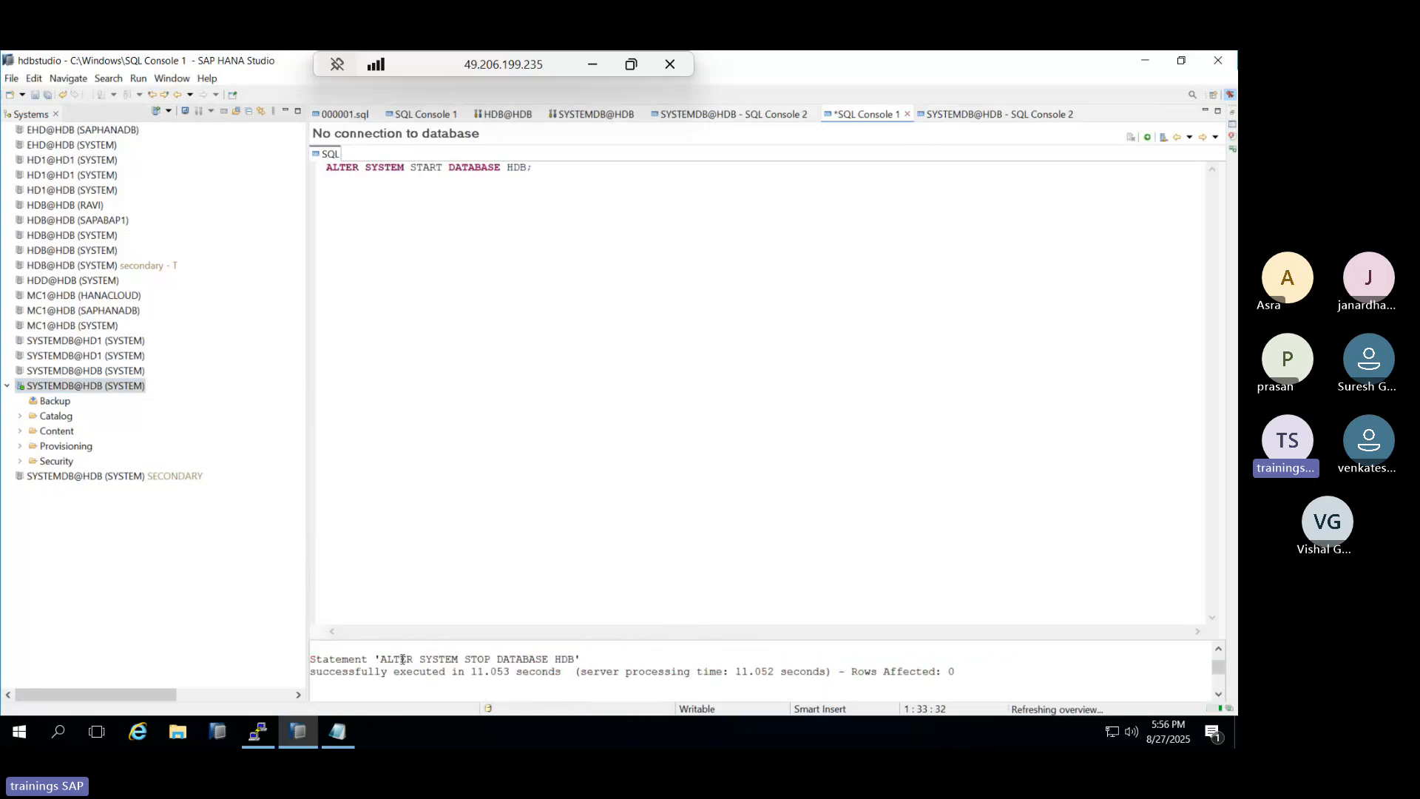
pyautogui.moveTo(380, 658); pyautogui.dragTo(576, 659)
pyautogui.hotkey('ctrl', 'c')
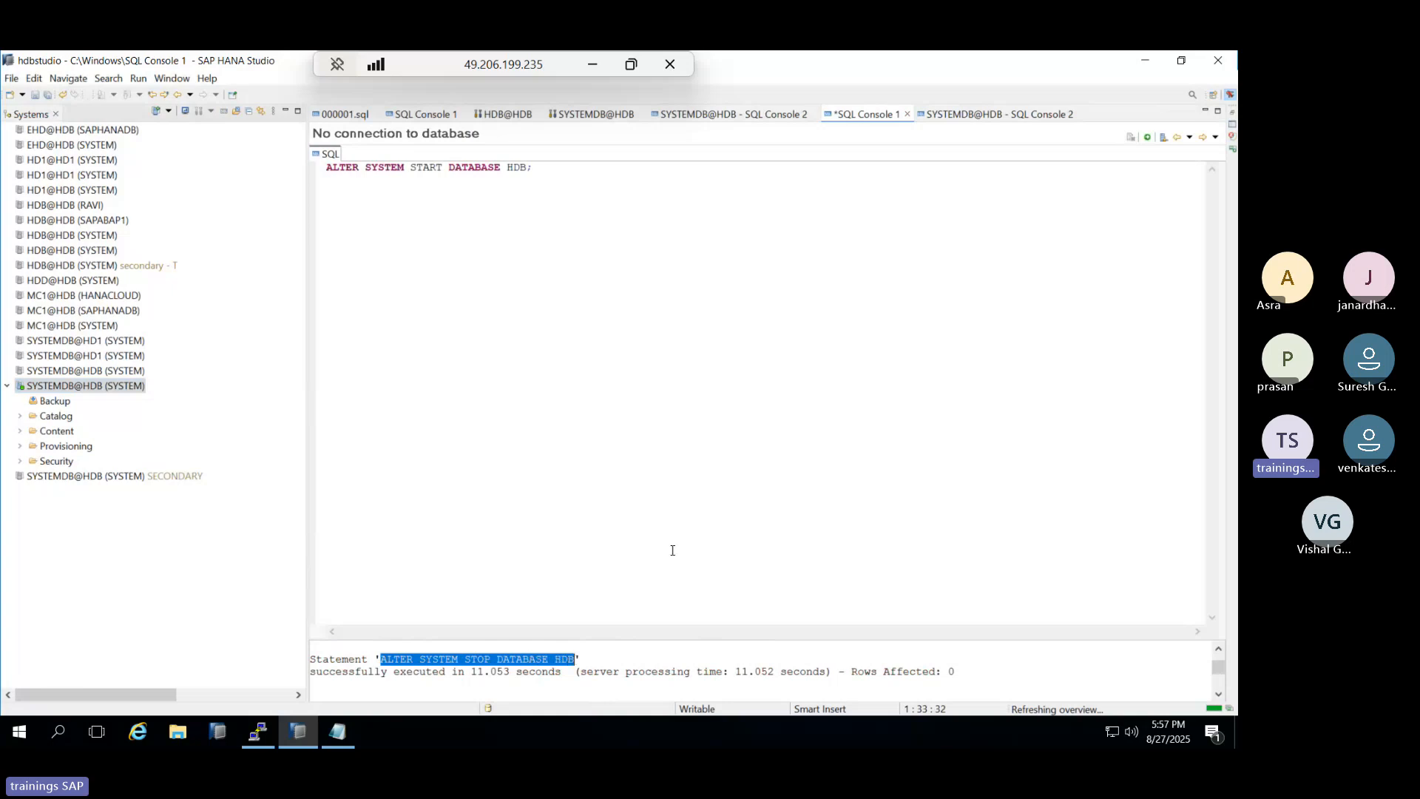
pyautogui.click(995, 115)
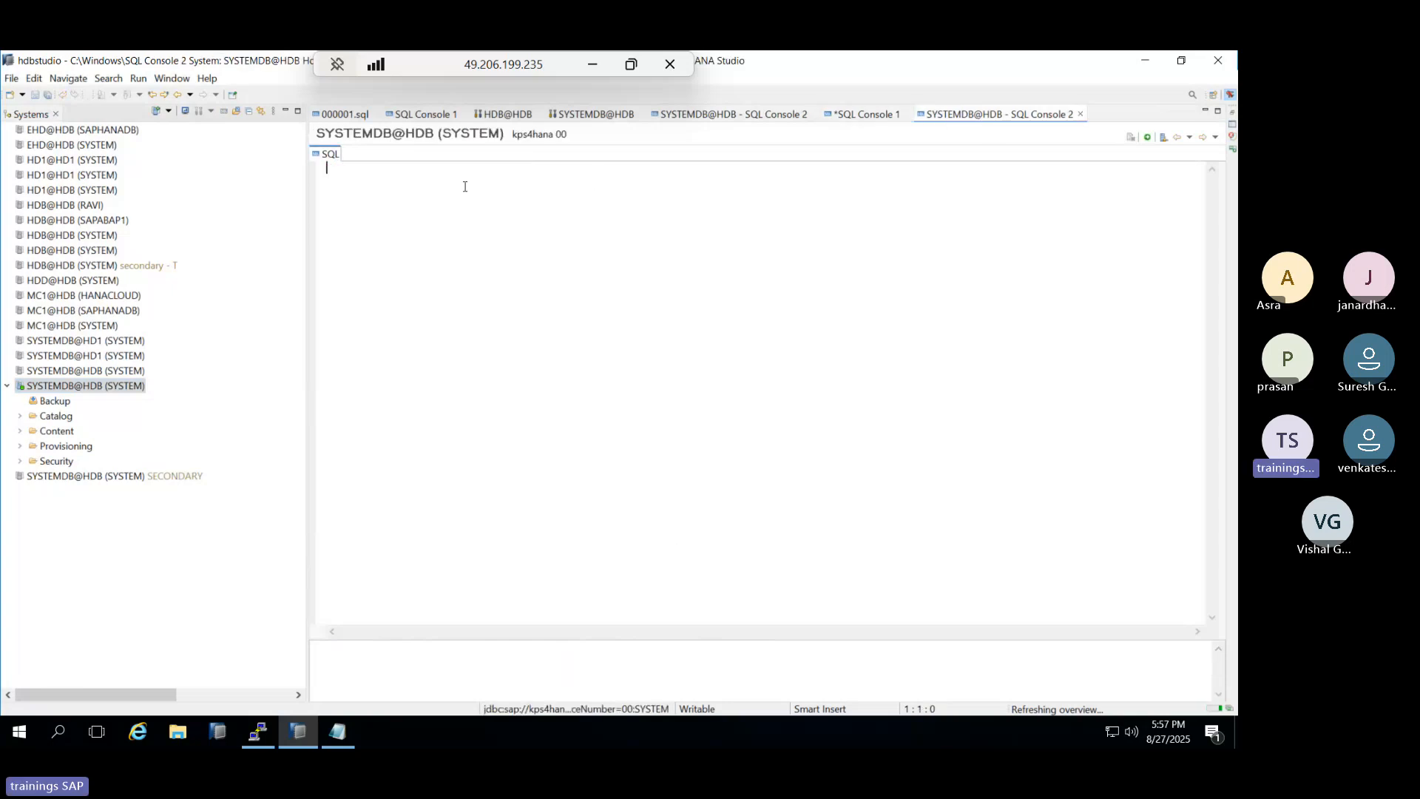
pyautogui.hotkey('ctrl', 'v')
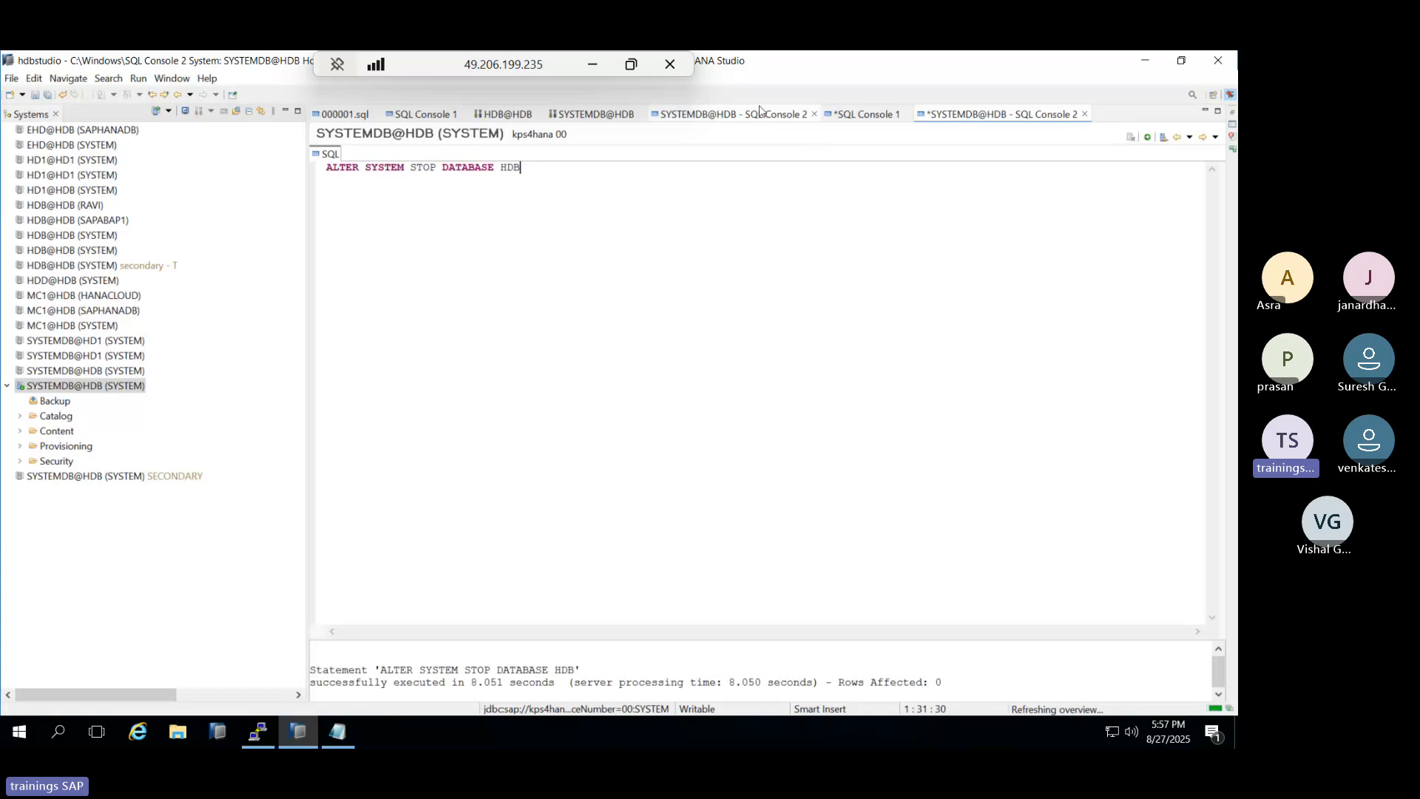
# Copy the failed password statement from the first console's error output.
pyautogui.click(795, 119)
pyautogui.click(863, 114)
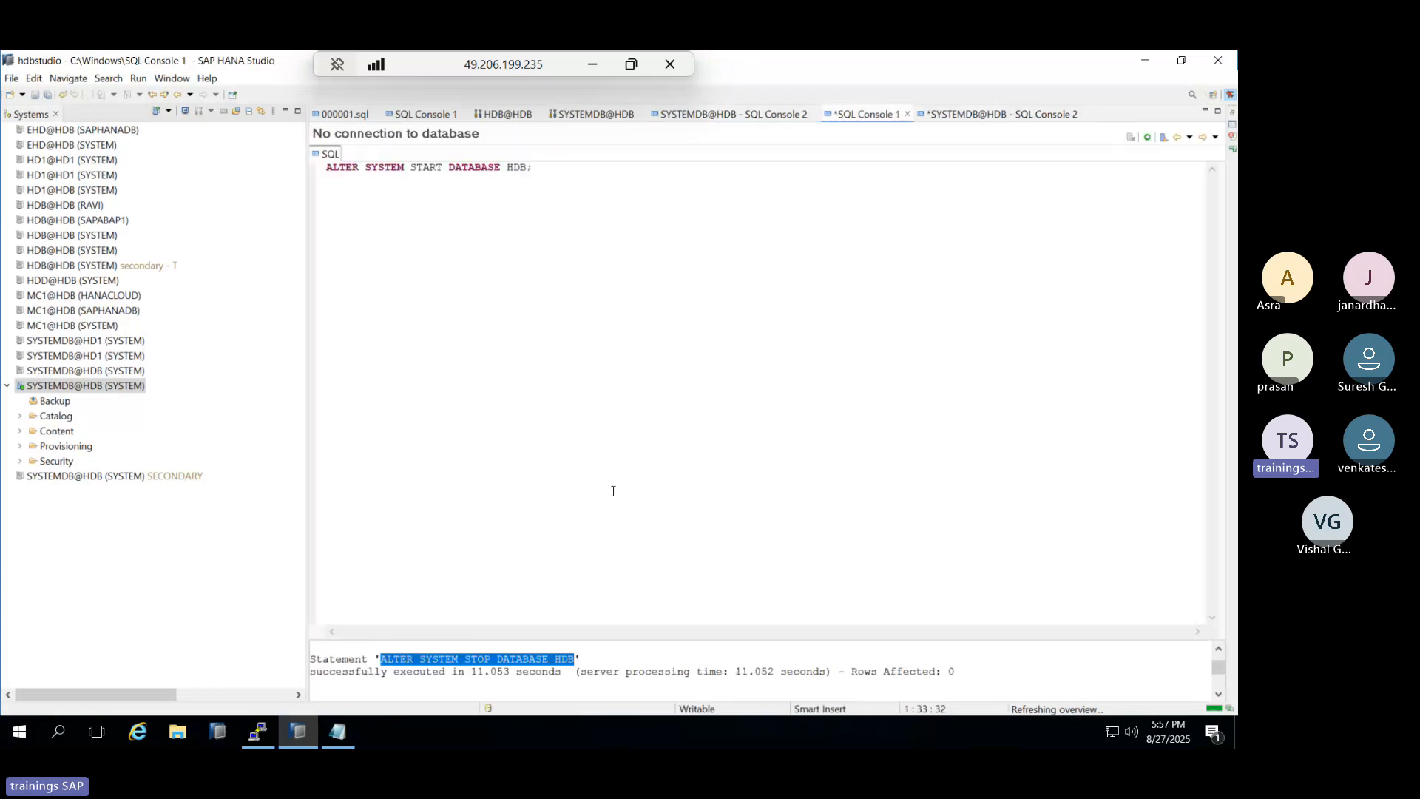
pyautogui.scroll(1, 460, 656)
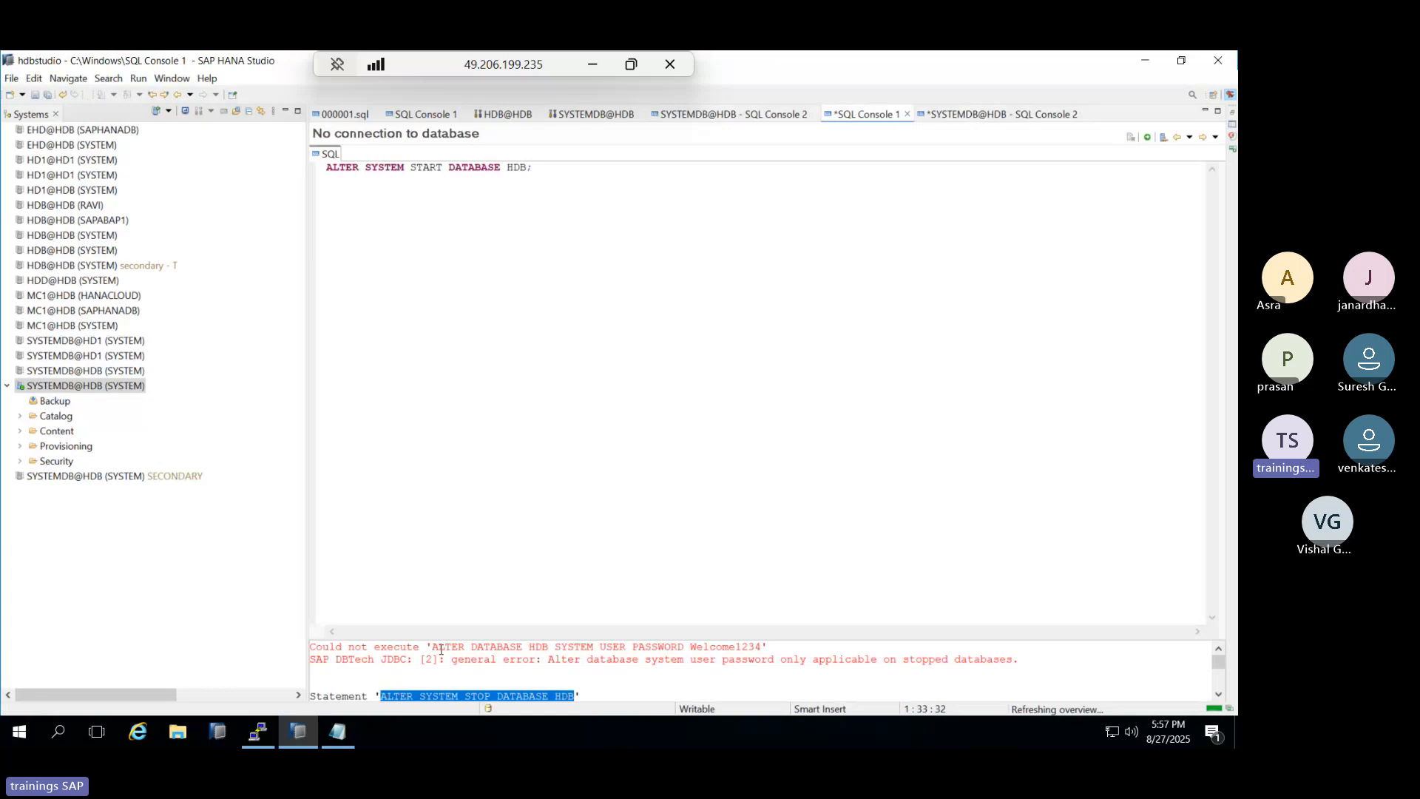
pyautogui.moveTo(432, 648); pyautogui.dragTo(759, 649)
pyautogui.hotkey('ctrl', 'c')
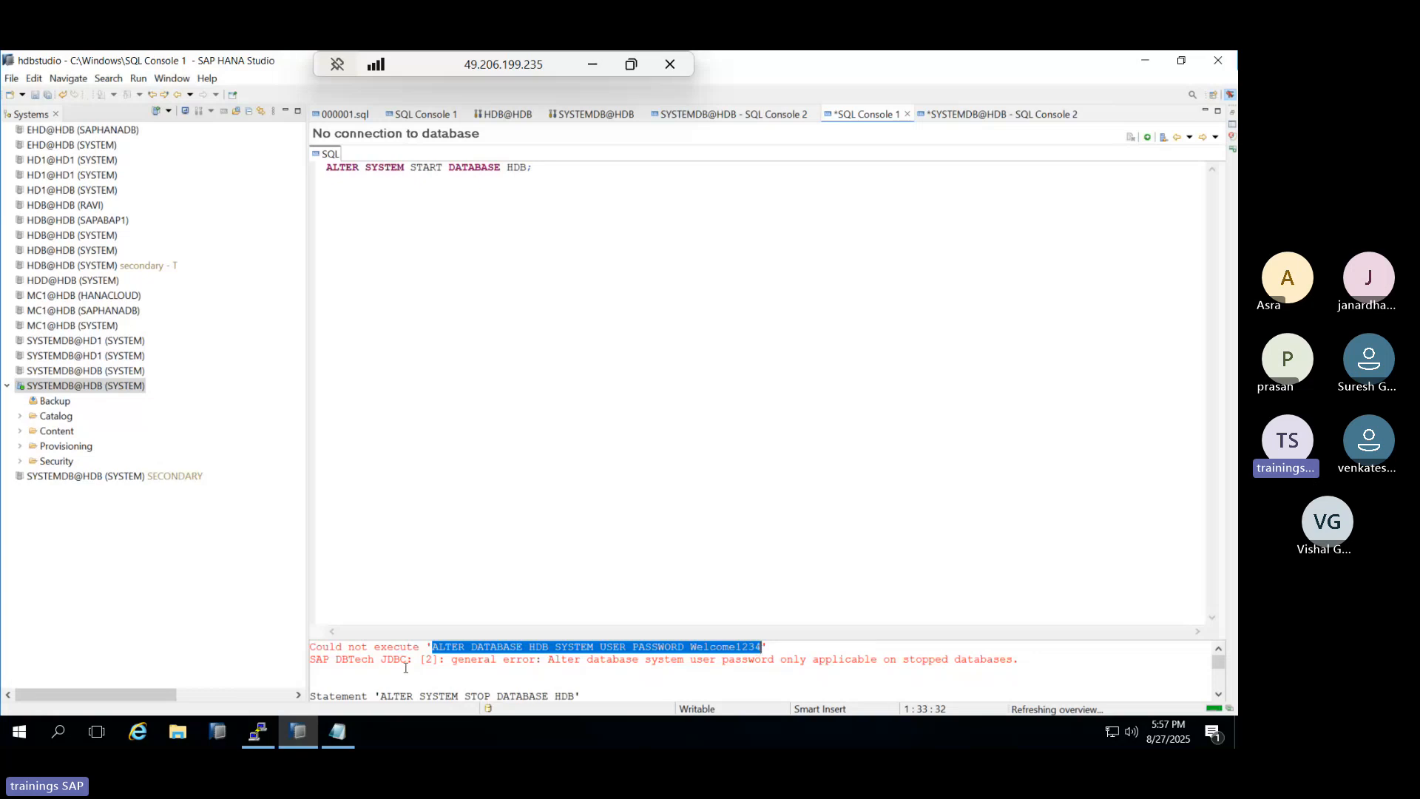
pyautogui.hotkey('ctrl', 'pagedown')
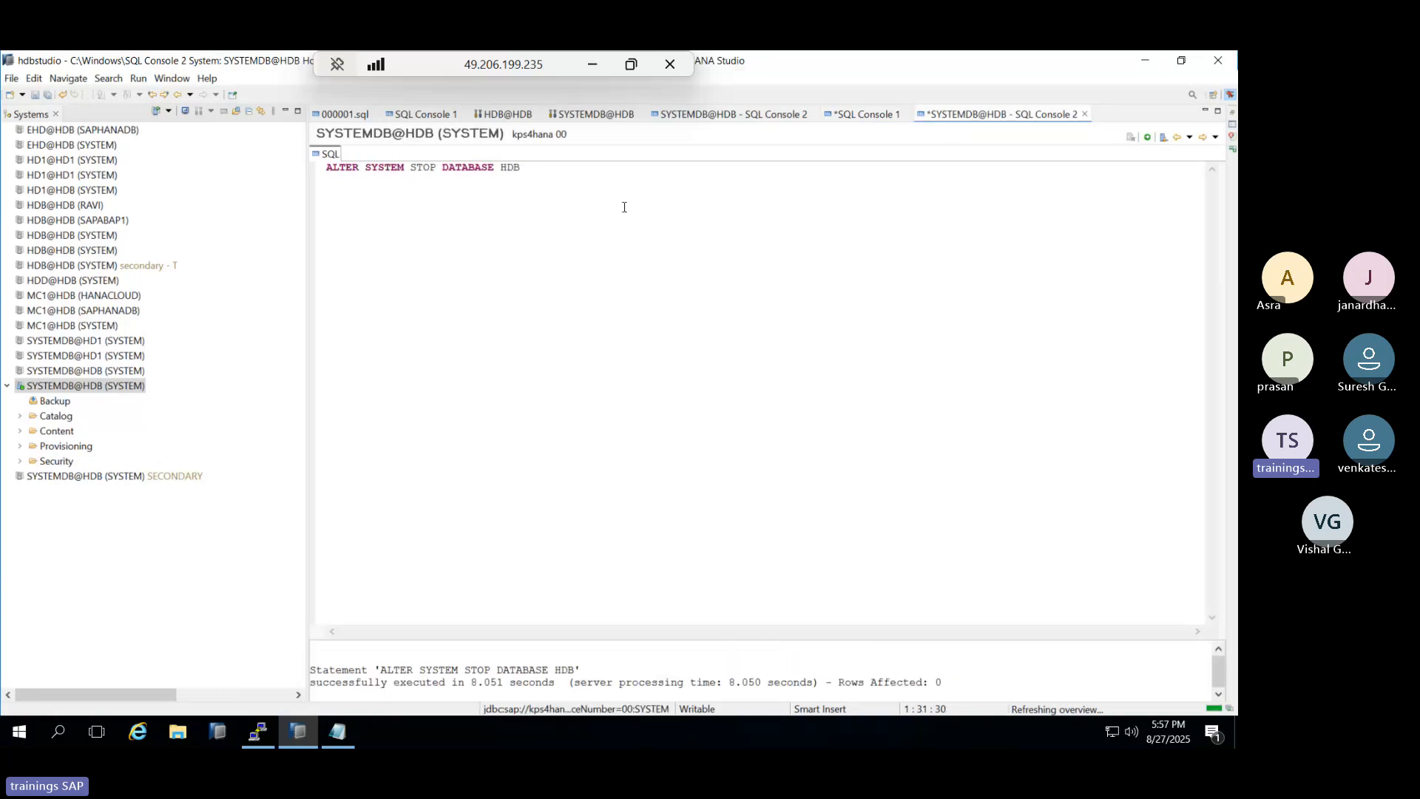
# Replace the console text with the password-change statement, shortening the new password by two characters.
pyautogui.hotkey('ctrl', 'a')
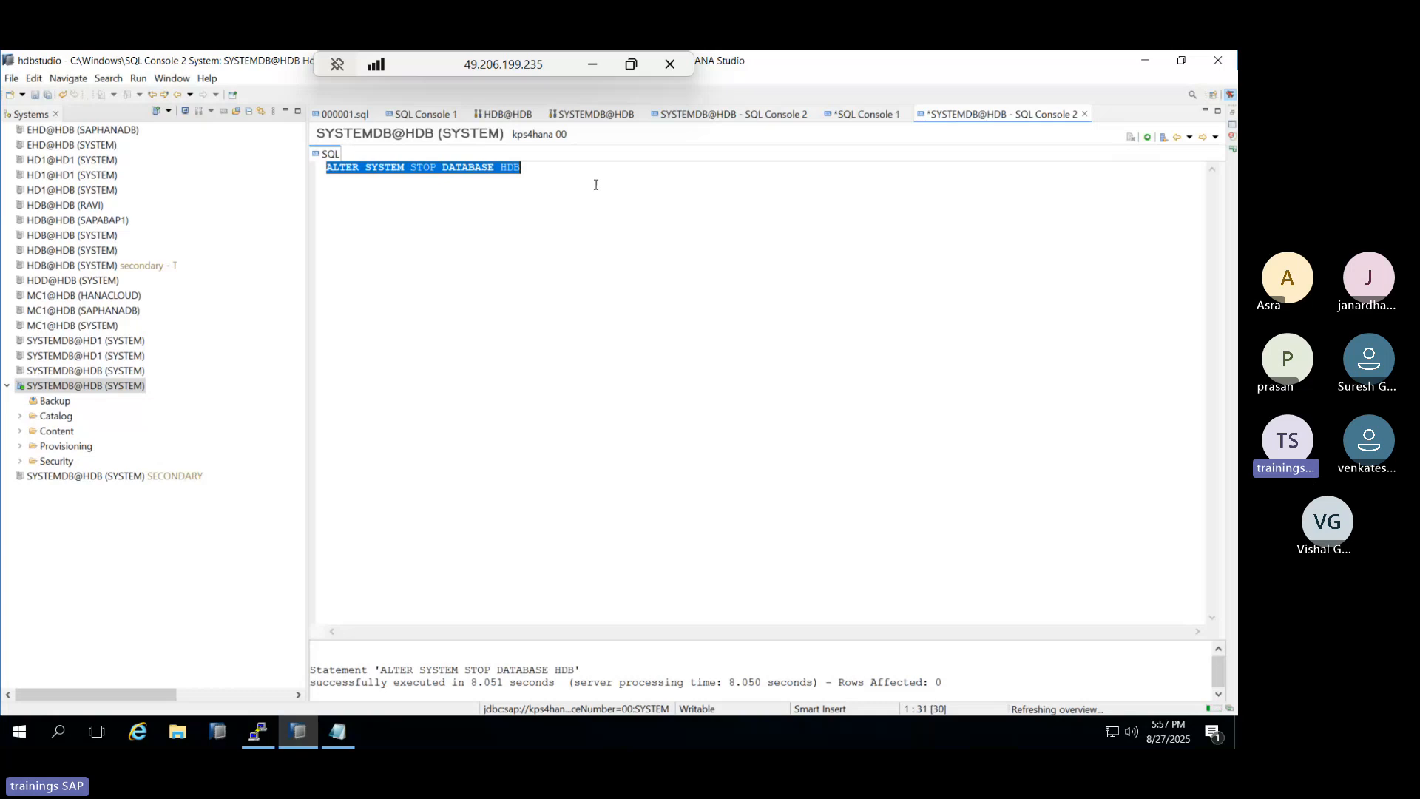
pyautogui.hotkey('ctrl', 'v')
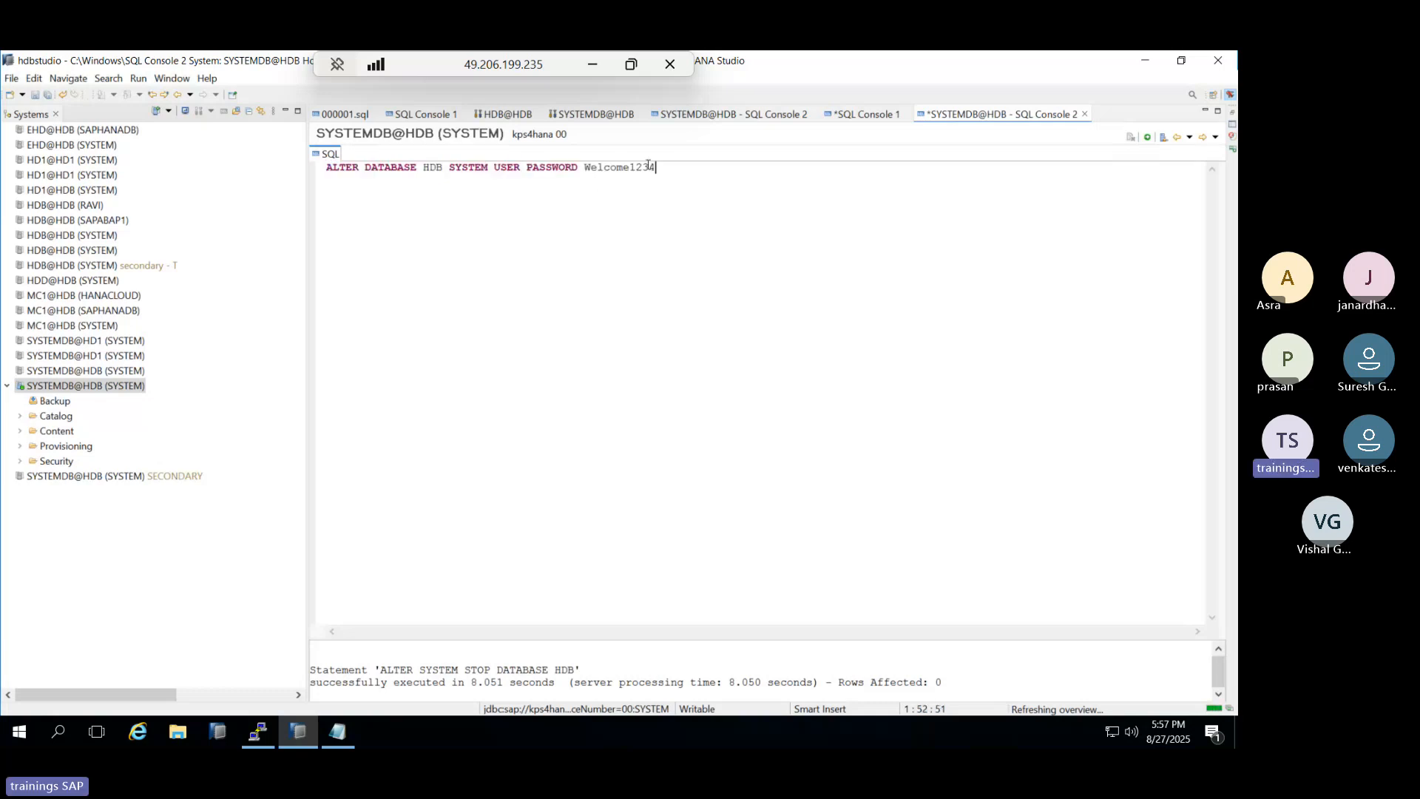
pyautogui.press('BackSpace')
pyautogui.press('BackSpace')
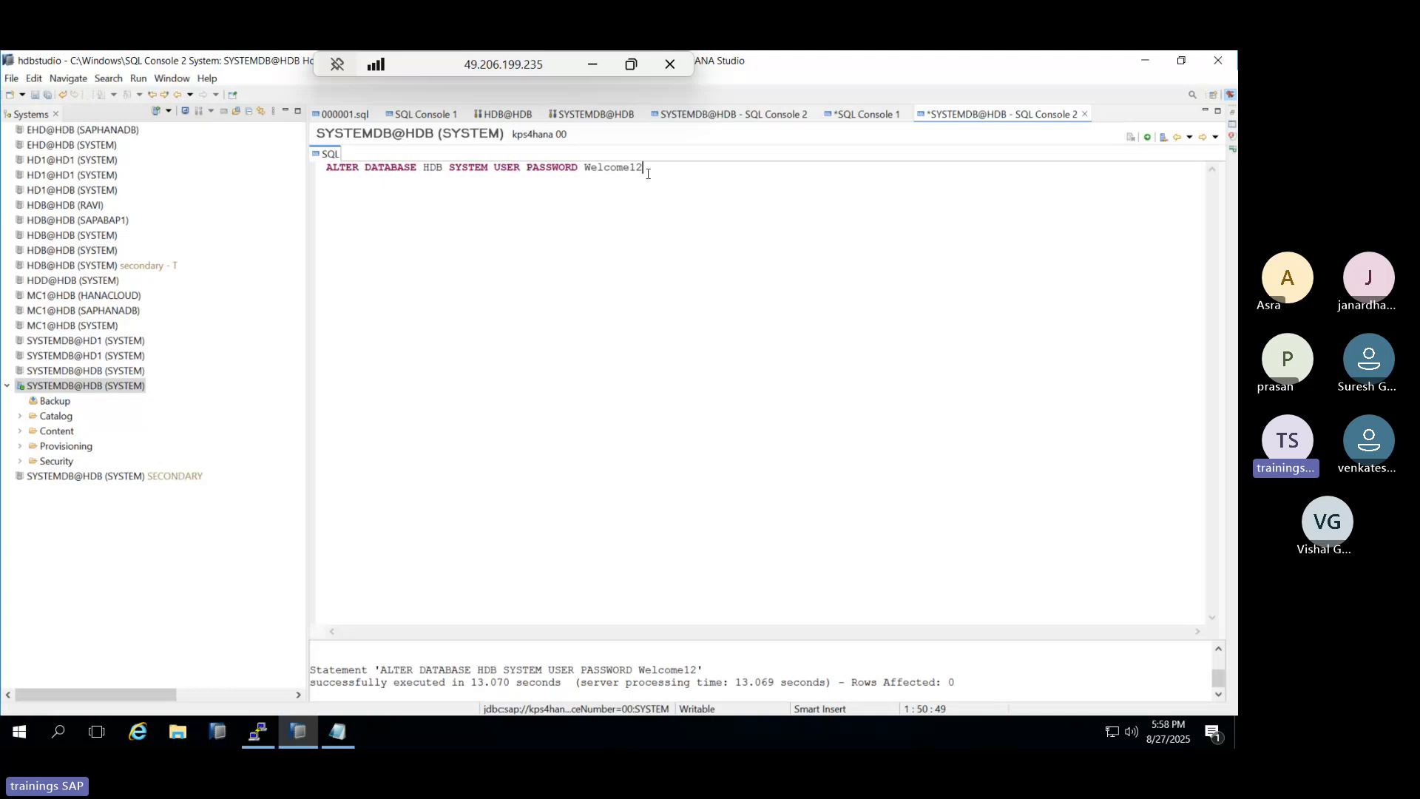
# Replace the statement with ALTER SYSTEM START DATABASE HDB; and execute it.
pyautogui.moveTo(647, 174); pyautogui.dragTo(292, 156)
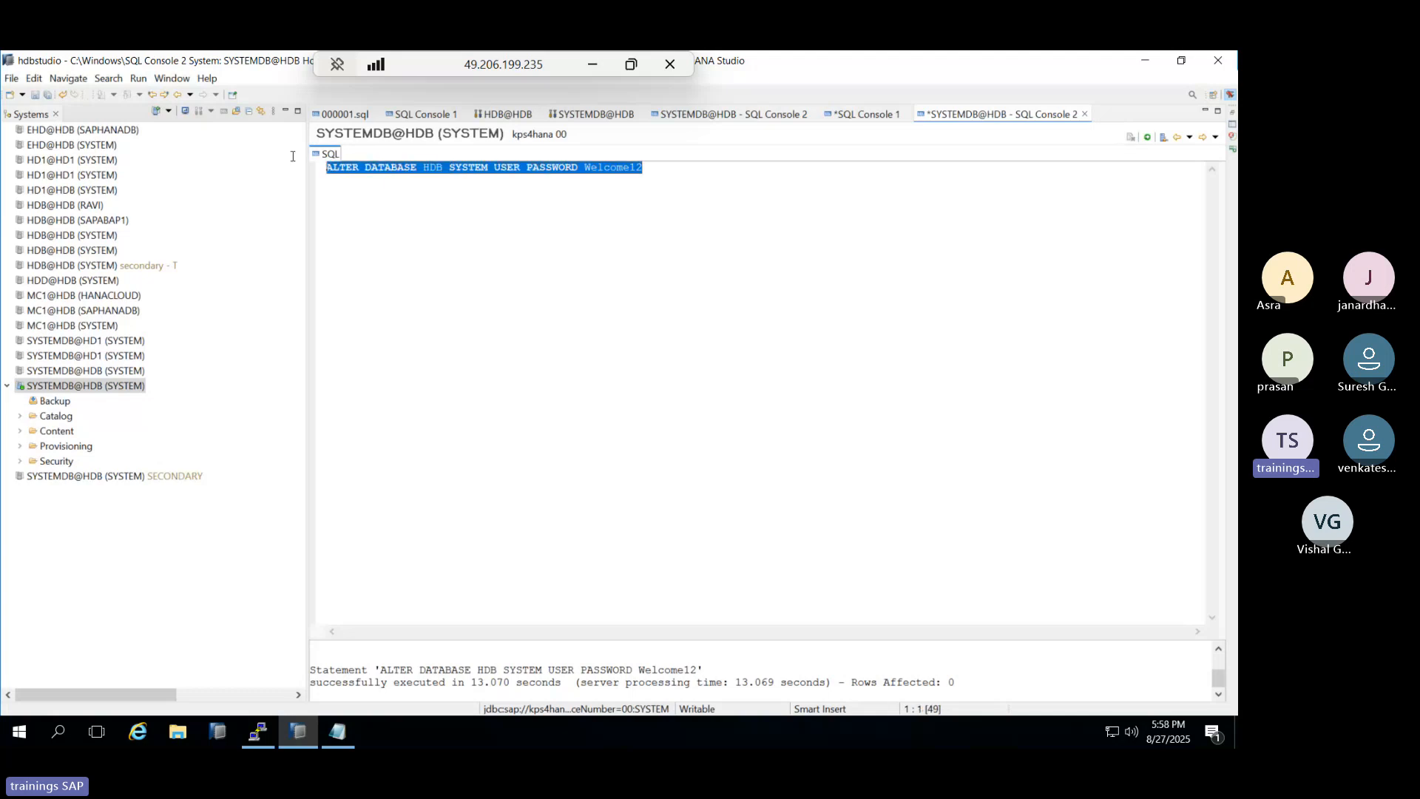
pyautogui.write('AL')
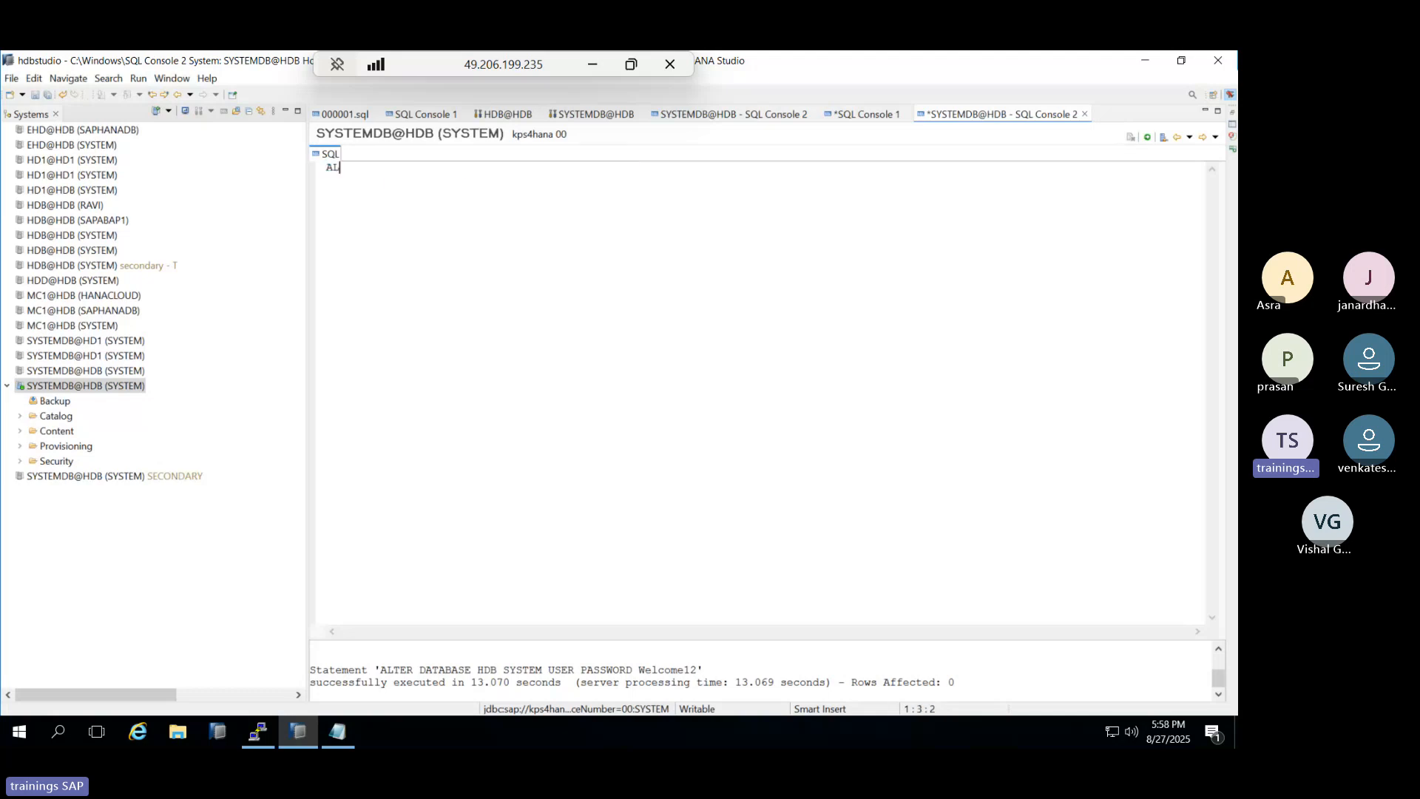
pyautogui.write('TER SYS')
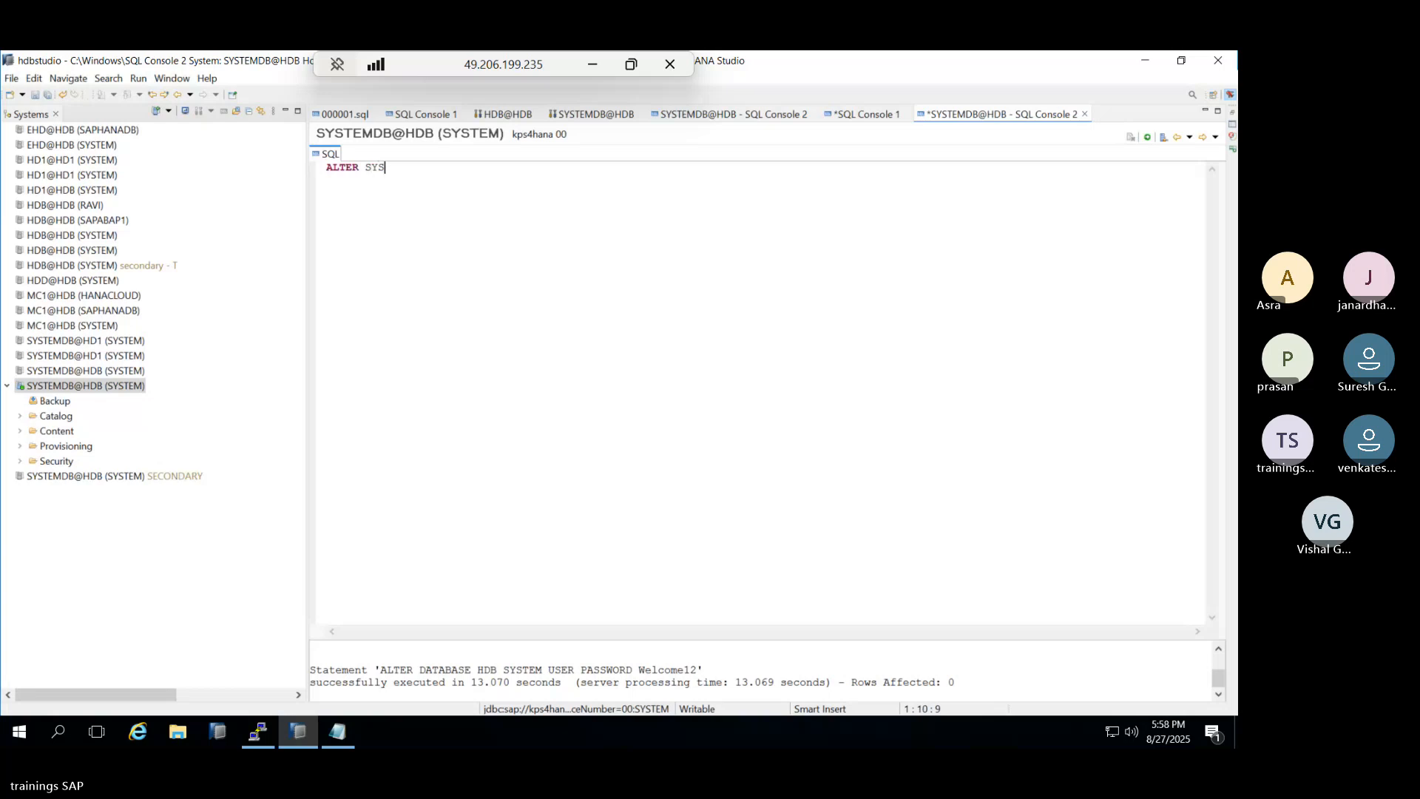
pyautogui.write('TEM STAR')
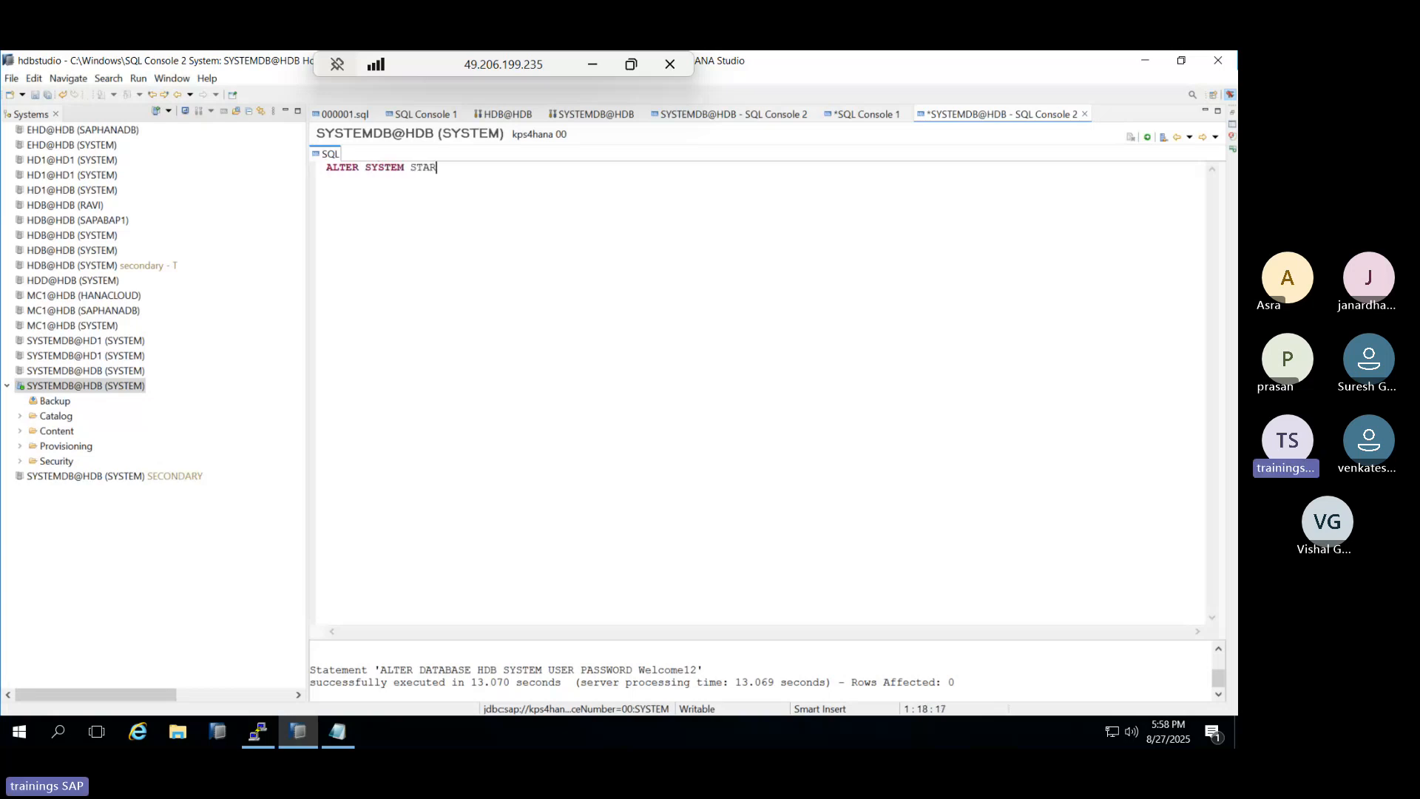
pyautogui.write('T DATABASE HDB;')
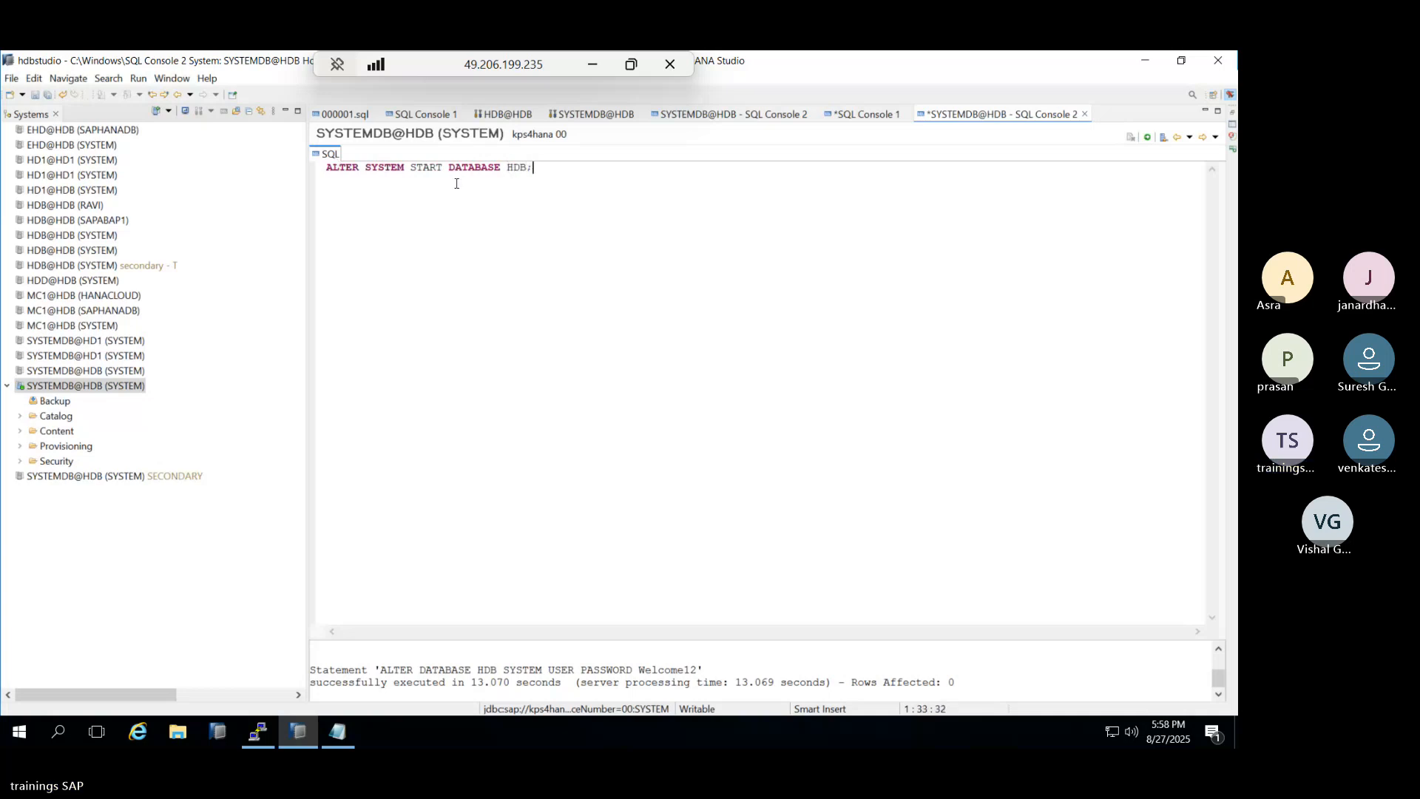
pyautogui.click(1146, 139)
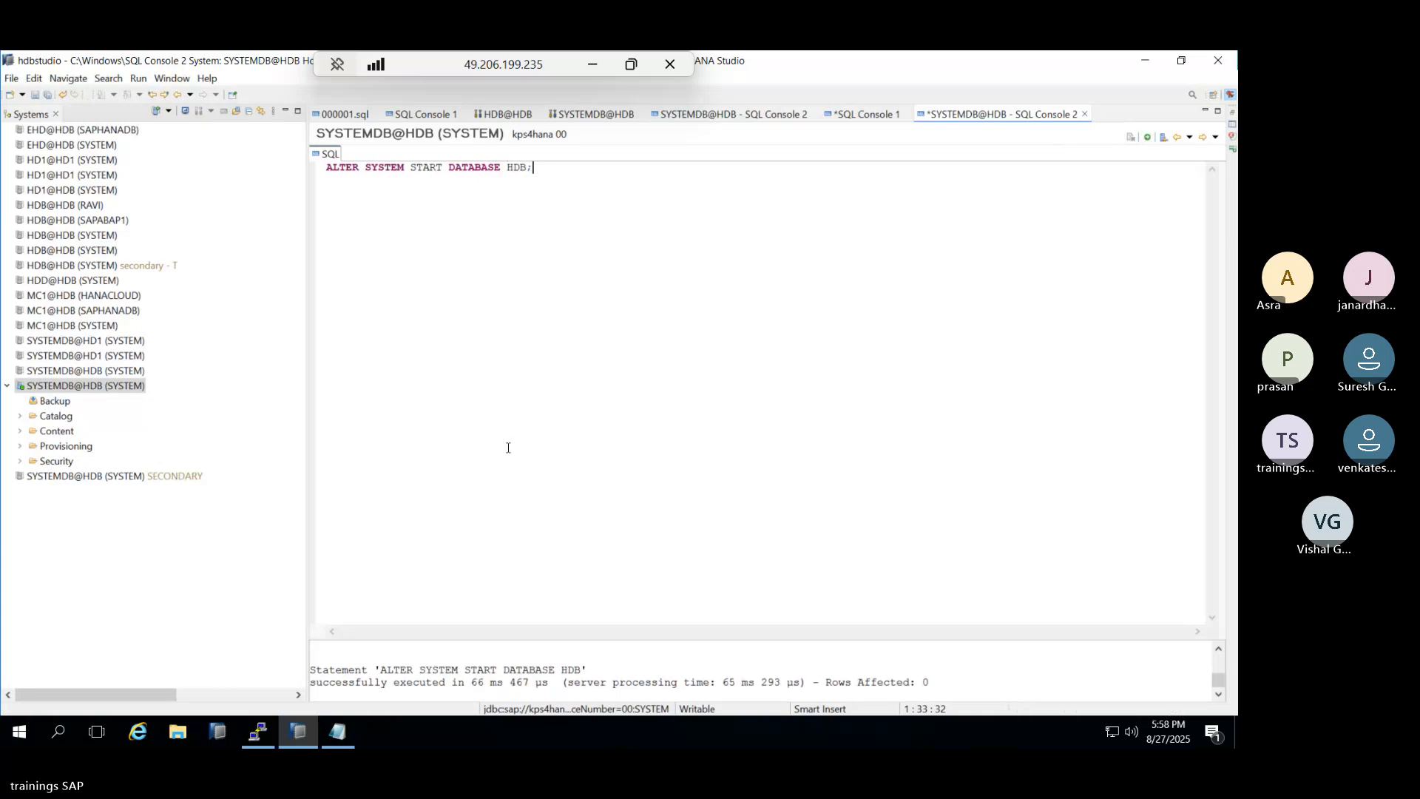
# Rerun HDB info in xterm to list running HANA processes and memory, then return to HANA Studio.
pyautogui.click(269, 730)
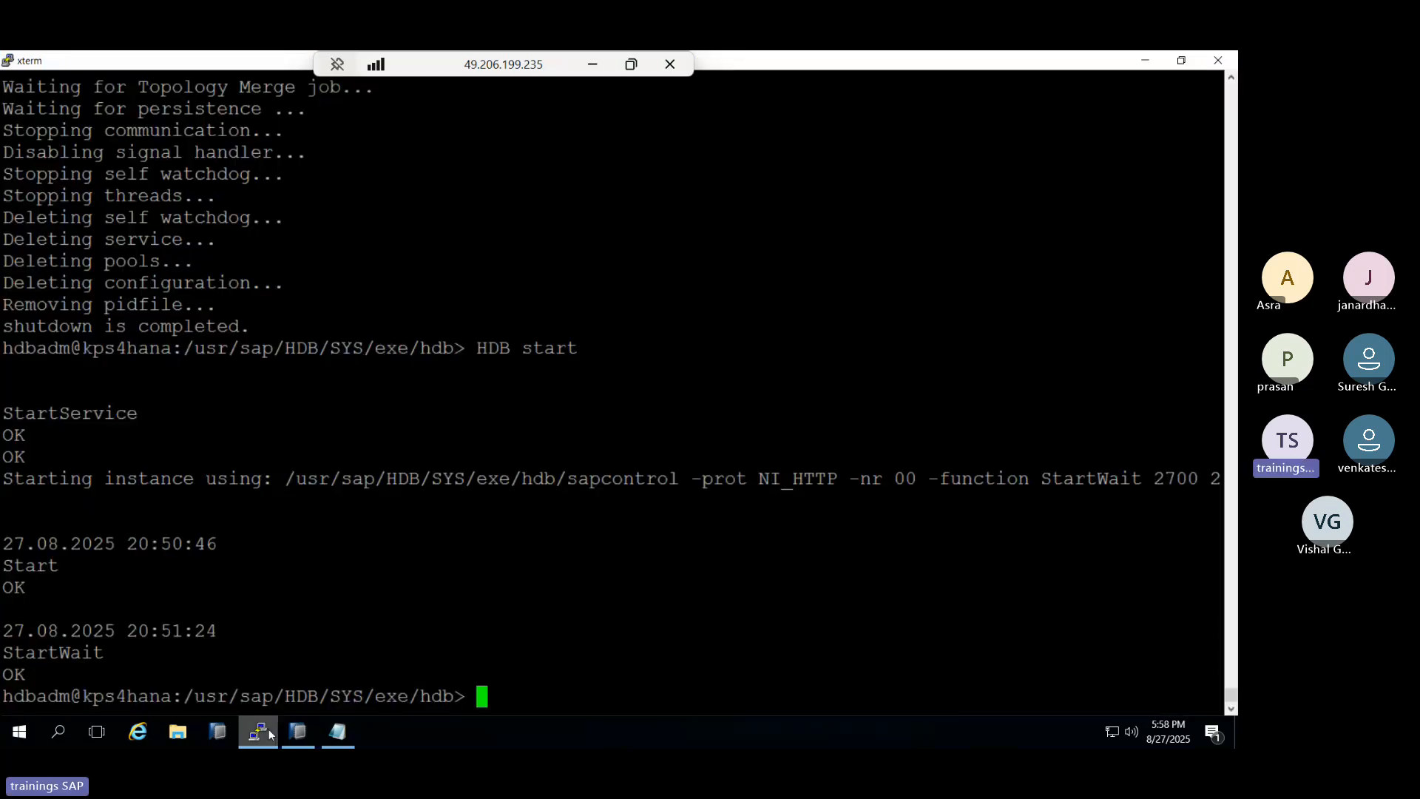
pyautogui.press('Up')
pyautogui.press('Up')
pyautogui.press('Up')
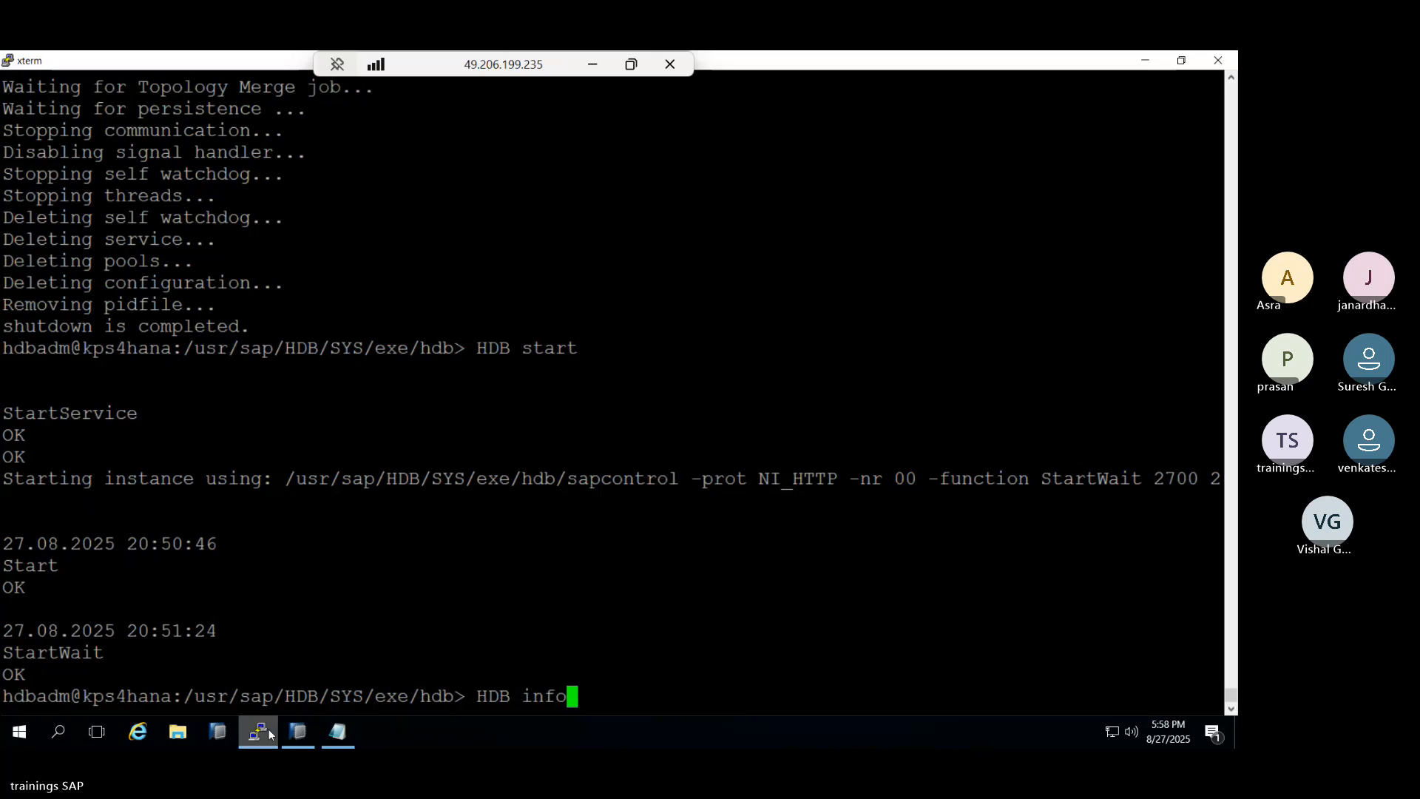
pyautogui.press('Return')
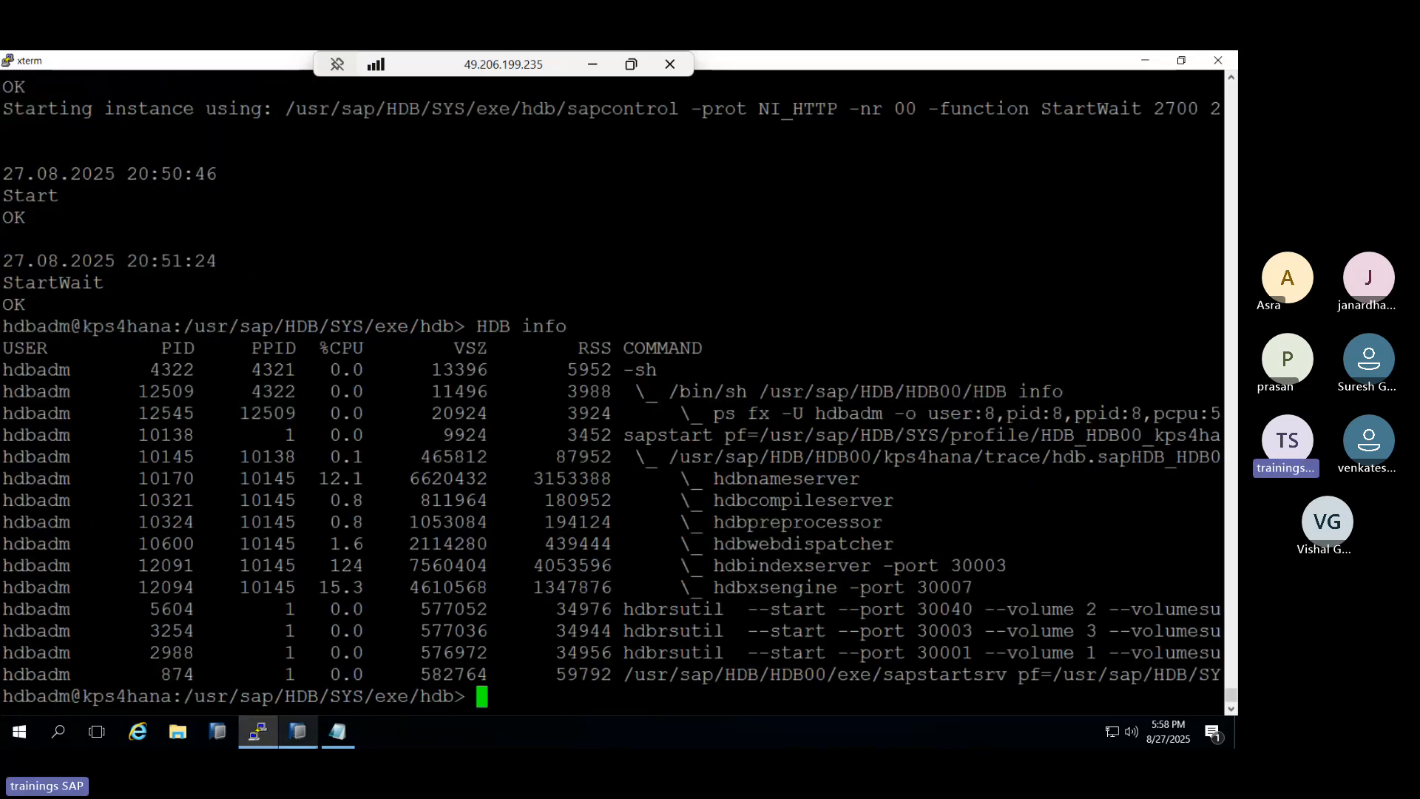
pyautogui.click(298, 732)
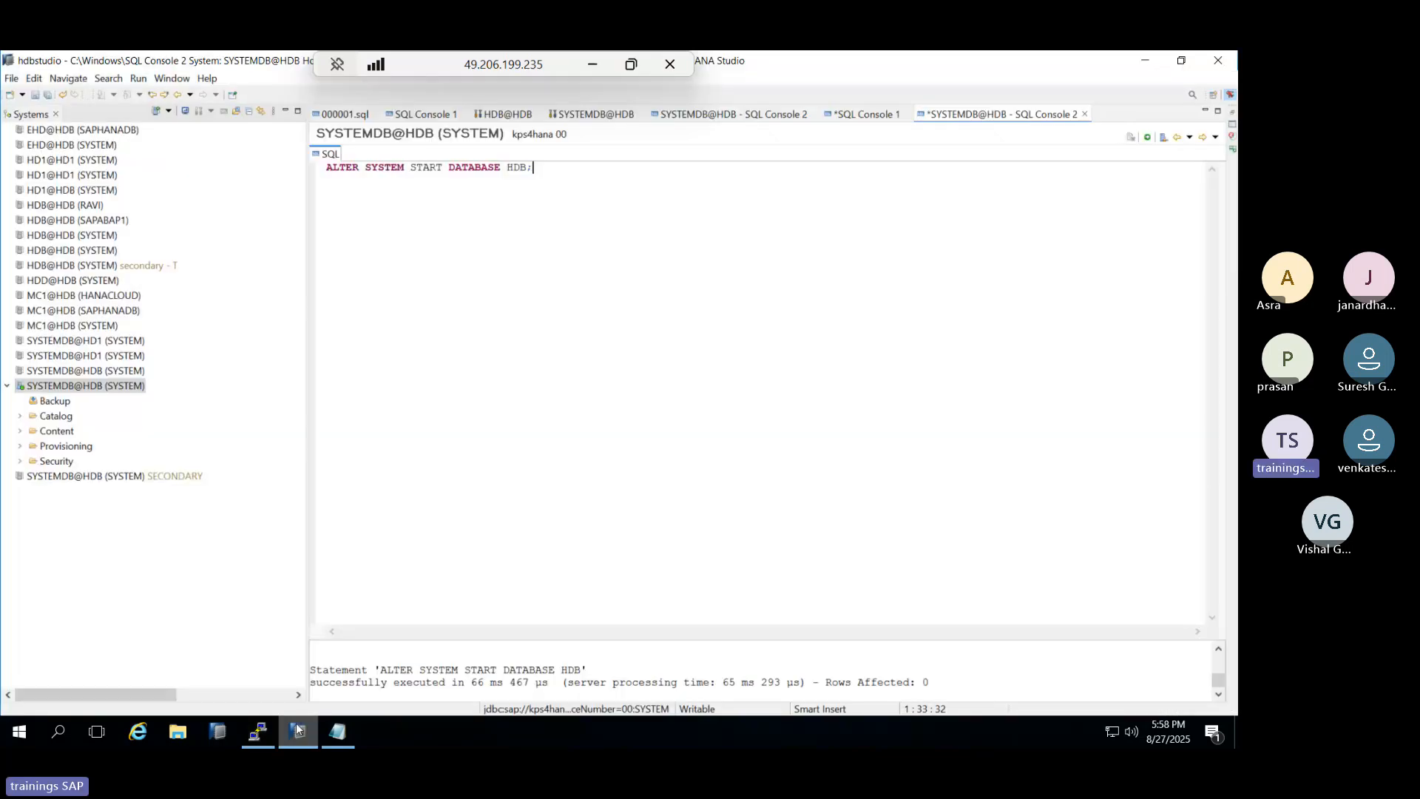
# Open the logon dialog for the HDB@HDB (SYSTEM) connection.
pyautogui.click(65, 255)
pyautogui.doubleClick(65, 254)
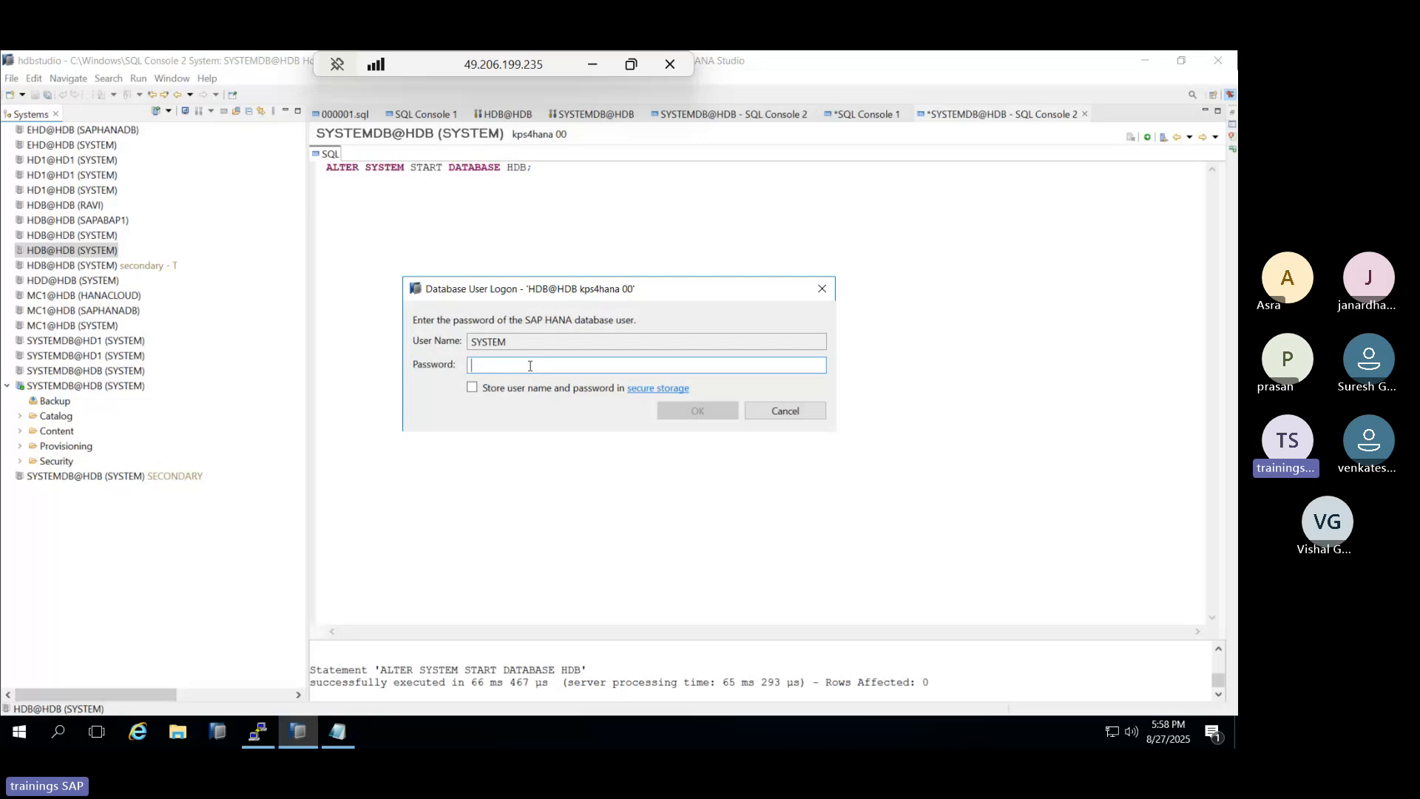
# Log on to HDB@HDB and fill in the old password and a new confirmed password.
pyautogui.write('•••••••')
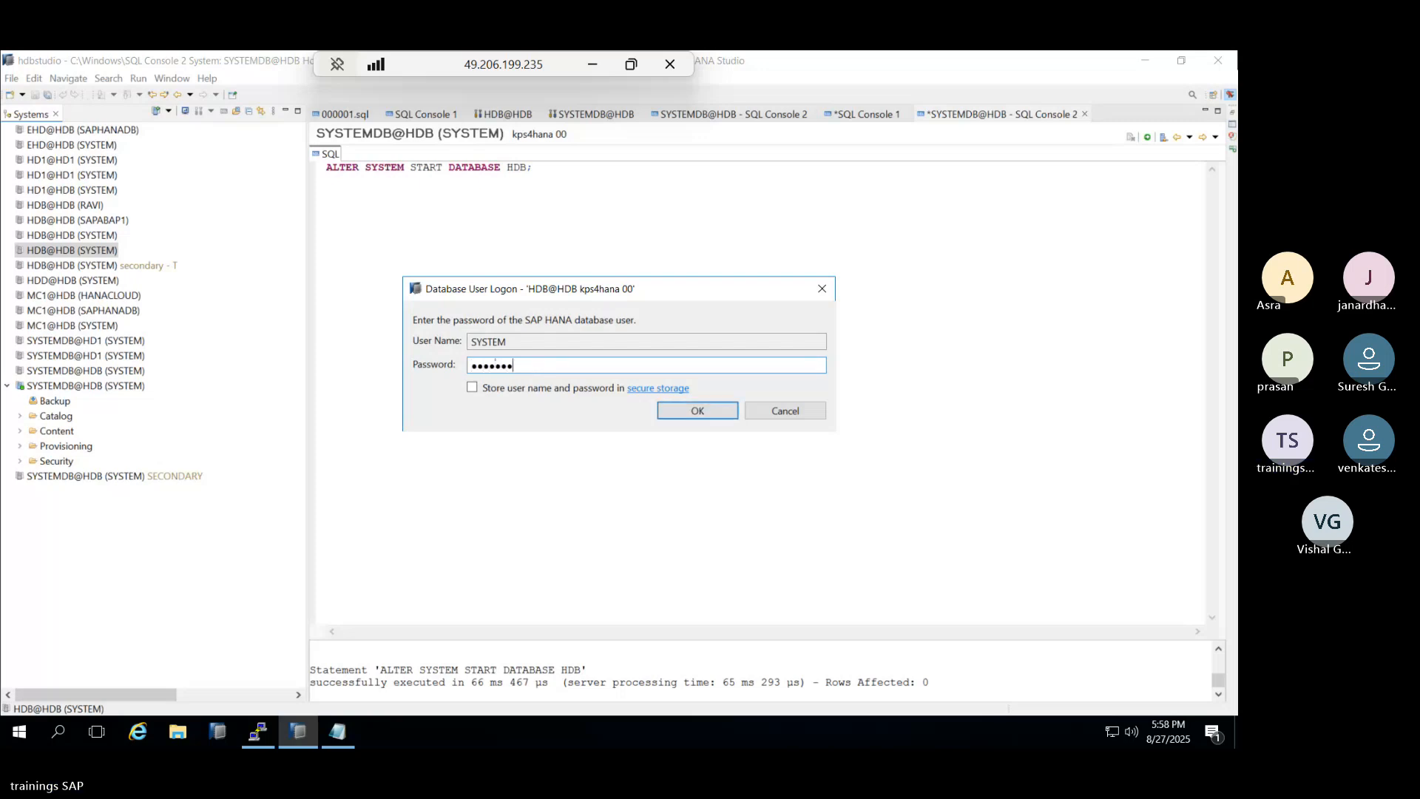
pyautogui.write('••')
pyautogui.press('Return')
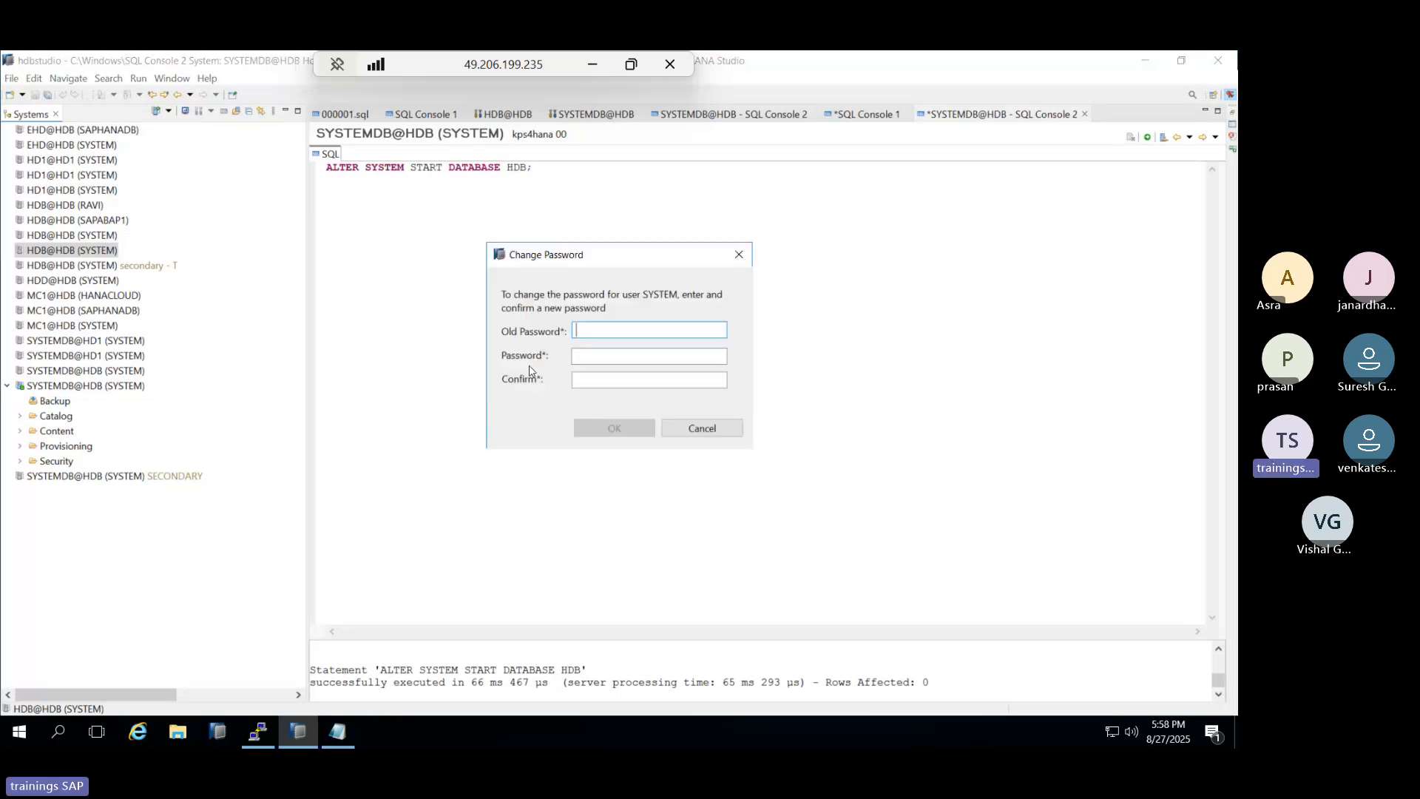
pyautogui.write('•••••')
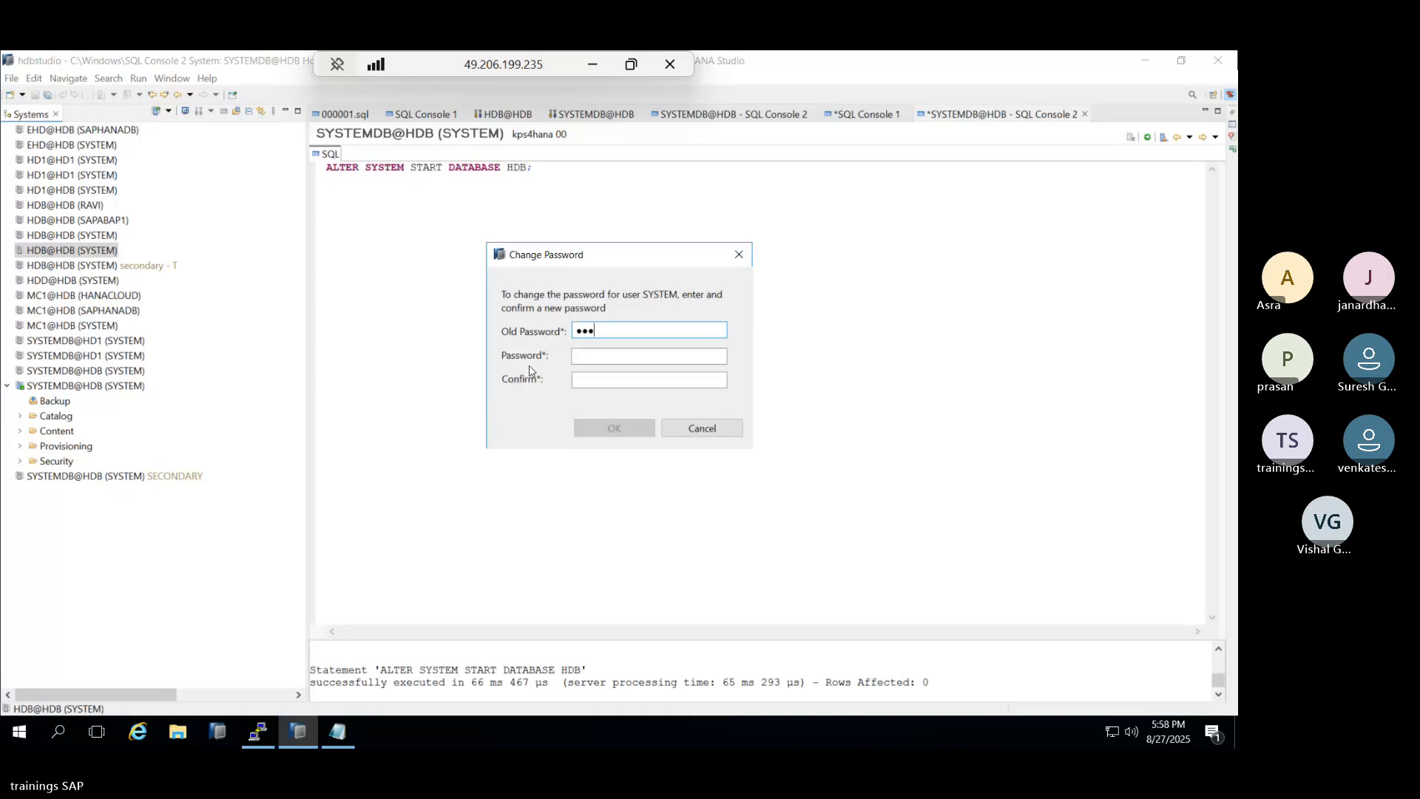
pyautogui.write('••••')
pyautogui.press('Tab')
pyautogui.write('•••••••••')
pyautogui.press('Tab')
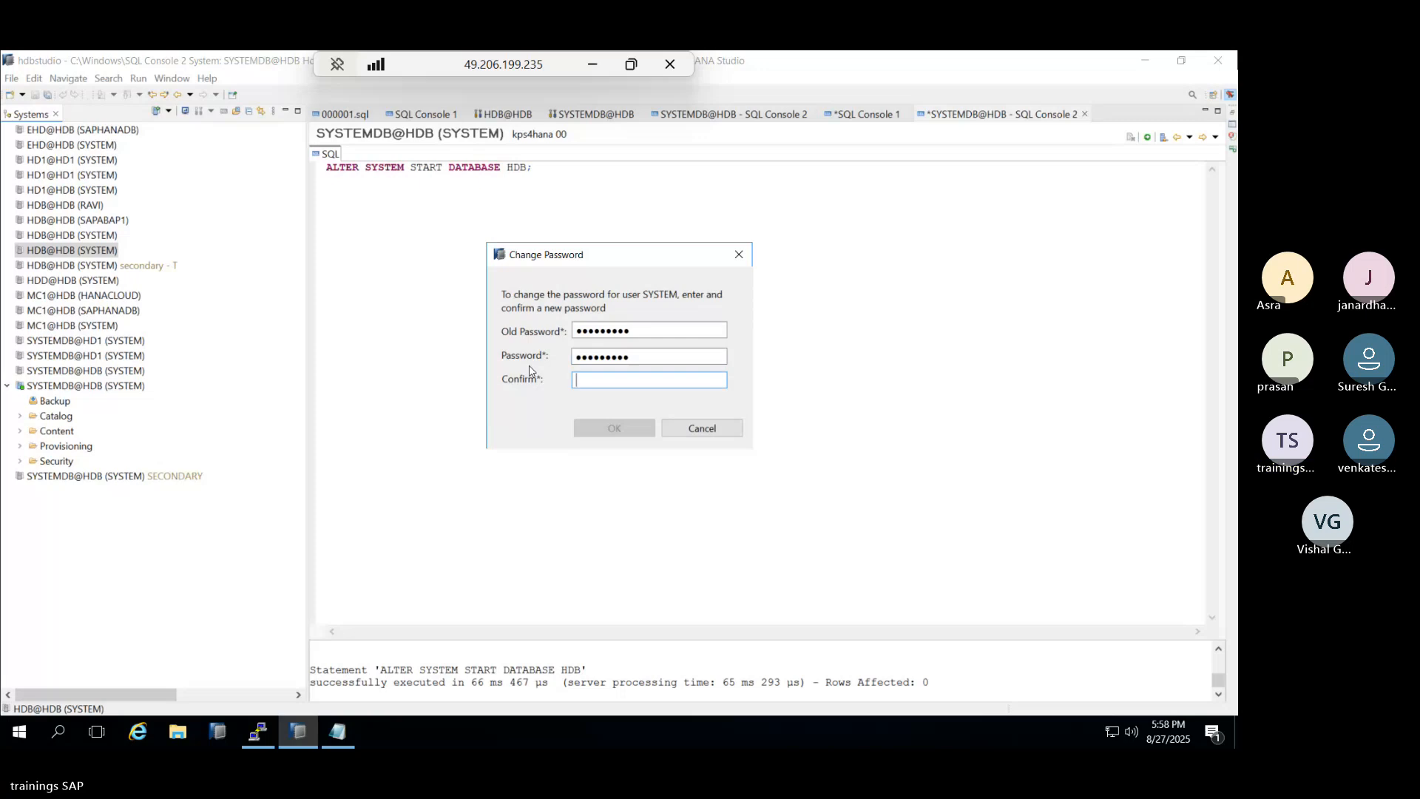
pyautogui.write('••••••')
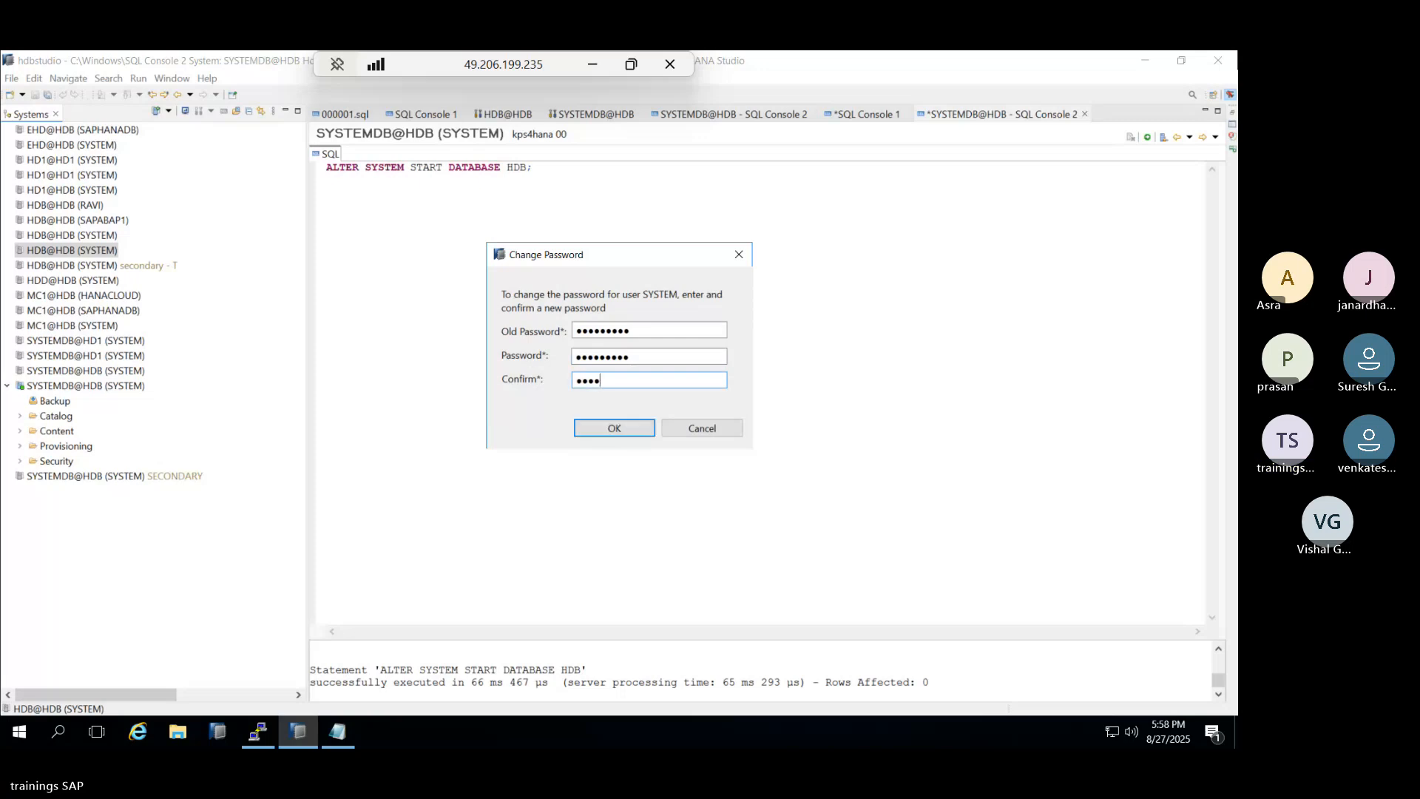
pyautogui.write('•••')
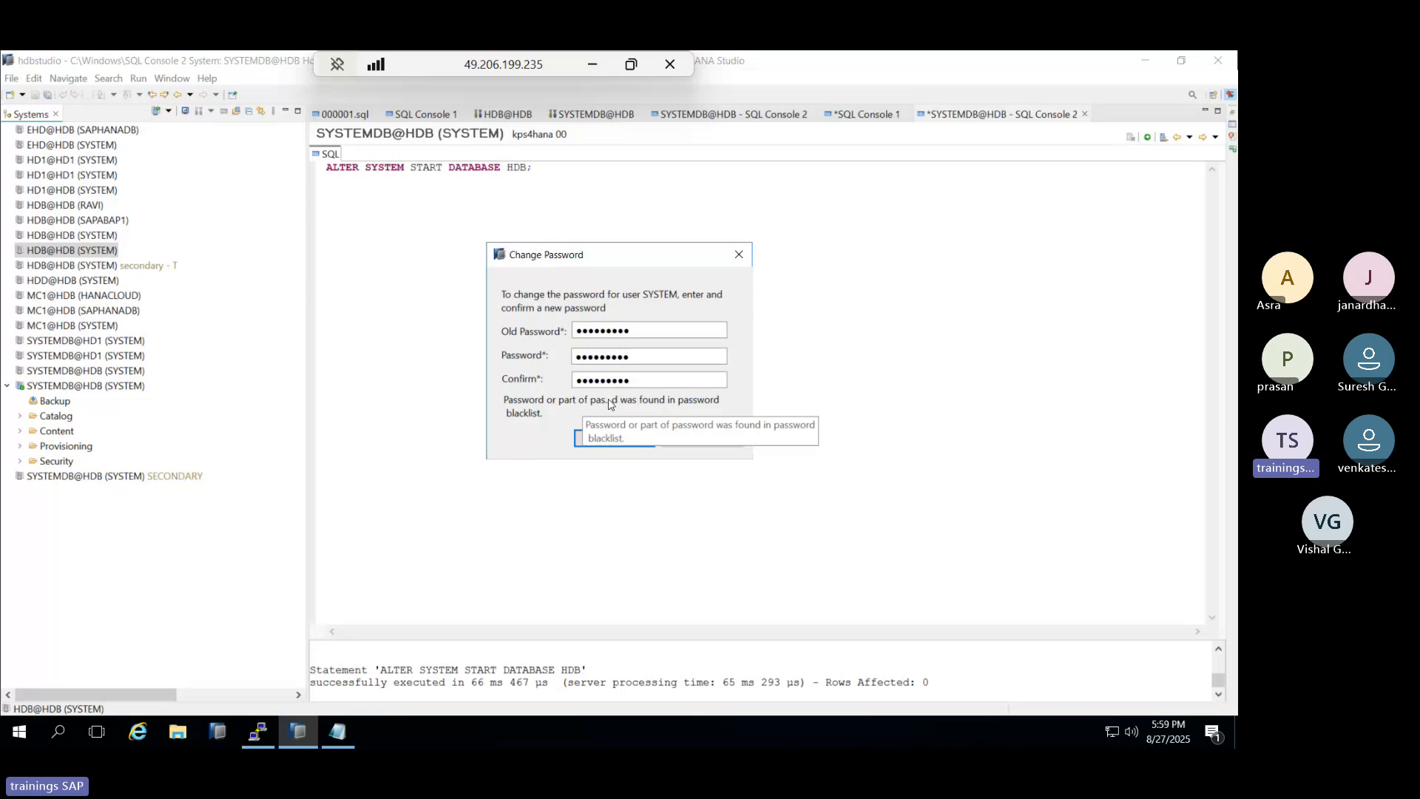
# Replace the blacklisted new password with another one and resubmit the change.
pyautogui.click(650, 356)
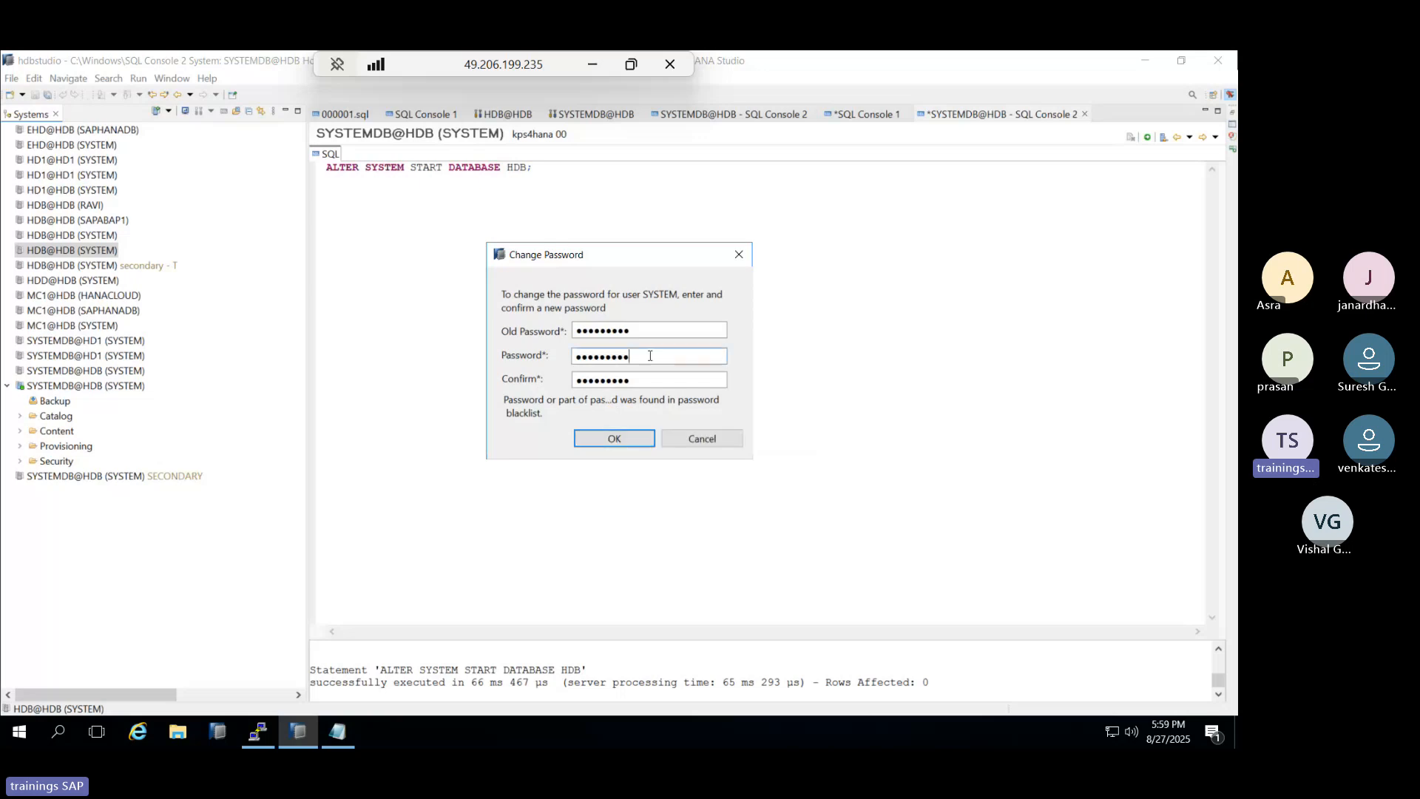
pyautogui.press('BackSpace')
pyautogui.press('BackSpace')
pyautogui.press('BackSpace')
pyautogui.press('BackSpace')
pyautogui.press('BackSpace')
pyautogui.press('BackSpace')
pyautogui.press('BackSpace')
pyautogui.press('BackSpace')
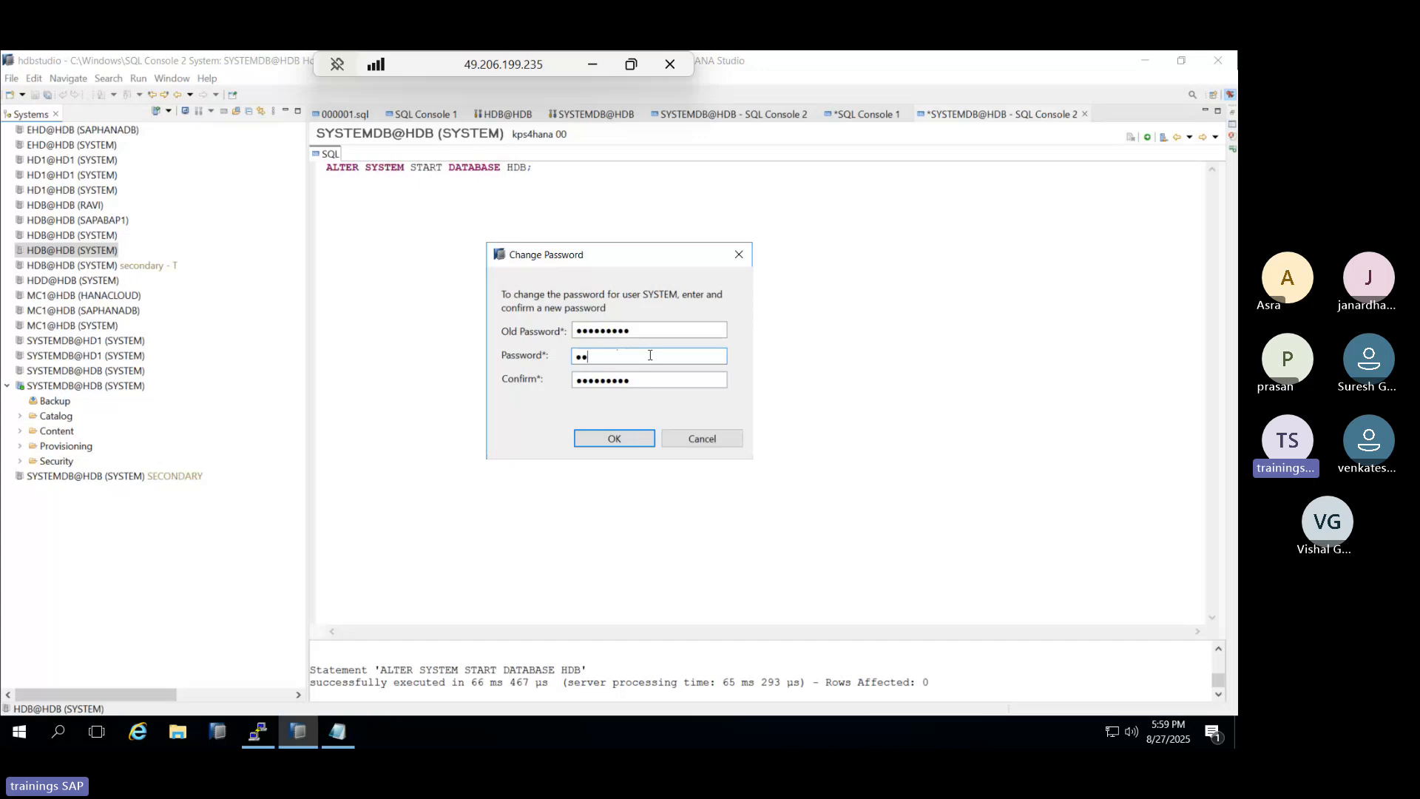
pyautogui.press('BackSpace')
pyautogui.press('BackSpace')
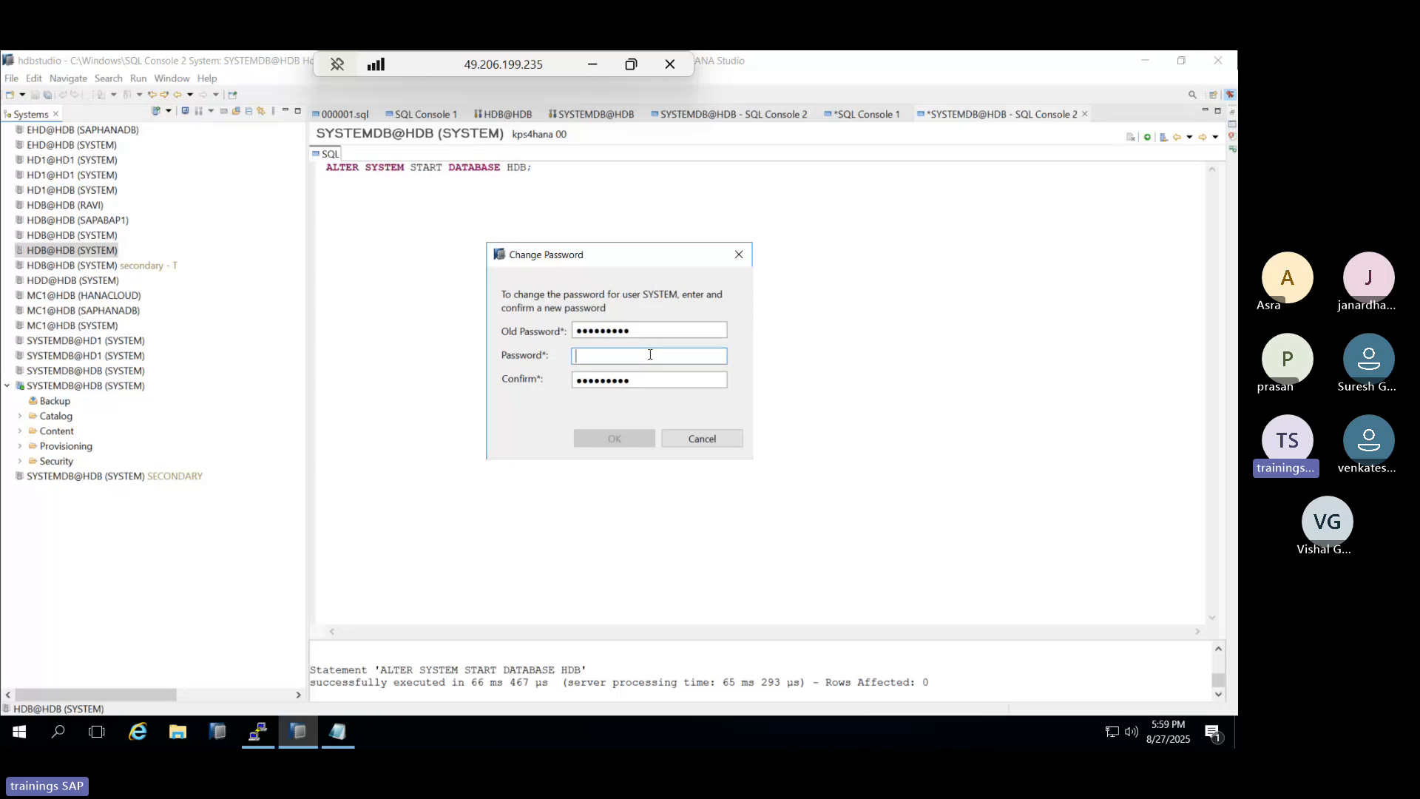
pyautogui.write('******')
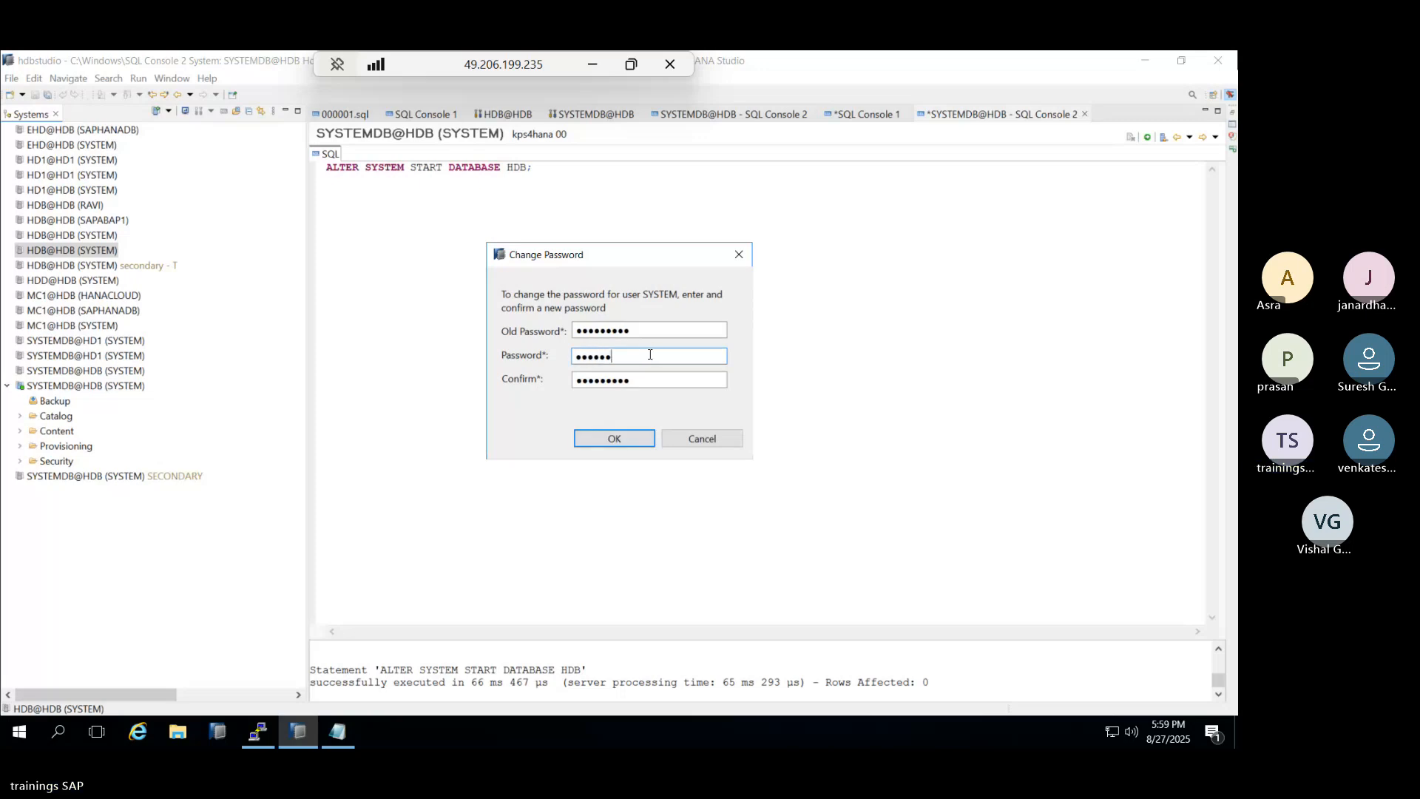
pyautogui.write('*')
pyautogui.press('Tab')
pyautogui.hotkey('ctrl', 'a')
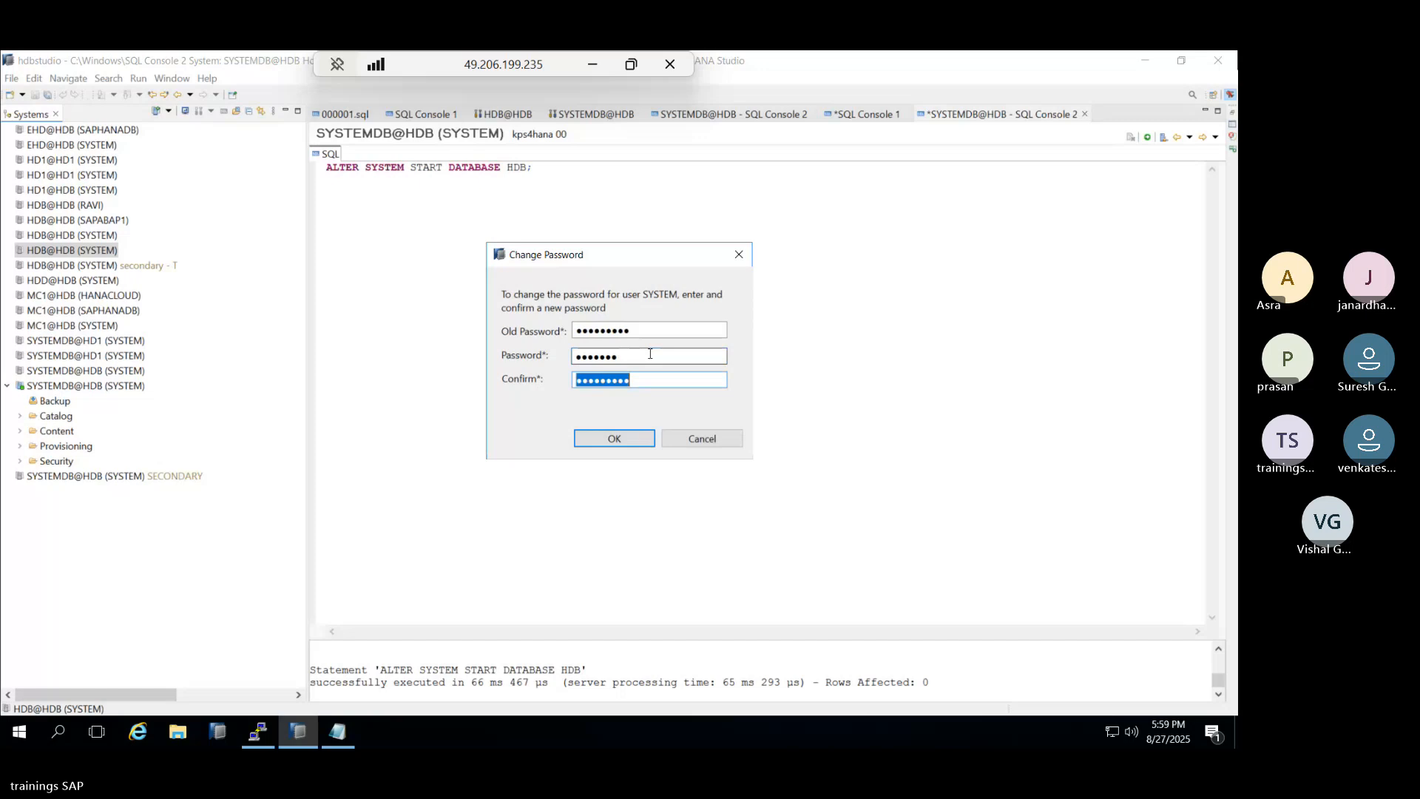
pyautogui.write('*******')
pyautogui.click(591, 438)
# Replace the too-short new password with a longer one and retype the confirmation.
pyautogui.click(635, 352)
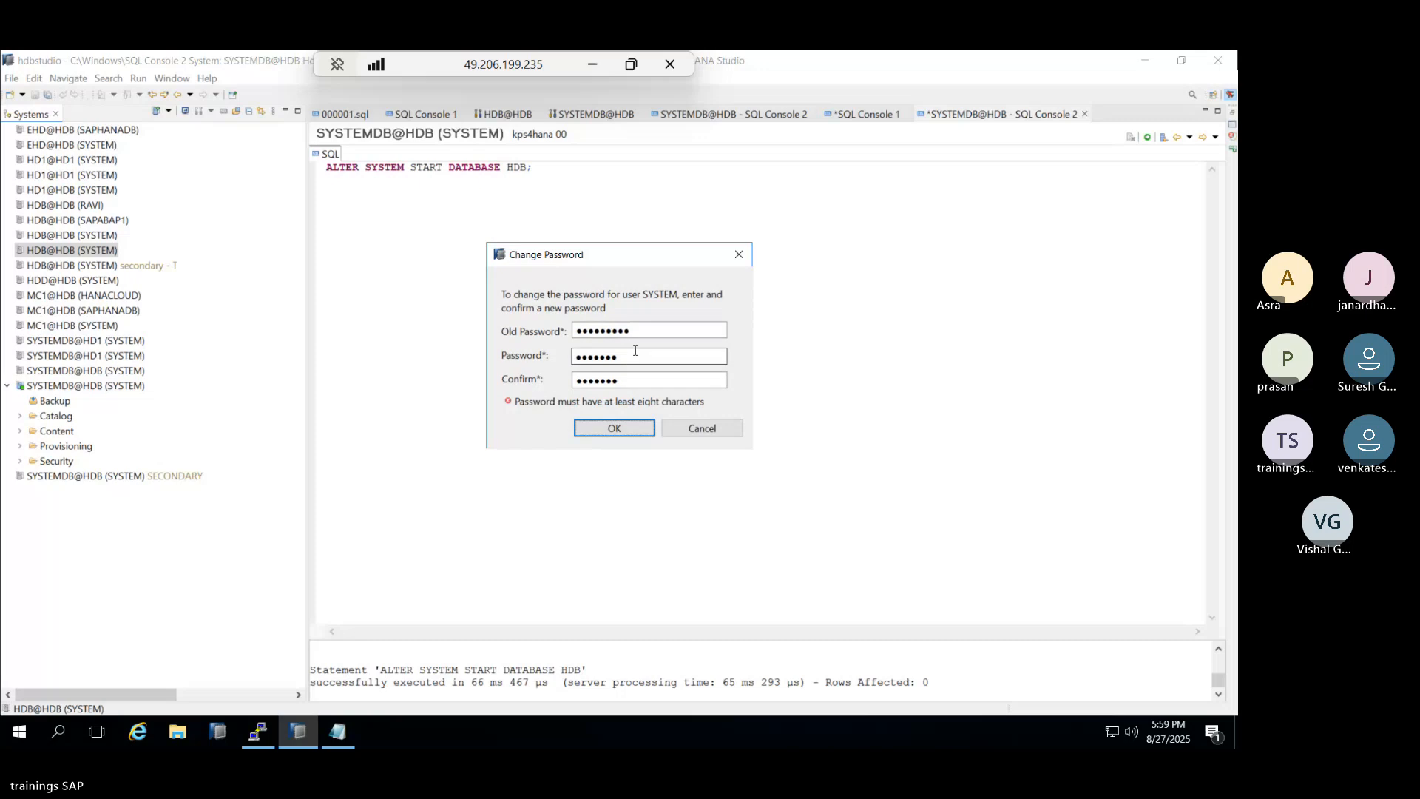
pyautogui.moveTo(634, 348); pyautogui.dragTo(539, 351)
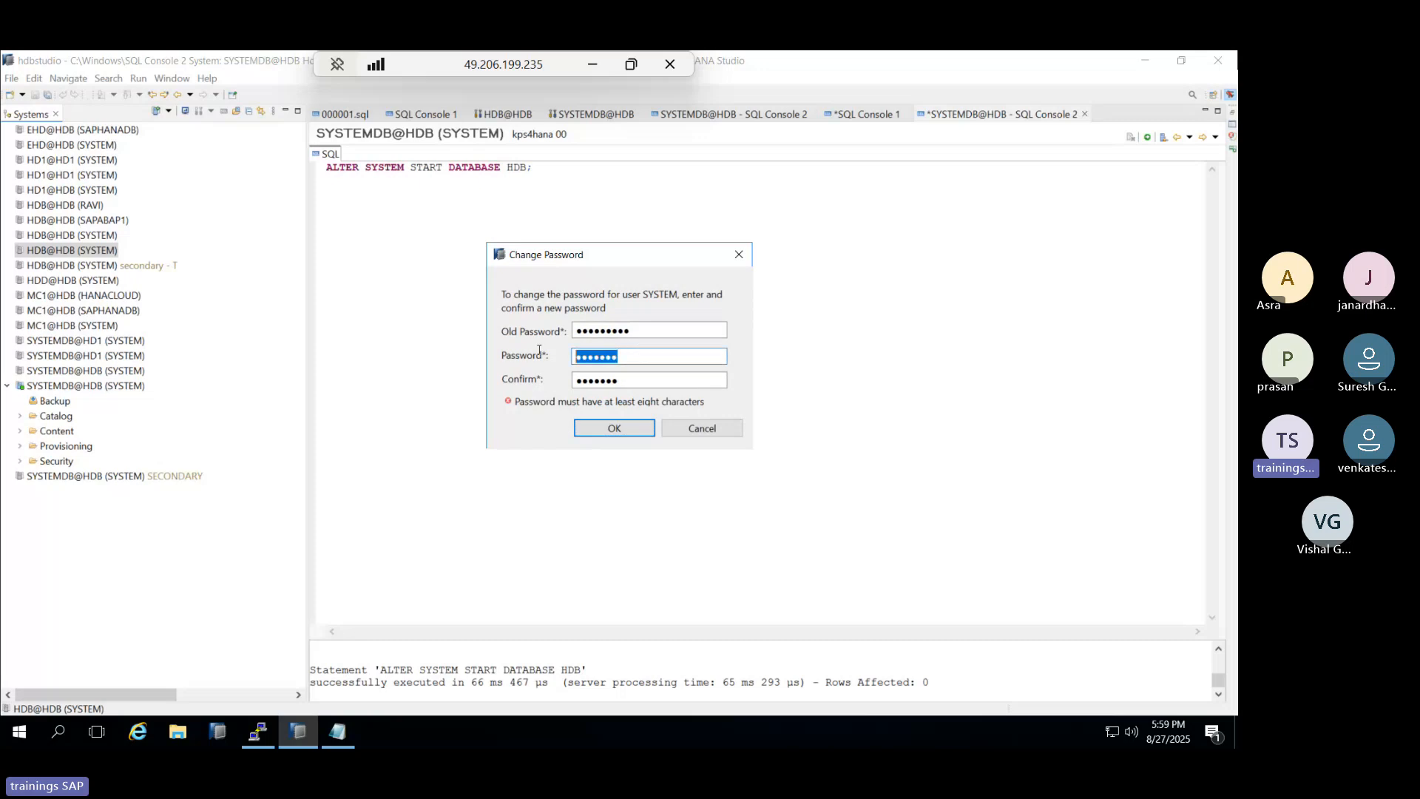
pyautogui.press('BackSpace')
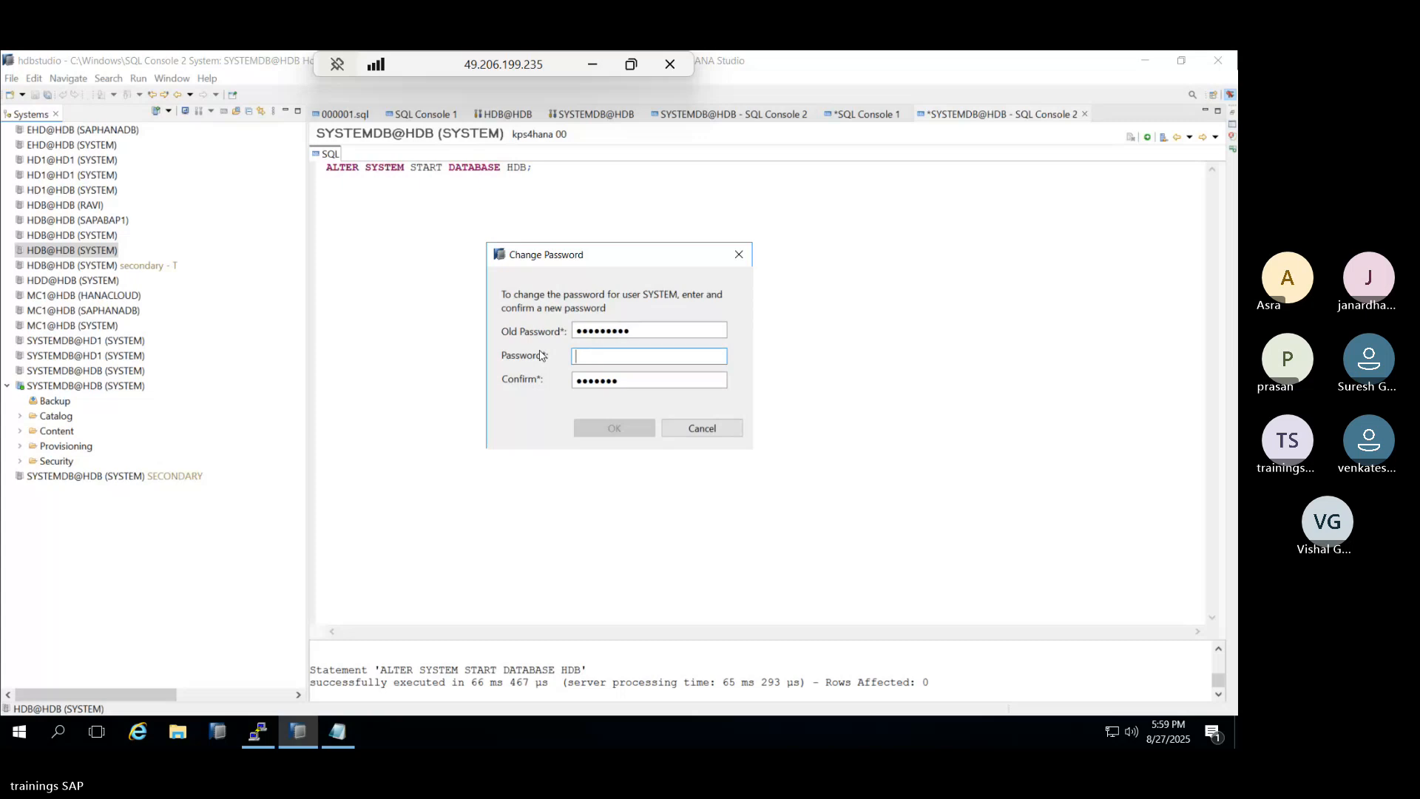
pyautogui.write('***')
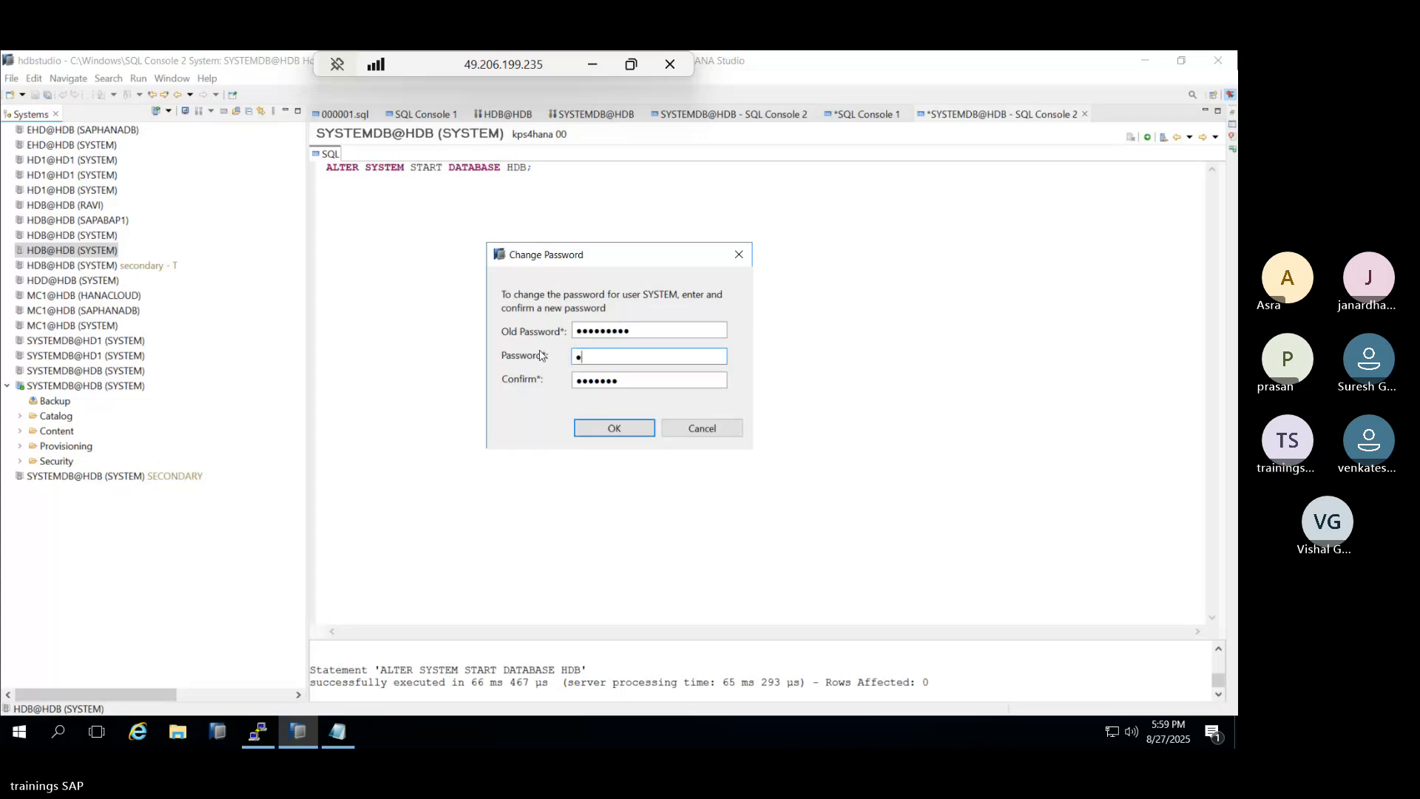
pyautogui.write('*******')
pyautogui.hotkey('ctrl', 'a')
pyautogui.write('**********')
# Save the new SYSTEM password, dismiss the Password Changed notice, and refresh HDB@HDB.
pyautogui.click(615, 426)
pyautogui.click(767, 404)
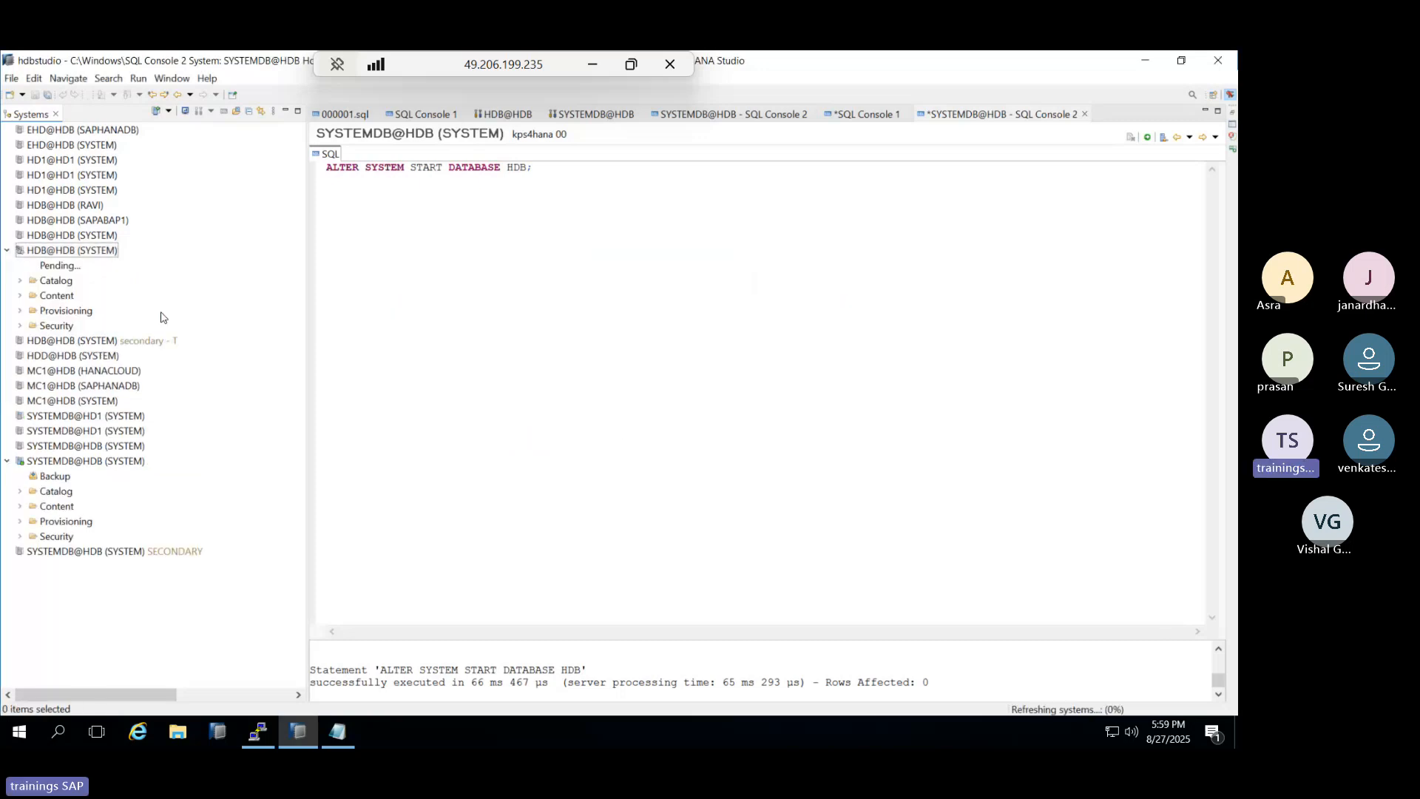
pyautogui.moveTo(34, 259)
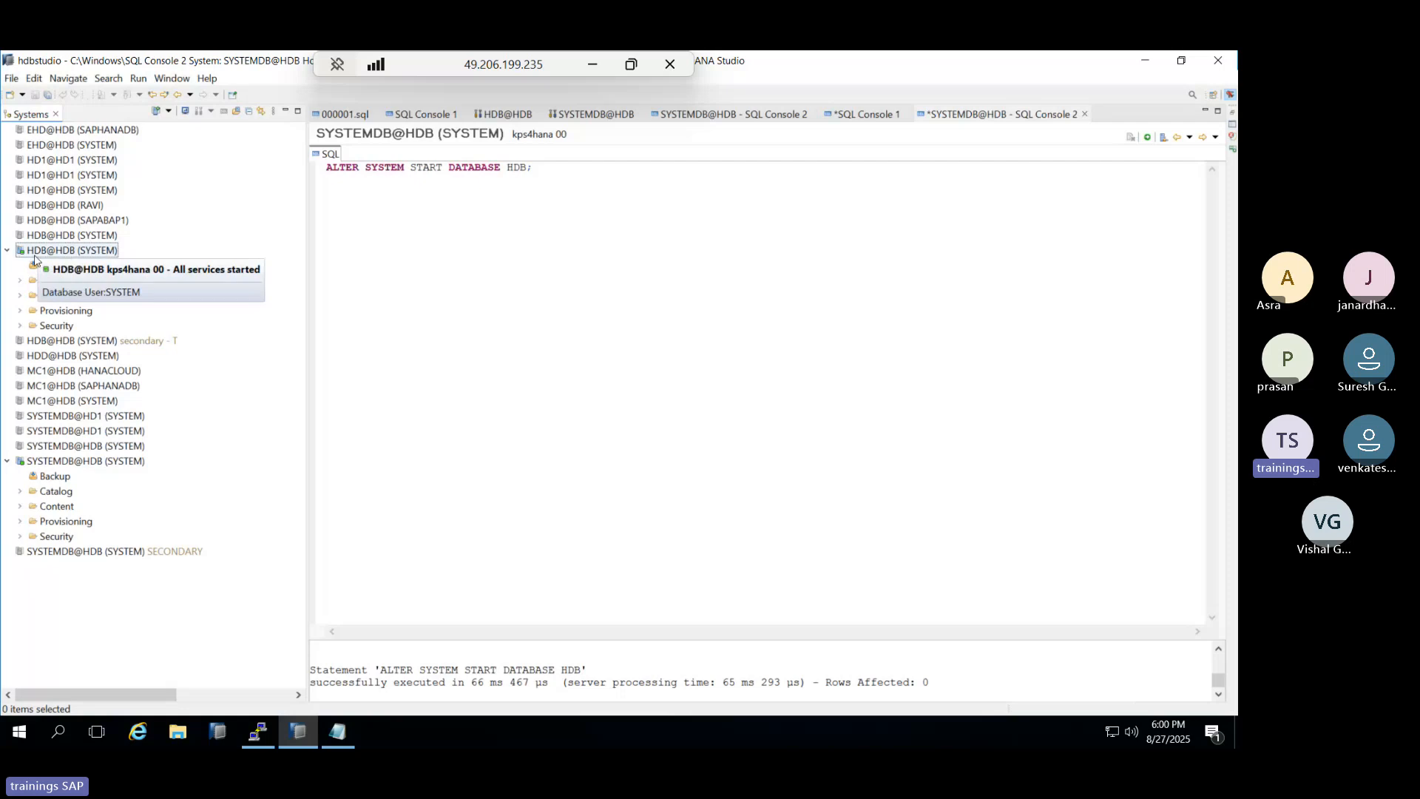
pyautogui.click(20, 326)
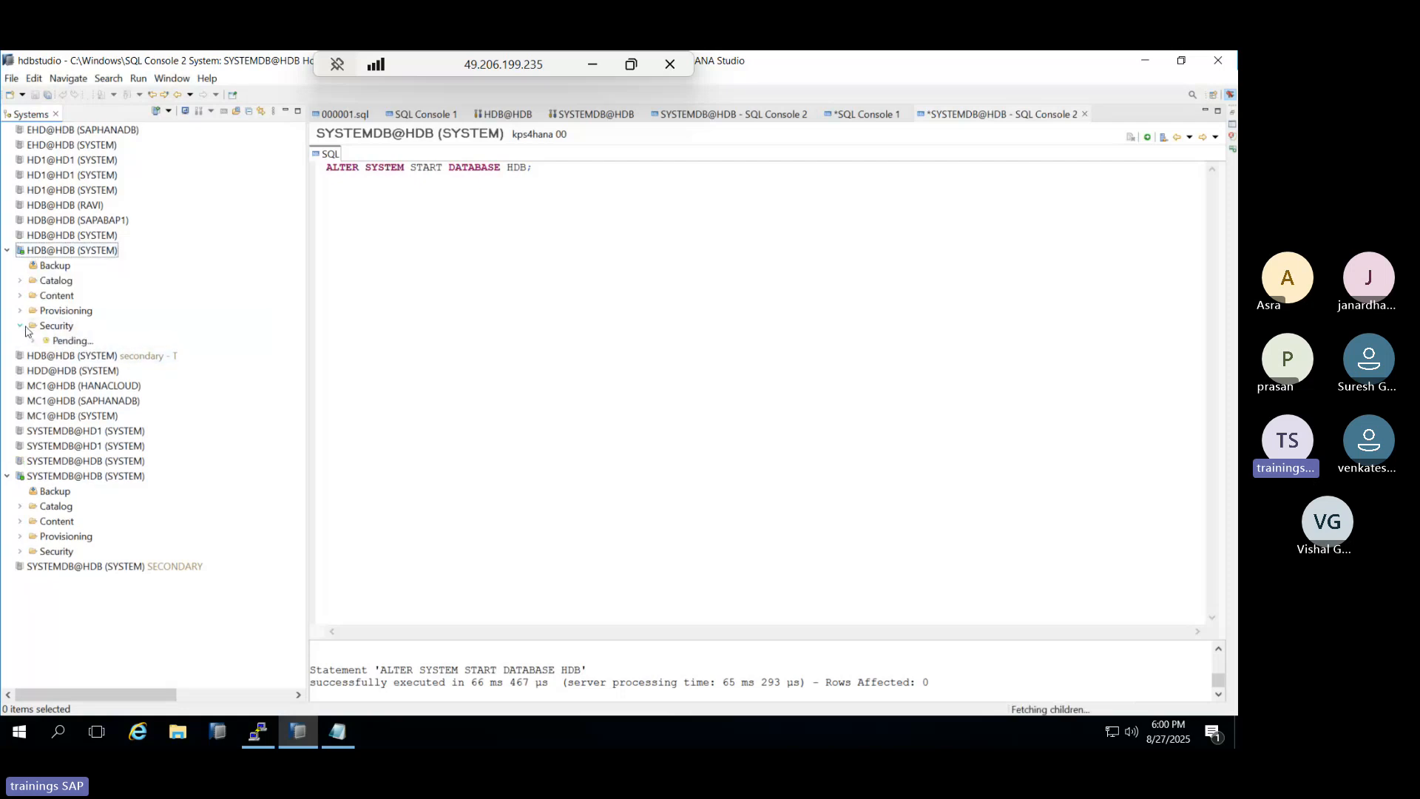
pyautogui.rightClick(74, 253)
pyautogui.click(124, 422)
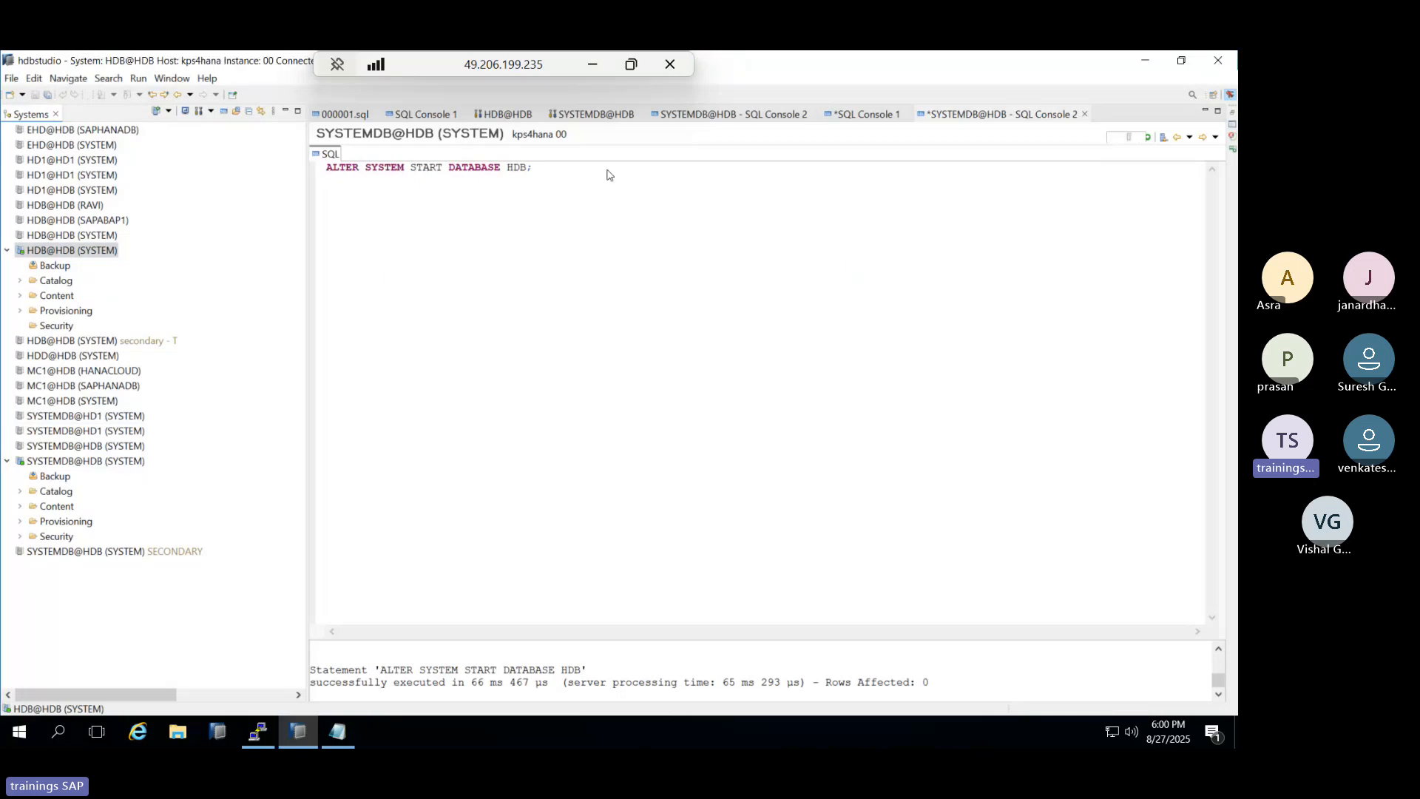
# Close the broken older HDB@HDB editor, the SYSTEMDB@HDB editor and SQL Console 2.
pyautogui.click(507, 116)
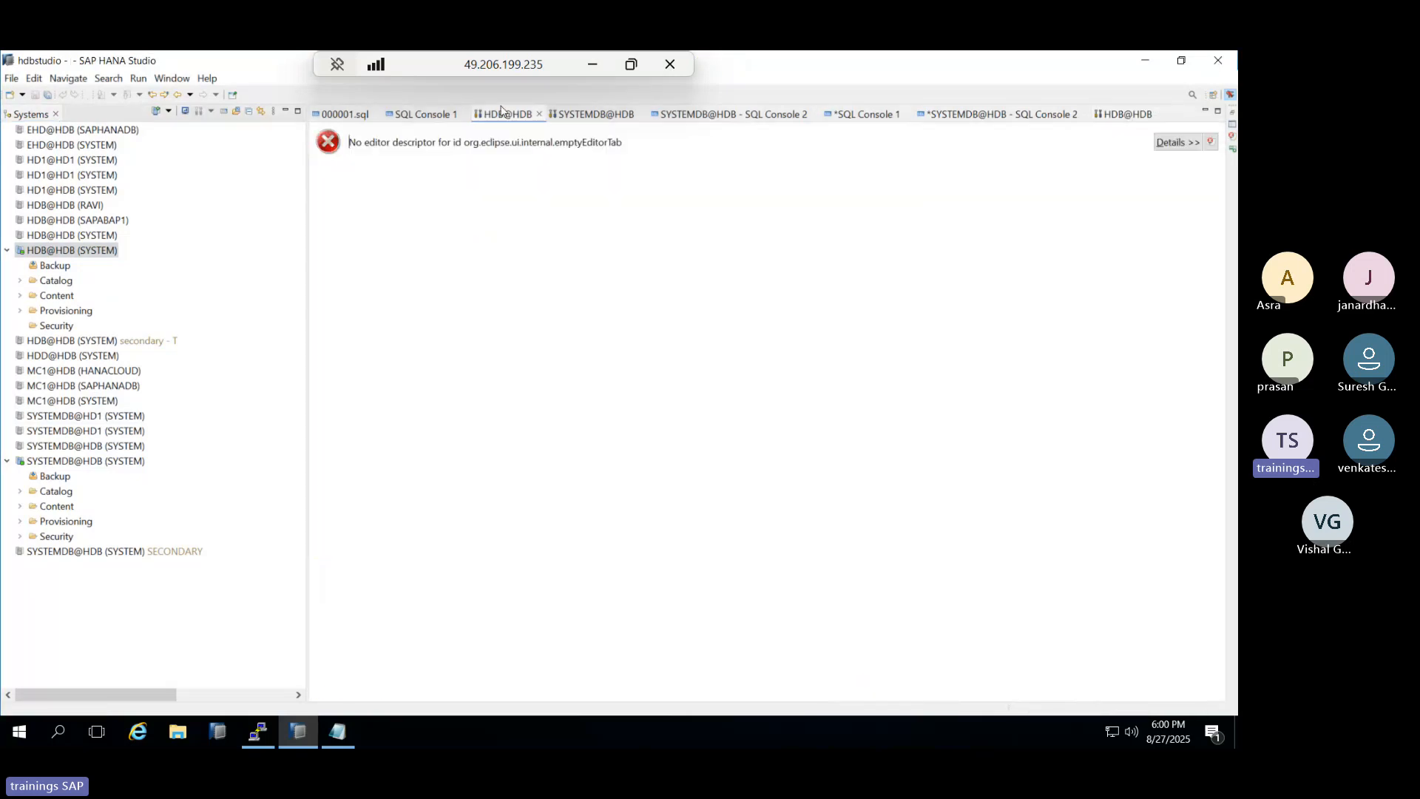
pyautogui.click(539, 115)
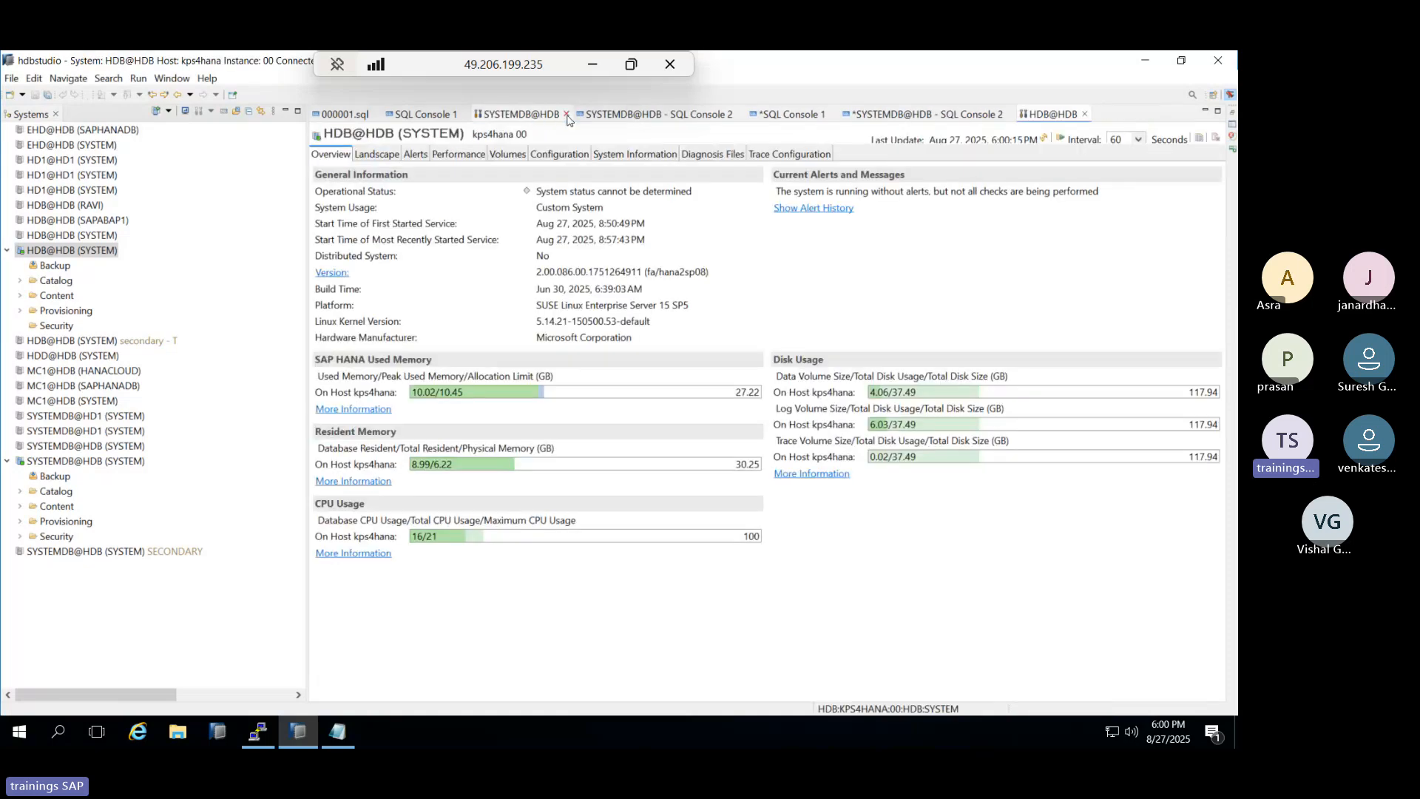
pyautogui.click(566, 114)
pyautogui.click(635, 116)
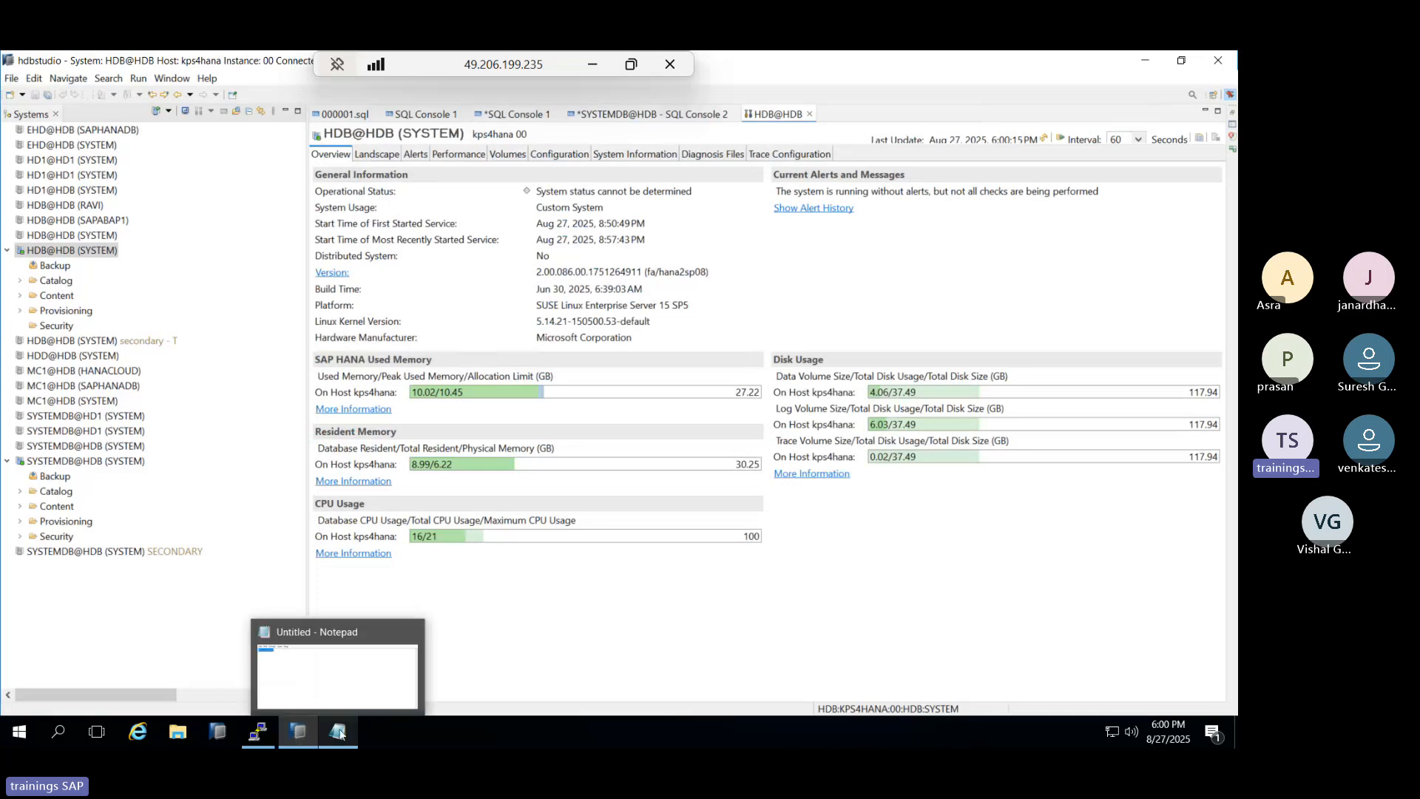
# Log off HDB@HDB (SYSTEM) and log back on with the SYSTEM user's new password.
pyautogui.click(340, 733)
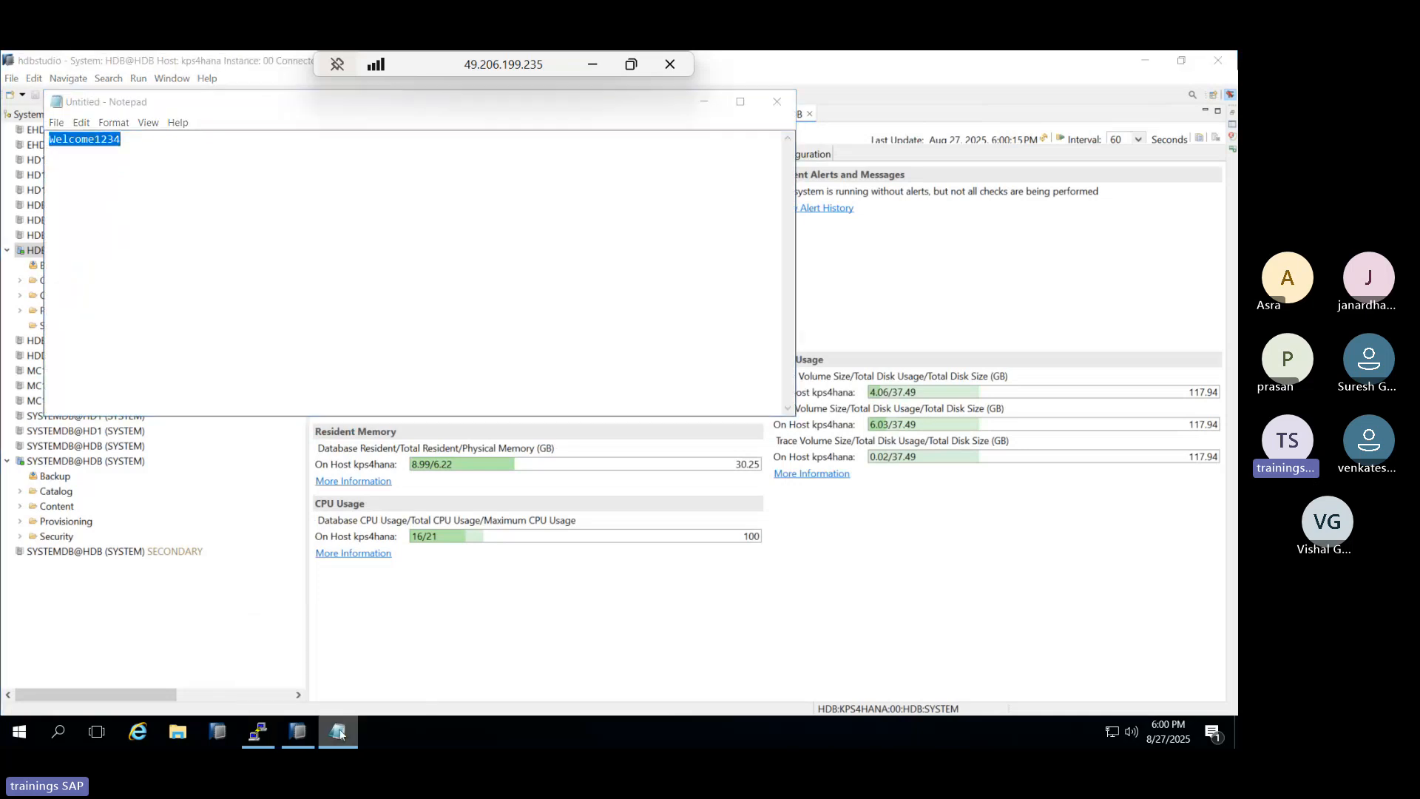
pyautogui.click(339, 733)
pyautogui.rightClick(41, 254)
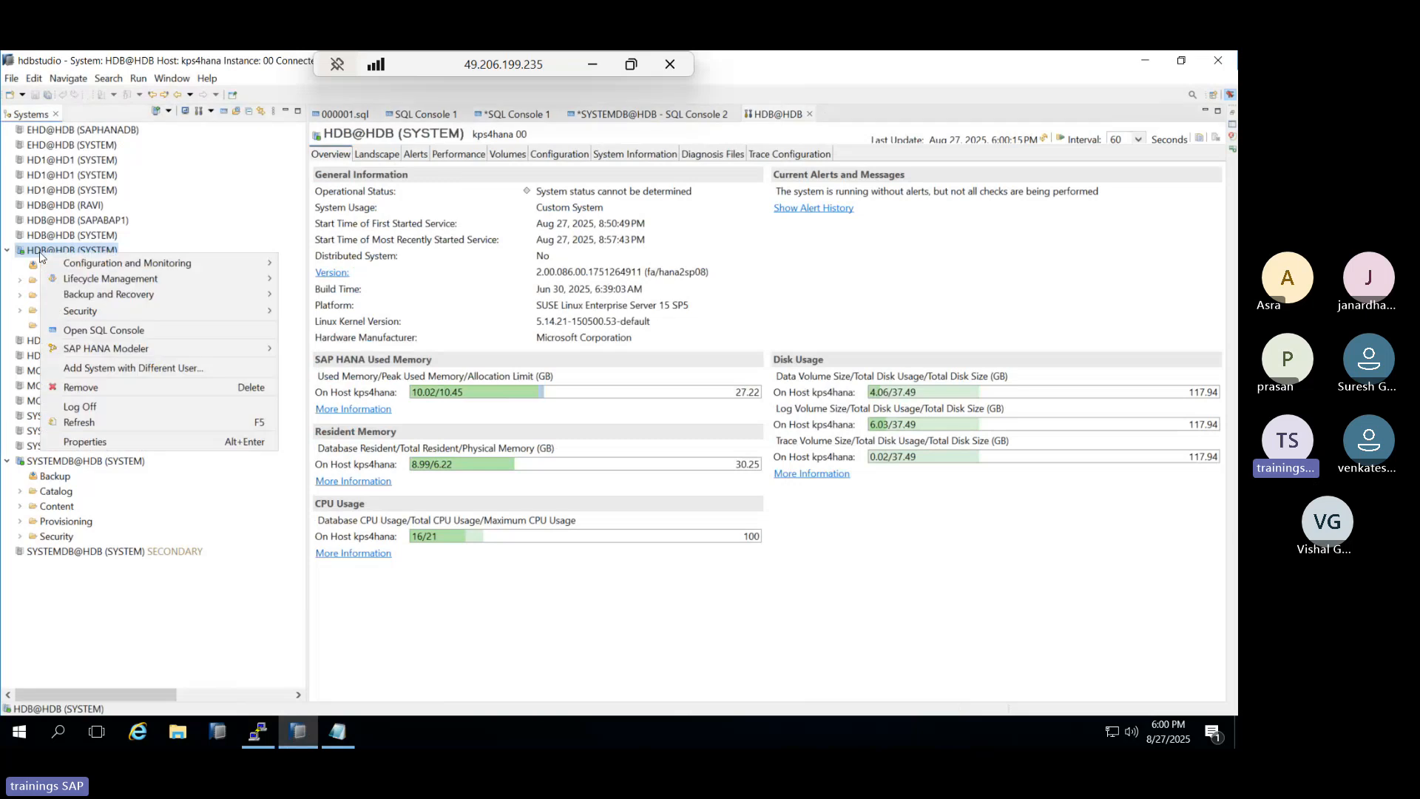
pyautogui.click(99, 404)
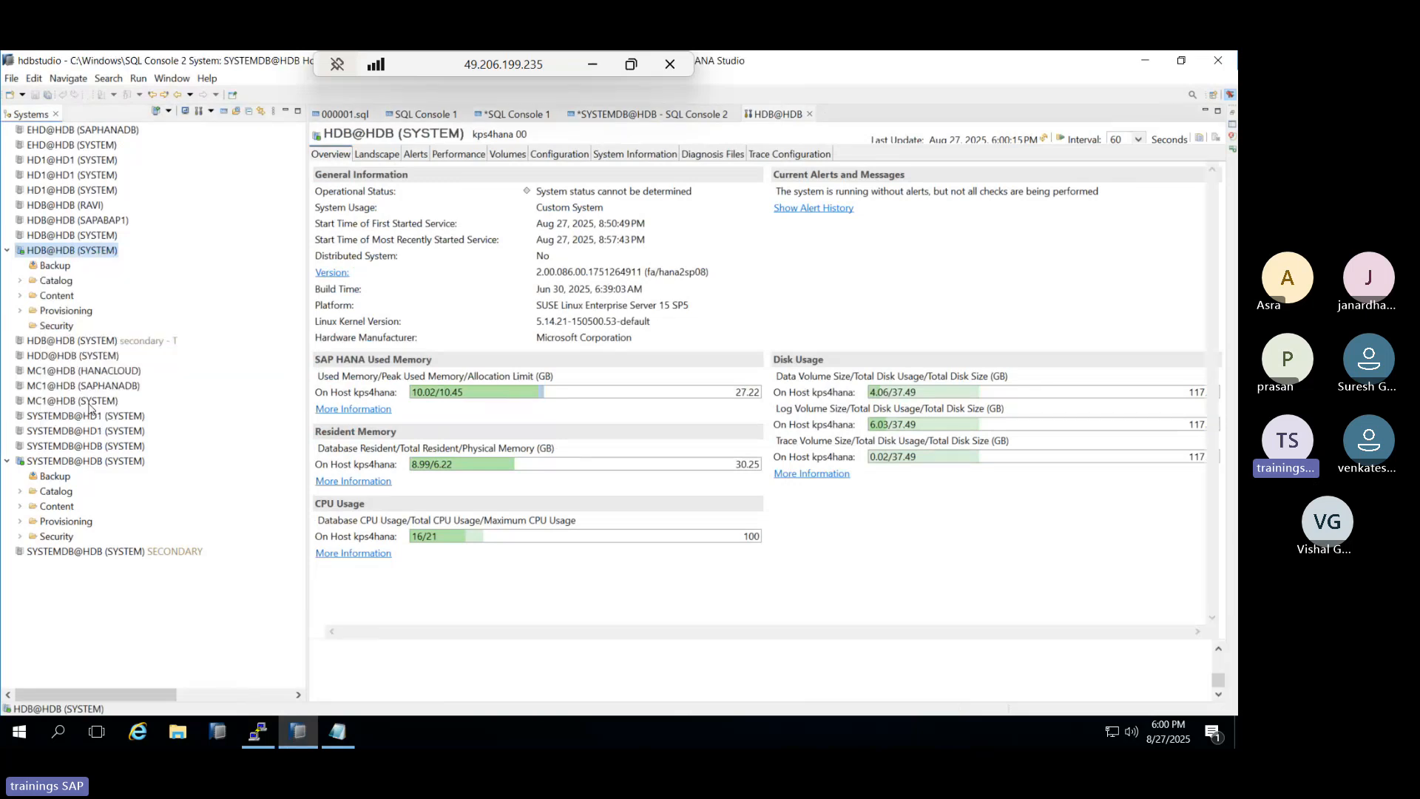
pyautogui.doubleClick(88, 252)
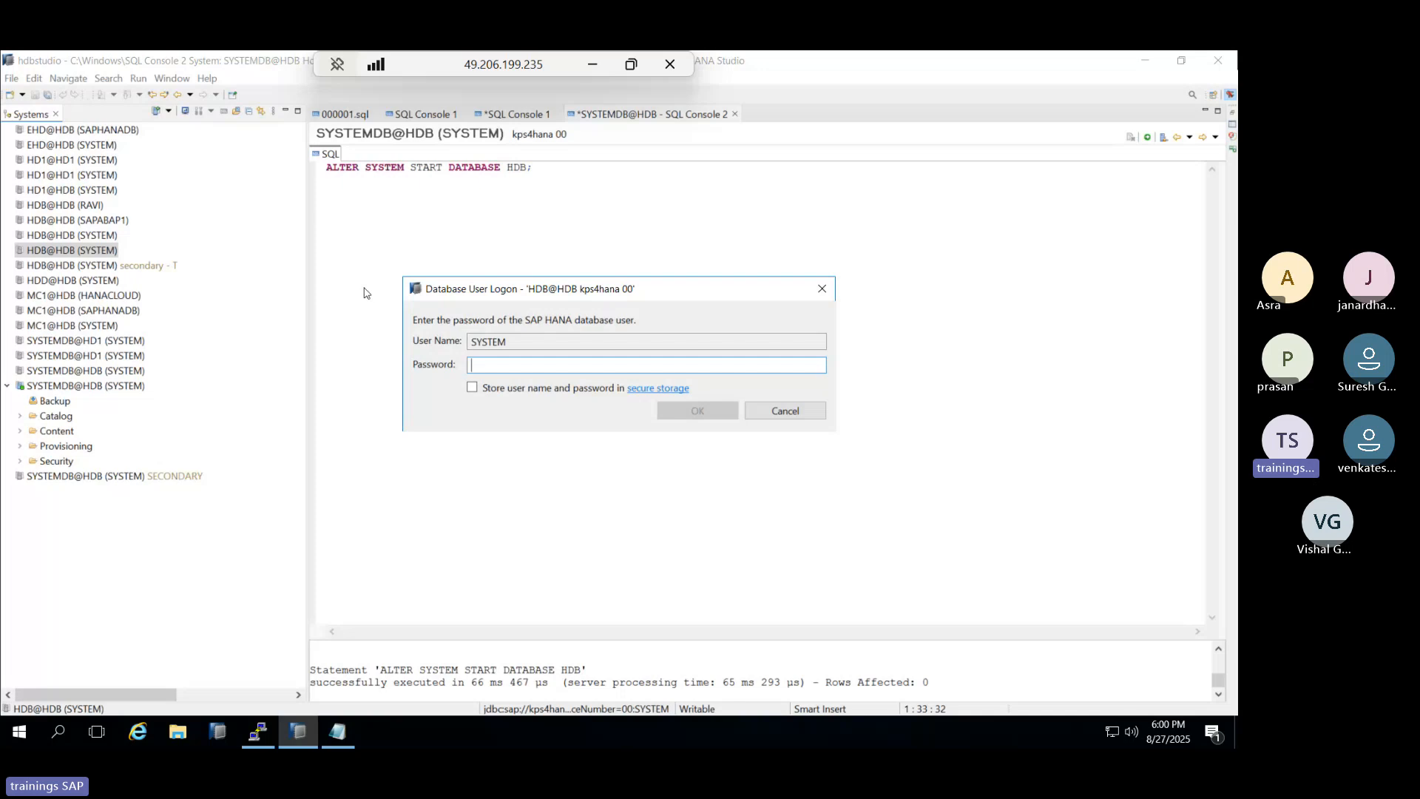
pyautogui.write('******')
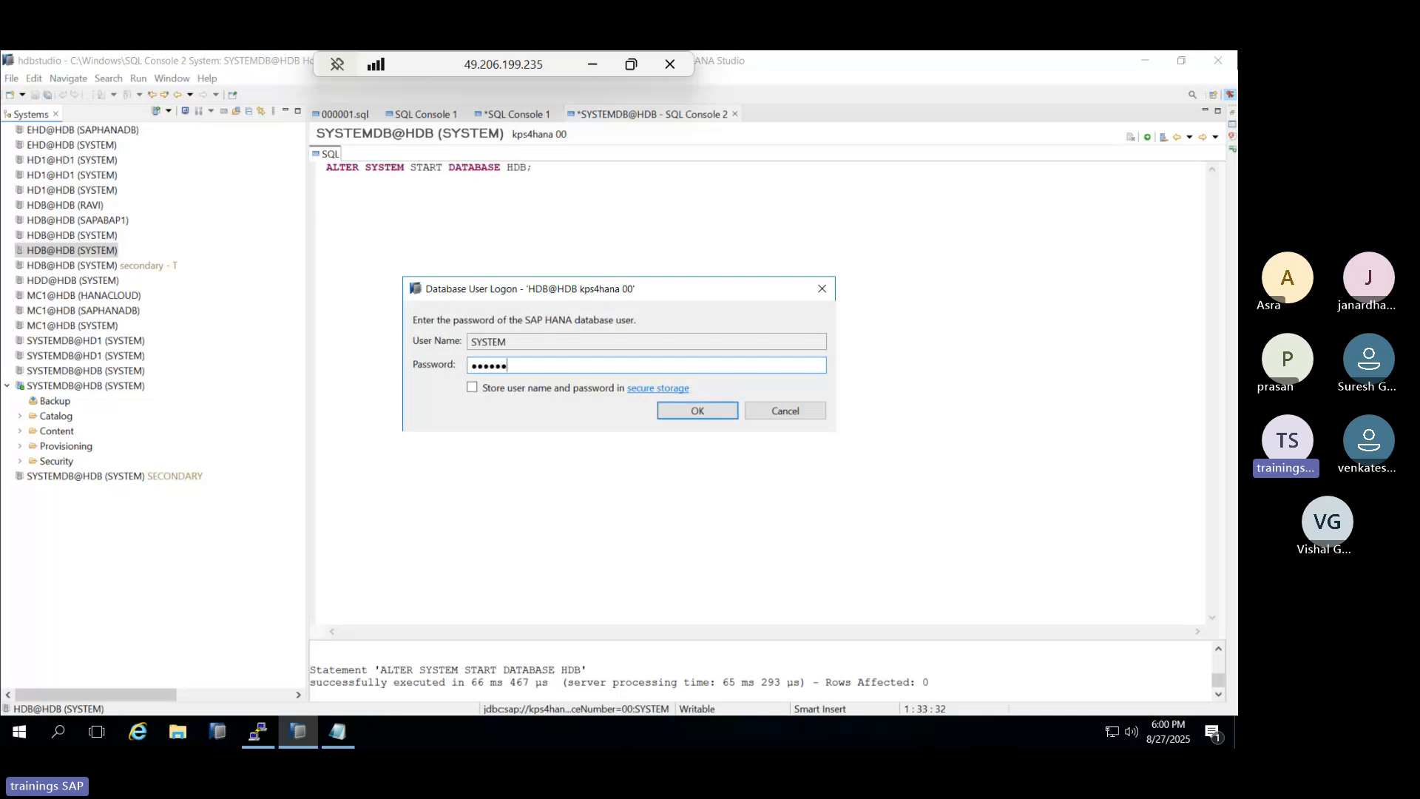
pyautogui.write('****')
pyautogui.press('Return')
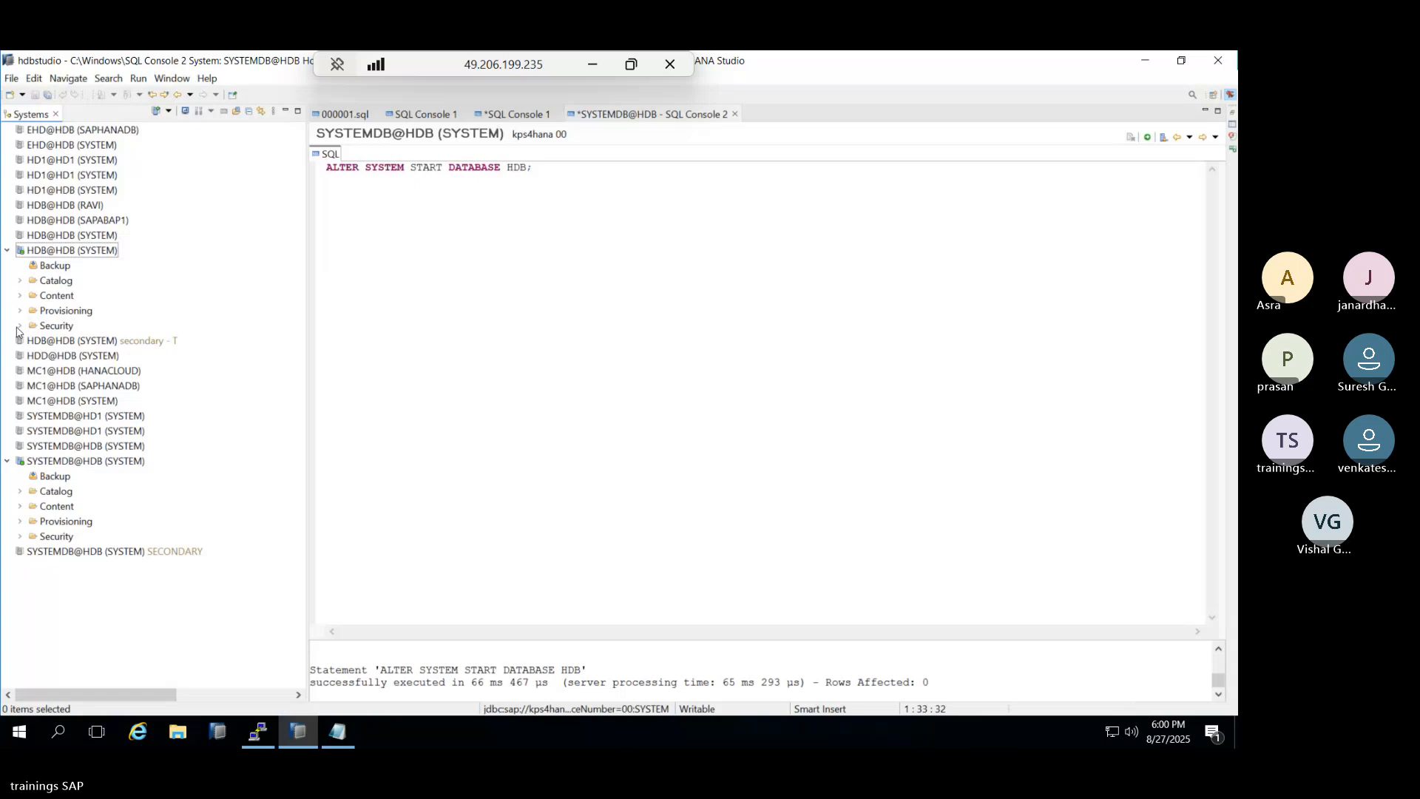
# Open HDB@HDB's Security editor and remove Welcome from the password blacklist.
pyautogui.click(19, 326)
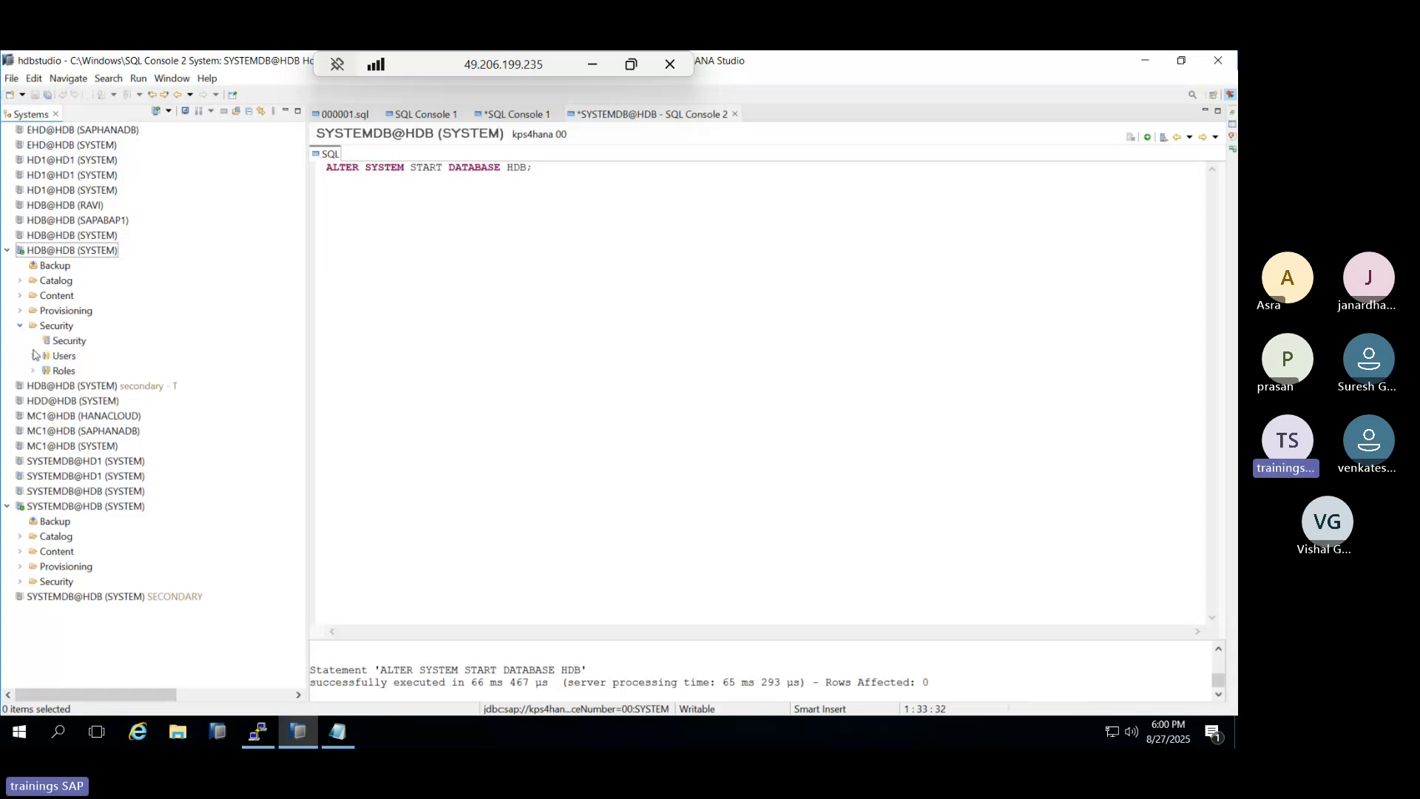
pyautogui.doubleClick(68, 341)
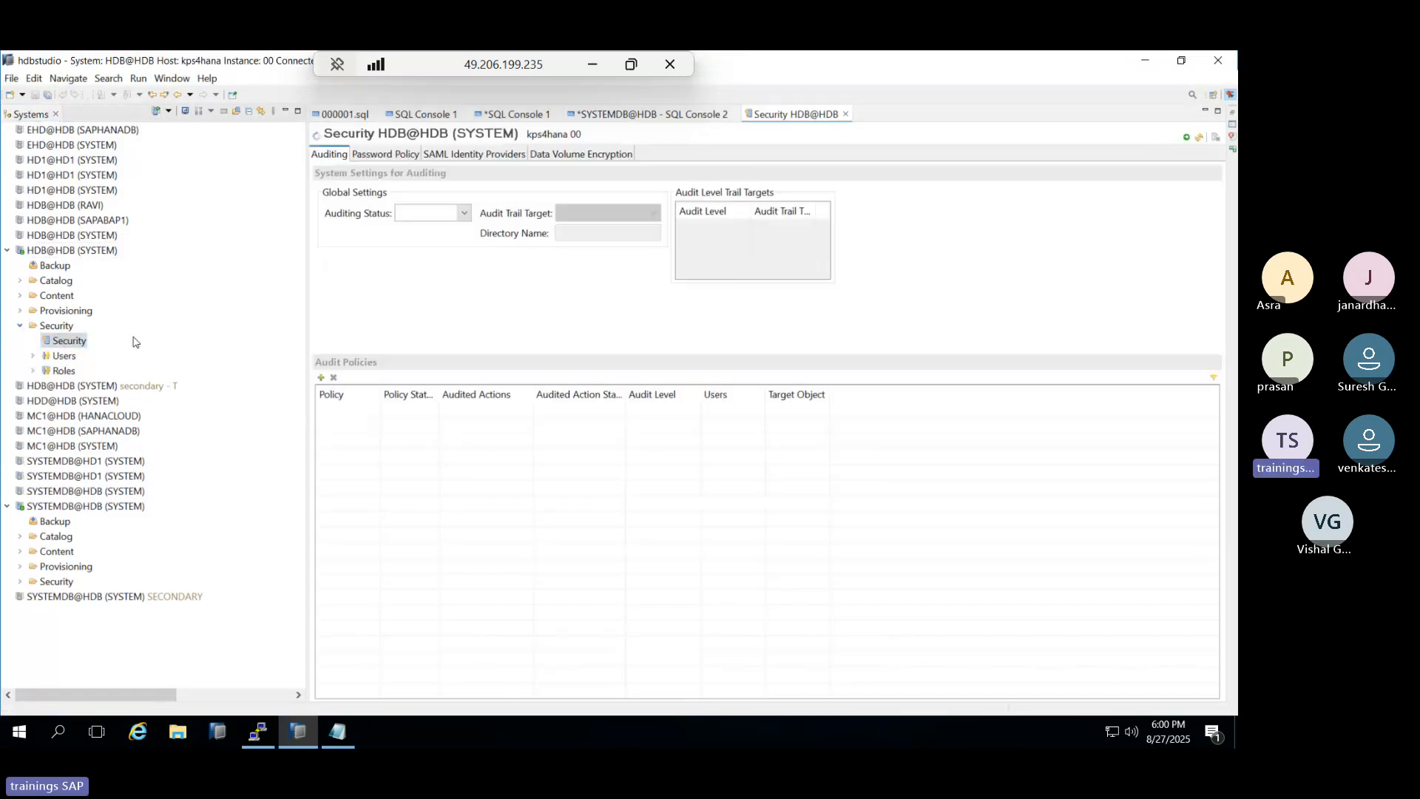
pyautogui.click(386, 412)
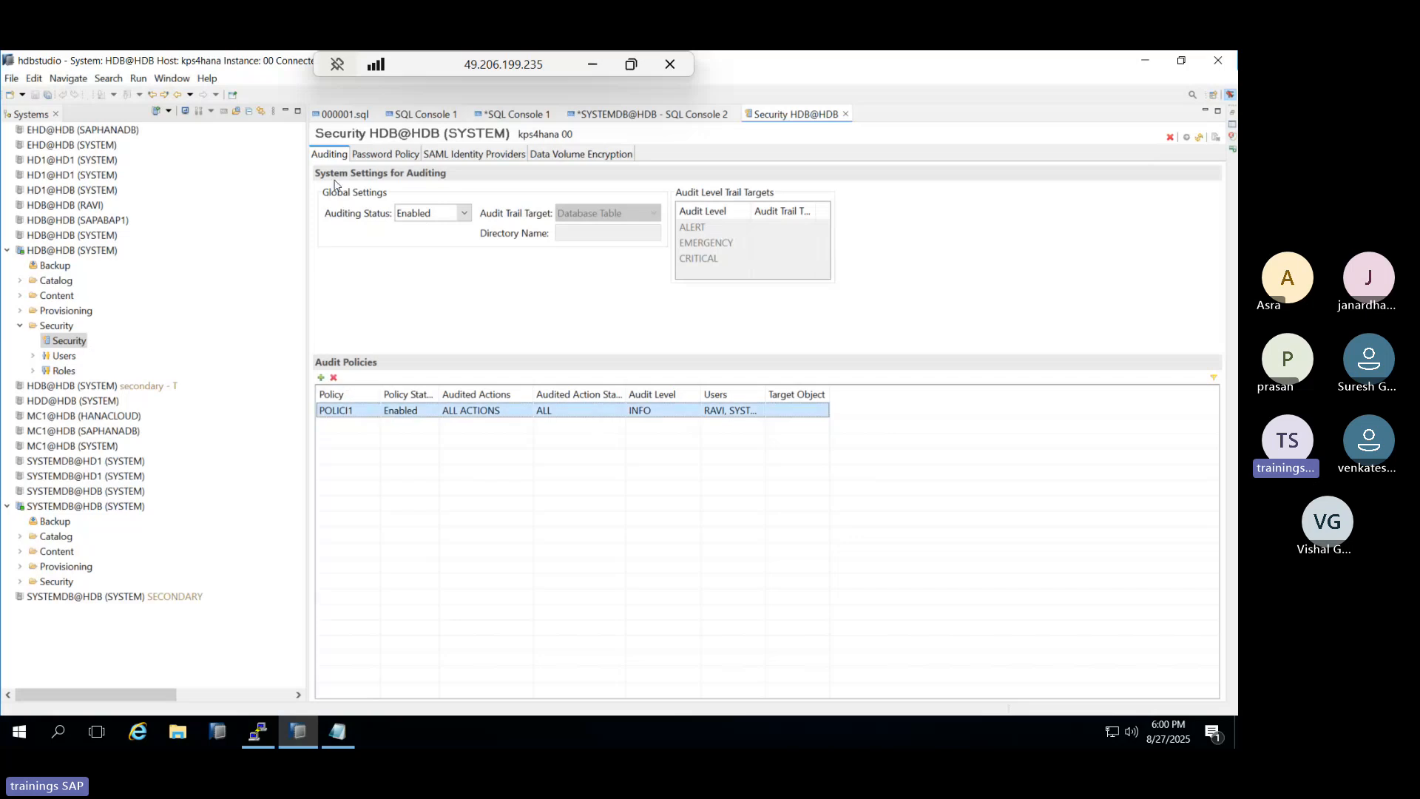
pyautogui.click(374, 155)
pyautogui.click(337, 524)
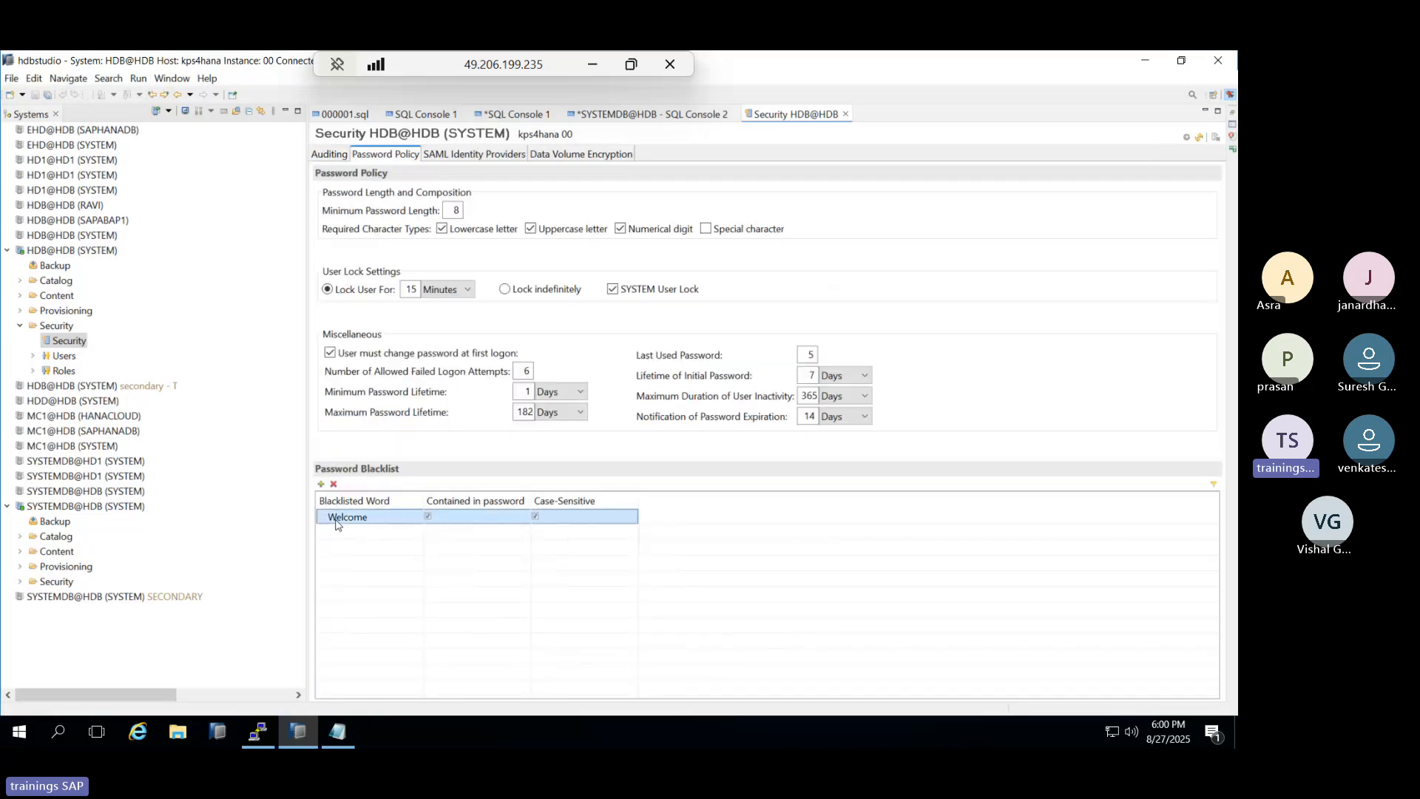
pyautogui.click(333, 483)
pyautogui.click(687, 403)
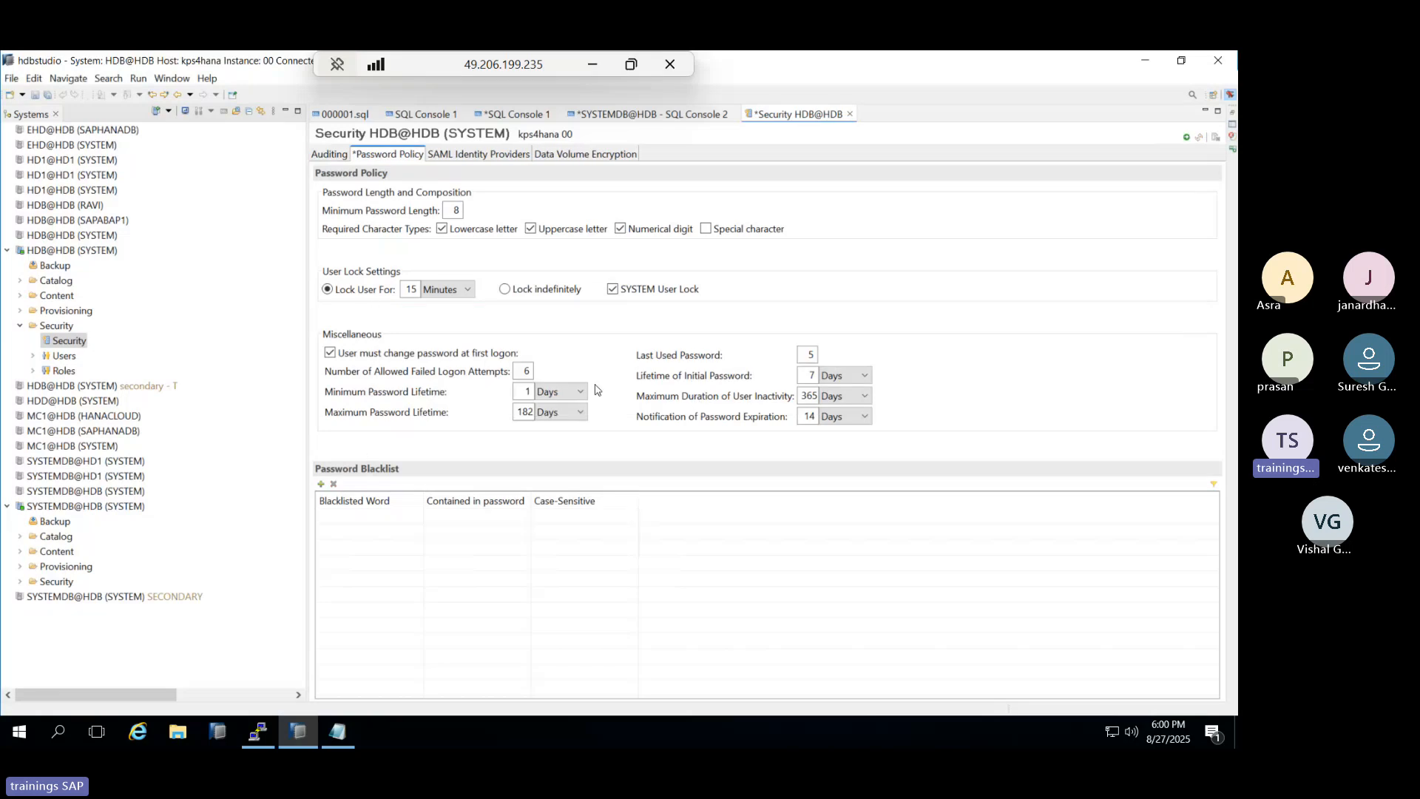
# Set Minimum Password Lifetime and Last Used Password to 0 and deploy the policy.
pyautogui.doubleClick(516, 383)
pyautogui.write('0')
pyautogui.doubleClick(811, 355)
pyautogui.write('0')
pyautogui.click(1187, 136)
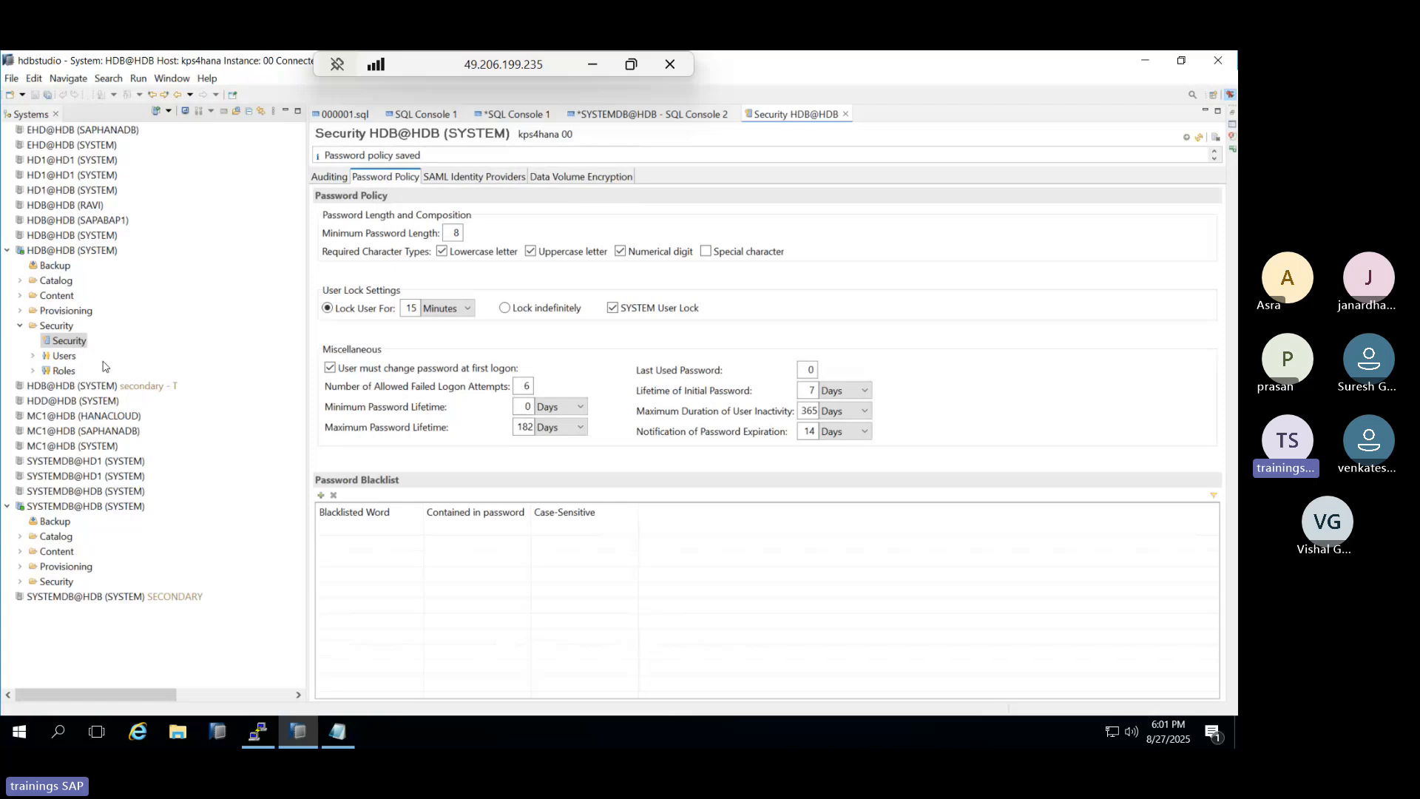
# Give HDB@HDB's SYSTEM user a new password with Force password change set to No, then deploy.
pyautogui.click(34, 356)
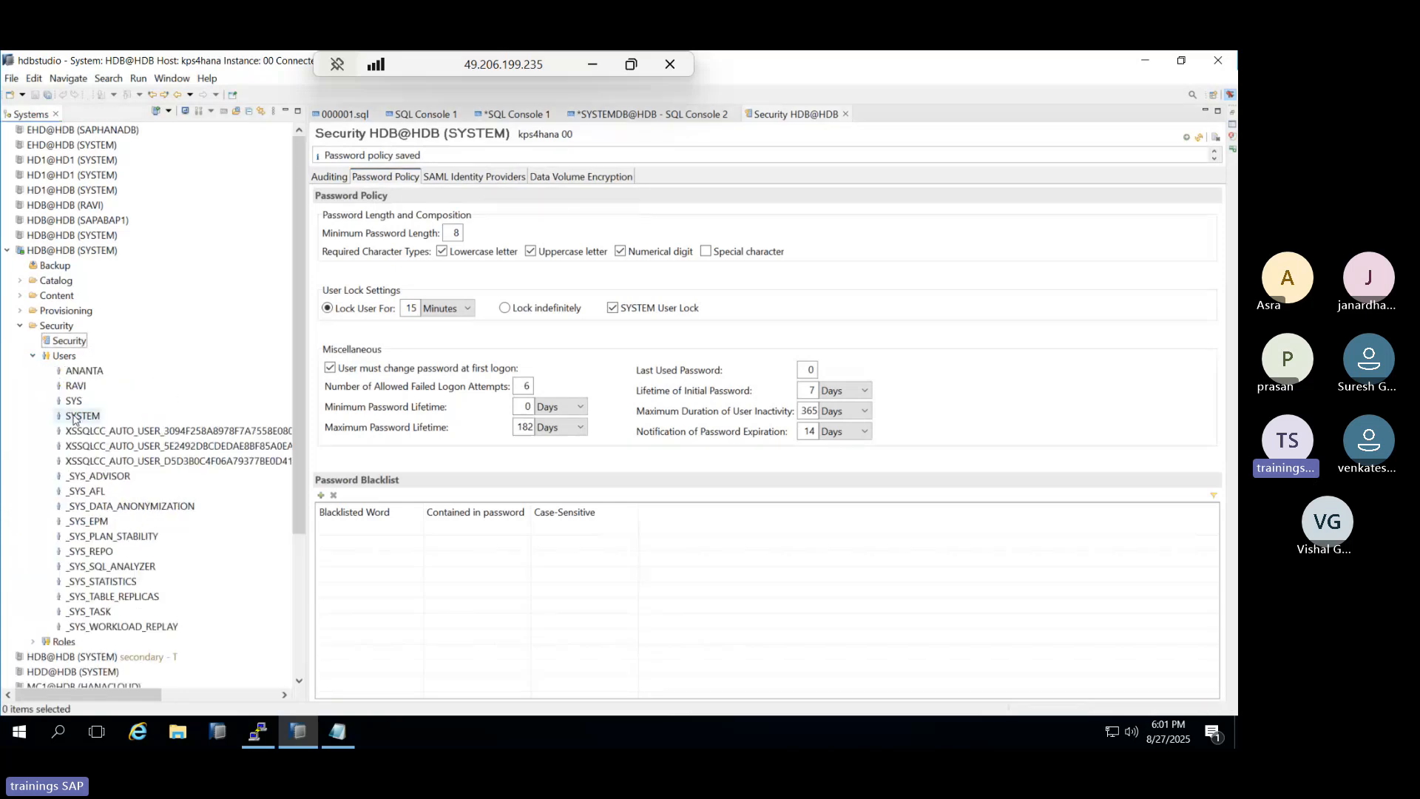
pyautogui.doubleClick(77, 416)
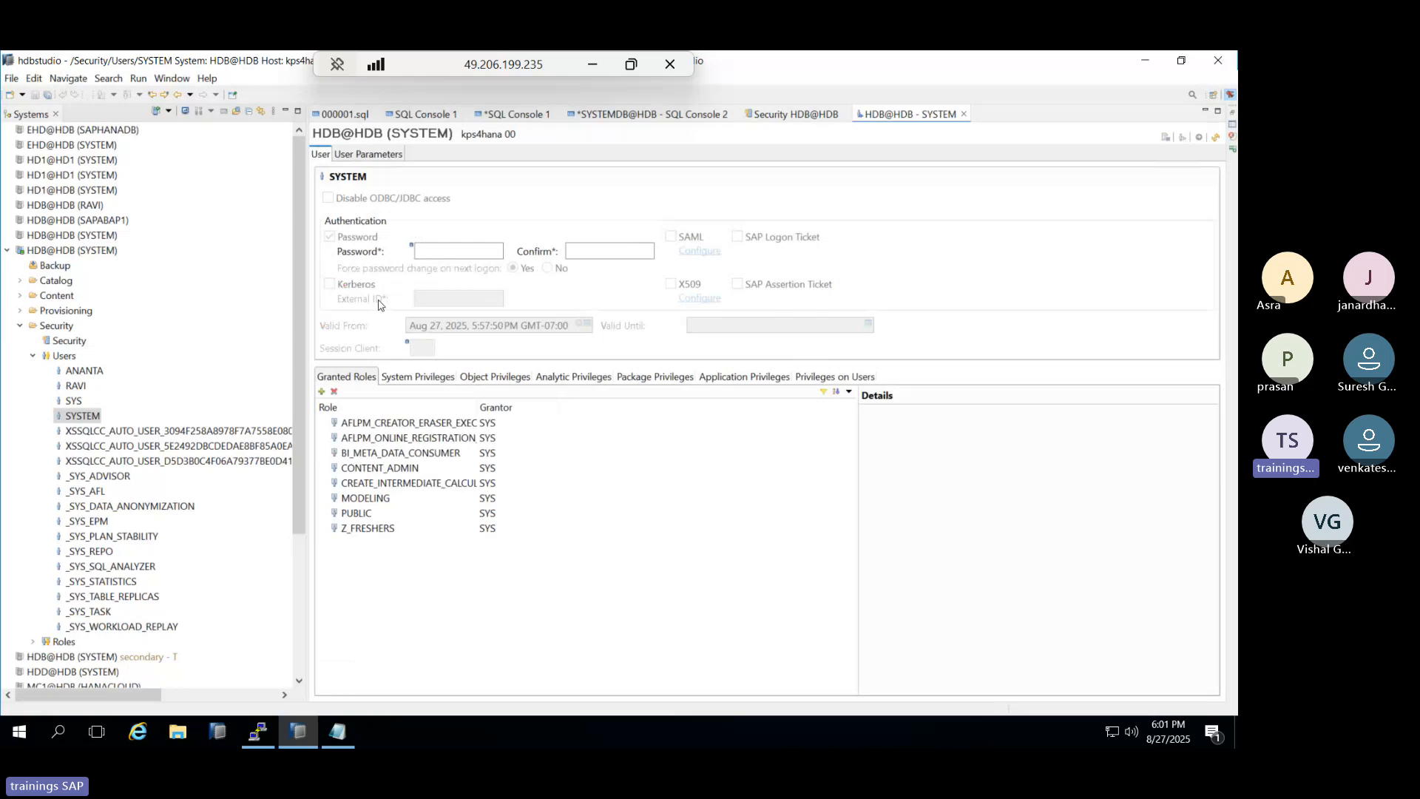
pyautogui.click(423, 252)
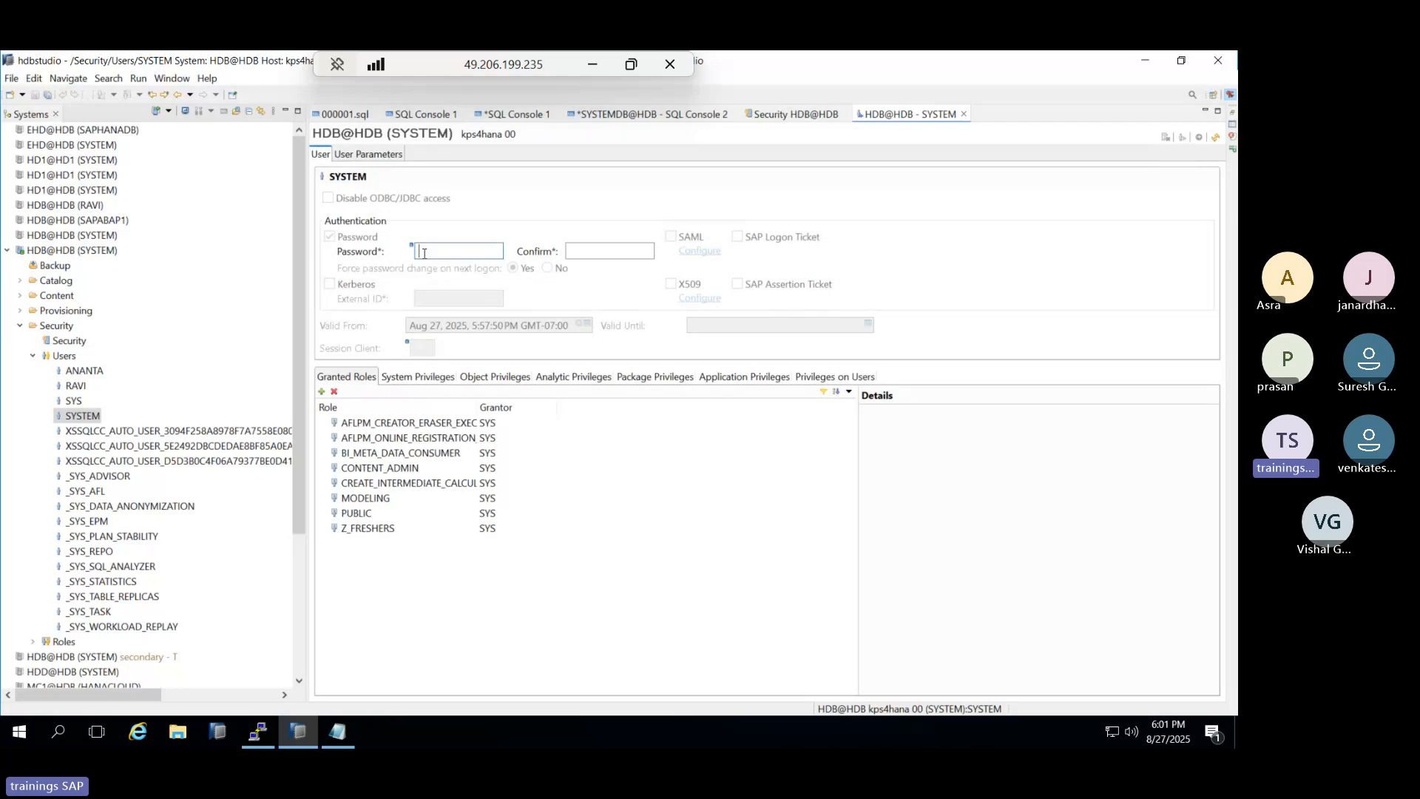
pyautogui.write('******')
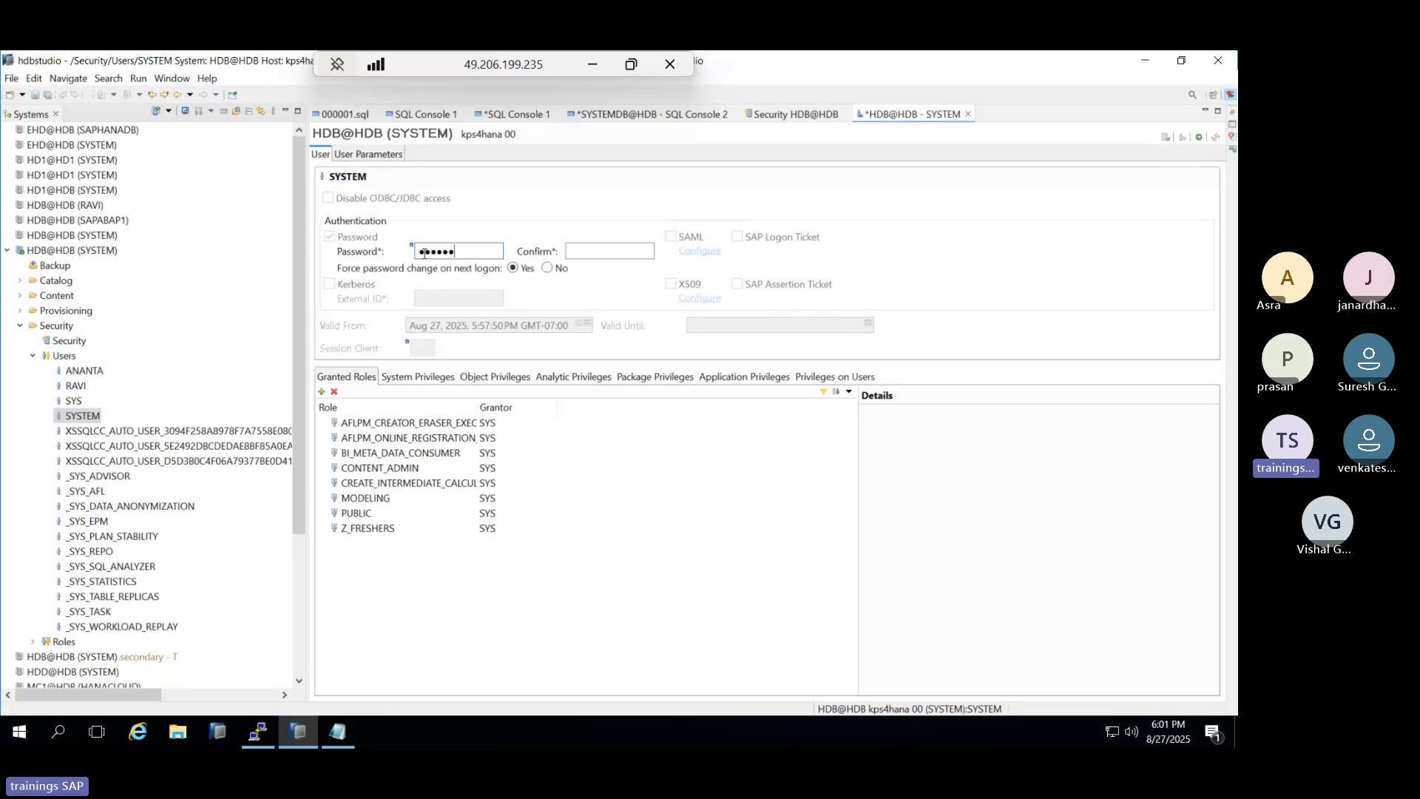
pyautogui.write('***')
pyautogui.press('Tab')
pyautogui.write('*********')
pyautogui.click(548, 268)
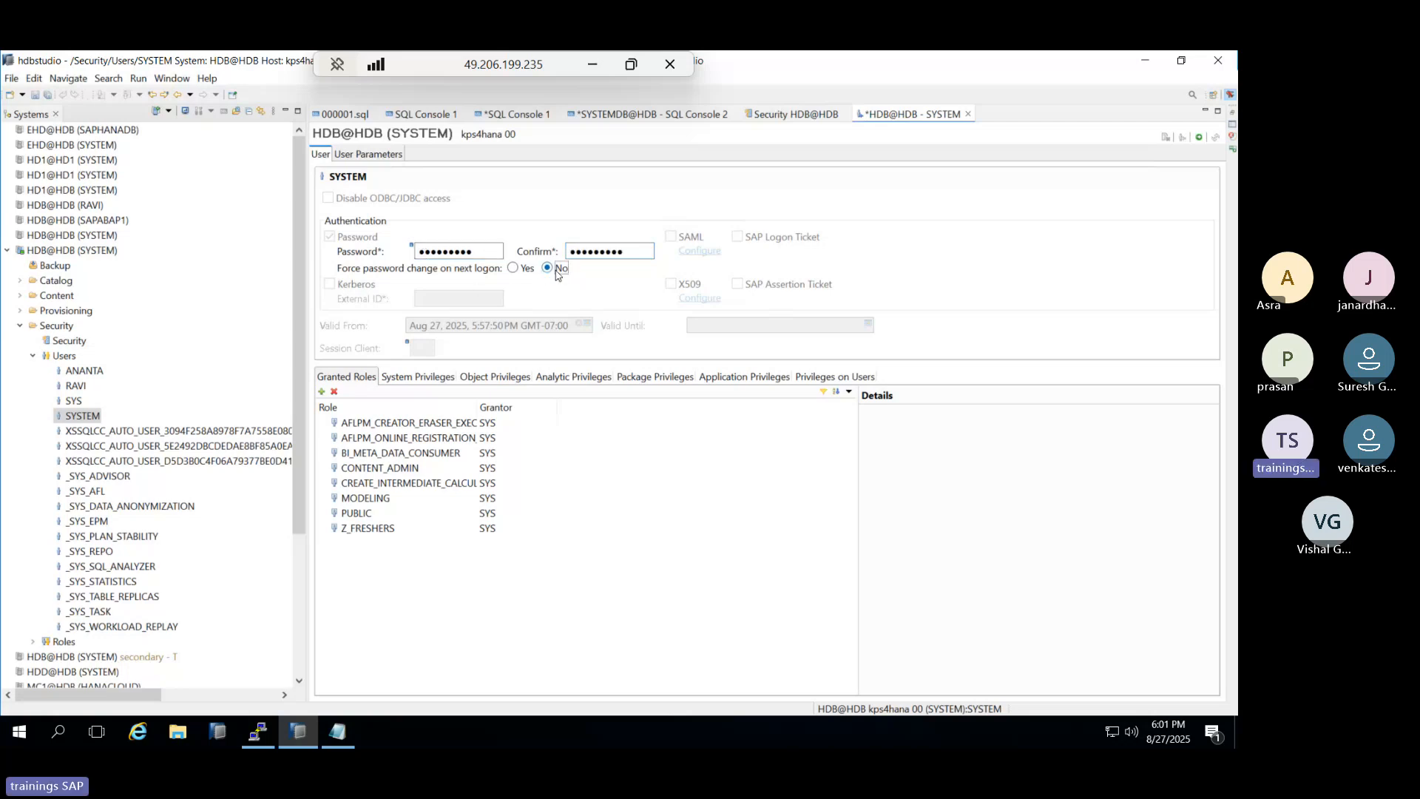
pyautogui.click(1200, 137)
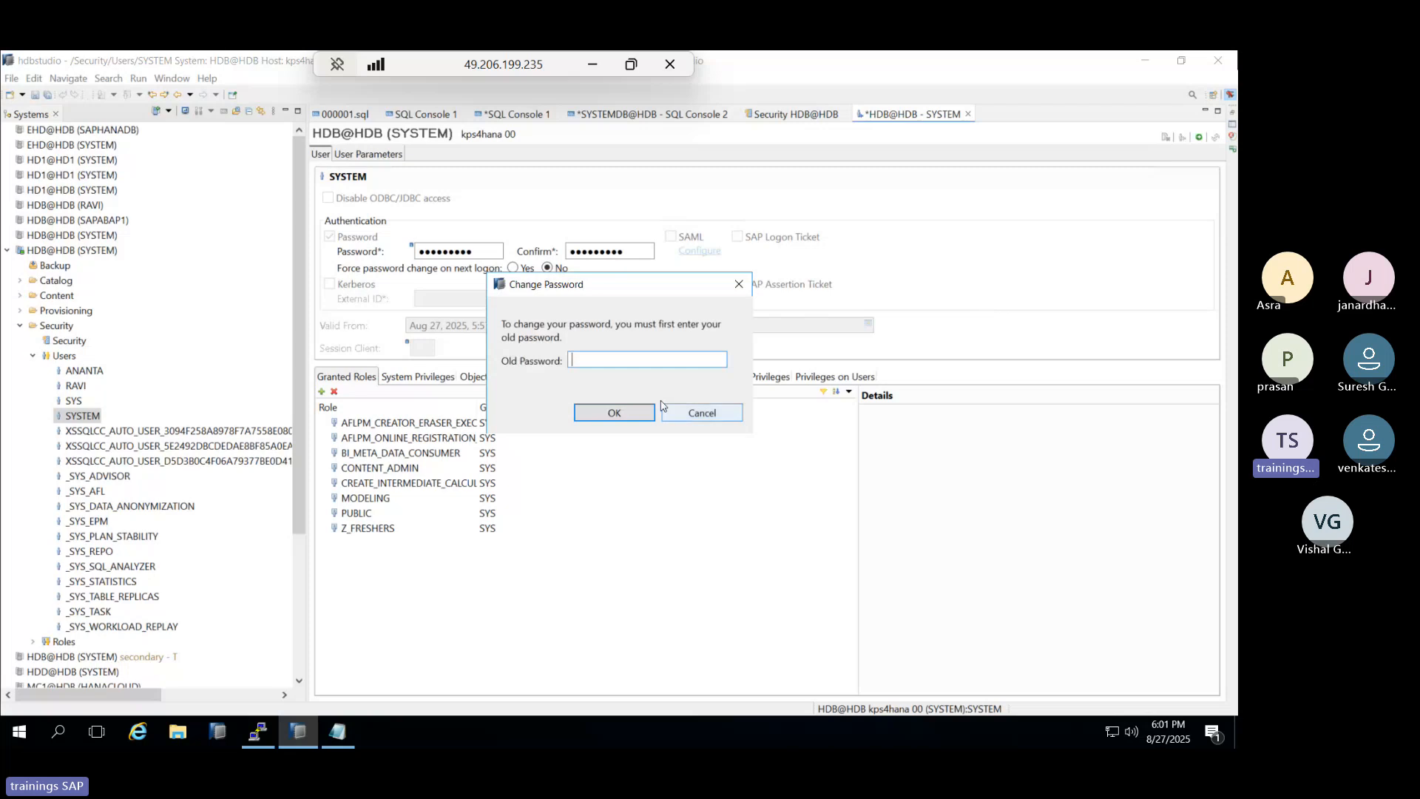
pyautogui.write('*****')
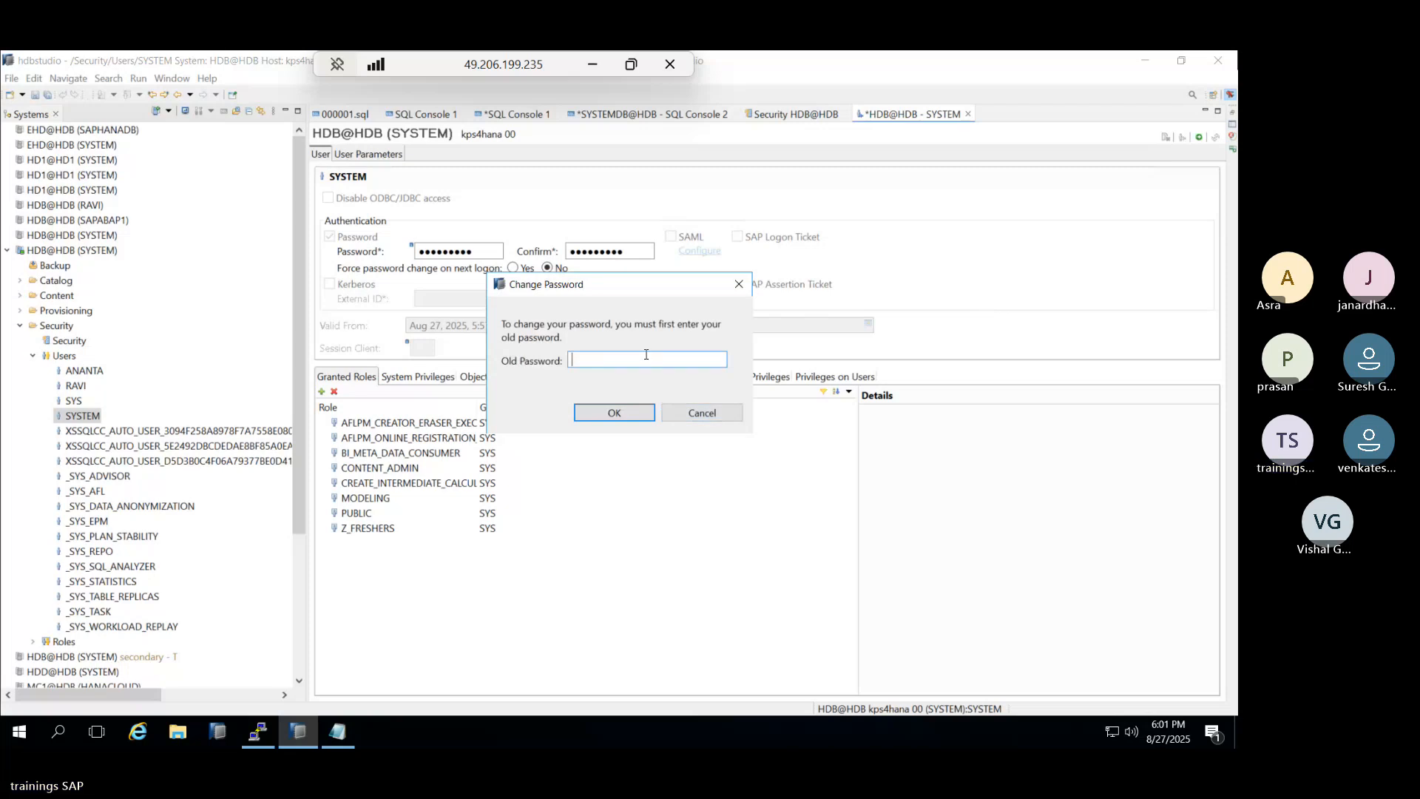
pyautogui.write('****')
pyautogui.click(613, 412)
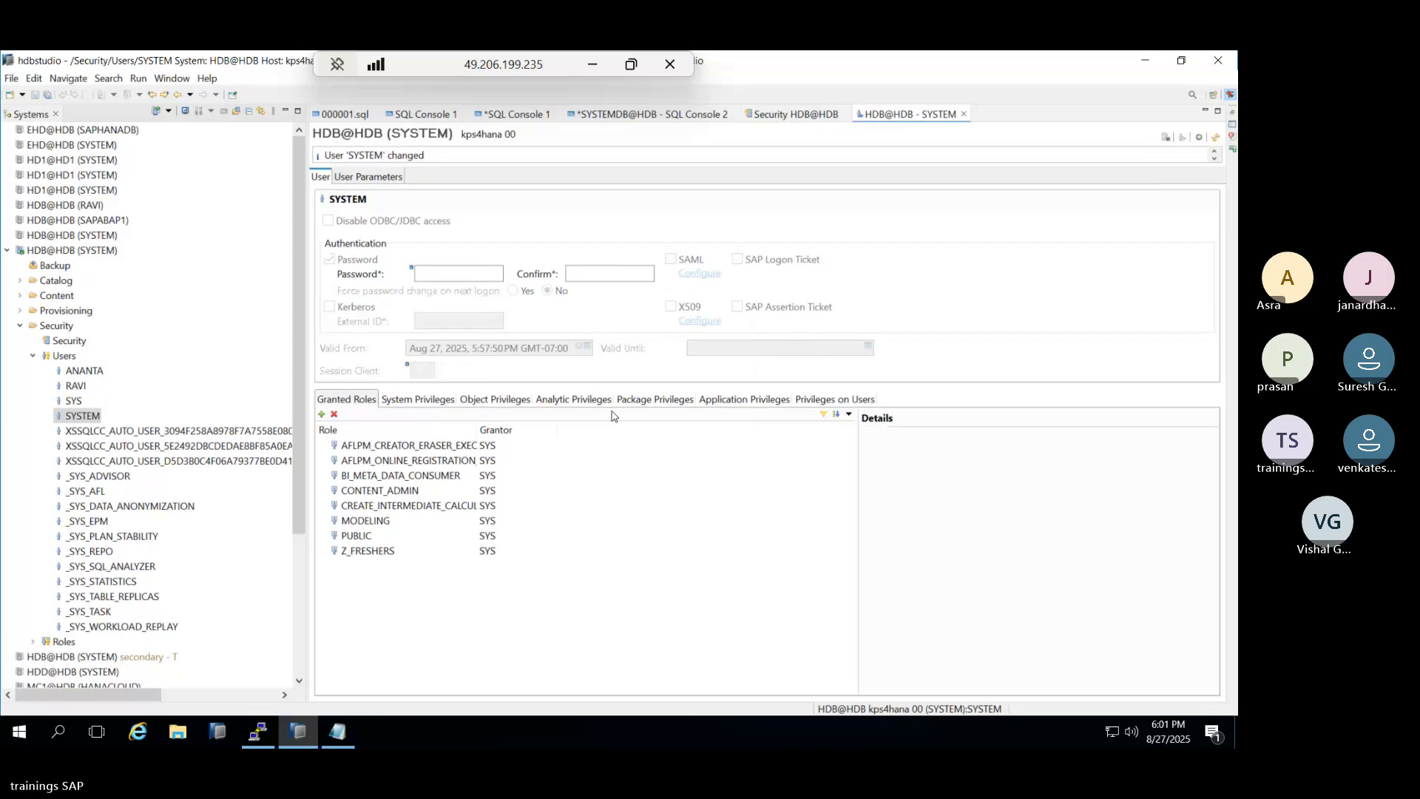
# Log off HDB@HDB (SYSTEM), log back on with the new password, then bring up the terminal.
pyautogui.rightClick(56, 250)
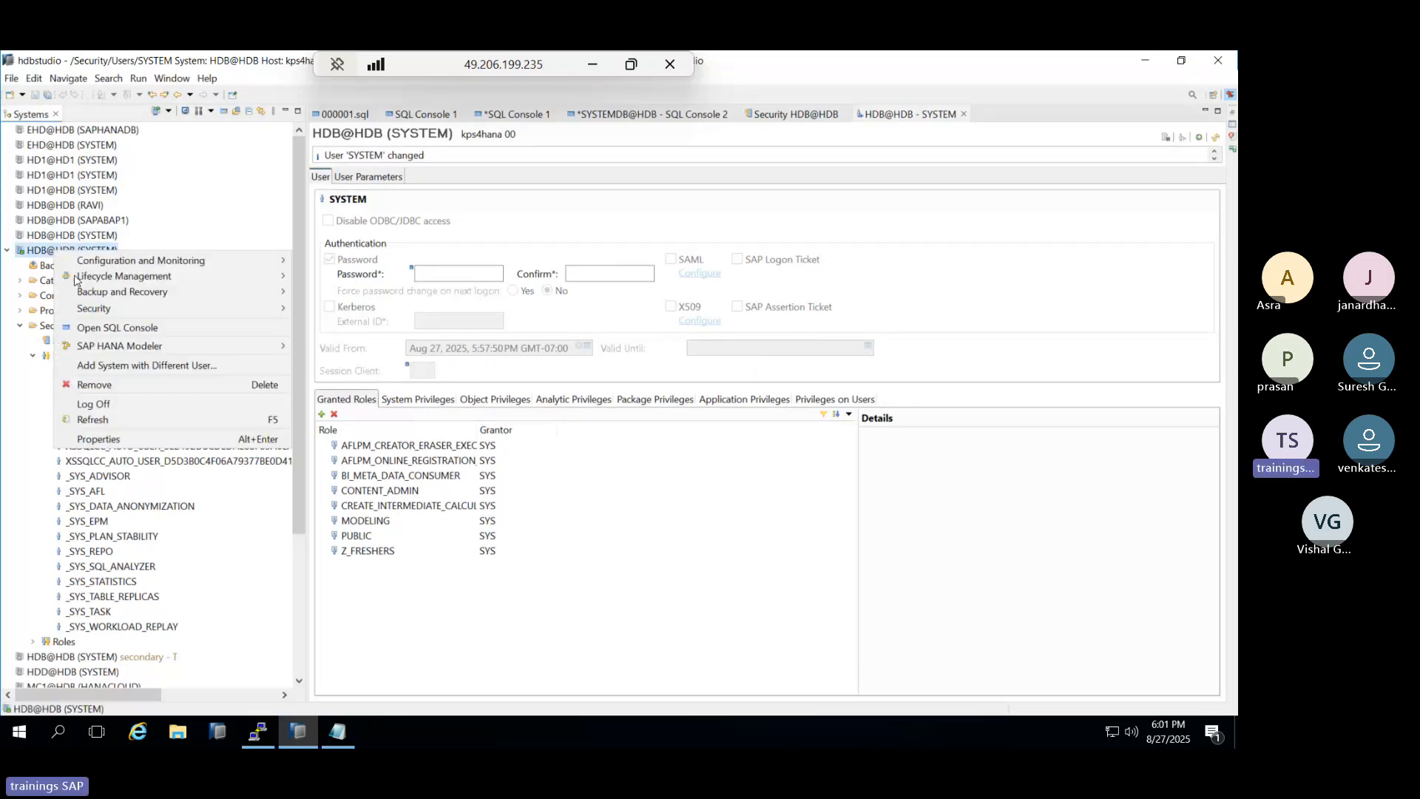
pyautogui.click(93, 404)
pyautogui.doubleClick(44, 250)
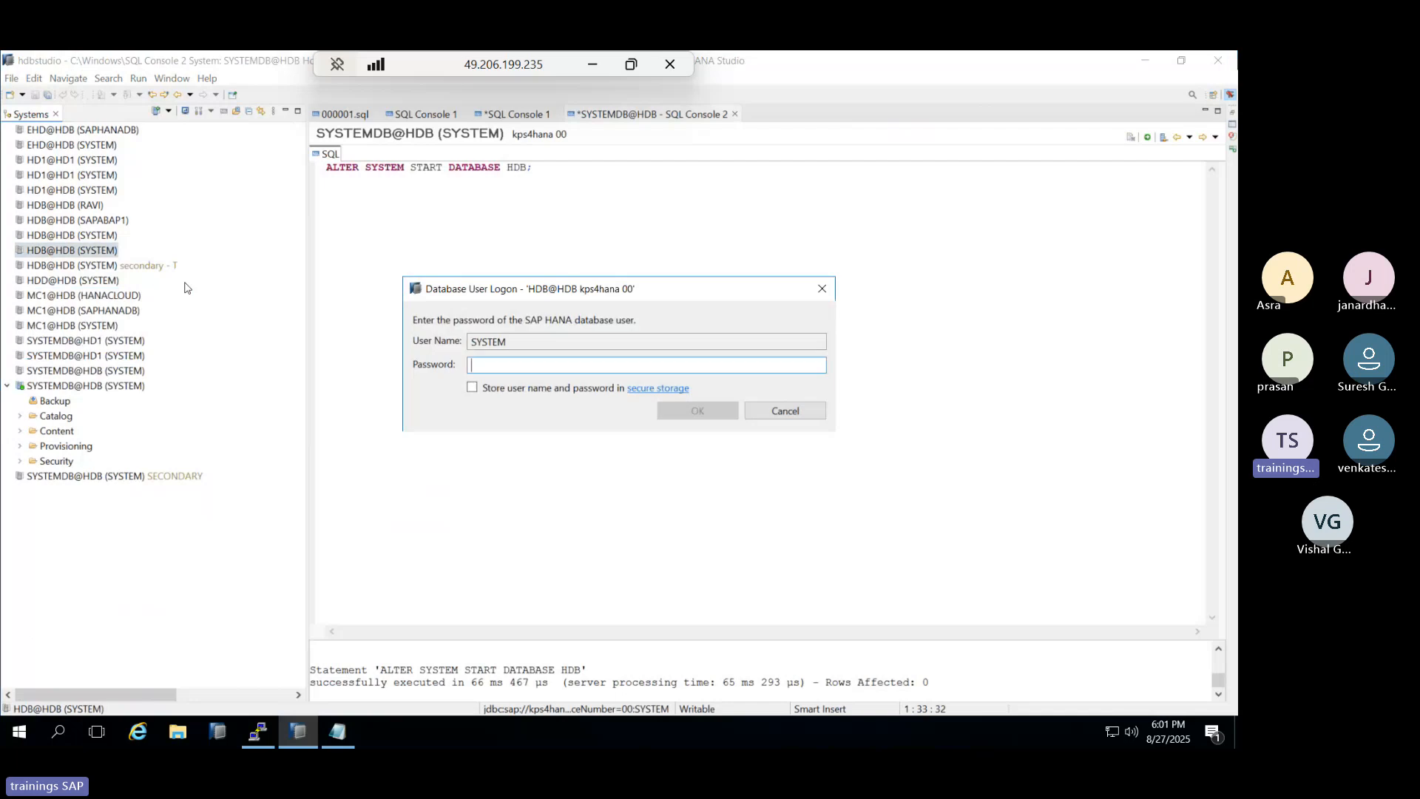
pyautogui.write('•••••••')
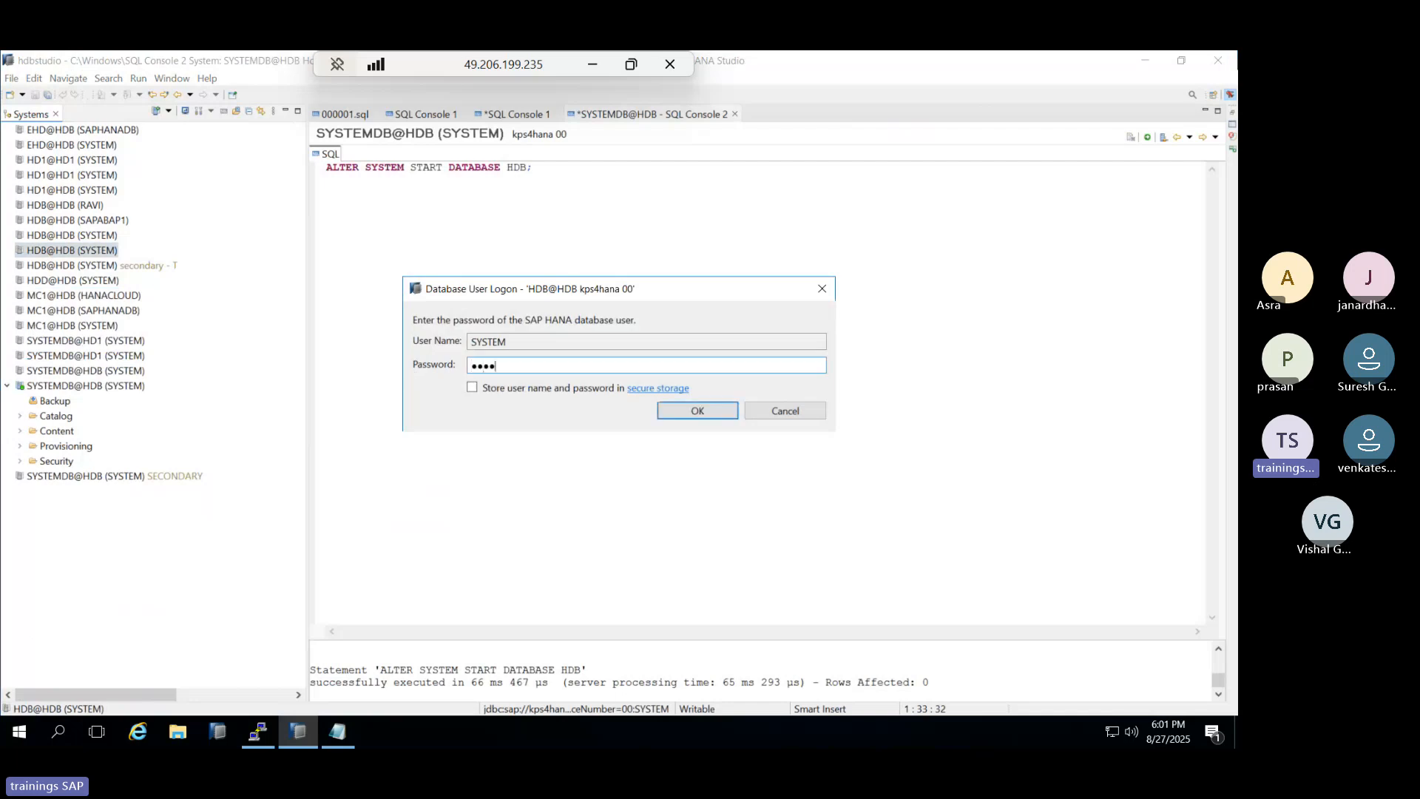
pyautogui.press('Return')
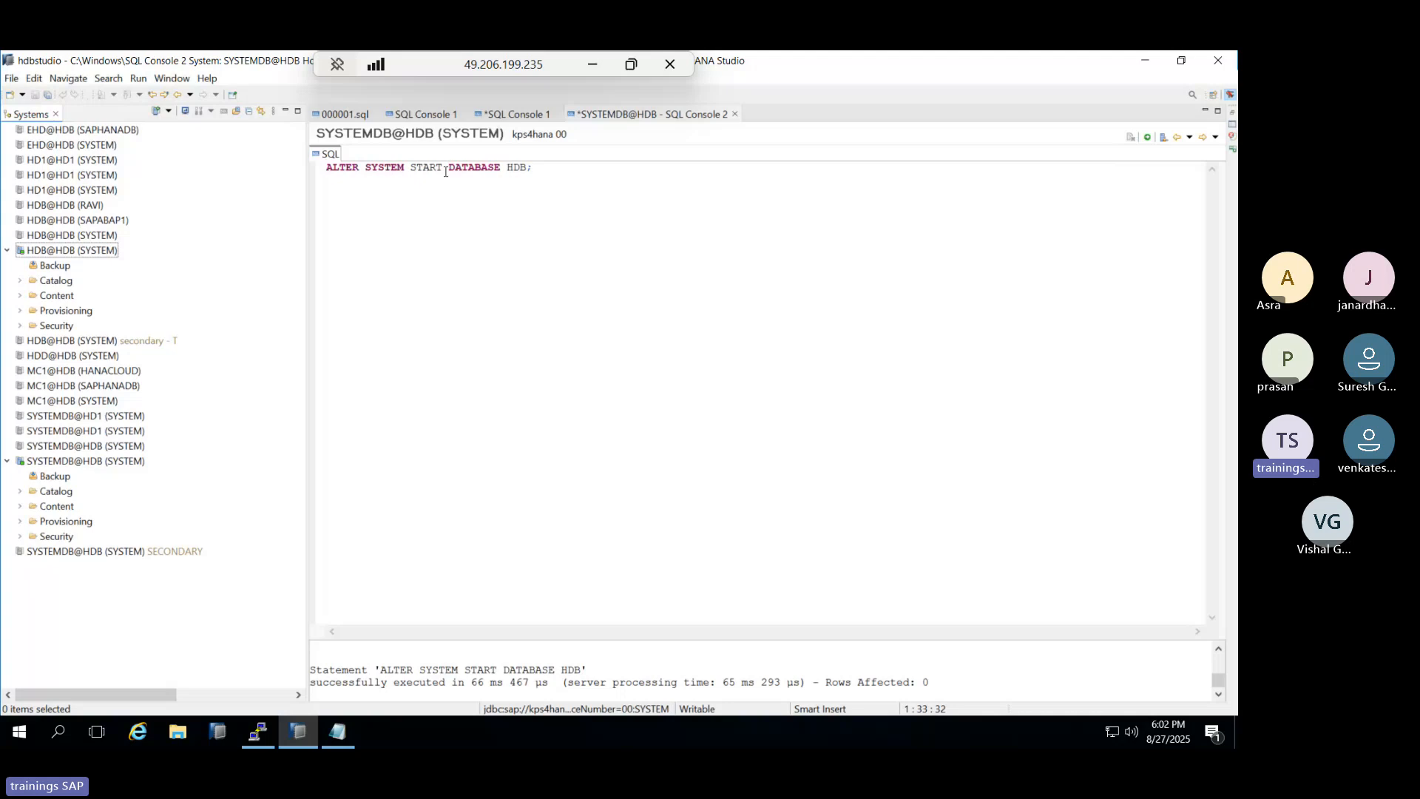
pyautogui.click(260, 739)
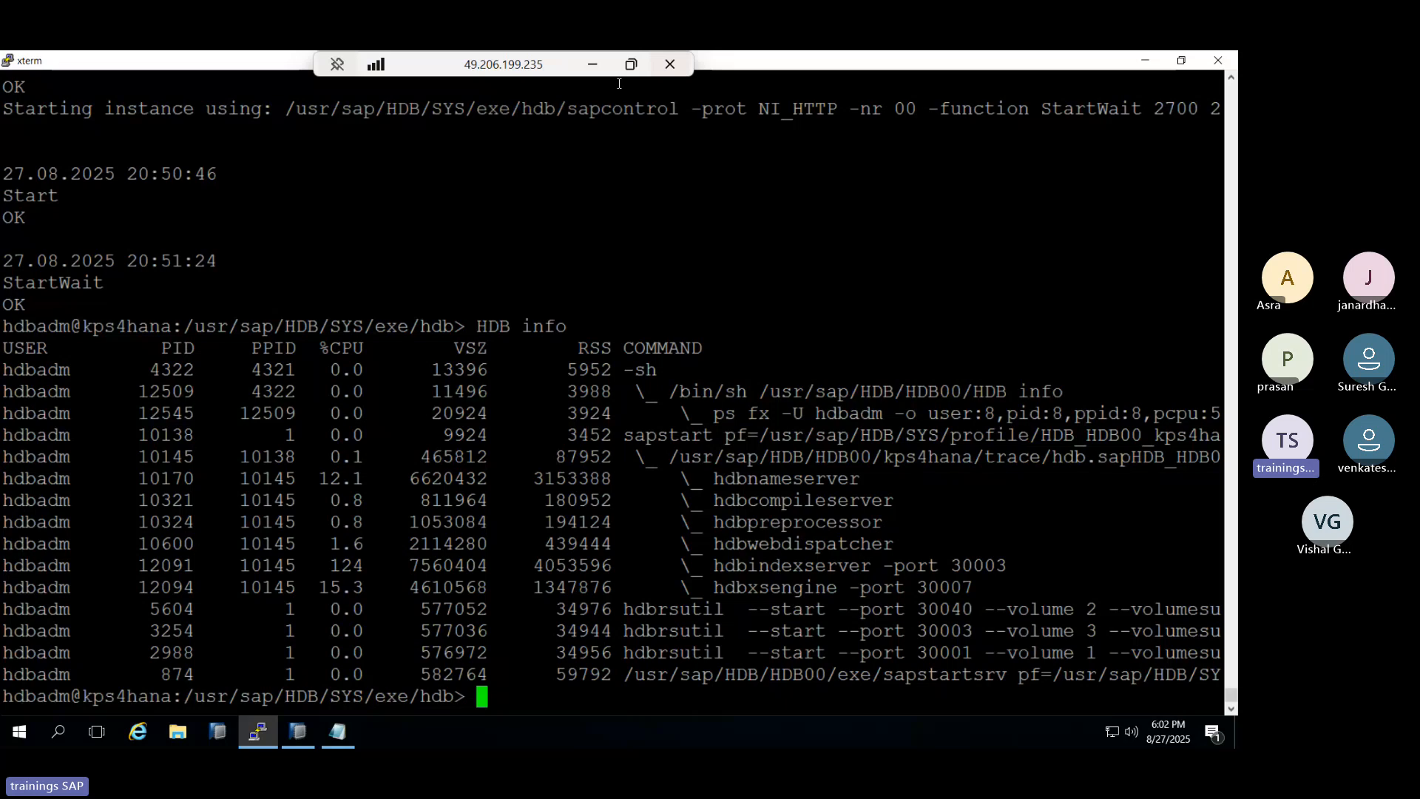
# Minimize the xterm terminal, select HDB@HDB (SYSTEM), and minimize the remote session.
pyautogui.click(1145, 60)
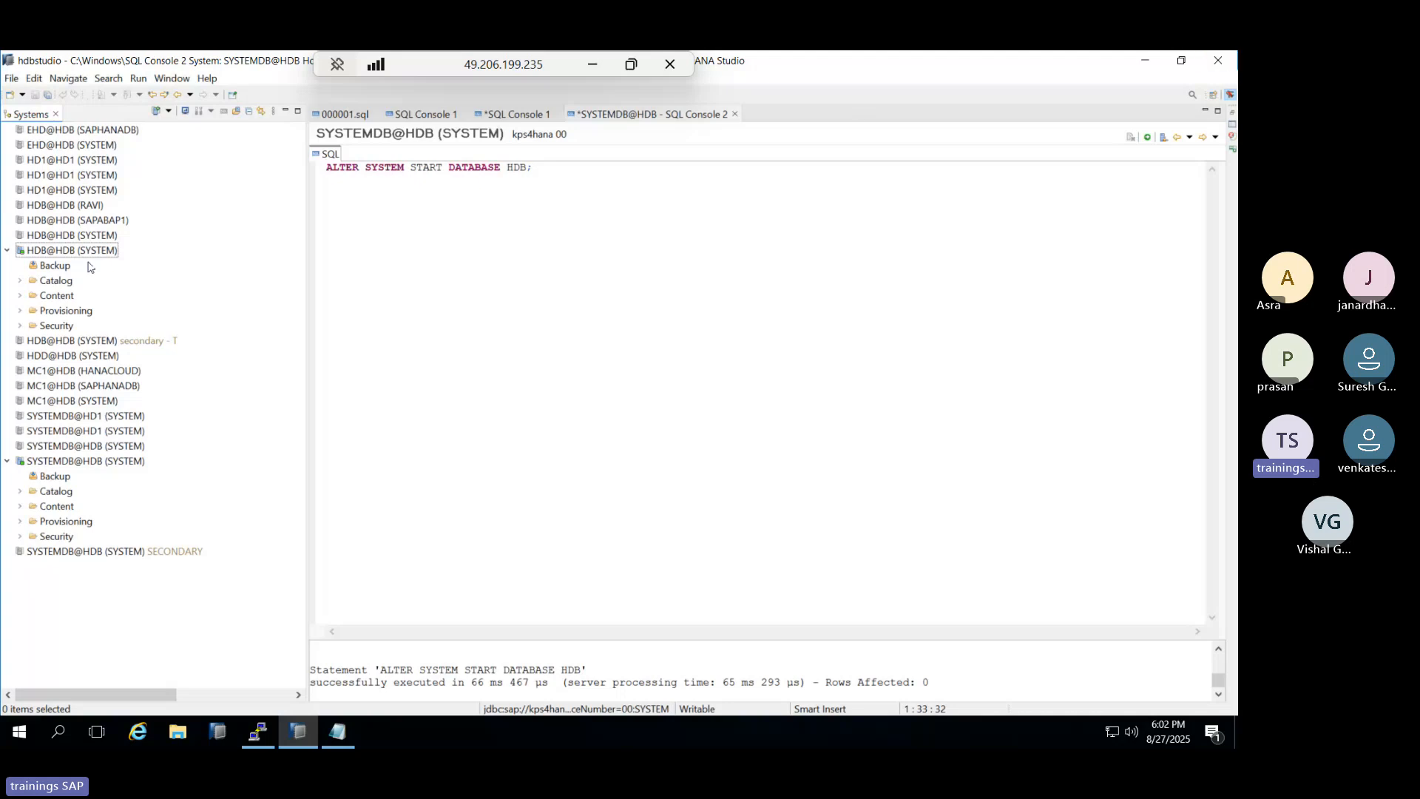
pyautogui.click(65, 251)
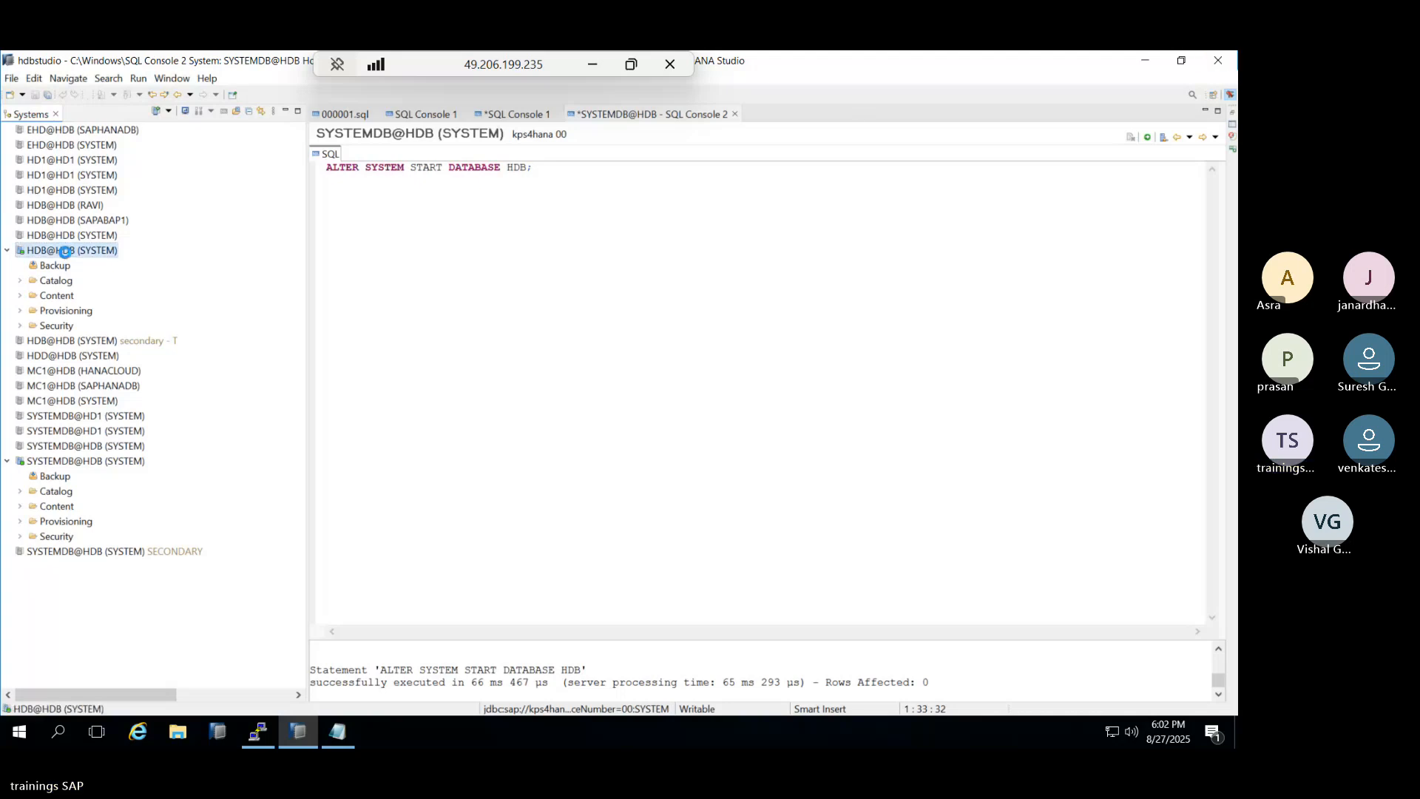
pyautogui.click(592, 68)
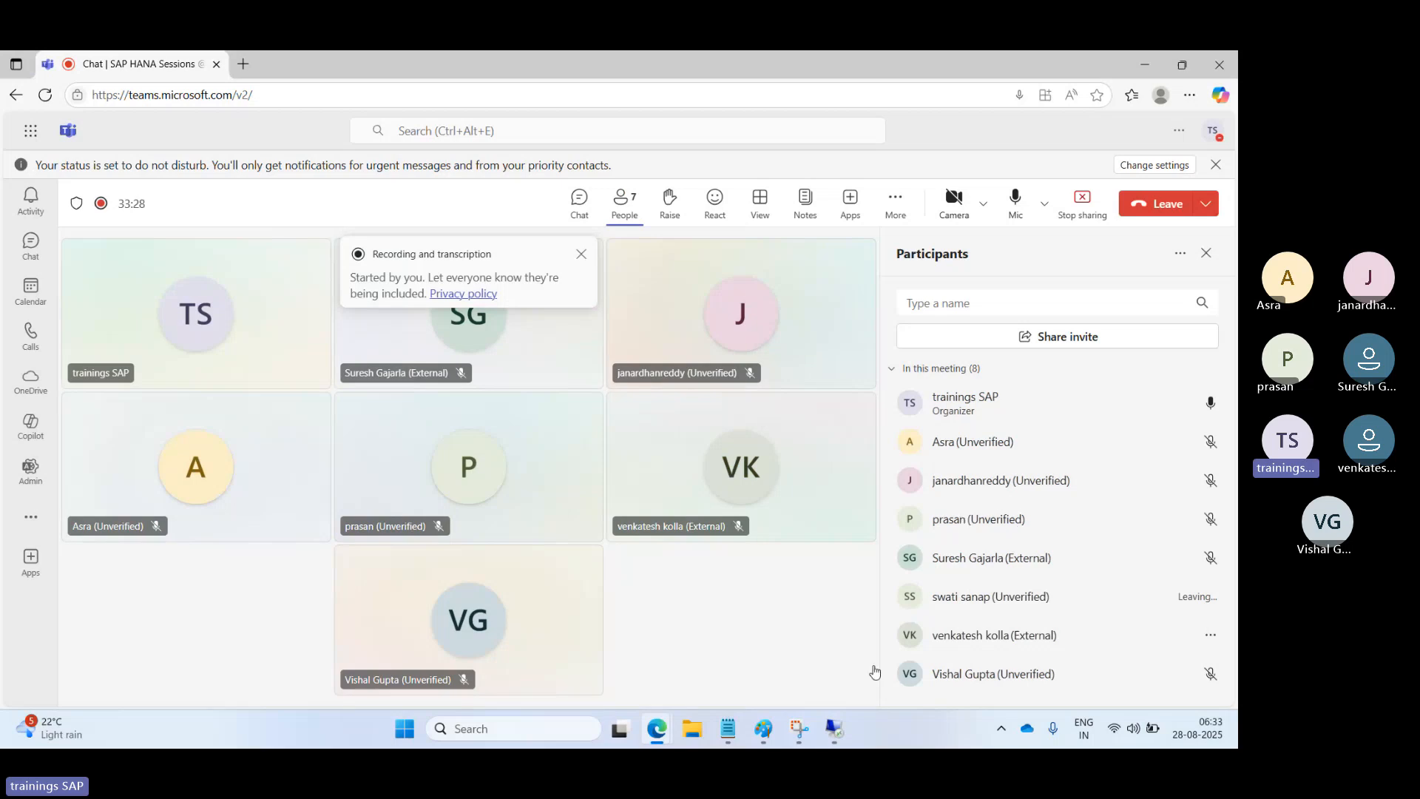
# Replace the old heading with 'SAP HANA MEMORY MANAGEMENT :' and a dashed hyphen underline.
pyautogui.click(771, 739)
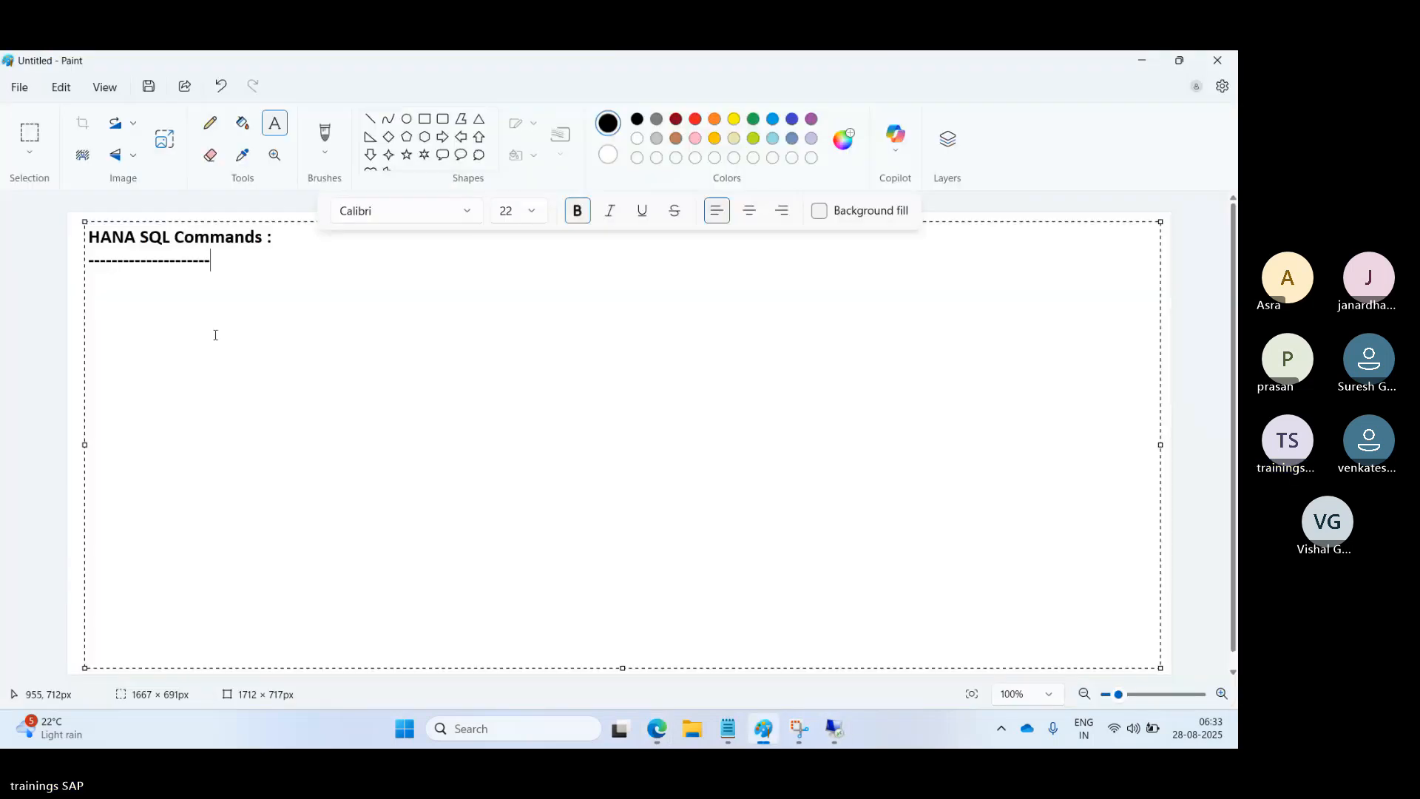
pyautogui.moveTo(223, 253); pyautogui.dragTo(89, 235)
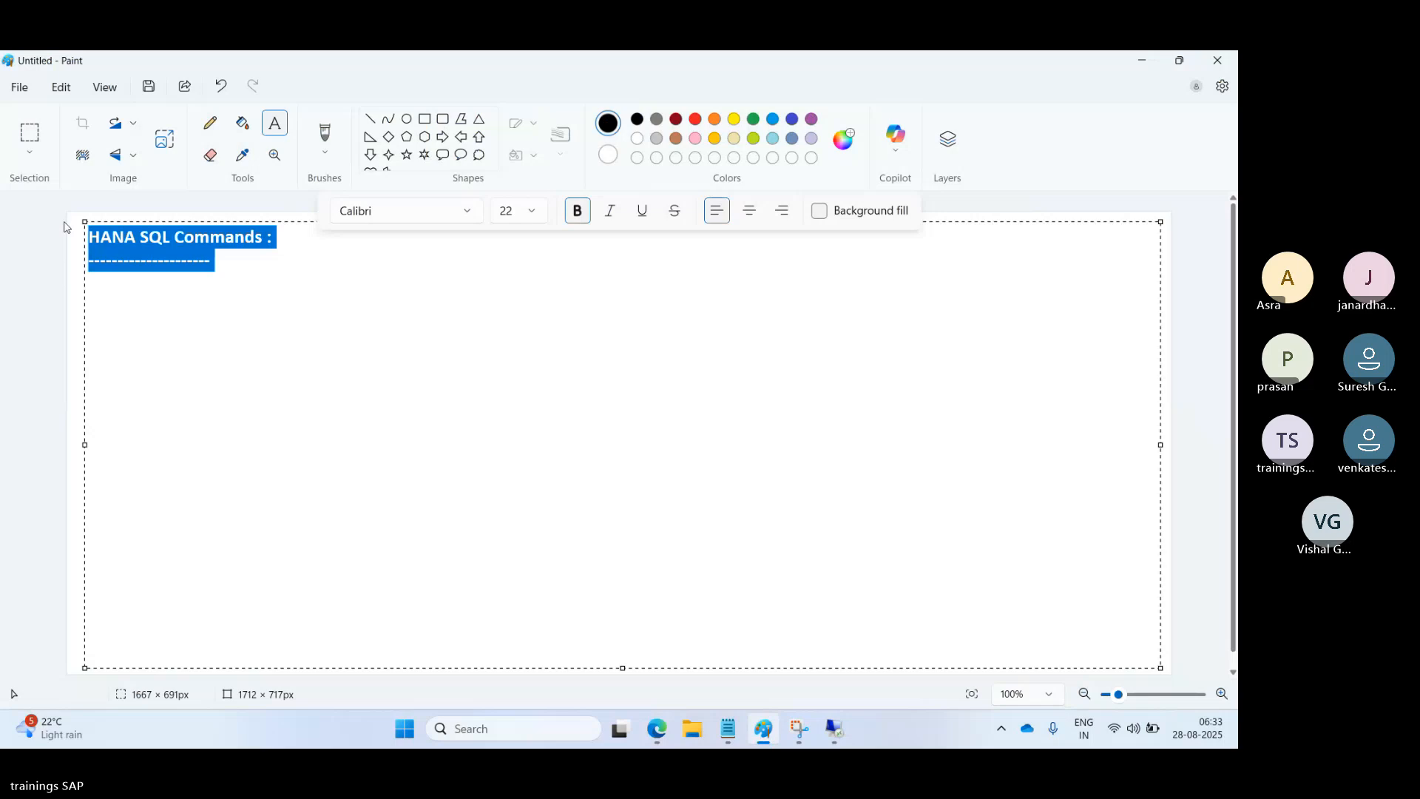
pyautogui.press('Delete')
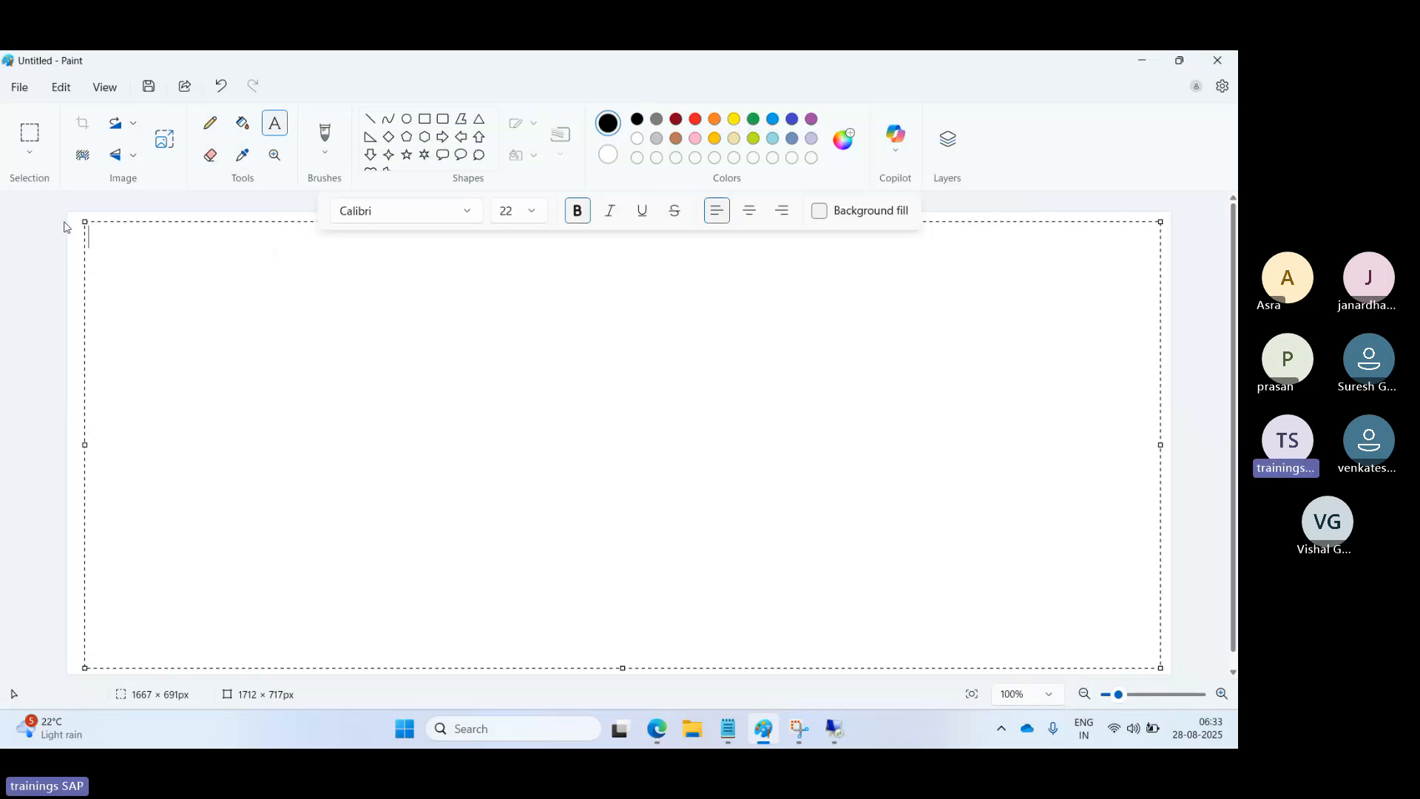
pyautogui.write('SAP HANA MEM')
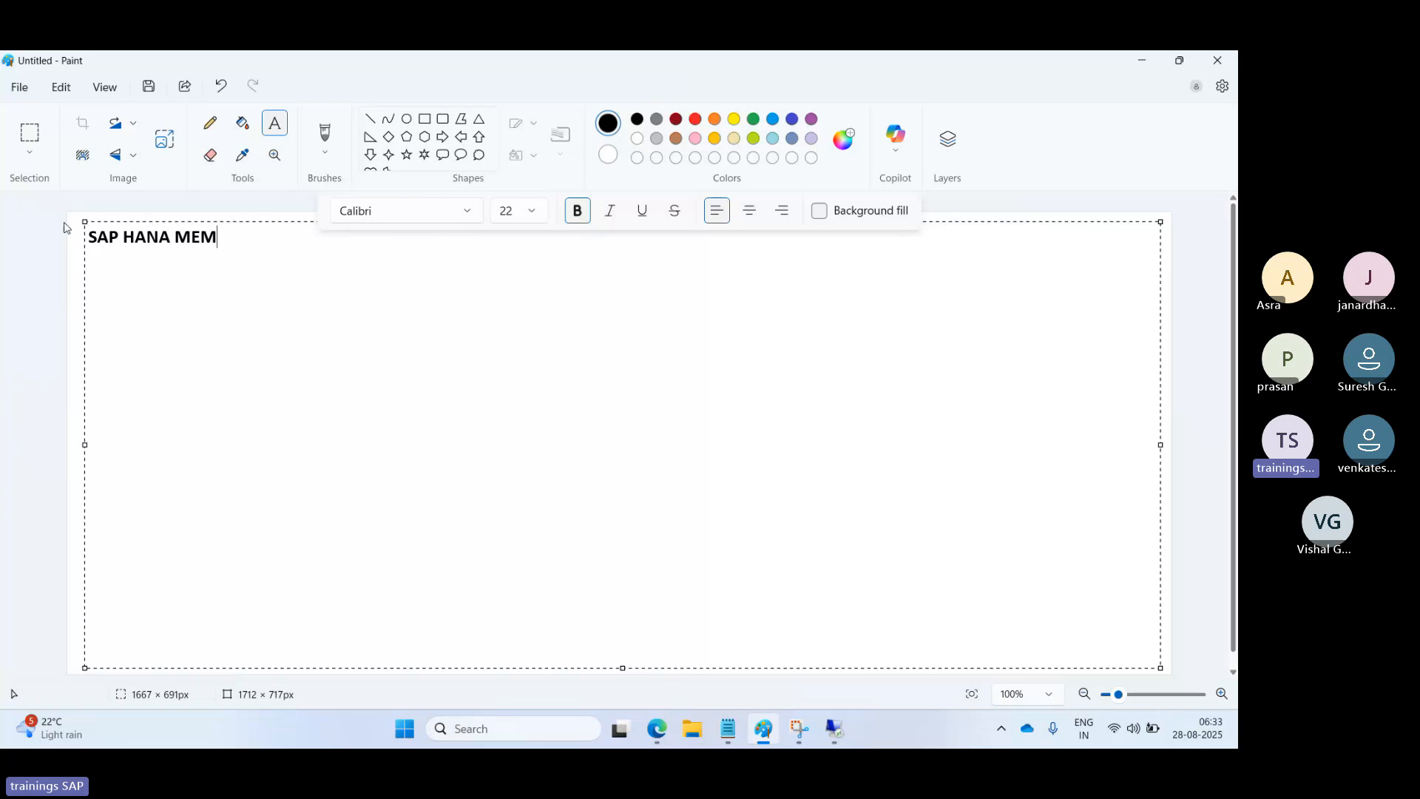
pyautogui.write('ORY MANAG')
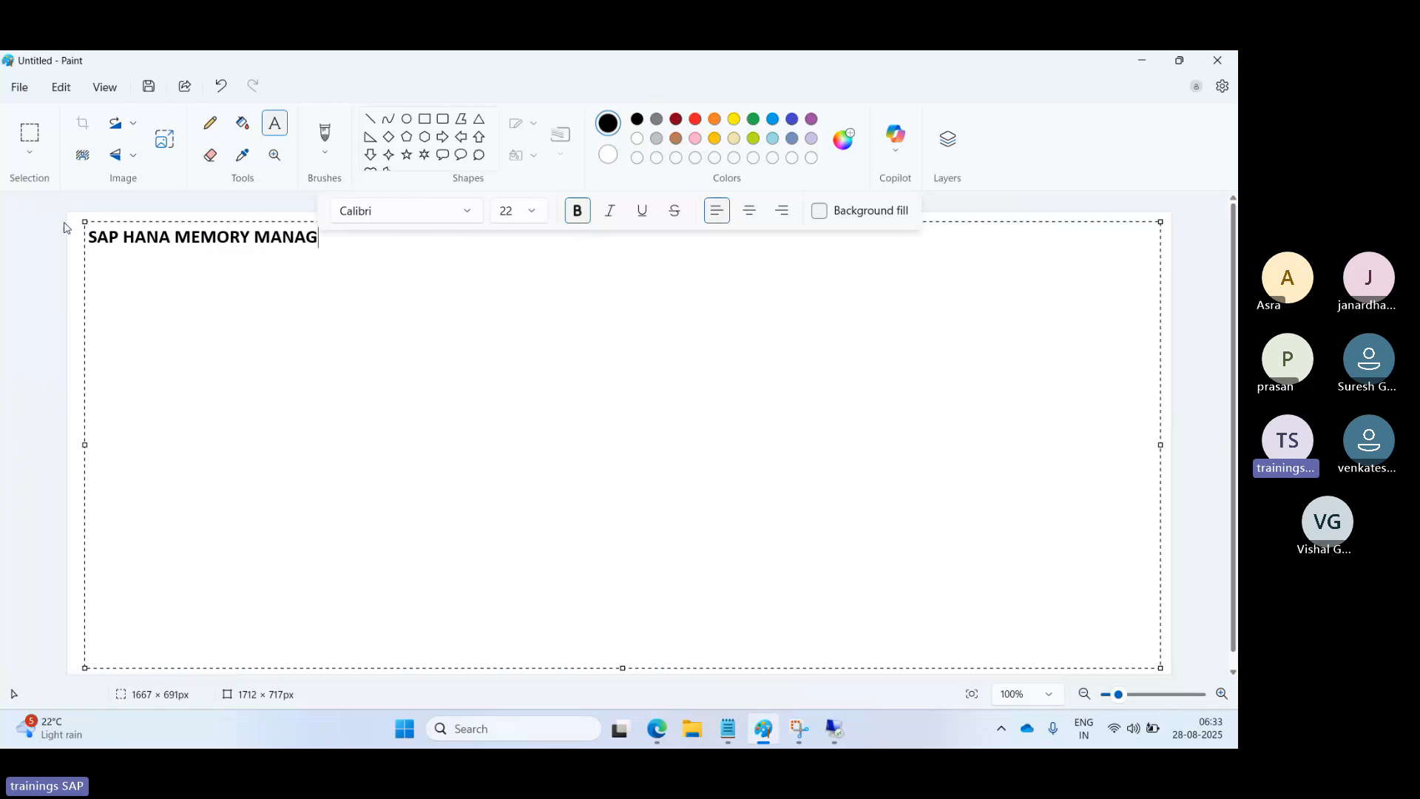
pyautogui.write('EMENT :')
pyautogui.press('Return')
pyautogui.write('-------------------------------------')
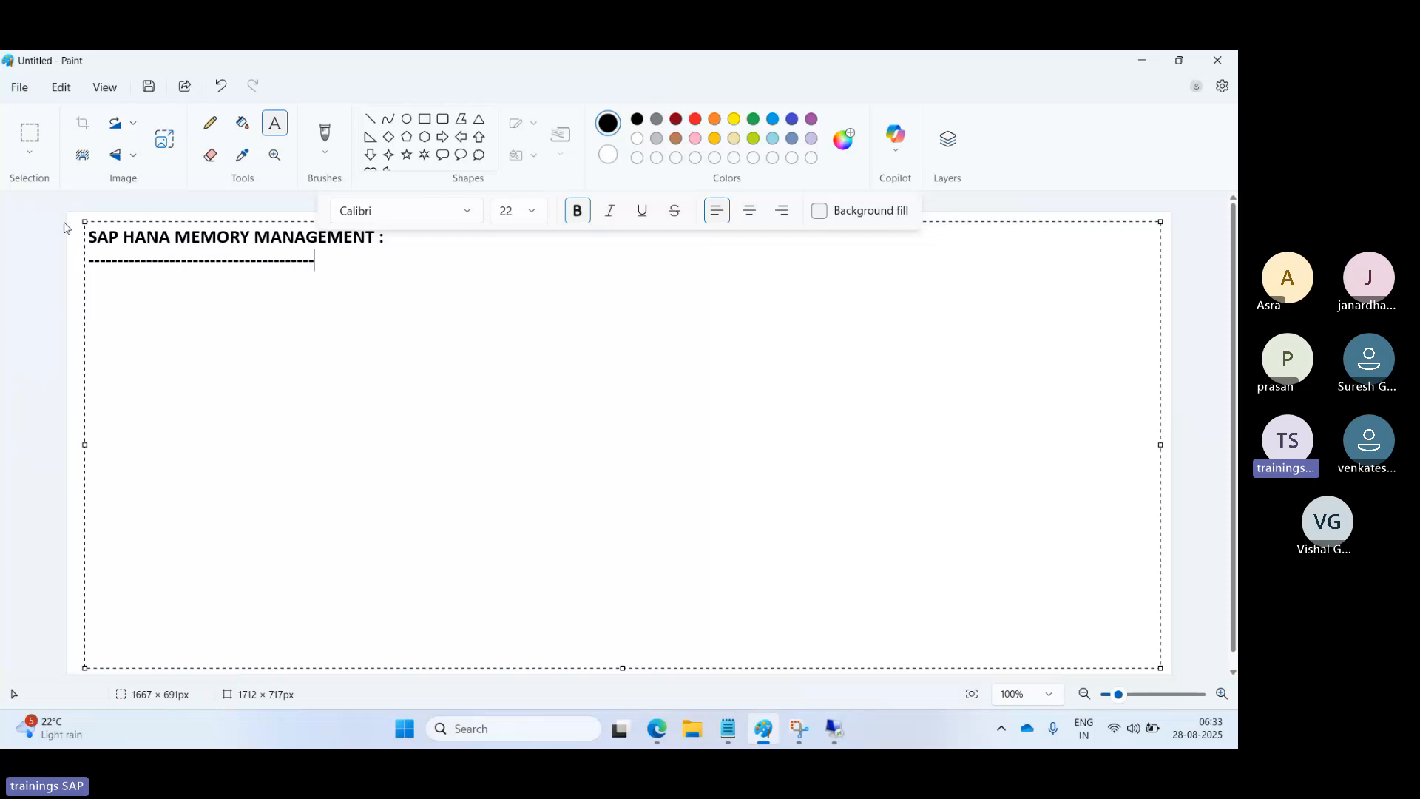
pyautogui.write('-------------')
pyautogui.press('Return')
pyautogui.click(832, 733)
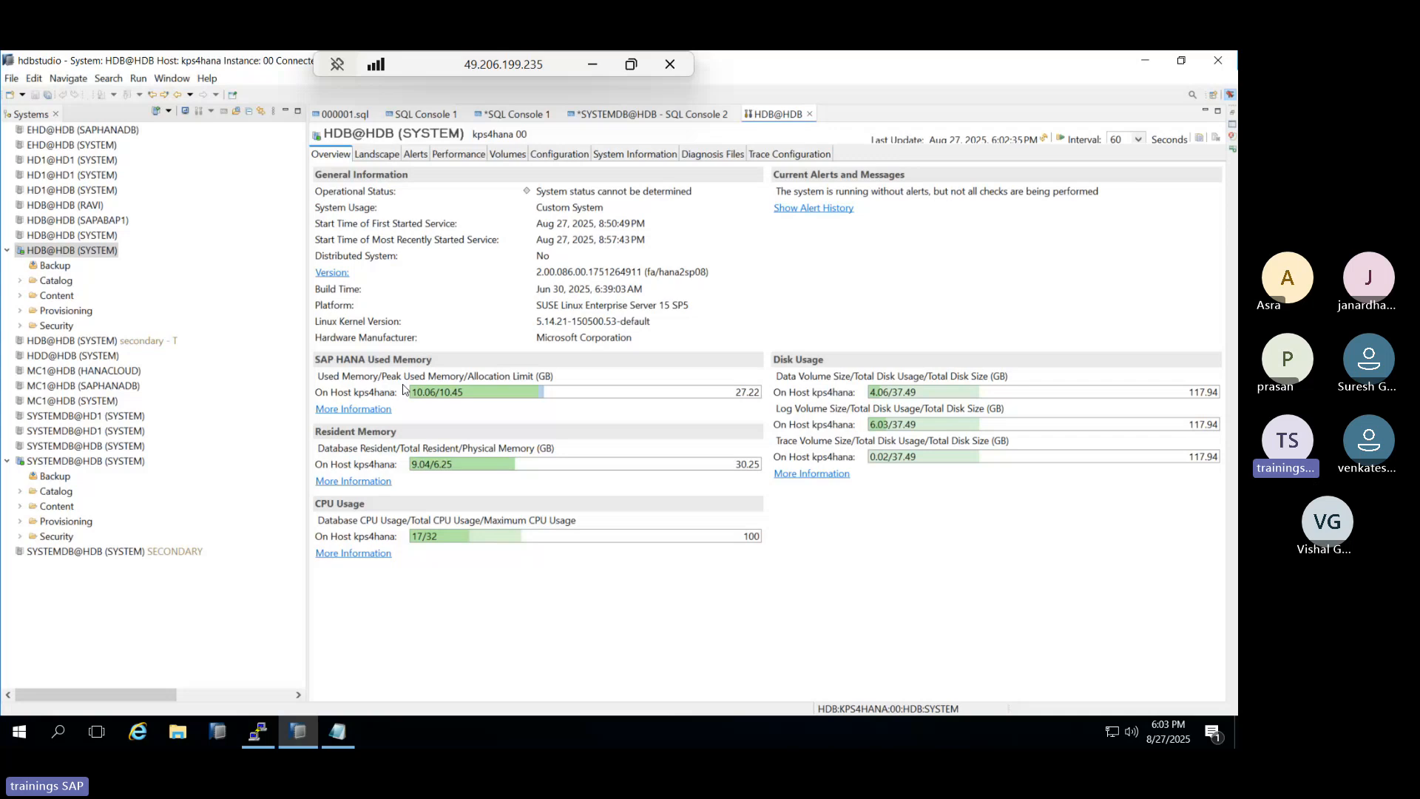
# Hide the remote session, commit the heading text, and choose the plain Rectangle shape.
pyautogui.moveTo(470, 392)
pyautogui.moveTo(545, 401)
pyautogui.moveTo(426, 465)
pyautogui.click(594, 67)
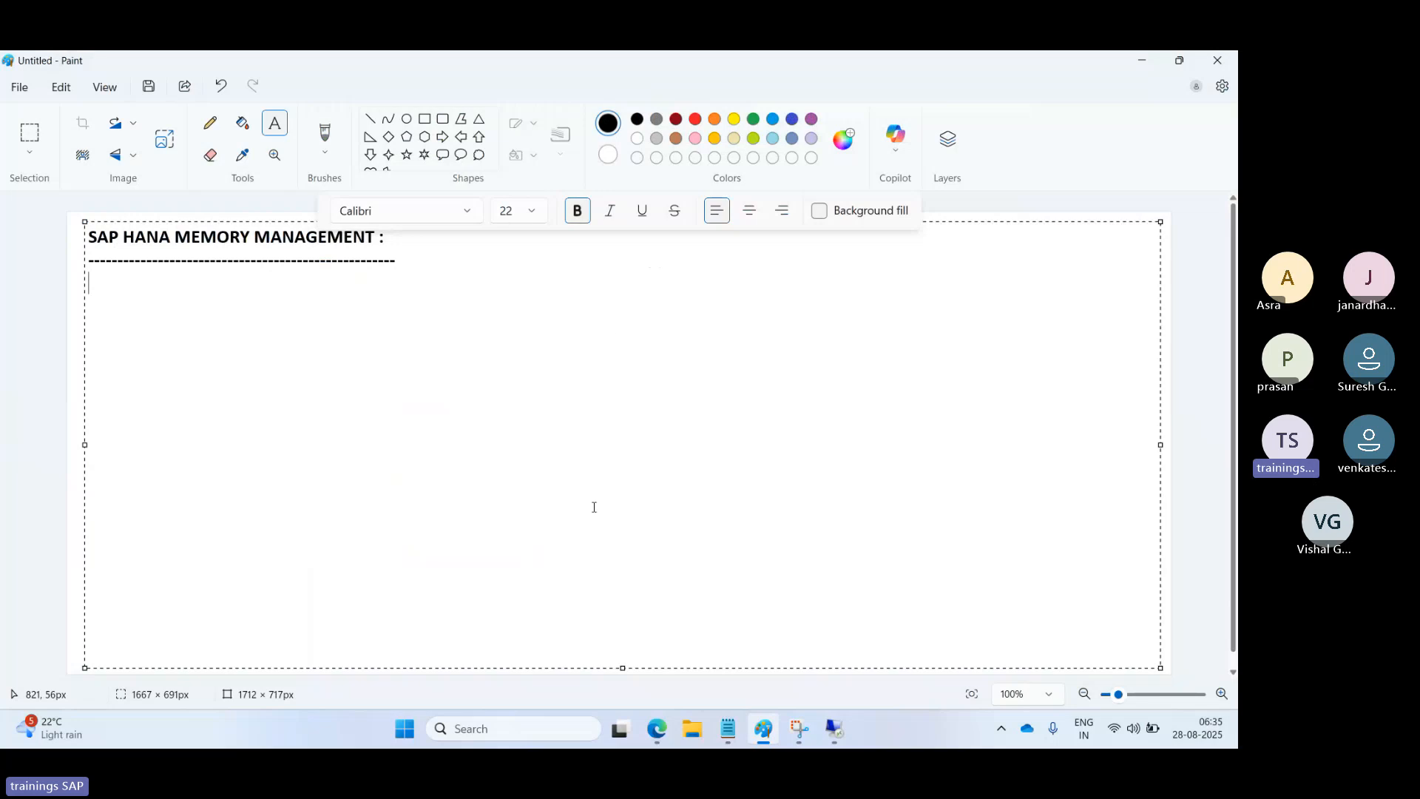
pyautogui.click(426, 123)
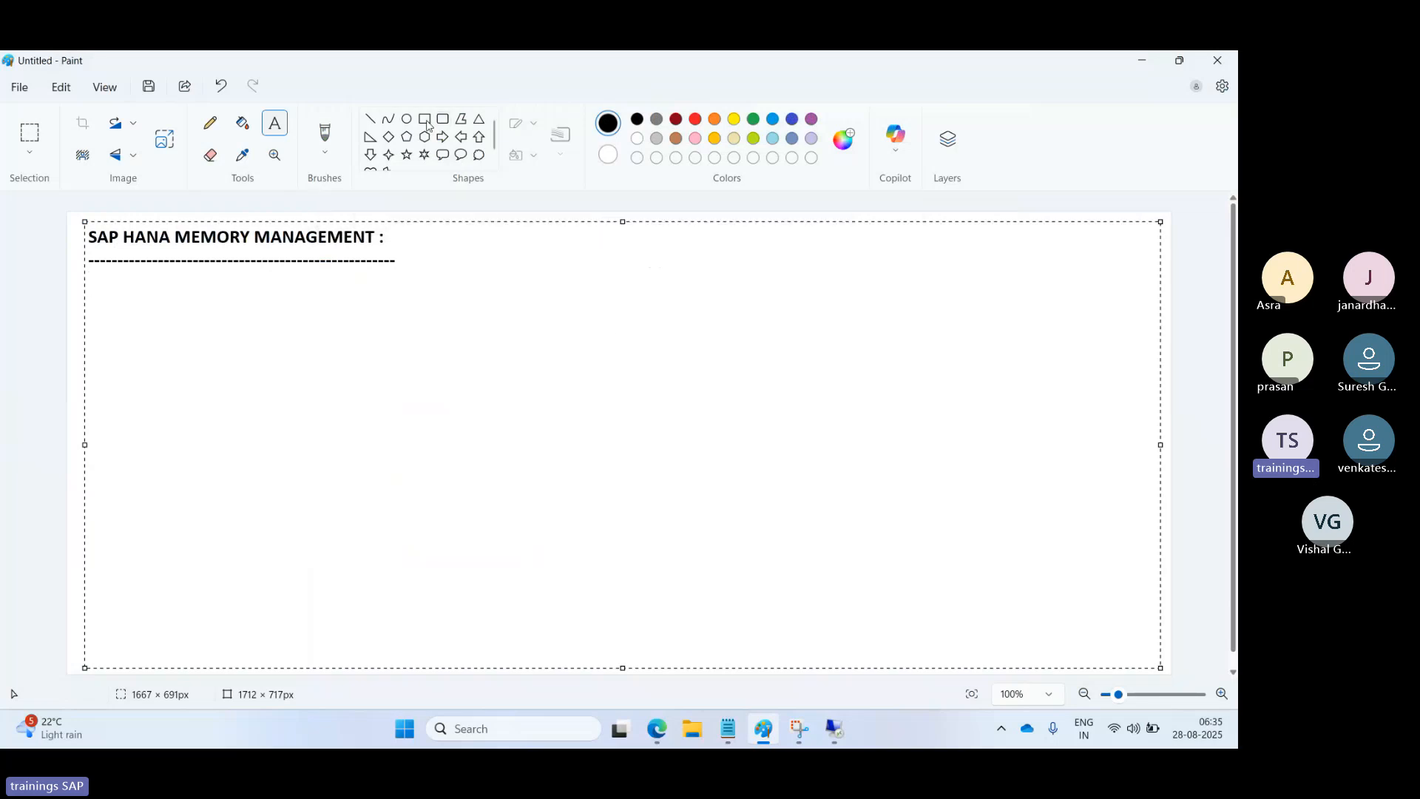
pyautogui.click(427, 122)
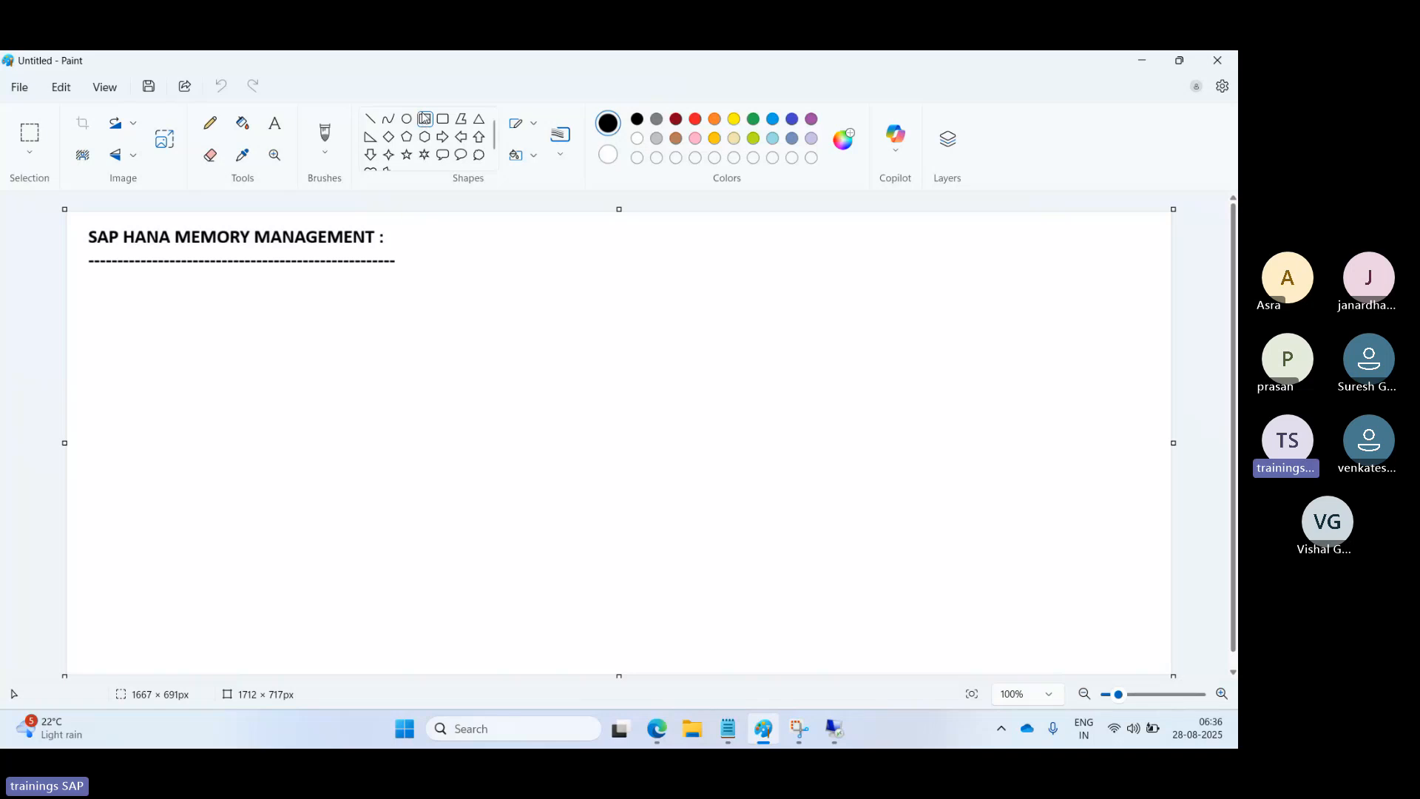
pyautogui.click(424, 118)
# Draw a tall rectangle right of the heading with a thin rounded band along its bottom.
pyautogui.moveTo(527, 220); pyautogui.dragTo(845, 670)
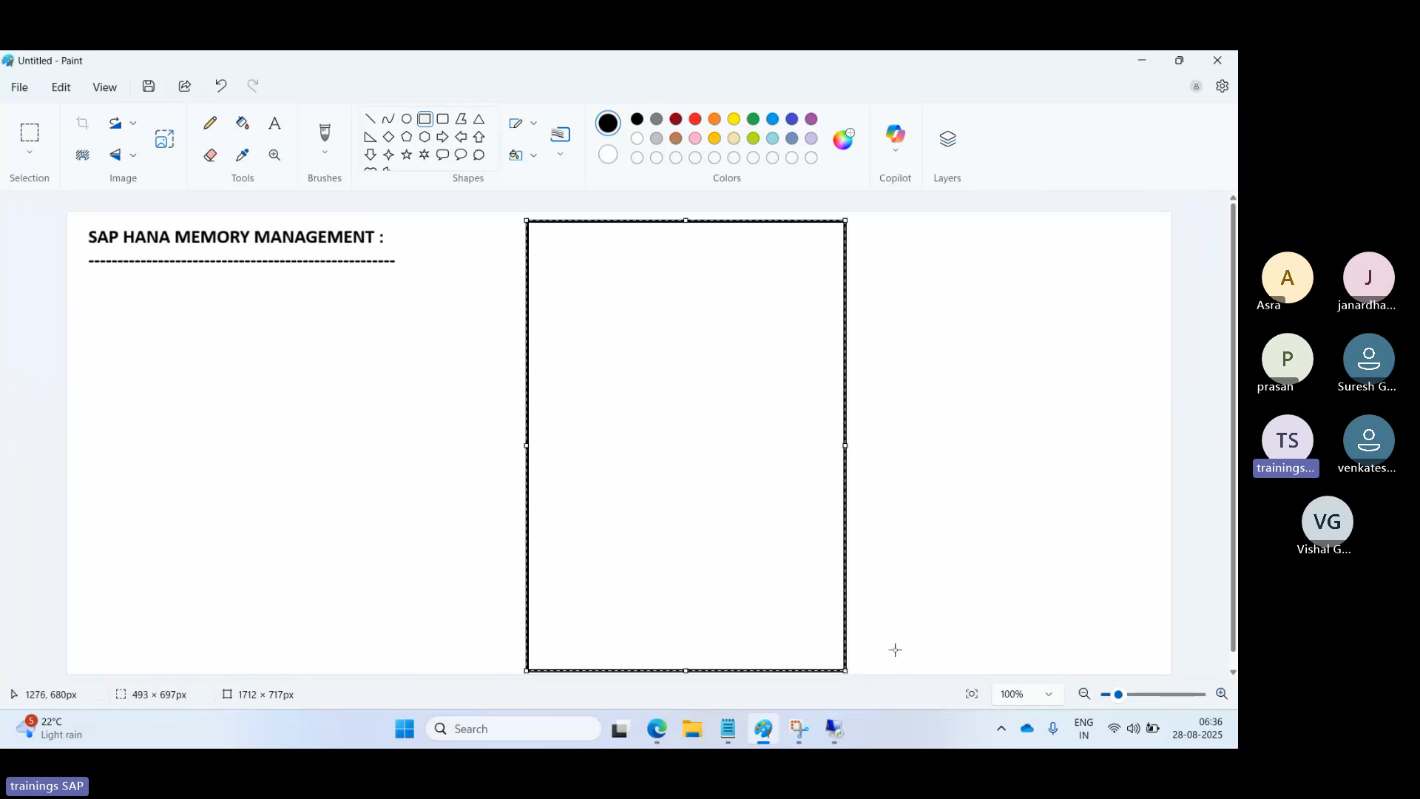
pyautogui.click(909, 648)
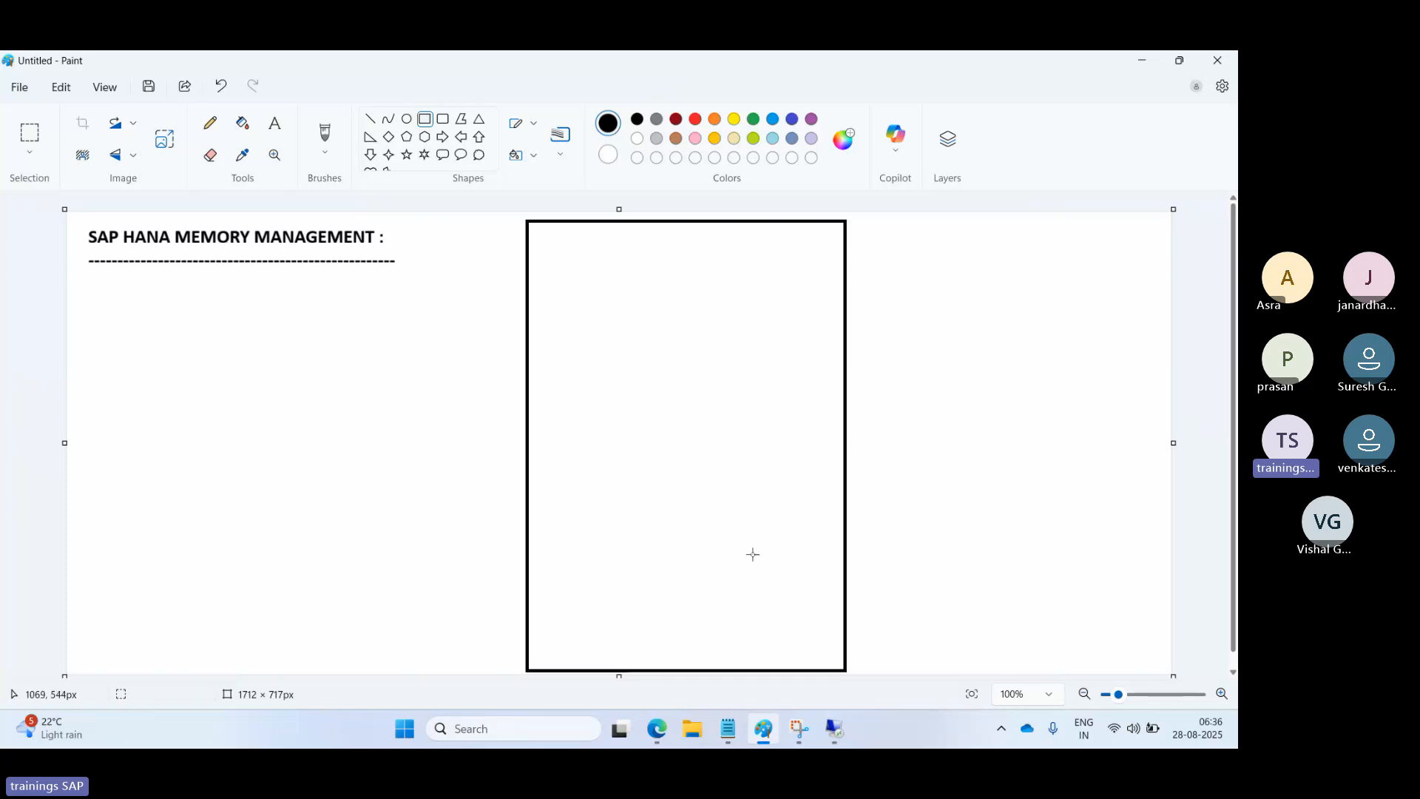
pyautogui.click(443, 119)
pyautogui.moveTo(526, 650); pyautogui.dragTo(848, 674)
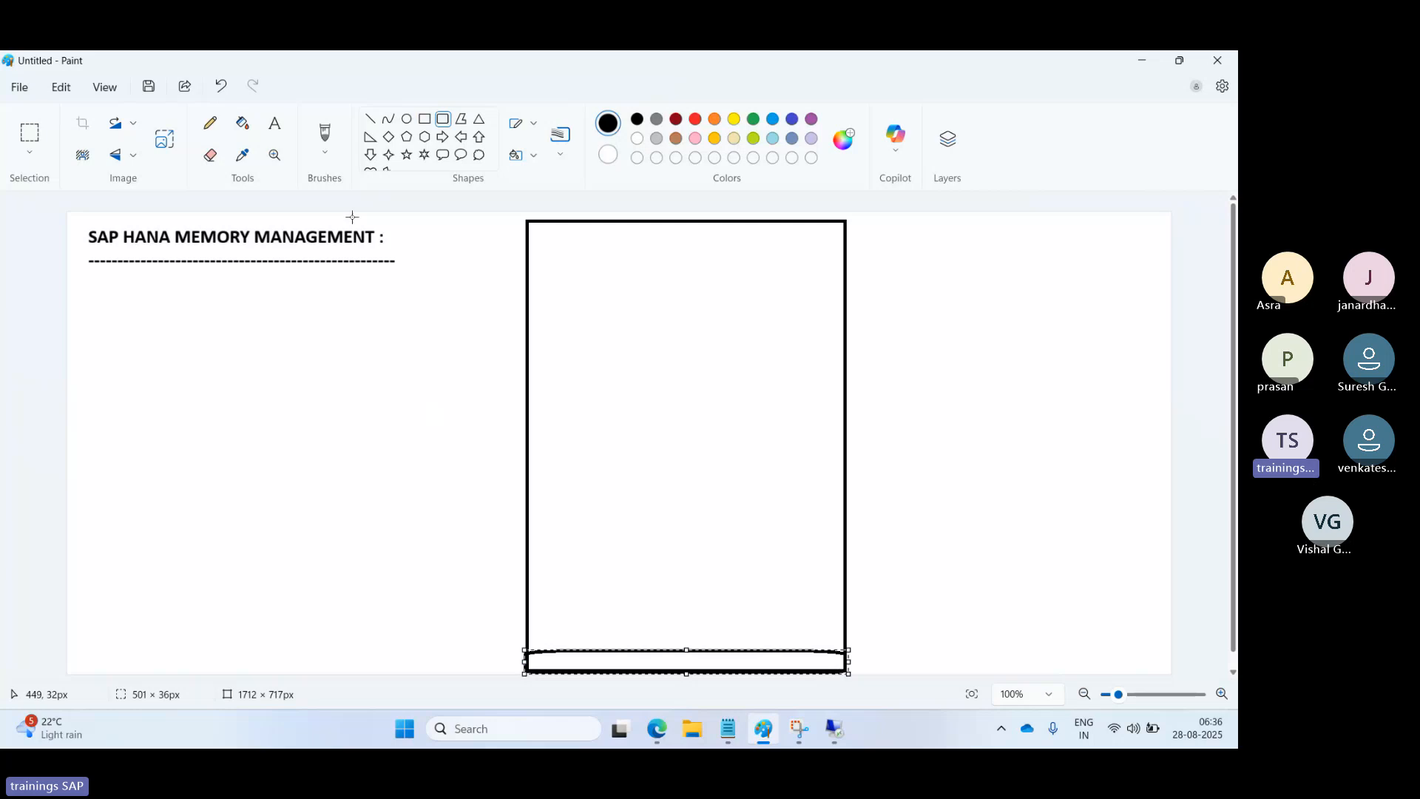
pyautogui.click(425, 119)
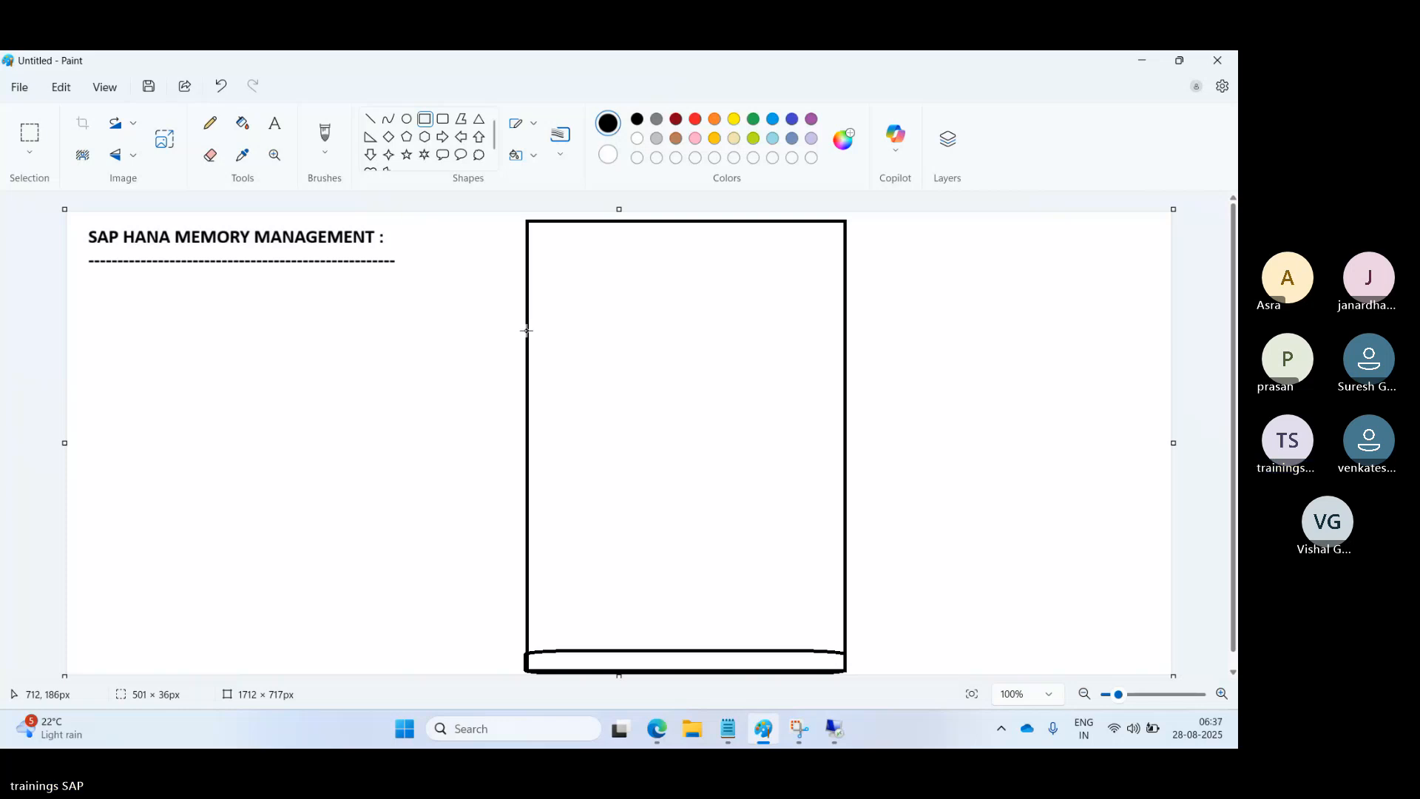
# Draw red-outlined sections inside the box: a large lower area, thin bottom band, and middle section.
pyautogui.moveTo(527, 320); pyautogui.dragTo(842, 651)
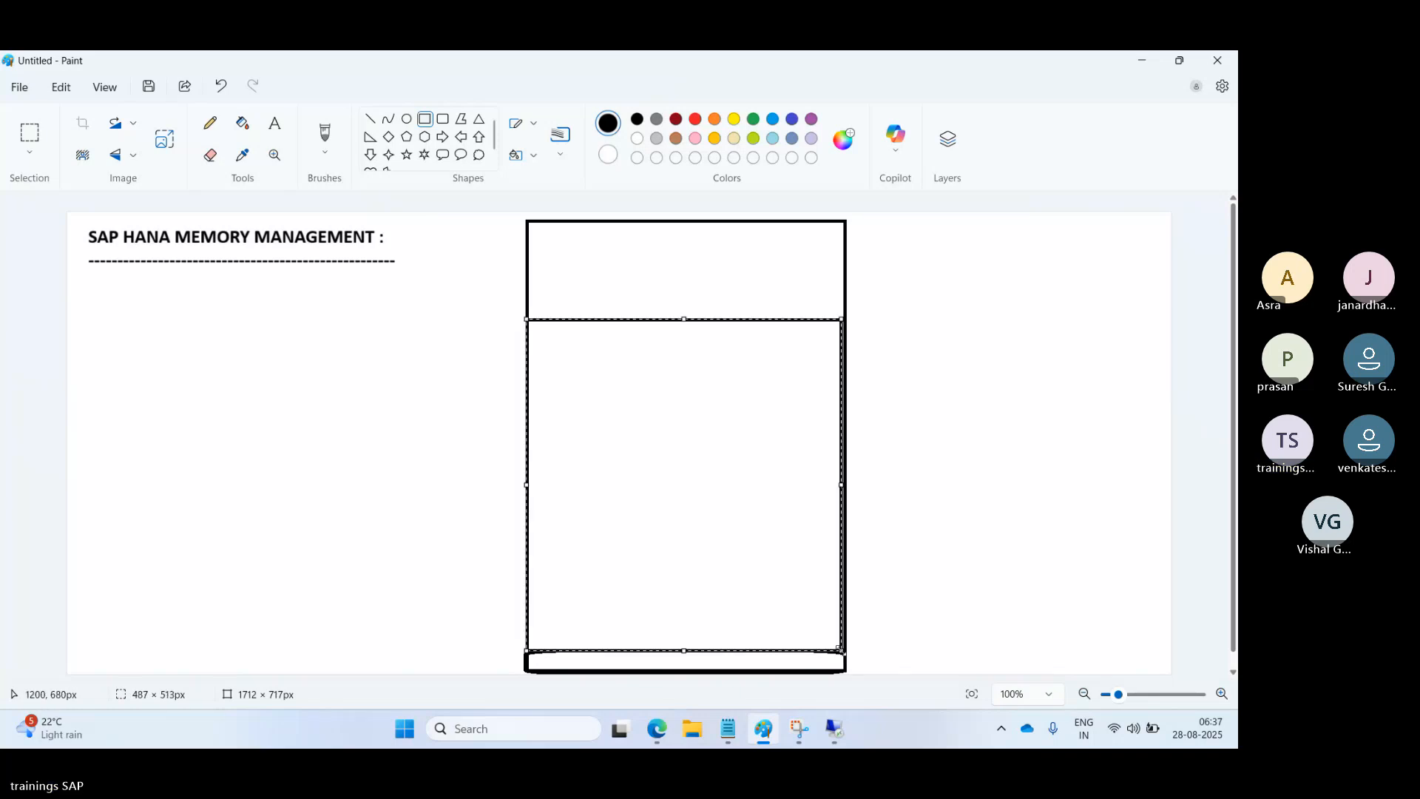
pyautogui.click(695, 119)
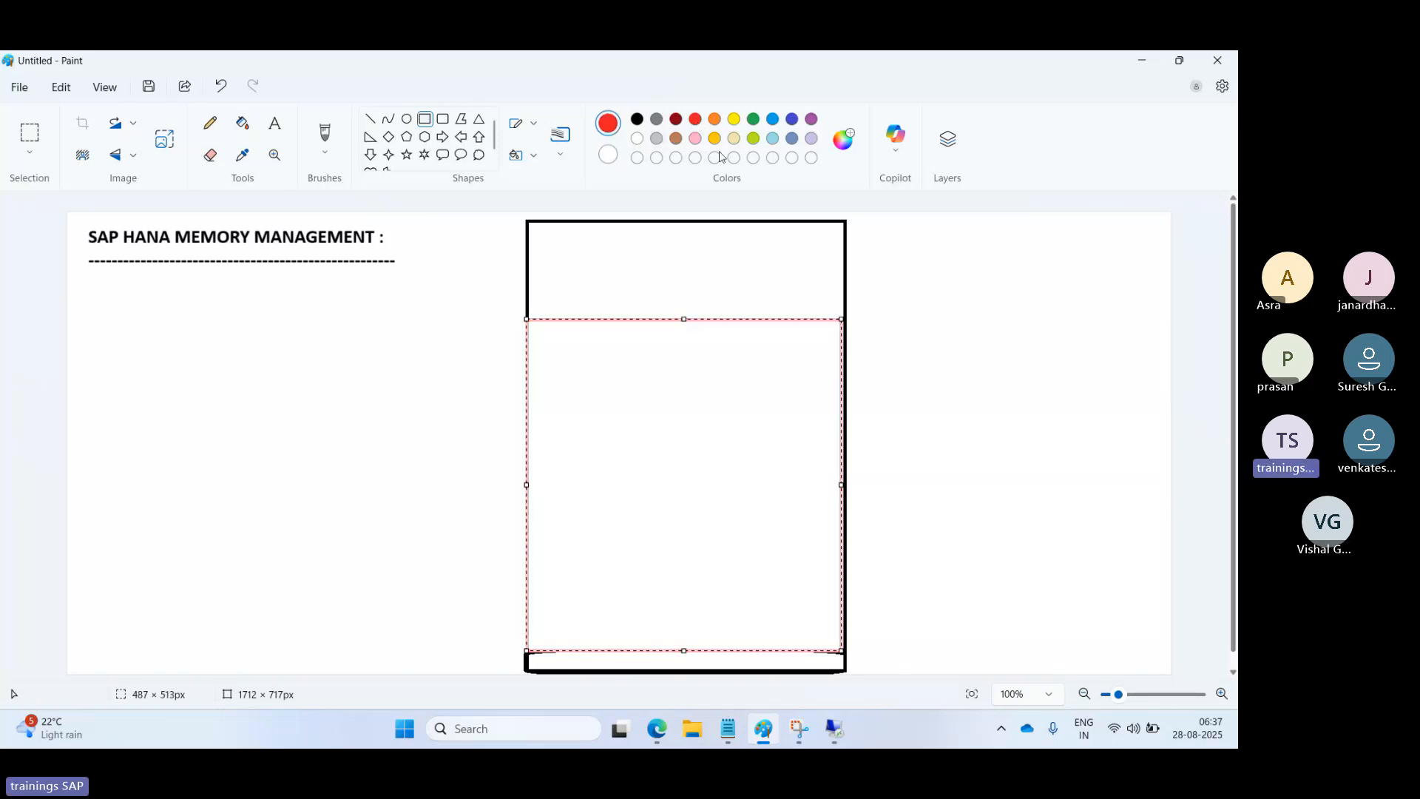
pyautogui.click(988, 372)
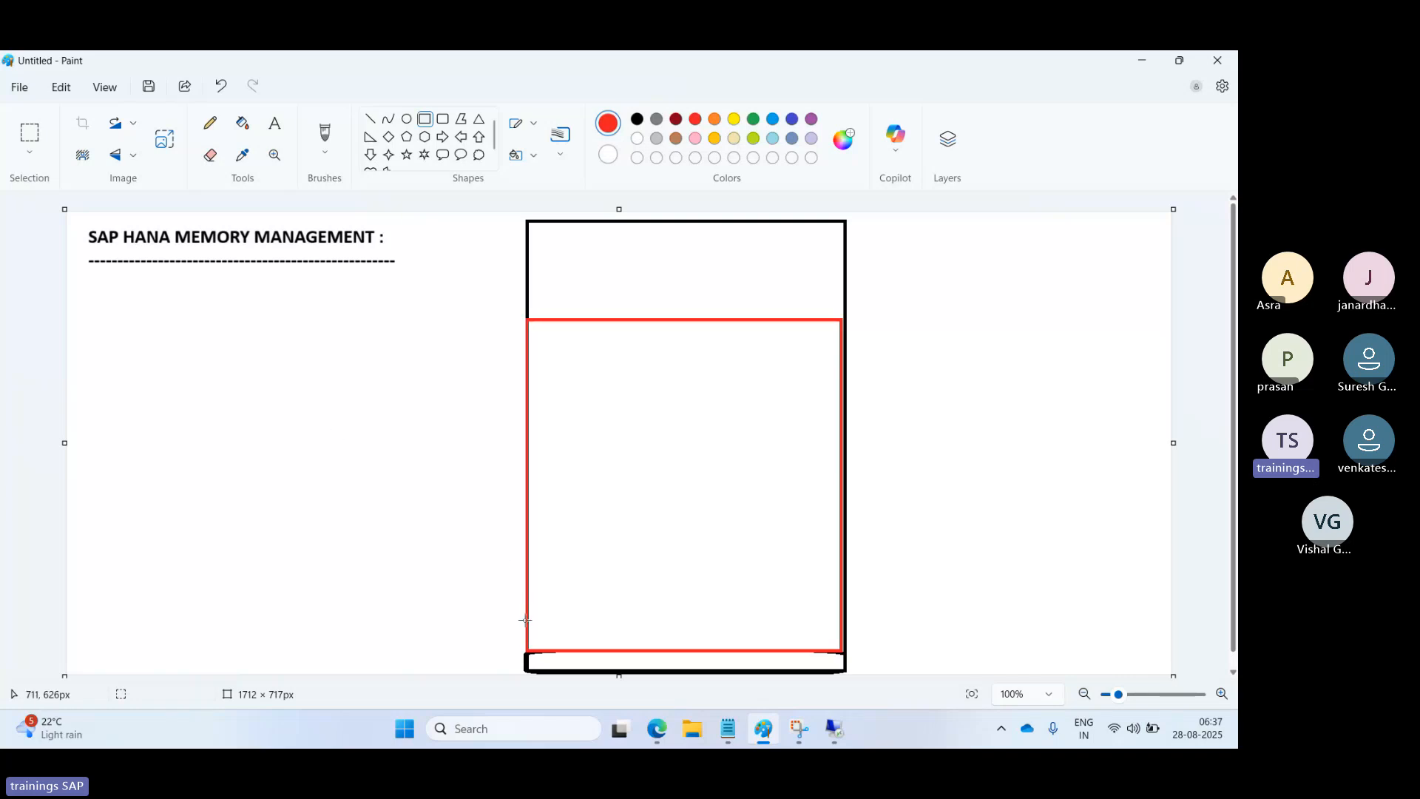
pyautogui.moveTo(528, 625); pyautogui.dragTo(839, 649)
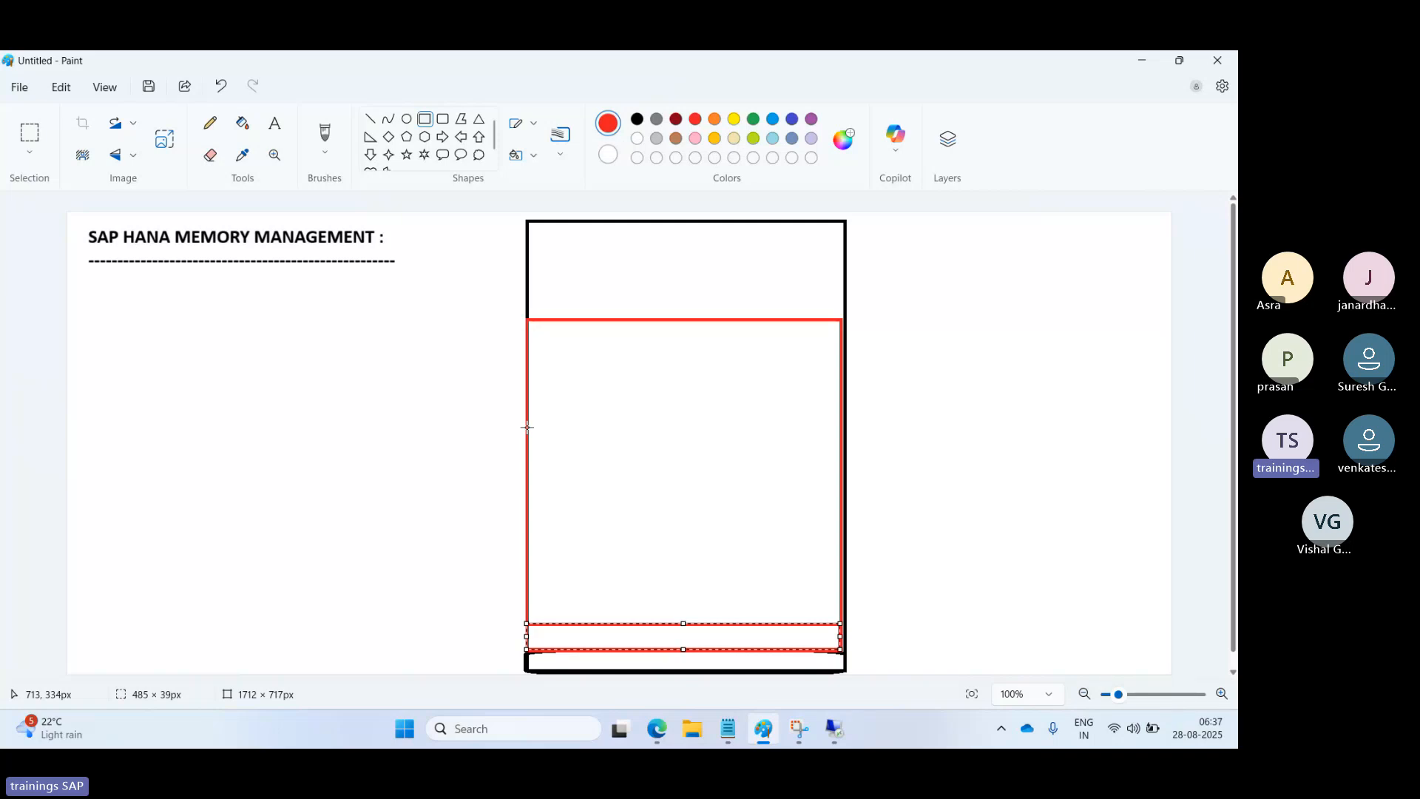
pyautogui.moveTo(528, 427); pyautogui.dragTo(841, 621)
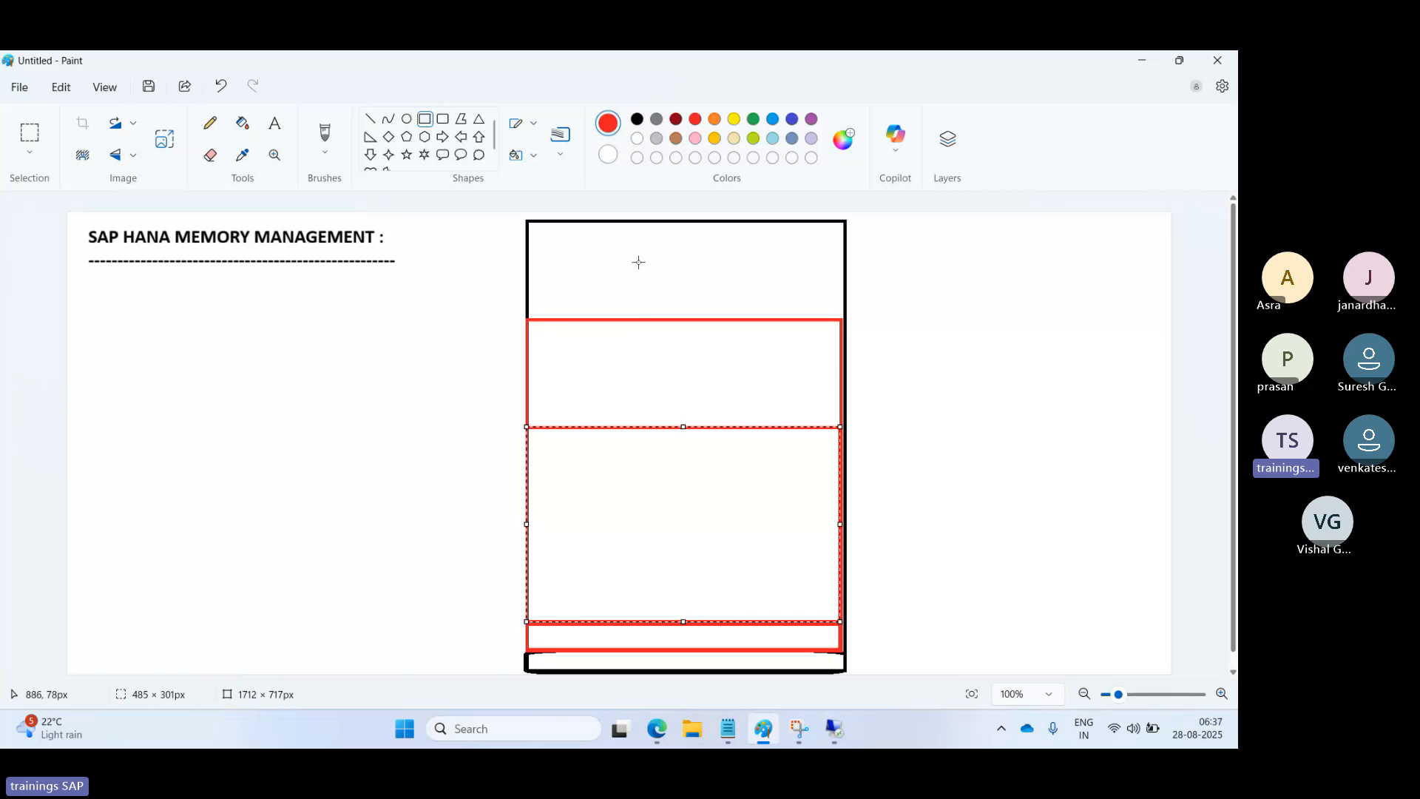
# Add the red label 'OS-CODE+PROG' in the bottom band of the diagram.
pyautogui.click(275, 123)
pyautogui.click(587, 657)
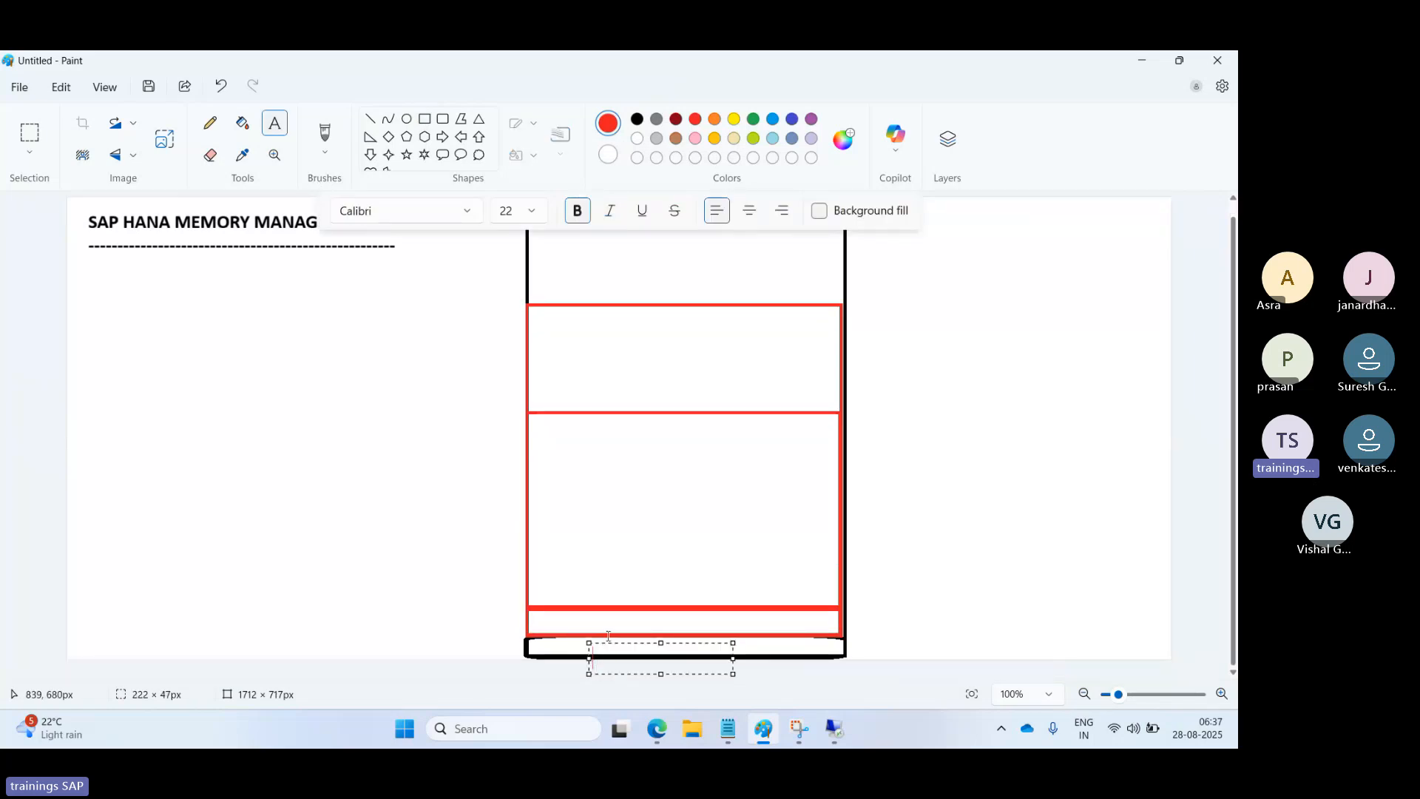
pyautogui.write('OS')
pyautogui.moveTo(660, 640); pyautogui.dragTo(652, 633)
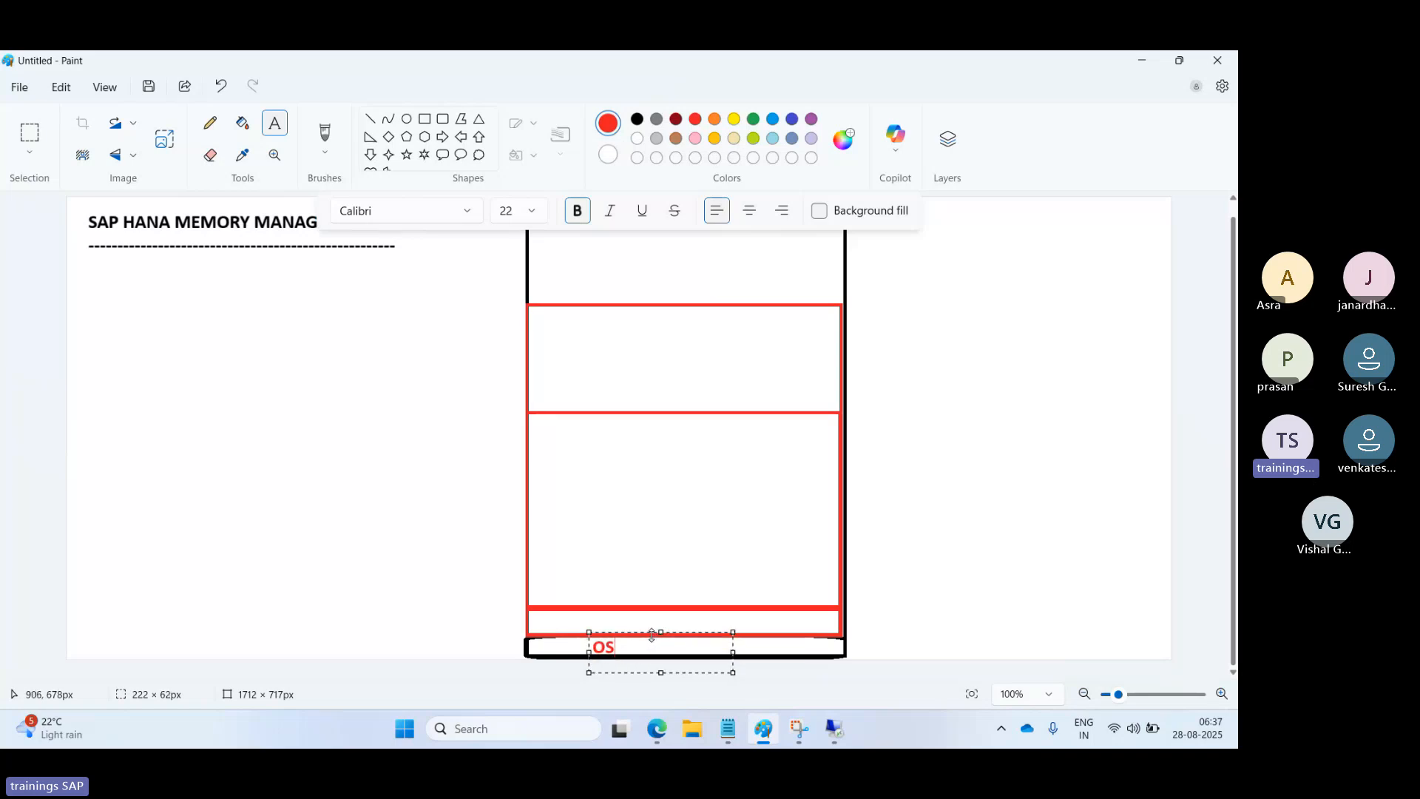
pyautogui.write('CODE+PROG')
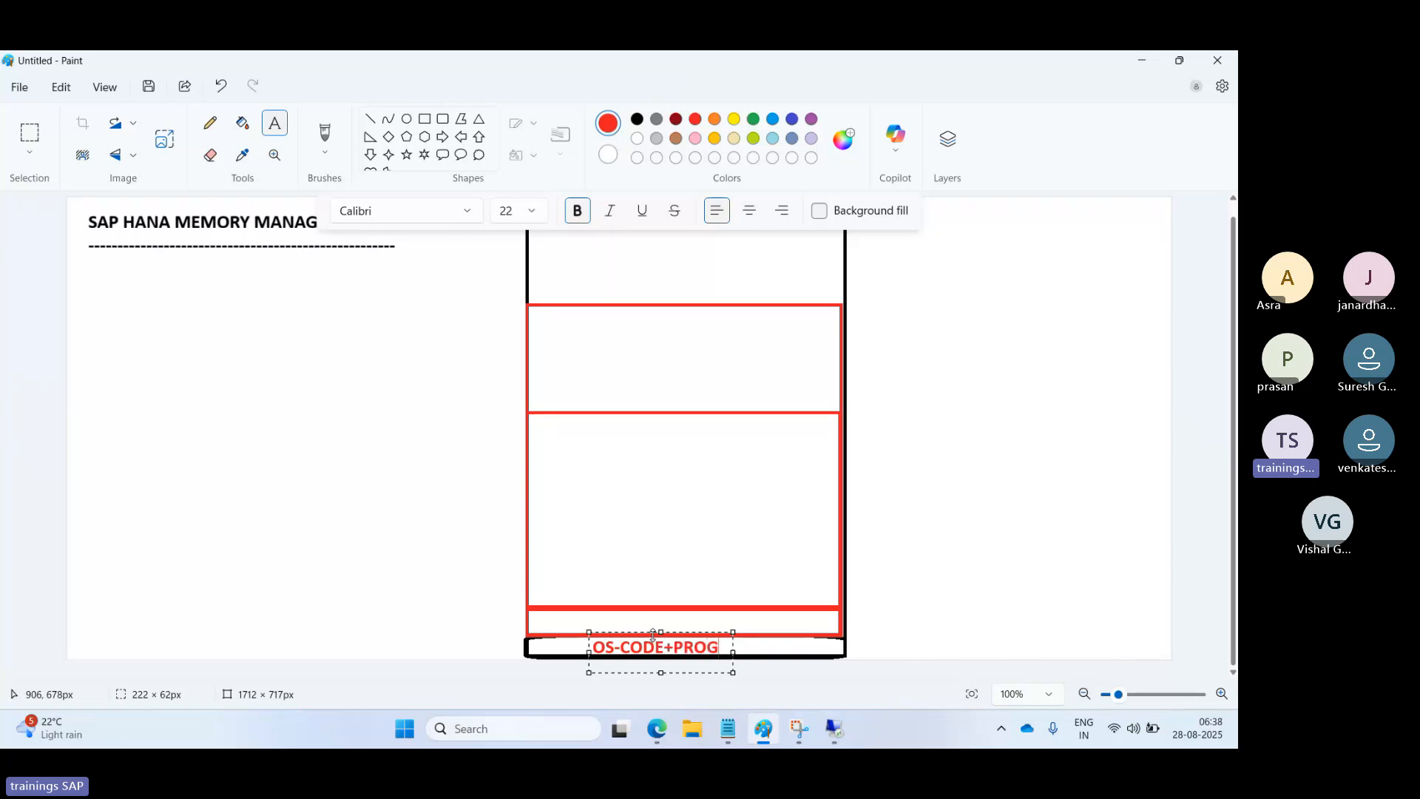
pyautogui.click(630, 618)
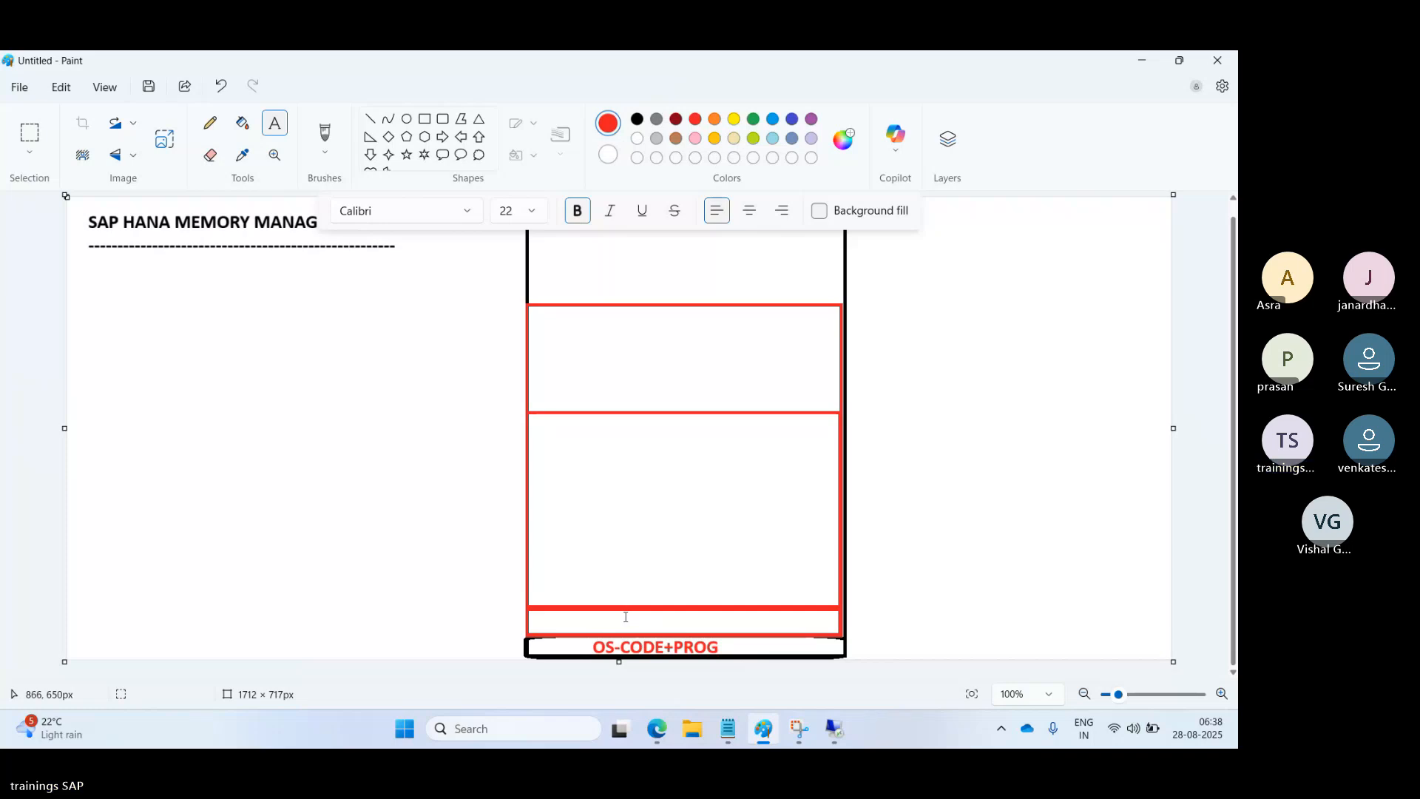
# Add the red label 'HANA-CODE+stack' on one line in the thin band above it.
pyautogui.click(625, 617)
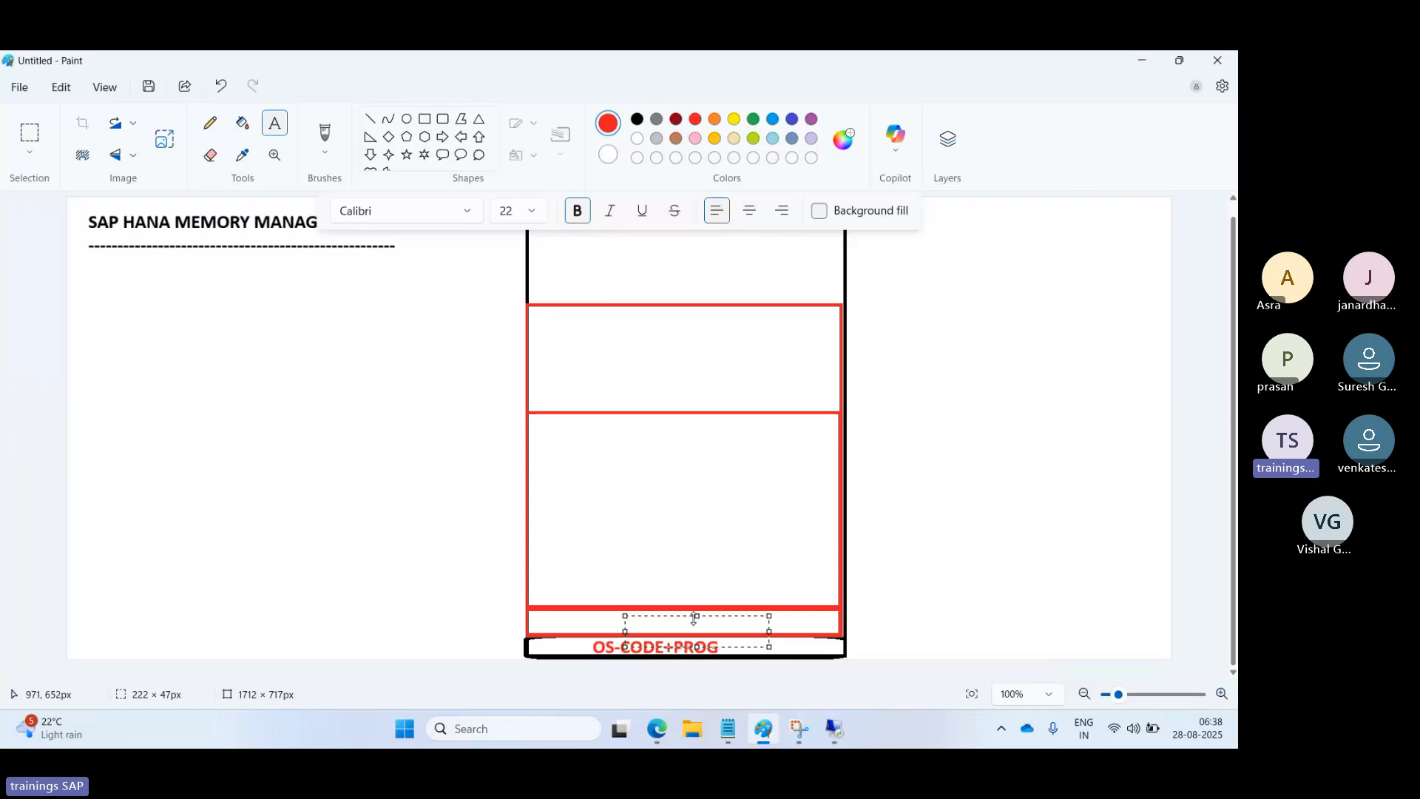
pyautogui.moveTo(695, 616); pyautogui.dragTo(691, 612)
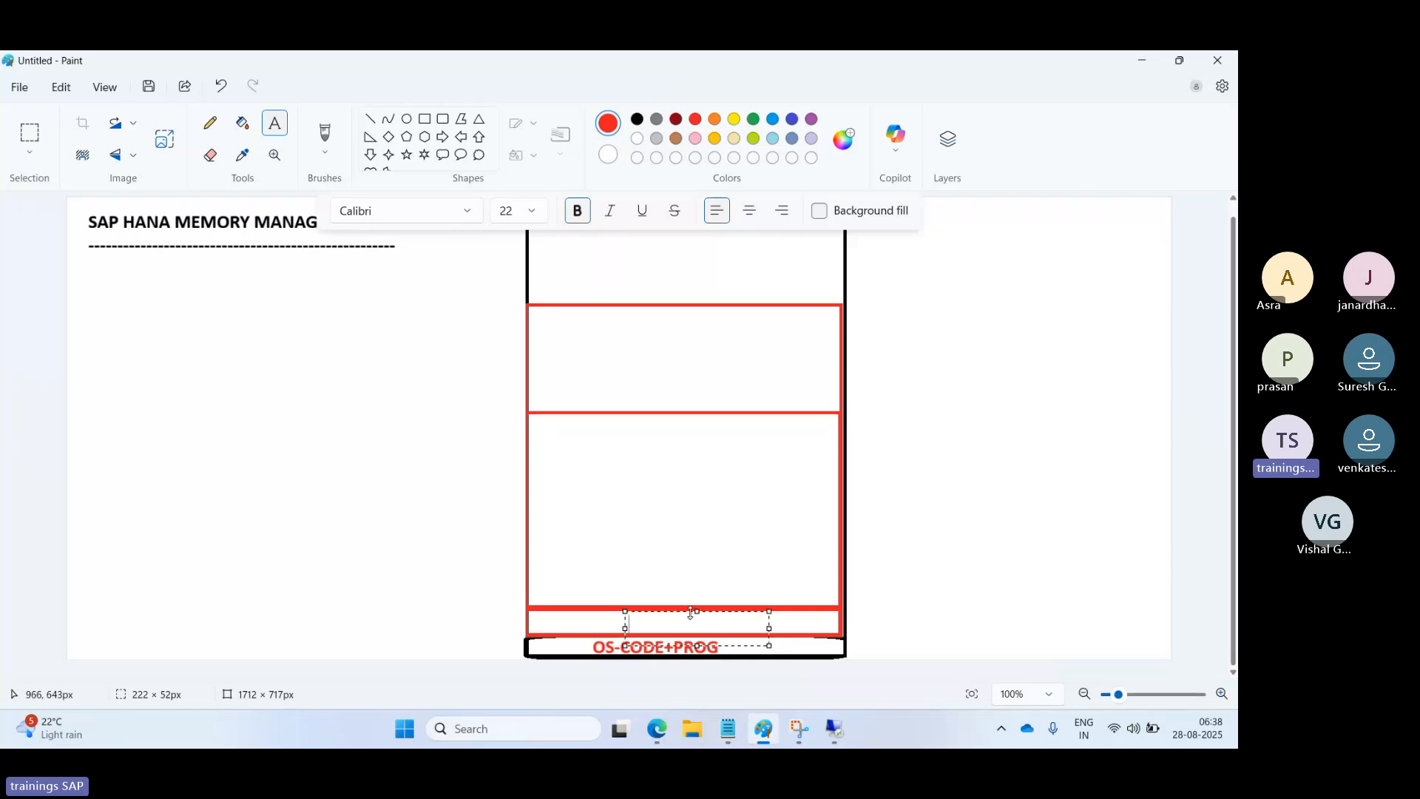
pyautogui.write('COde')
pyautogui.press('BackSpace')
pyautogui.press('BackSpace')
pyautogui.press('BackSpace')
pyautogui.press('BackSpace')
pyautogui.write('HANA-CODE+stac')
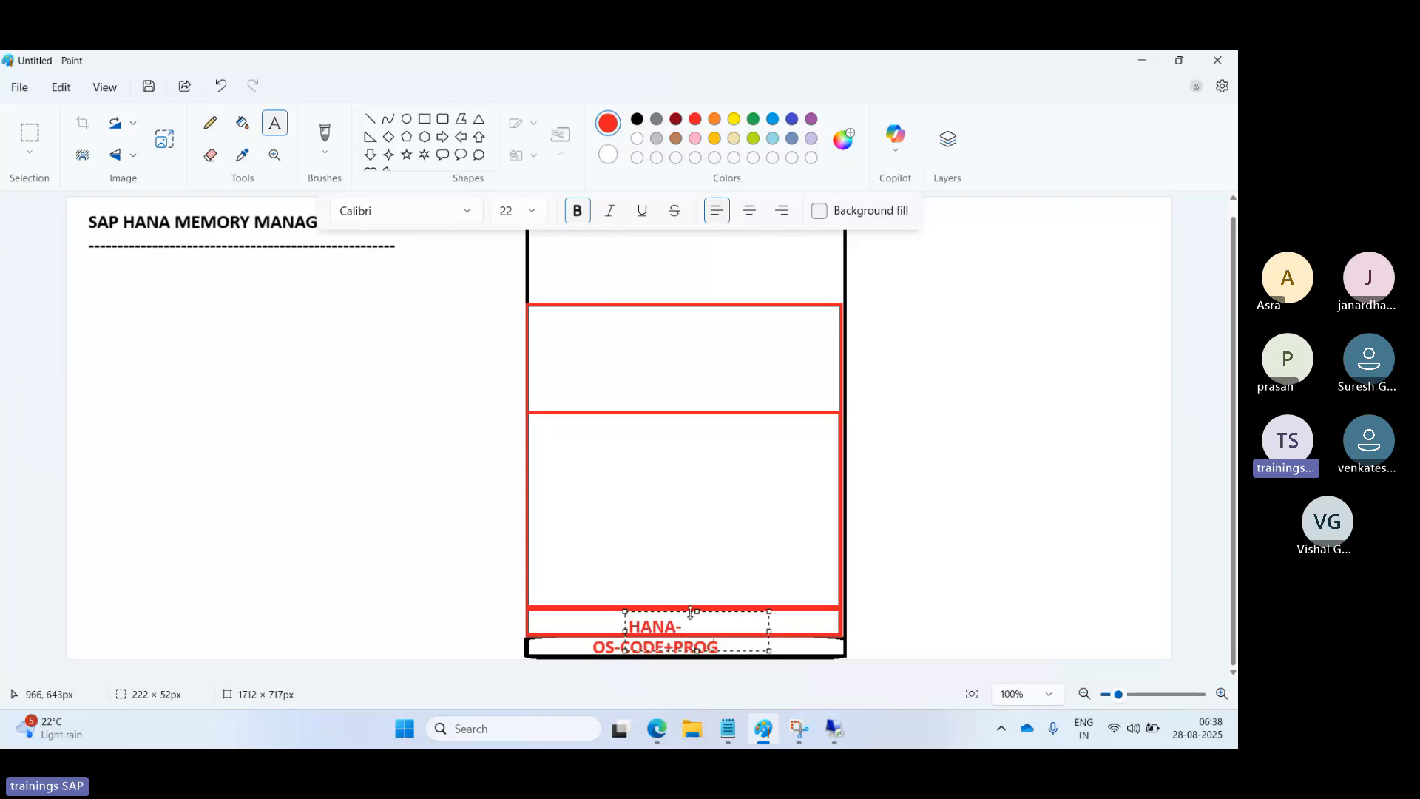
pyautogui.write('k')
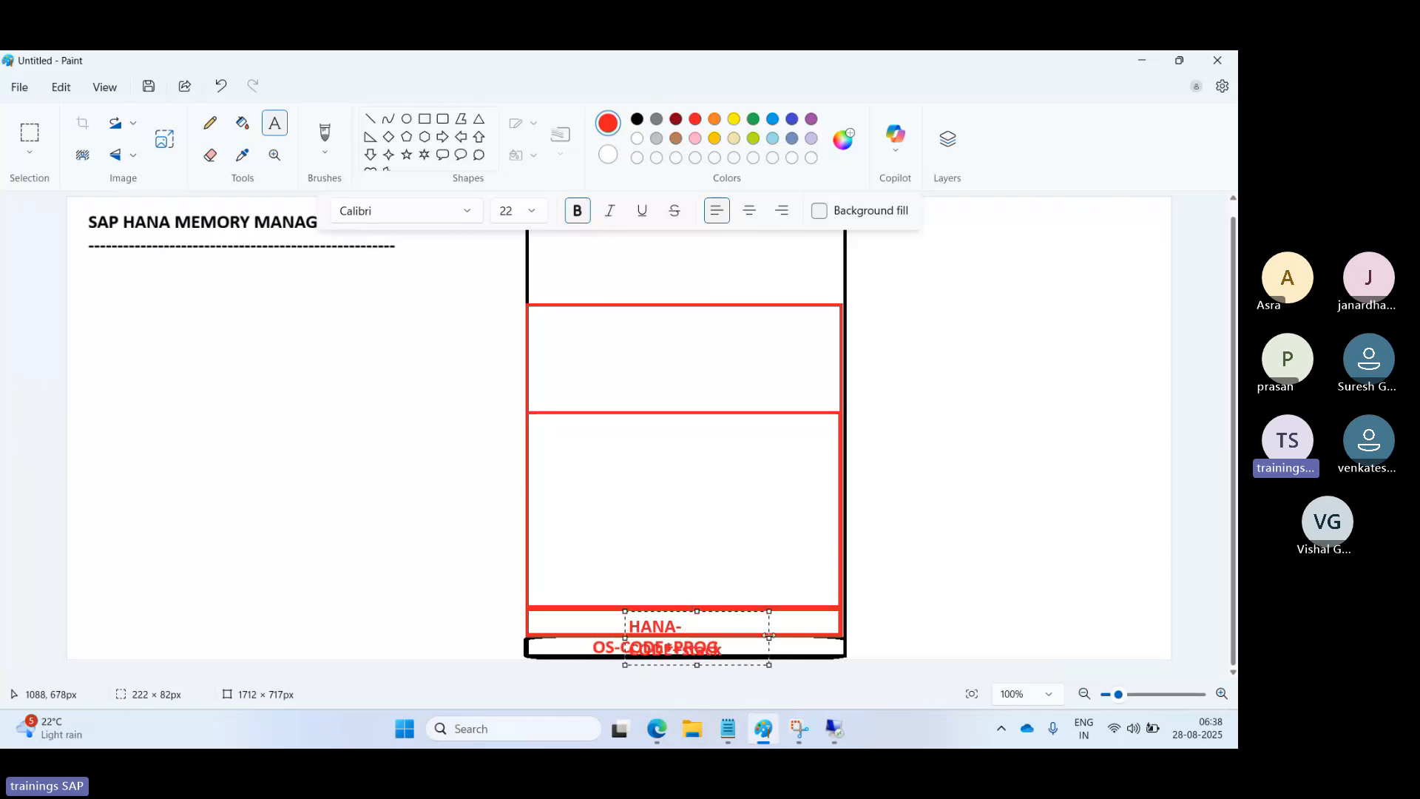
pyautogui.moveTo(778, 634); pyautogui.dragTo(813, 605)
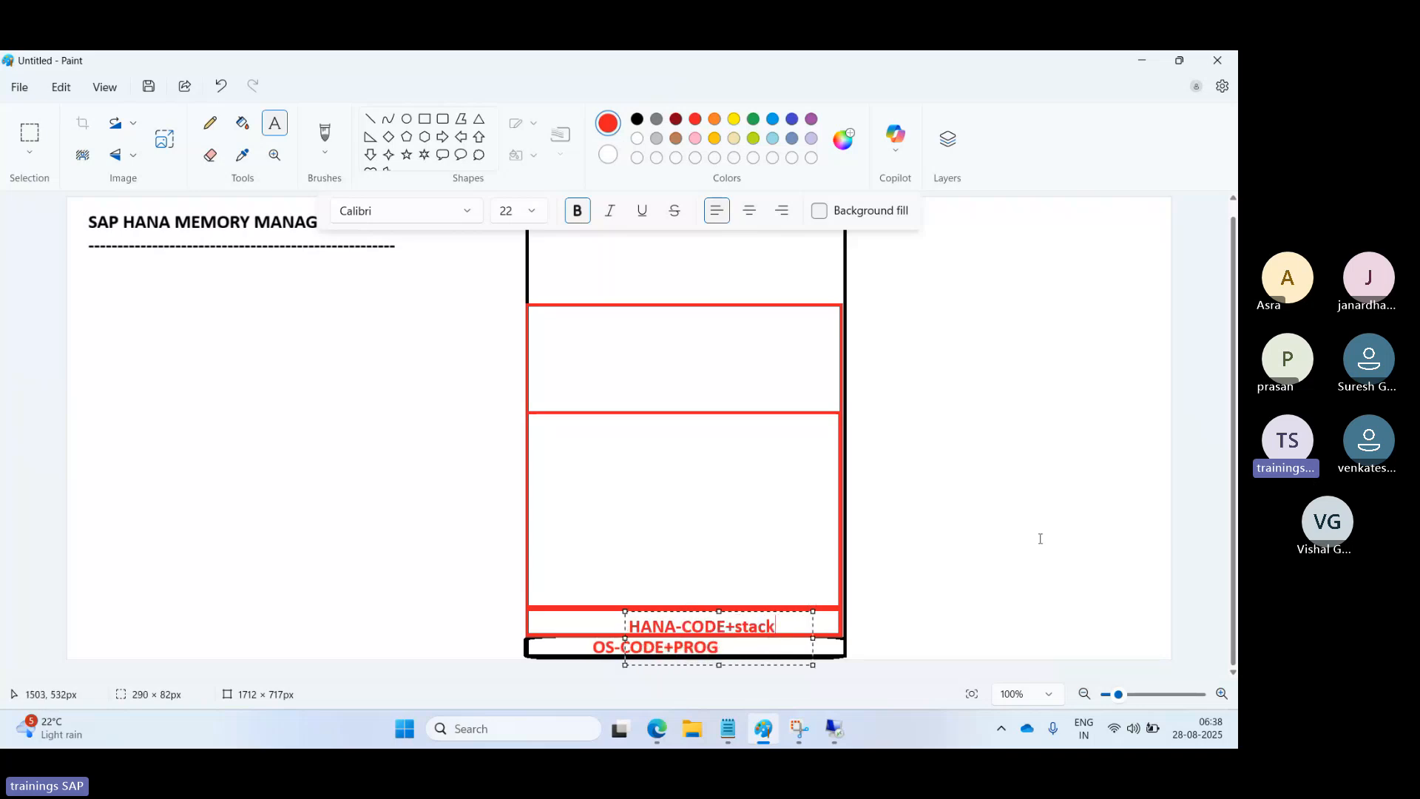
pyautogui.click(613, 474)
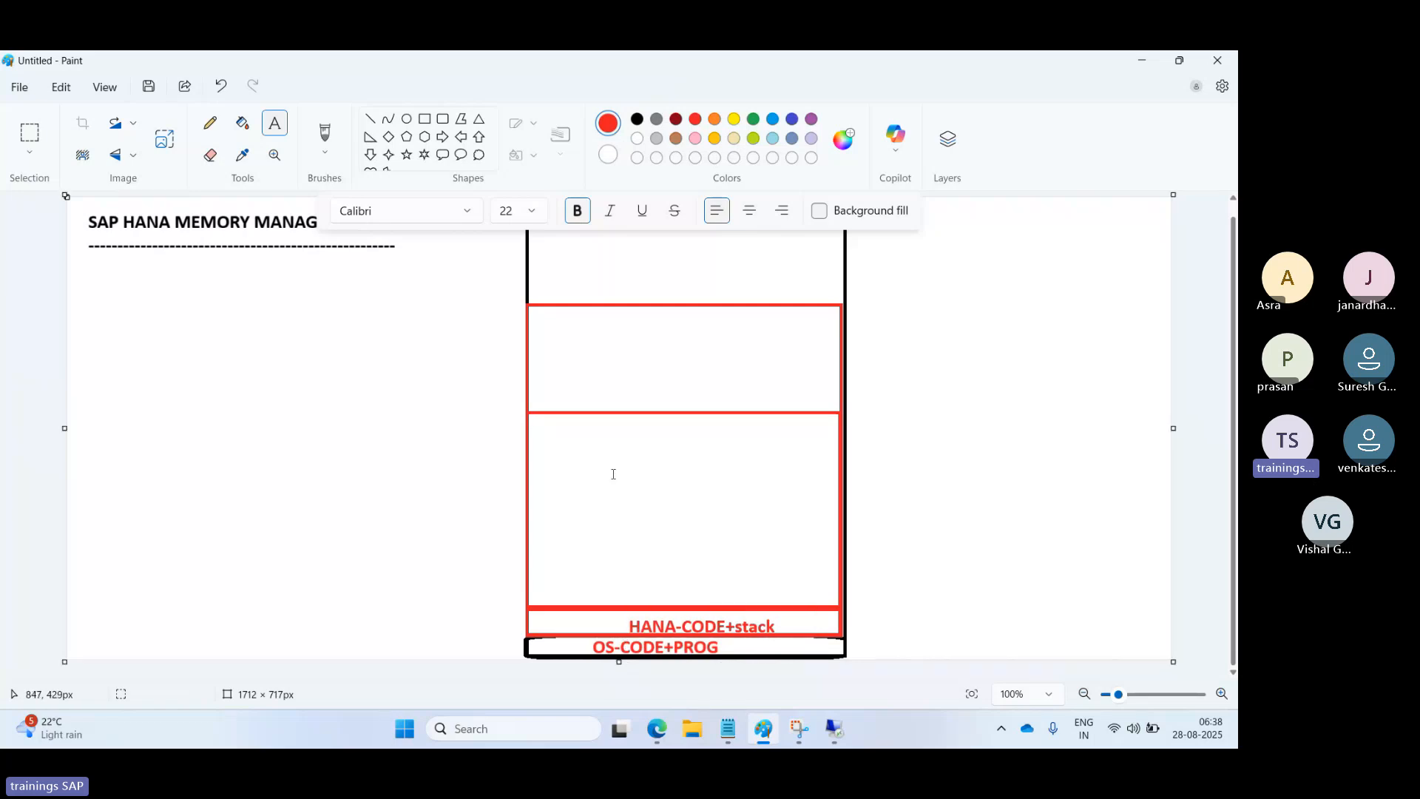
# Label the middle and upper red sections 'HANA USE' and 'HANA FREE MEMORY'.
pyautogui.click(613, 474)
pyautogui.write('HANA USE')
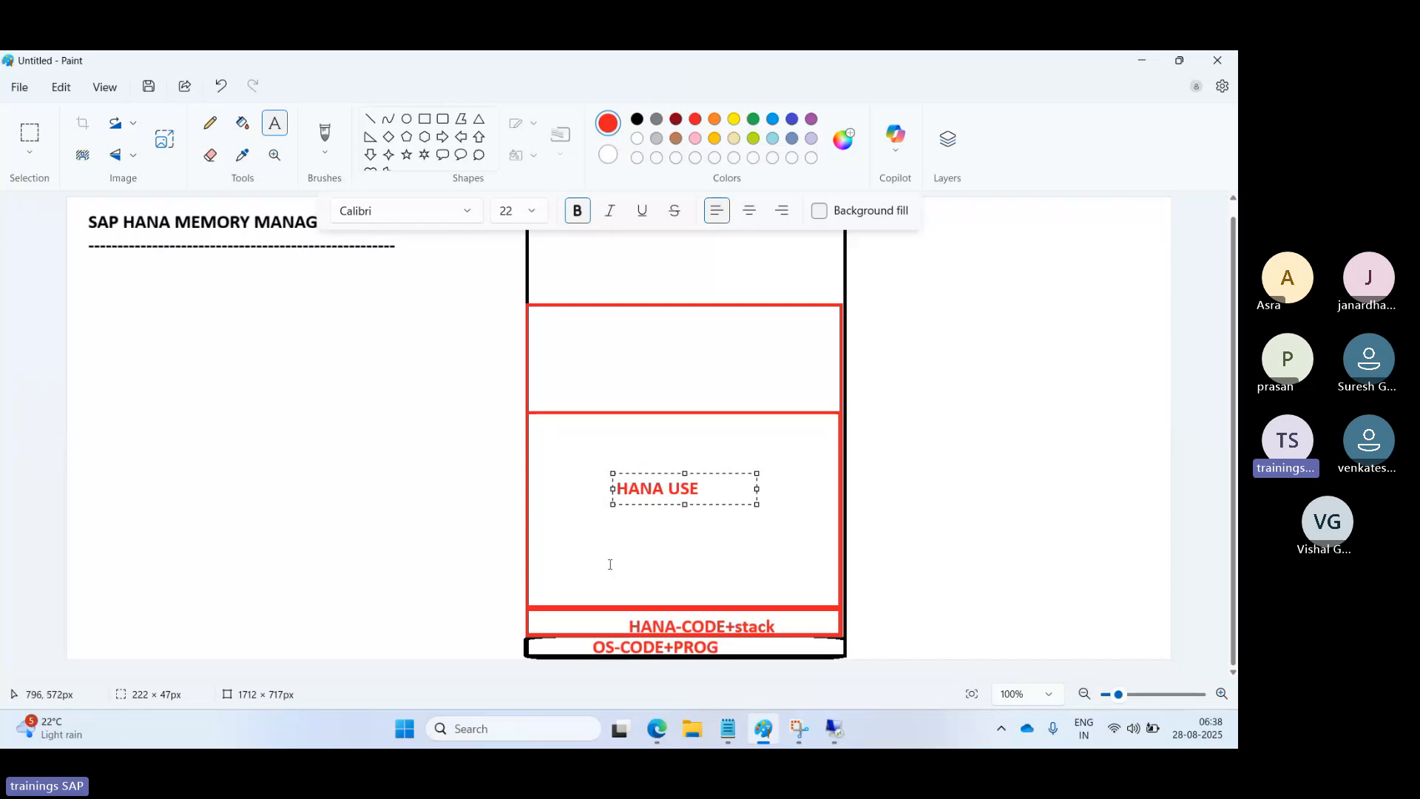
pyautogui.click(616, 341)
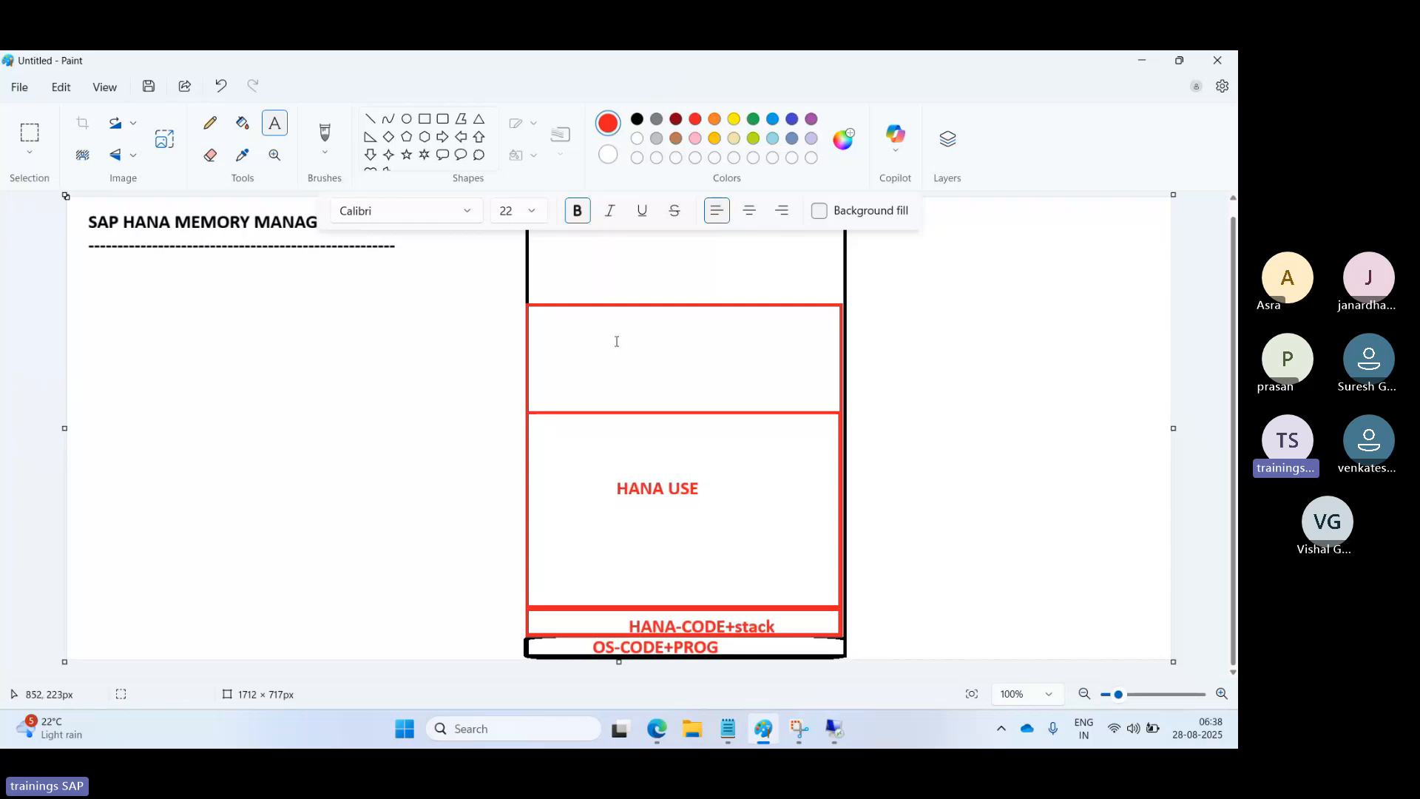
pyautogui.click(616, 345)
pyautogui.write('HANA')
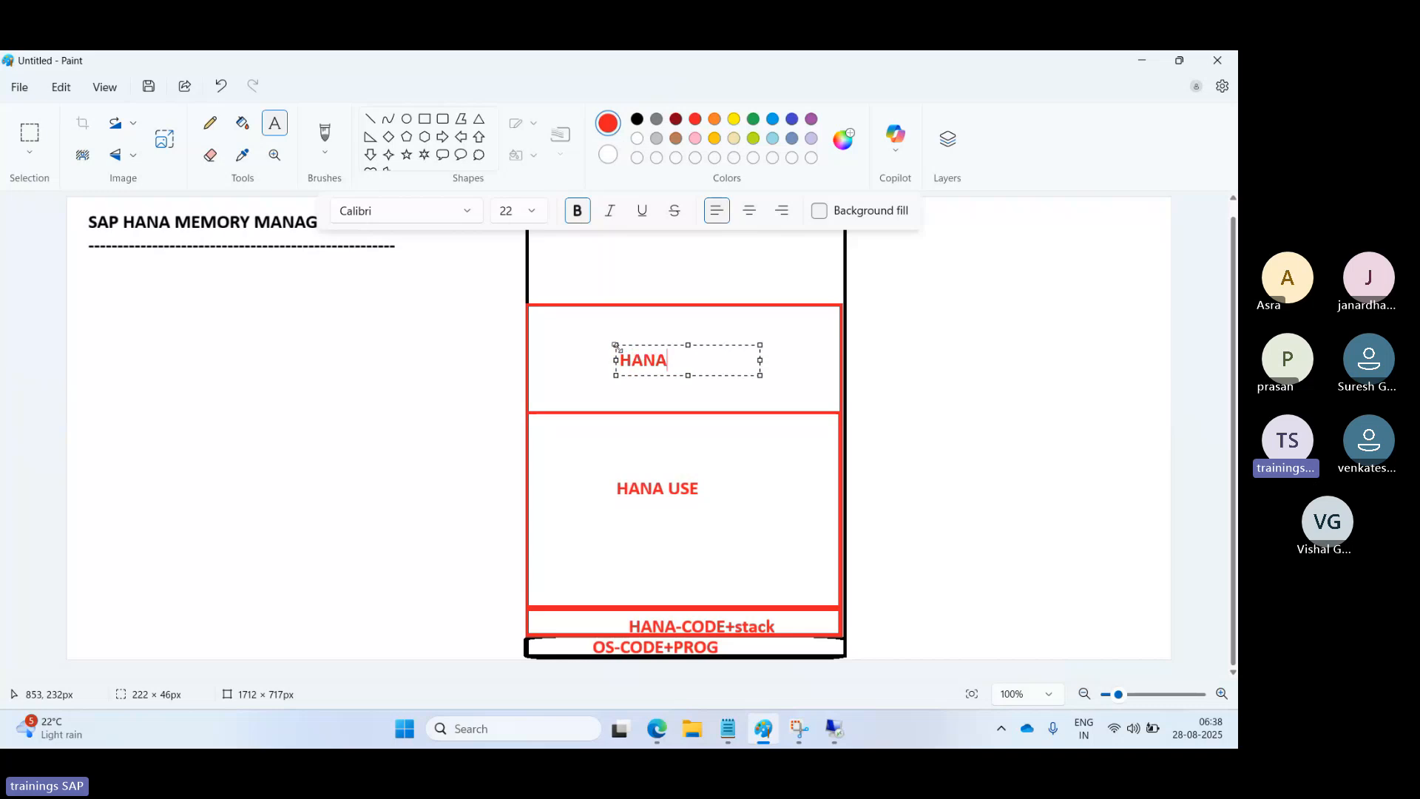
pyautogui.write(' FREE MEM')
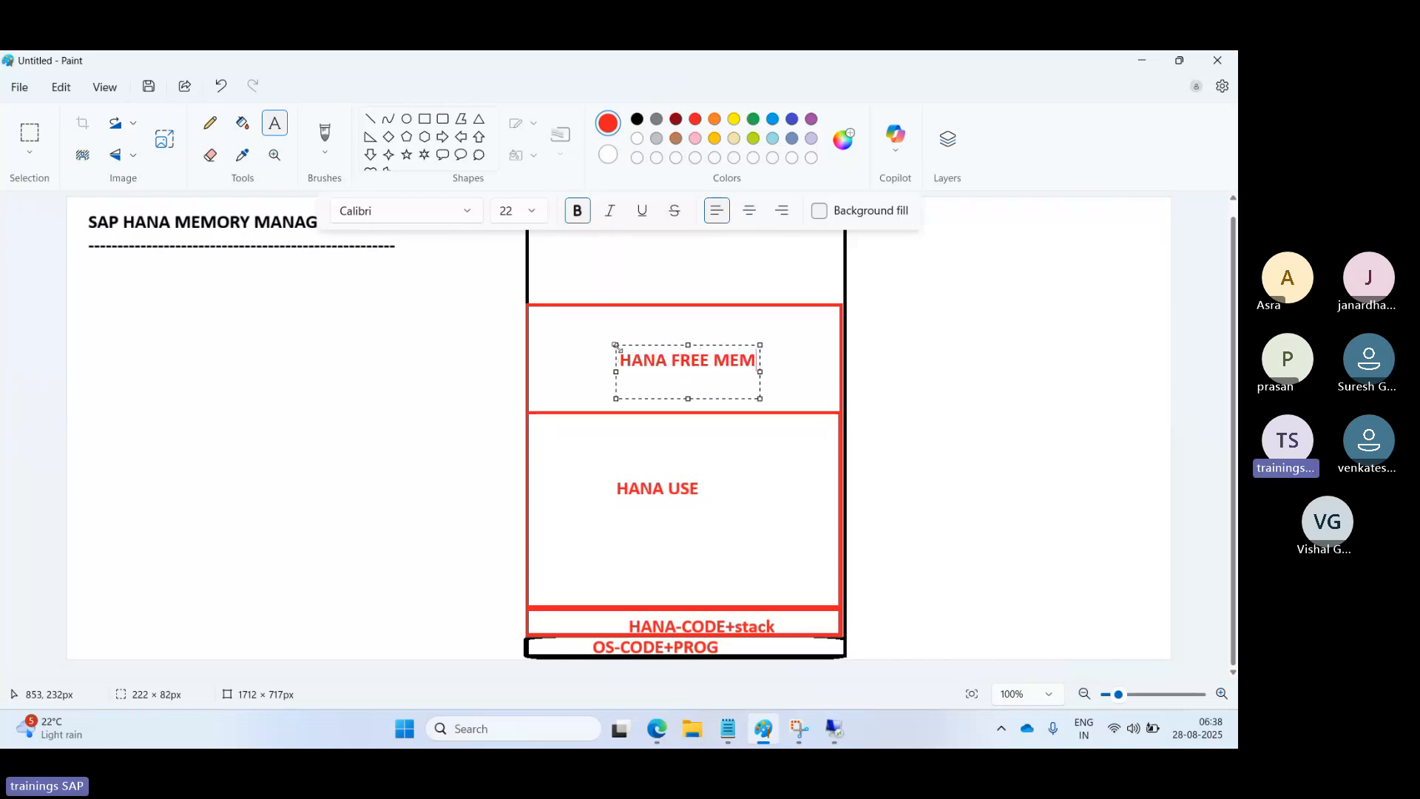
pyautogui.press('Return')
pyautogui.write('ORY')
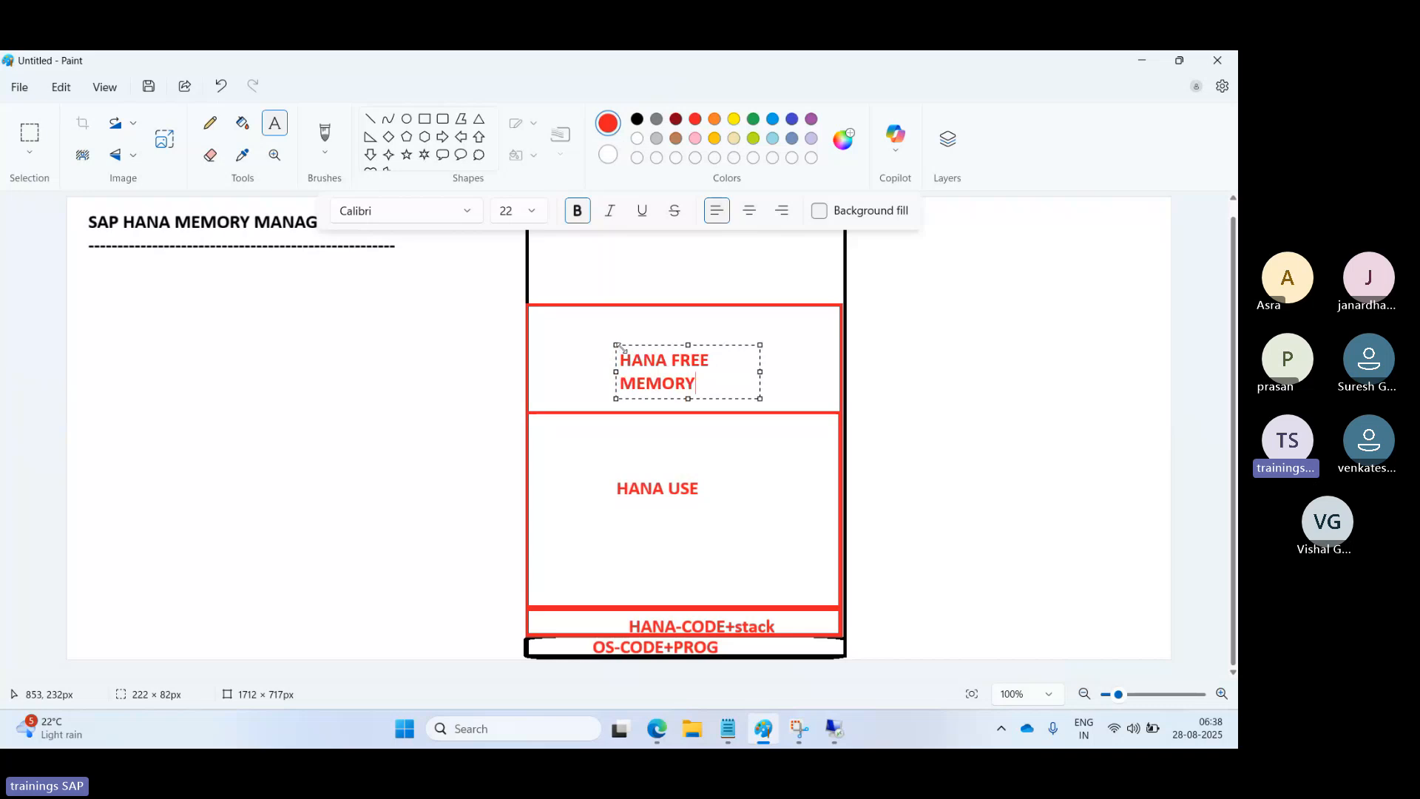
pyautogui.click(977, 325)
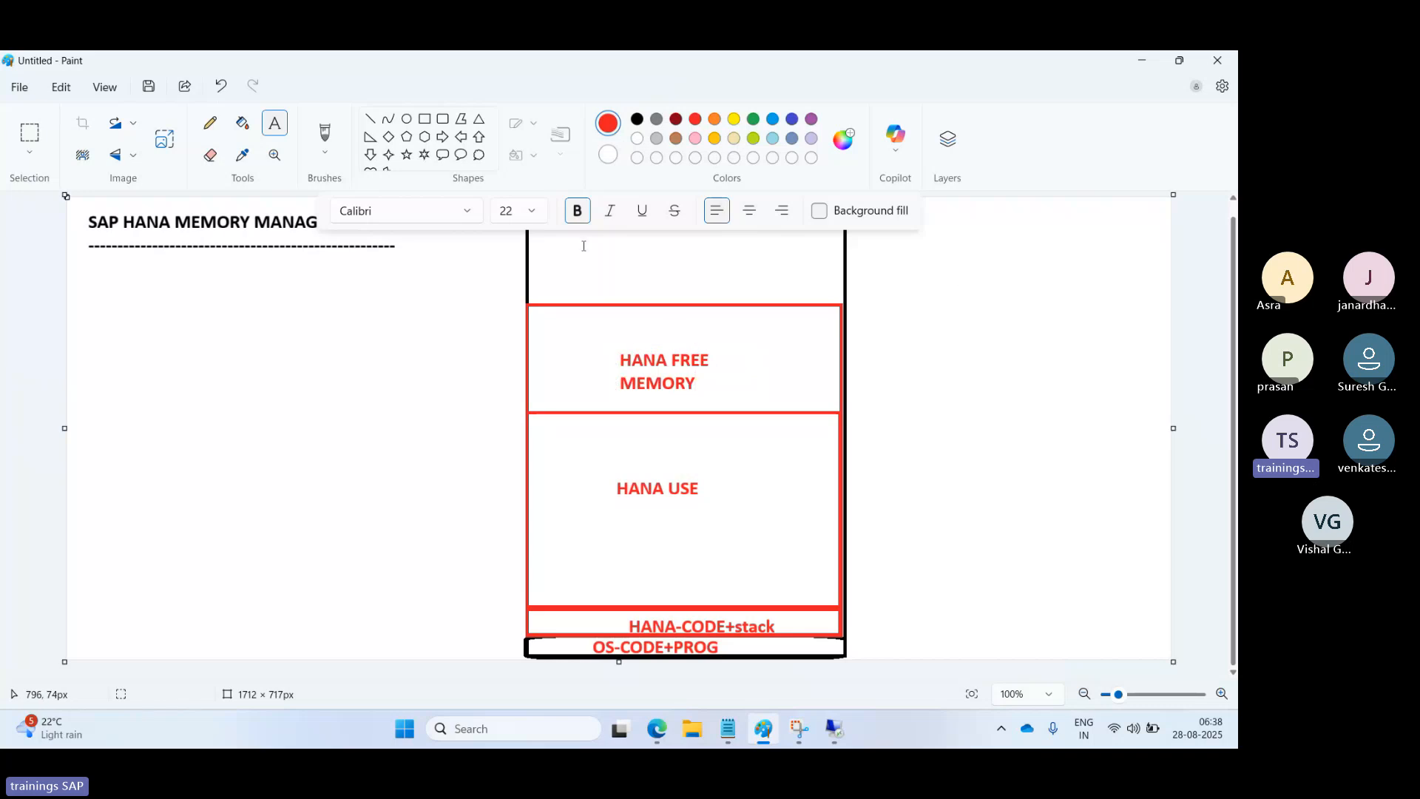
# Add the red label 'OS FREE MEMORY' on one line in the top section.
pyautogui.click(610, 250)
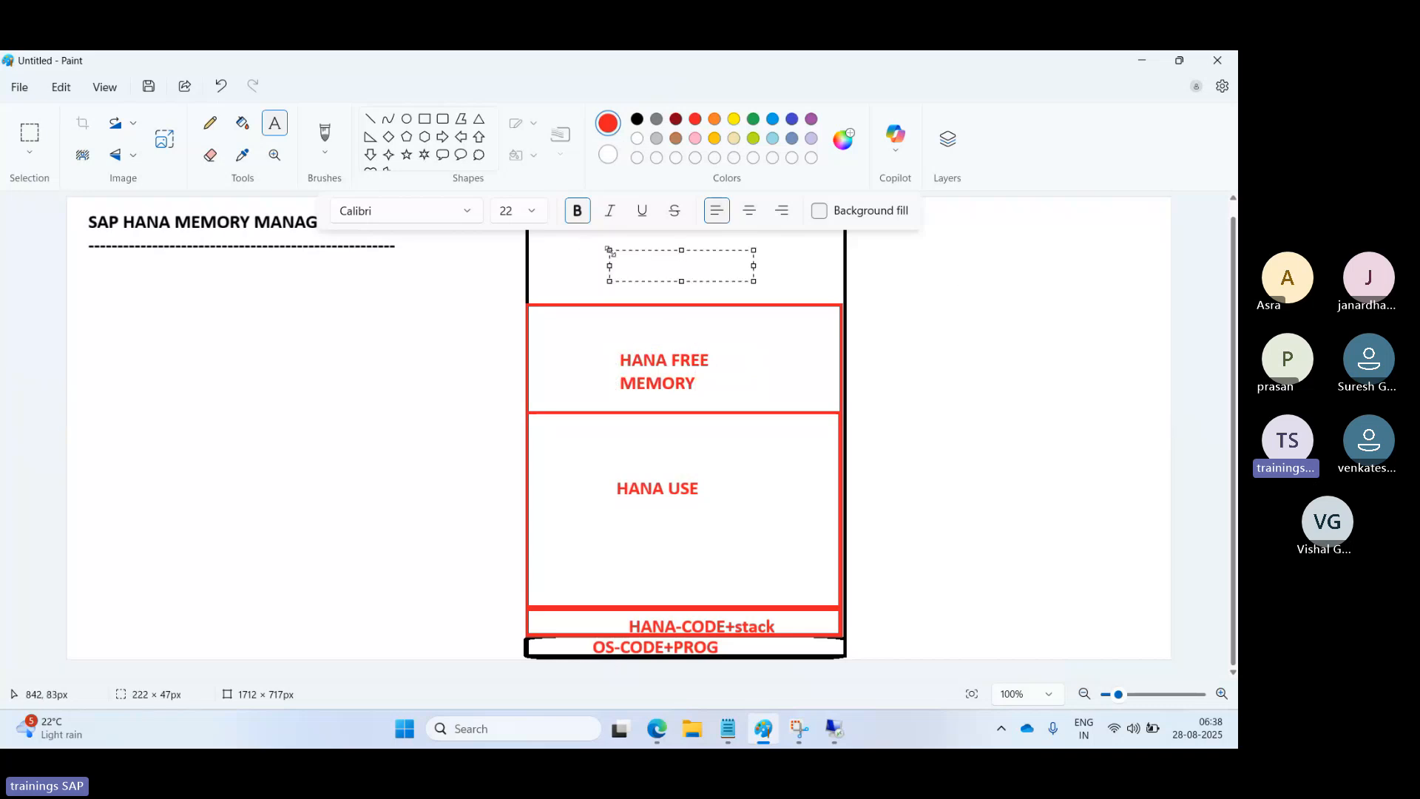
pyautogui.write('OS FREE MEM')
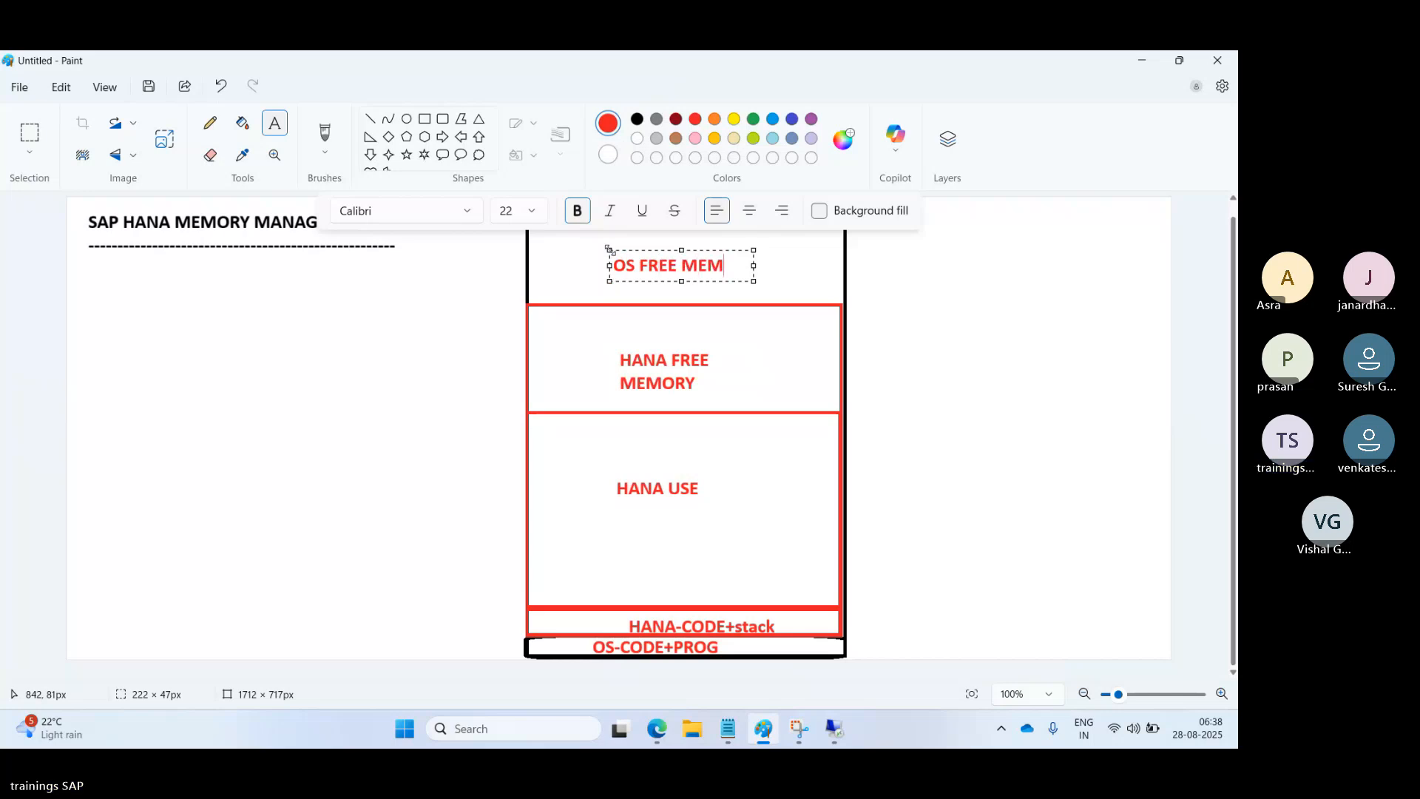
pyautogui.write('ORY')
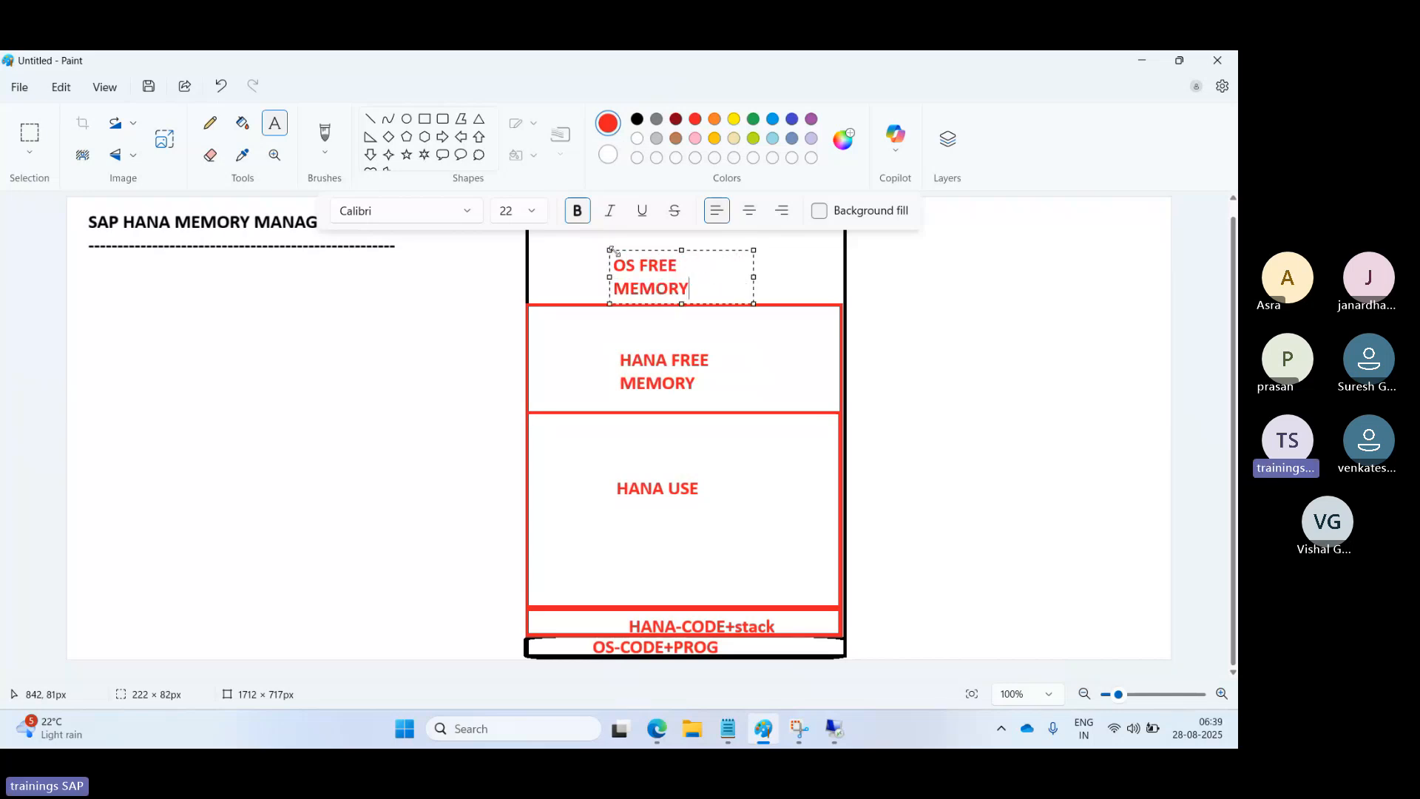
pyautogui.moveTo(754, 276); pyautogui.dragTo(806, 276)
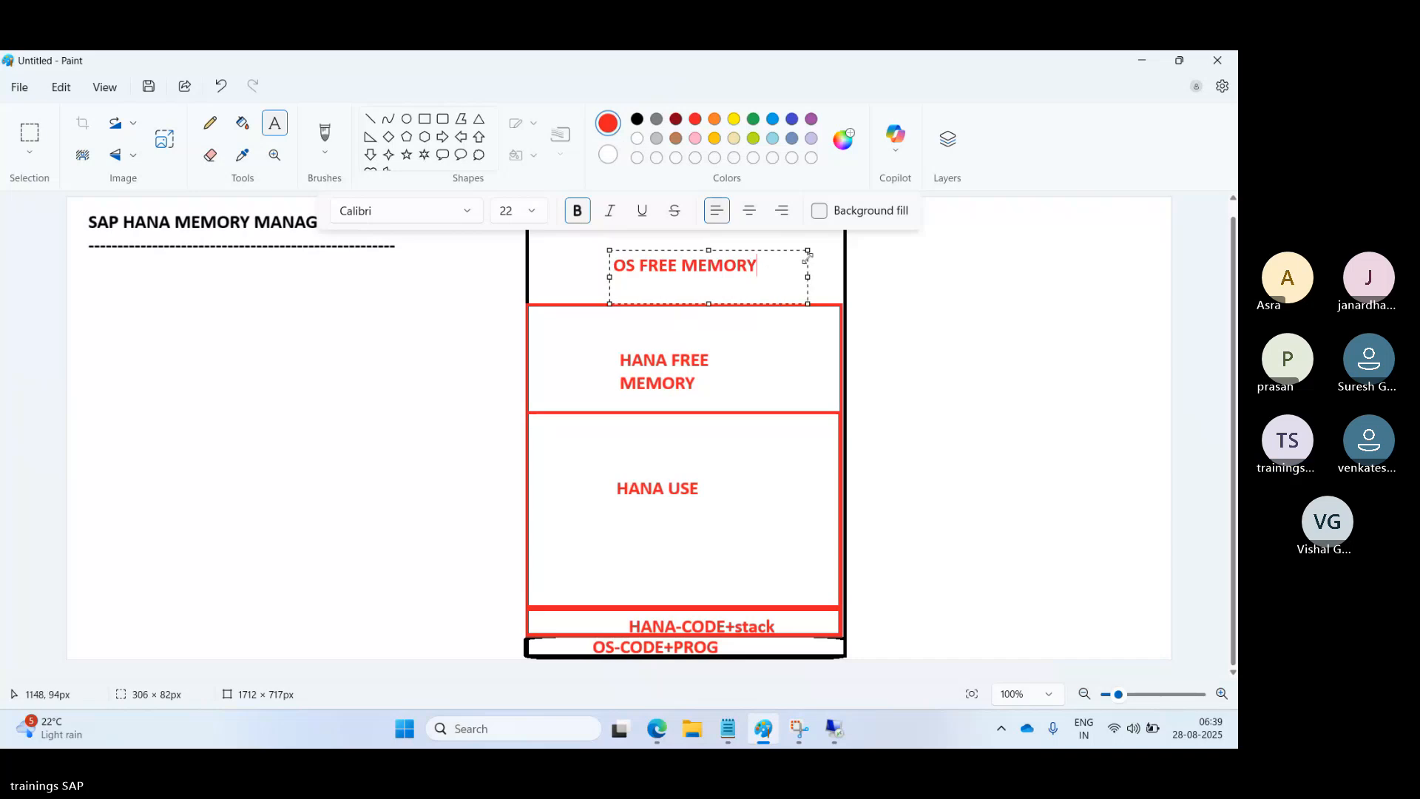
pyautogui.click(392, 388)
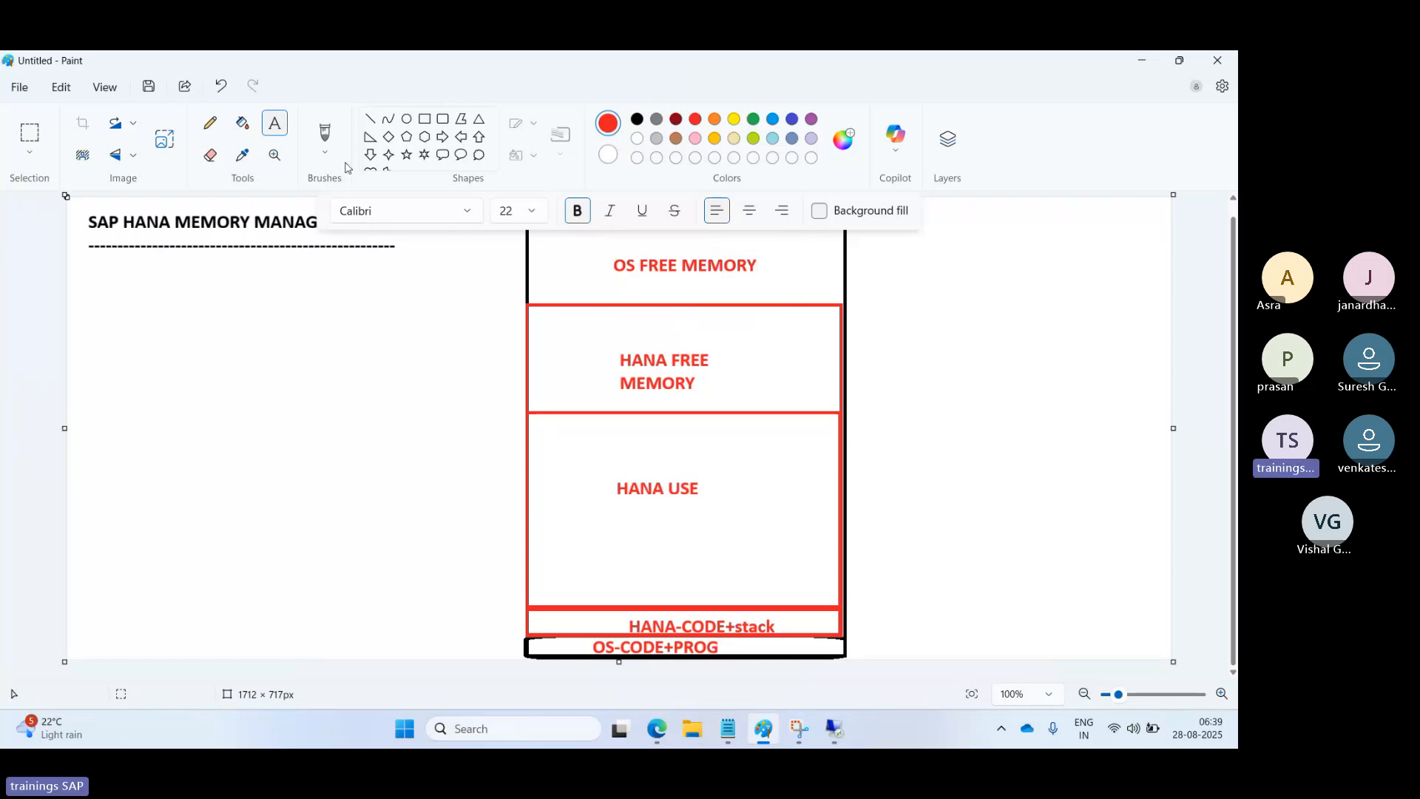
# Draw a black three-line bracket spanning the HANA USE through HANA-CODE sections.
pyautogui.click(636, 120)
pyautogui.click(402, 322)
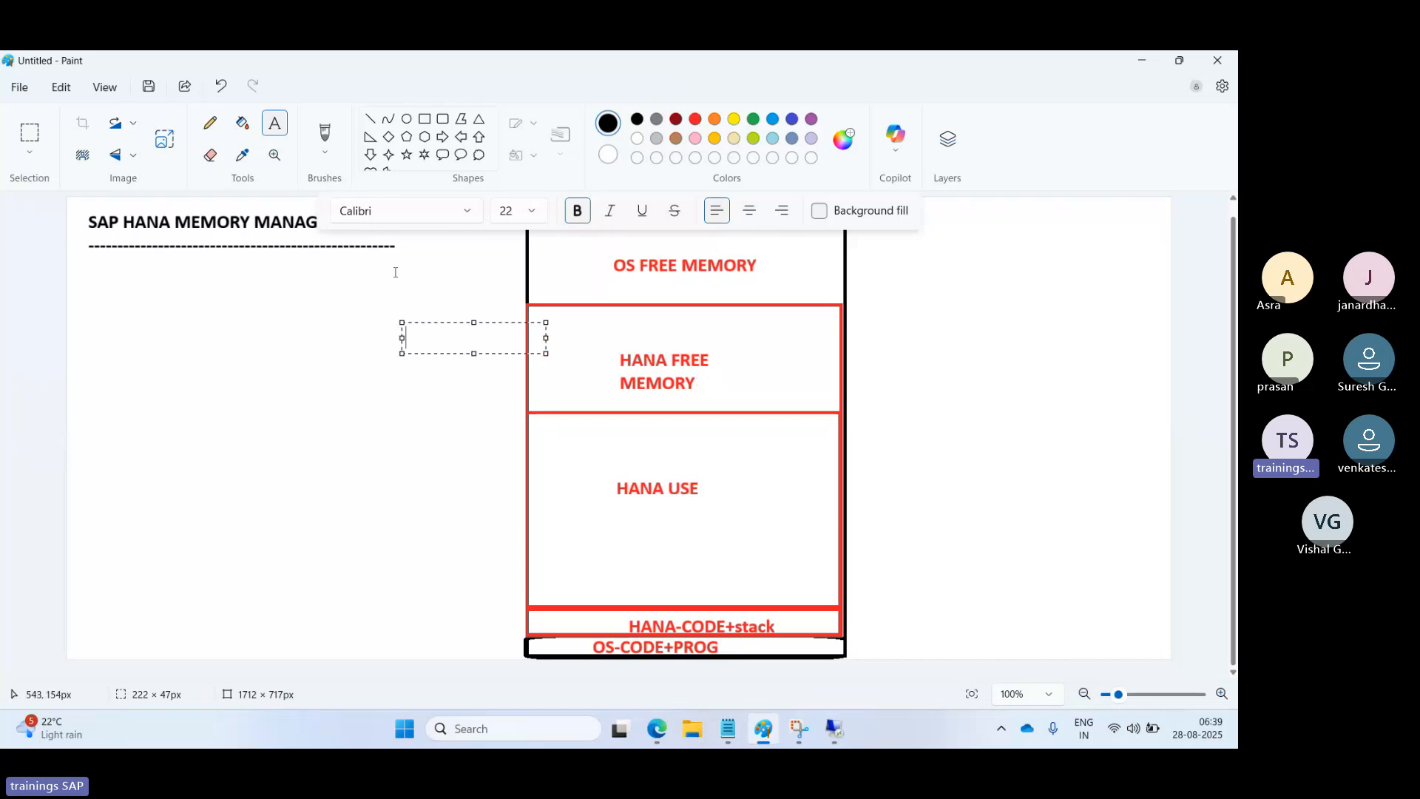
pyautogui.click(370, 119)
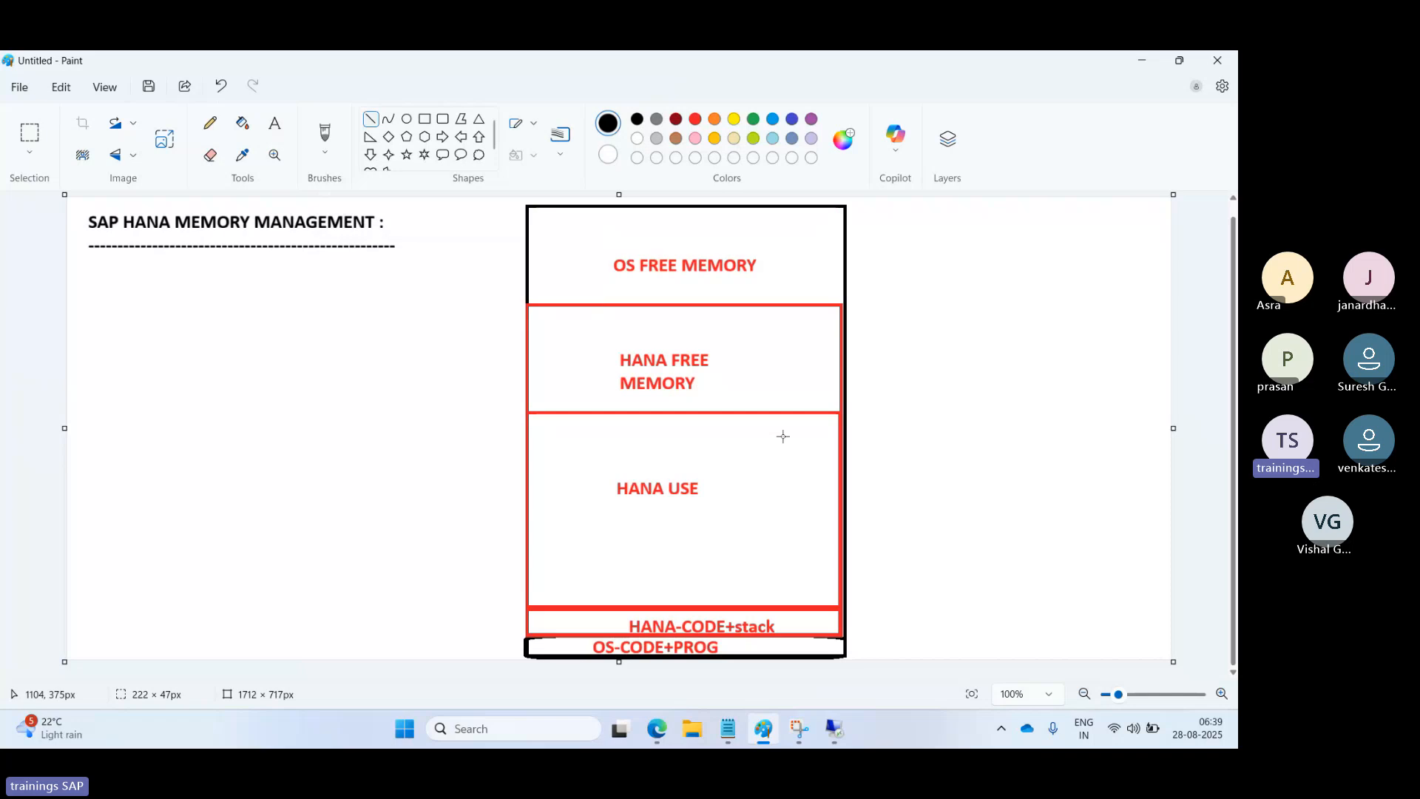
pyautogui.moveTo(836, 413); pyautogui.dragTo(908, 409)
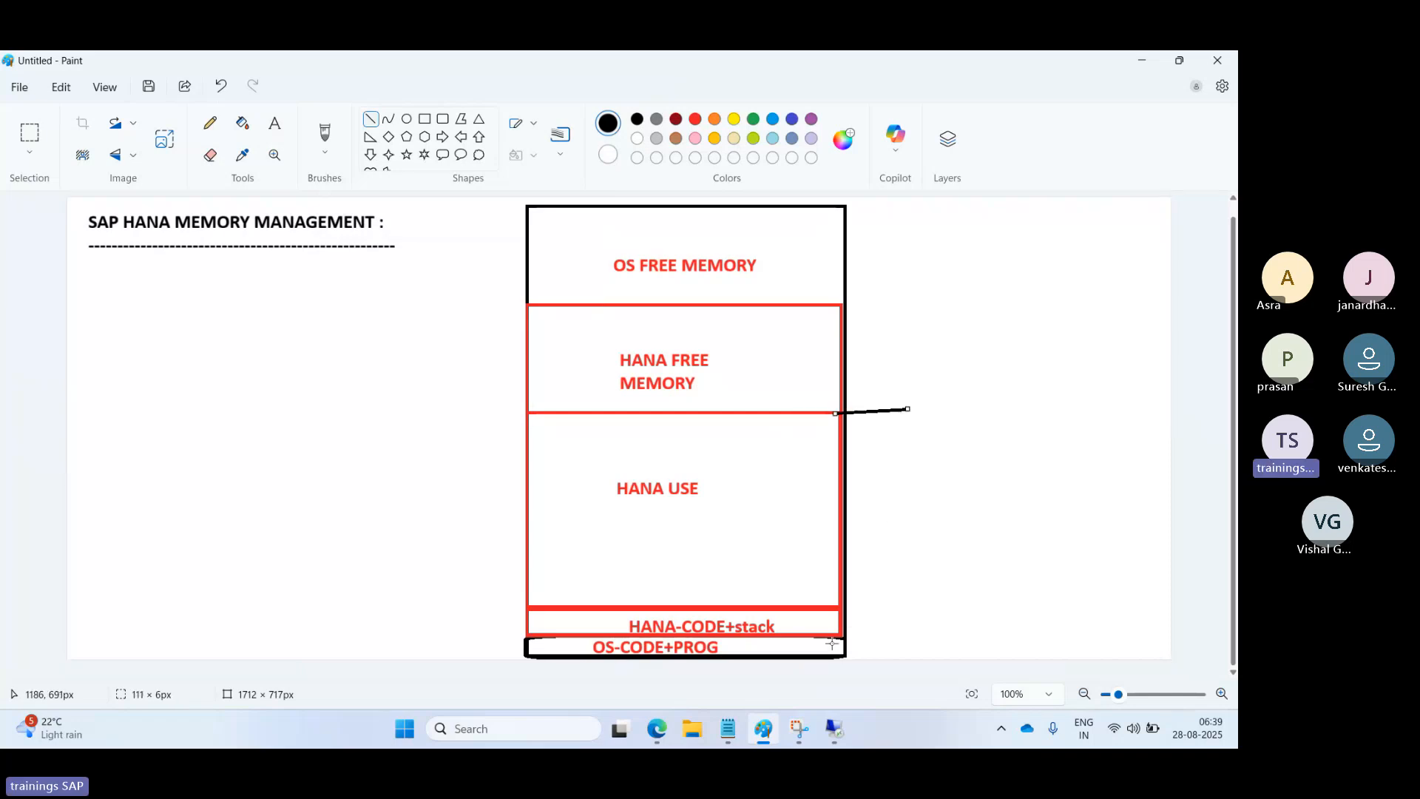
pyautogui.moveTo(841, 635); pyautogui.dragTo(918, 623)
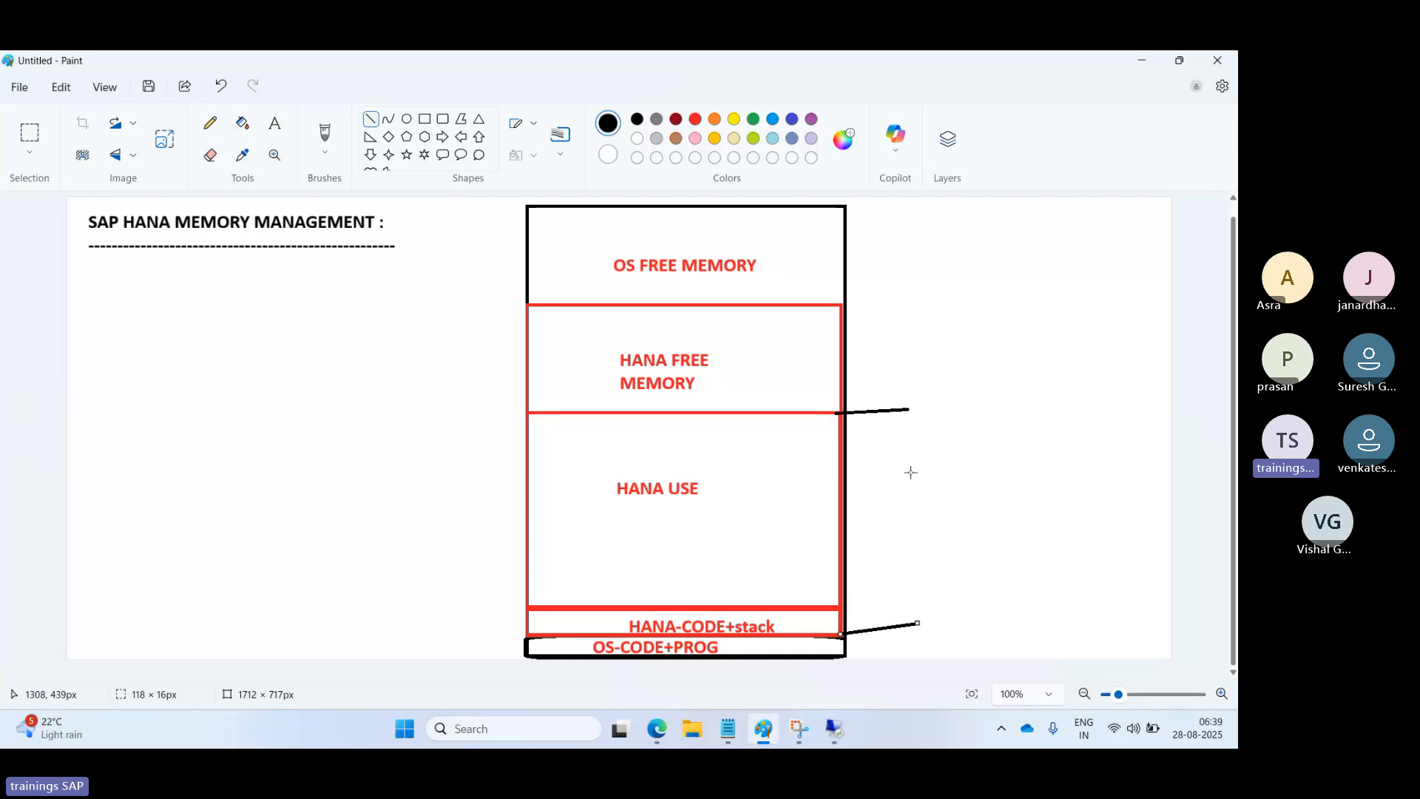
pyautogui.moveTo(910, 410); pyautogui.dragTo(919, 624)
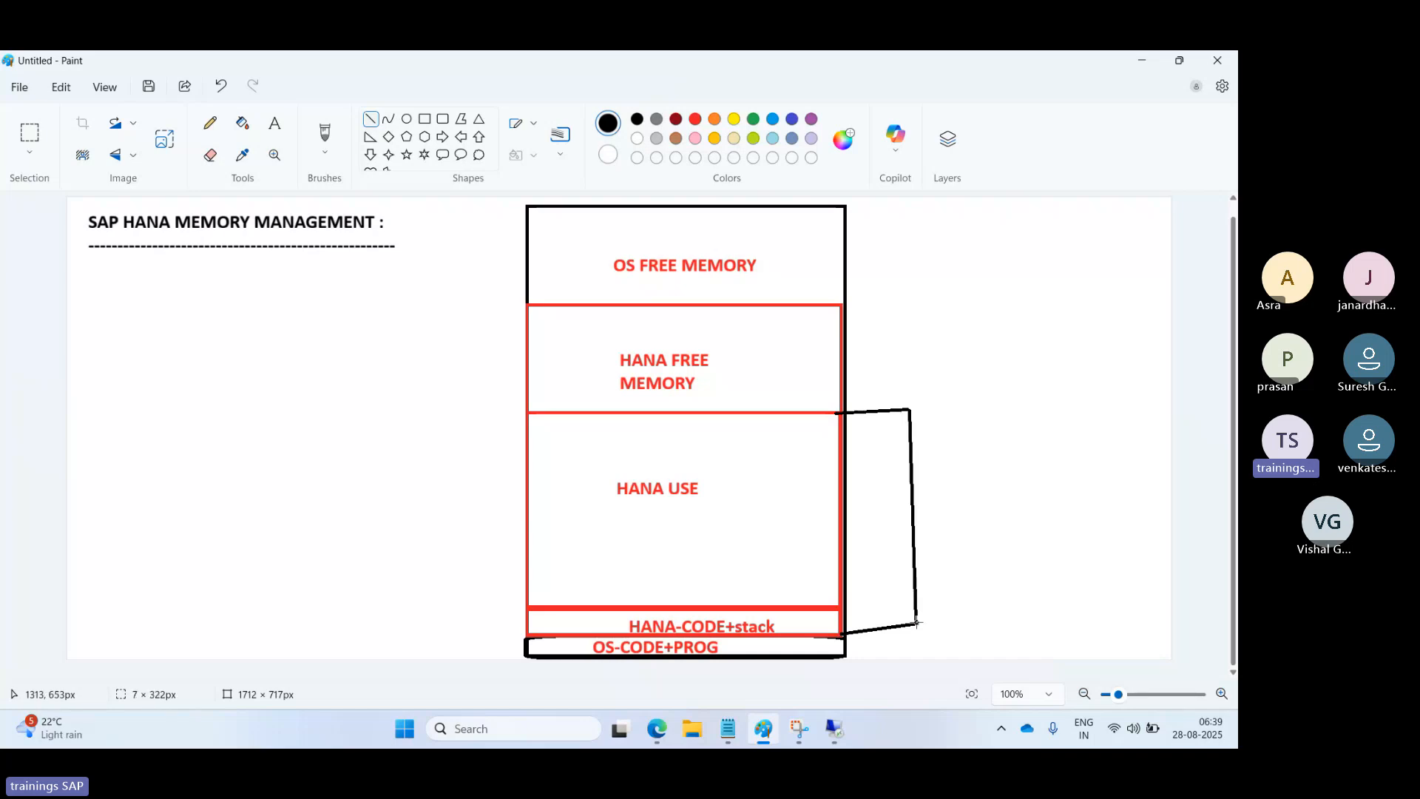
# Label the bracket 'HANA USED MEMORY' in black text, one word per line.
pyautogui.click(286, 123)
pyautogui.moveTo(925, 422); pyautogui.dragTo(1010, 613)
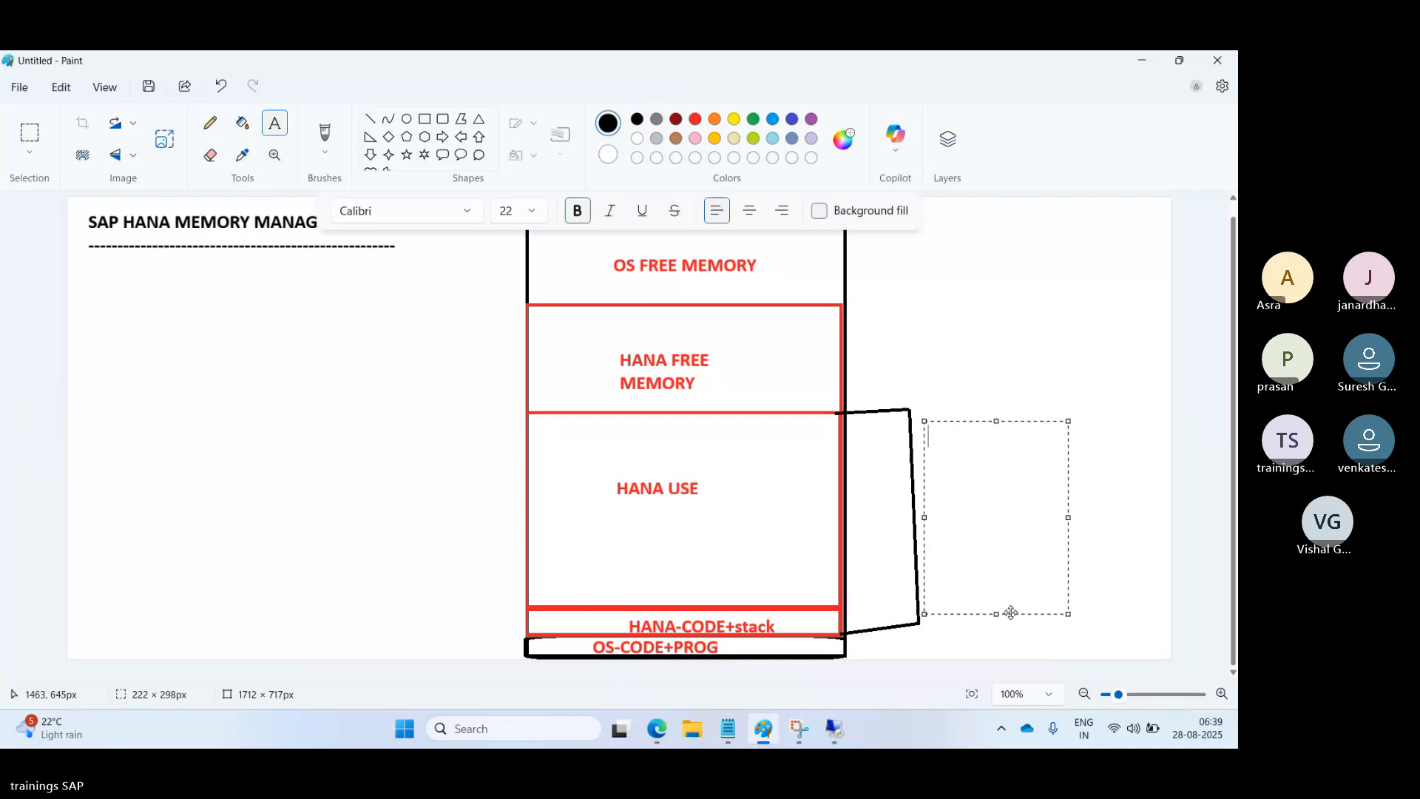
pyautogui.write('HANA')
pyautogui.press('Return')
pyautogui.write('USED')
pyautogui.press('Return')
pyautogui.write('MEMOR')
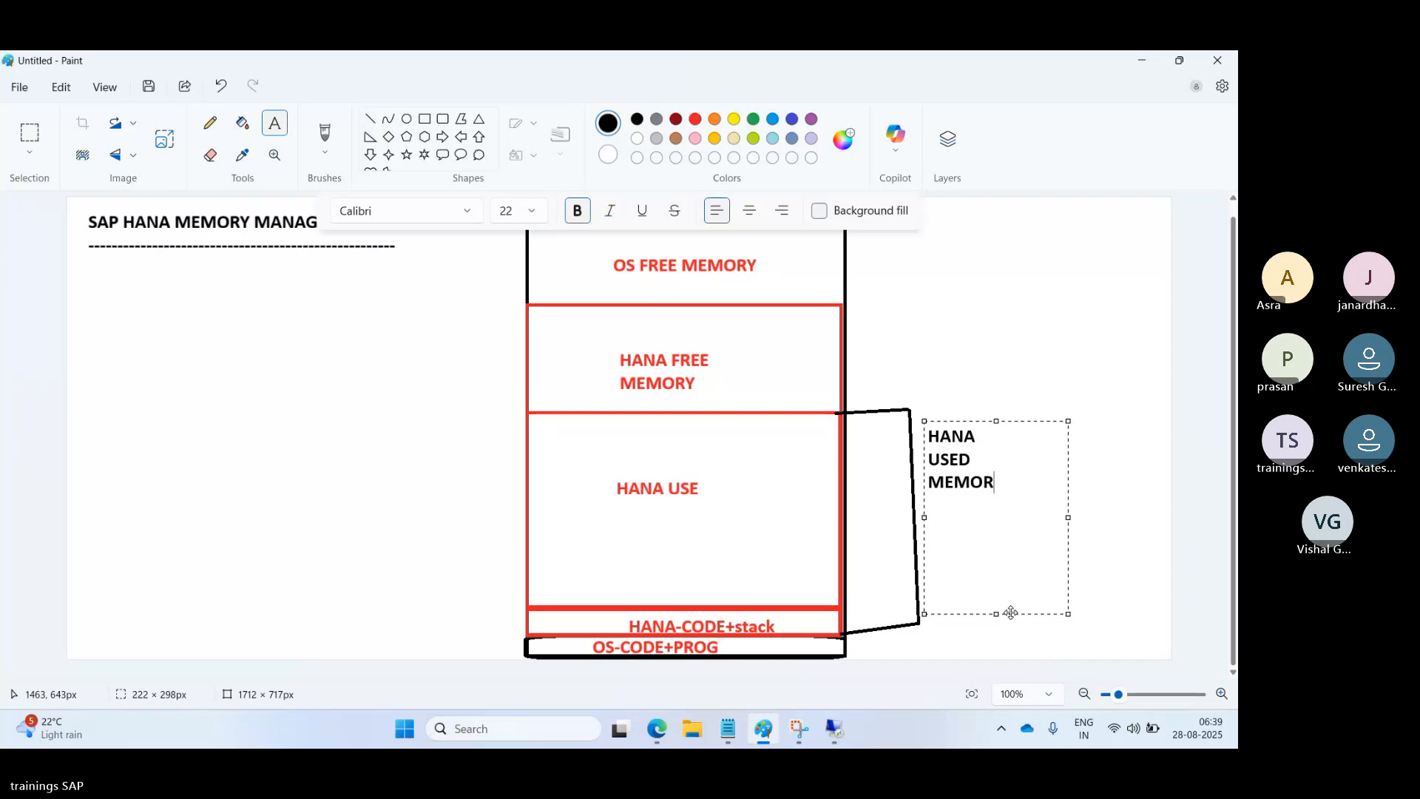
pyautogui.write('Y')
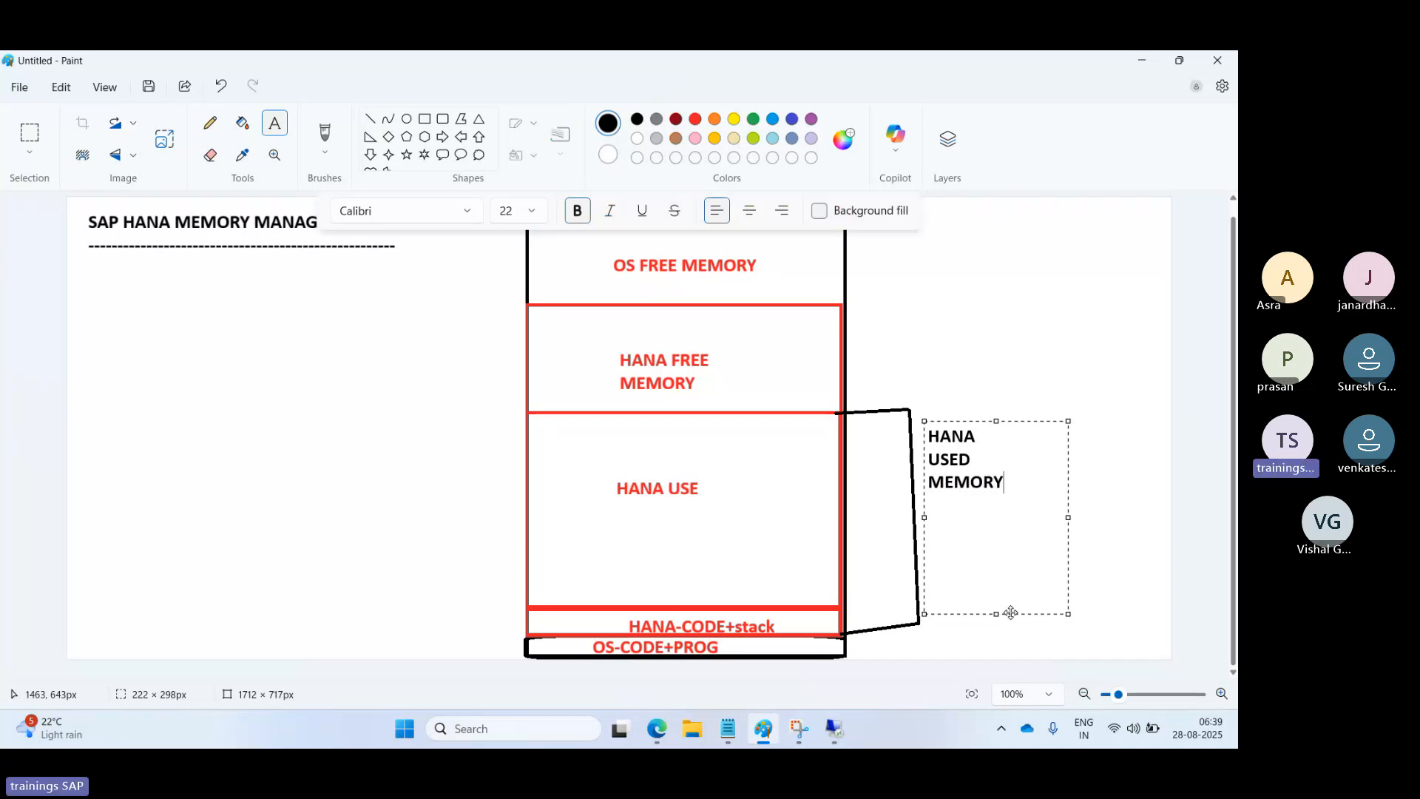
pyautogui.click(528, 495)
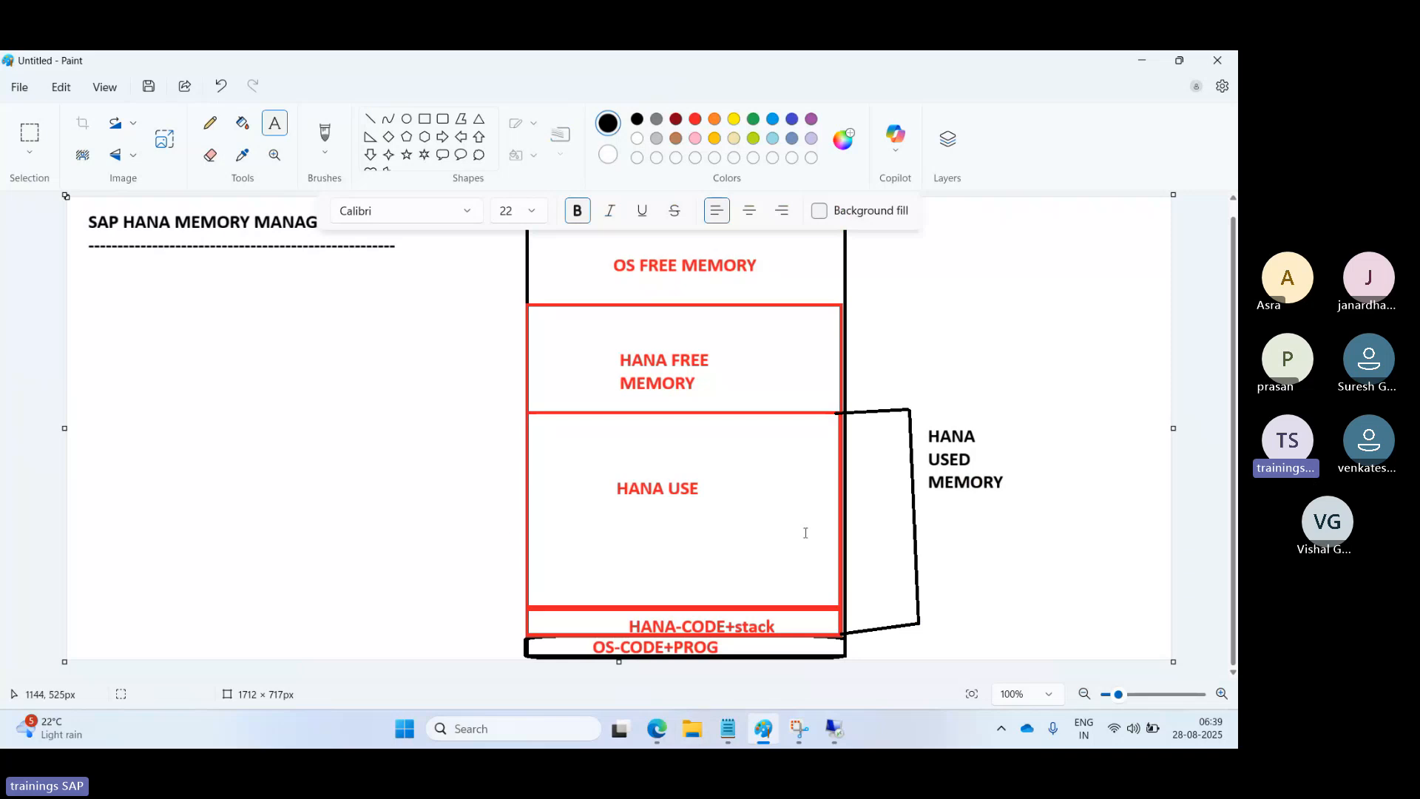
# Draw a black line bracket from the top of HANA FREE down to the diagram's bottom edge.
pyautogui.click(370, 118)
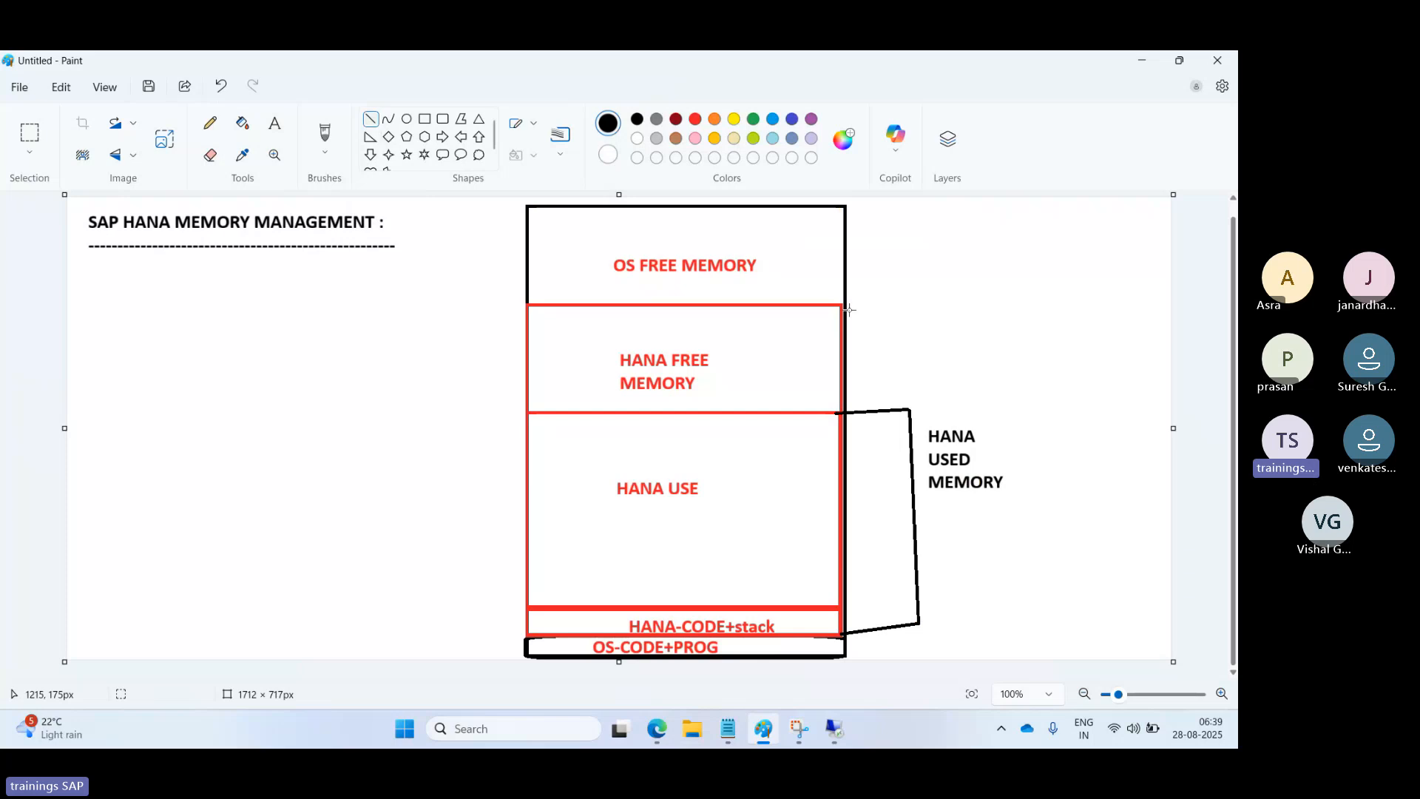
pyautogui.moveTo(839, 304); pyautogui.dragTo(973, 305)
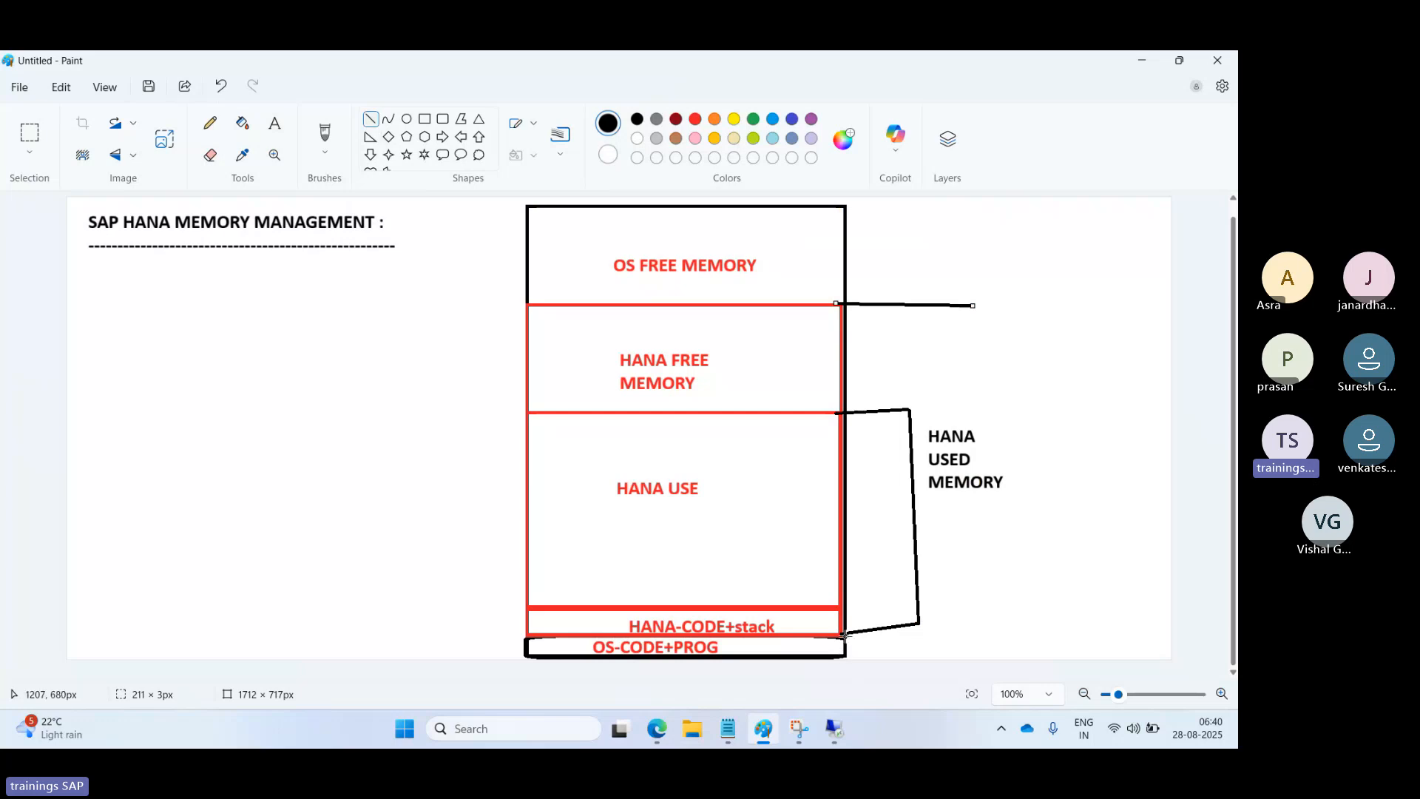
pyautogui.moveTo(838, 637); pyautogui.dragTo(1033, 627)
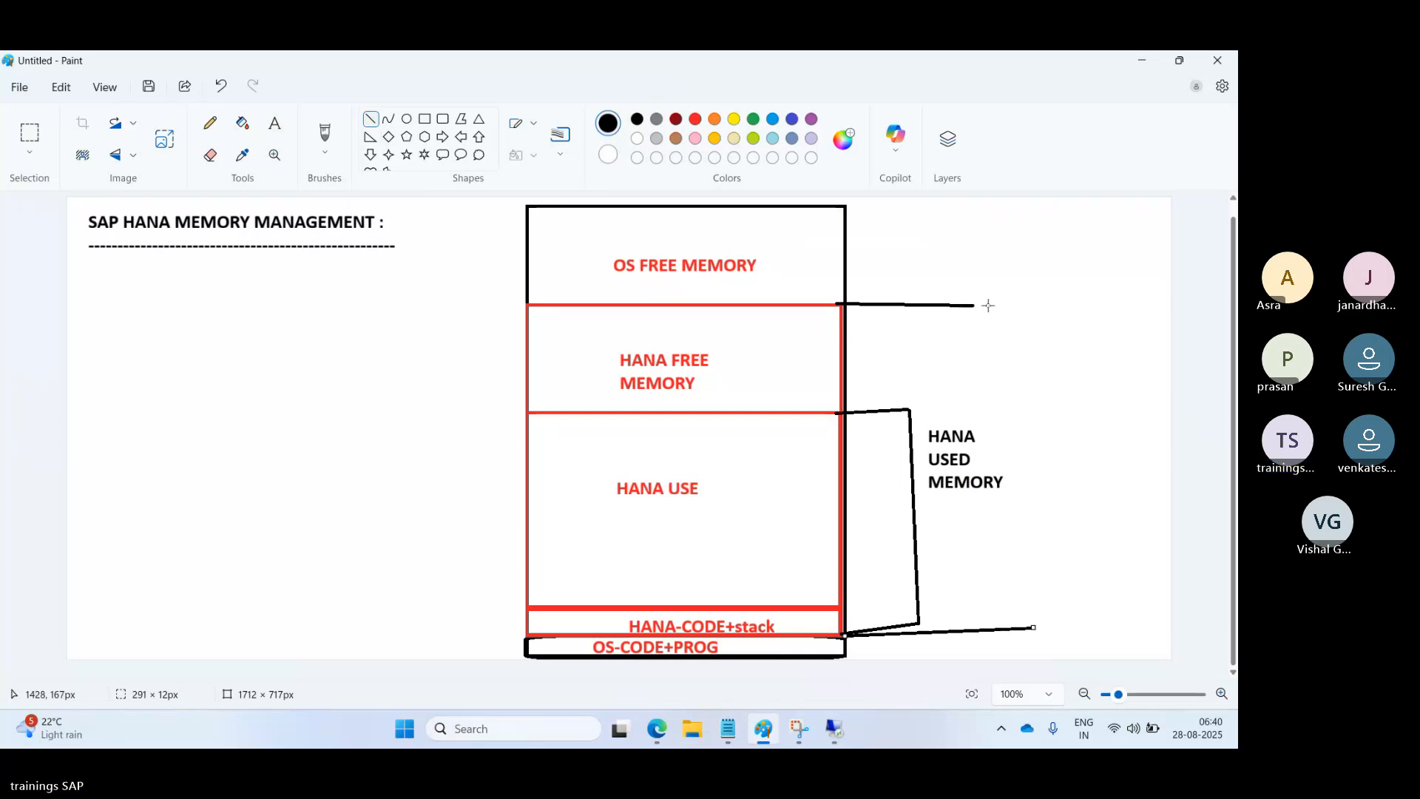
pyautogui.moveTo(960, 304); pyautogui.dragTo(1006, 629)
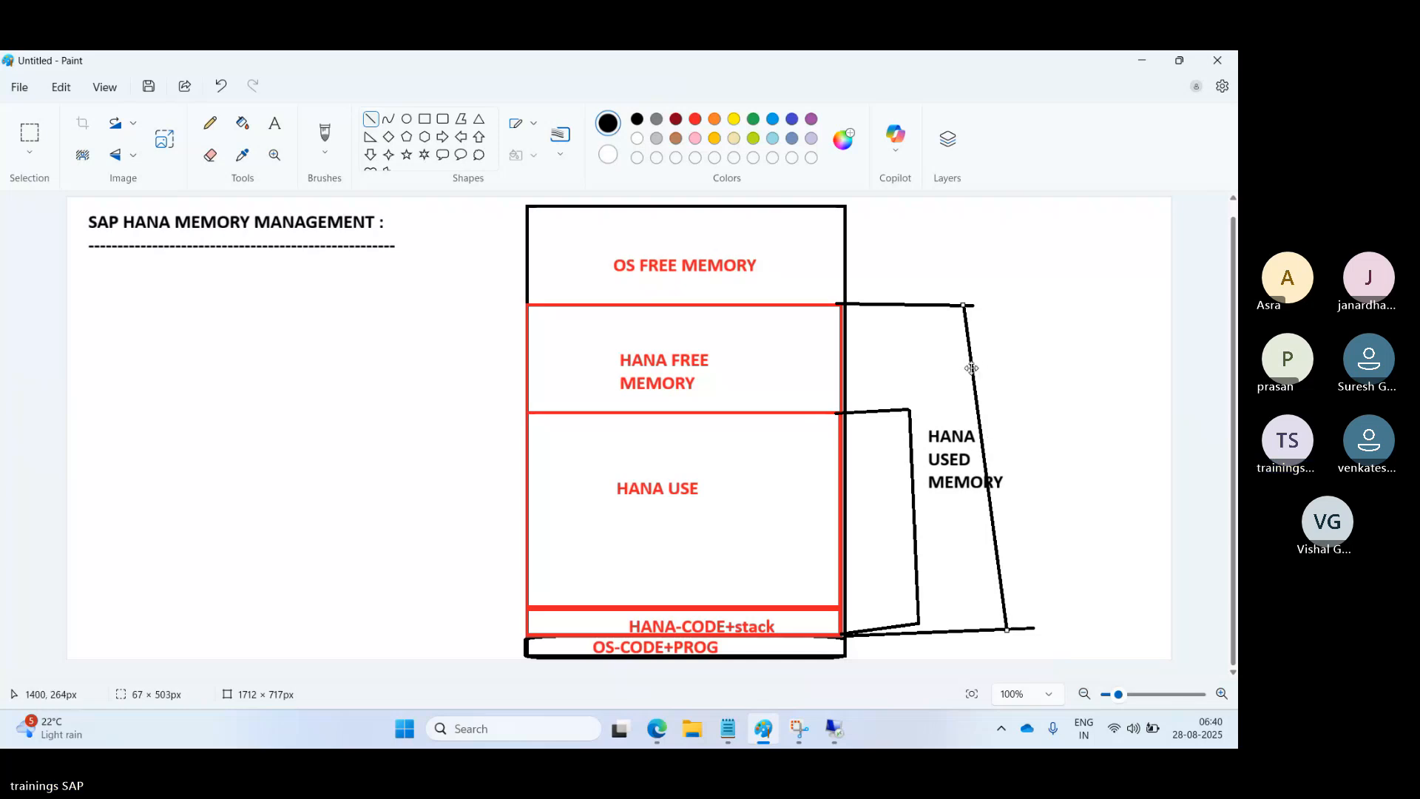
pyautogui.moveTo(974, 370)
pyautogui.mouseDown()
pyautogui.moveTo(1005, 373)
pyautogui.moveTo(999, 397)
pyautogui.moveTo(1026, 396)
pyautogui.mouseUp()
pyautogui.click(1043, 403)
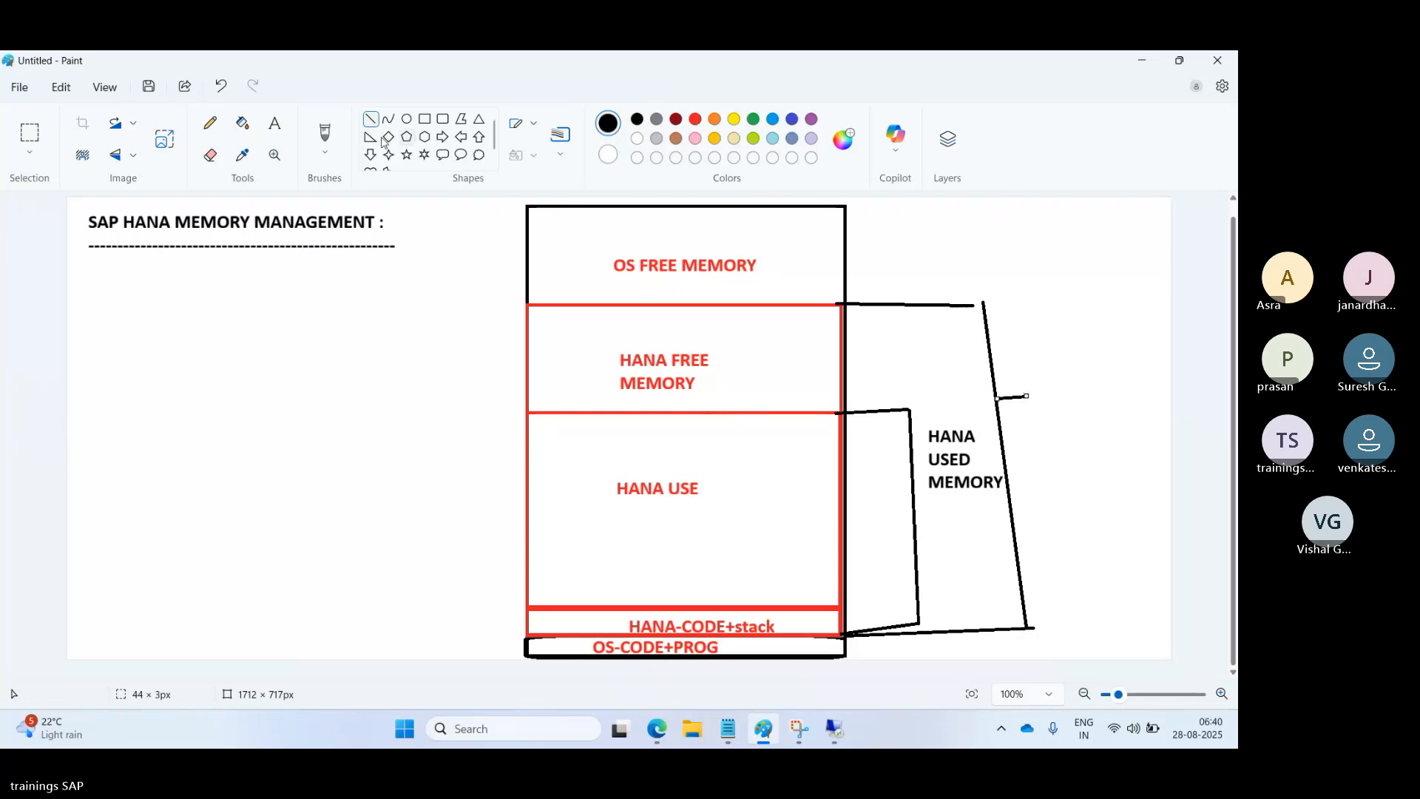
# Label the outer bracket 'HANA Virtual memory' in a text box beside it.
pyautogui.click(275, 125)
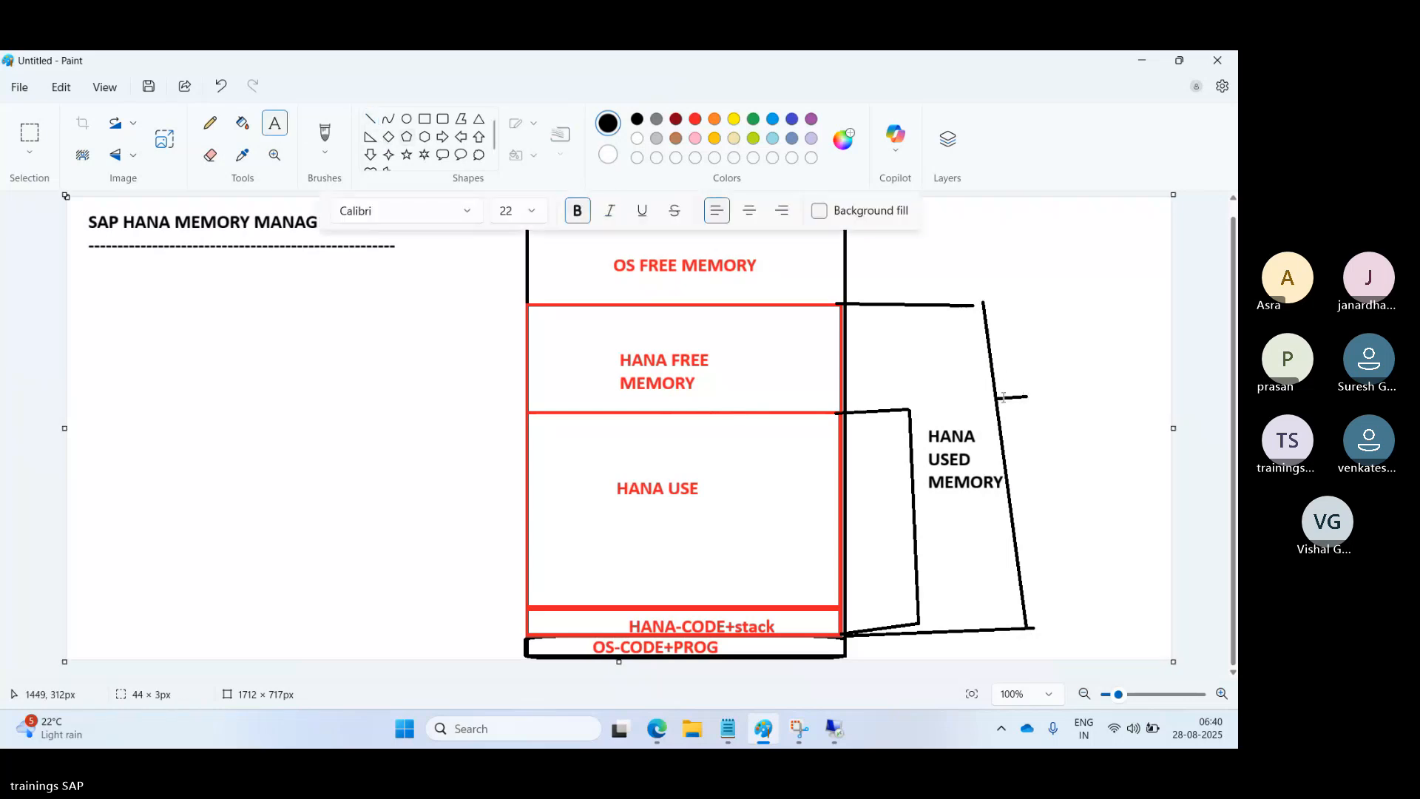
pyautogui.moveTo(1027, 393); pyautogui.dragTo(1170, 490)
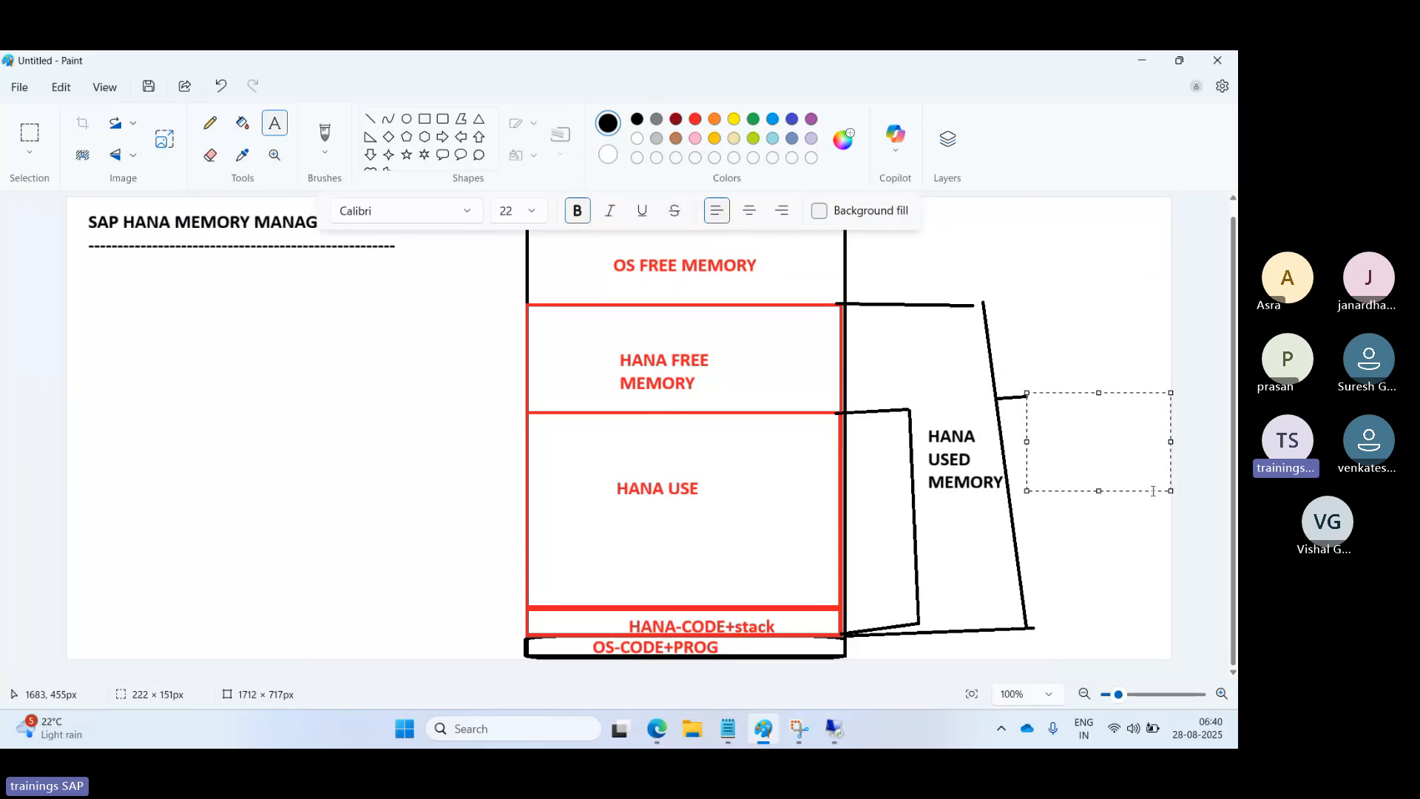
pyautogui.write('HANA ')
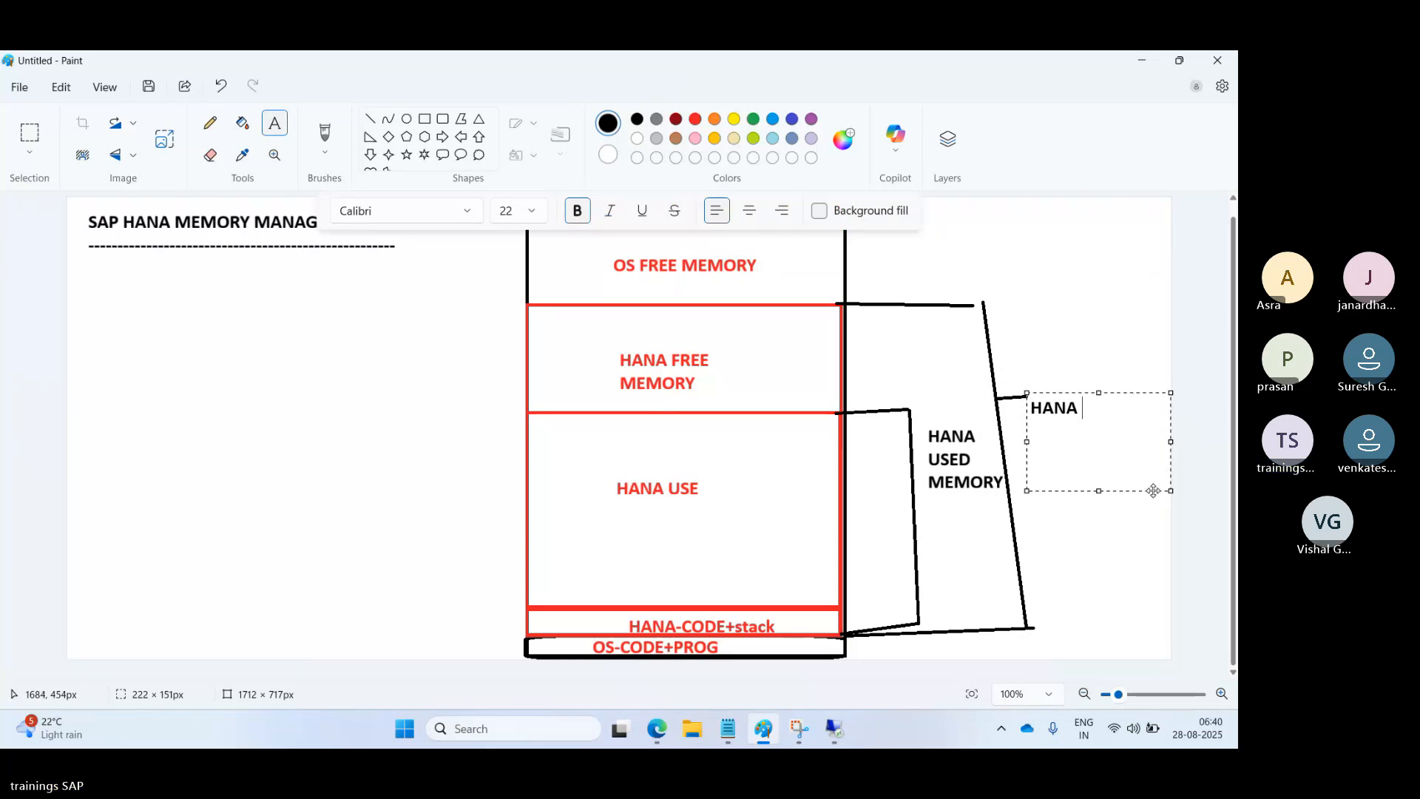
pyautogui.write('Virtual memory')
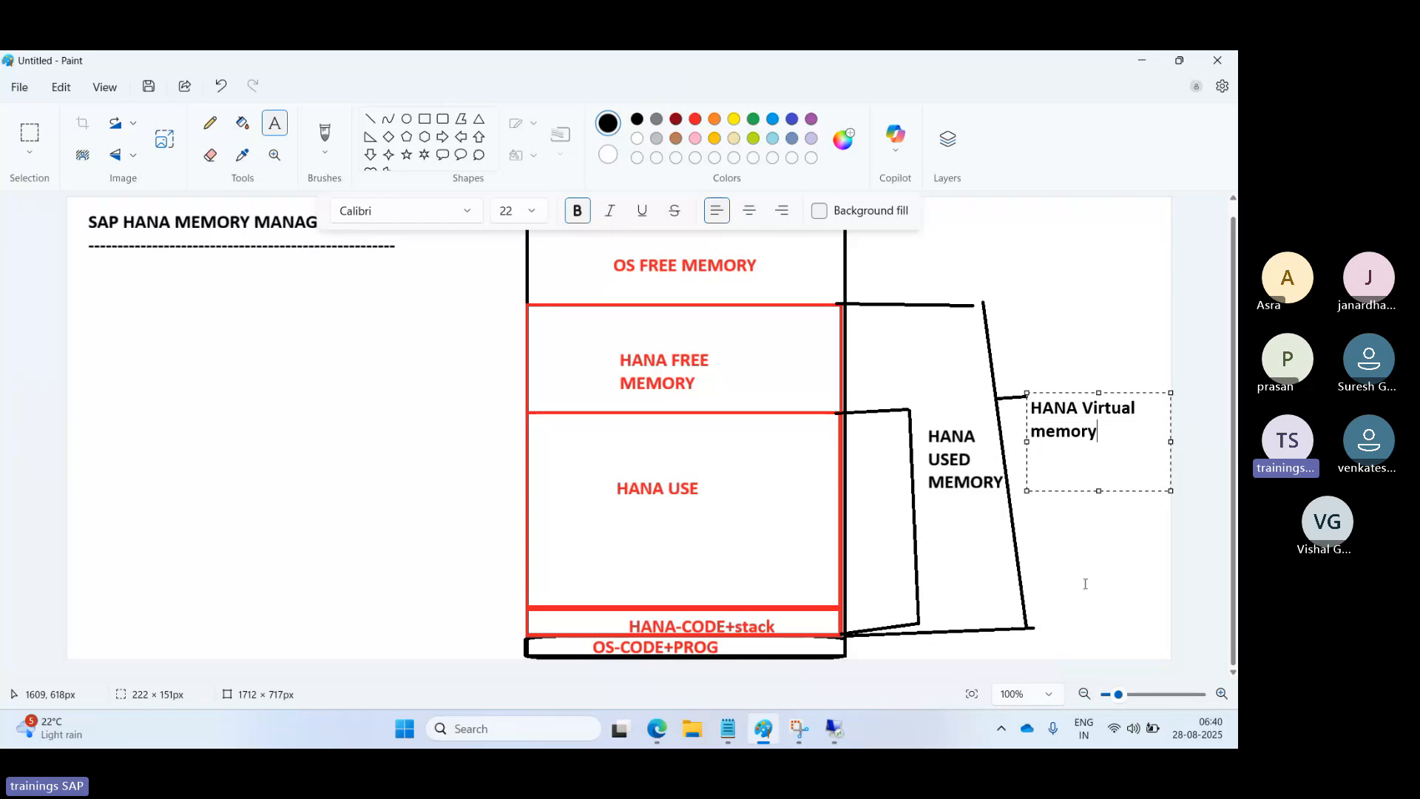
pyautogui.click(1042, 539)
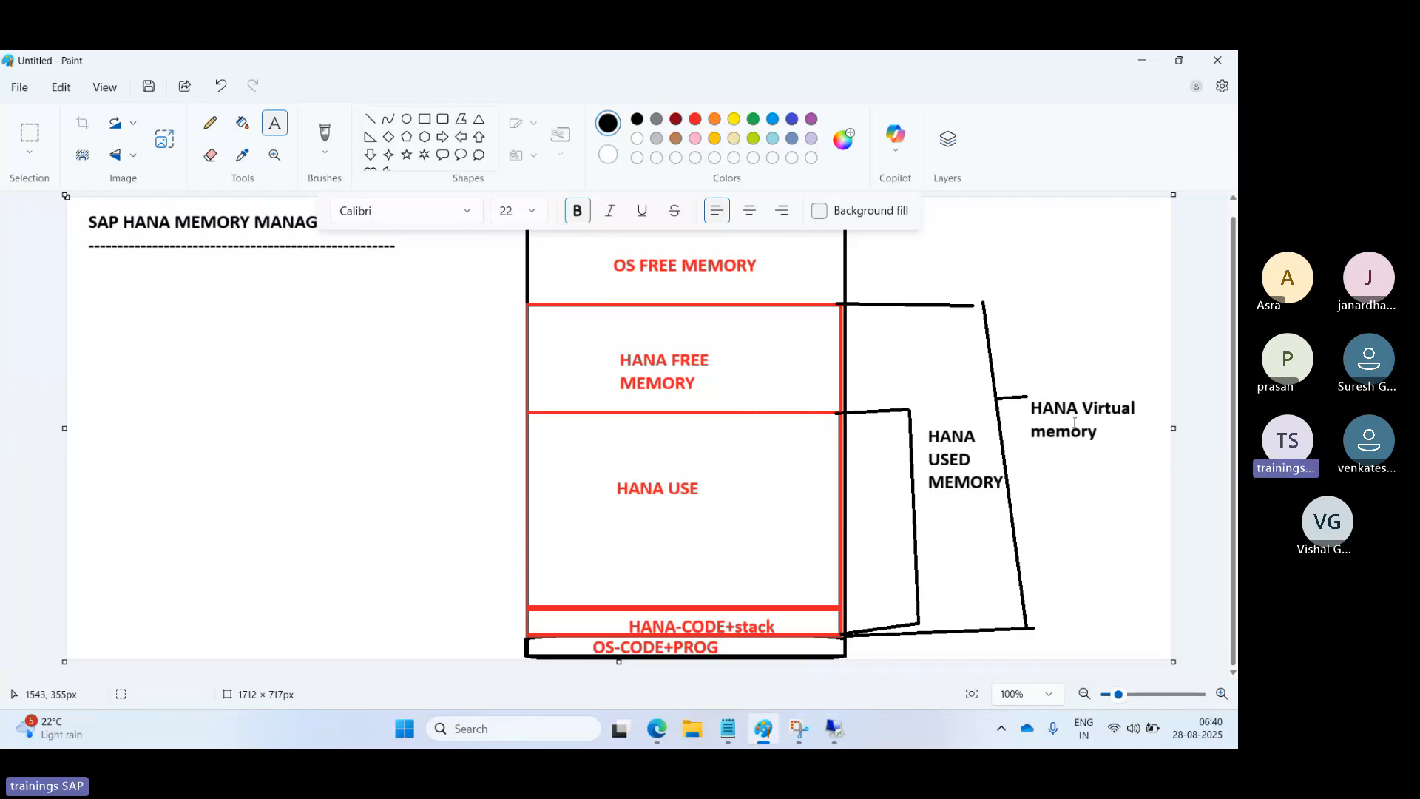
pyautogui.click(1098, 494)
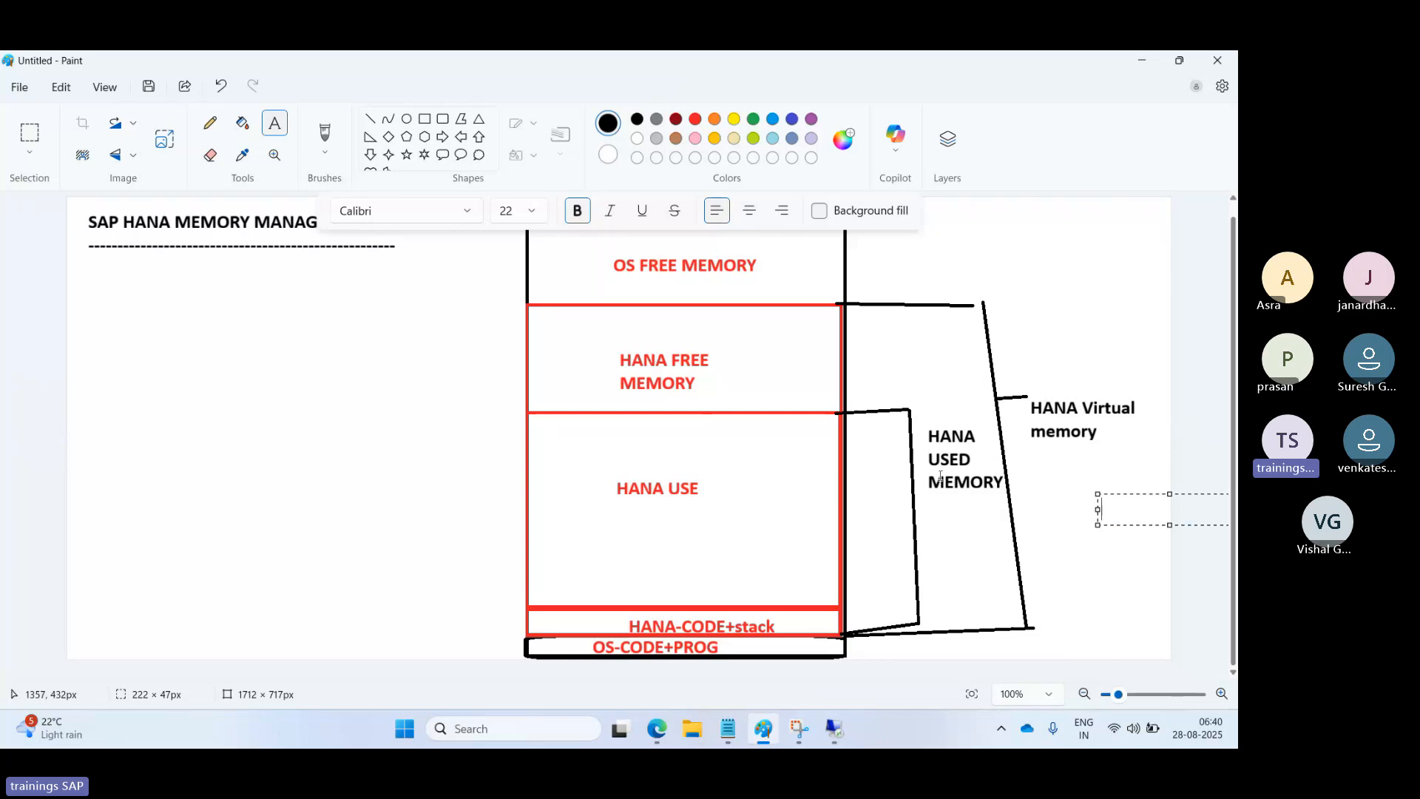